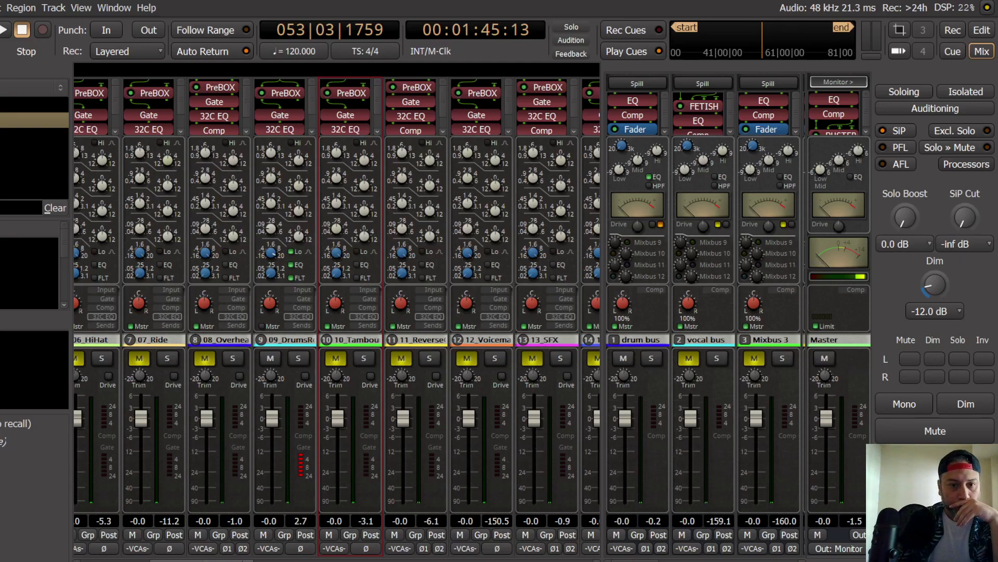
Step: Select and solo the 09_DrumsRoom track and start playback
click(290, 389)
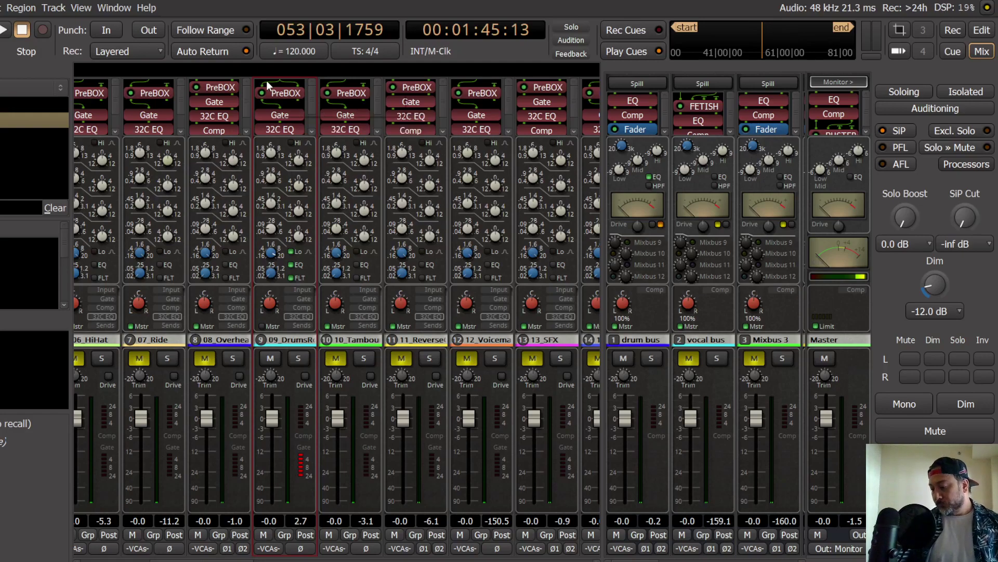
click(297, 360)
key(space)
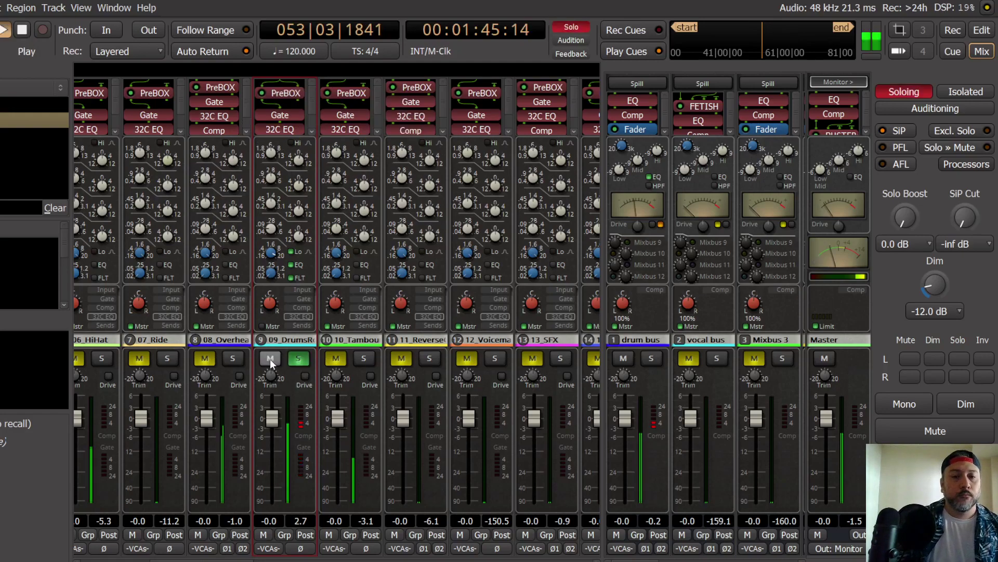
Step: Raise the input gain in the drums room track's PreBOX plugin and turn on AGC
double_click(281, 93)
mouse_move(117, 180)
mouse_down()
mouse_move(134, 217)
mouse_move(115, 170)
mouse_up()
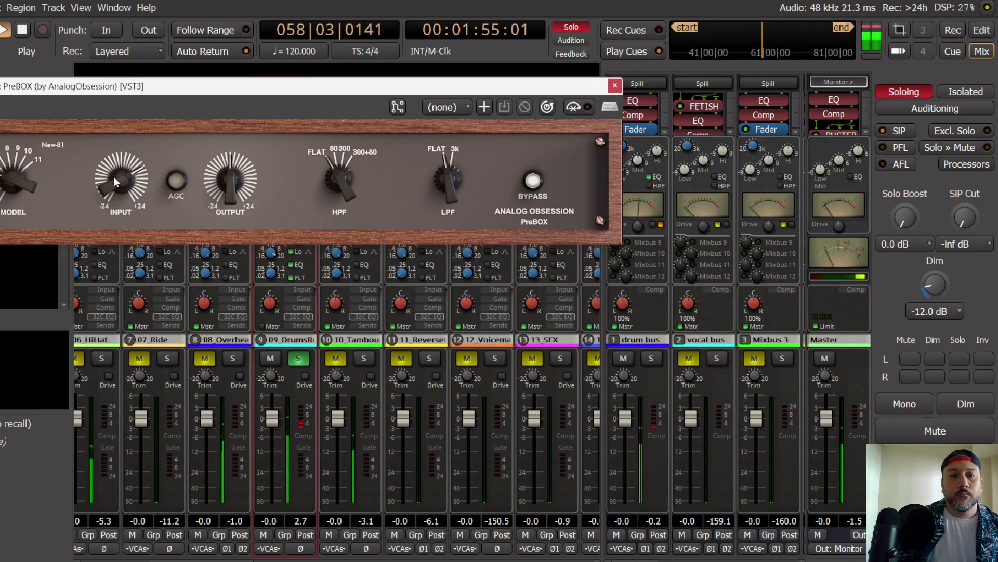
click(176, 183)
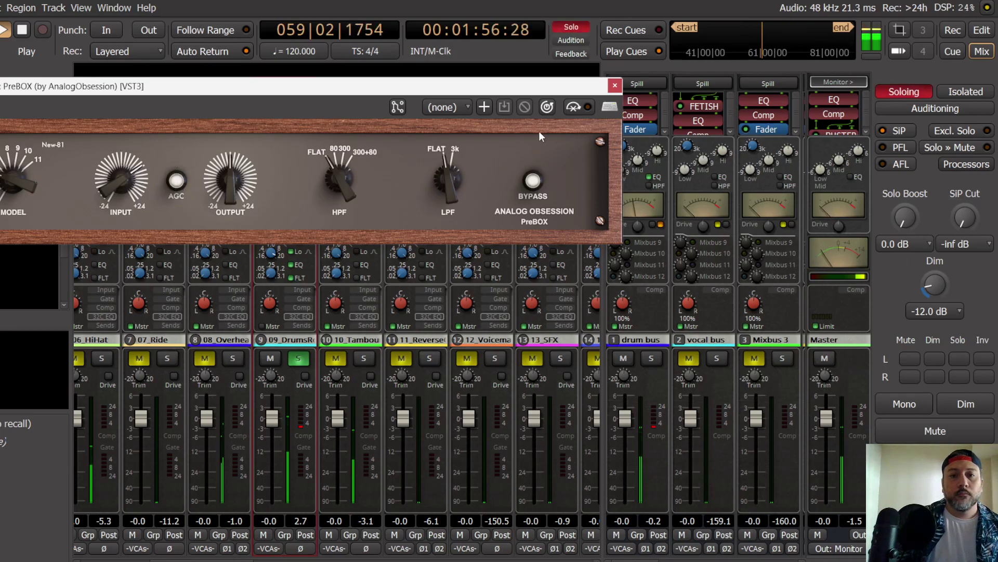
click(614, 86)
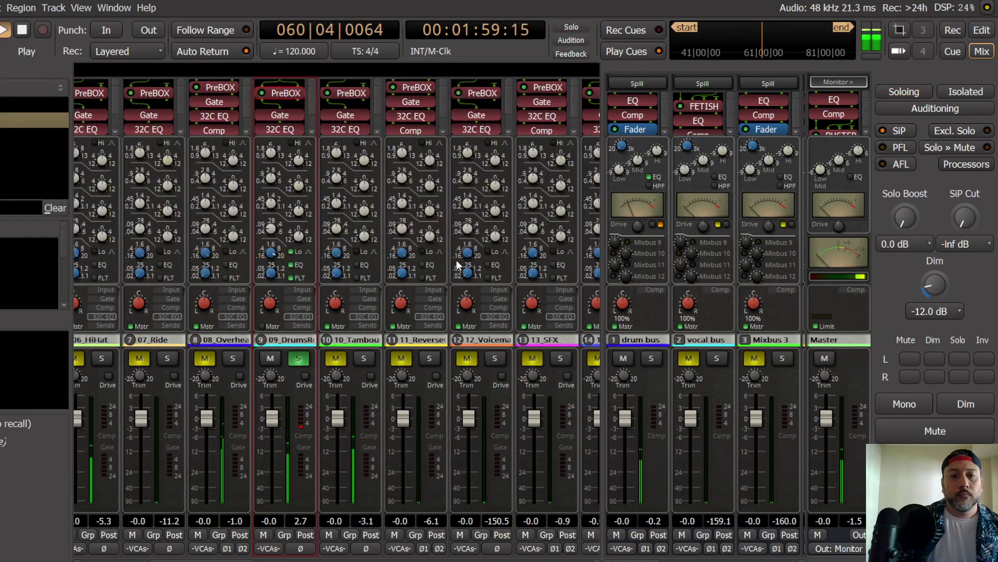
Step: Set the low-pass filter in the drums room track's 32C EQ to 7.3 kHz and take the track out of solo
click(301, 299)
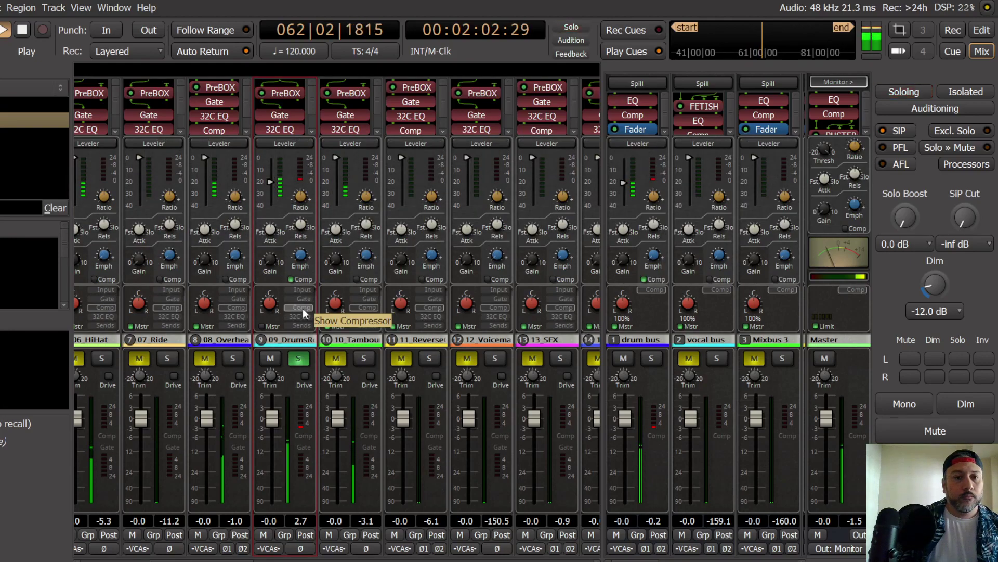
click(302, 316)
drag(272, 254, 263, 276)
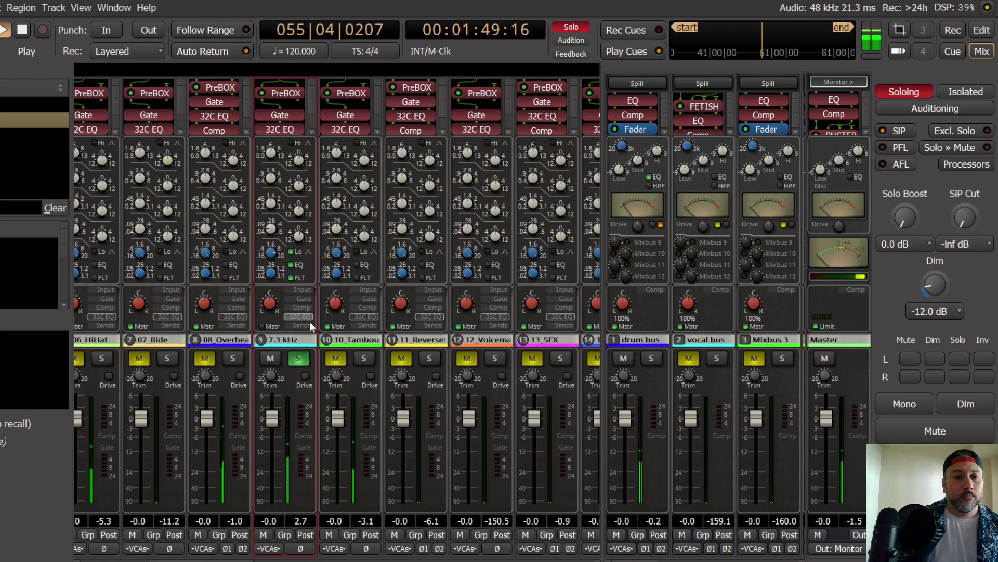
click(307, 325)
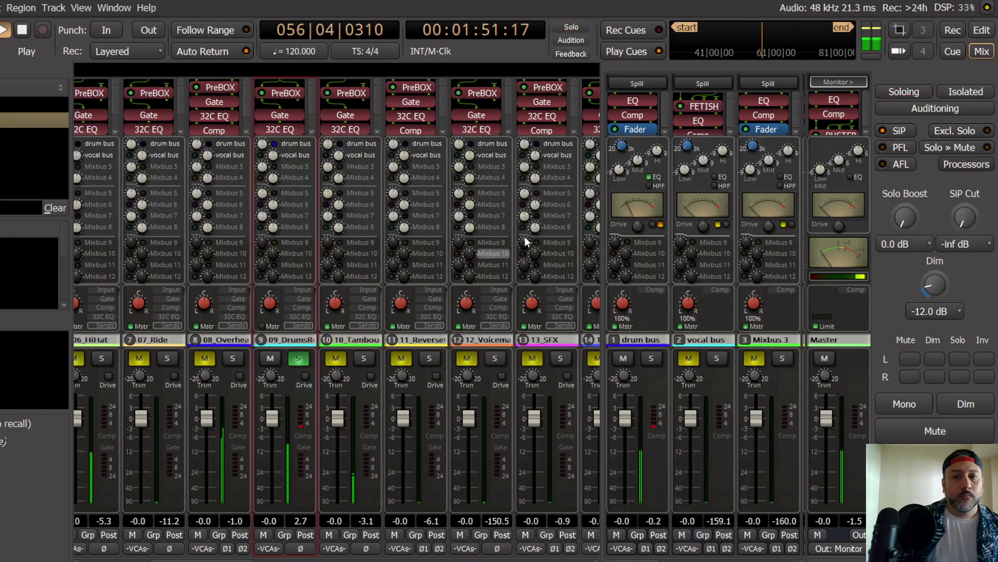
click(299, 359)
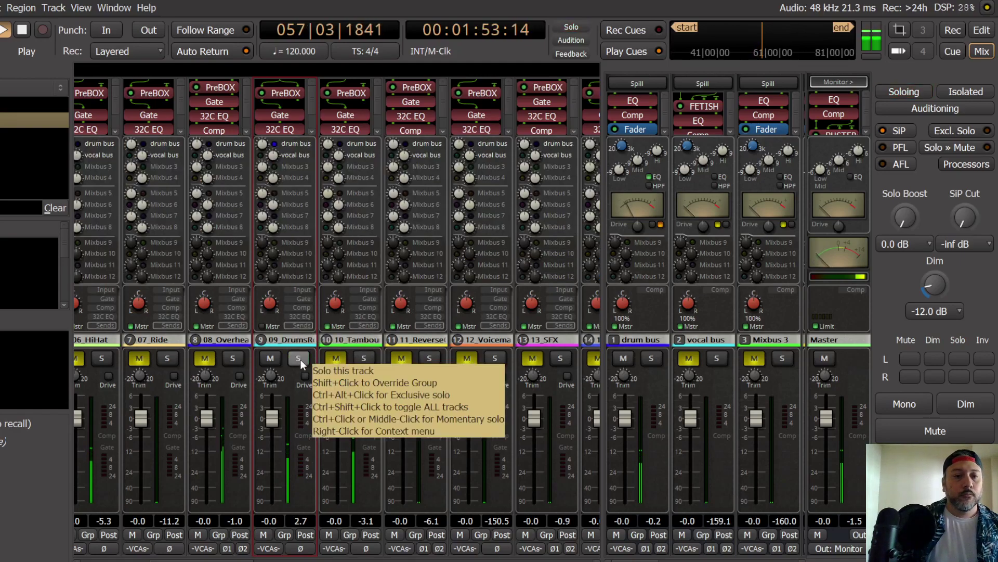
Step: Unmute the 01_KickIn track and open its PreBOX plugin
scroll(203, 559, left, 1)
scroll(203, 560, left, 5)
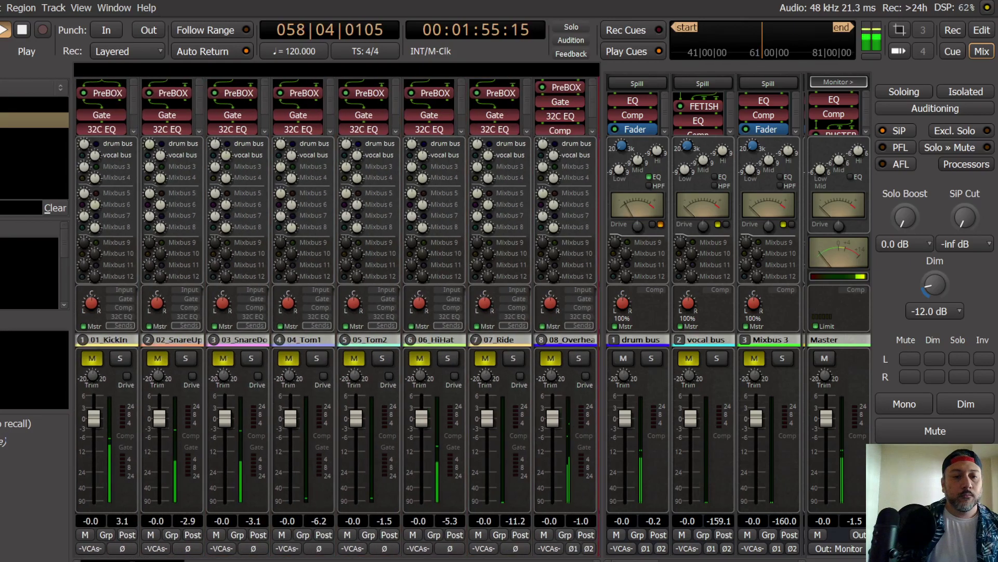
click(97, 362)
double_click(107, 94)
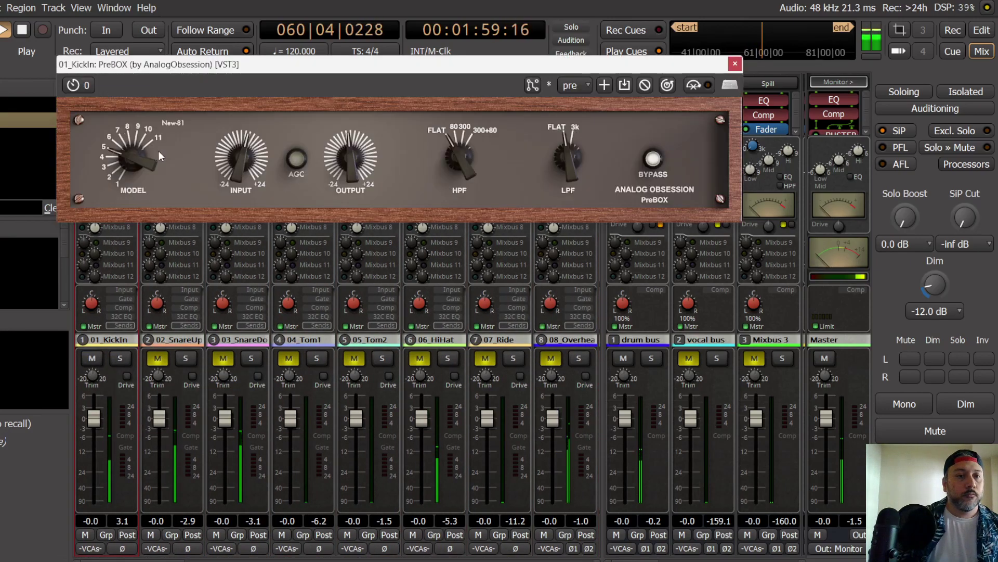
Step: Raise the input gain in the kick's PreBOX, turn on AGC and close the plugin
mouse_move(243, 116)
mouse_down()
mouse_move(247, 85)
mouse_move(250, 134)
mouse_move(254, 118)
mouse_up()
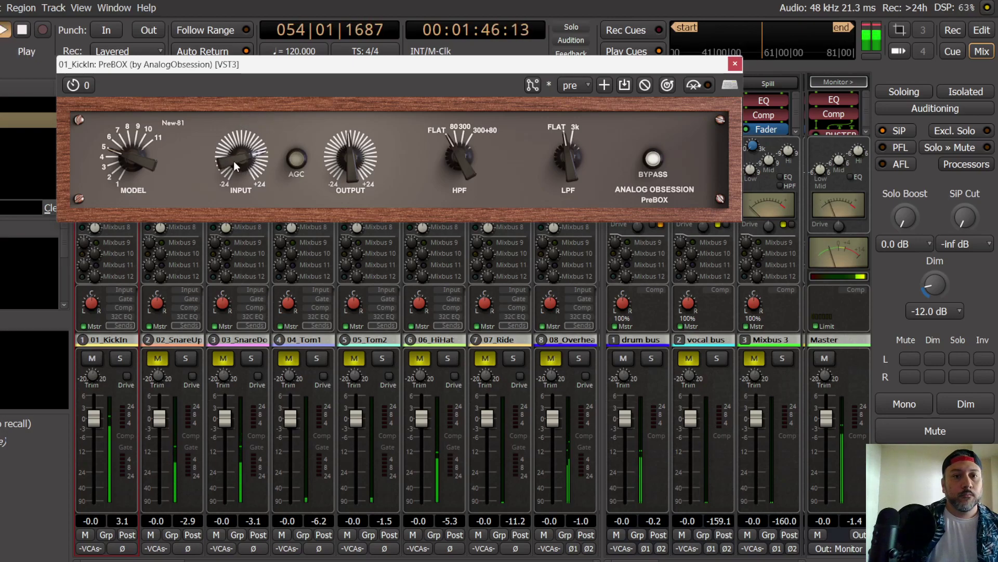
mouse_move(233, 161)
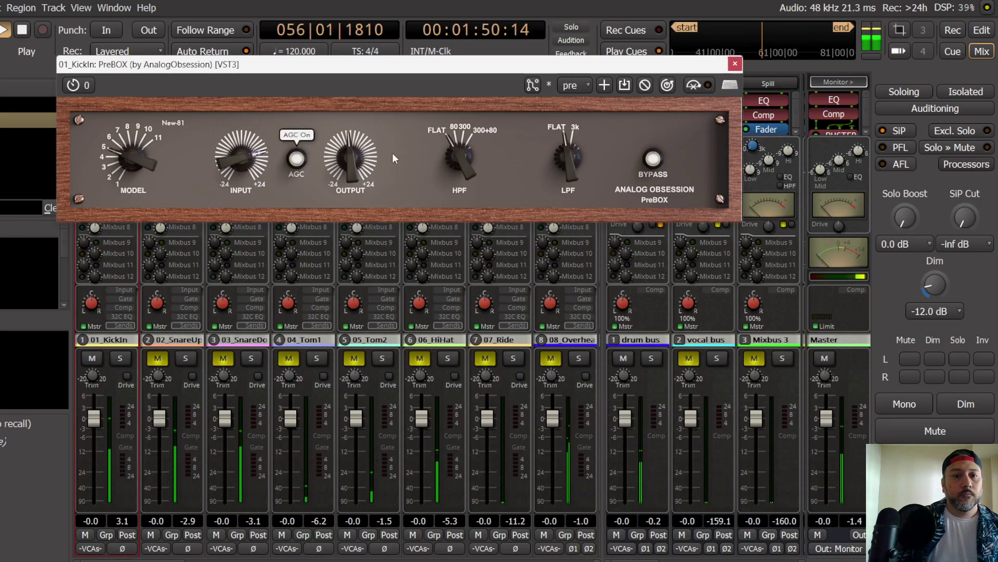
key(ctrl+w)
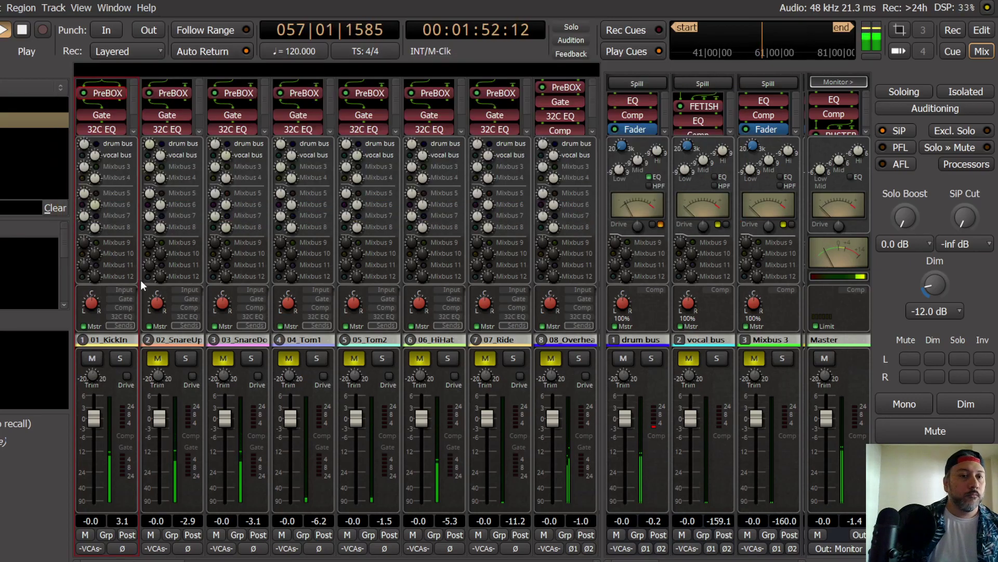
Step: Set the compressor threshold on 01_KickIn to about -19 dB and switch the monitor output to mono
click(122, 299)
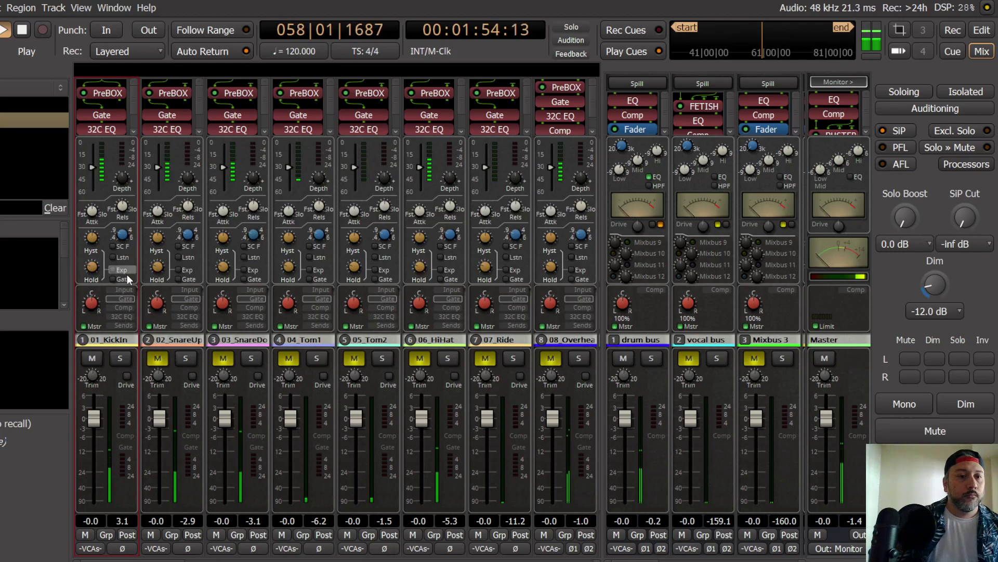
click(124, 307)
drag(92, 157, 92, 176)
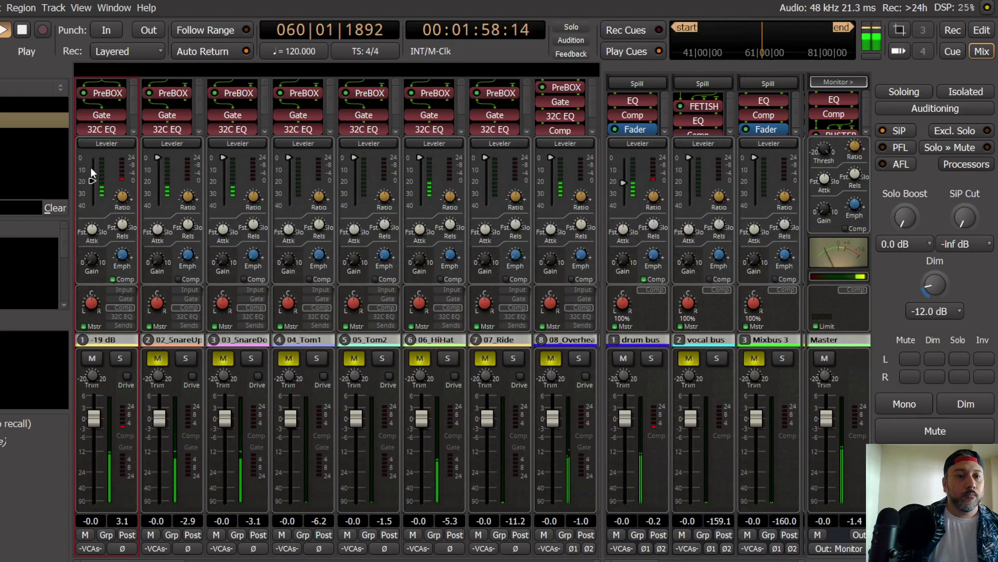
click(898, 405)
Step: Engage the 32C EQ on 01_KickIn, with its lowest band at 78.2 Hz and about 0.4 dB of gain
click(116, 316)
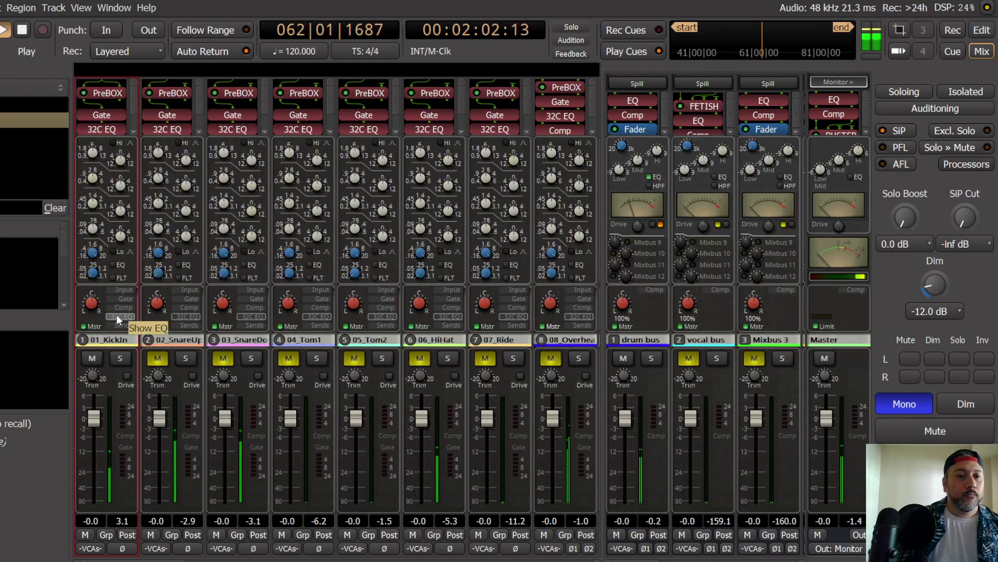
drag(93, 229, 93, 232)
scroll(94, 232, down, 5)
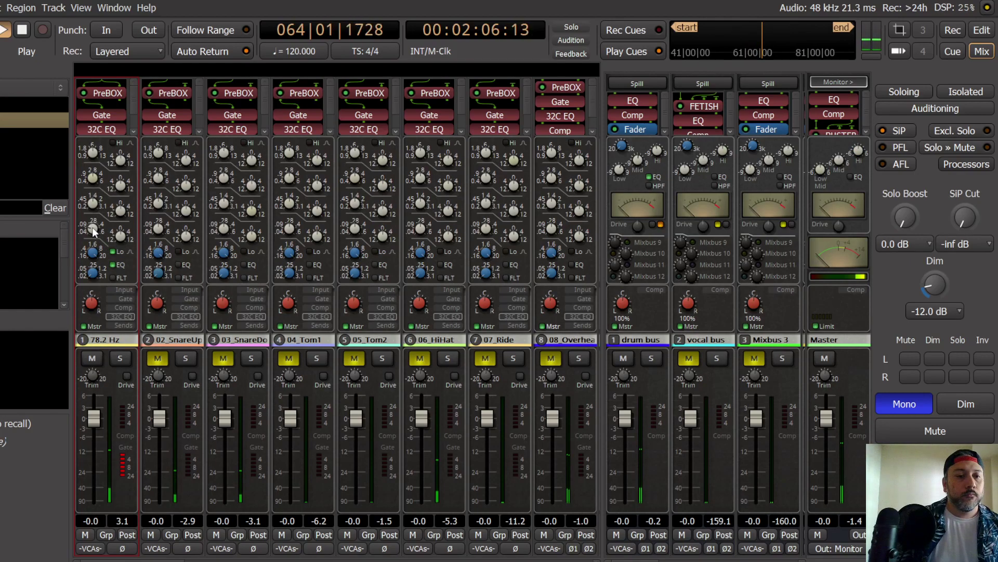
scroll(120, 235, up, 2)
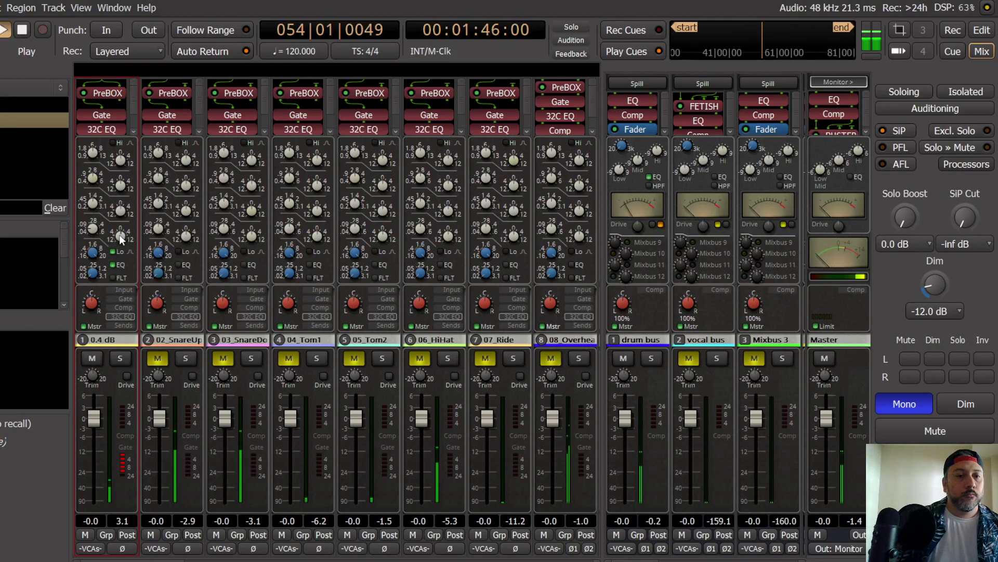
Step: Route 01_KickIn to the drum bus and remove its direct assignment to the master
mouse_move(124, 192)
click(126, 325)
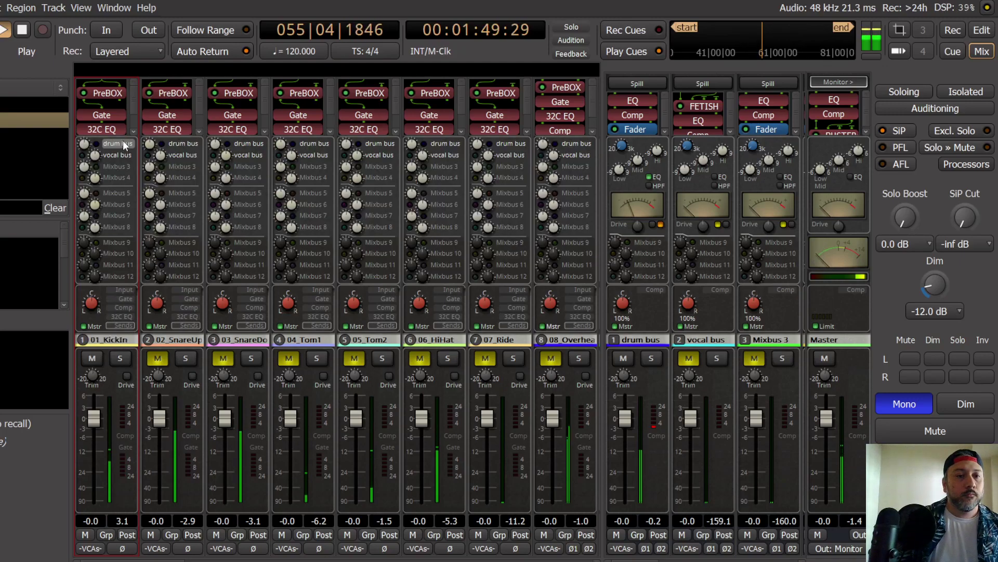
click(94, 326)
Step: Raise the 01_KickIn fader to 0.8 dB
scroll(96, 419, up, 1)
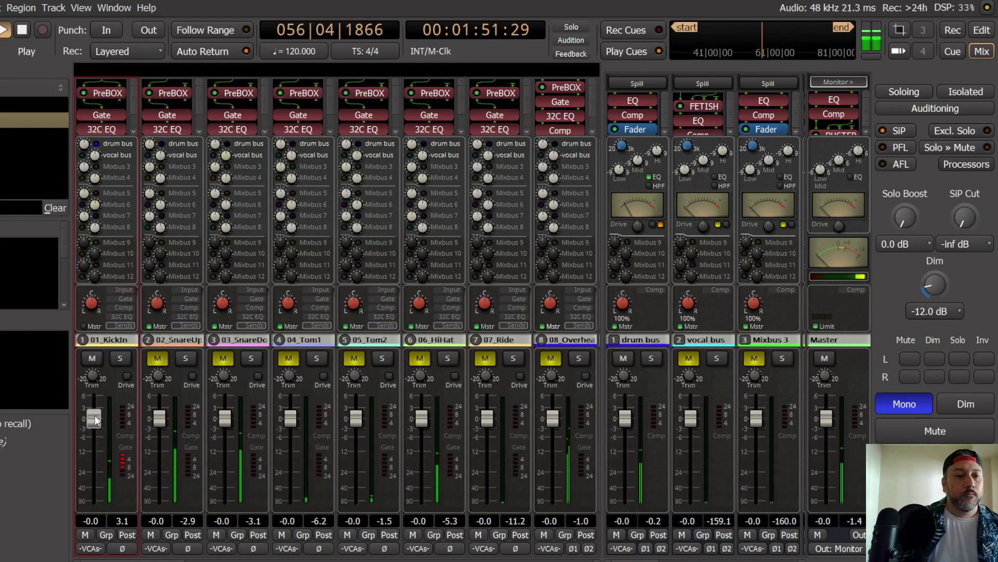
scroll(95, 415, up, 2)
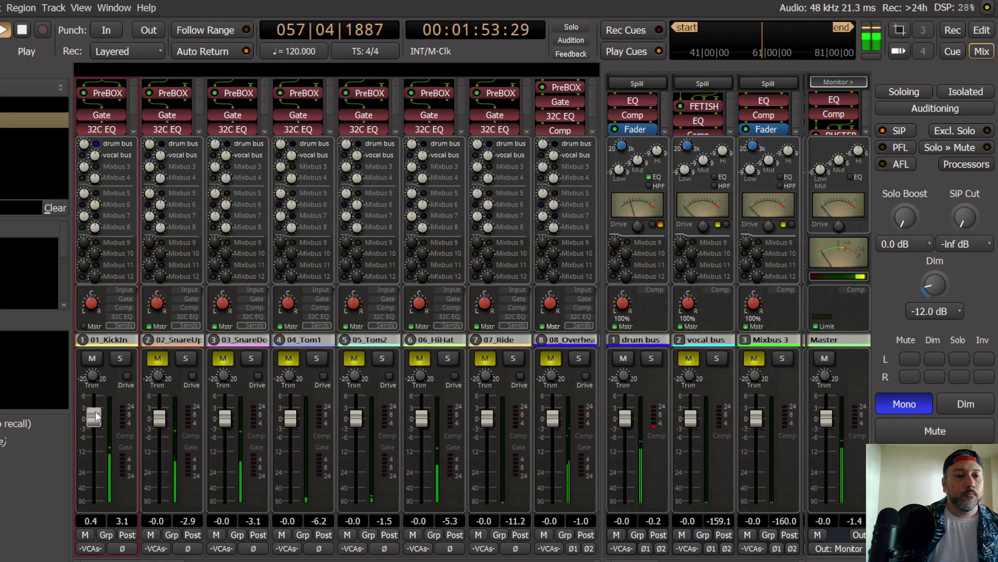
scroll(95, 410, up, 2)
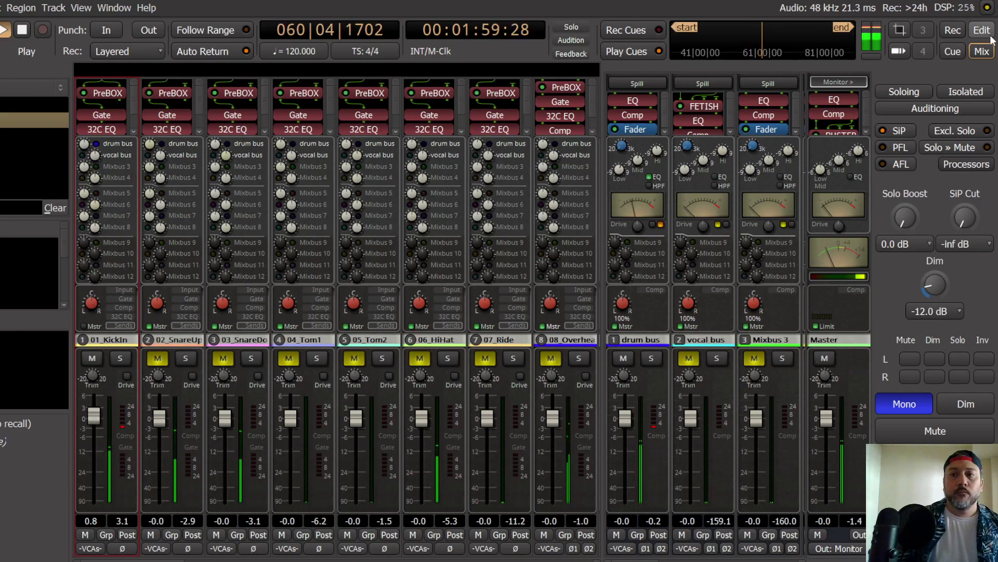
Step: Find the bass track among the waveforms in the editor, select it and return to the mixer
key(alt+m)
scroll(1, 291, down, 5)
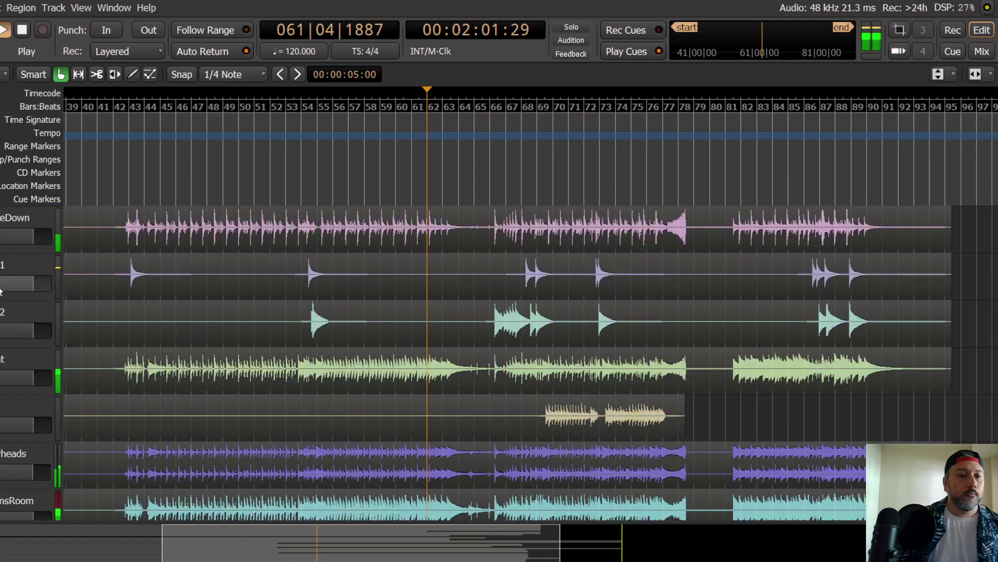
scroll(4, 283, up, 2)
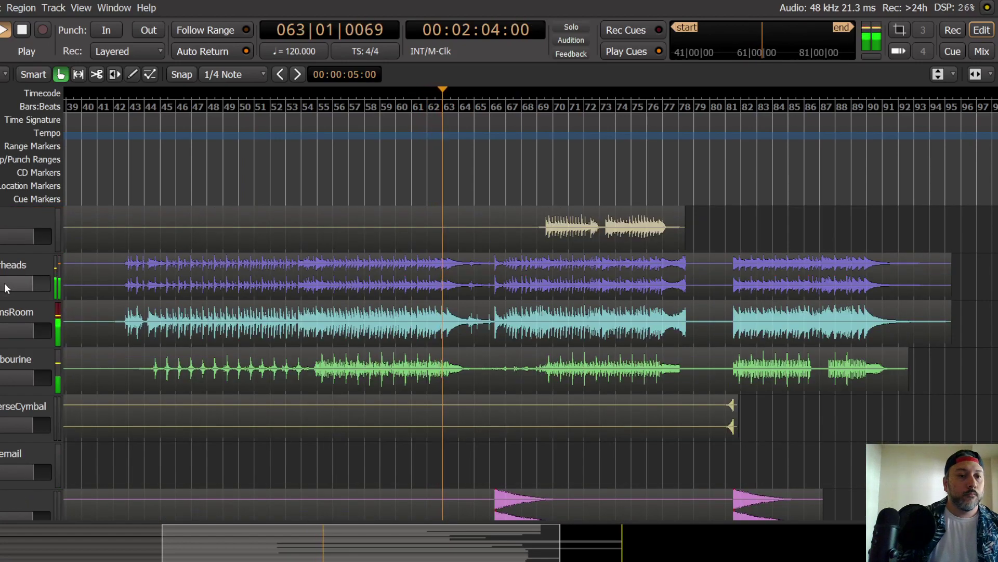
scroll(8, 282, up, 3)
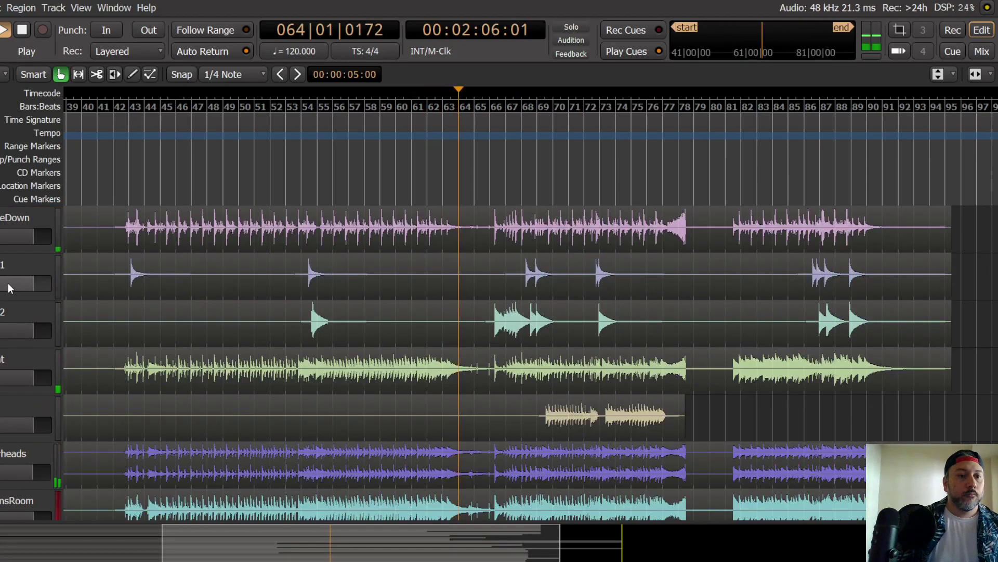
scroll(8, 283, down, 2)
scroll(11, 283, down, 9)
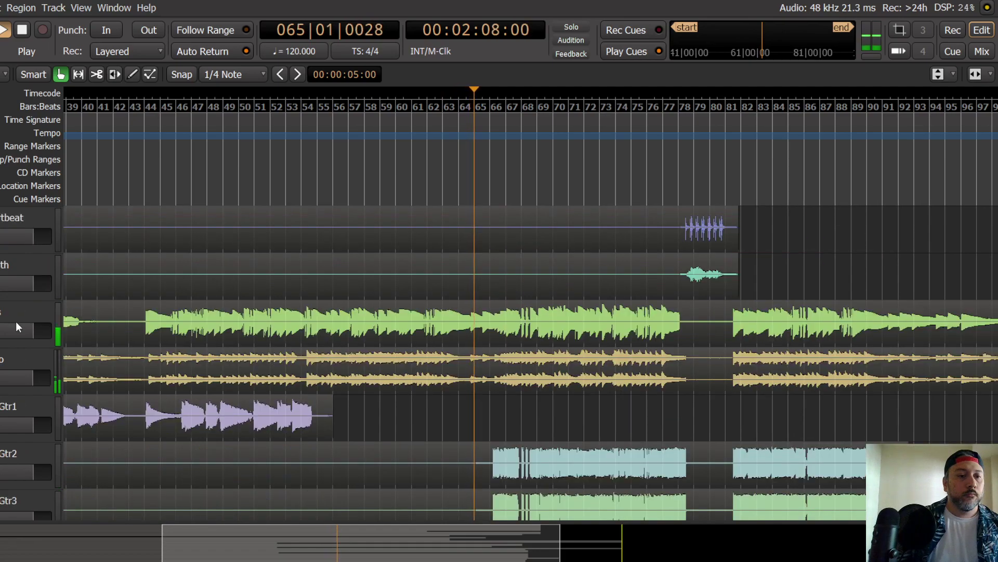
click(15, 308)
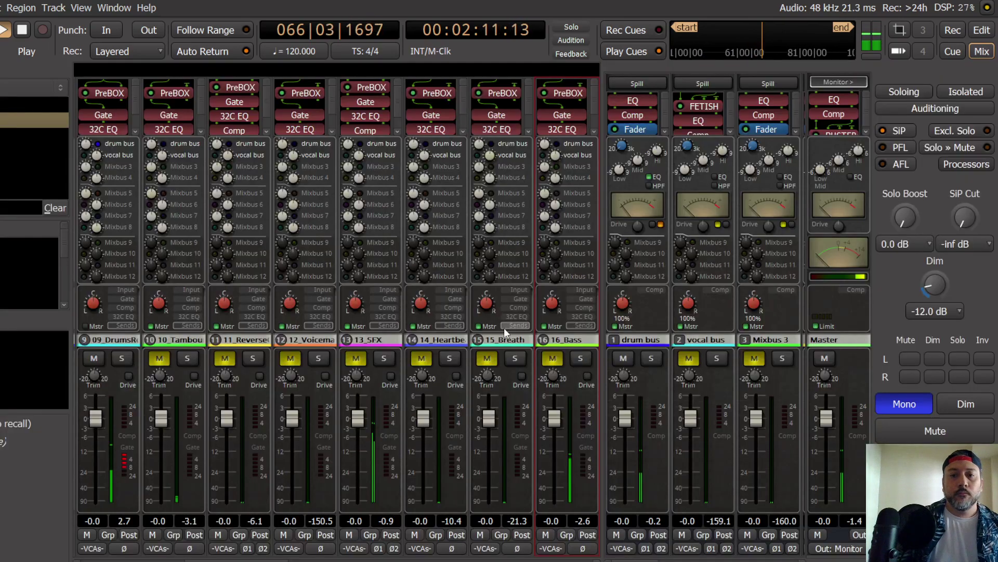
click(982, 52)
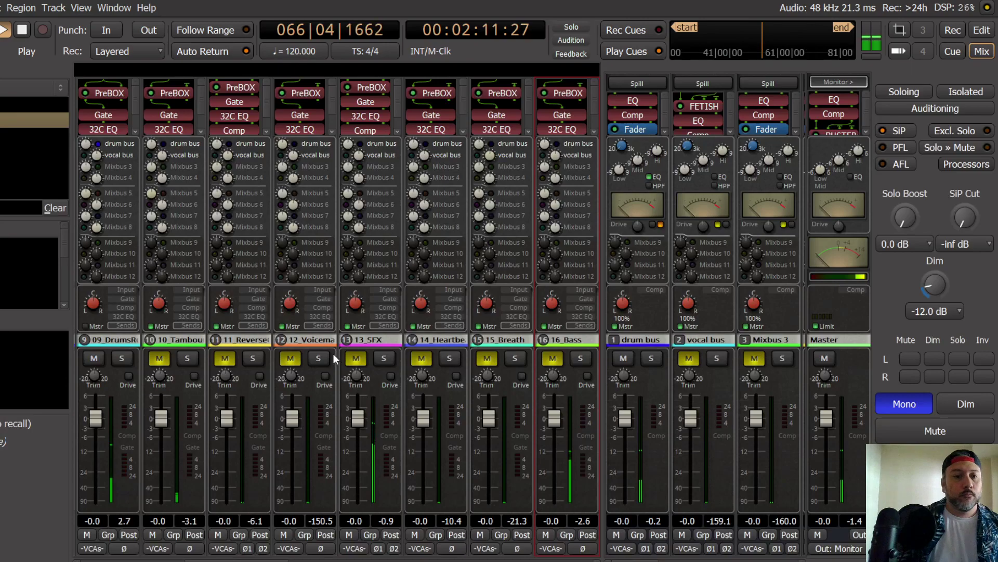
Step: Unmute the 16_Bass track and set its PreBOX model to New-81
click(553, 359)
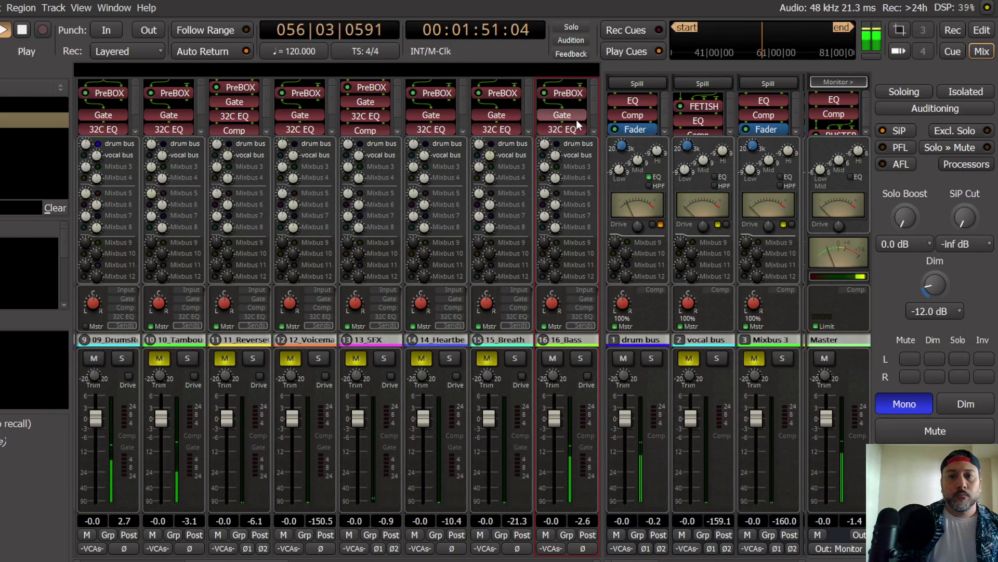
double_click(569, 93)
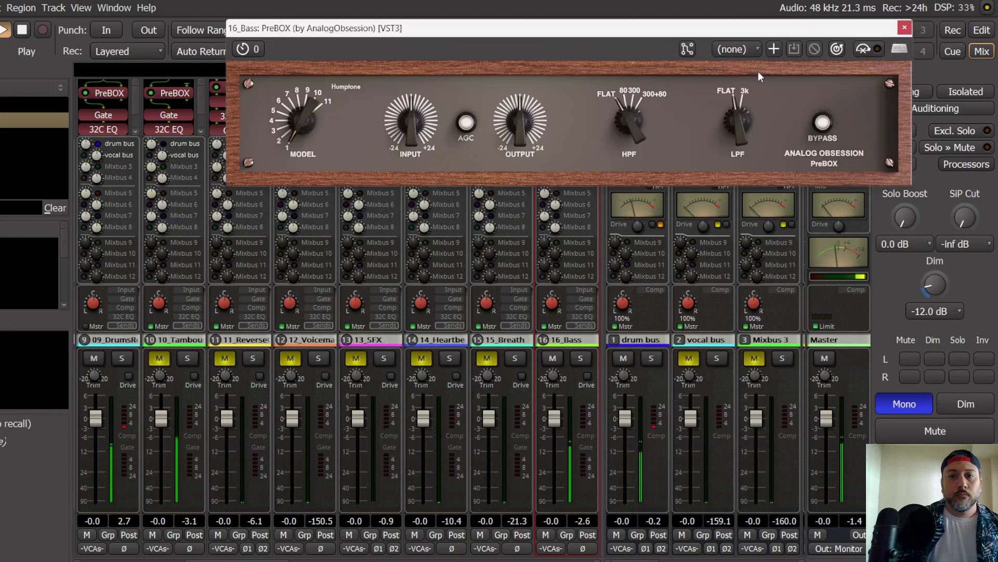
drag(296, 139, 308, 120)
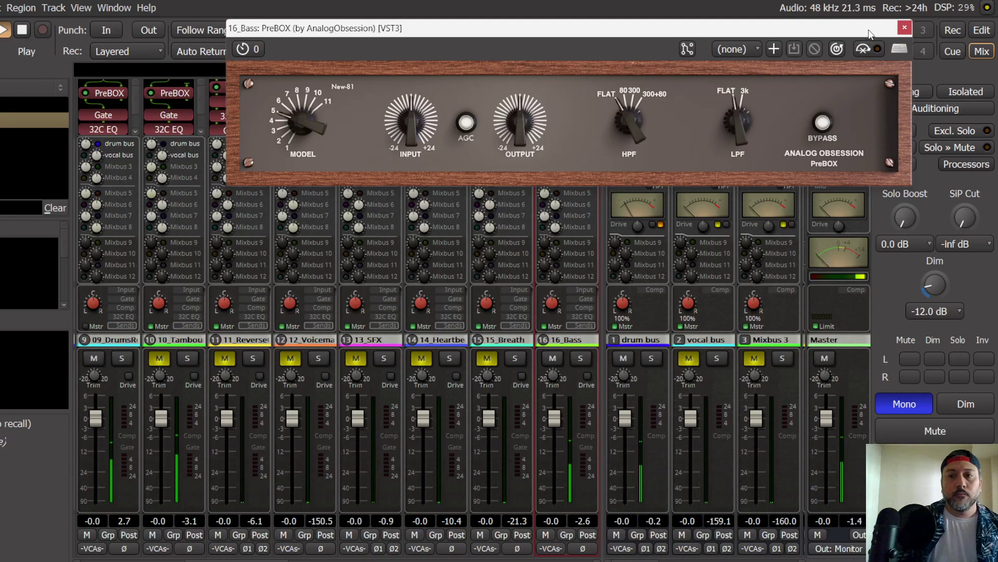
click(905, 29)
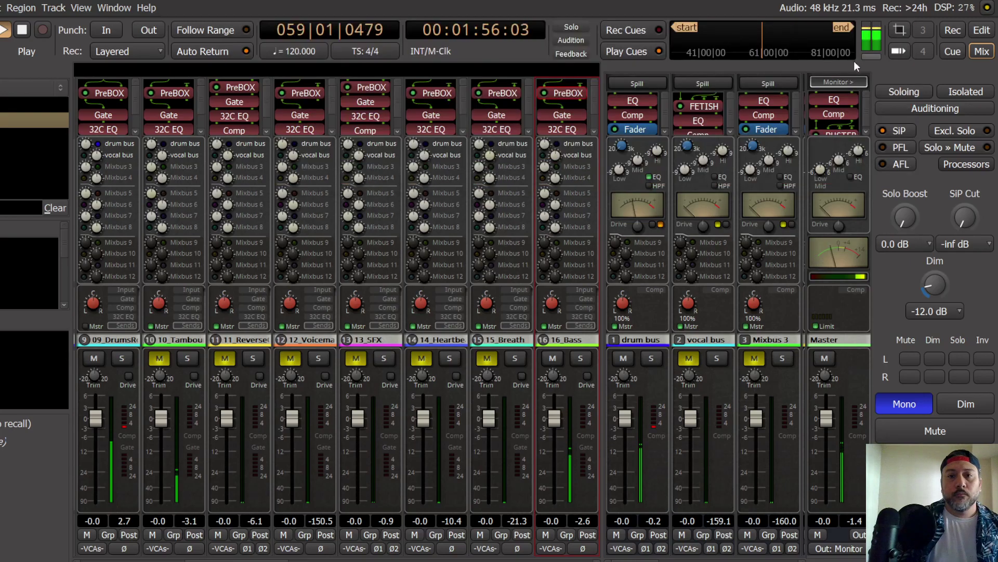
Step: Inspect the pin configuration of the bass track's PreBOX plugin
right_click(557, 95)
click(602, 177)
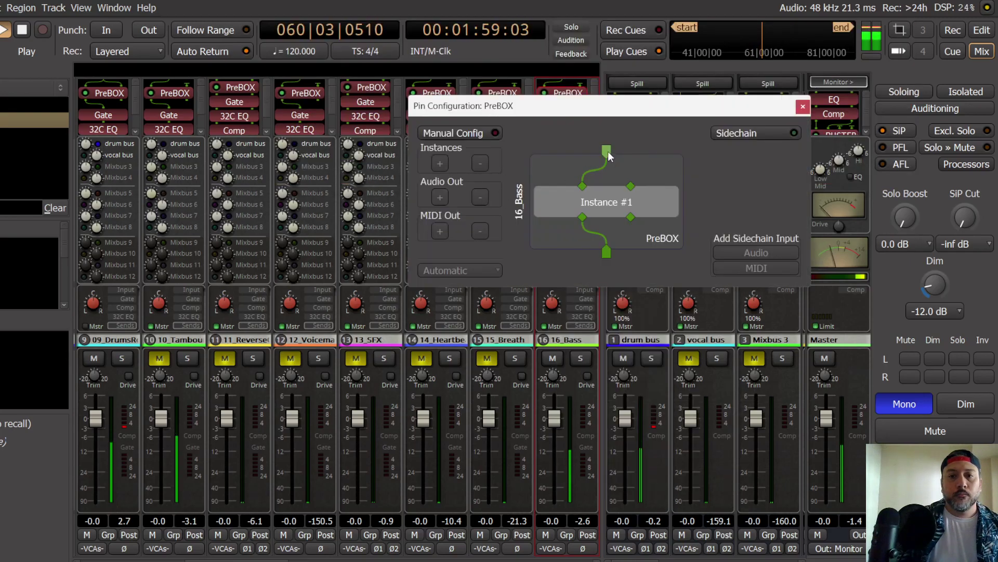
click(803, 106)
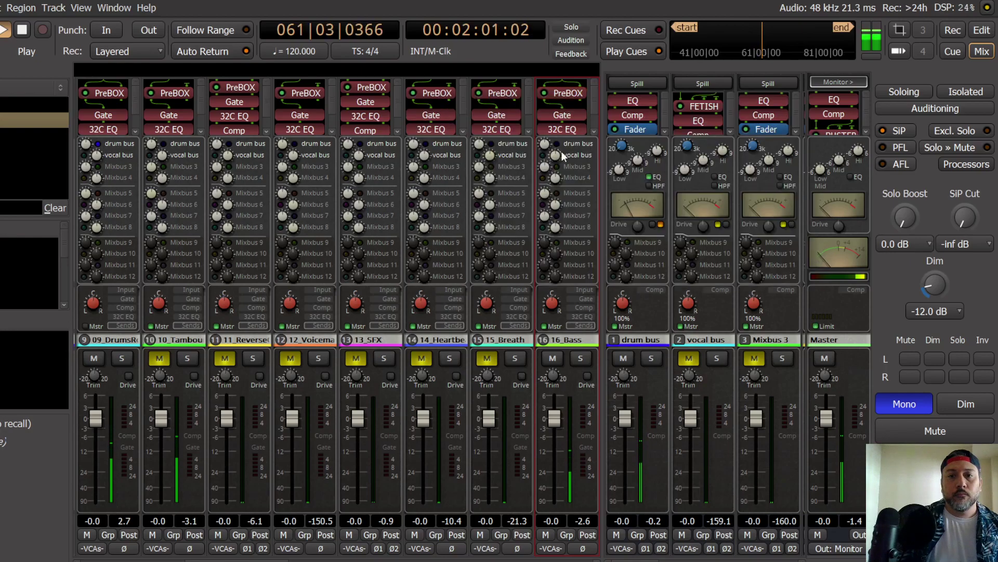
Step: Raise the input gain on the 16_Bass PreBOX with AGC off, switch AGC back on and close the plugin
double_click(569, 95)
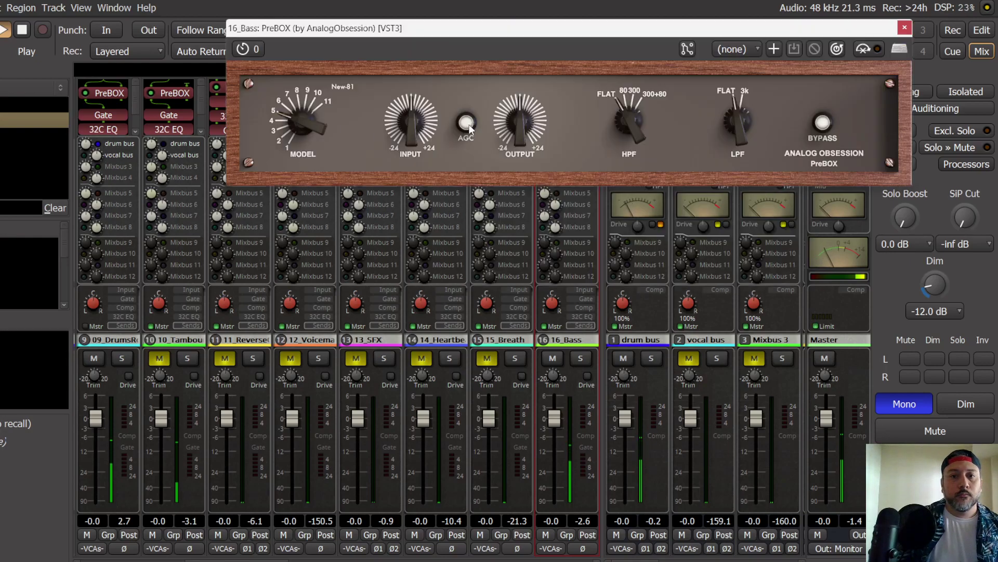
drag(407, 133, 414, 89)
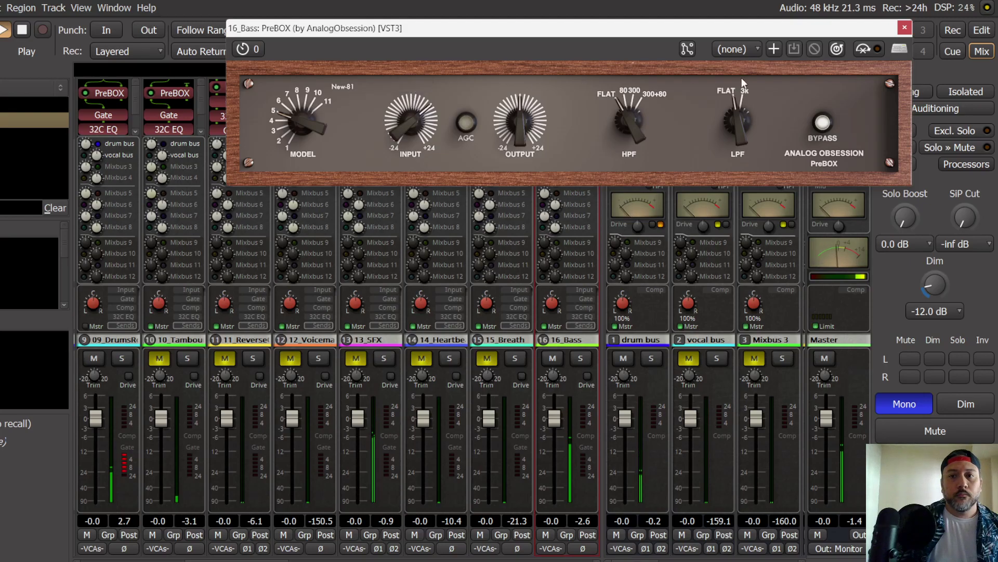
click(905, 28)
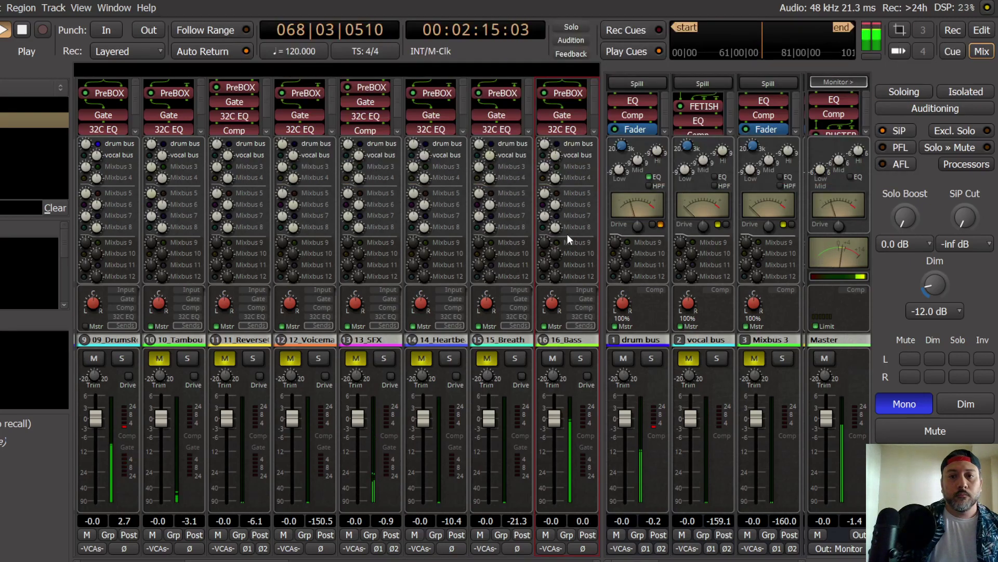
double_click(568, 93)
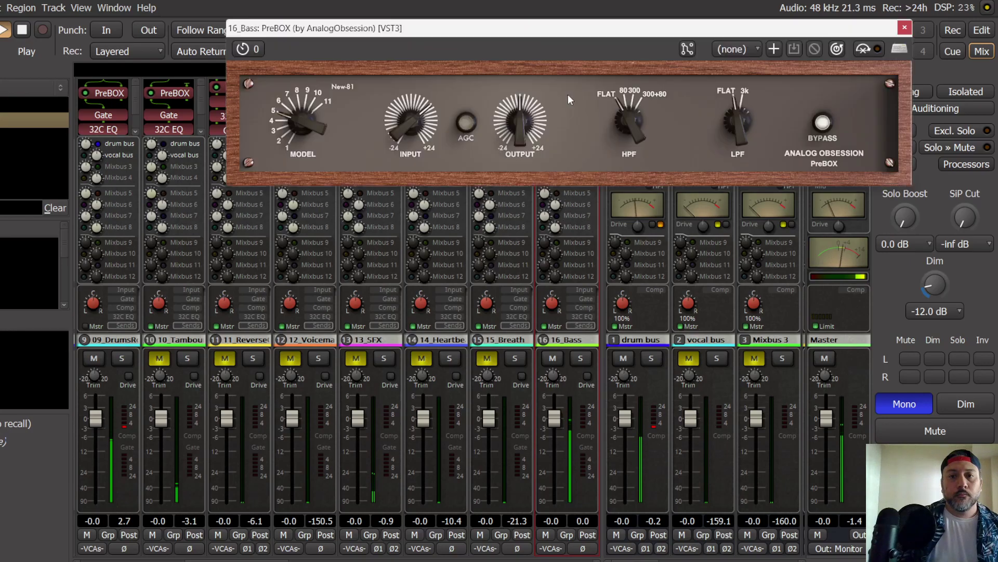
click(466, 123)
click(905, 28)
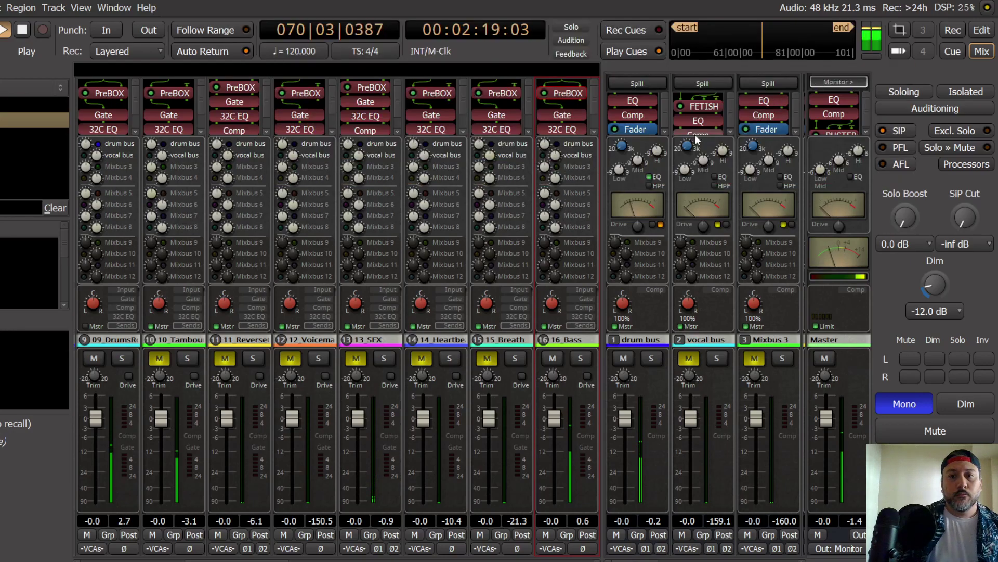
Step: Enable the compressor on the 16_Bass track and set its threshold to -18 dB
click(581, 295)
click(579, 307)
drag(553, 156, 552, 169)
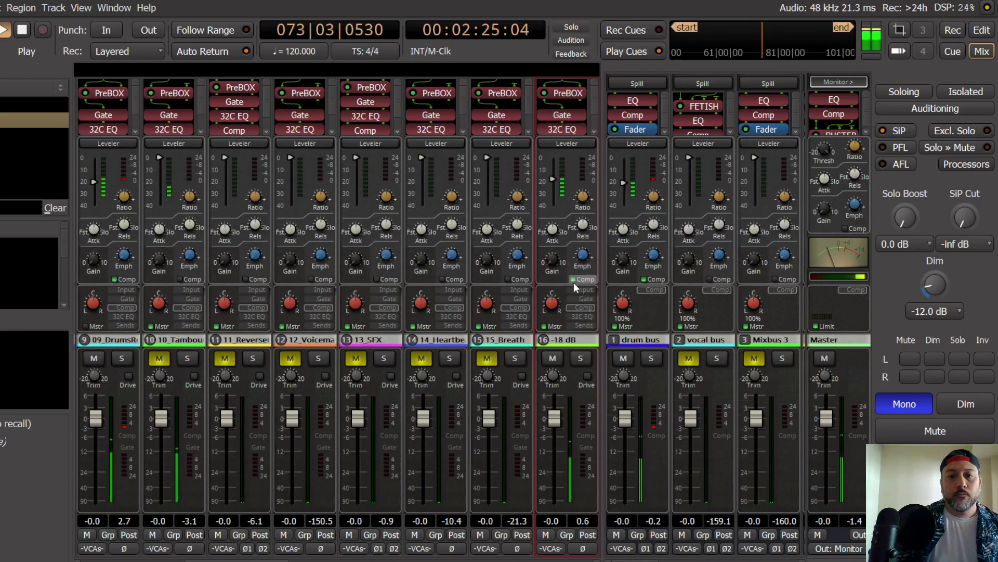
Step: Enable the EQ on 16_Bass, set the low band to 114 Hz and the high band gain to 0.4 dB, and adjust the low-cut filter
click(585, 316)
click(581, 253)
drag(554, 229, 555, 233)
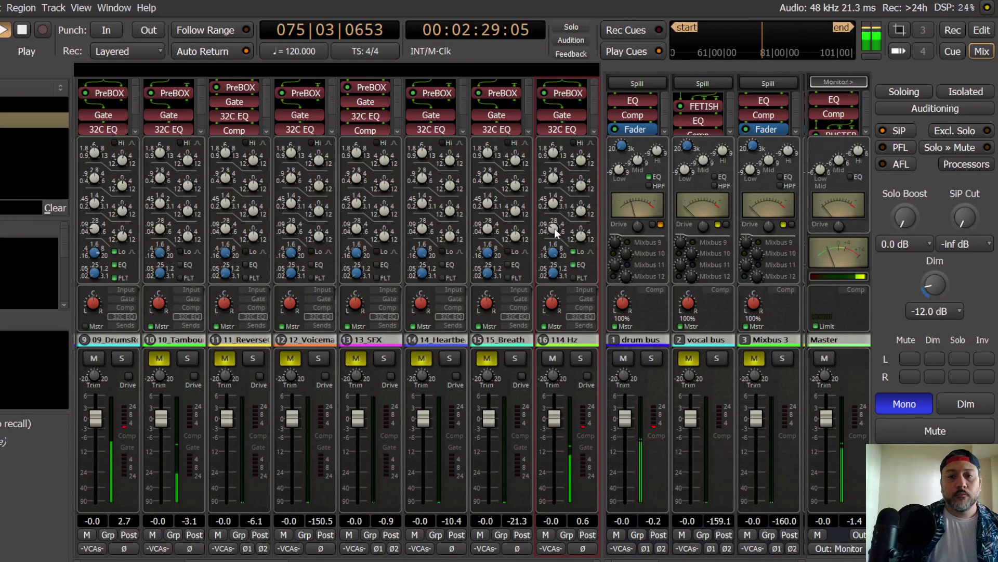
mouse_move(584, 205)
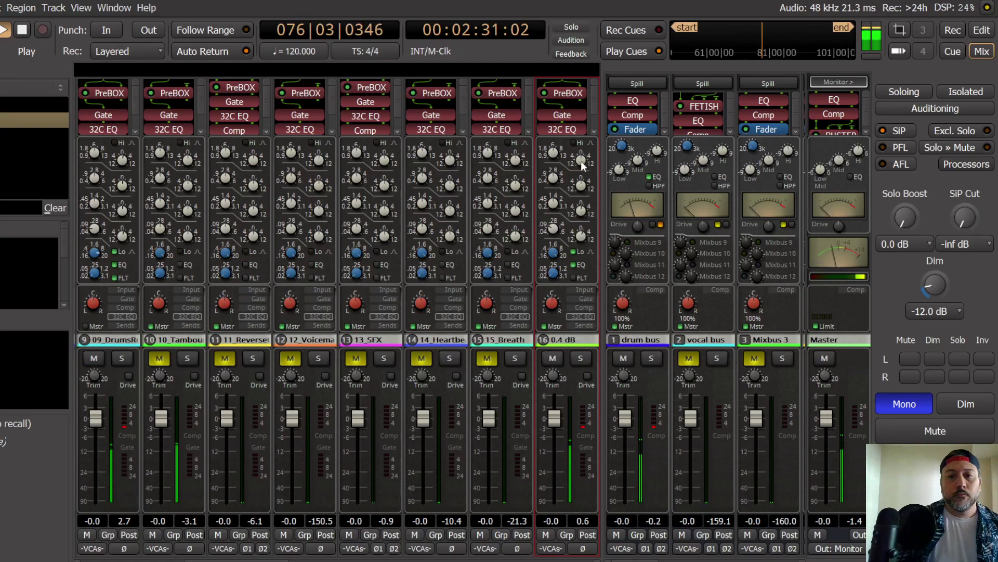
mouse_move(556, 275)
scroll(556, 275, up, 1)
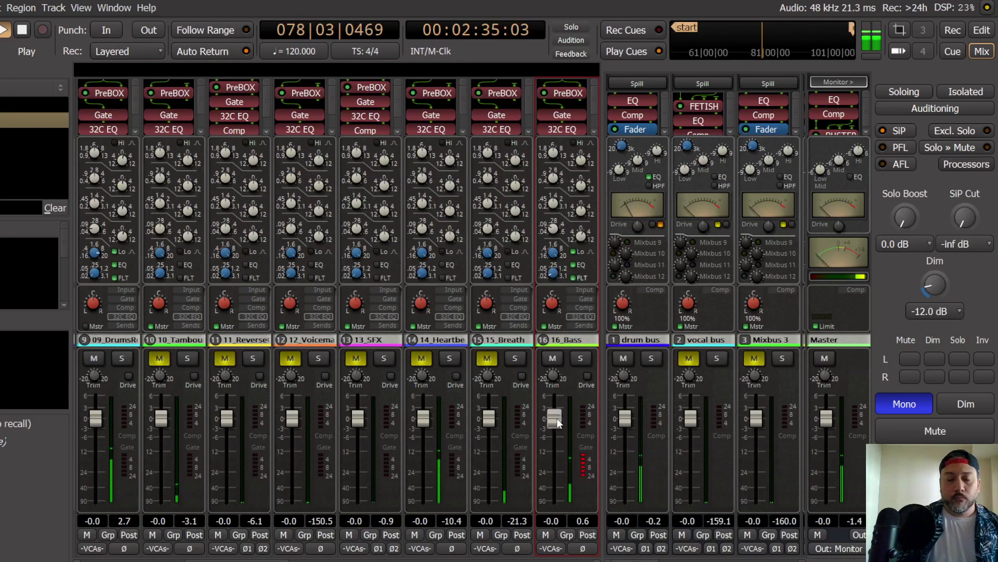
Step: Set the 16_Bass fader to -0.5 dB while monitoring in dimmed mono, return to full-level stereo and stop playback
drag(556, 417, 558, 427)
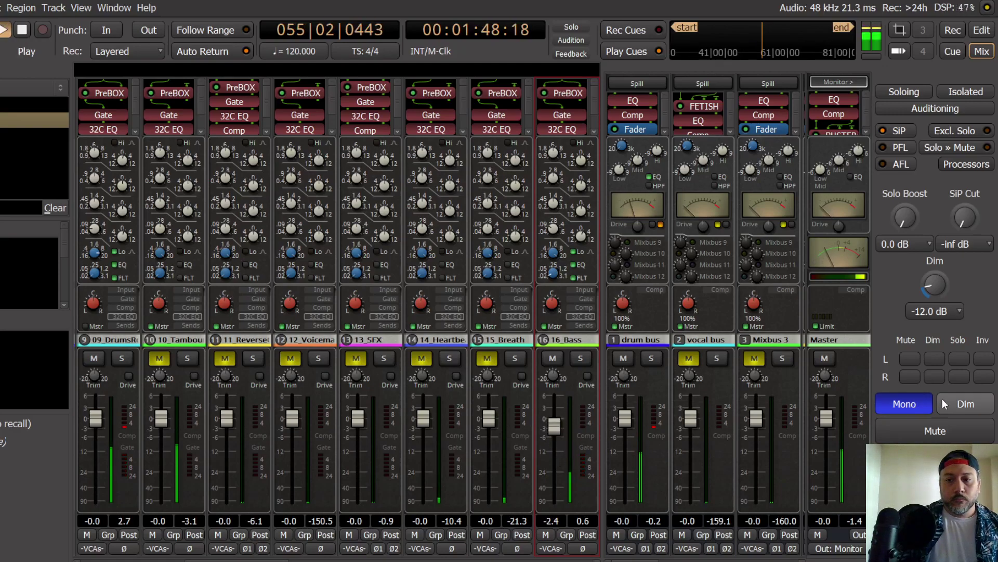
drag(555, 430, 560, 417)
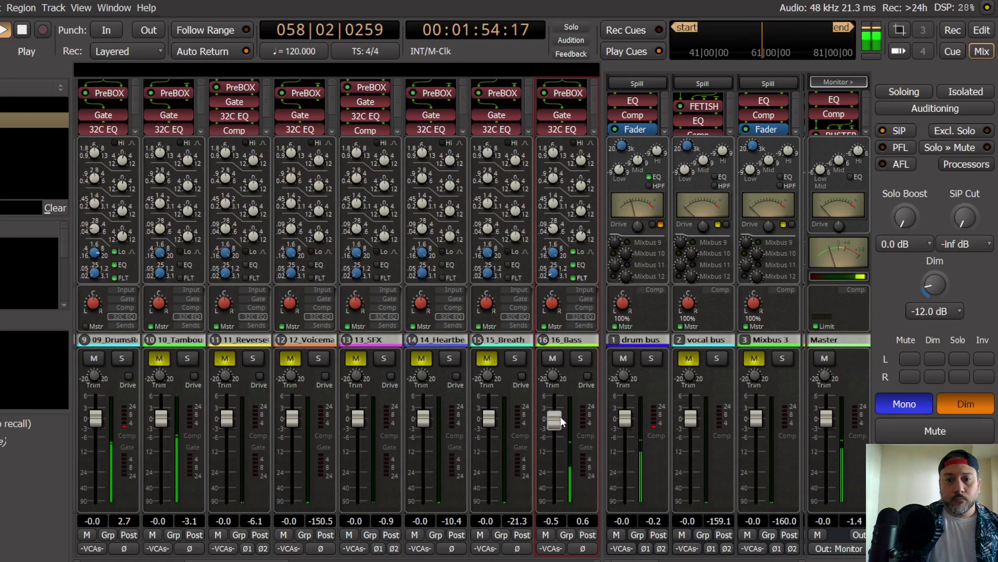
click(914, 410)
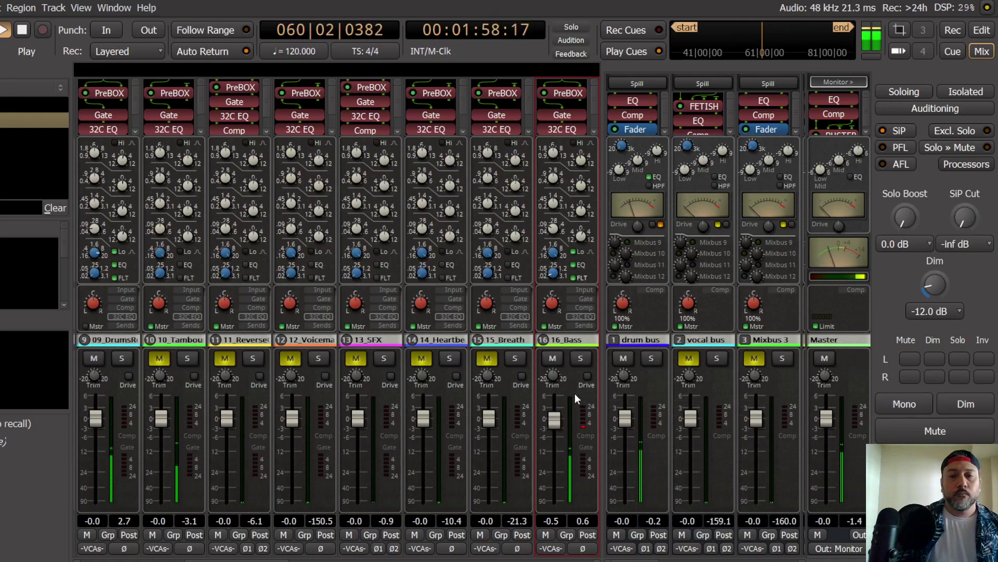
key(space)
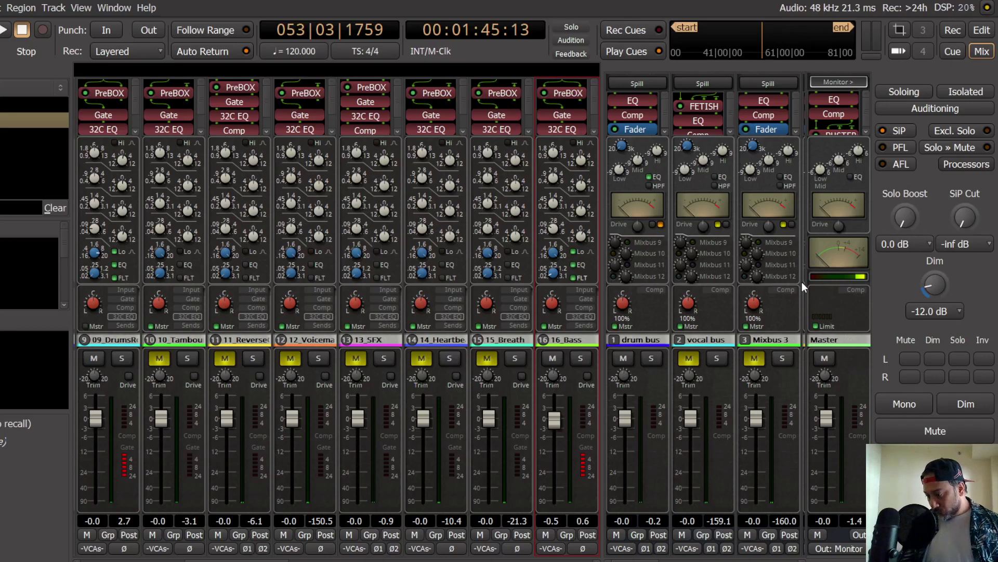
Step: Restart playback, find and select the snare-up track among the waveforms in the editor, and return to the mixer
key(space)
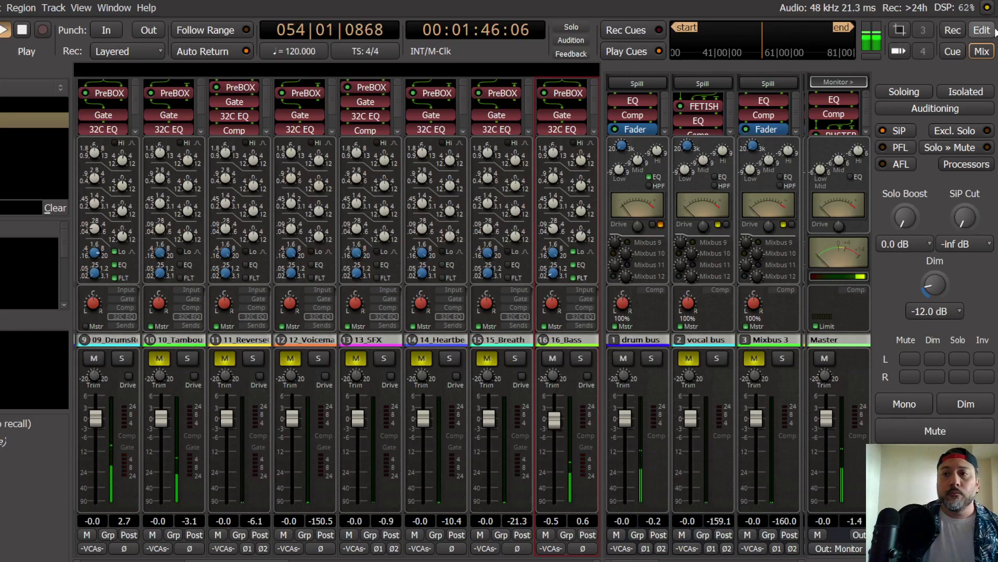
key(alt+e)
scroll(10, 289, down, 4)
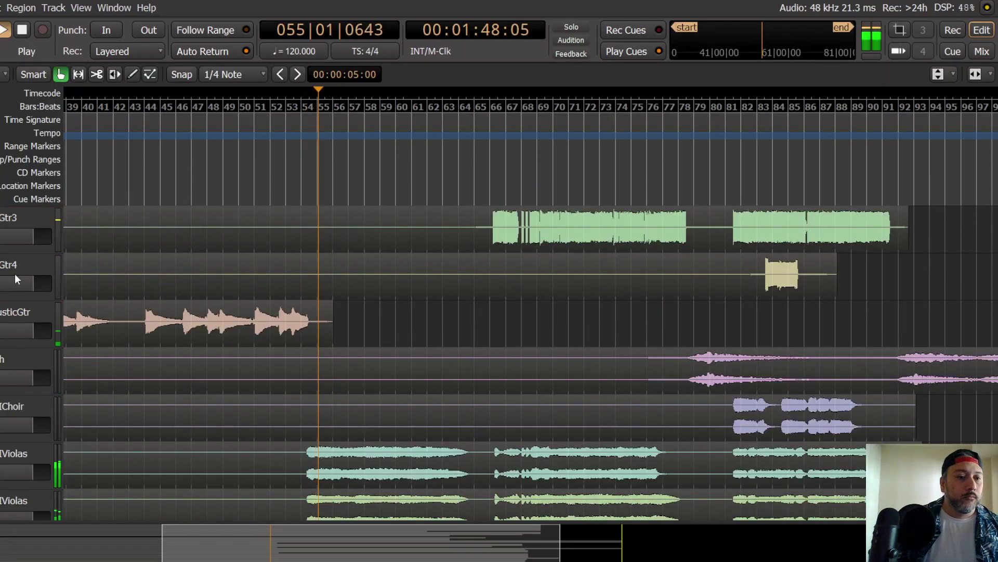
scroll(18, 273, up, 12)
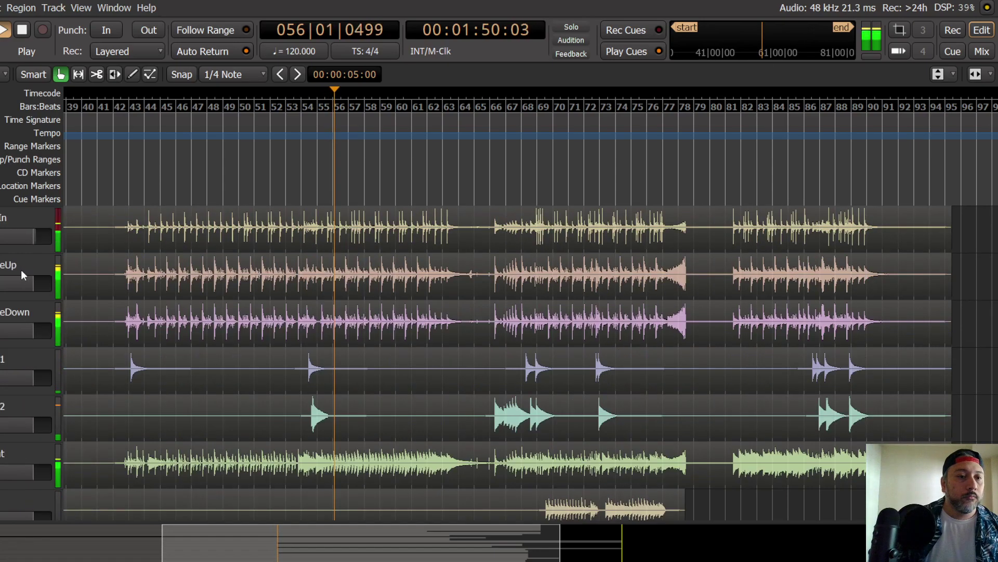
click(22, 264)
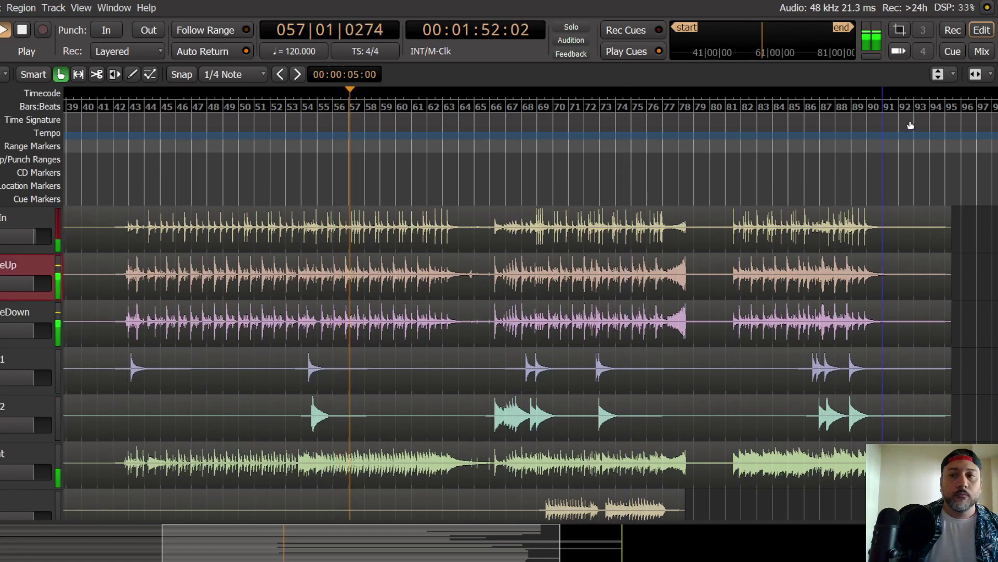
click(986, 56)
Step: Unmute and solo the 02_SnareUp track and inspect the pin connections of its PreBOX plugin
click(92, 359)
click(119, 359)
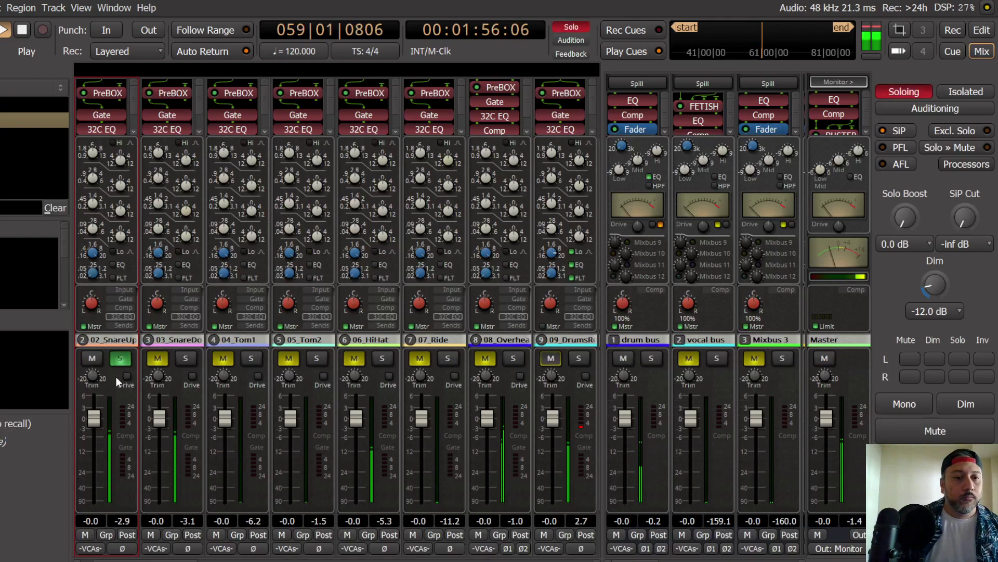
drag(108, 94, 109, 98)
right_click(108, 94)
click(145, 173)
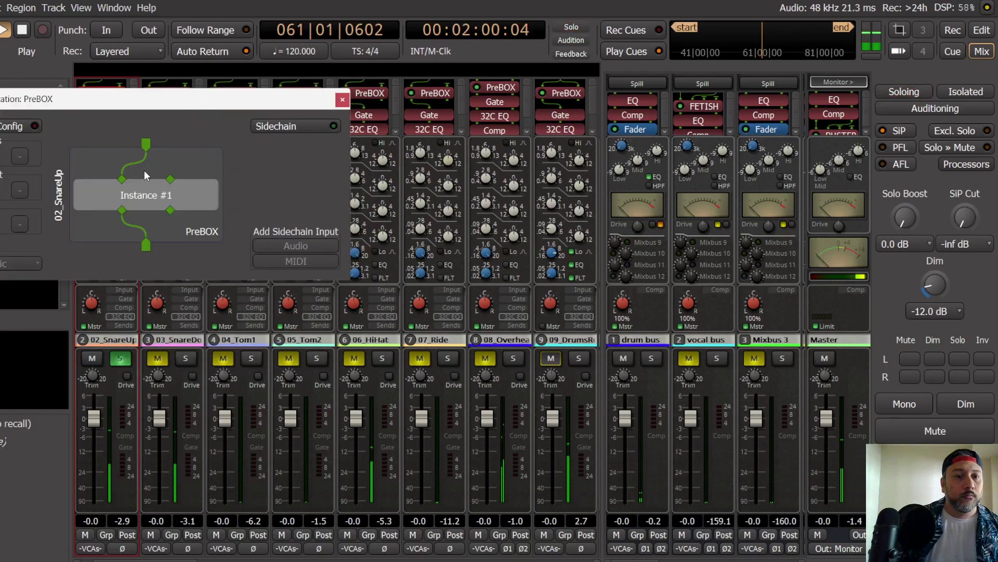
click(342, 99)
Step: Set the 02_SnareUp PreBOX to the New-81 model with 8.0 dB input gain and AGC on
double_click(100, 93)
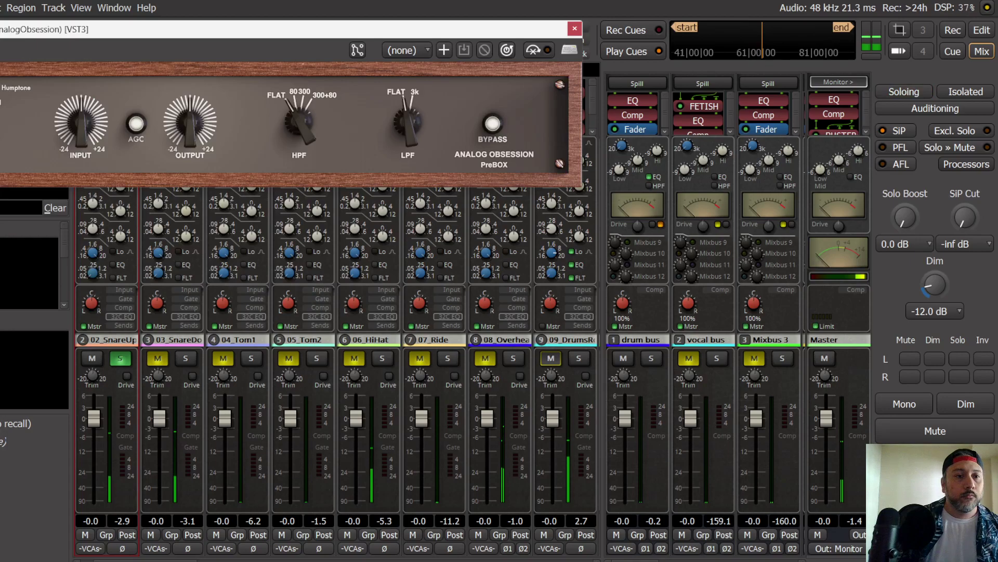
click(136, 124)
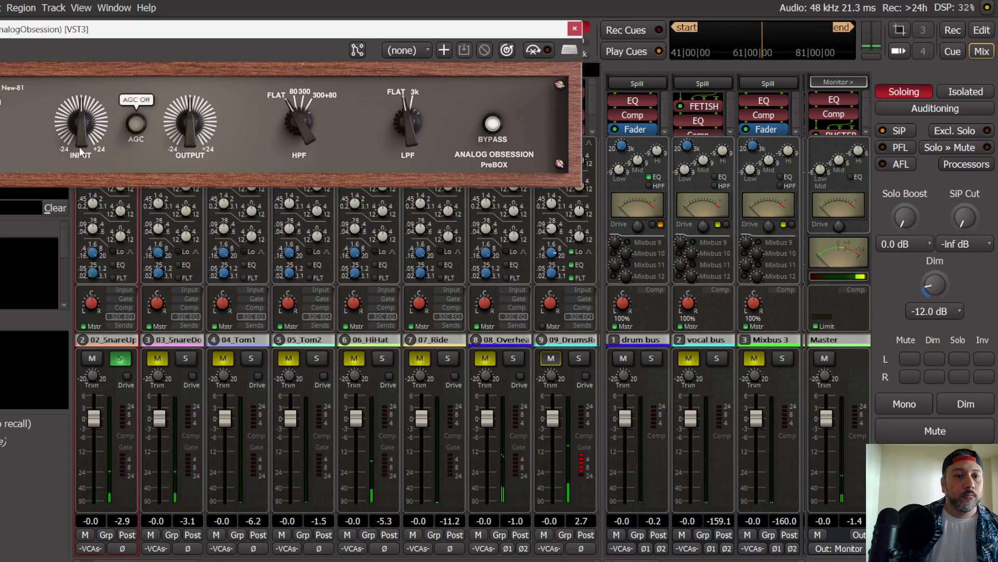
drag(83, 134, 87, 91)
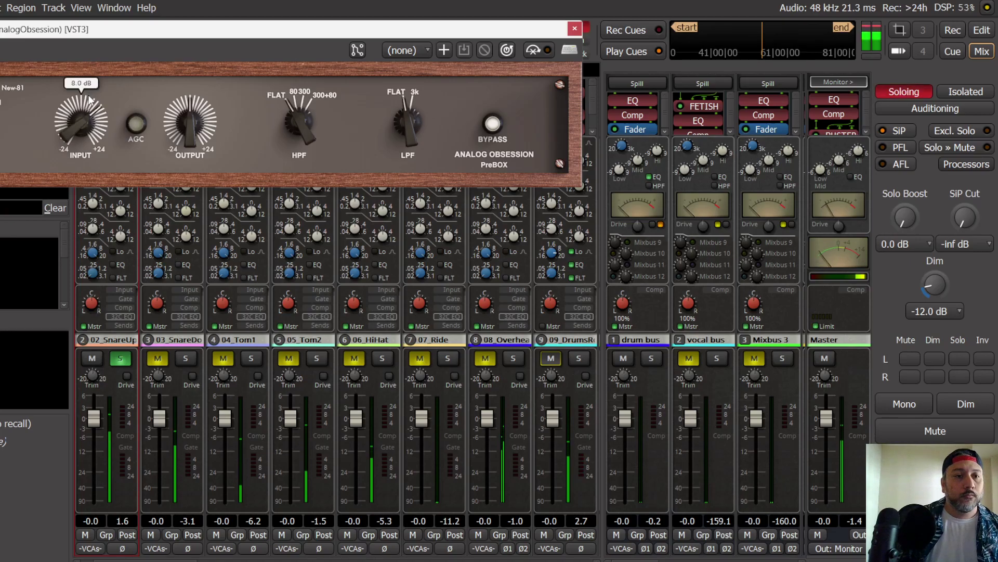
click(136, 125)
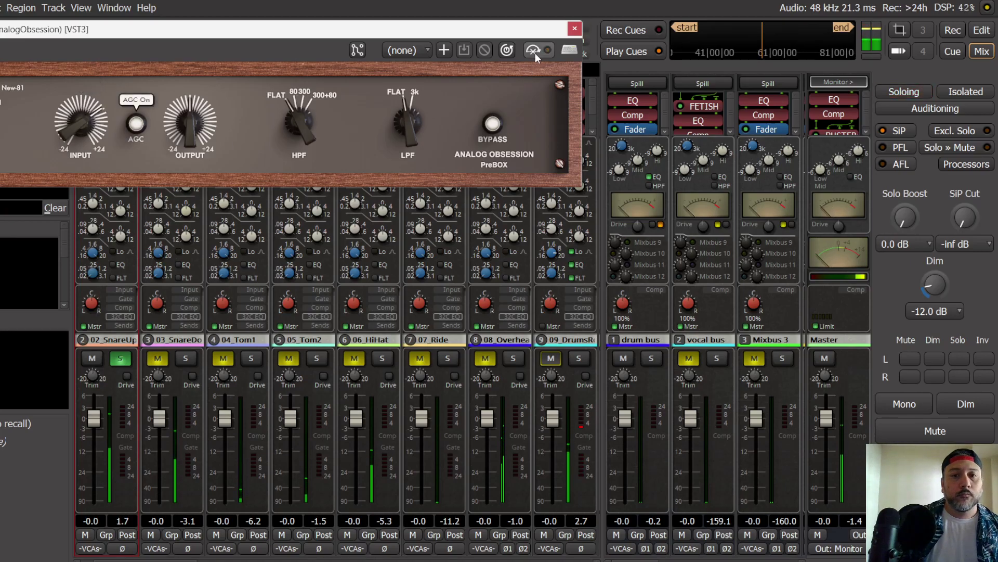
click(575, 30)
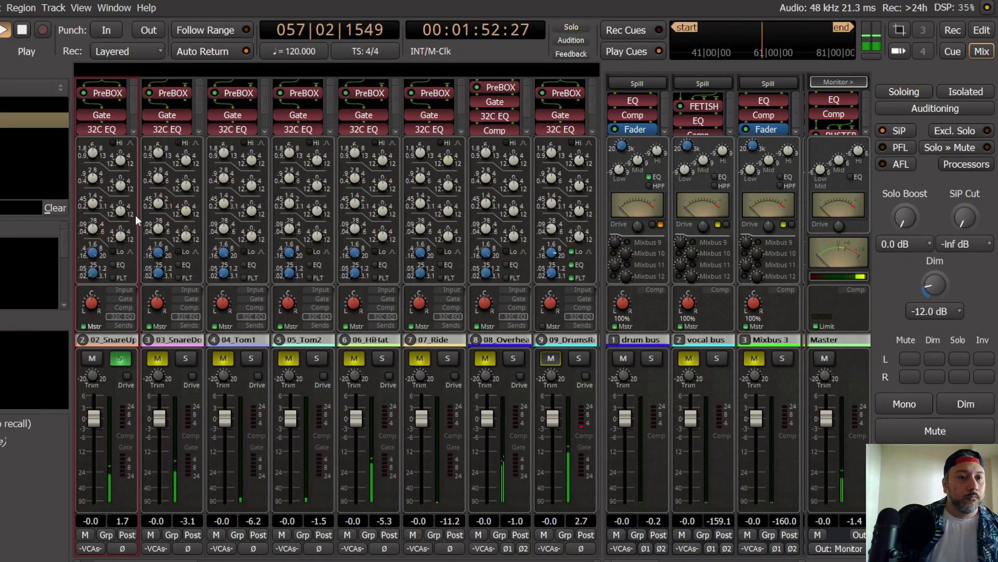
Step: Adjust the compressor on 02_SnareUp and enable its EQ with the low-mid band gain at 0.4 dB
click(129, 298)
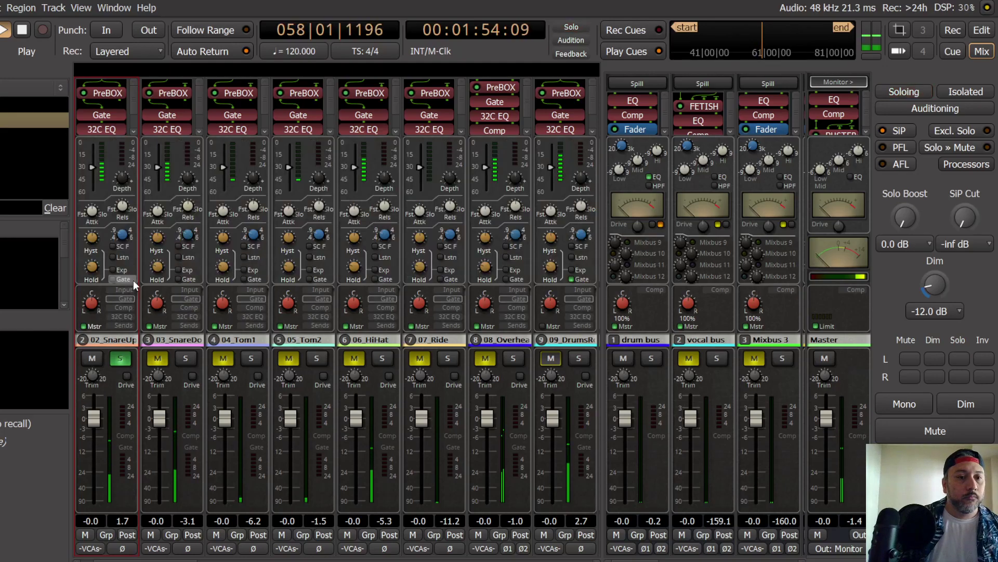
click(127, 307)
drag(100, 168, 122, 158)
click(122, 316)
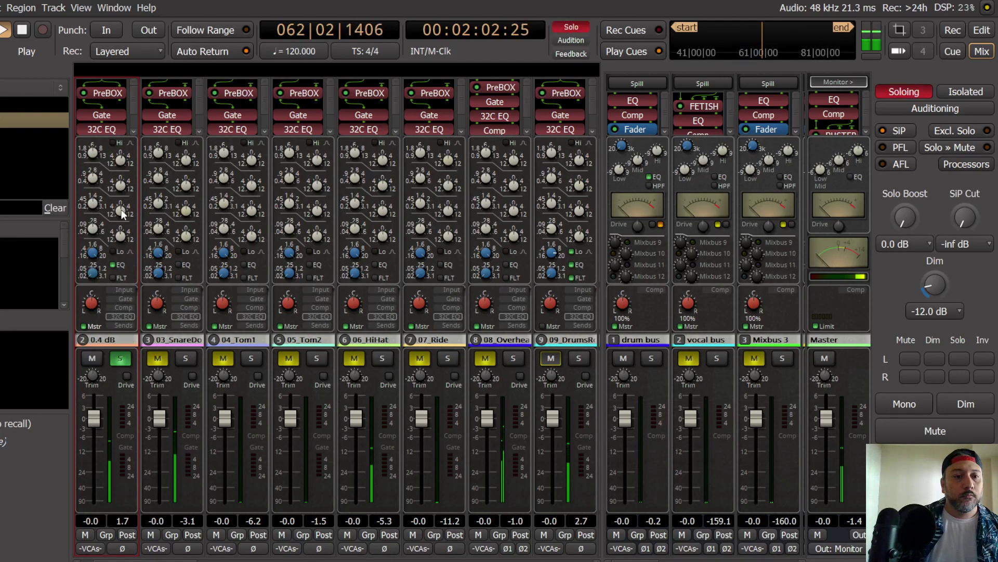
Step: Route 02_SnareUp to the drum bus instead of directly to the master, and restart playback
click(129, 327)
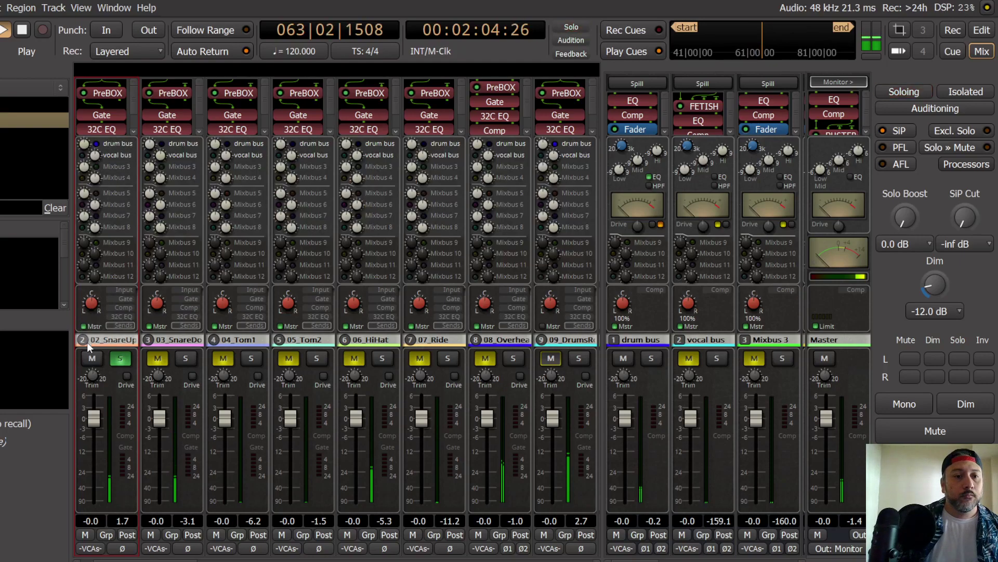
key(space)
key(space)
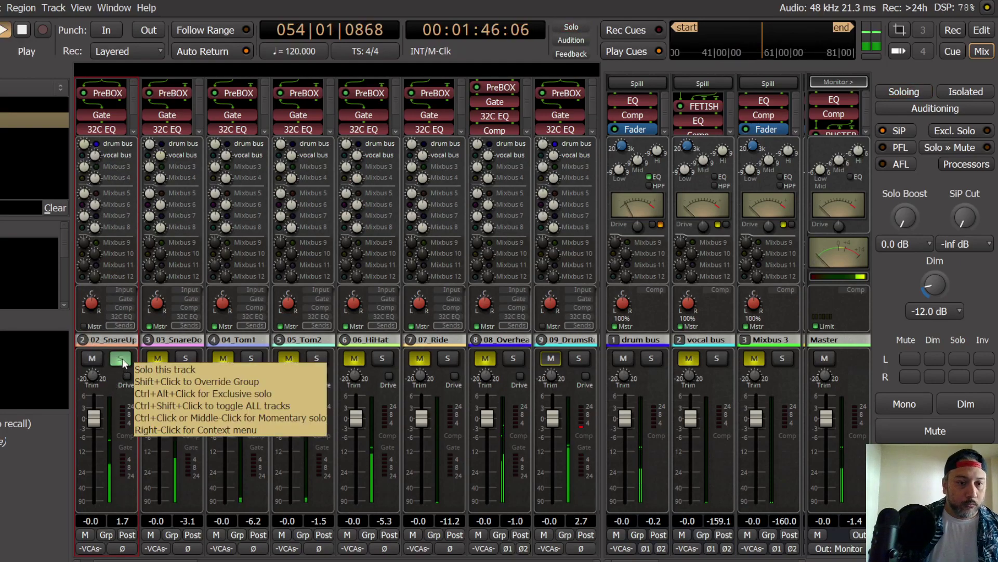
Step: Unsolo 02_SnareUp, raise its fader to 1.3 dB while monitoring in dimmed mono, and return monitoring to full-level stereo
click(903, 404)
click(120, 358)
drag(93, 422, 99, 415)
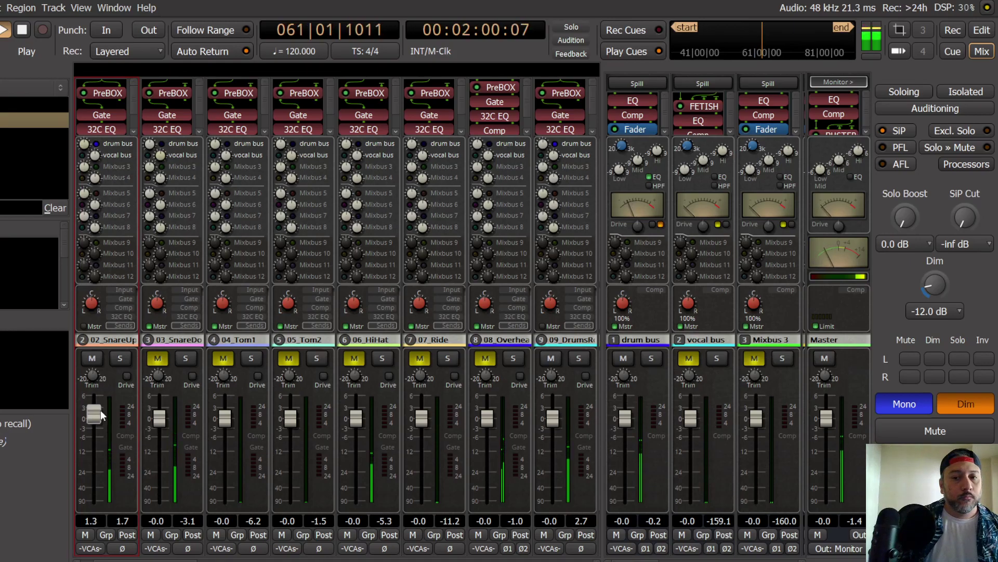
click(966, 402)
click(891, 407)
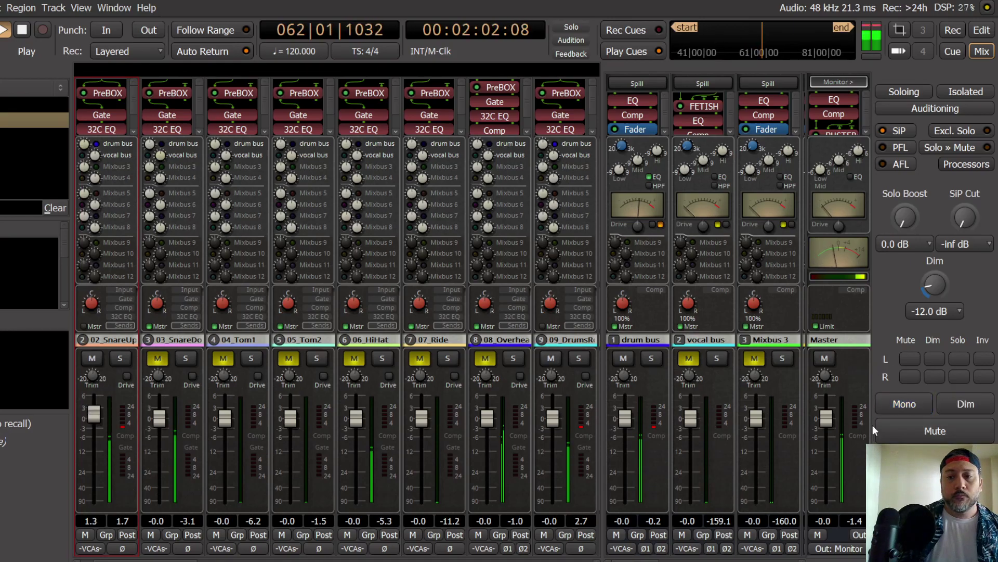
click(0, 8)
key(Escape)
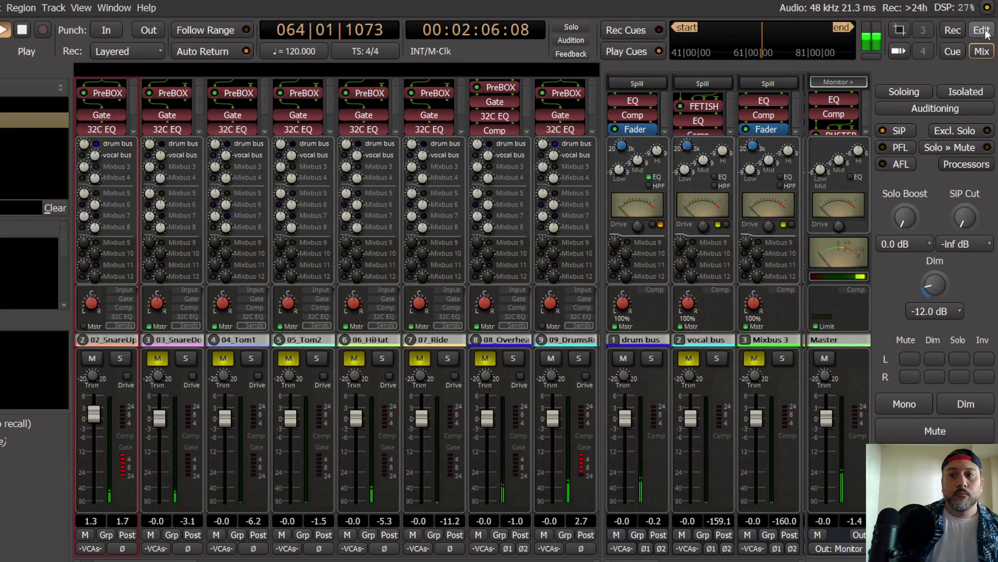
Step: Select the snare-down track in the editor and return to the mixer
key(alt+e)
click(15, 314)
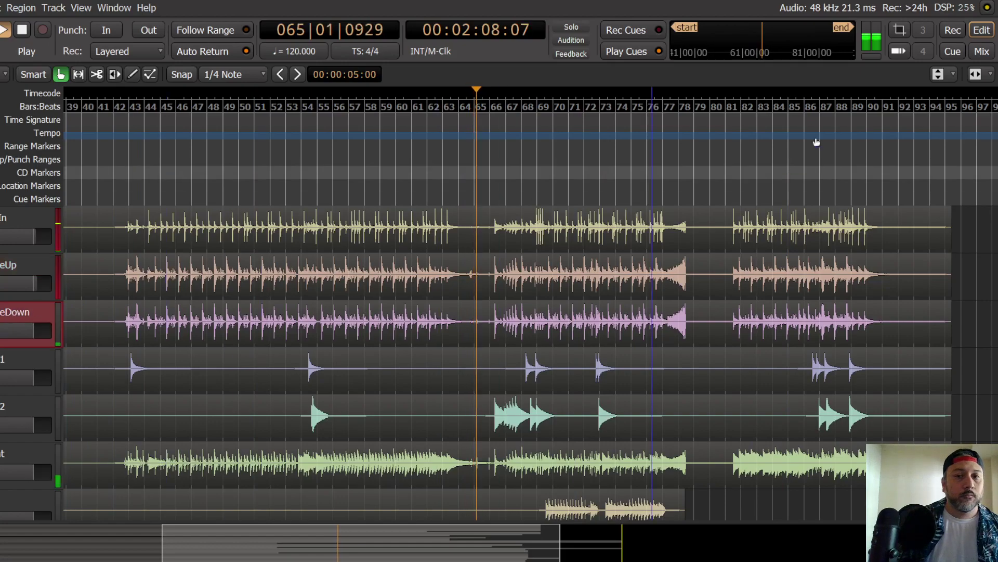
click(981, 51)
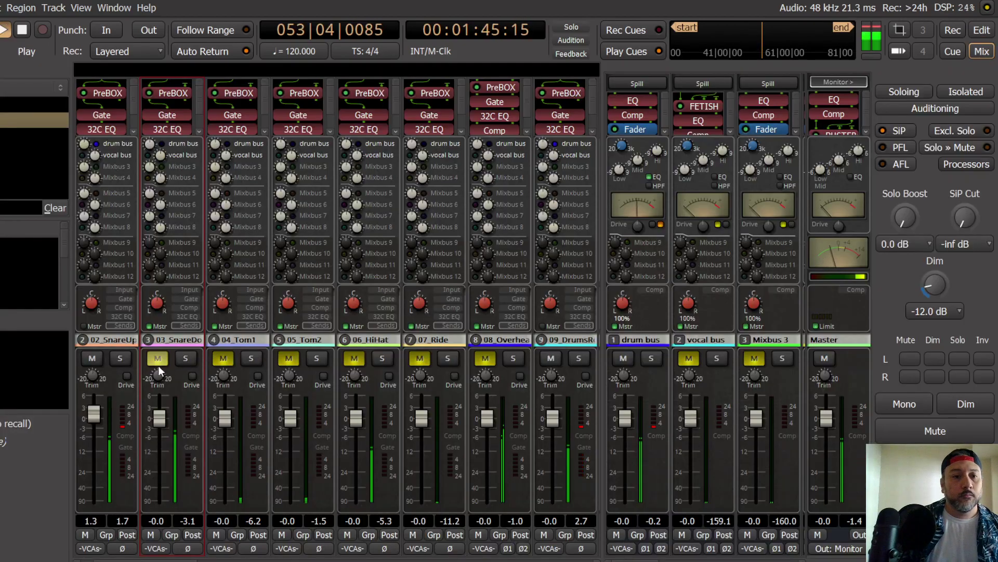
Step: Solo 03_SnareDown and connect its incoming signal to Input 2 of its PreBOX plugin in the pin configuration
click(183, 359)
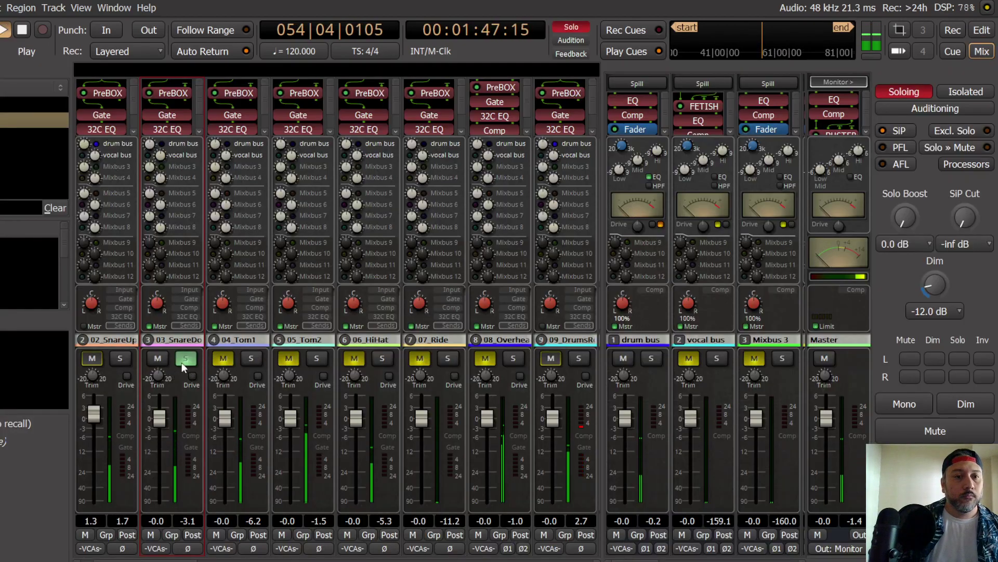
right_click(170, 90)
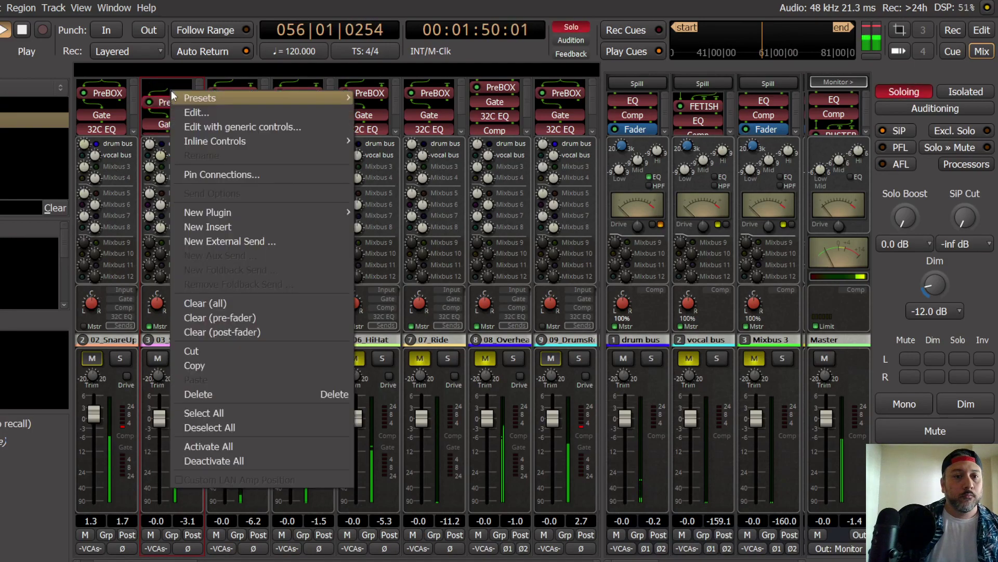
click(236, 175)
drag(238, 144, 262, 181)
drag(239, 145, 261, 181)
drag(240, 146, 261, 180)
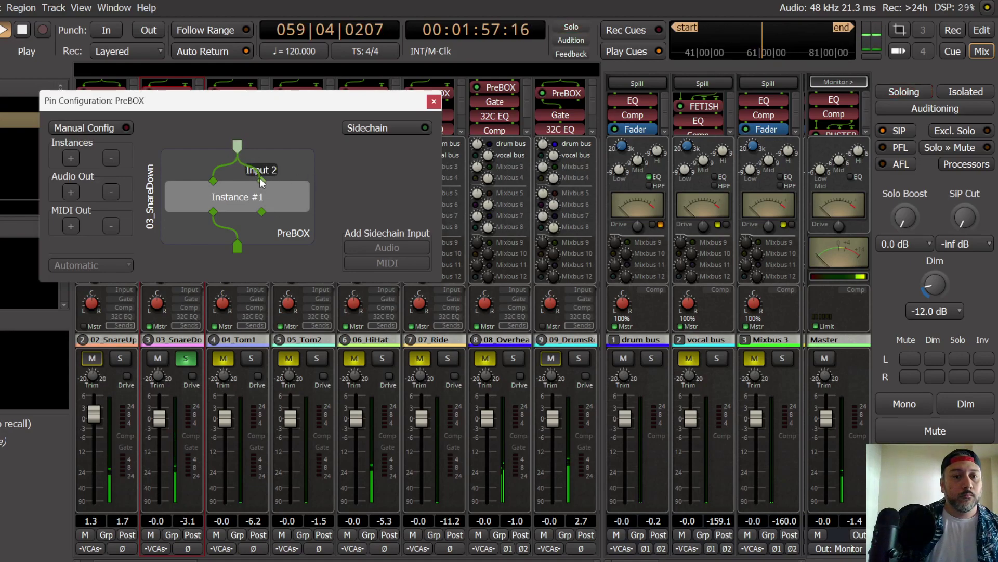
click(434, 101)
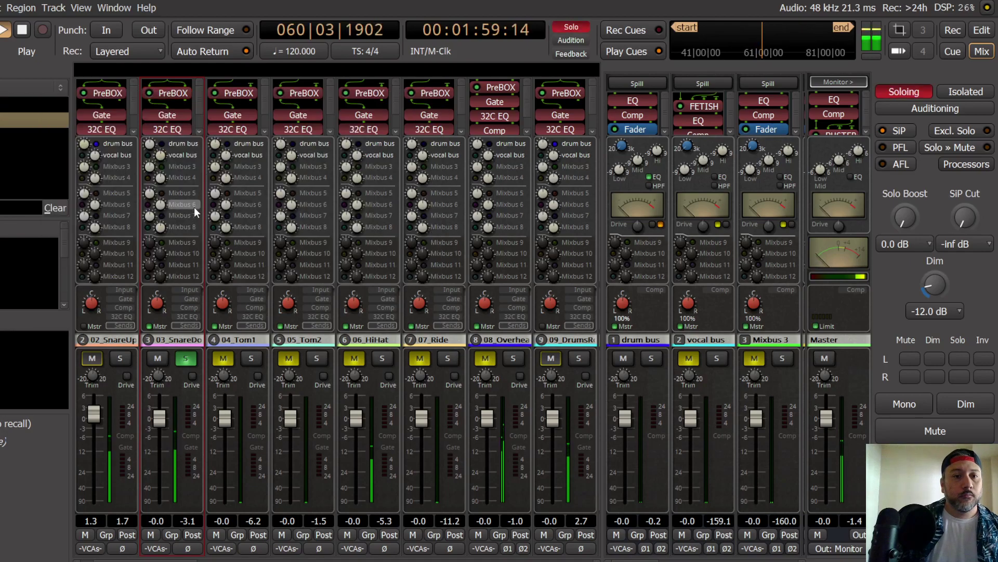
Step: Set PreBOX on 03_SnareDown to the New-81 model with AGC off, raise the input to about 10 dB, and switch AGC back on
double_click(183, 92)
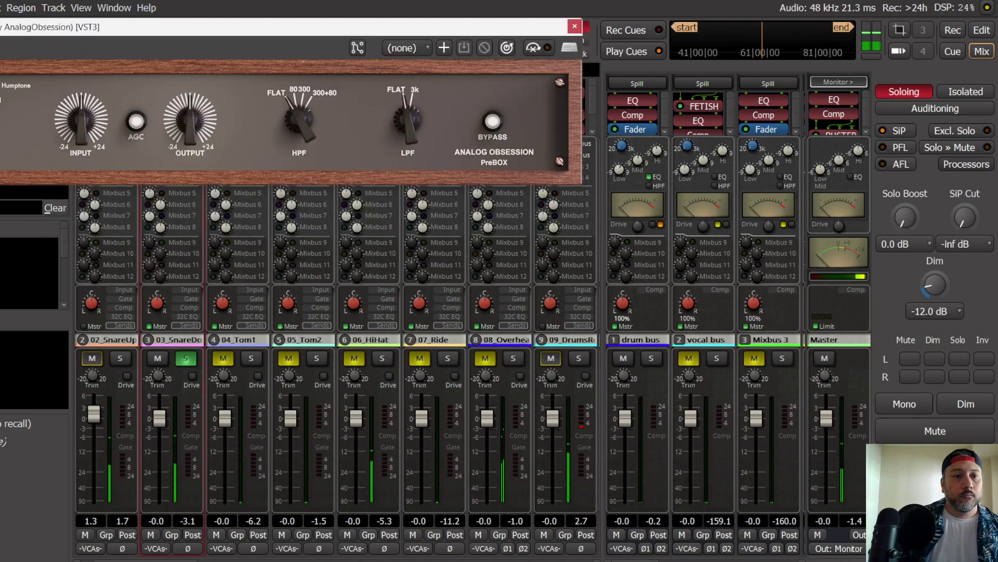
scroll(11, 86, up, 2)
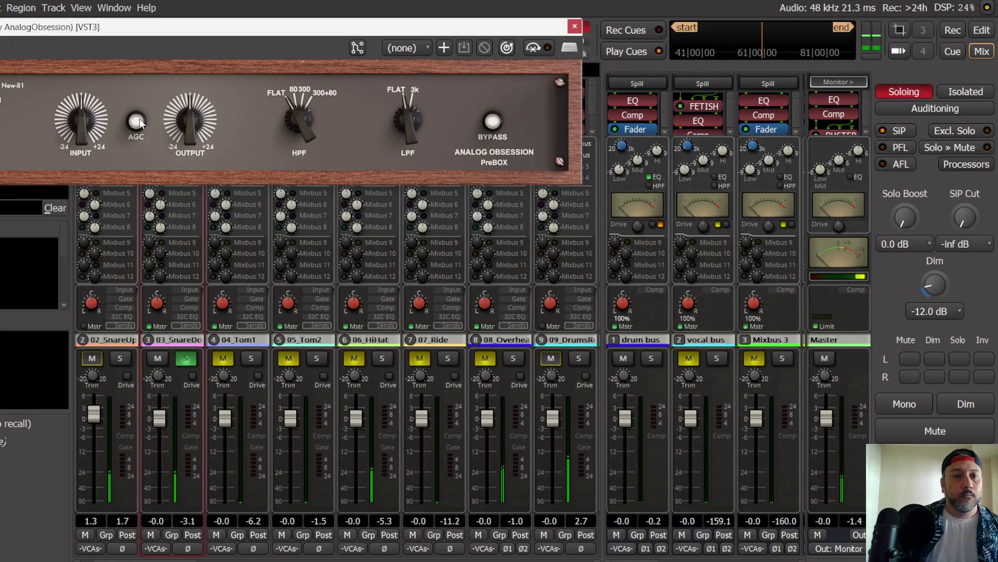
mouse_move(78, 136)
mouse_down()
mouse_move(86, 110)
mouse_move(80, 122)
mouse_up()
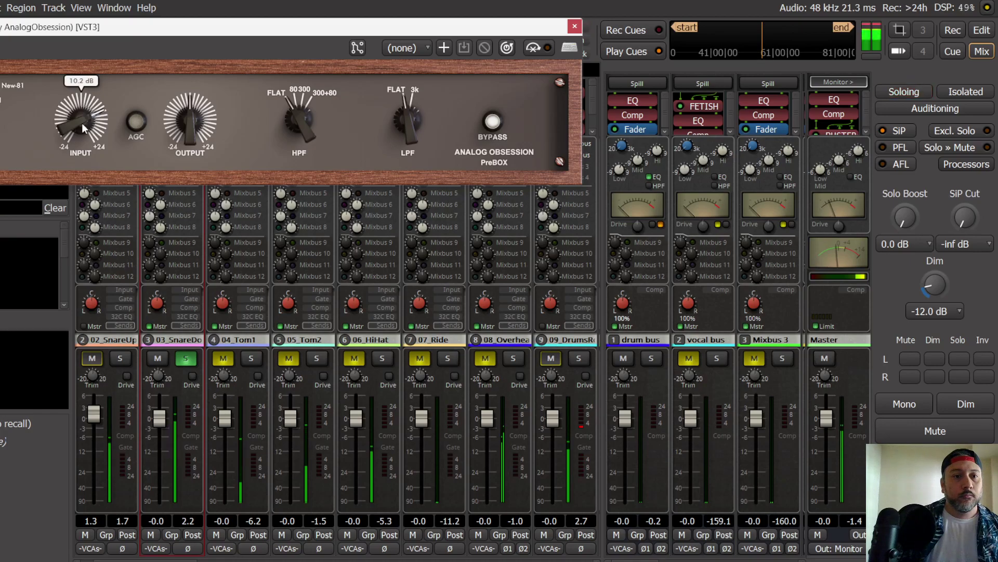
drag(83, 123, 76, 116)
click(136, 121)
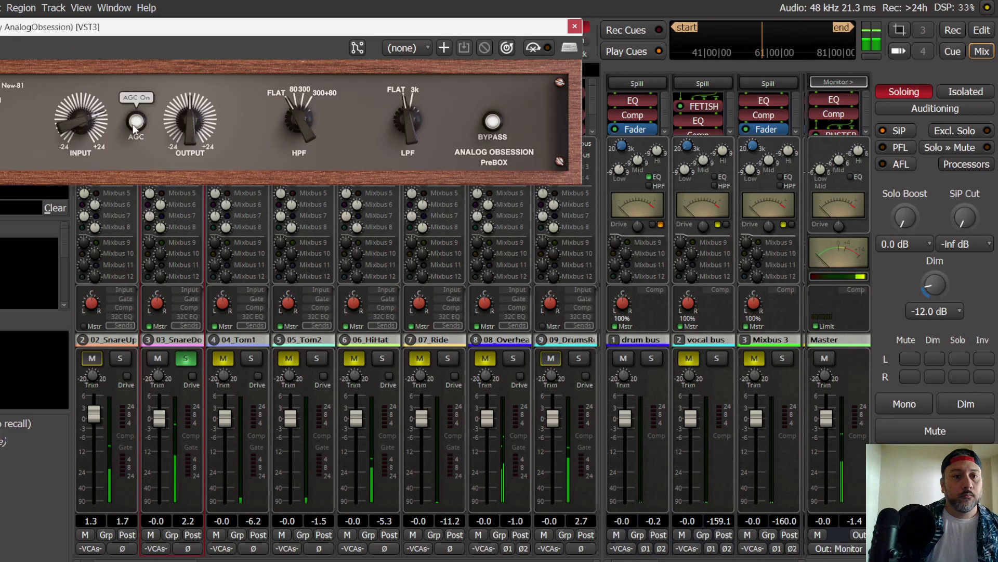
click(574, 27)
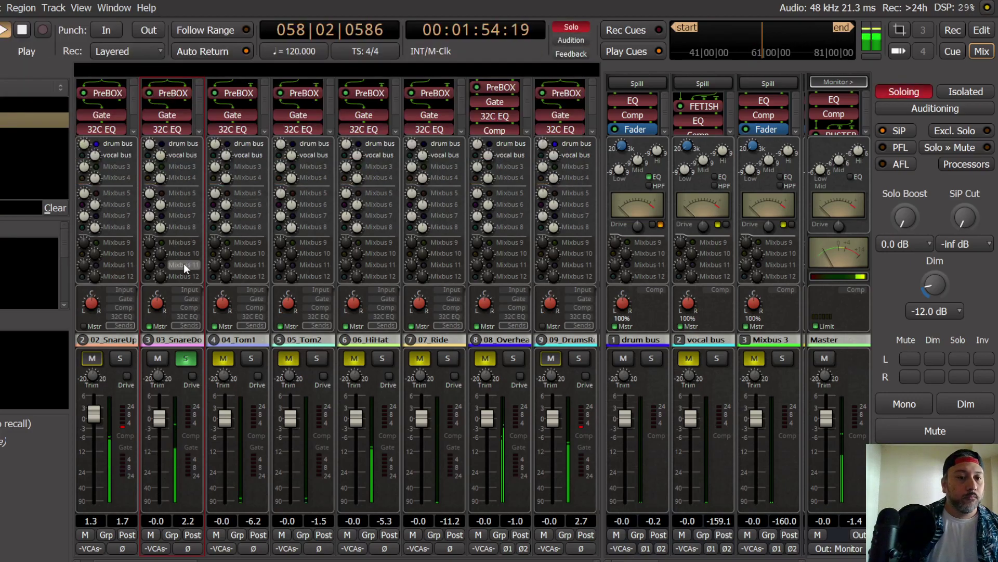
Step: Enable the gate, compressor and EQ on 03_SnareDown, lowering the compressor threshold and setting a low EQ band gain to 0.4 dB
click(195, 297)
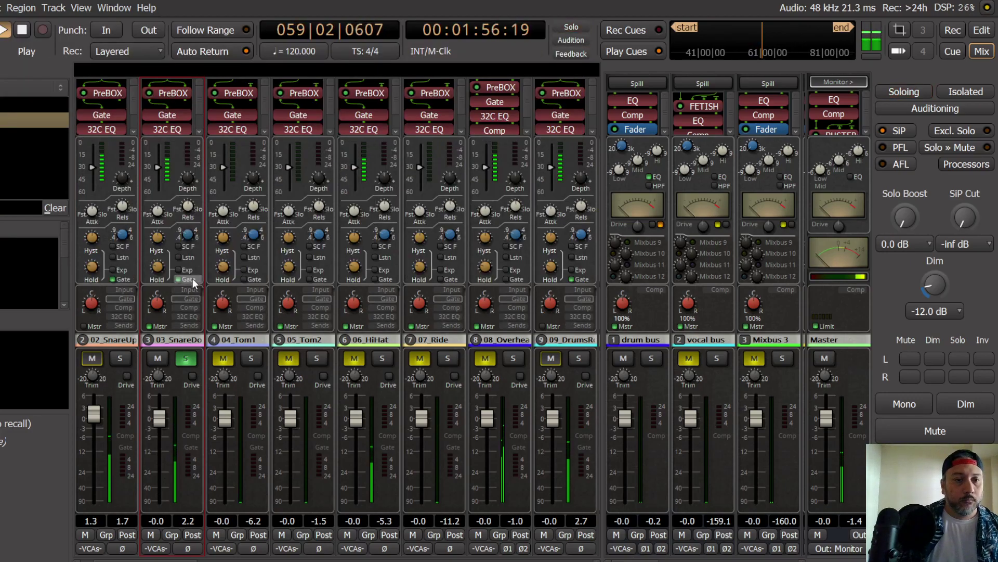
click(191, 308)
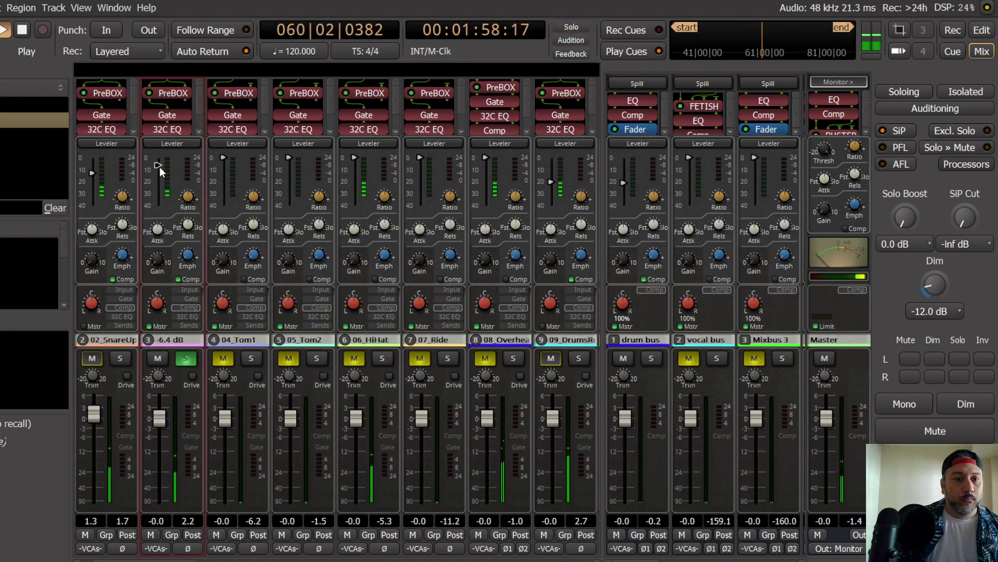
click(199, 316)
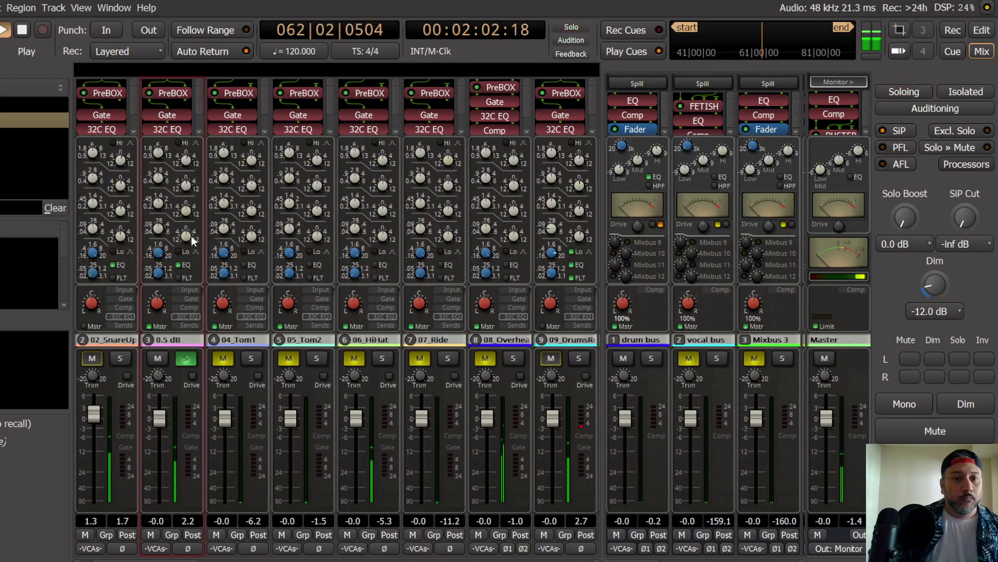
Step: Route 03_SnareDown to the drum bus instead of the master, unsolo it, and switch monitoring to dimmed mono
click(191, 324)
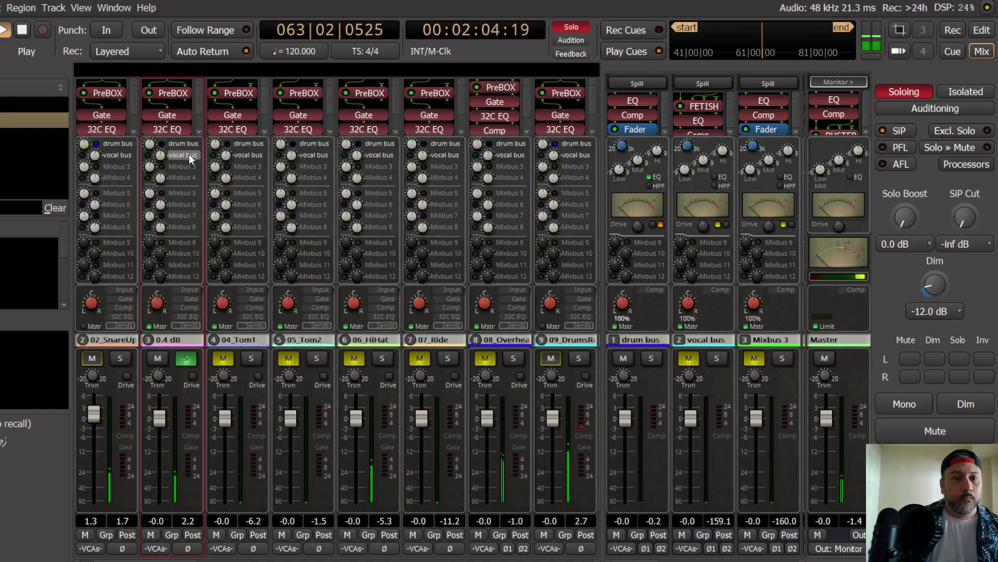
click(903, 403)
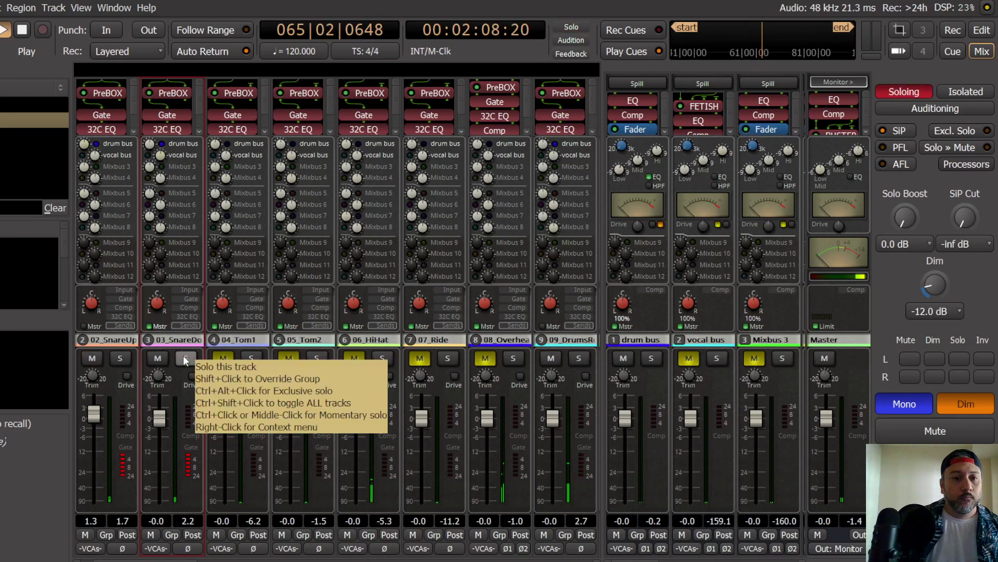
click(182, 359)
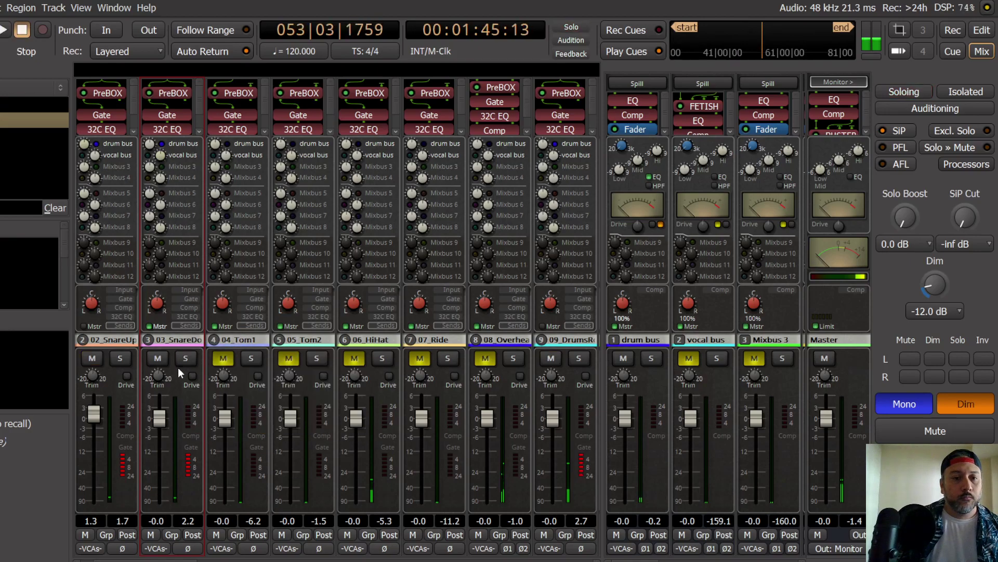
click(158, 326)
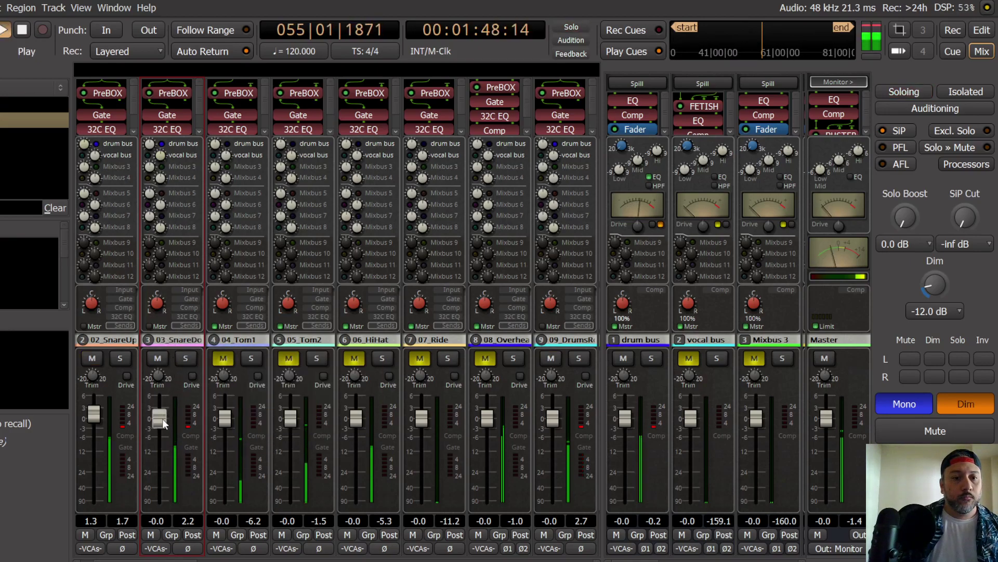
Step: Raise the 03_SnareDown fader to 1.2 dB and return monitoring to full-level stereo
scroll(161, 419, up, 2)
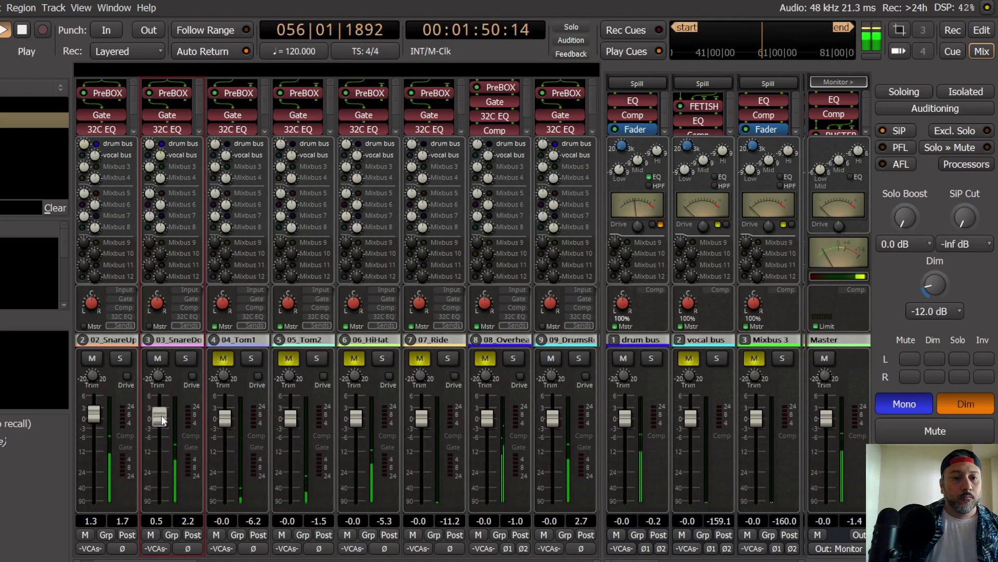
scroll(164, 414, up, 1)
scroll(161, 412, up, 1)
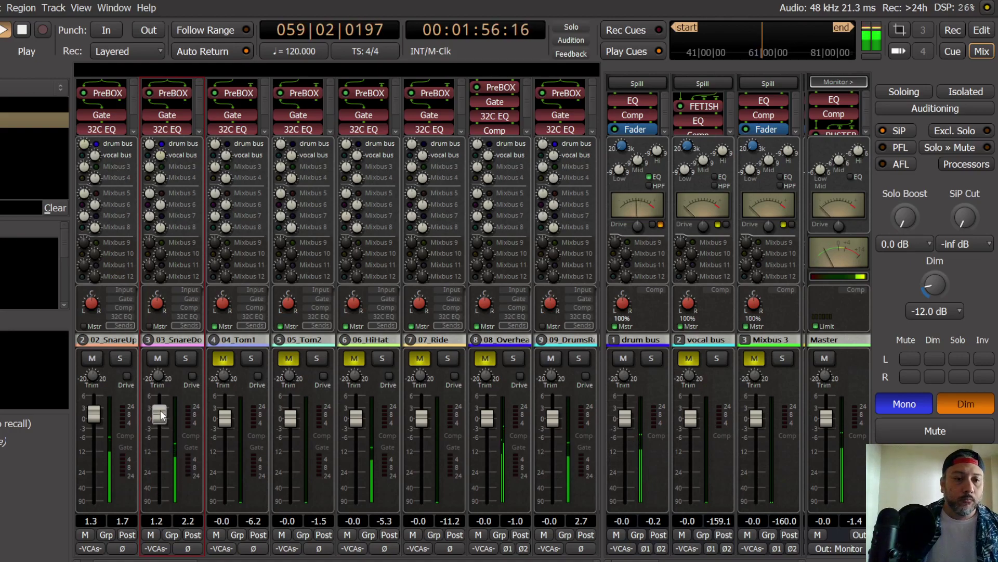
click(957, 405)
click(914, 405)
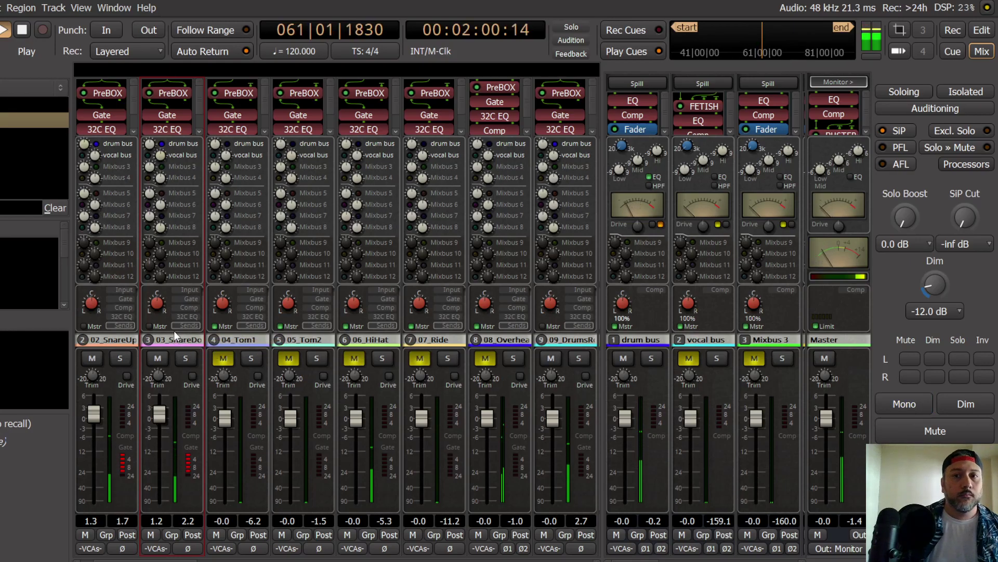
Step: Select the hi-hat track in the editor, then unmute and solo it in the mixer
click(988, 31)
scroll(11, 308, down, 3)
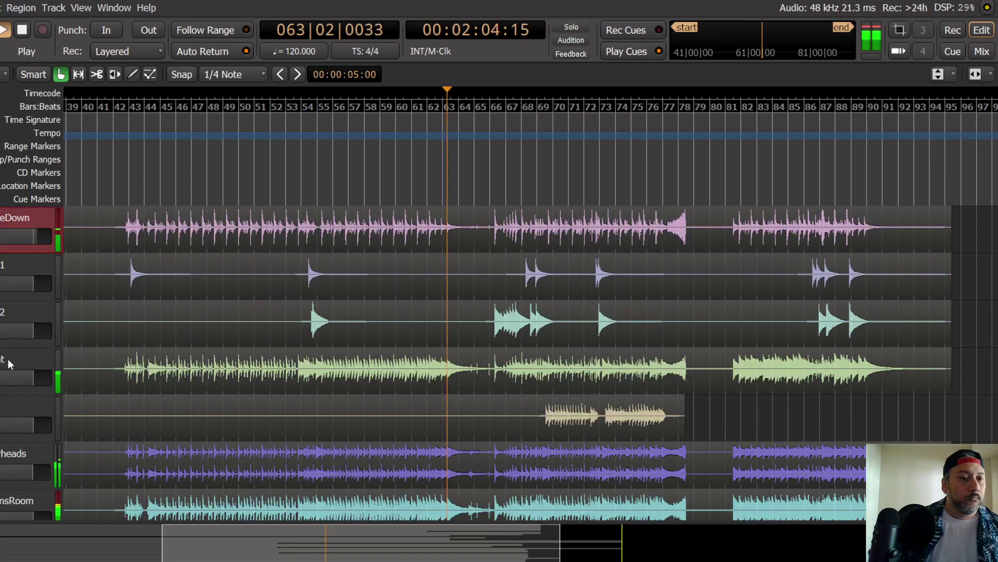
click(8, 354)
key(alt+m)
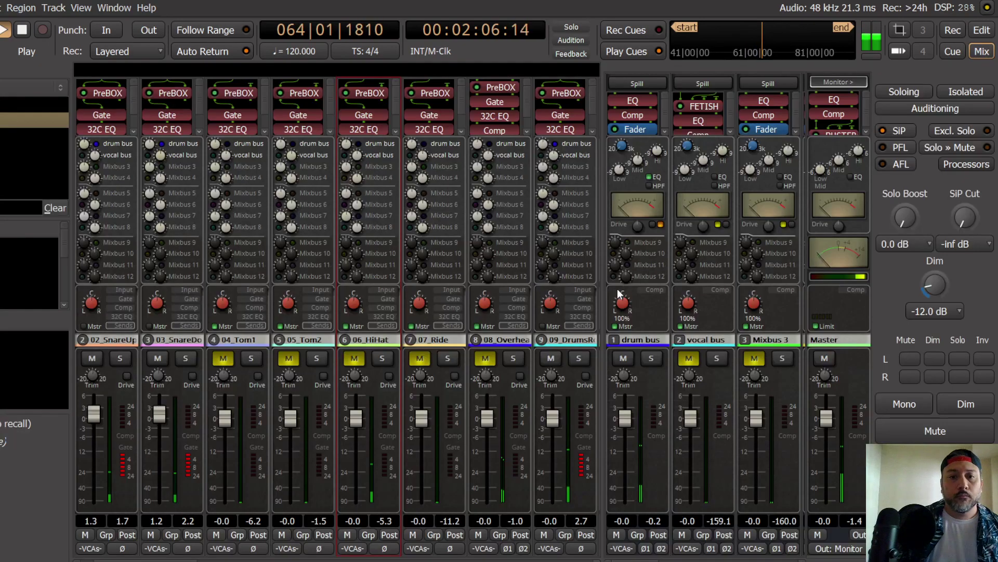
click(361, 362)
click(382, 358)
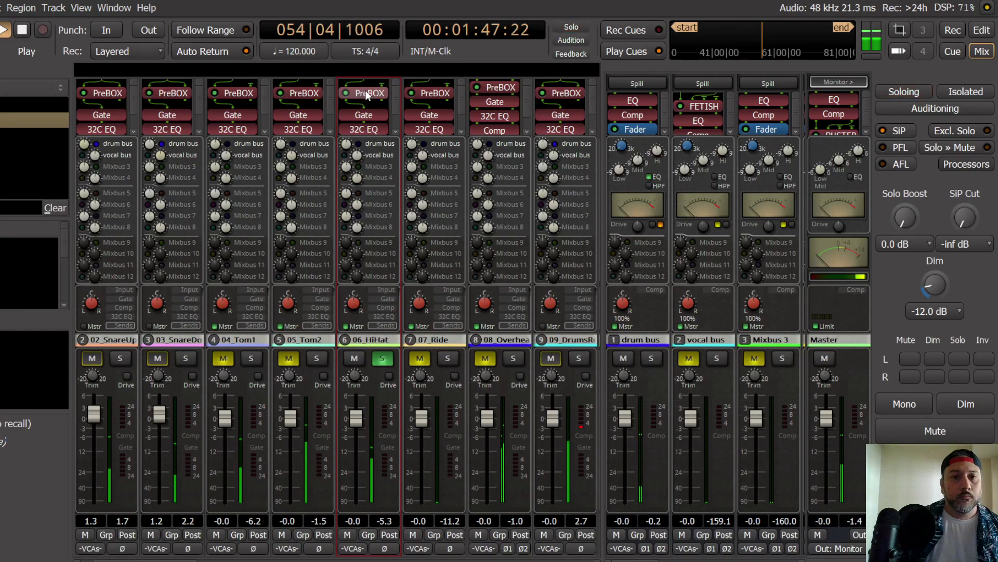
Step: Connect the 06_HiHat signal to Input 2 of its PreBOX plugin in the pin configuration
right_click(370, 91)
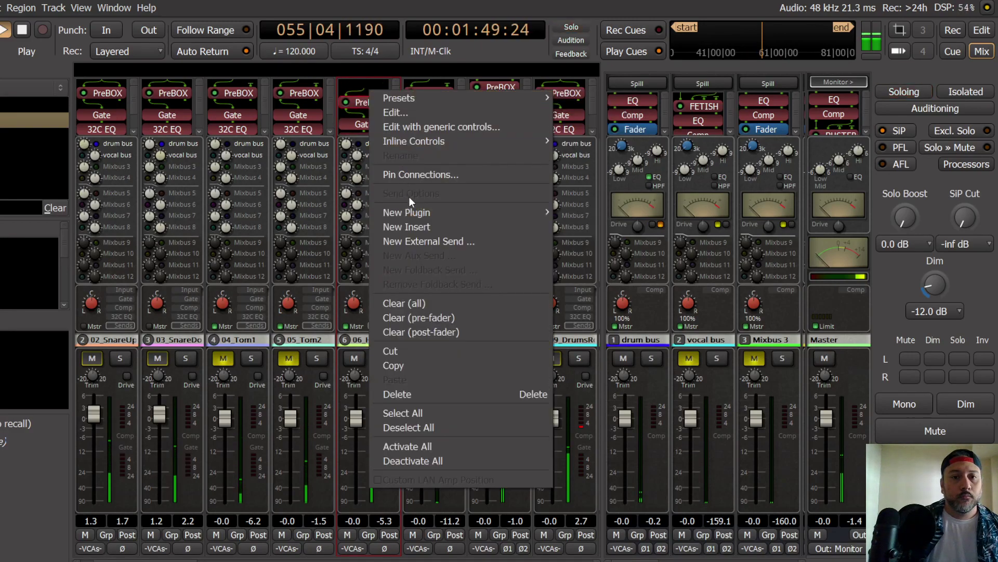
click(410, 174)
drag(414, 148, 439, 178)
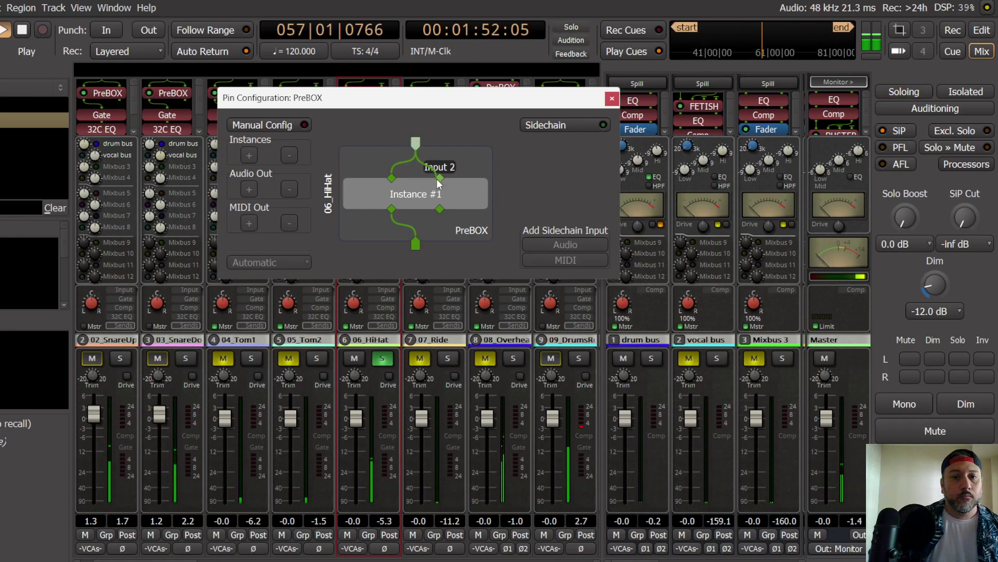
click(612, 98)
Step: Set PreBOX on 06_HiHat to the New-81 model with AGC off, adjust the input to 5.8 dB, and switch AGC back on
double_click(370, 94)
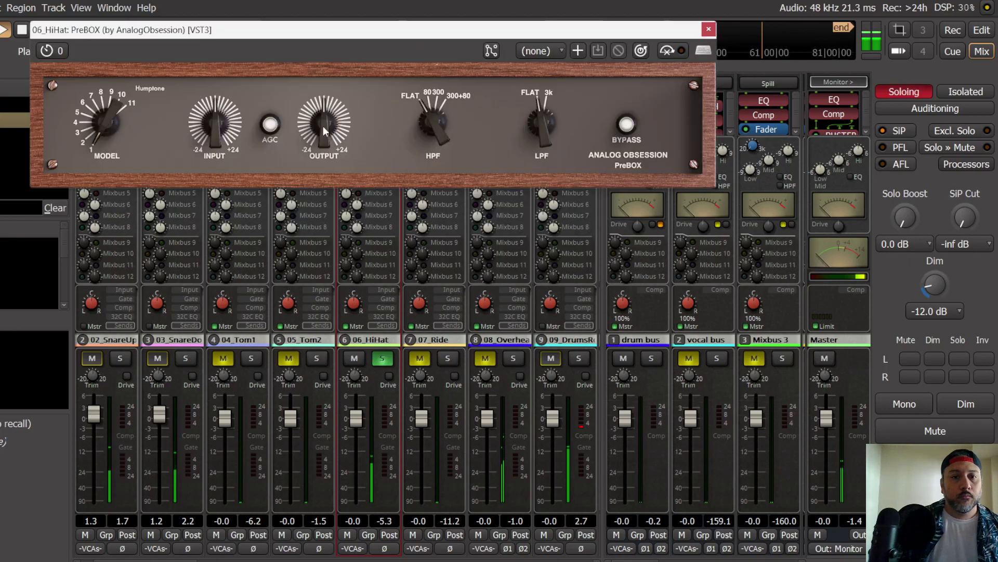
scroll(104, 120, up, 1)
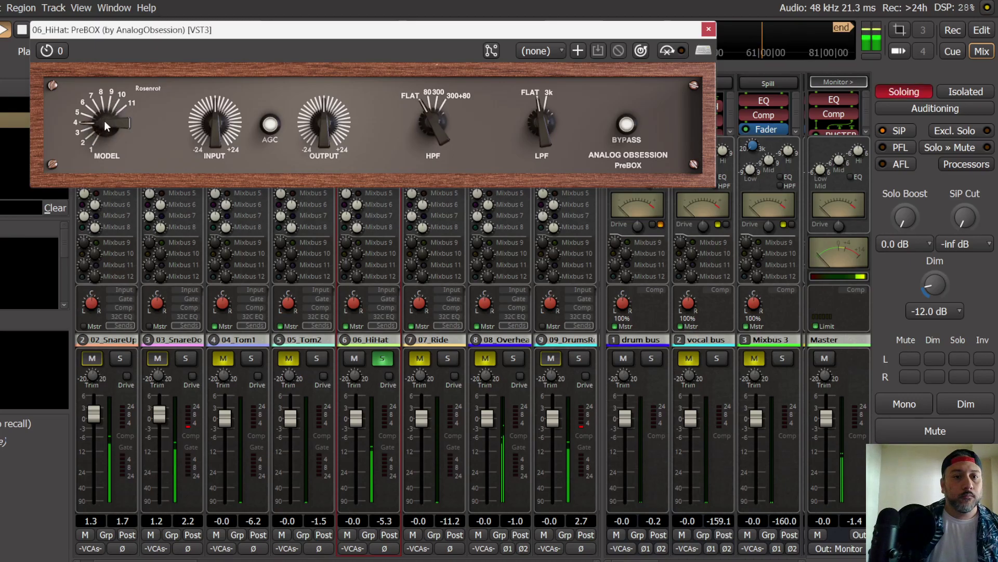
click(275, 132)
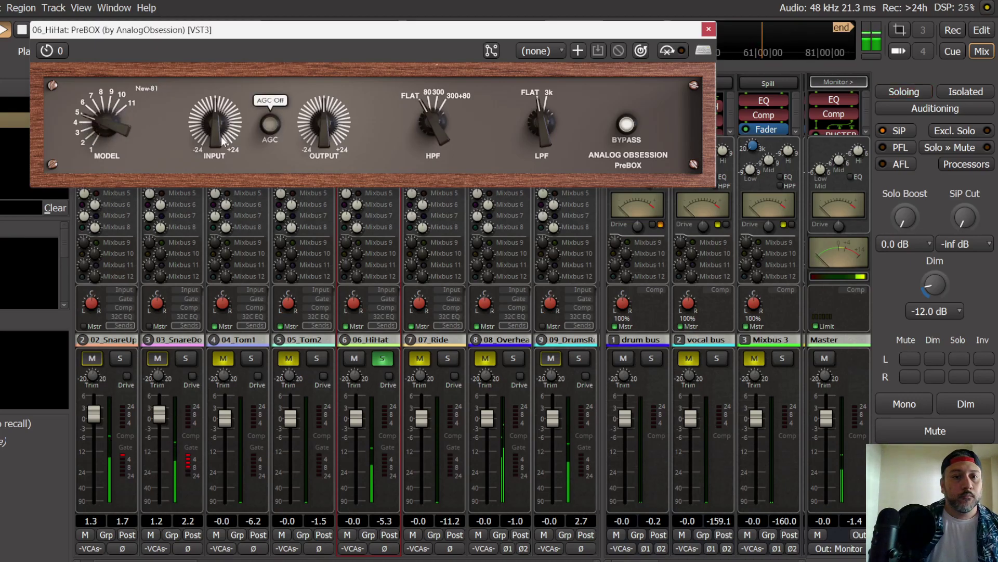
scroll(217, 111, up, 3)
scroll(218, 104, up, 1)
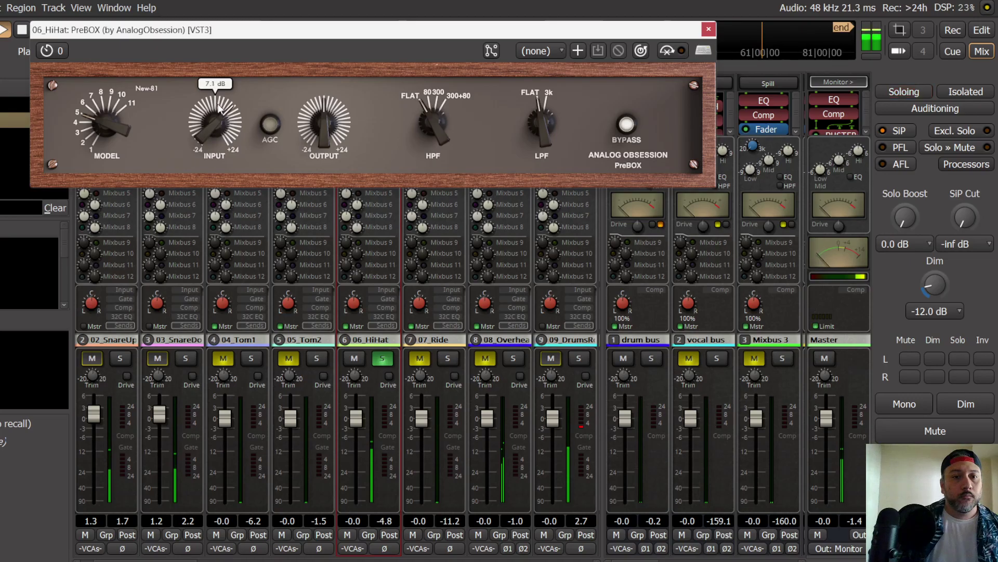
drag(217, 108, 215, 141)
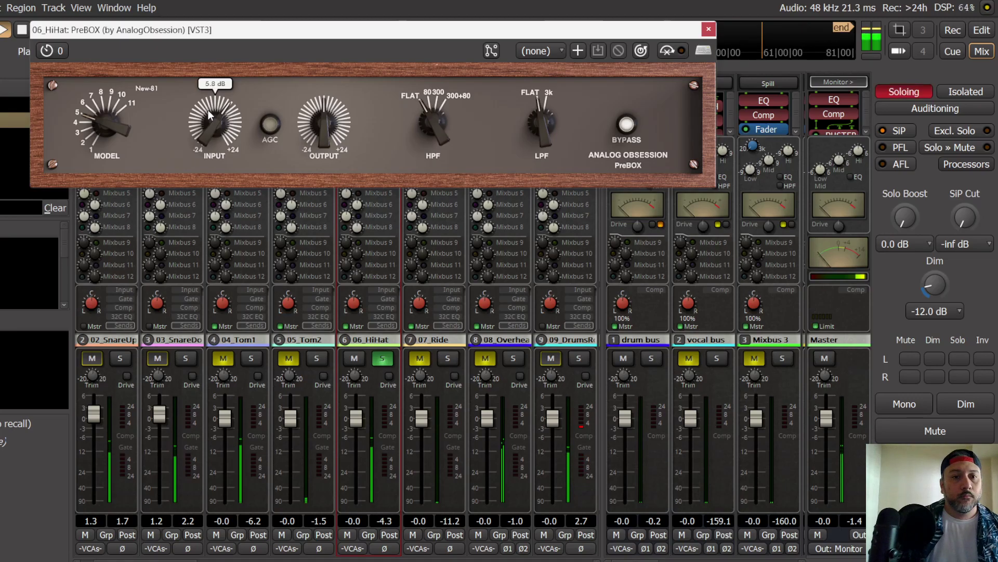
click(269, 125)
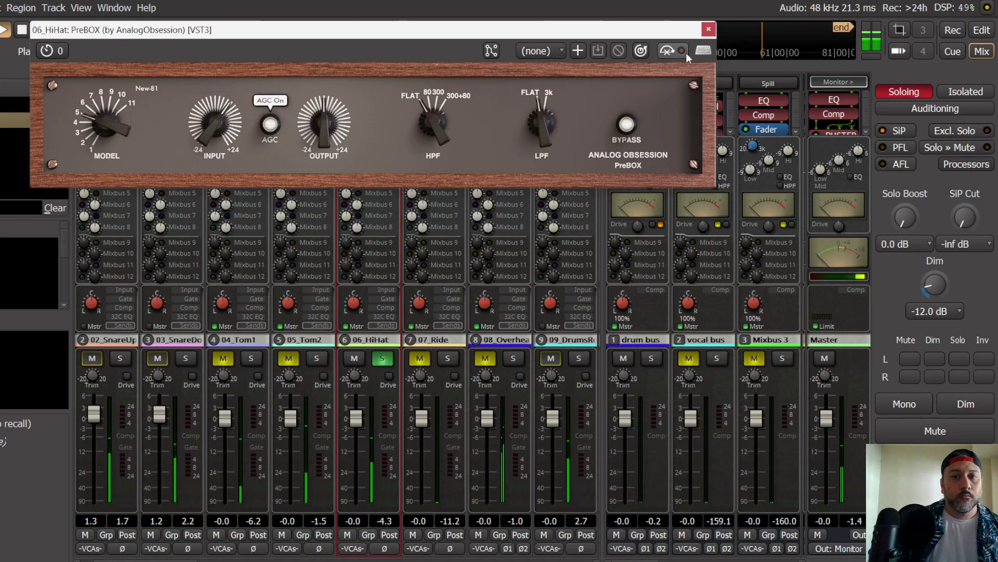
click(709, 29)
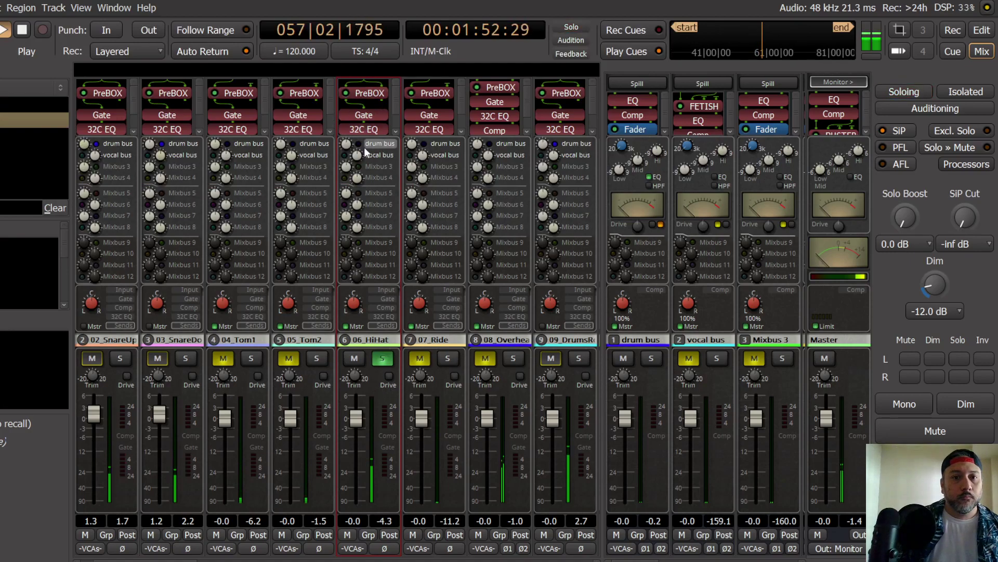
Step: Lower the compressor threshold on 06_HiHat to about -22 dB and enable its EQ and filter
click(384, 297)
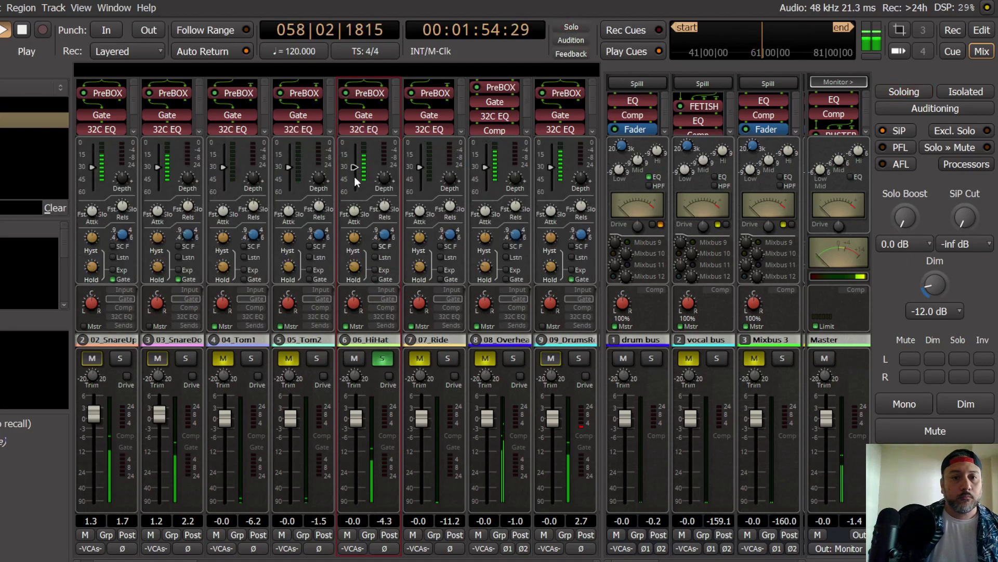
click(387, 306)
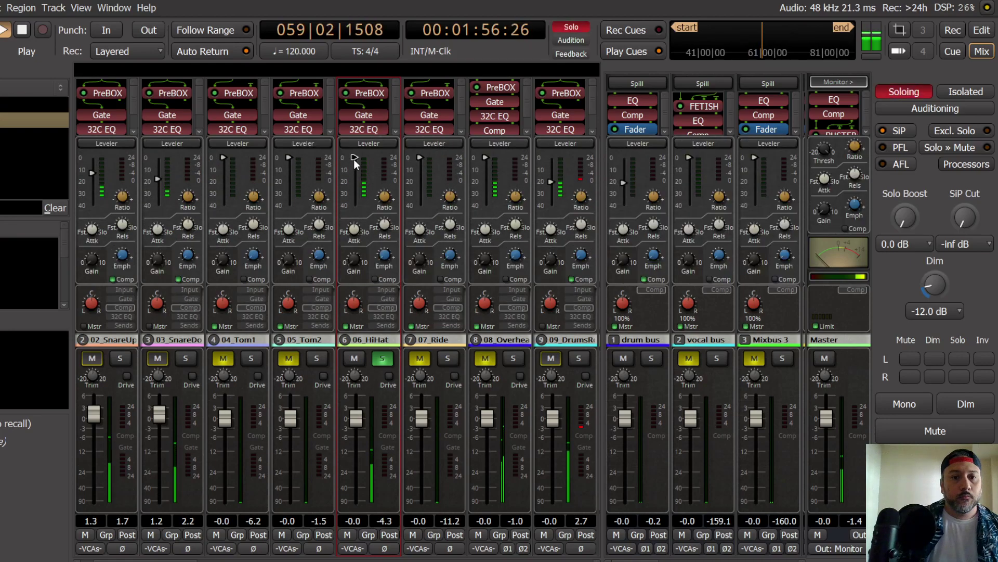
drag(354, 164, 354, 170)
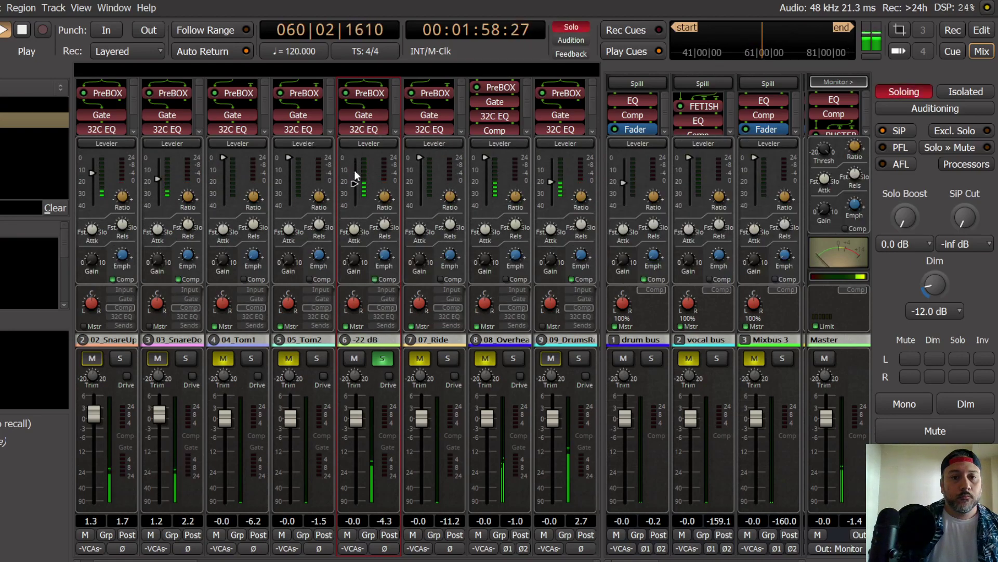
click(384, 316)
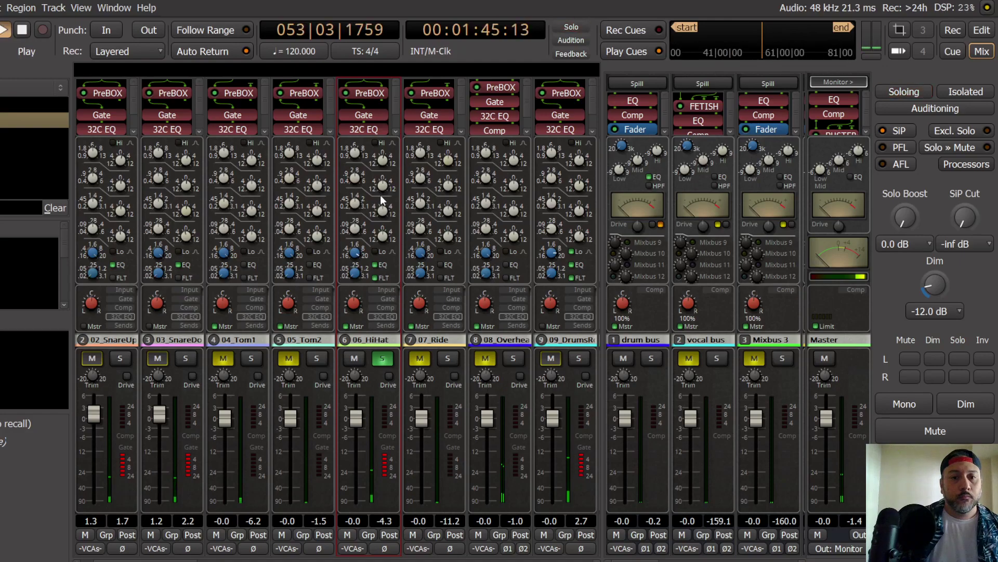
Step: Route 06_HiHat to the drum bus instead of the master, enable mono and dim monitoring, and unsolo the track
click(386, 325)
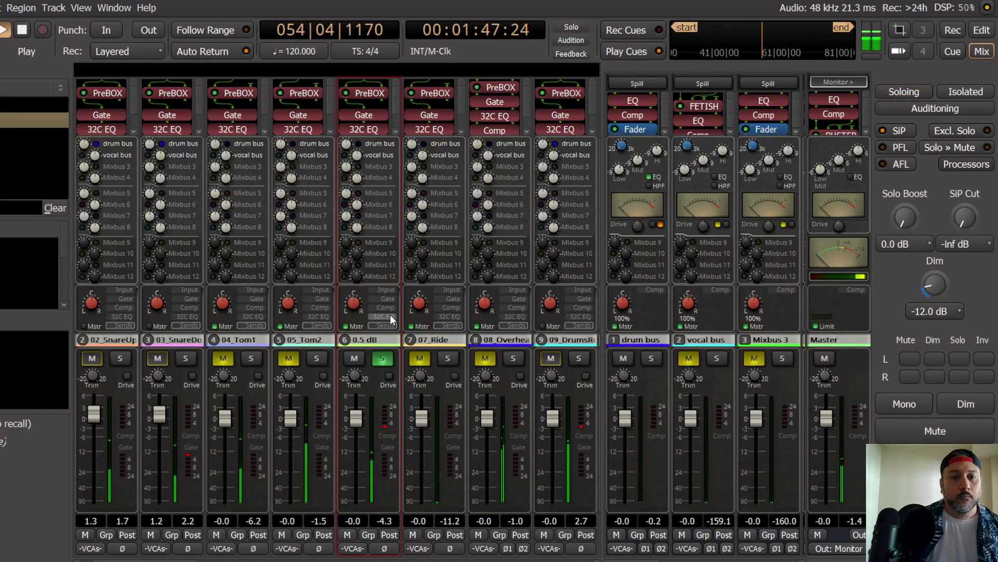
click(357, 327)
click(905, 404)
click(967, 404)
click(383, 358)
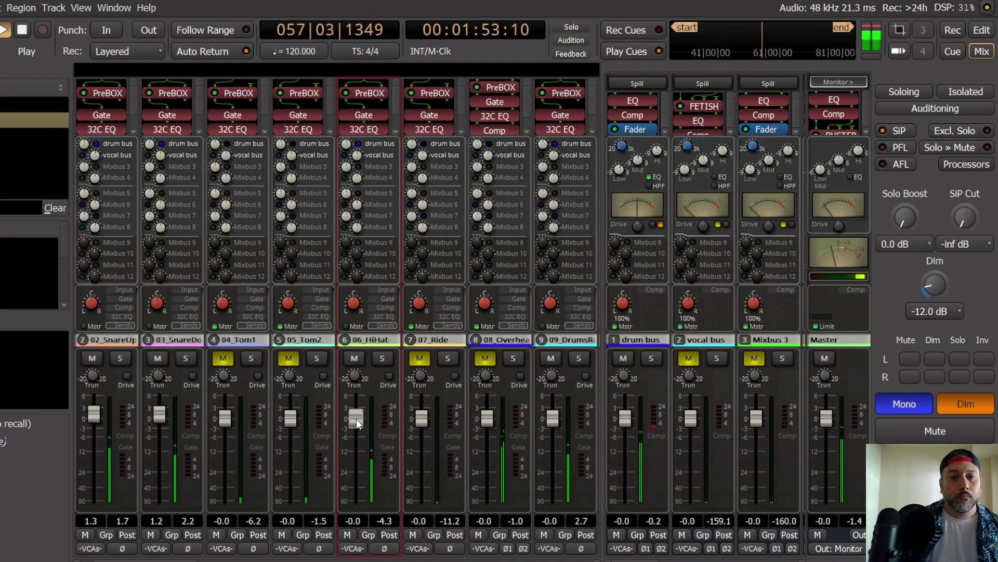
Step: Balance the 06_HiHat fader against the mix at -1.8 dB, and switch dim and mono monitoring off
drag(357, 460, 360, 486)
drag(359, 449, 359, 431)
click(953, 399)
click(892, 411)
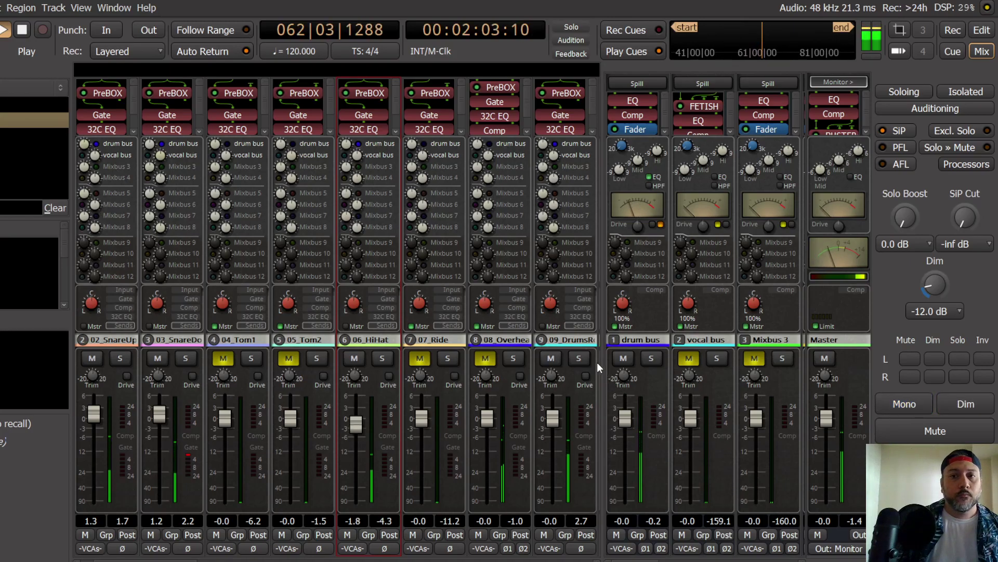
Step: Select the overheads track in the editor, and unmute and solo 08_Overheads in the mixer
click(982, 29)
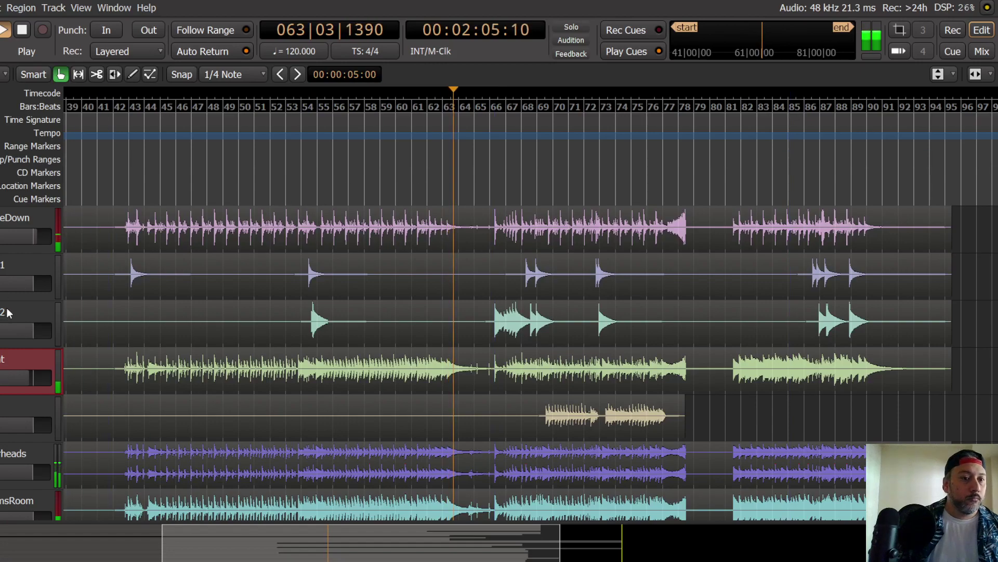
scroll(8, 312, up, 2)
scroll(6, 301, down, 4)
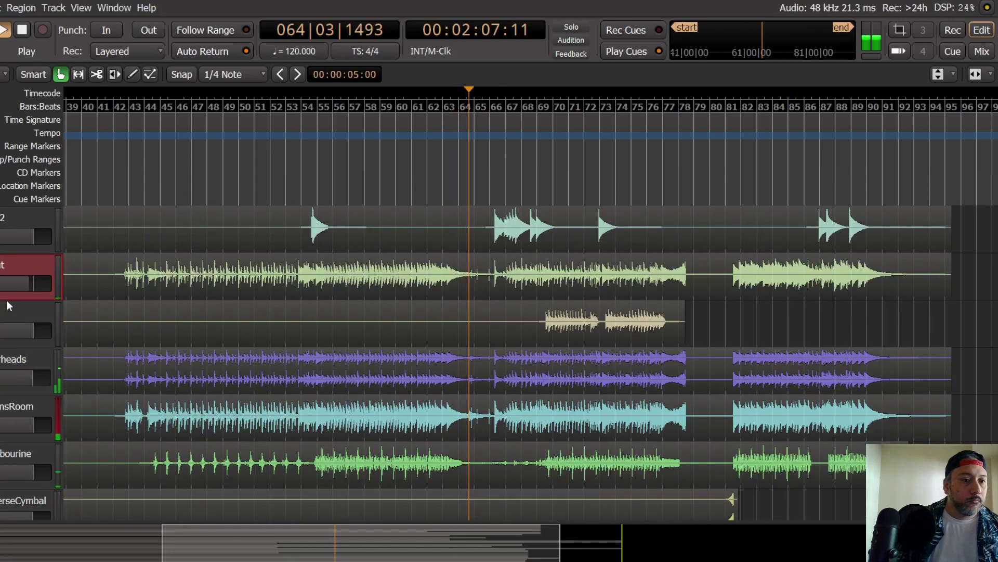
click(11, 361)
click(981, 52)
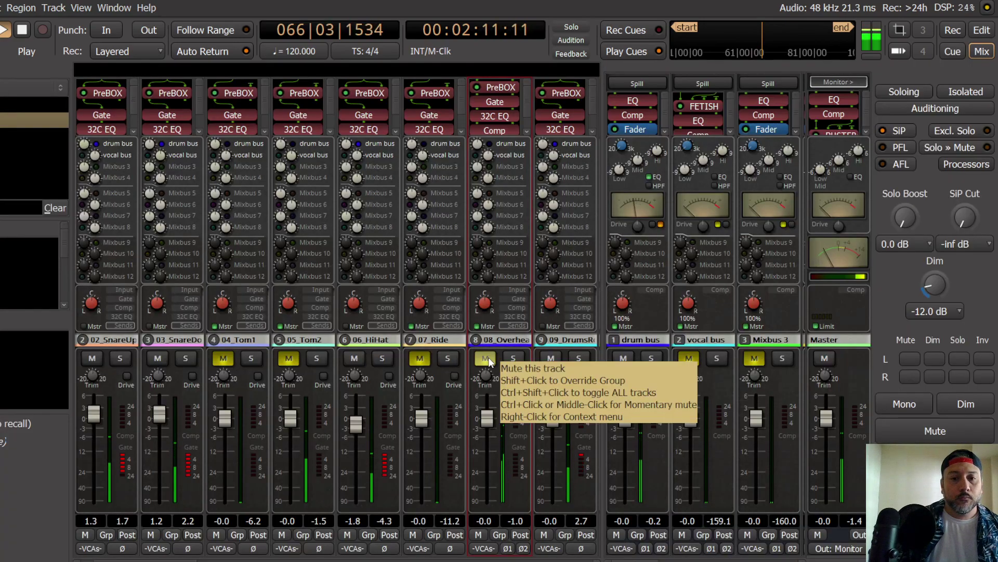
click(514, 364)
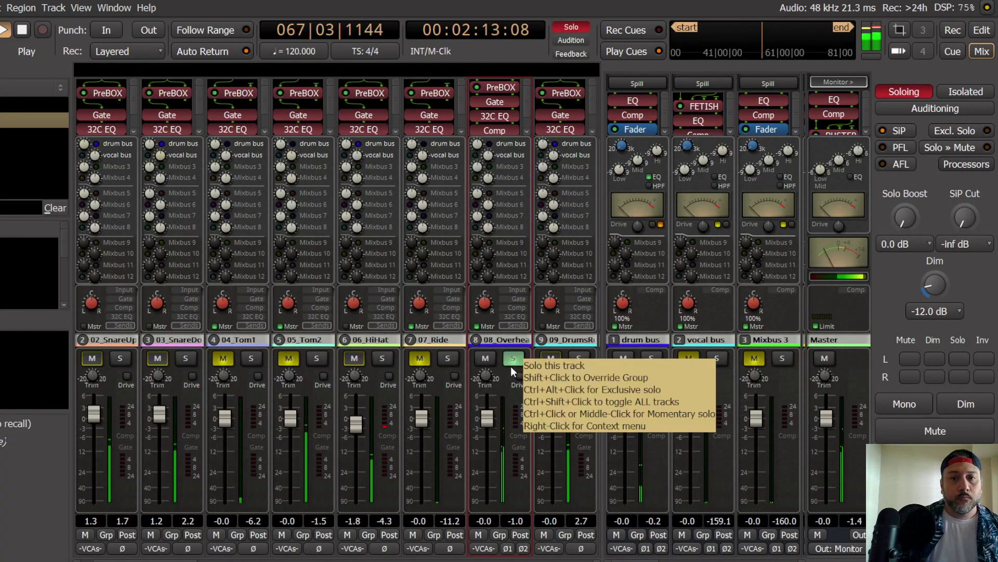
Step: Check the pin connections of the PreBOX plugin on 08_Overheads
right_click(499, 86)
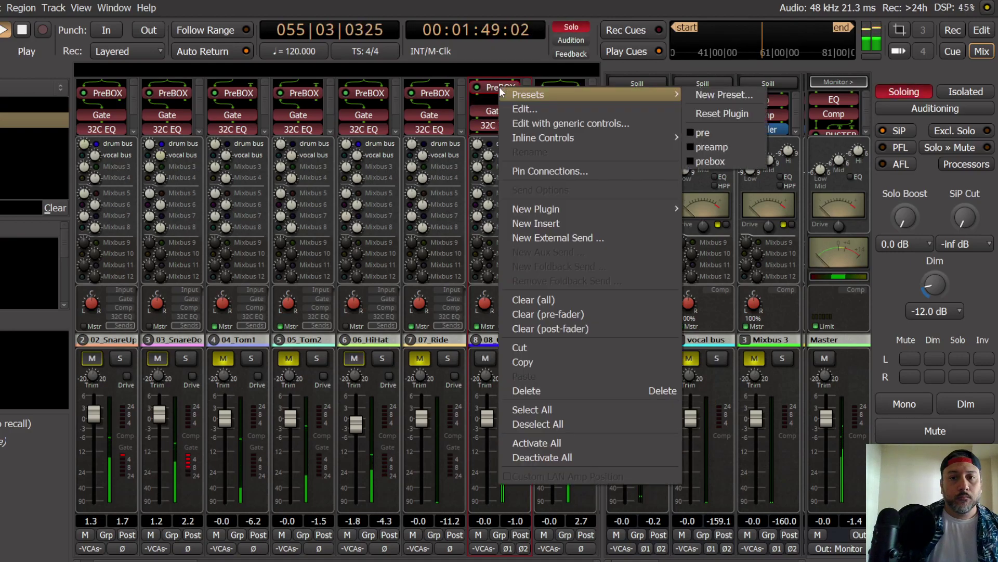
click(546, 171)
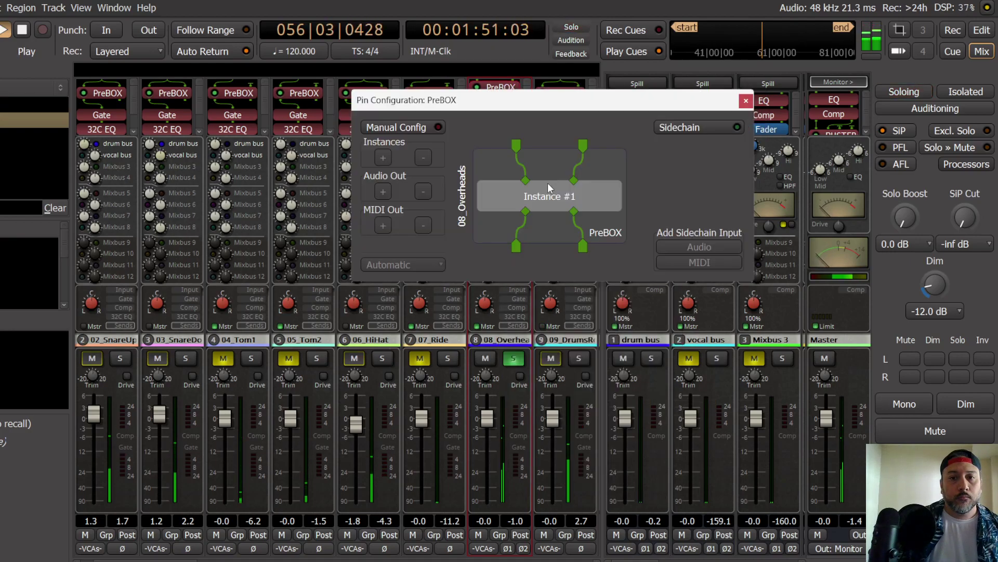
click(745, 100)
Step: Set PreBOX on 08_Overheads to the New-81 model and raise its input with AGC off
double_click(500, 90)
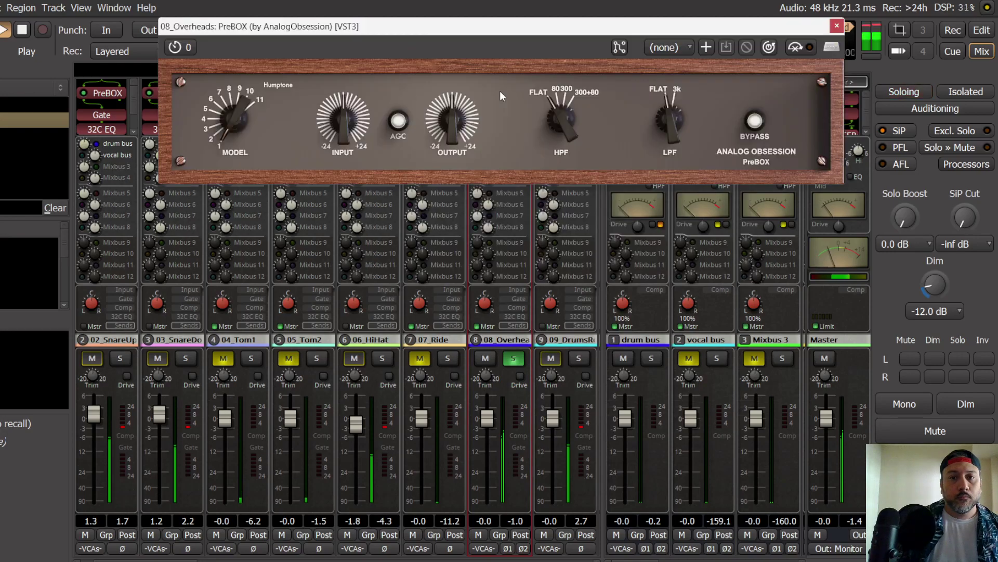
click(233, 119)
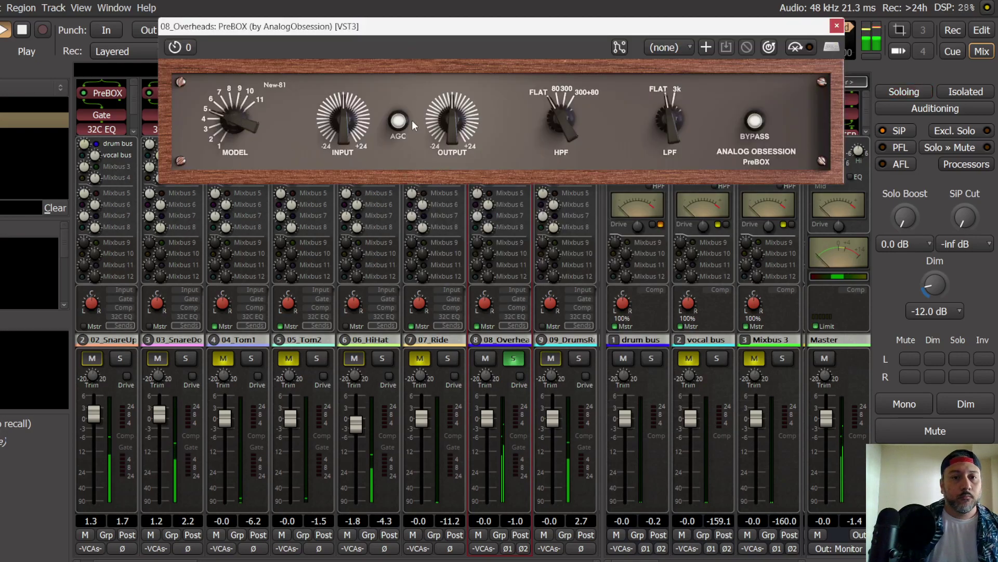
scroll(351, 107, down, 6)
scroll(352, 107, down, 1)
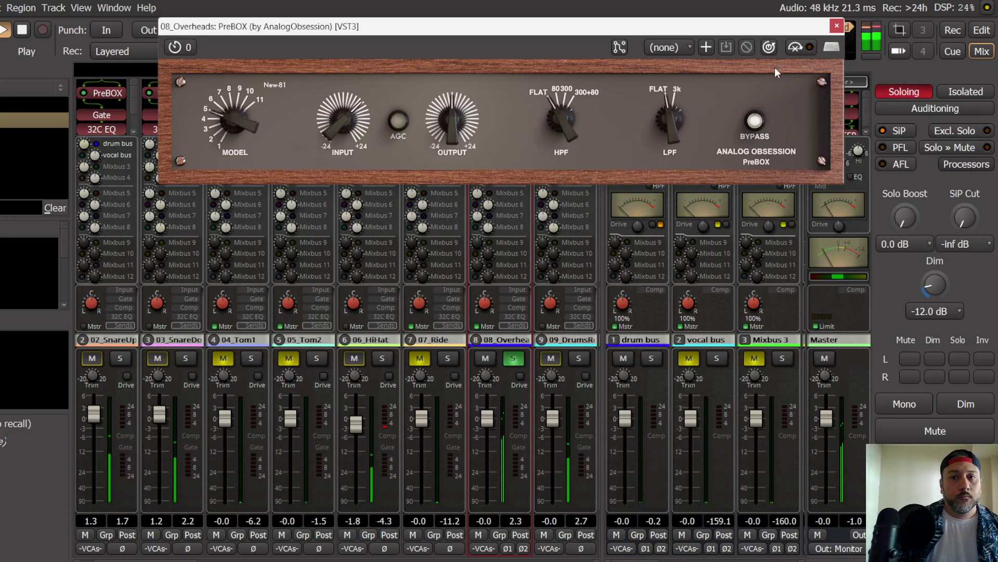
mouse_move(342, 116)
mouse_down()
mouse_move(342, 170)
mouse_move(341, 125)
mouse_up()
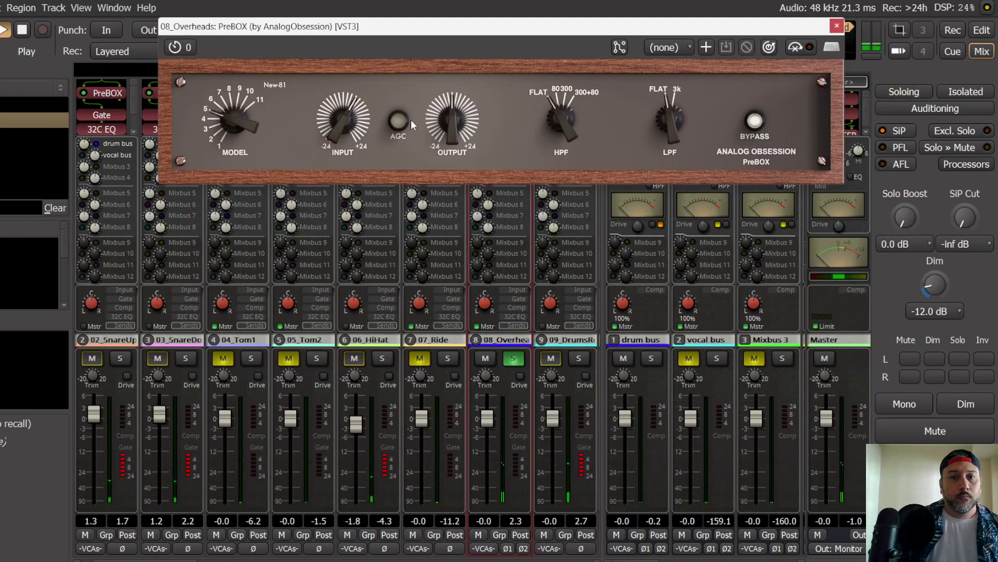
click(837, 26)
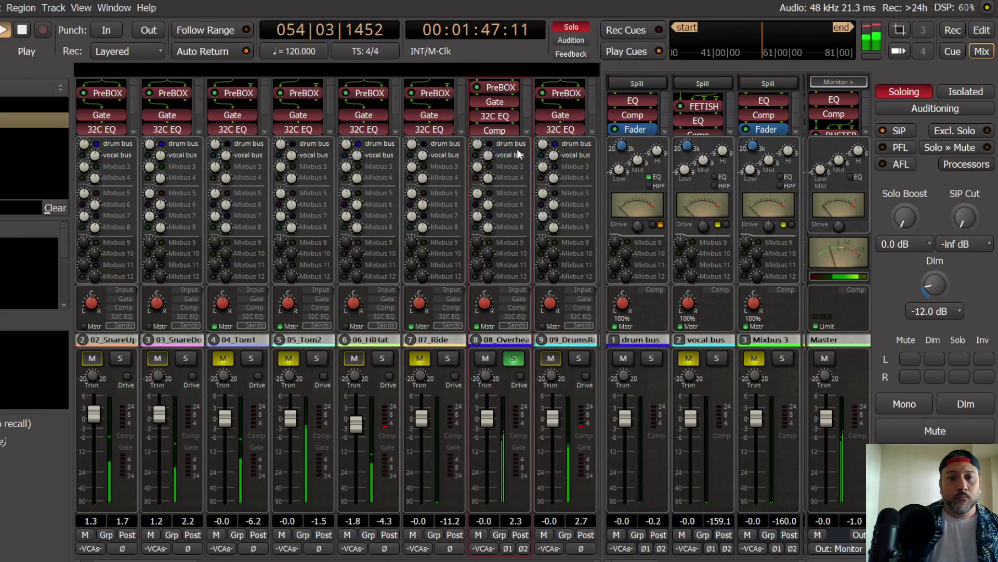
Step: Set the compressor threshold on 08_Overheads to about -18 dB, and enable its EQ and filter with the low-pass at 10.5 kHz
click(523, 299)
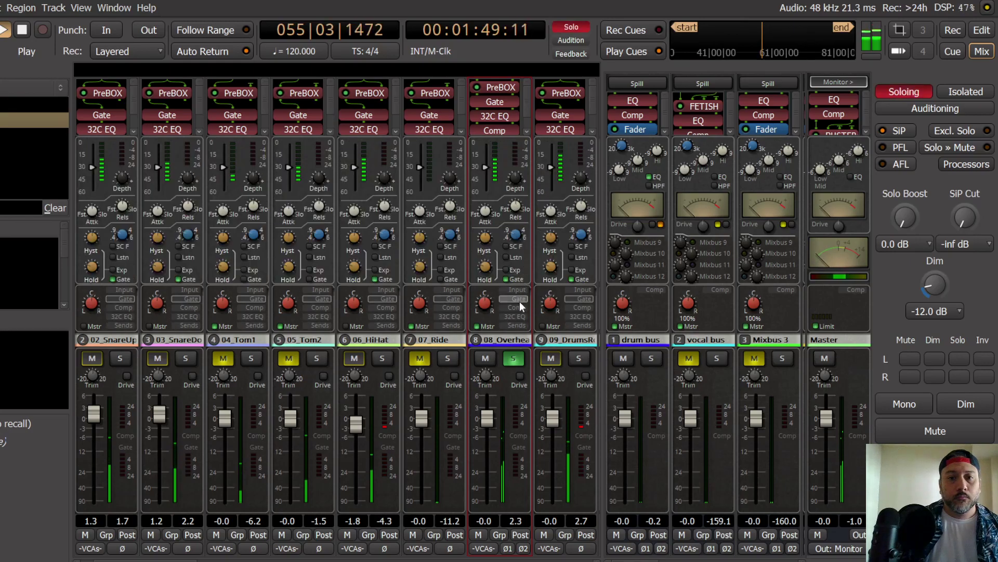
click(518, 308)
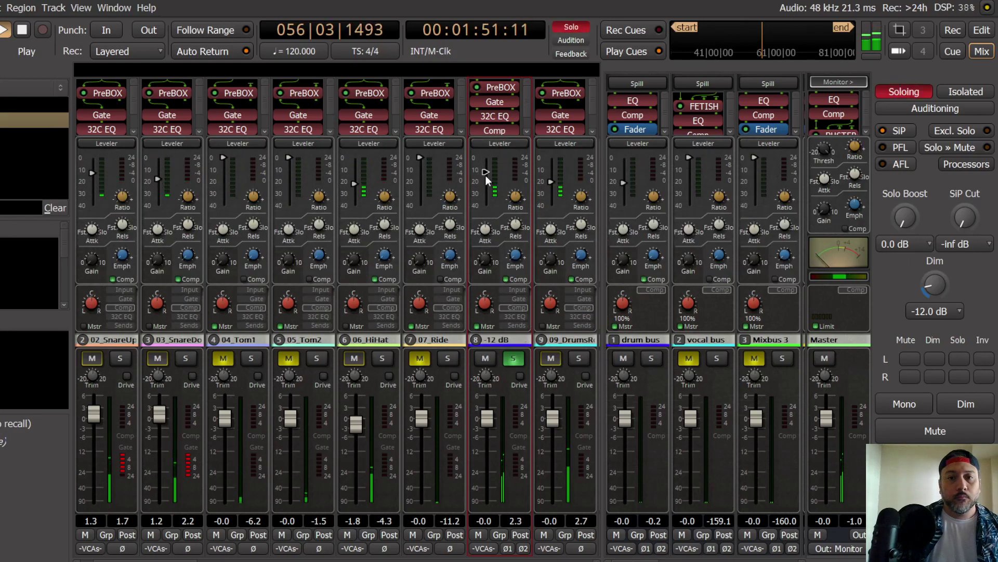
scroll(485, 179, down, 1)
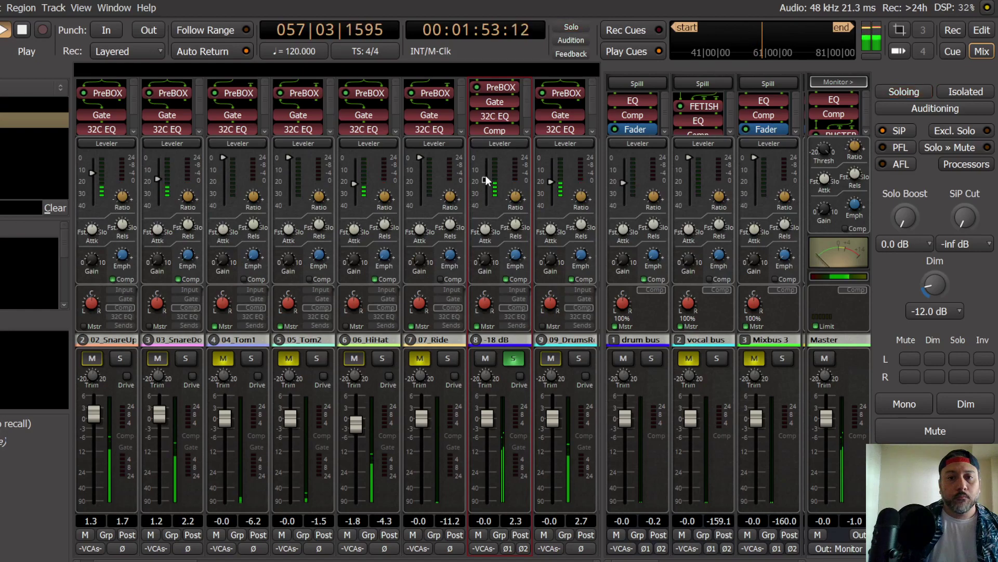
click(515, 314)
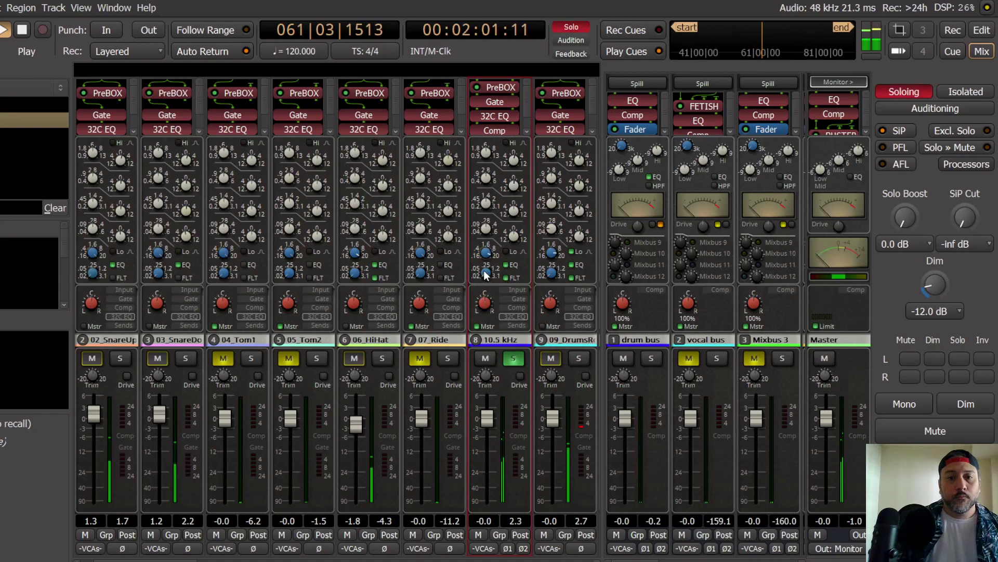
Step: Route 08_Overheads to the drum bus instead of the master, and unsolo it with mono and dim monitoring on
click(522, 324)
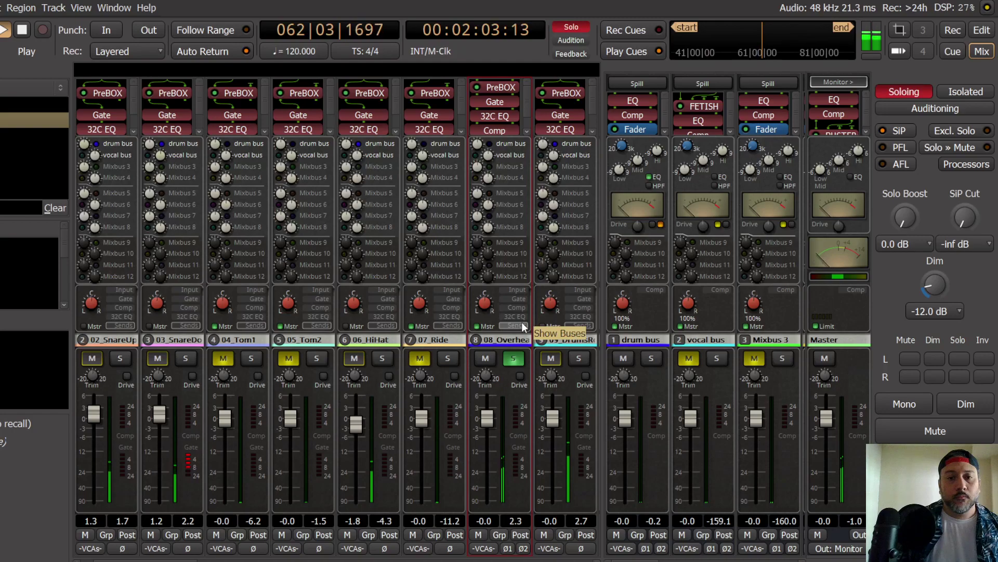
click(514, 362)
click(515, 360)
click(893, 403)
click(941, 411)
click(513, 359)
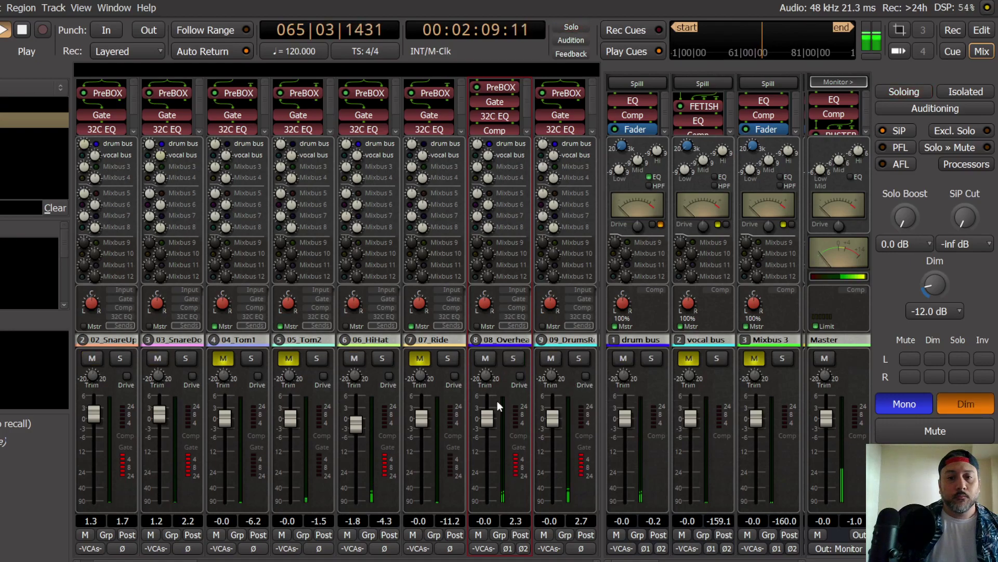
Step: Lower the 08_Overheads fader to -1.4 dB and restore stereo monitoring at full level
drag(485, 444, 494, 427)
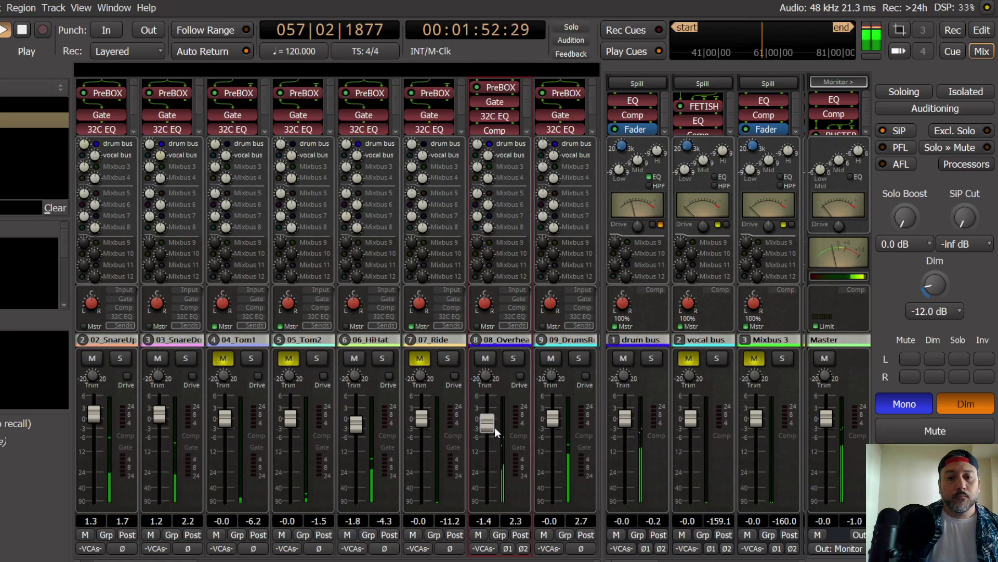
click(977, 405)
click(905, 404)
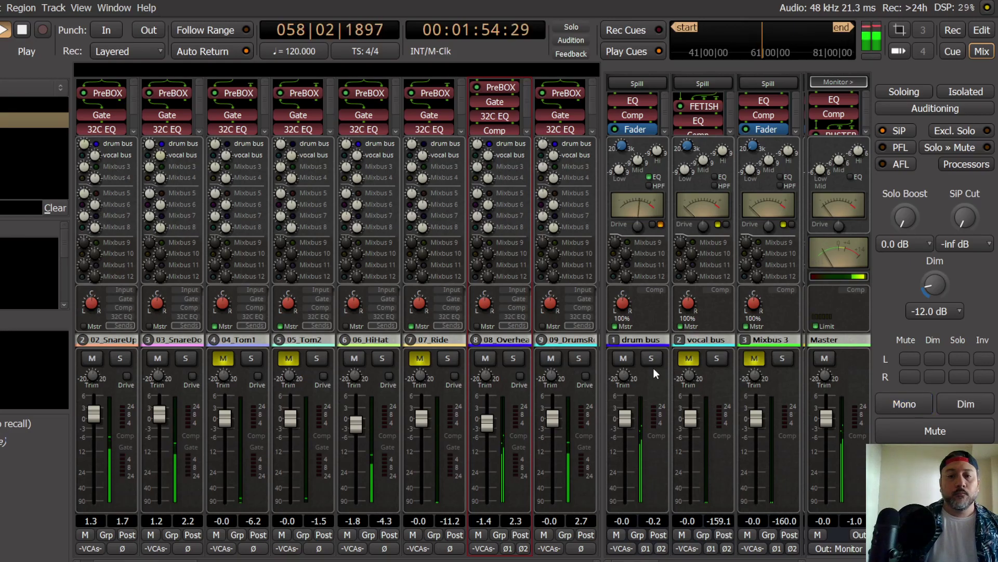
Step: Select the ride track in the editor and restart playback from around bar 69, where its part begins
click(981, 30)
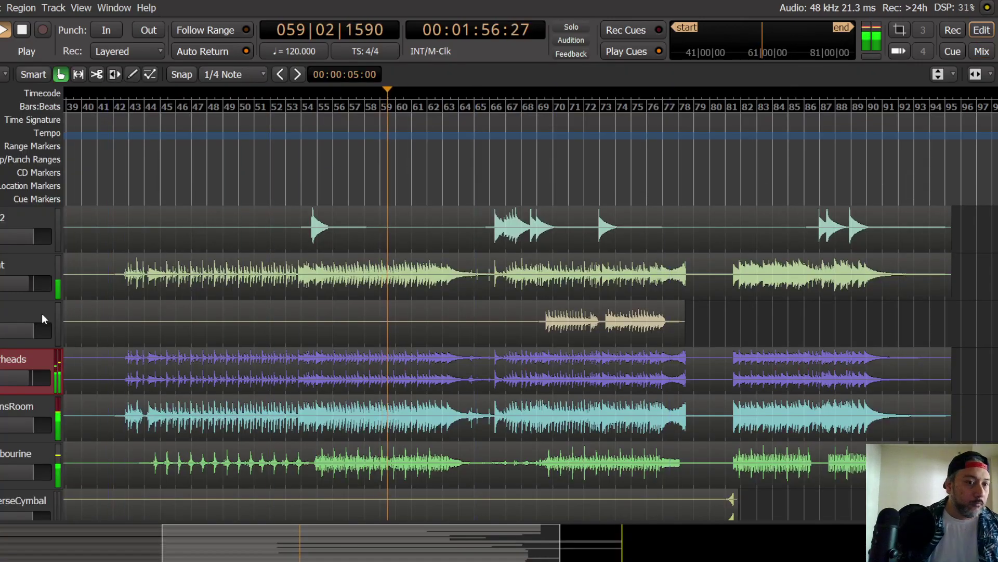
scroll(12, 362, up, 3)
scroll(11, 362, down, 2)
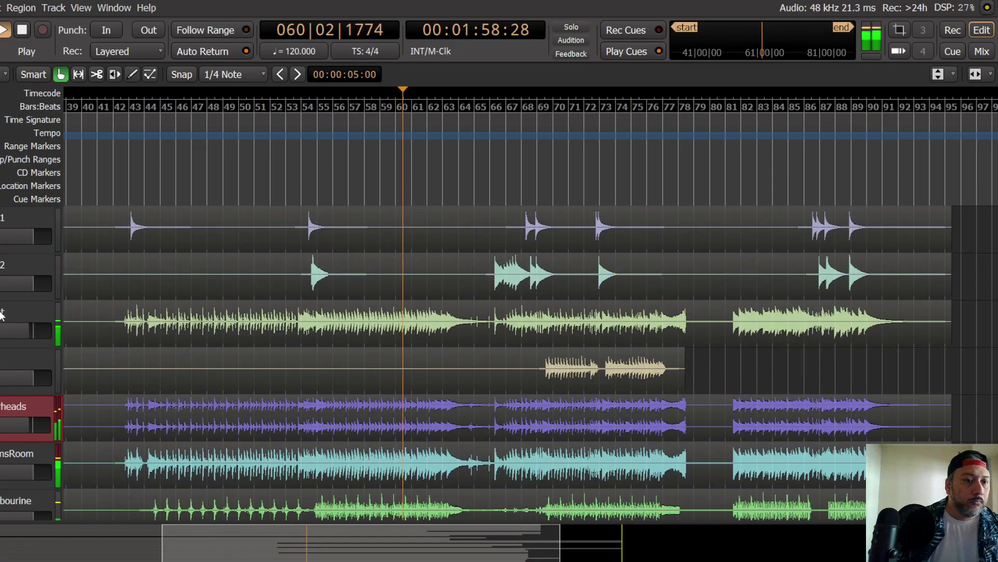
click(20, 358)
key(space)
click(548, 158)
key(space)
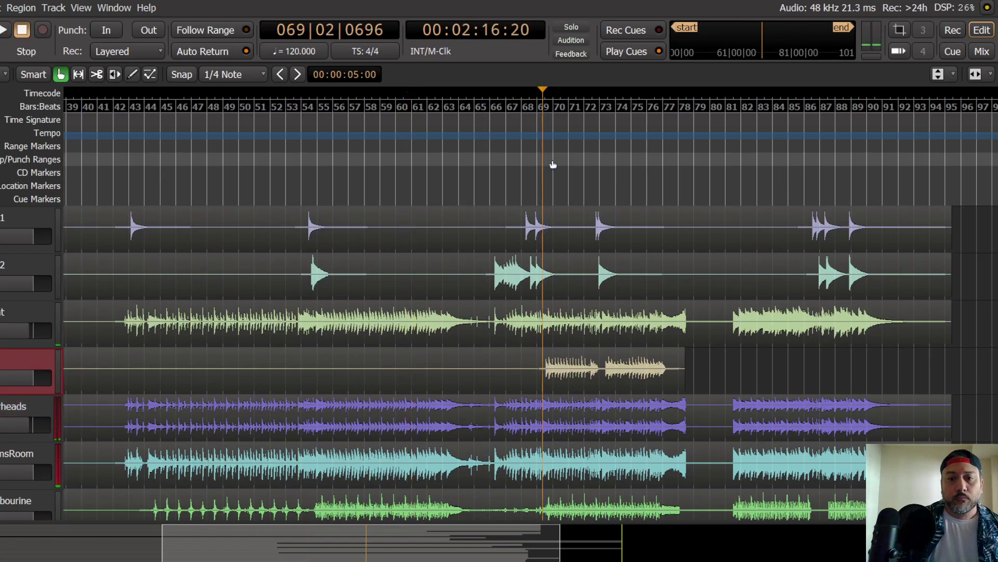
Step: Unmute and solo 07_Ride in the mixer, and open the pin connections of its PreBOX plugin
click(981, 52)
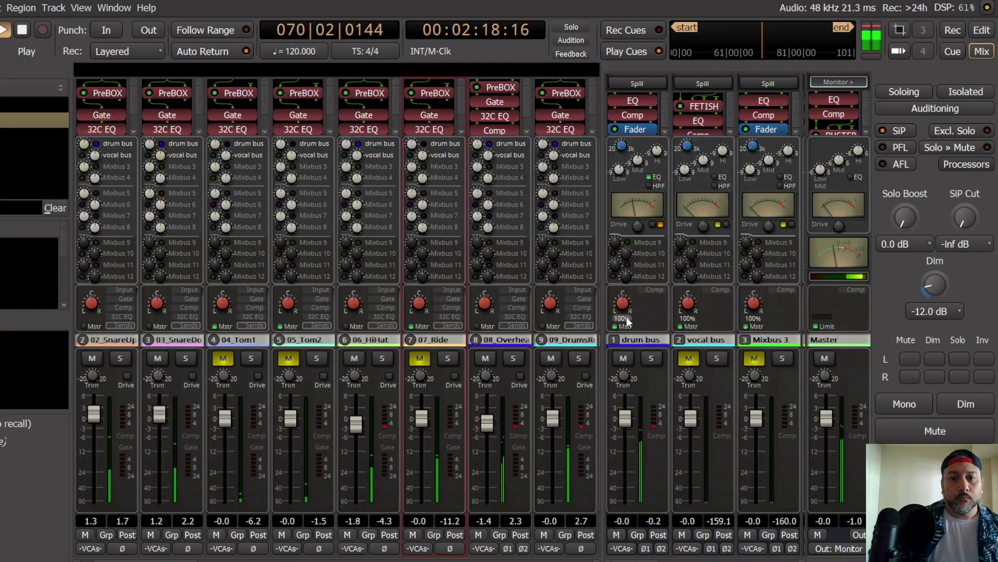
click(447, 359)
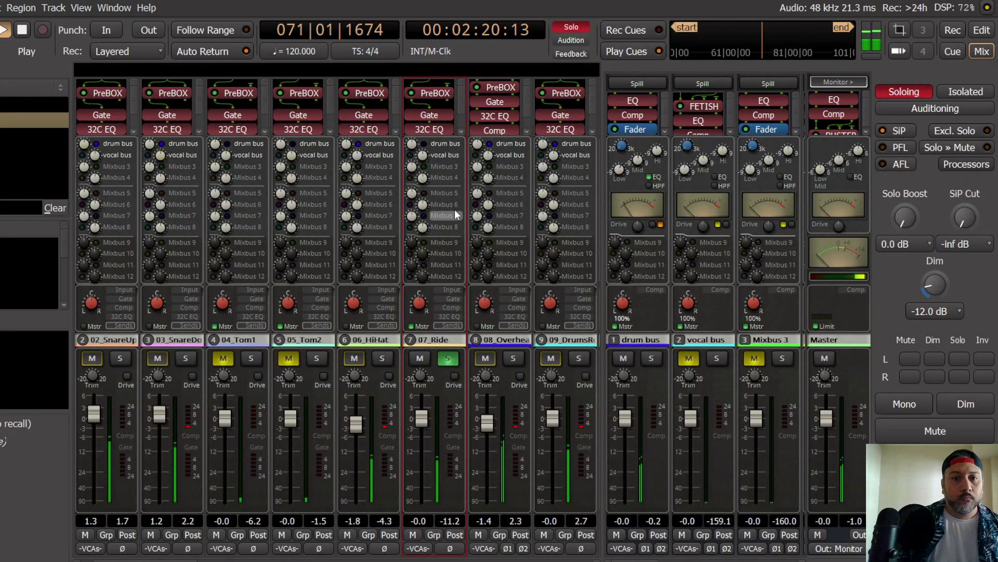
right_click(442, 94)
click(502, 176)
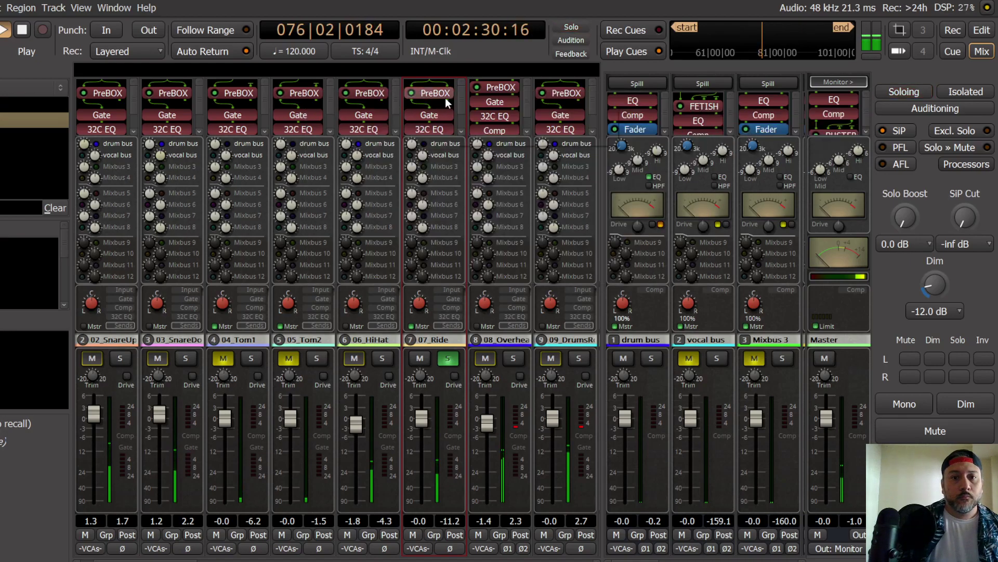
Step: Set PreBOX on 07_Ride to the New-81 model and raise the input to about 8.6 dB with AGC off
double_click(442, 94)
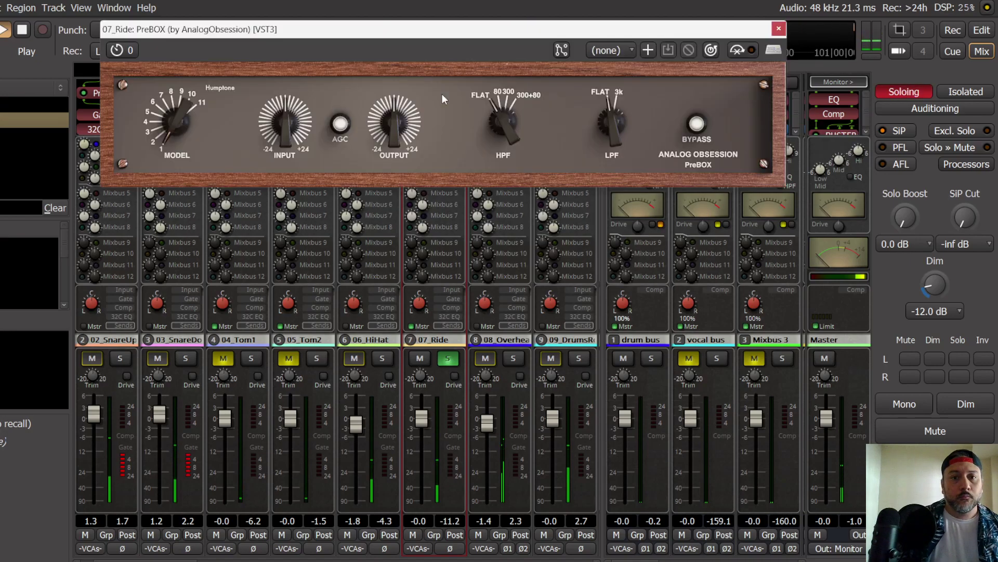
drag(168, 121, 173, 117)
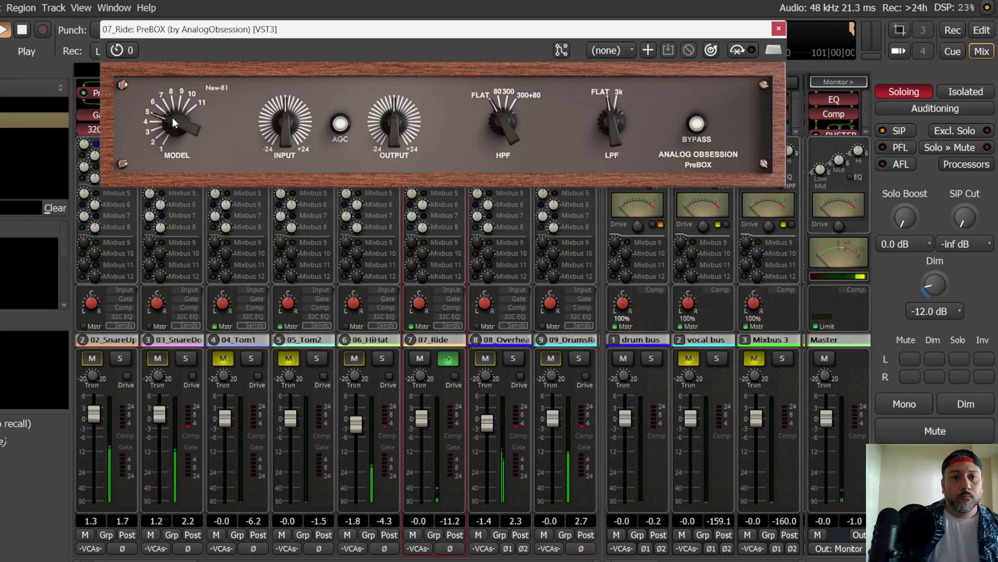
key(space)
drag(283, 132, 291, 104)
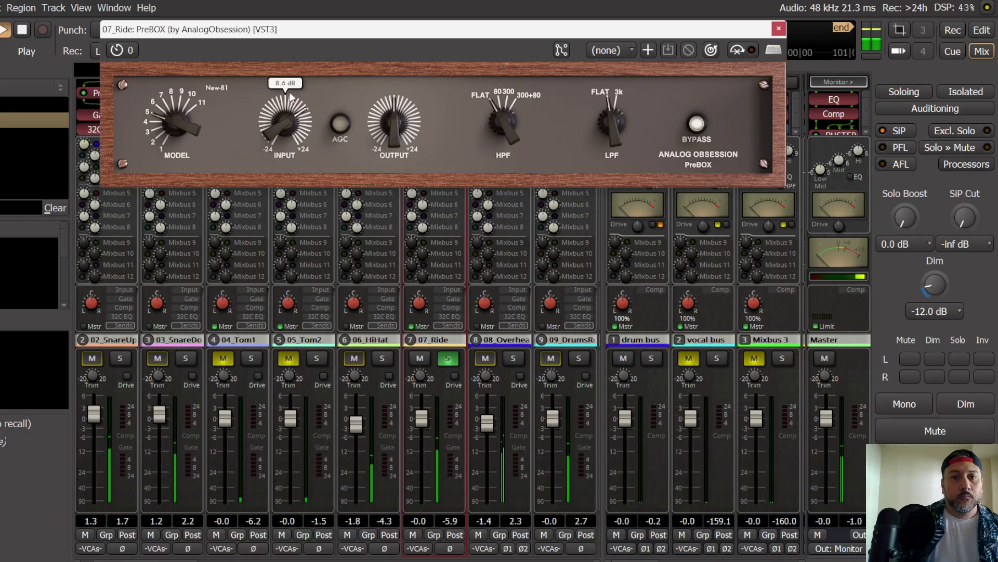
click(339, 127)
click(778, 28)
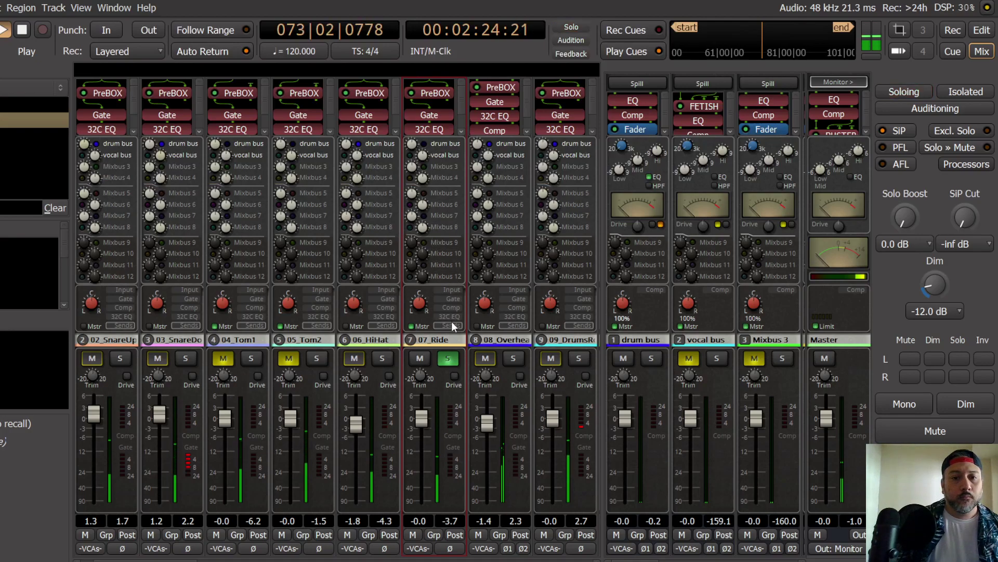
Step: Lower the compressor threshold on 07_Ride and adjust its channel EQ
click(454, 298)
click(451, 307)
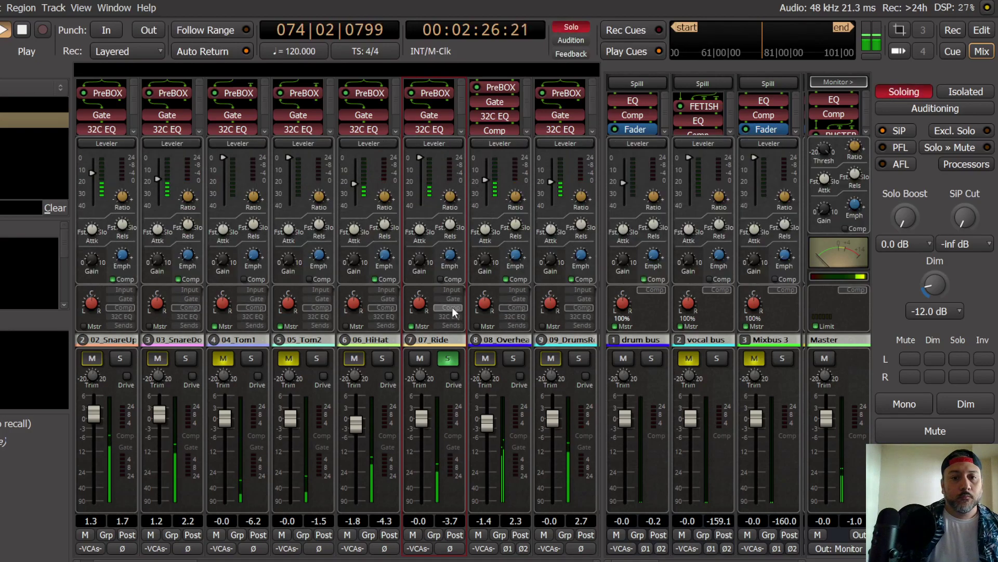
drag(419, 164, 420, 168)
click(449, 316)
mouse_move(451, 165)
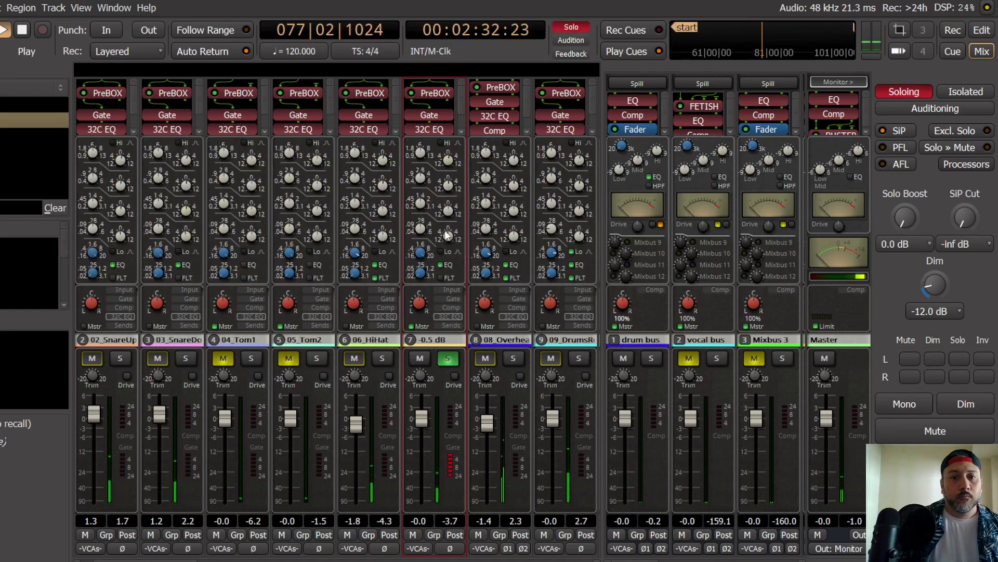
Step: Route 07_Ride to the drum bus instead of the master and bring back the unsoloed mix in dimmed mono monitoring
click(451, 324)
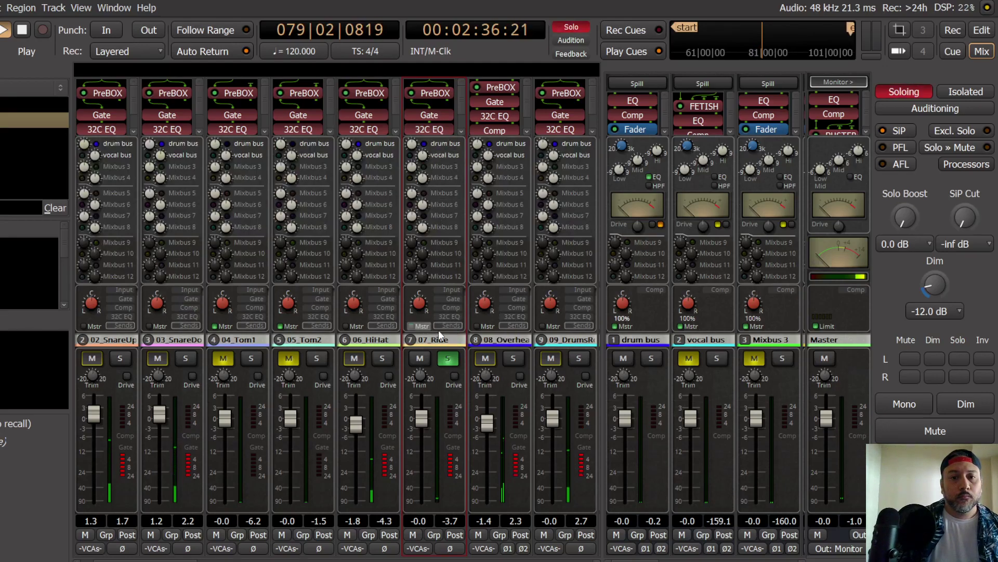
click(904, 404)
click(965, 403)
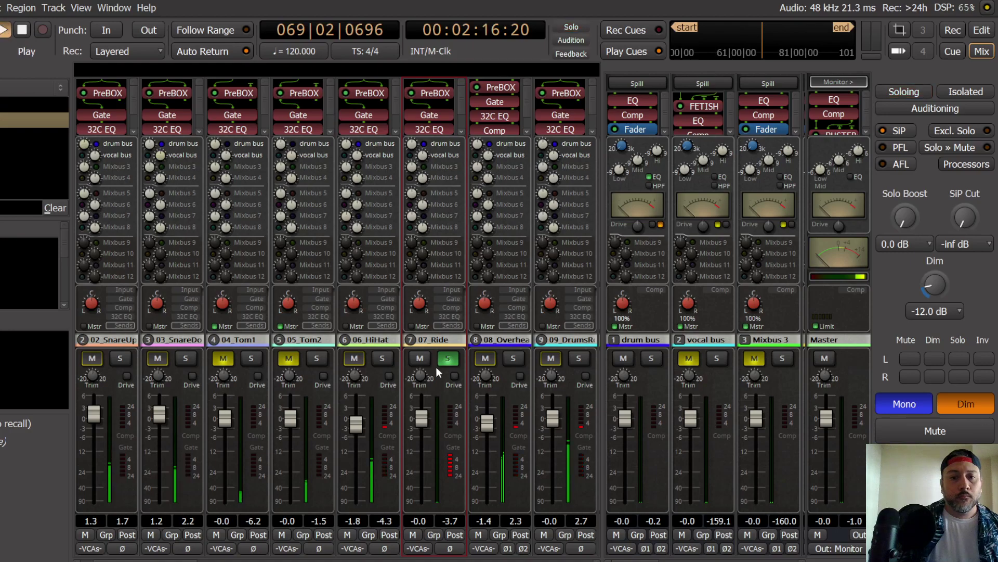
click(448, 359)
Step: Balance the 07_Ride fader against the full mix at 1.3 dB, then turn off the dim and mono monitoring
drag(421, 418, 420, 420)
drag(424, 485, 427, 423)
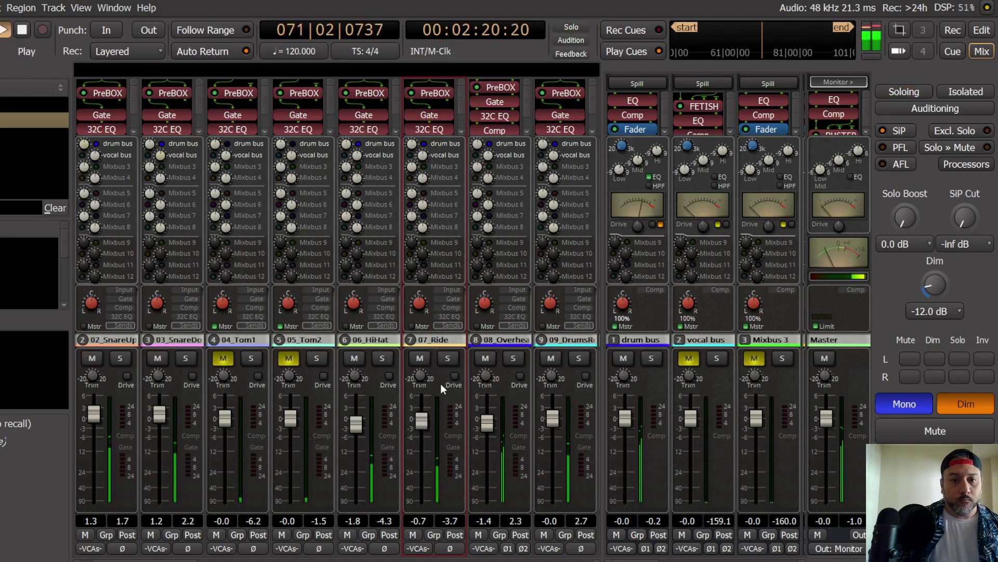
click(447, 358)
click(448, 360)
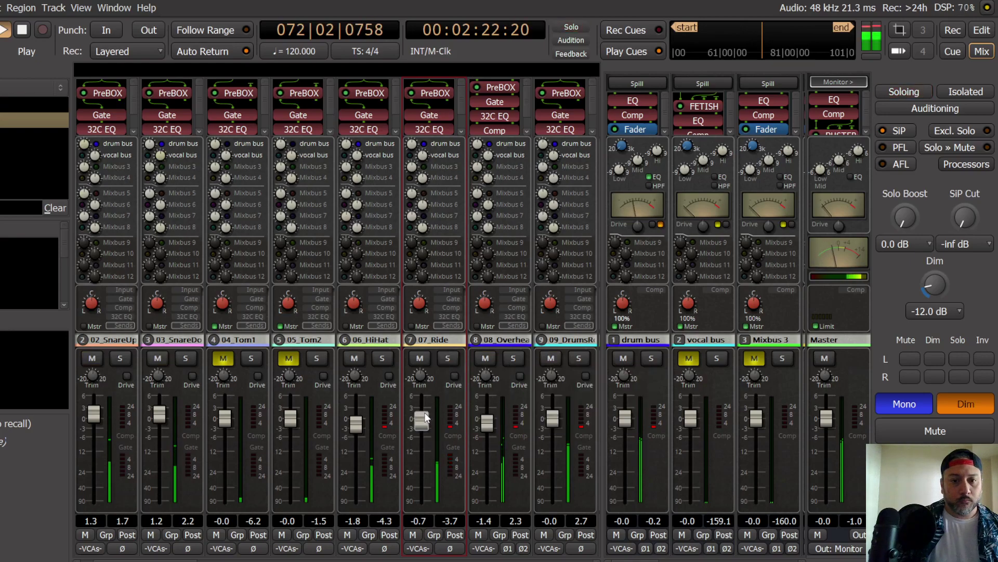
drag(425, 424, 425, 417)
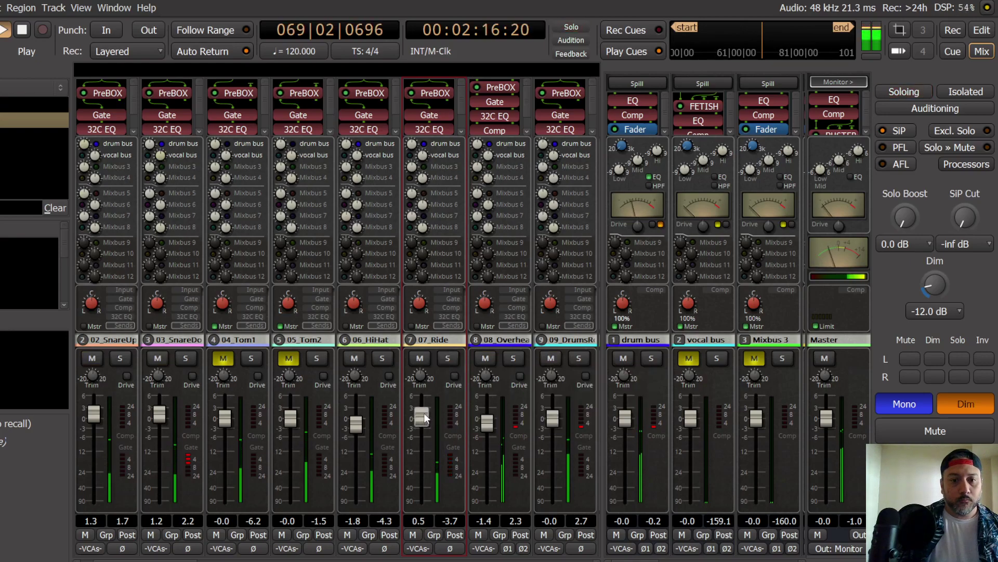
click(447, 358)
click(447, 358)
drag(420, 416, 422, 414)
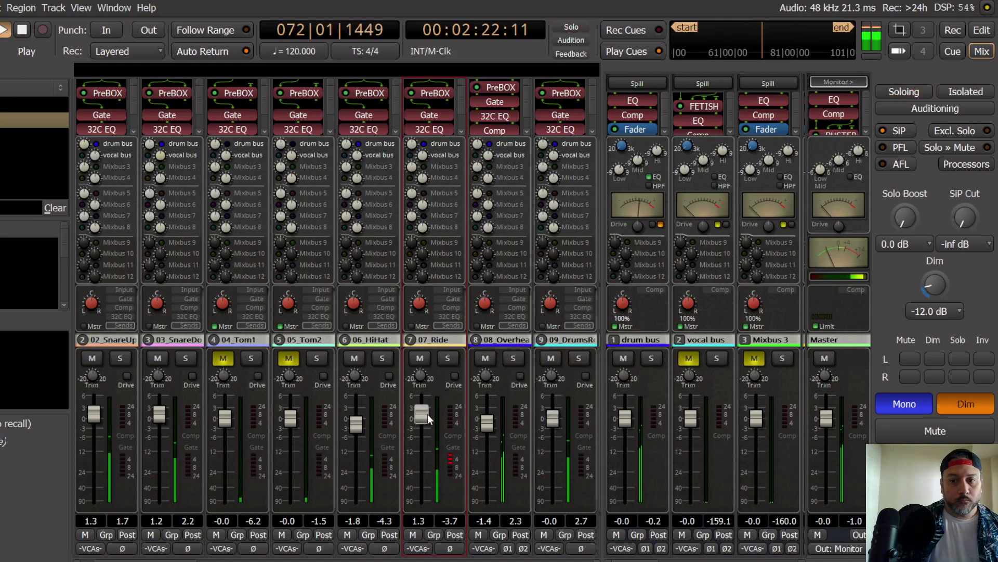
click(966, 404)
click(916, 404)
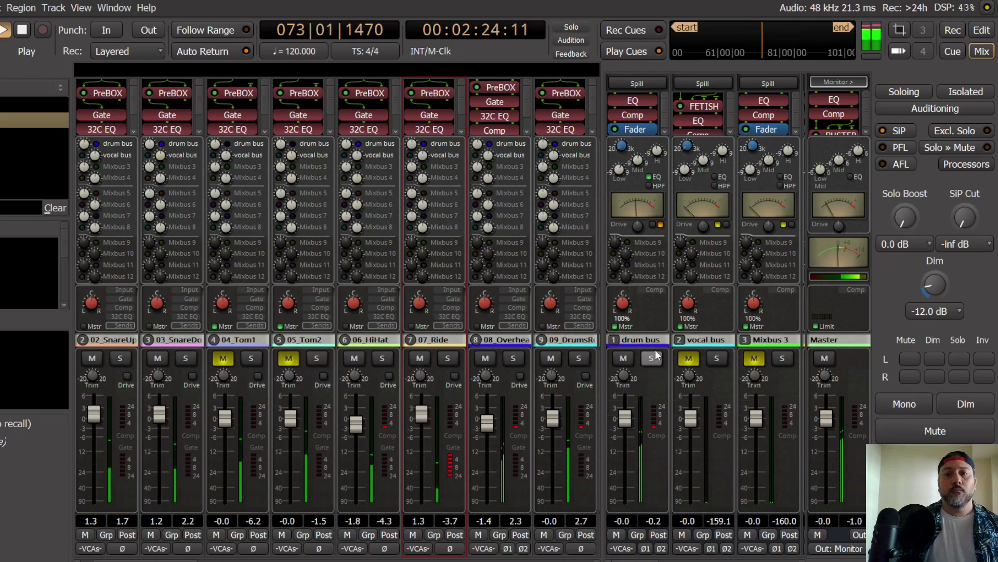
Step: Select the tambourine track in the editor and restart playback from around bar 55
key(alt+e)
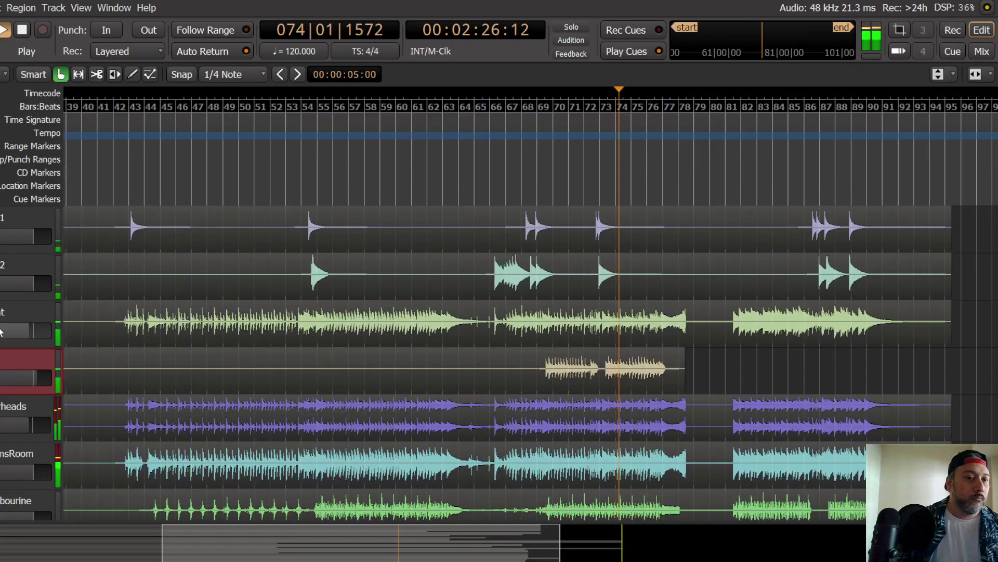
scroll(0, 331, down, 3)
click(11, 410)
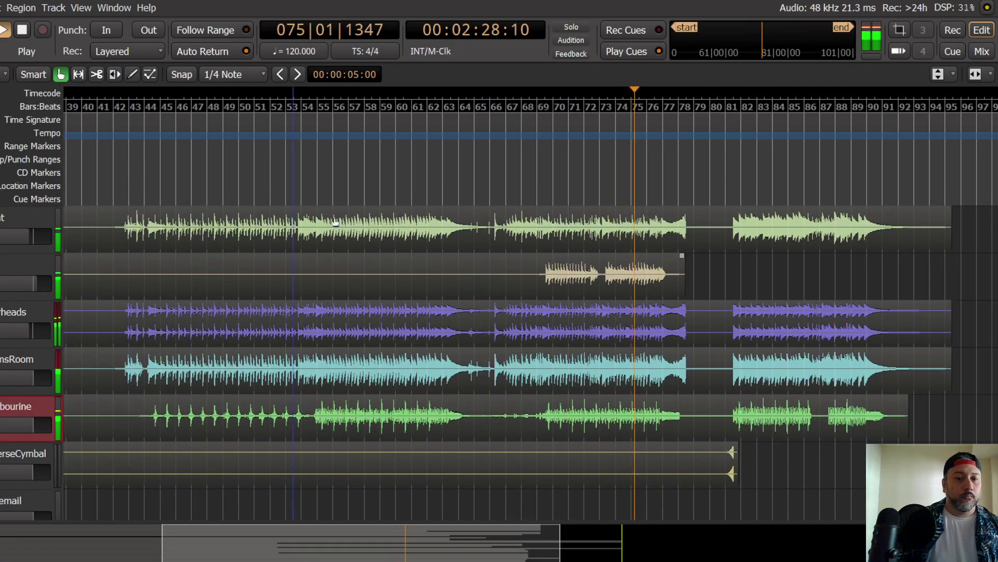
key(space)
click(316, 159)
key(space)
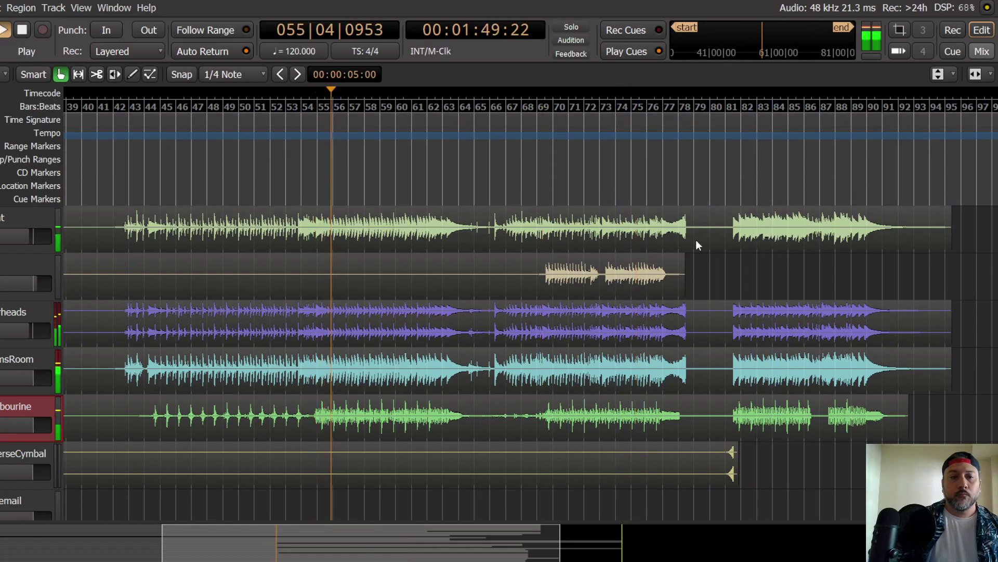
Step: Solo 10_Tambourine in the mixer and feed the second input of its PreBOX plugin in the pin configuration
key(alt+m)
click(581, 359)
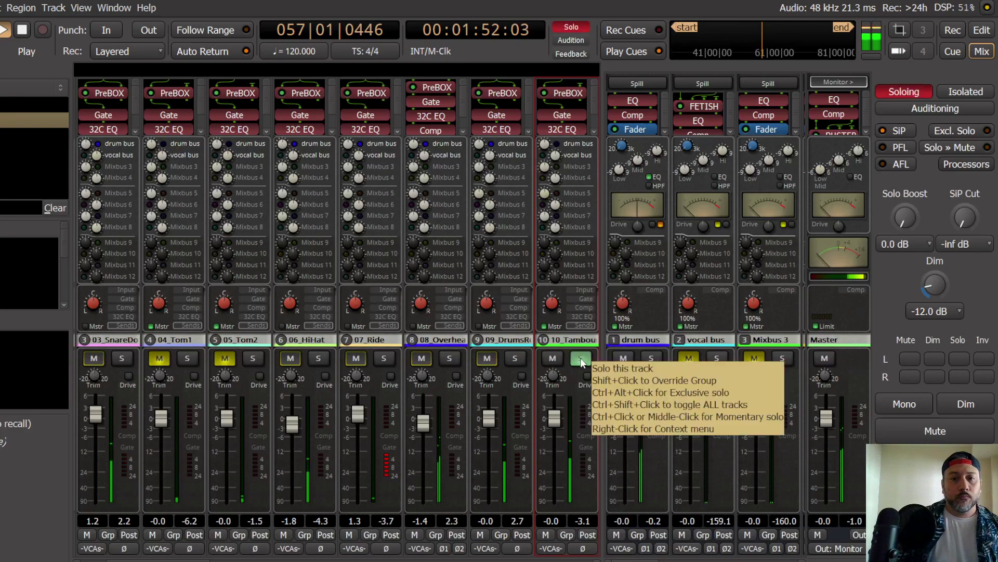
right_click(573, 93)
click(632, 176)
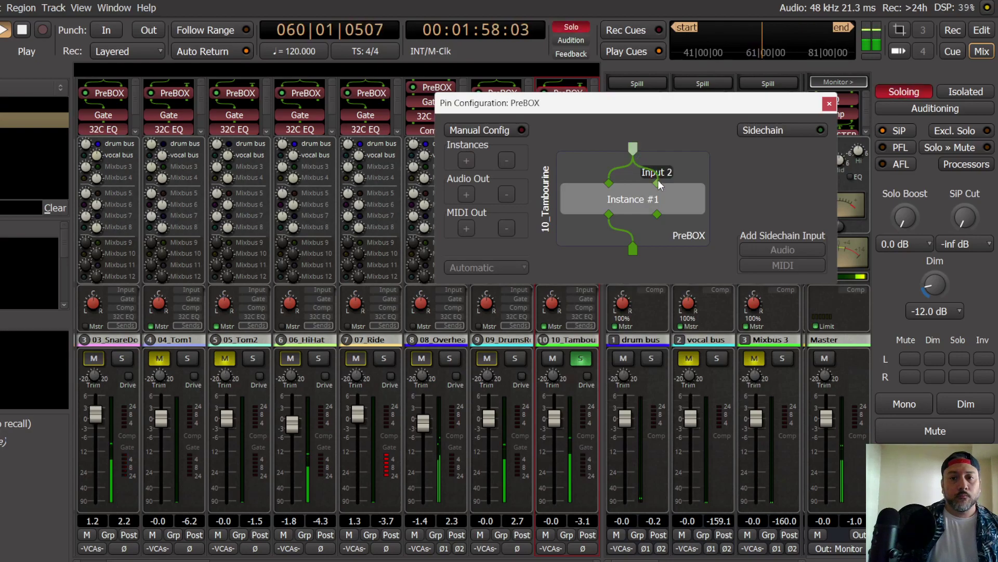
click(829, 104)
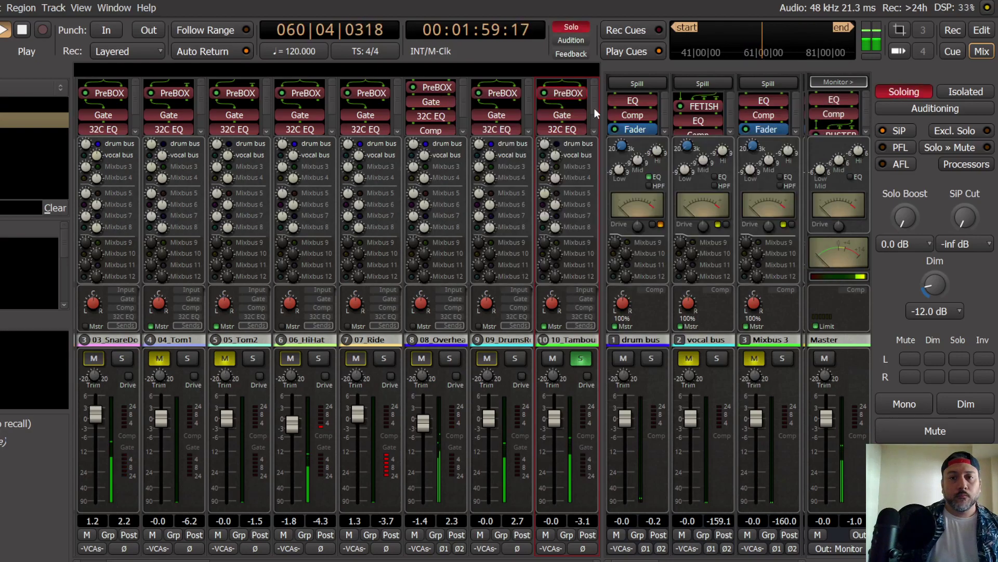
Step: Set PreBOX on 10_Tambourine to the New-81 model and raise the input to about 5.9 dB with AGC off
double_click(569, 93)
scroll(303, 114, down, 6)
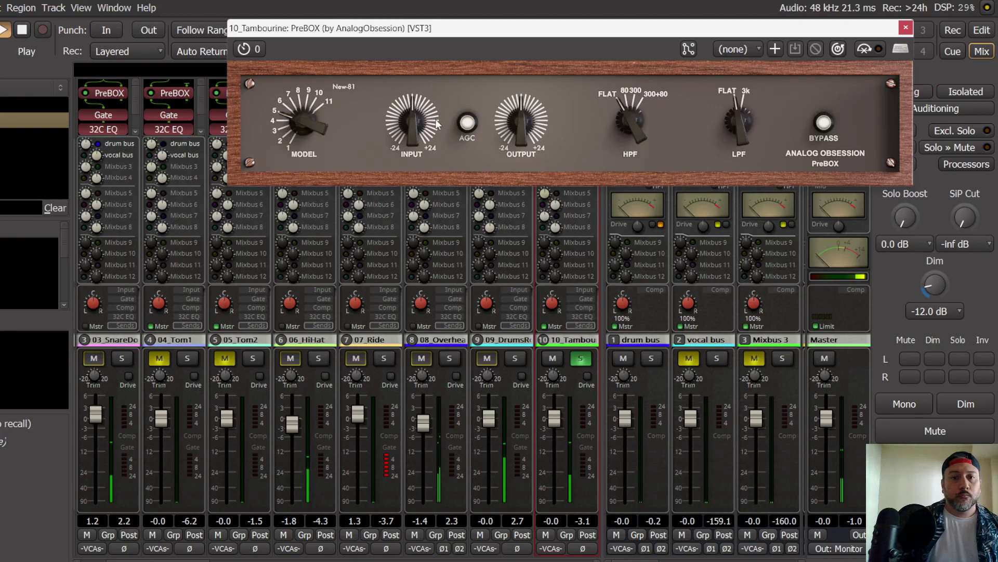
scroll(410, 105, up, 8)
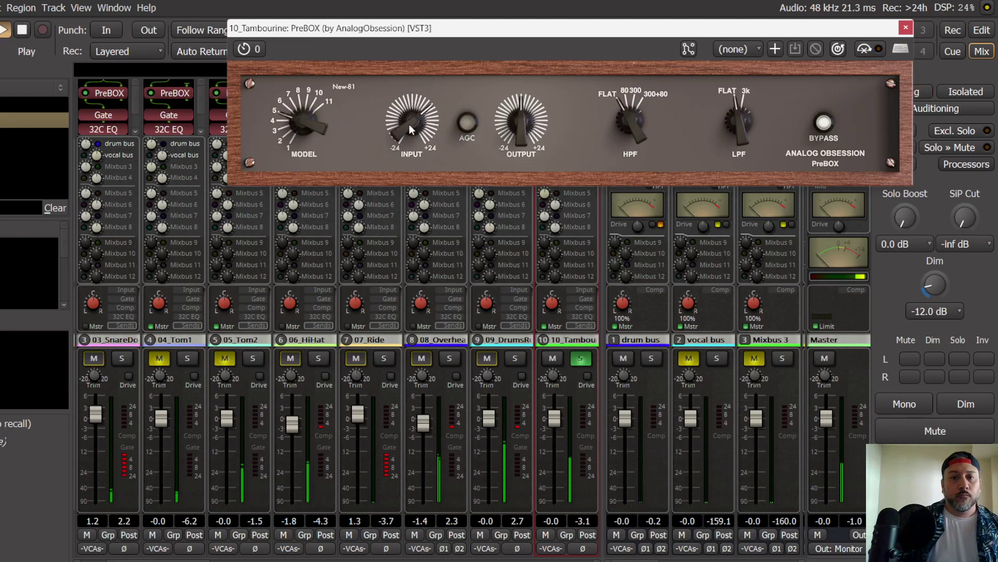
drag(409, 124, 416, 145)
scroll(416, 139, up, 2)
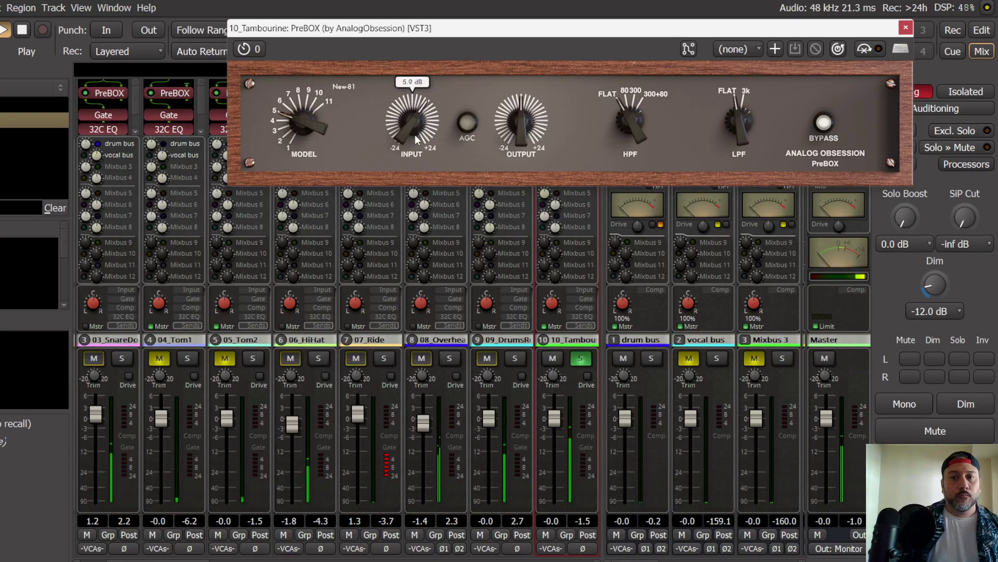
click(906, 28)
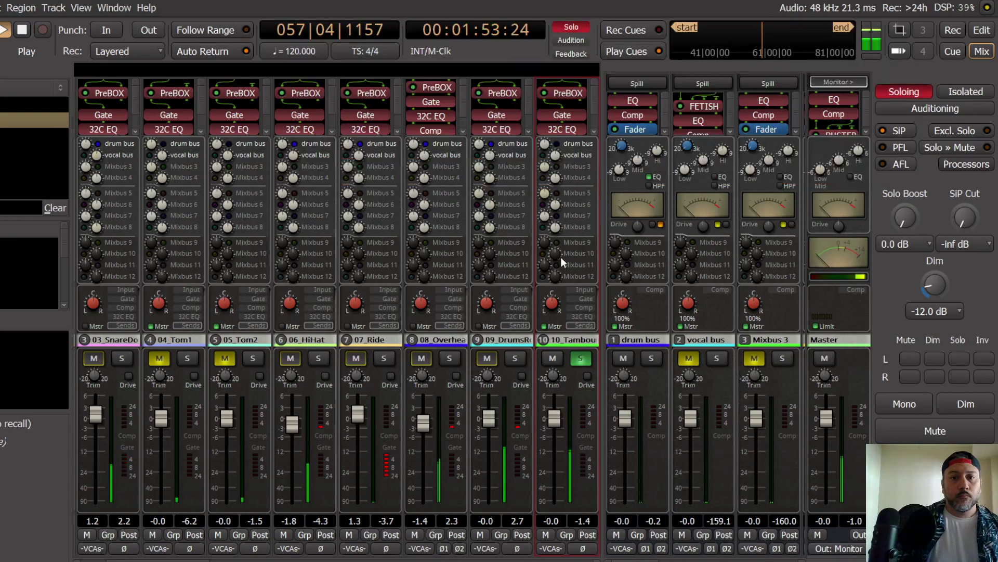
double_click(568, 93)
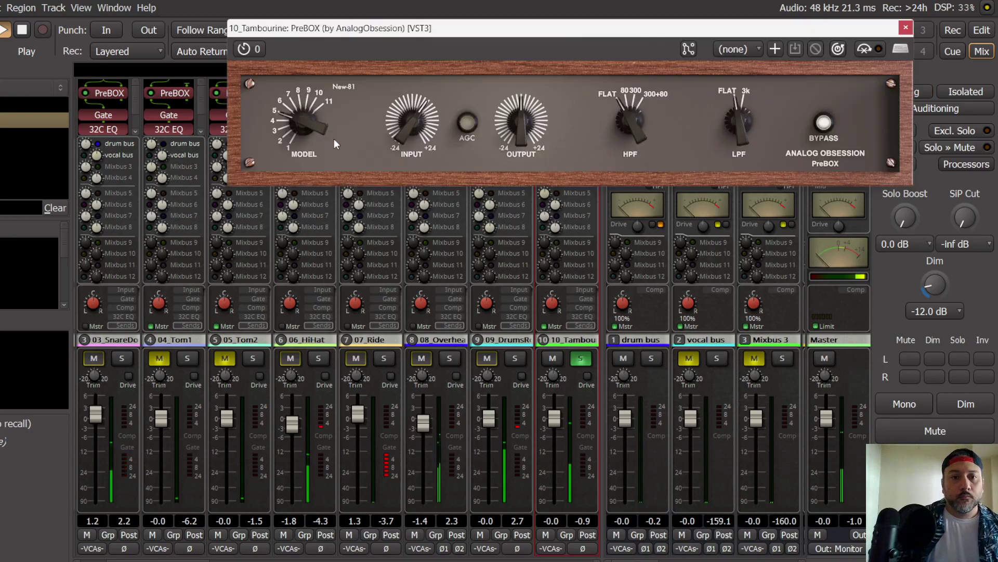
click(905, 27)
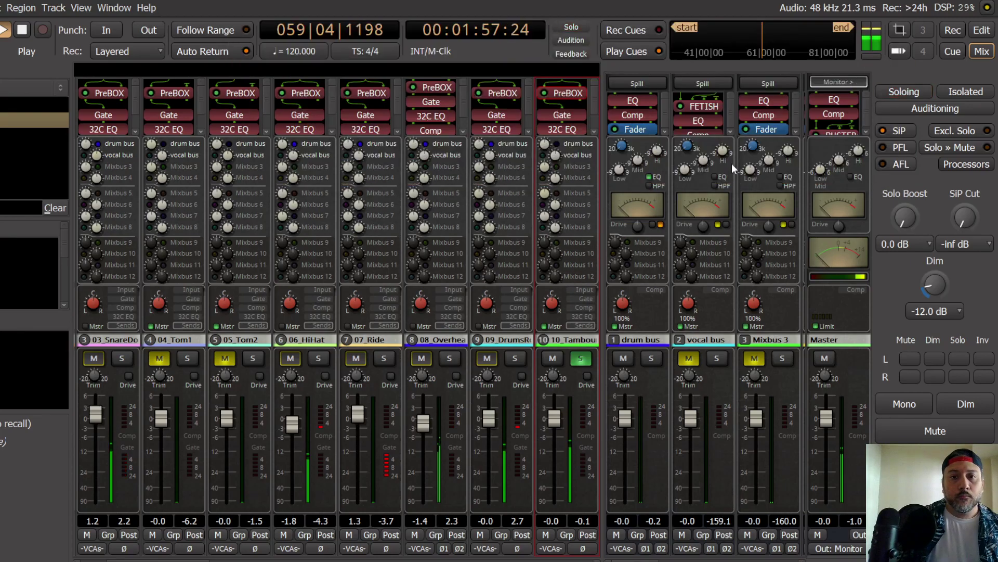
Step: Enable the compressor on 10_Tambourine with a lowered threshold and go over its channel EQ
click(591, 300)
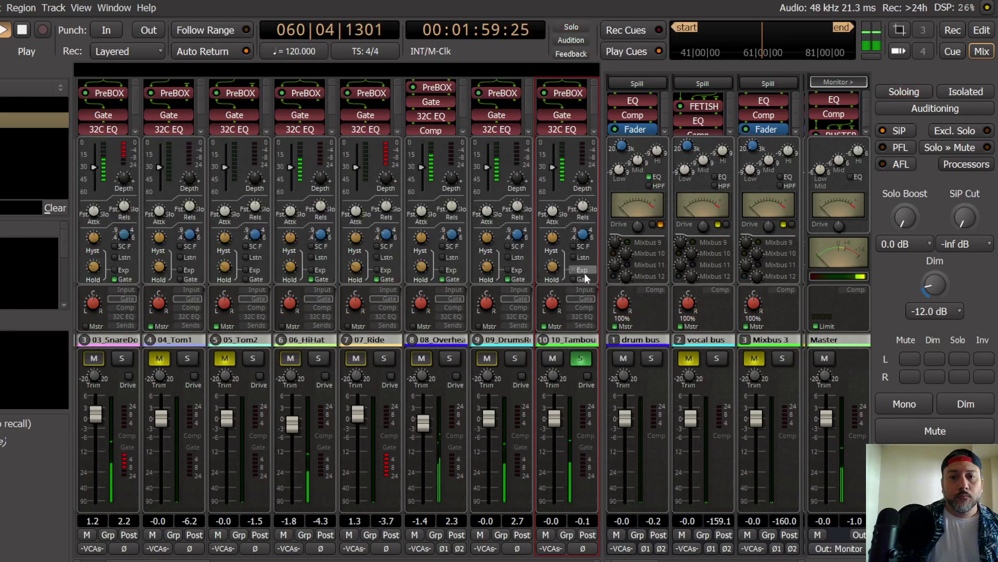
click(586, 307)
drag(554, 159, 553, 185)
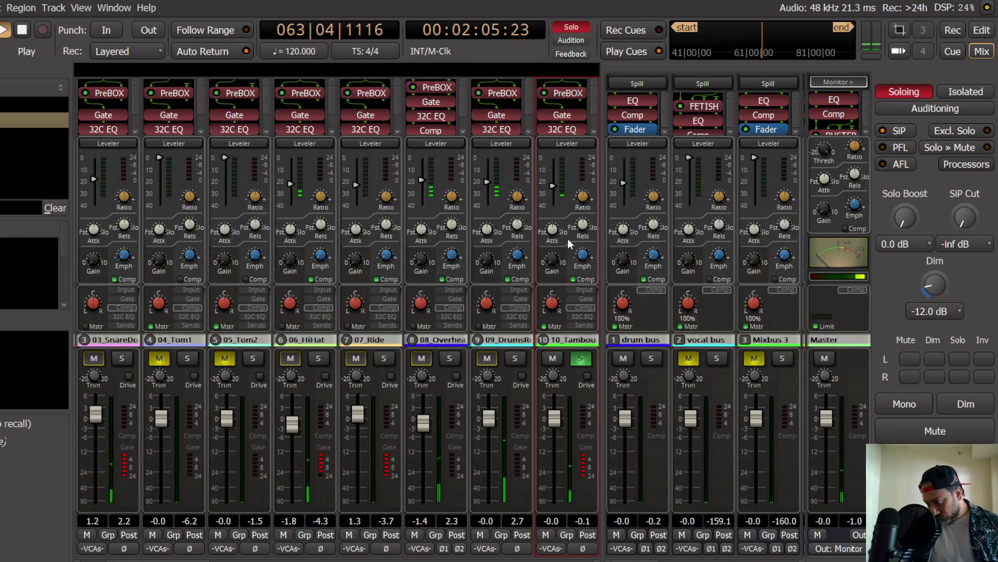
click(584, 316)
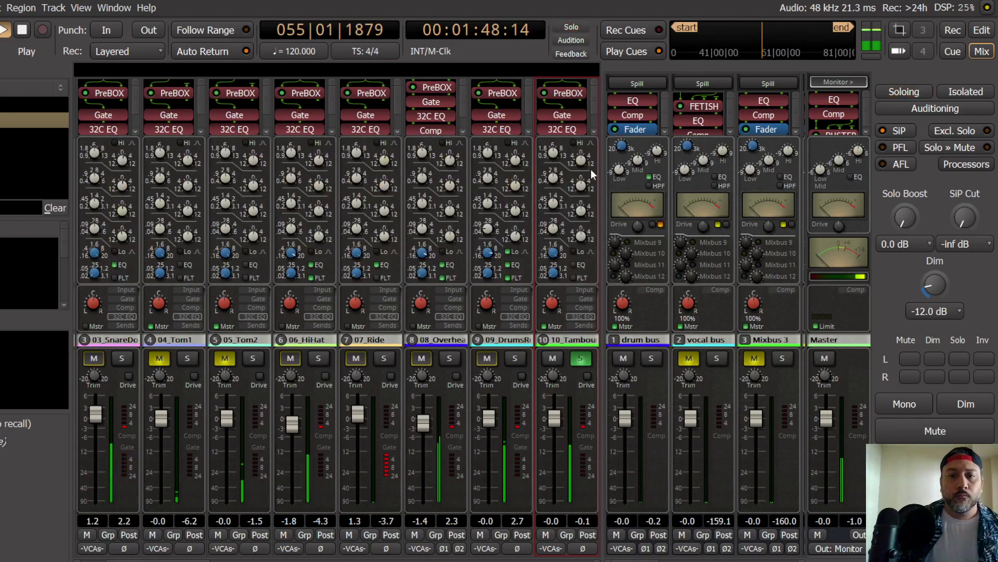
Step: Route 10_Tambourine to the drum bus and check its fader level against the unsoloed mix in dimmed mono
click(582, 325)
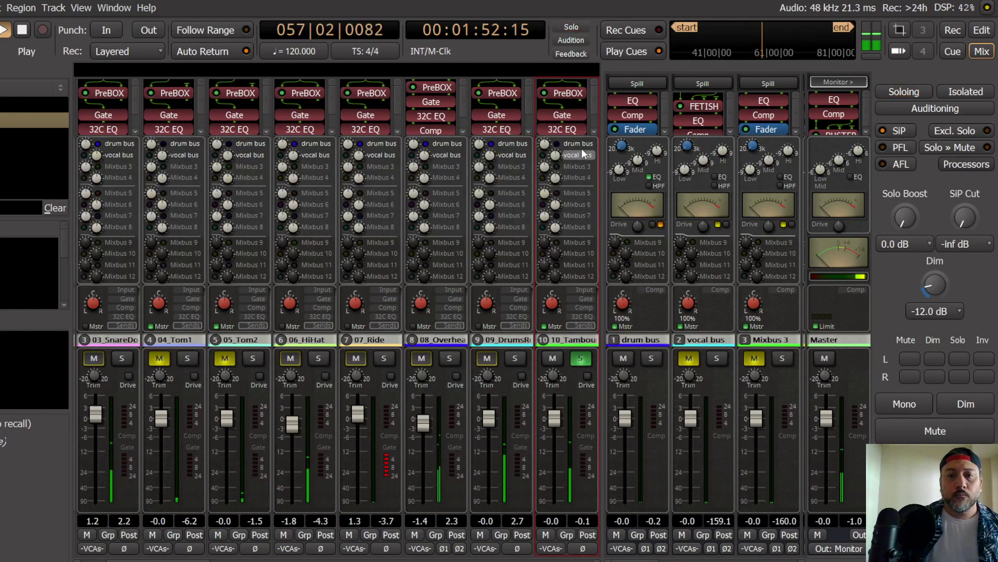
click(580, 361)
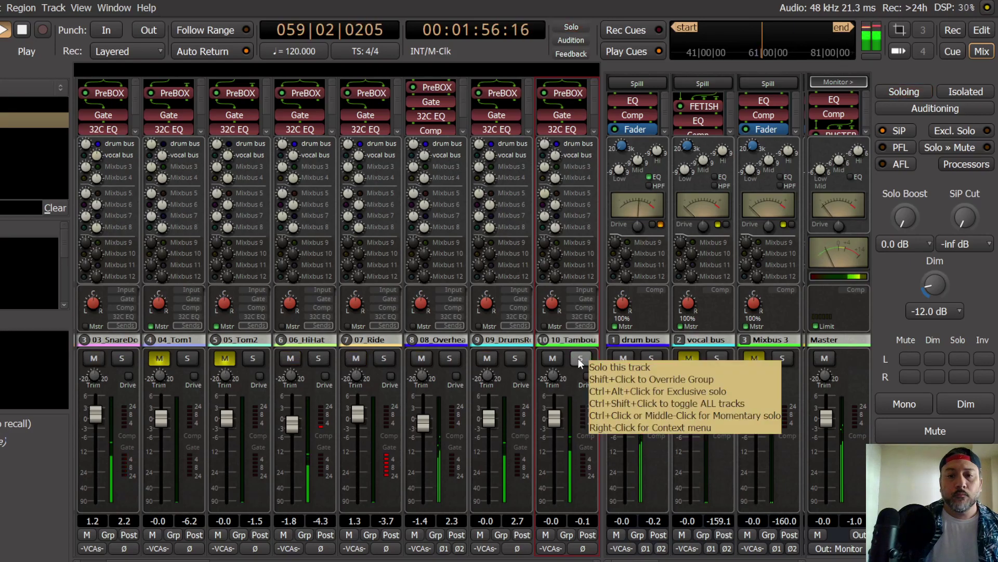
click(905, 404)
click(966, 404)
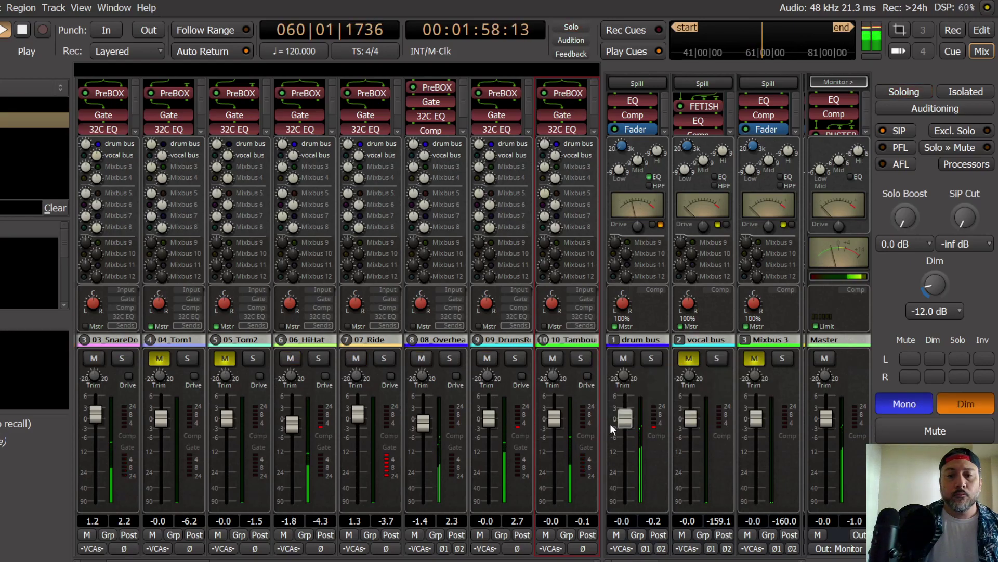
mouse_move(557, 422)
mouse_down()
mouse_move(552, 471)
mouse_move(558, 421)
mouse_up()
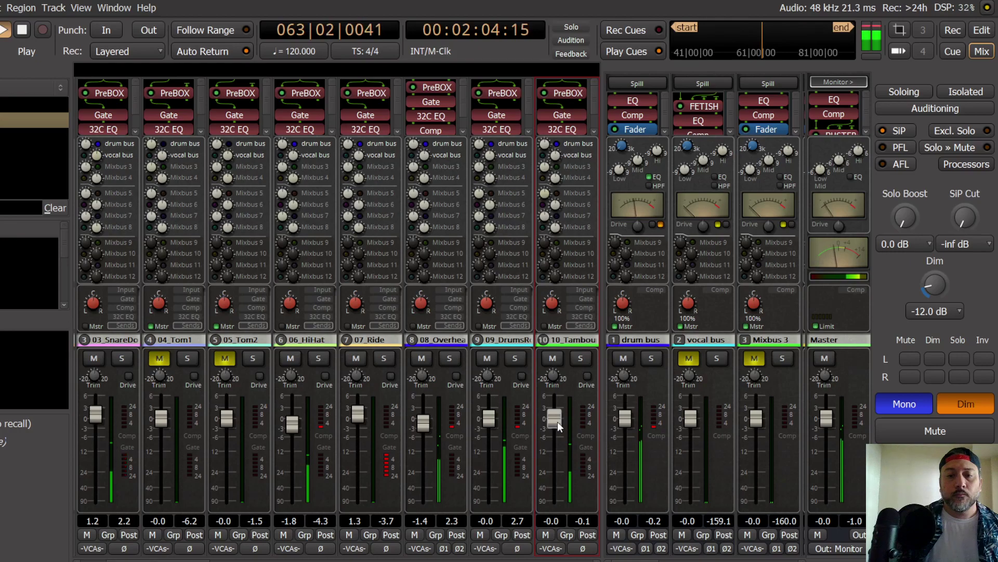
click(966, 404)
click(904, 404)
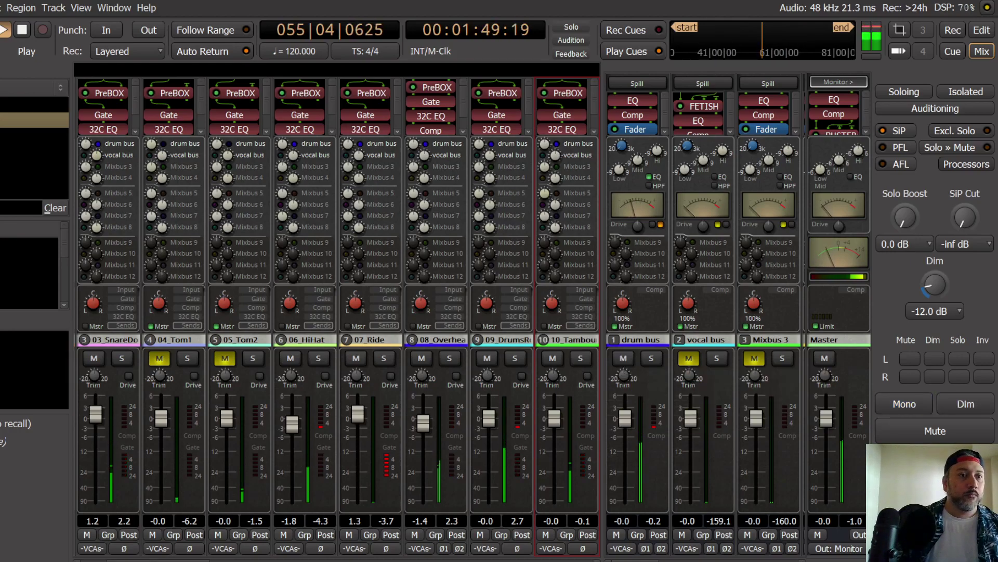
Step: Look through the tracks in the editor, from the drums to the guitars, strings and vocals, to see where their parts play
click(0, 8)
key(Escape)
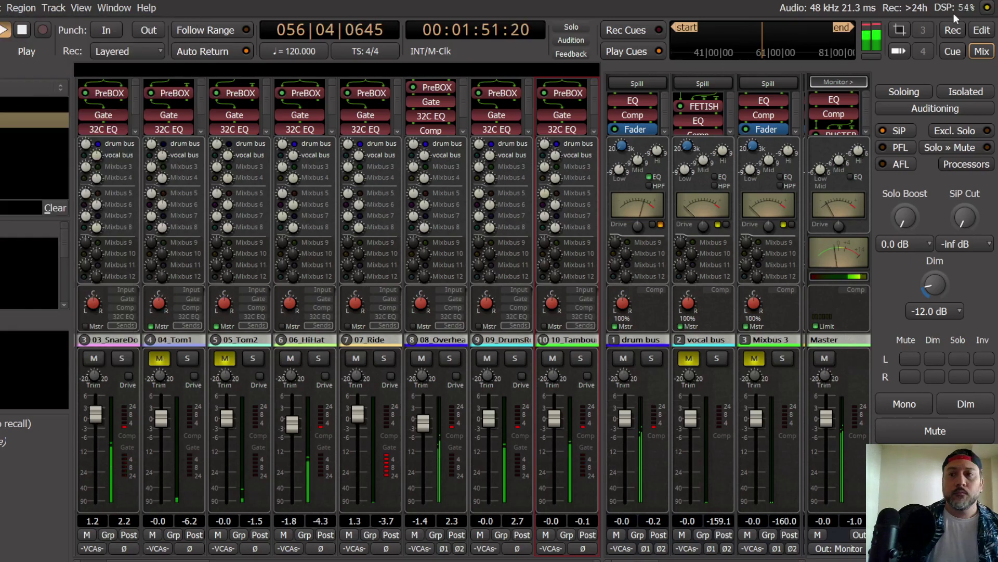
click(987, 33)
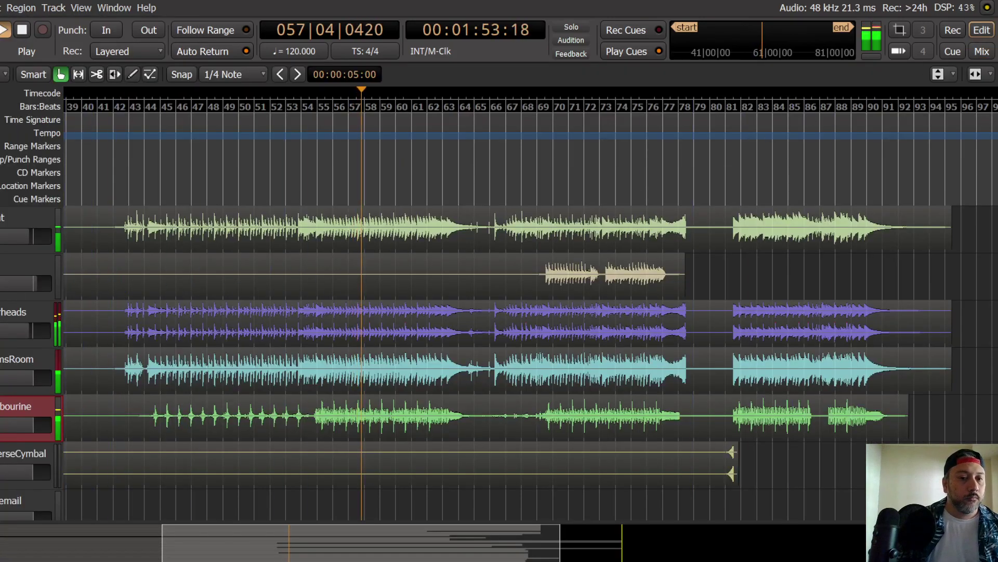
scroll(6, 294, up, 5)
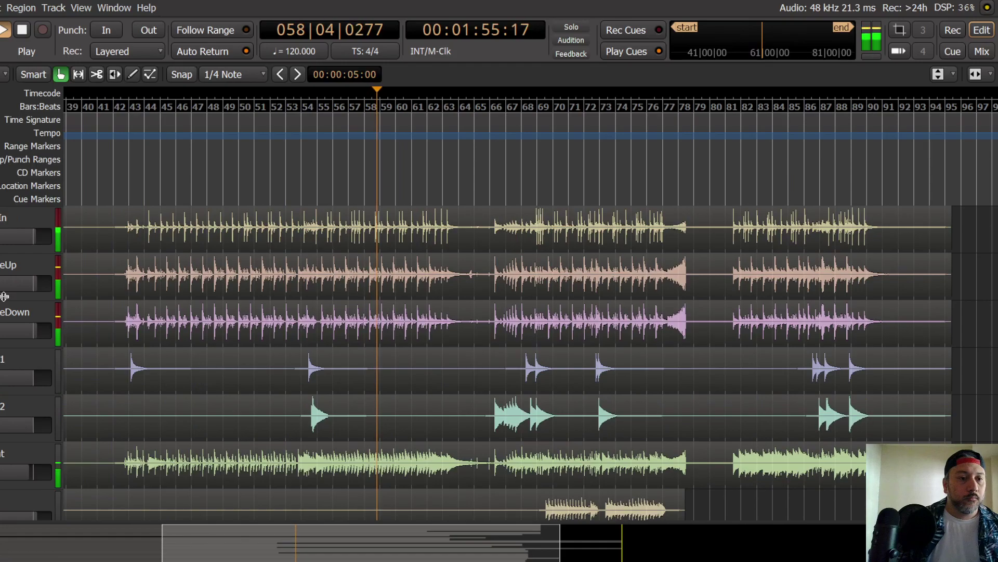
scroll(6, 295, down, 6)
scroll(6, 296, up, 6)
scroll(7, 300, down, 6)
scroll(7, 295, up, 5)
scroll(7, 295, down, 5)
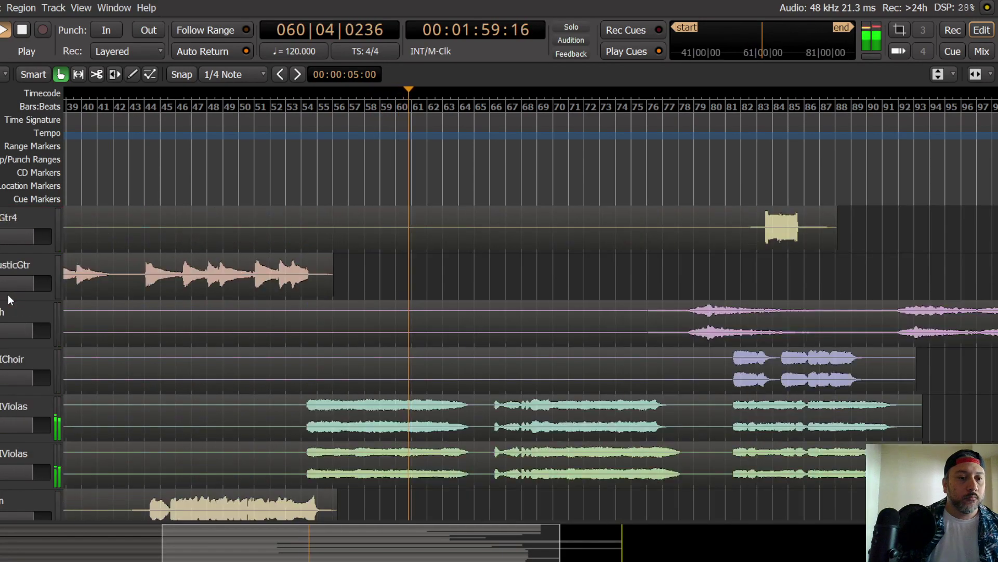
scroll(8, 295, up, 5)
scroll(10, 295, down, 8)
scroll(9, 295, up, 12)
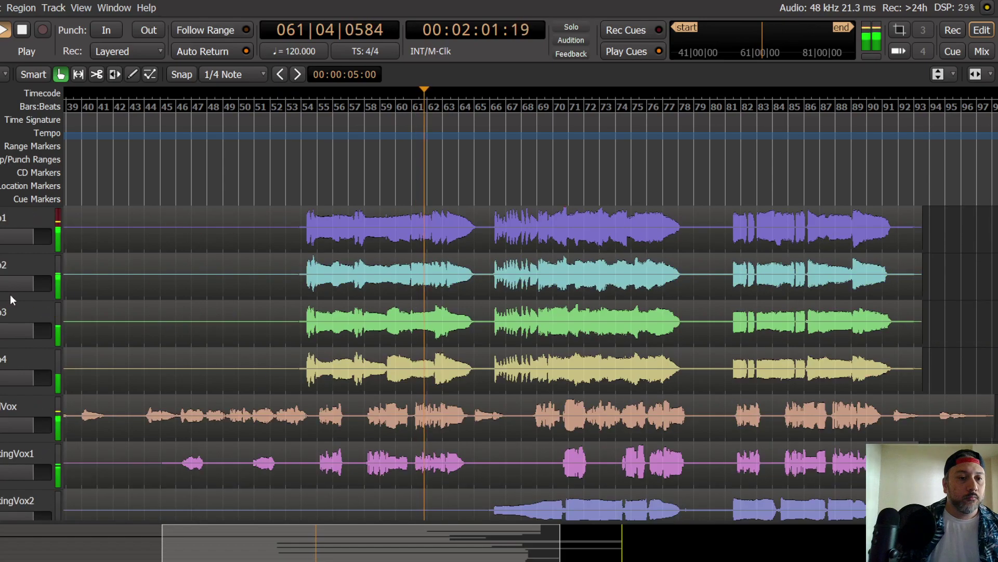
scroll(11, 294, up, 15)
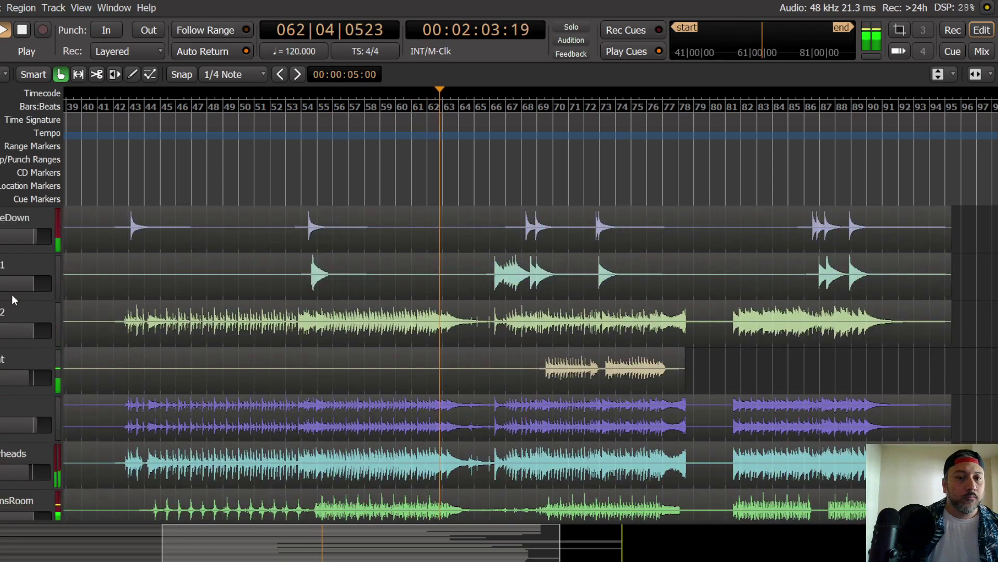
Step: Restart playback from around bar 66, just before the drums and second tom come back in
key(space)
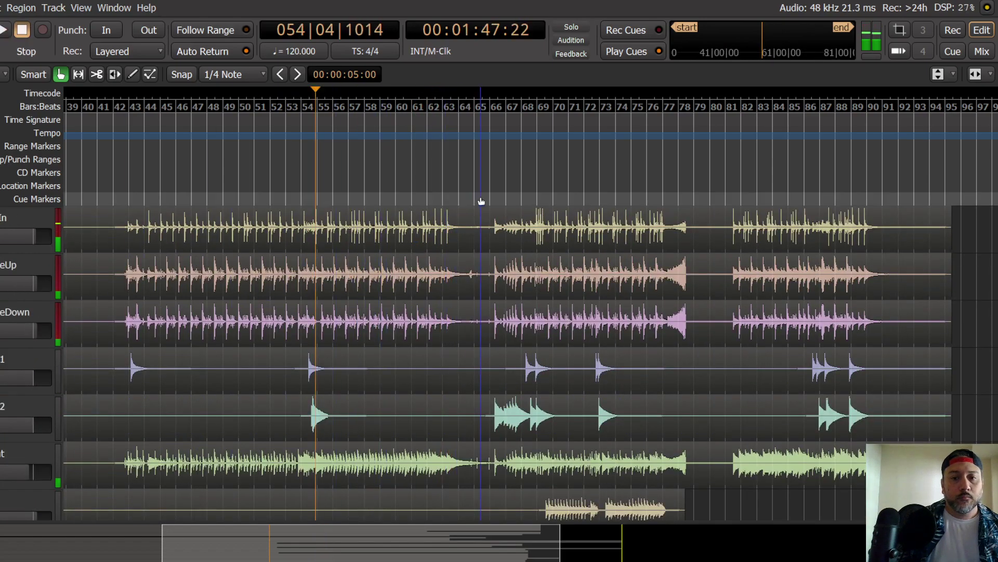
click(491, 197)
key(space)
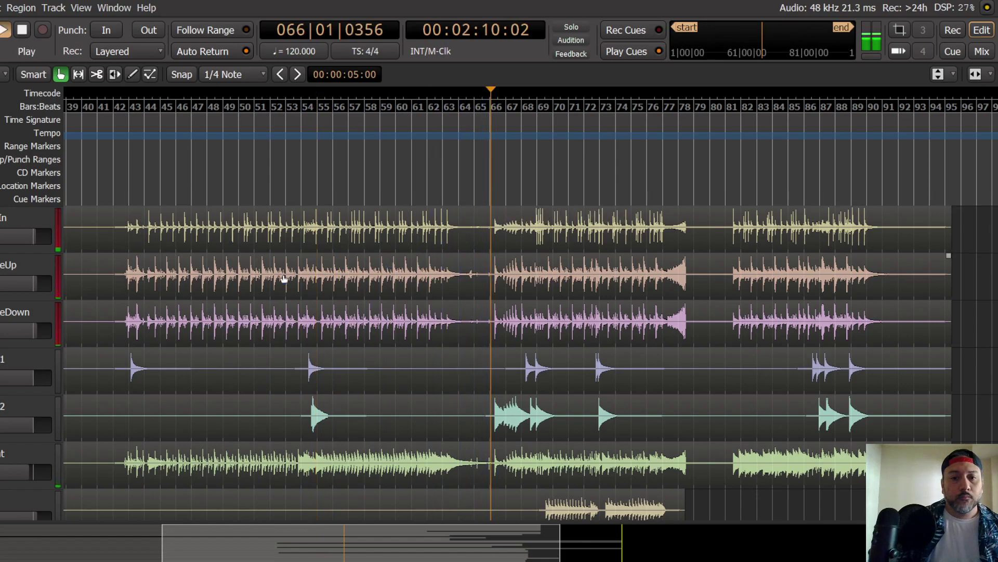
Step: Select 05_Tom2 and switch to the mixer, unmuting and soloing the track there
click(3, 410)
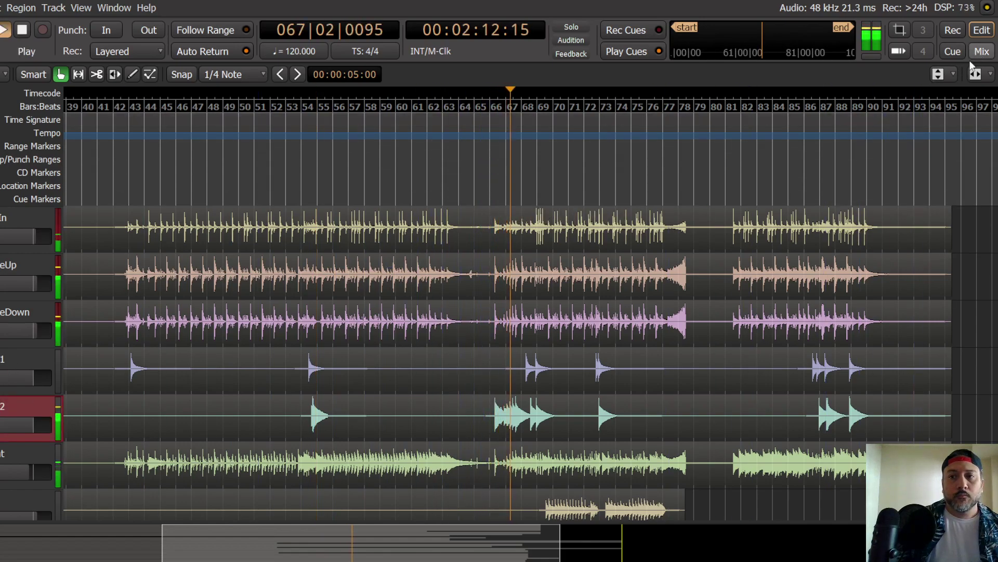
key(alt+m)
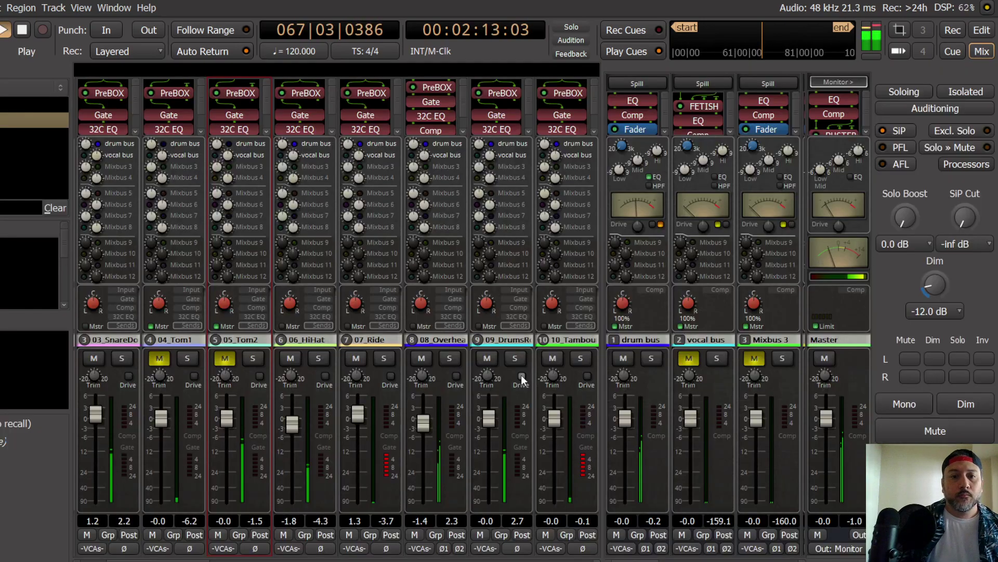
click(233, 357)
click(253, 358)
click(253, 358)
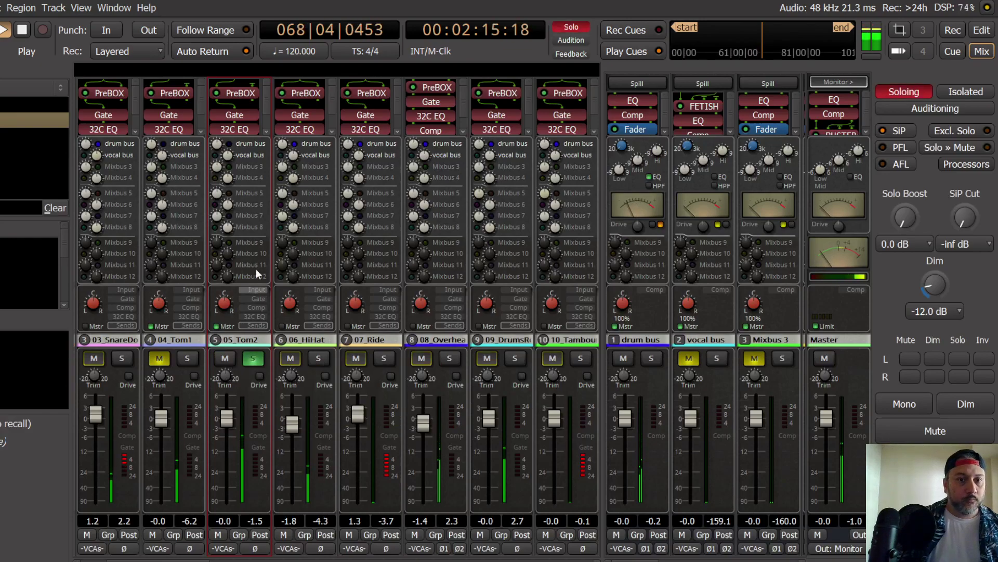
Step: Set up the PreBOX pin connections on 05_Tom2, linking the track's mono input to the plugin inputs
right_click(239, 94)
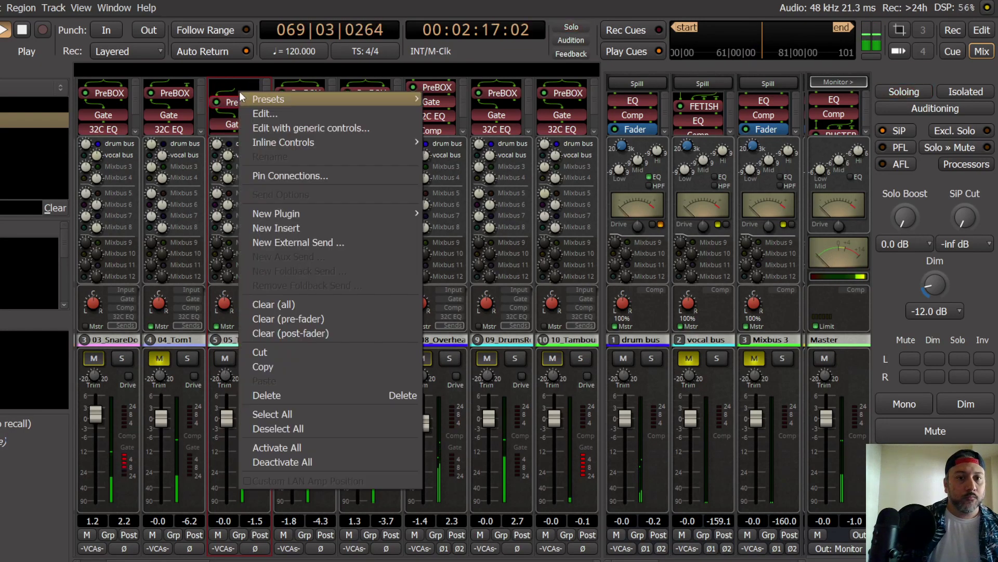
click(309, 176)
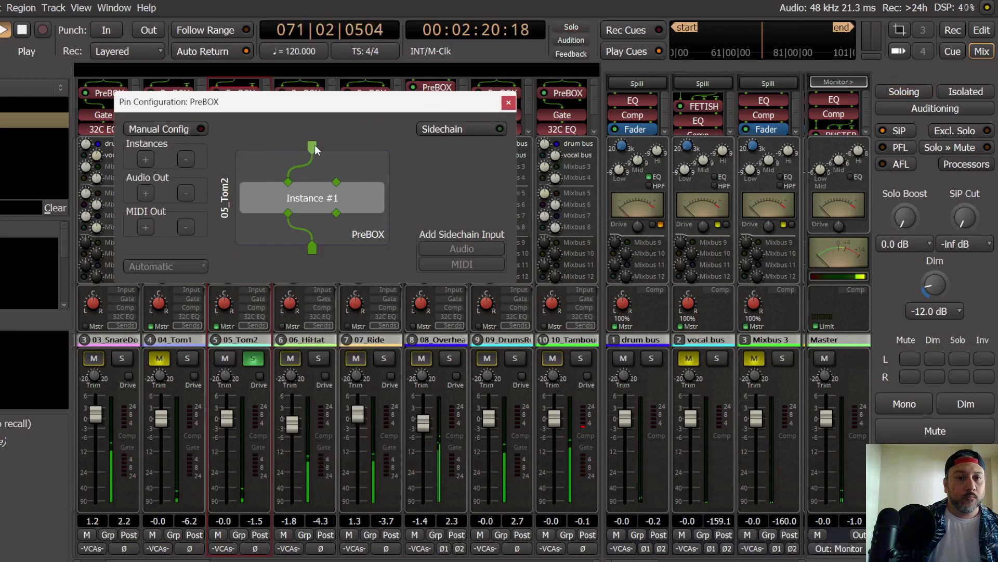
click(509, 101)
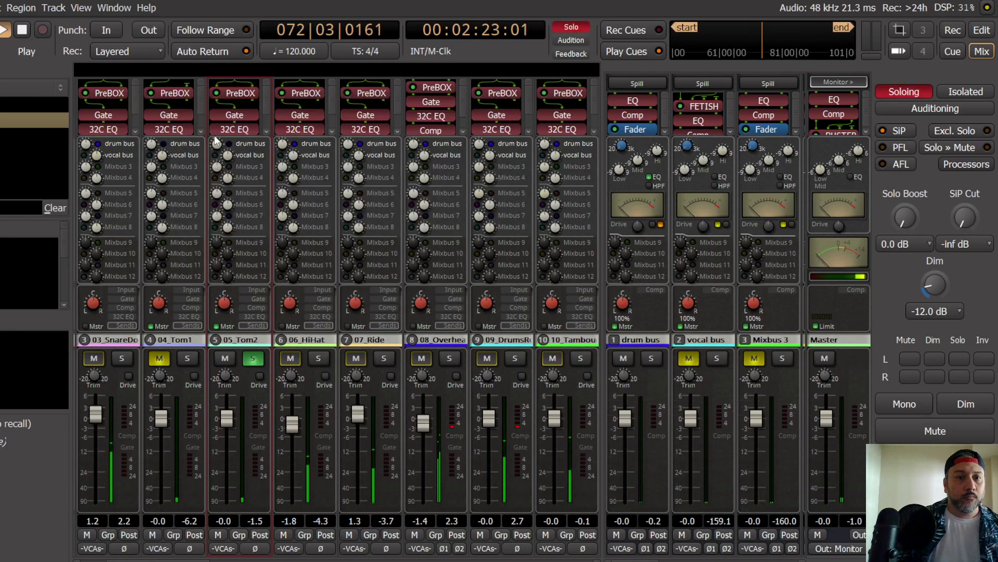
Step: Set 05_Tom2's PreBOX to New-81 and its input to 5.7 dB with AGC off, re-enabling AGC before closing the plugin
double_click(240, 93)
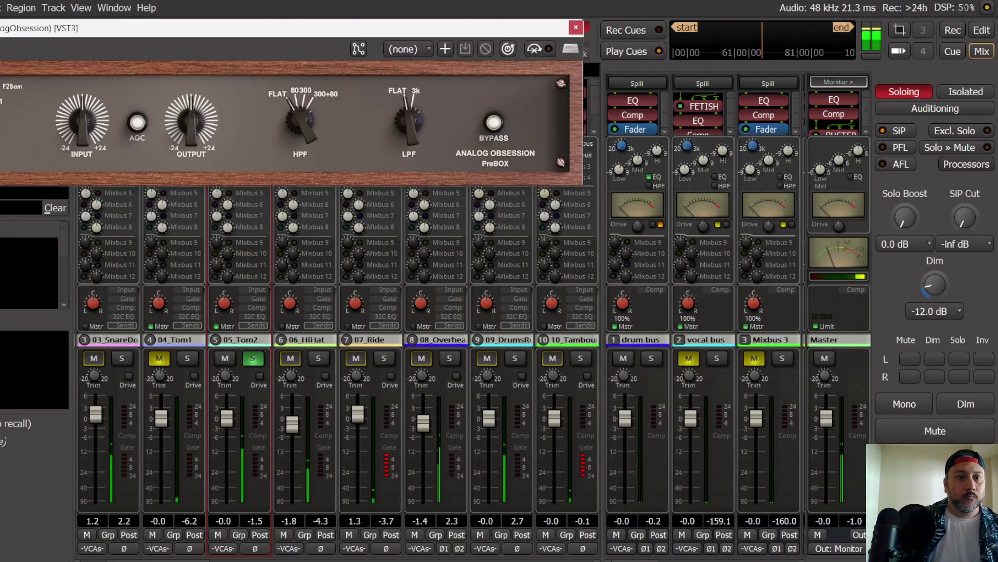
click(144, 123)
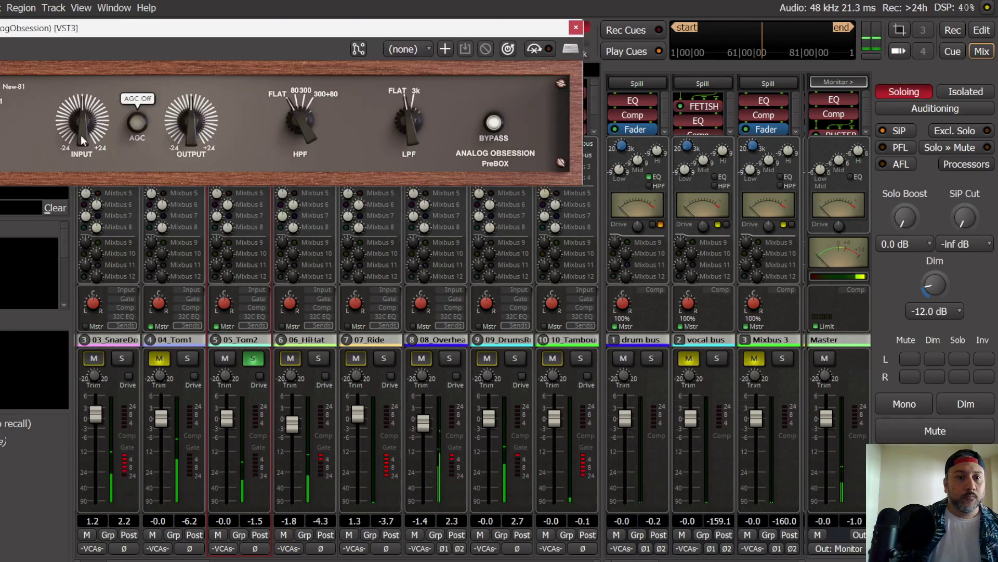
drag(84, 127, 94, 107)
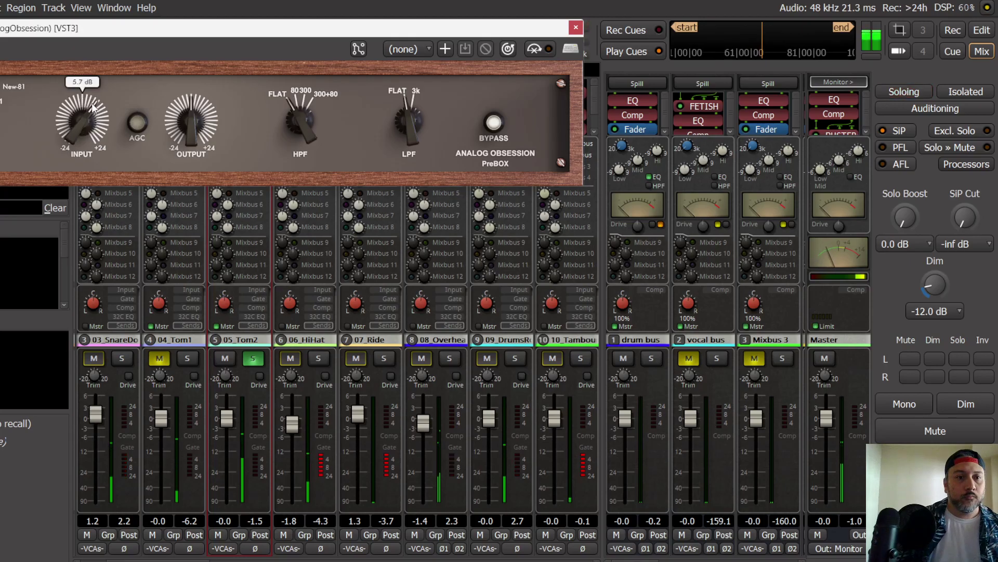
click(137, 122)
click(576, 28)
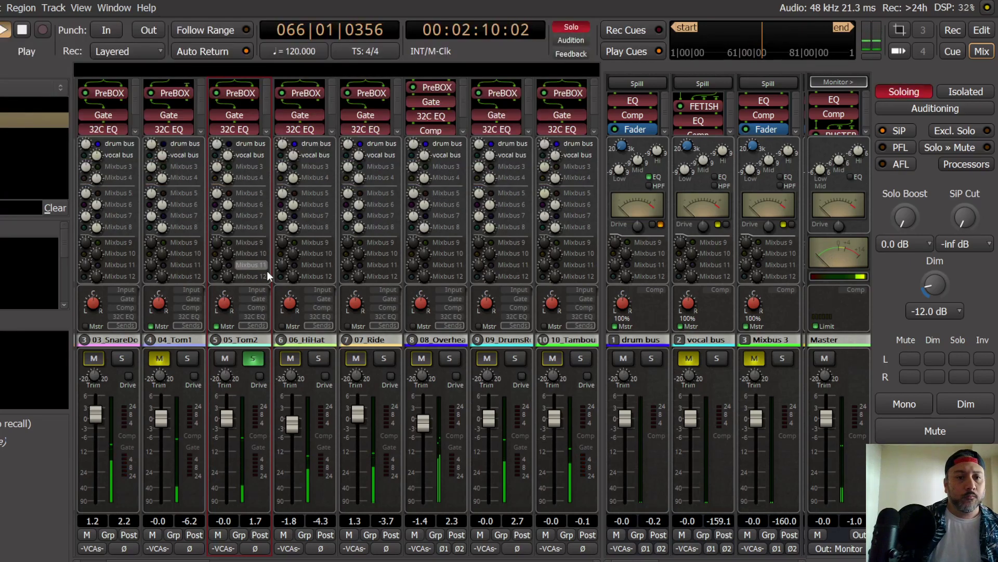
Step: Enable the gate and compressor on 05_Tom2 and lower the compressor threshold to -15 dB
click(261, 299)
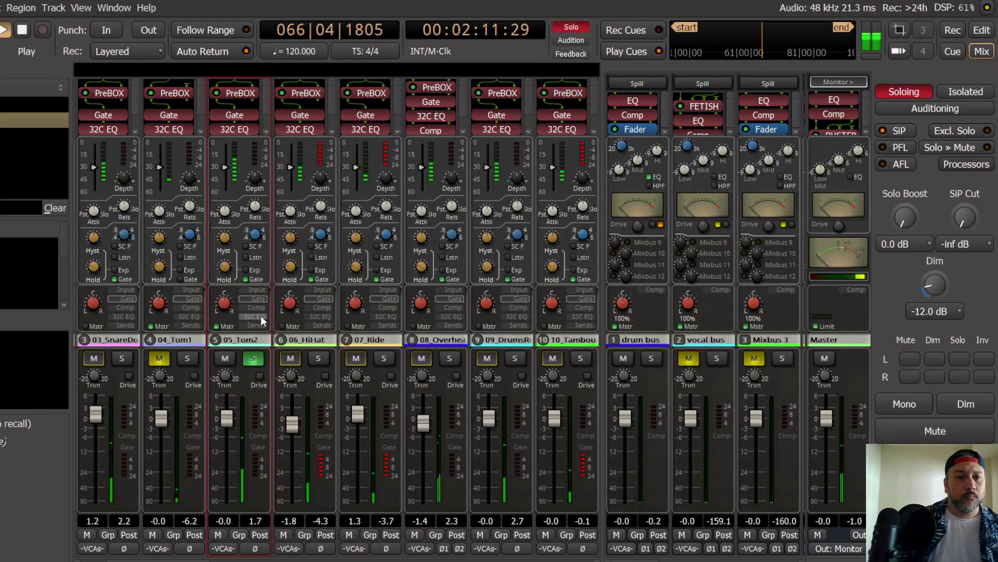
click(258, 308)
mouse_move(226, 166)
drag(227, 166, 225, 174)
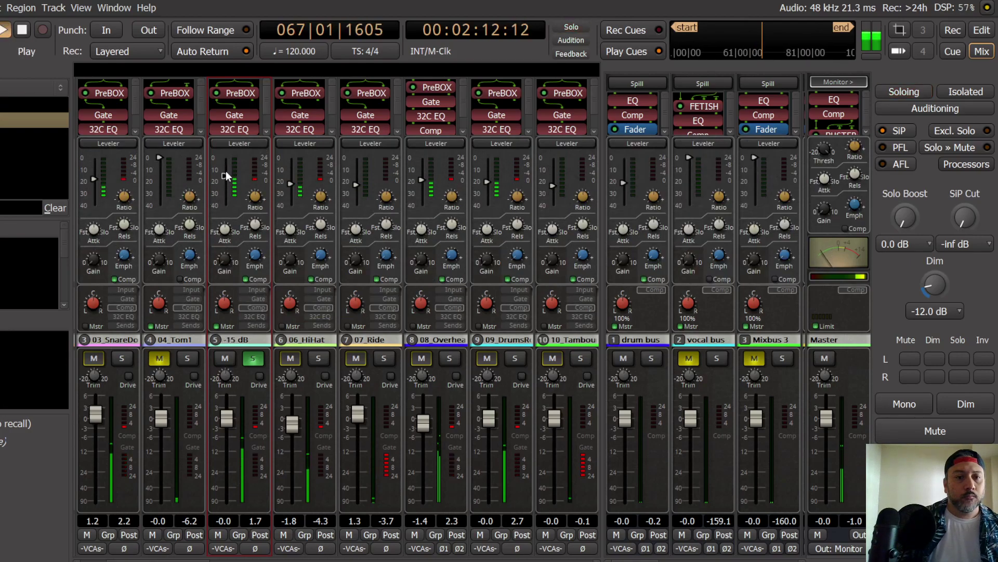
Step: Enable the channel EQ on 05_Tom2 and boost its low band by about 1.3 dB around 86 Hz
click(262, 318)
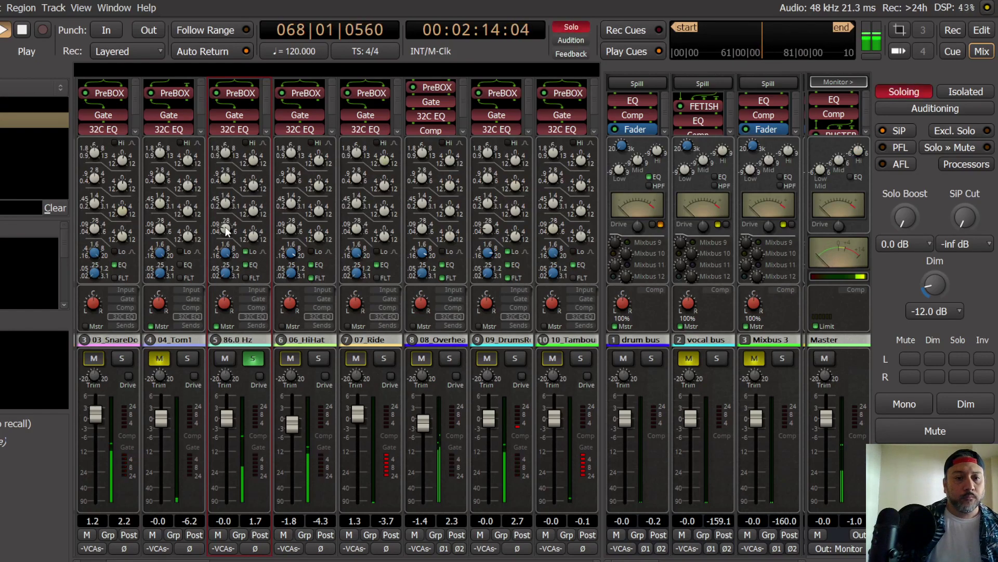
scroll(226, 231, up, 2)
scroll(255, 234, up, 2)
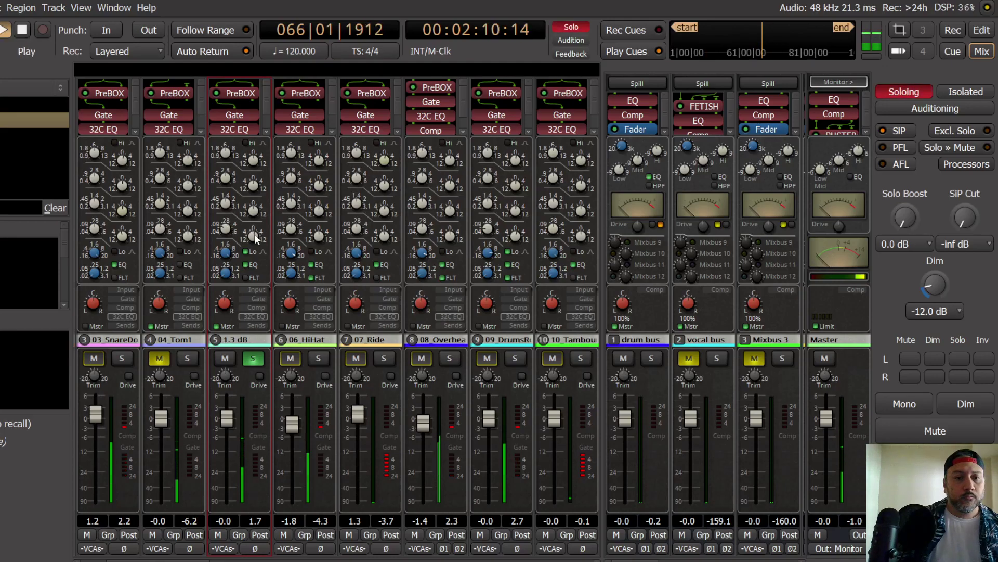
scroll(255, 191, down, 2)
Step: Route 05_Tom2 to the drum bus instead of the master and set its fader to -0.3 dB against the unsoloed mix in dimmed mono
click(262, 323)
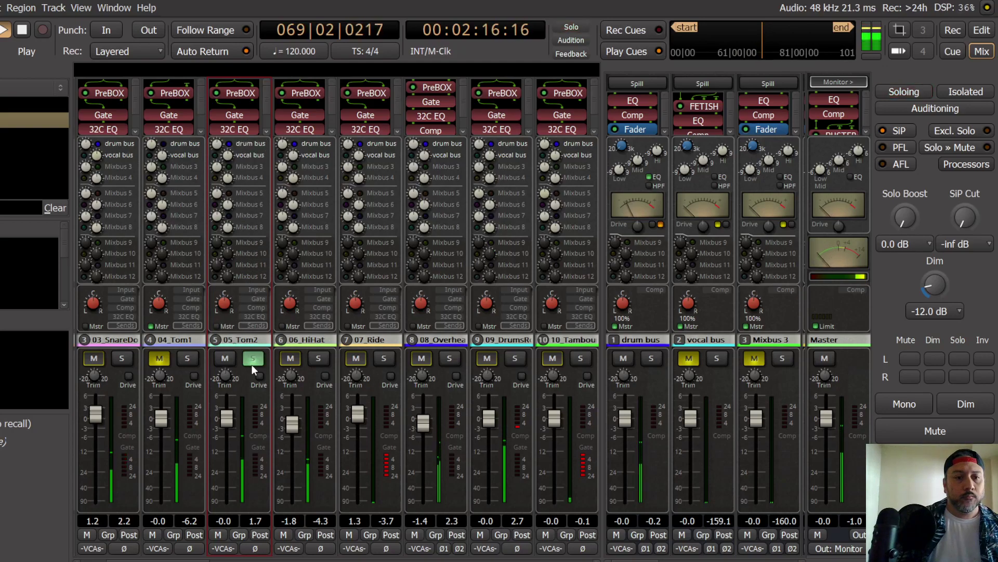
click(907, 405)
click(944, 408)
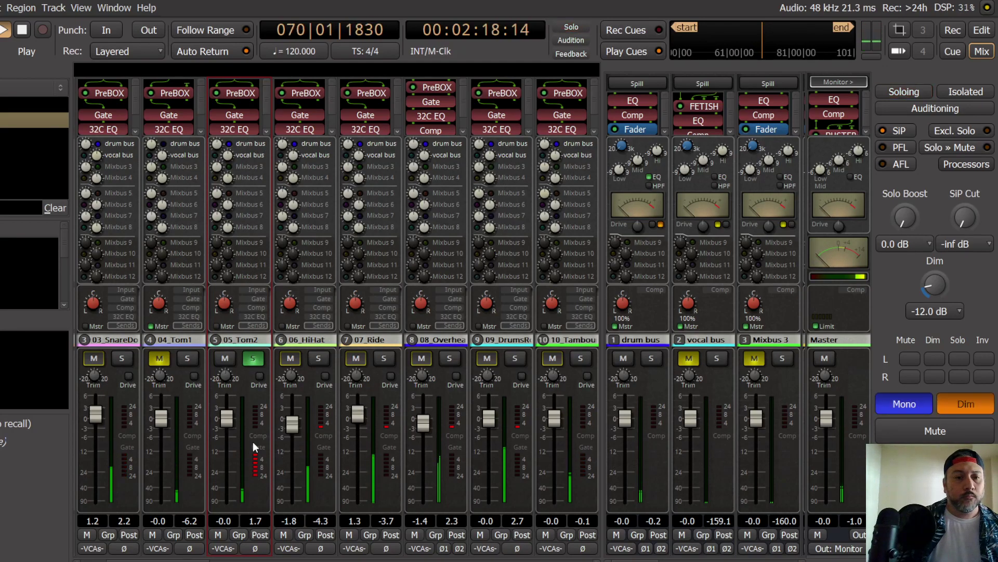
click(252, 359)
mouse_move(228, 423)
mouse_down()
mouse_move(227, 431)
mouse_move(230, 423)
mouse_up()
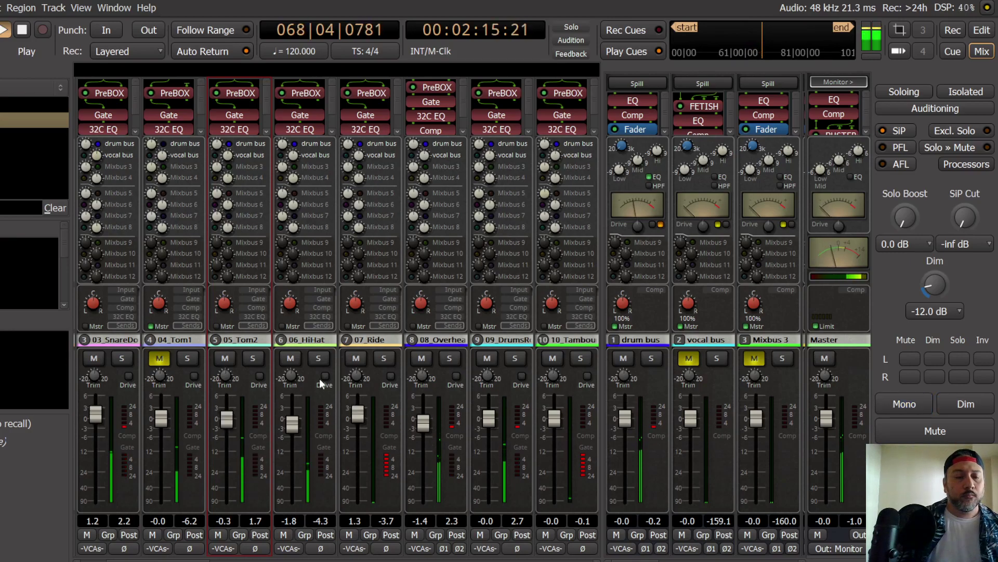
Step: Save the session and replay the drums from bar 66 in the editor to find the first tom's hits
click(0, 8)
click(0, 86)
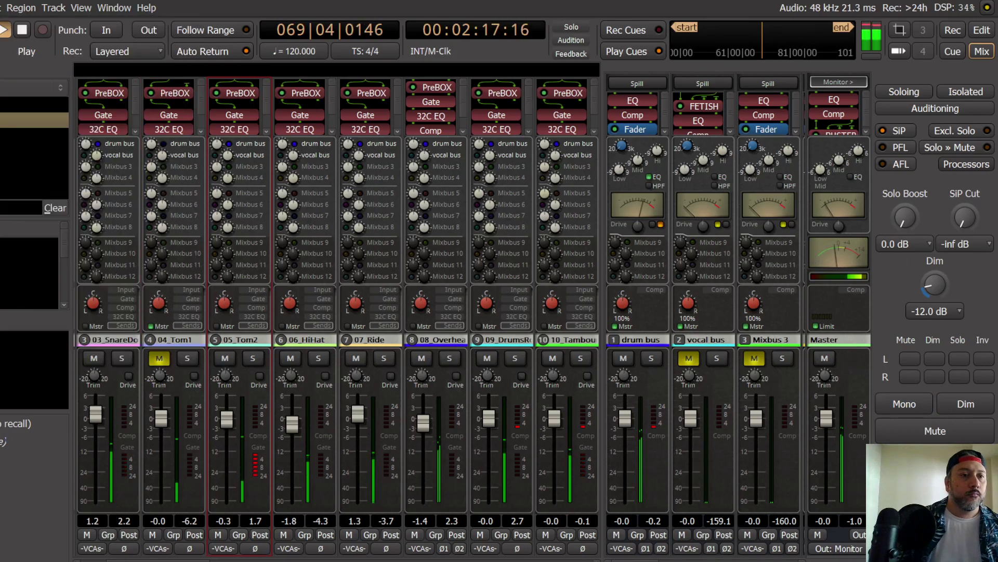
key(alt+e)
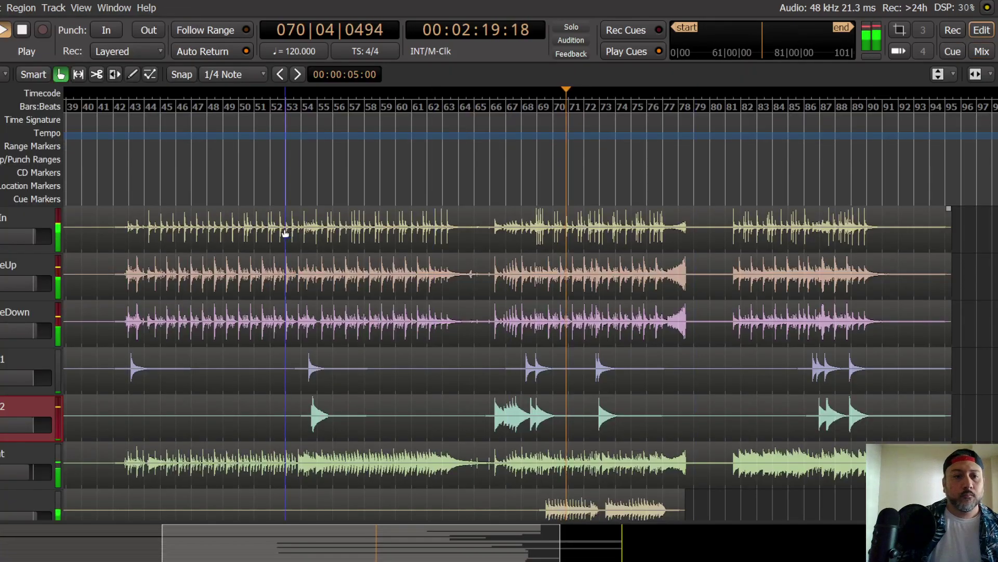
key(Left)
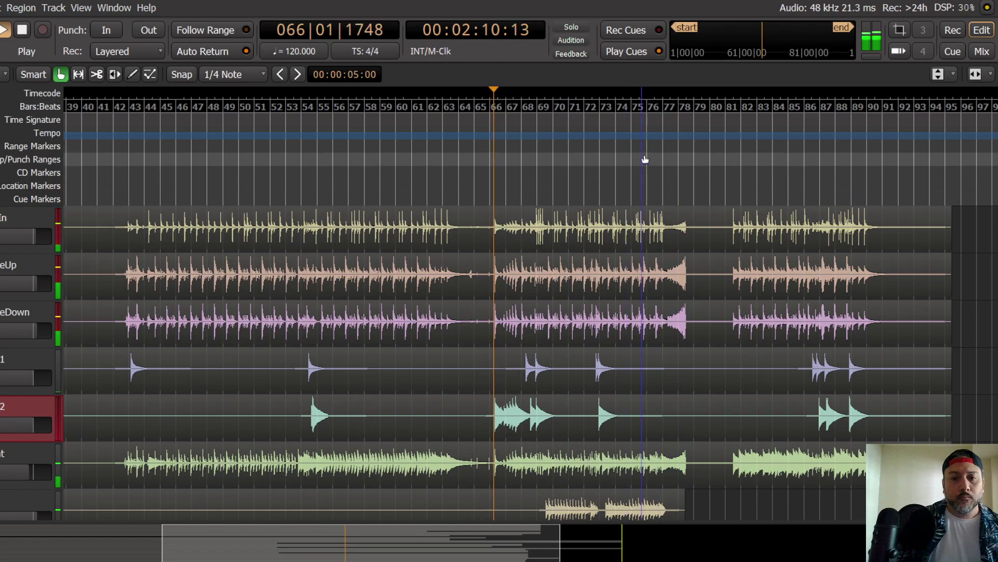
Step: Unmute and solo 04_Tom1 in the mixer and connect its mono input to both PreBOX inputs in the pin configuration
key(alt+m)
click(159, 359)
click(188, 358)
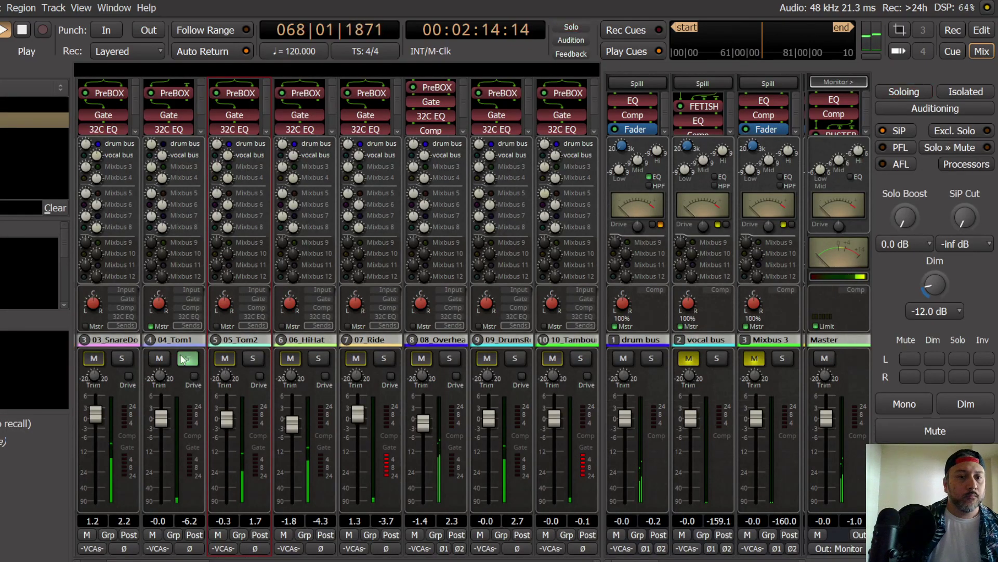
right_click(173, 90)
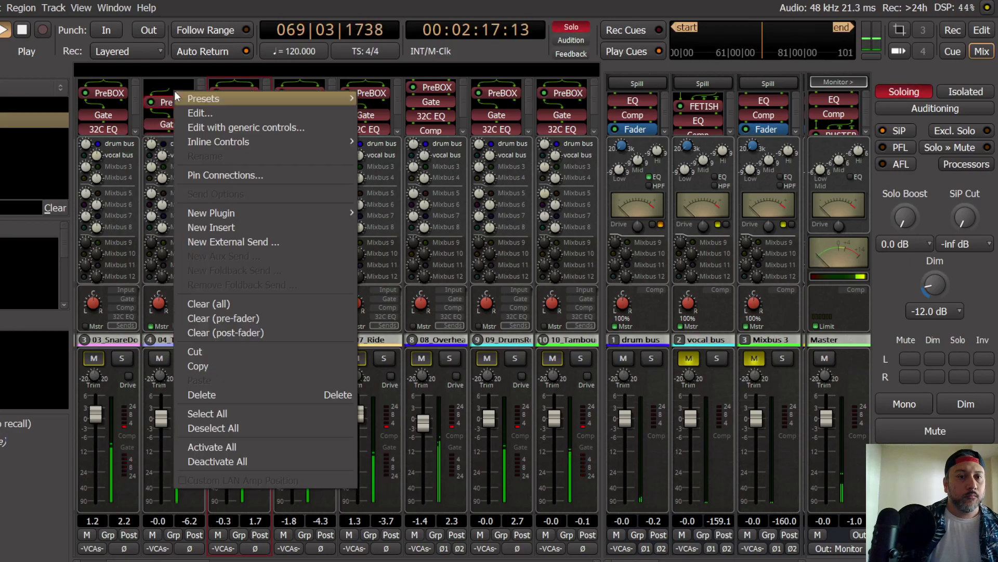
click(232, 174)
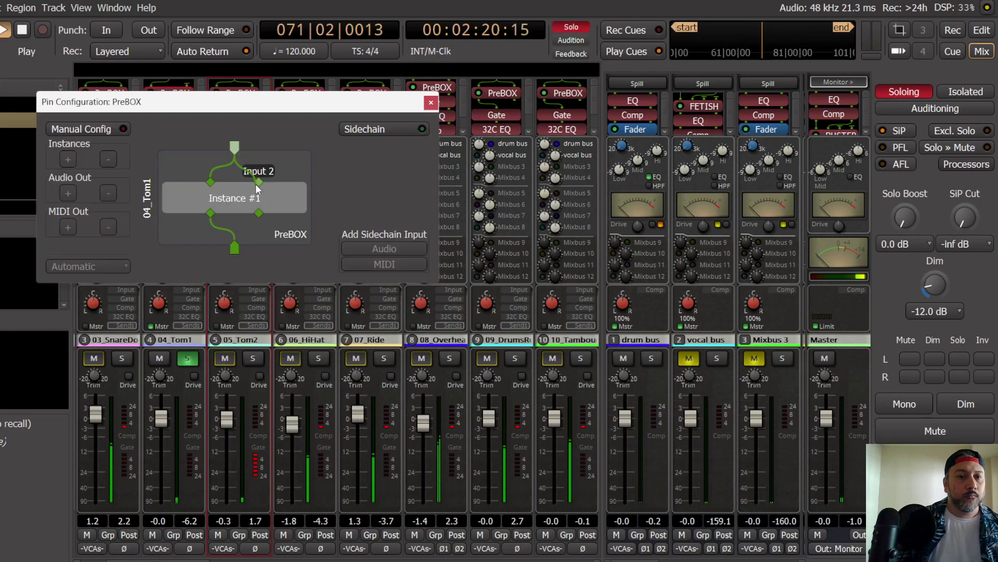
click(431, 102)
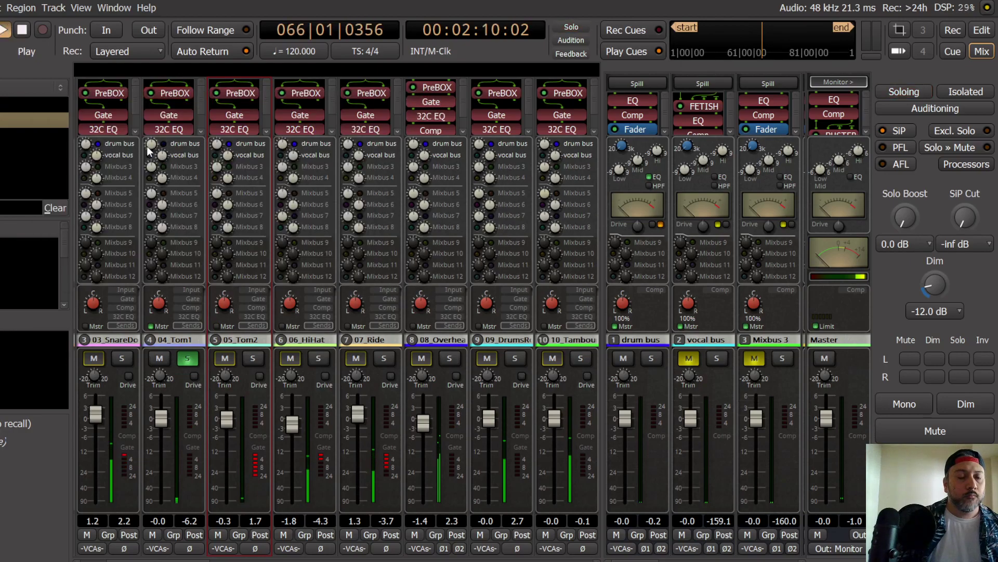
Step: Set 04_Tom1's PreBOX to New-81 and its input to 9.2 dB with AGC off, re-enabling AGC before closing the plugin
double_click(177, 94)
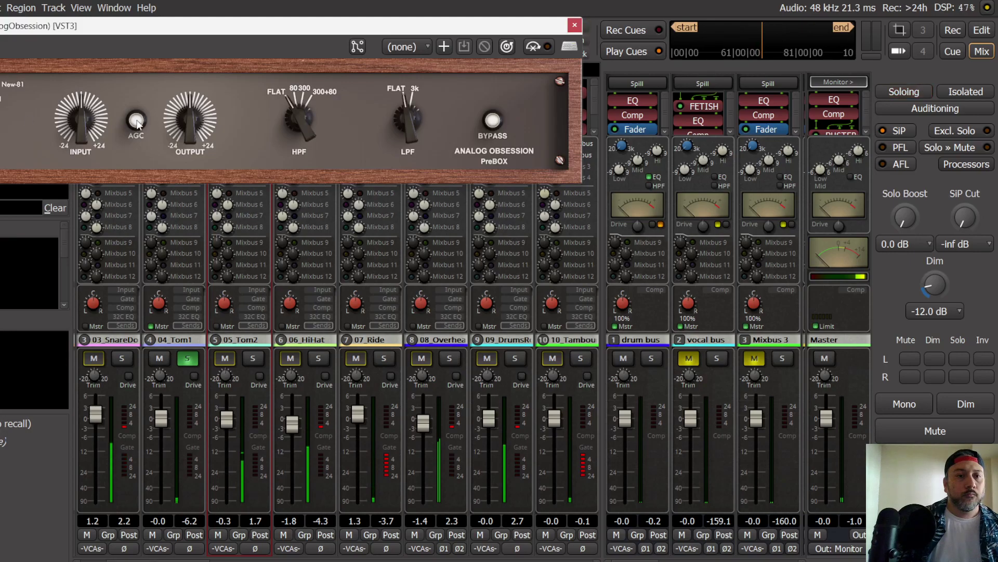
drag(80, 135, 87, 87)
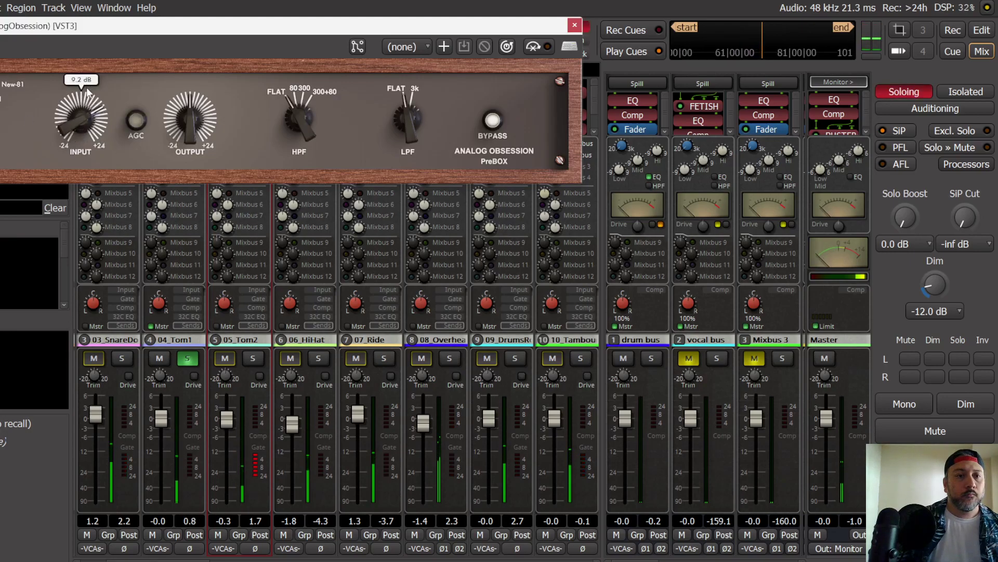
click(137, 122)
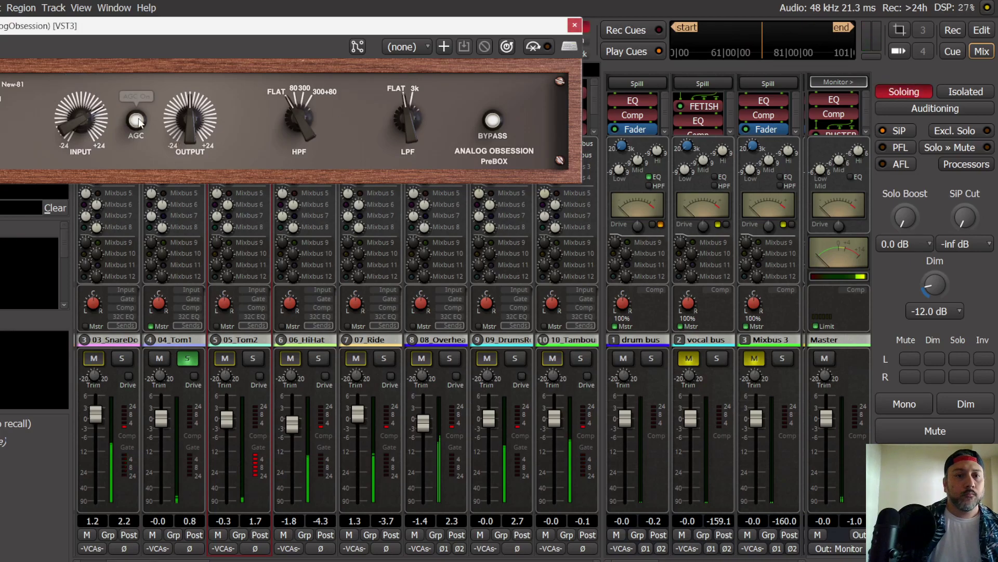
click(576, 25)
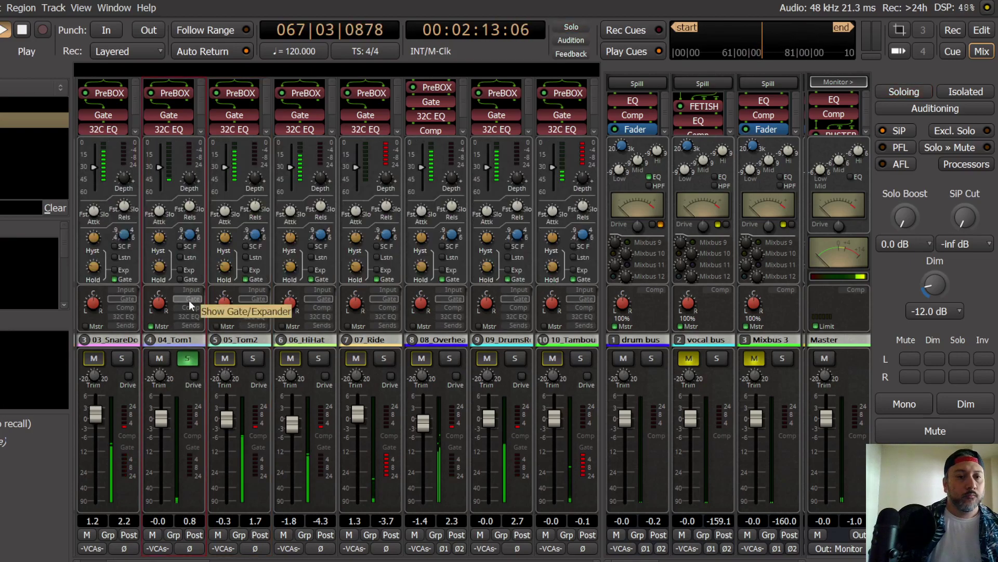
Step: Enable the gate and compressor on 04_Tom1 and lower the compressor threshold to slightly below -20 dB
click(192, 308)
drag(160, 159, 161, 174)
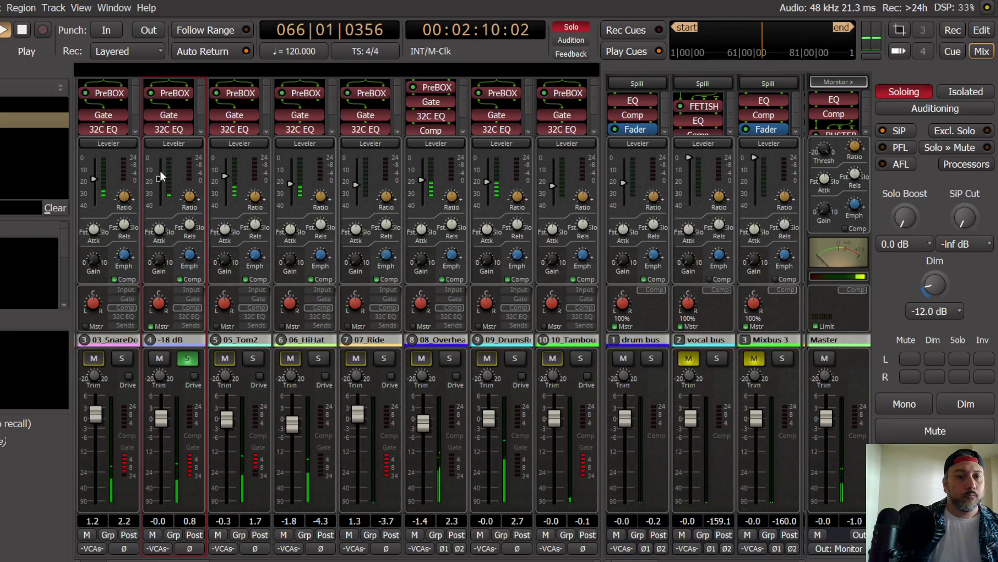
scroll(160, 171, down, 3)
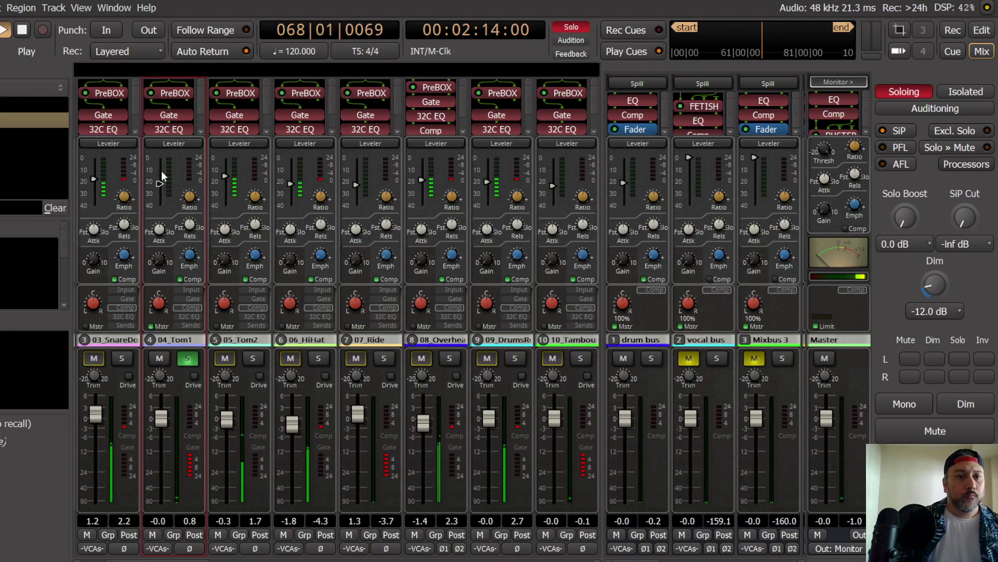
Step: Enable the channel EQ on 04_Tom1 and boost its low band by 1.3 dB around 78 Hz
click(191, 316)
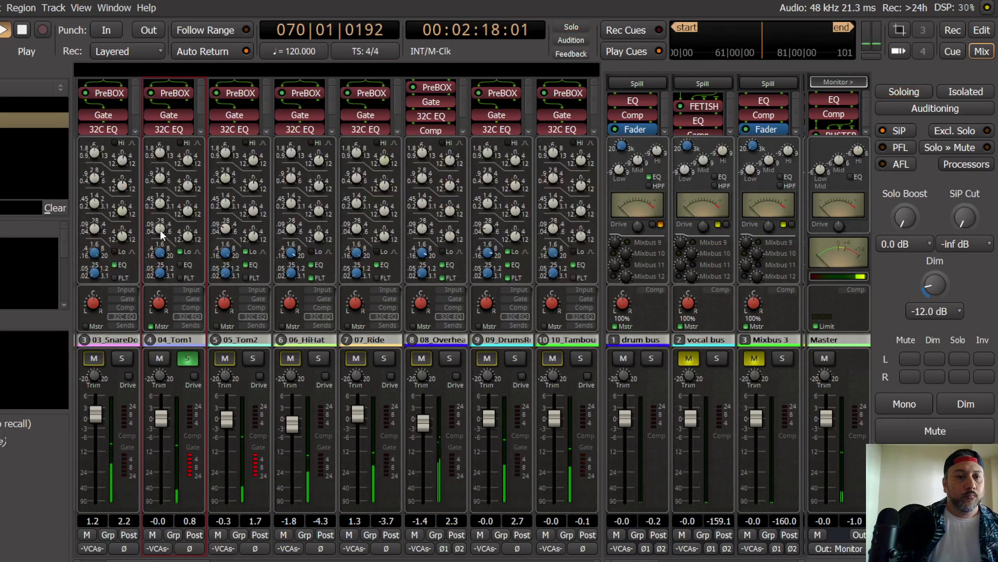
scroll(160, 228, down, 4)
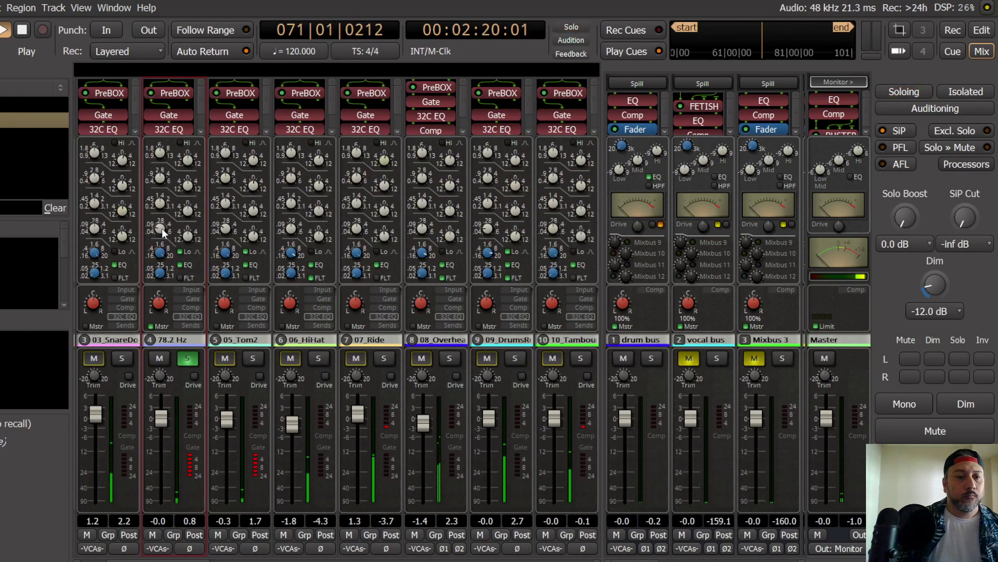
scroll(161, 229, up, 1)
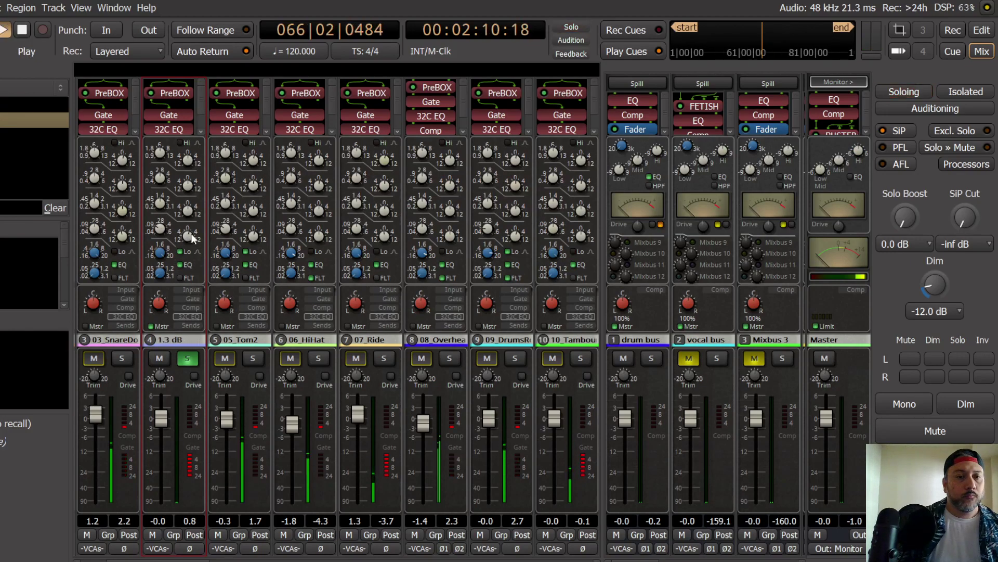
Step: Route 04_Tom1 to the drum bus instead of the master and take it out of solo
click(195, 326)
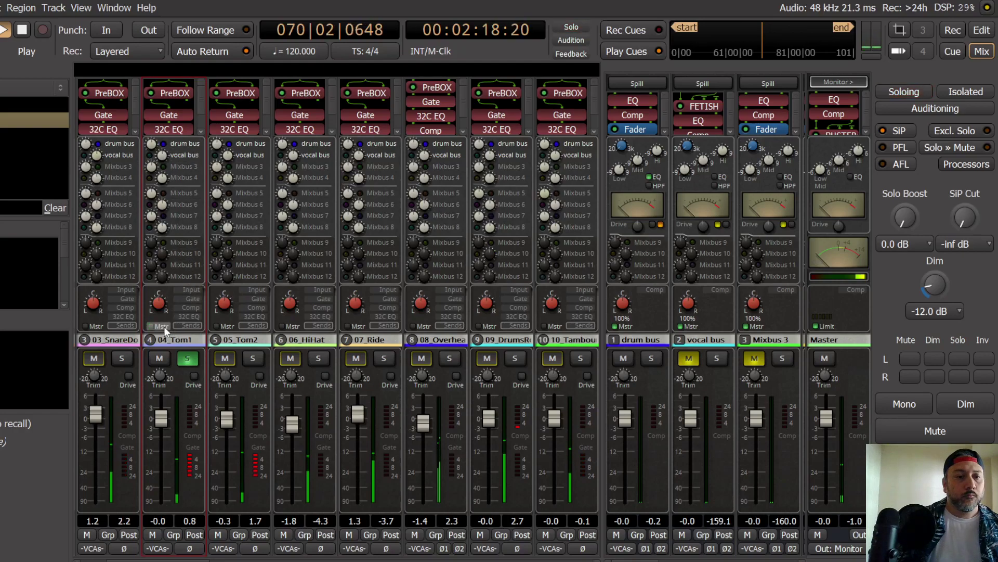
click(188, 358)
Step: Raise 04_Tom1's fader to 0.9 dB while monitoring in dimmed mono, and restore normal monitoring
click(914, 403)
click(967, 403)
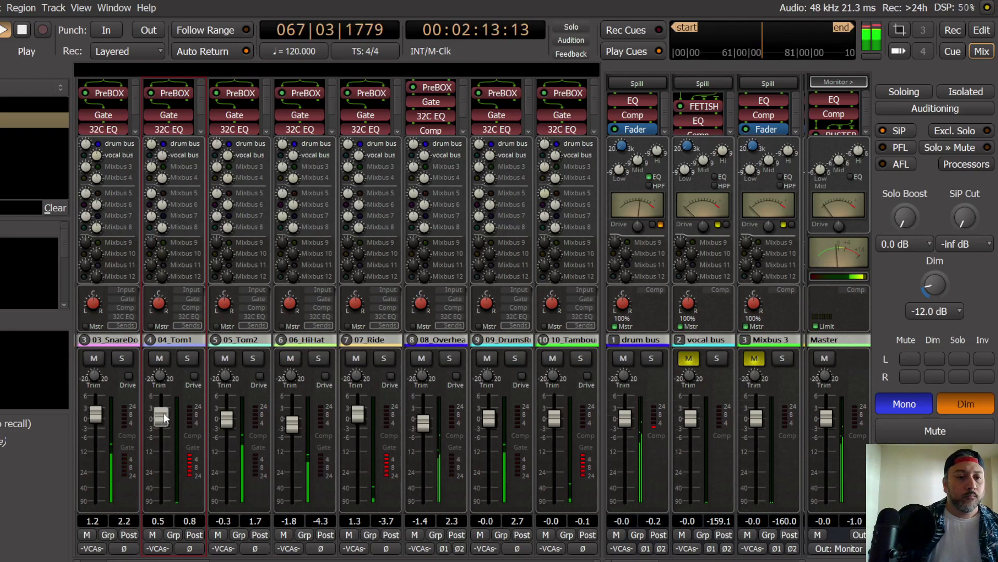
drag(165, 413, 165, 410)
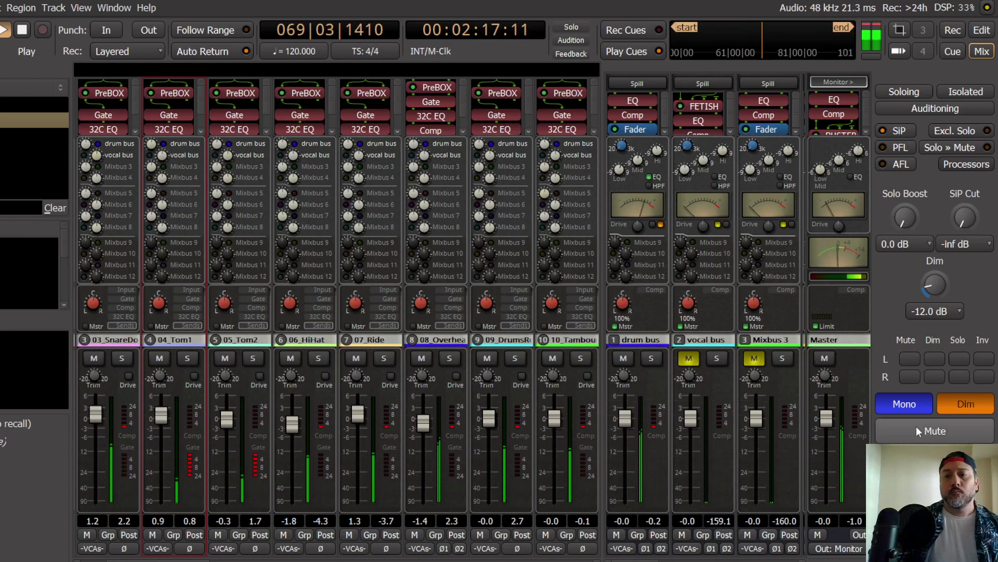
click(967, 404)
click(905, 403)
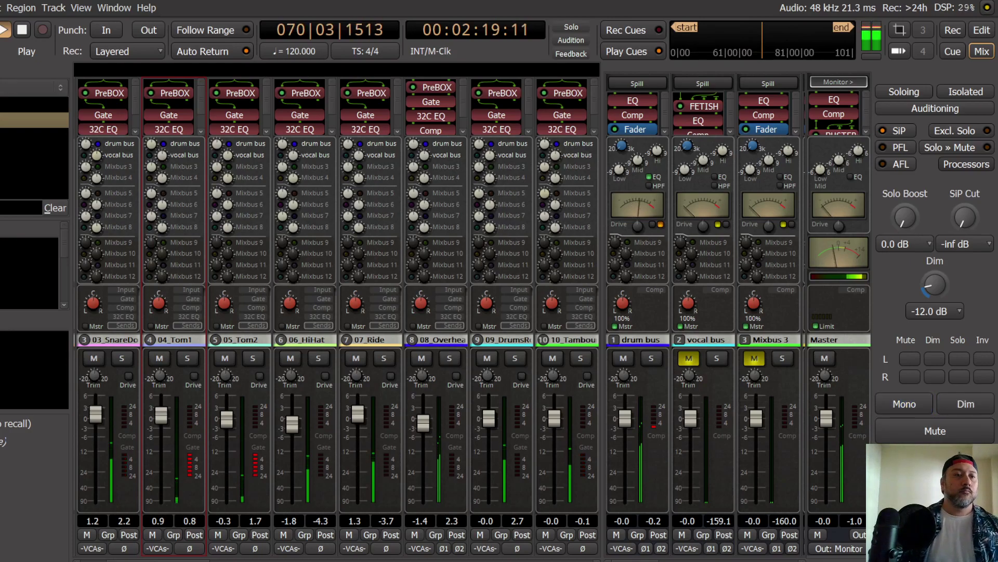
key(alt+s)
key(Escape)
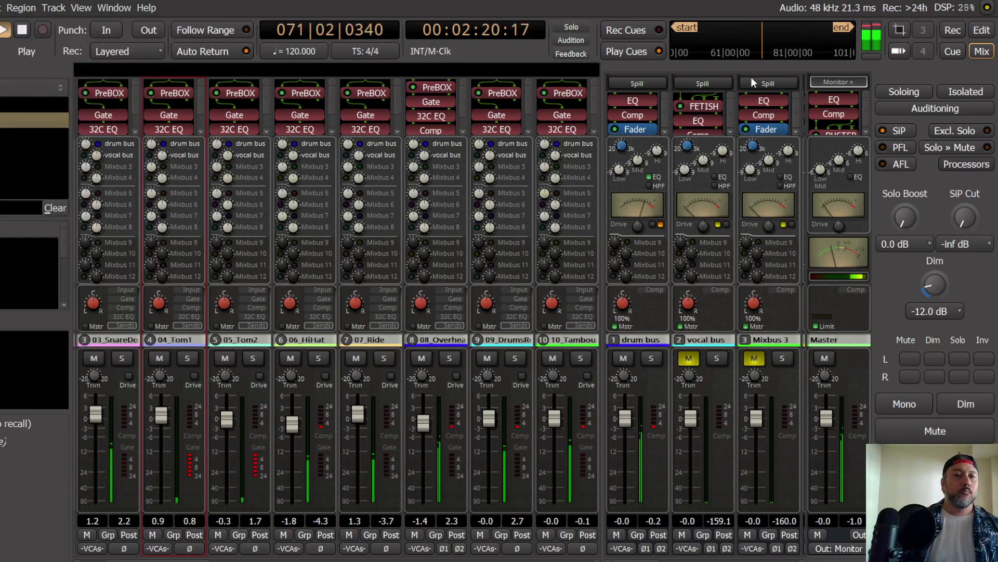
Step: Look through the tracks in the editor to find which part to mix next
click(982, 29)
scroll(7, 362, down, 5)
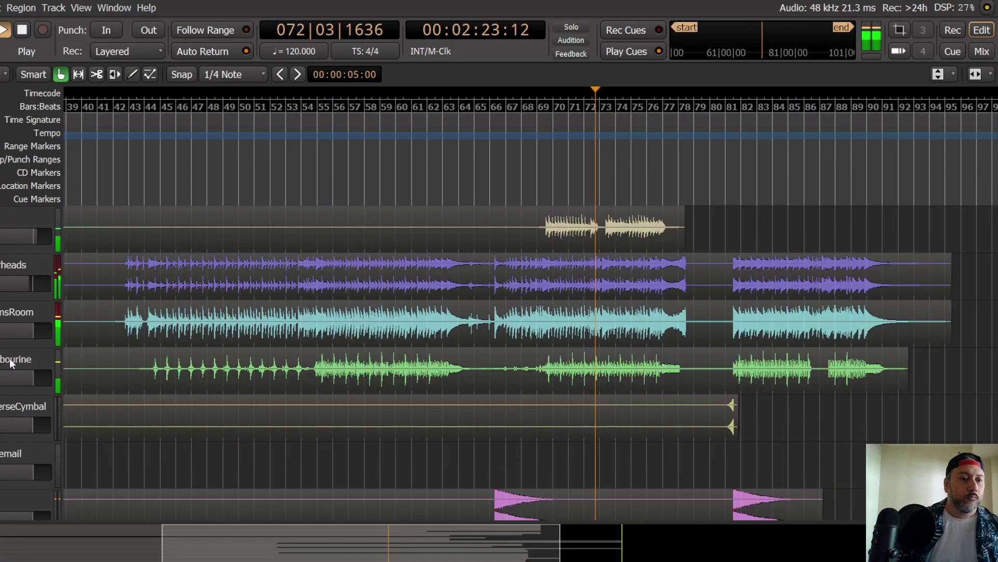
scroll(7, 360, down, 3)
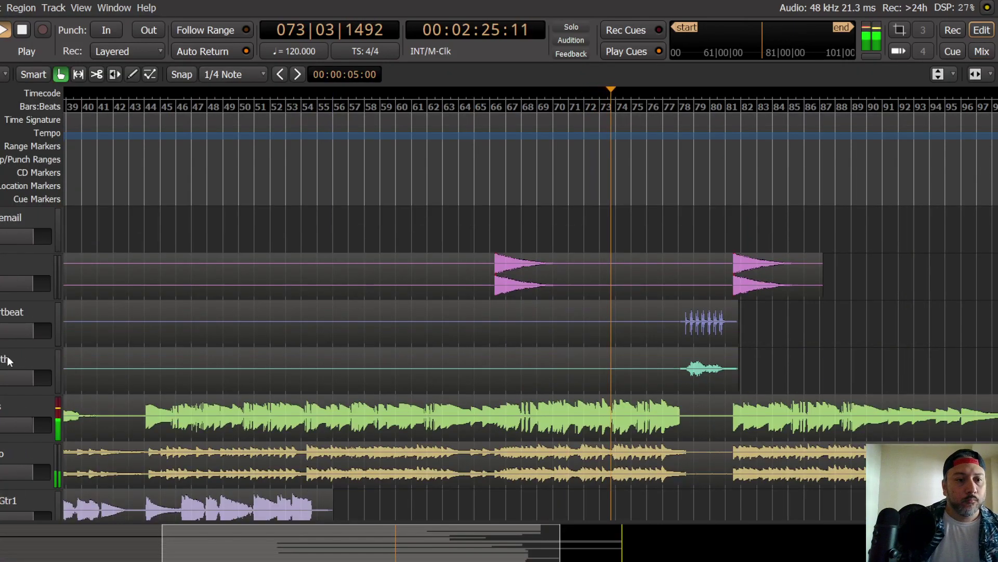
scroll(6, 358, down, 4)
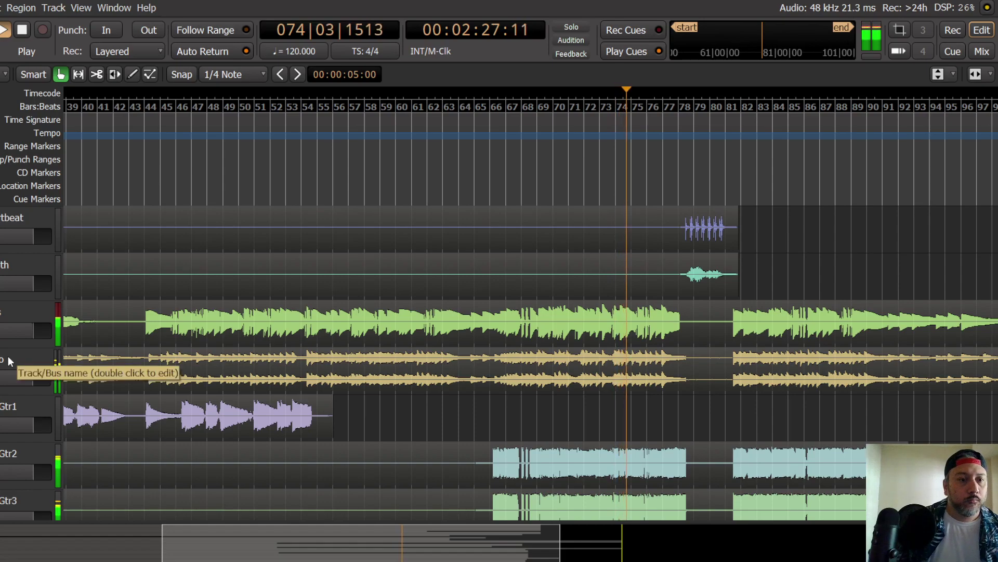
scroll(9, 358, down, 2)
scroll(10, 360, down, 9)
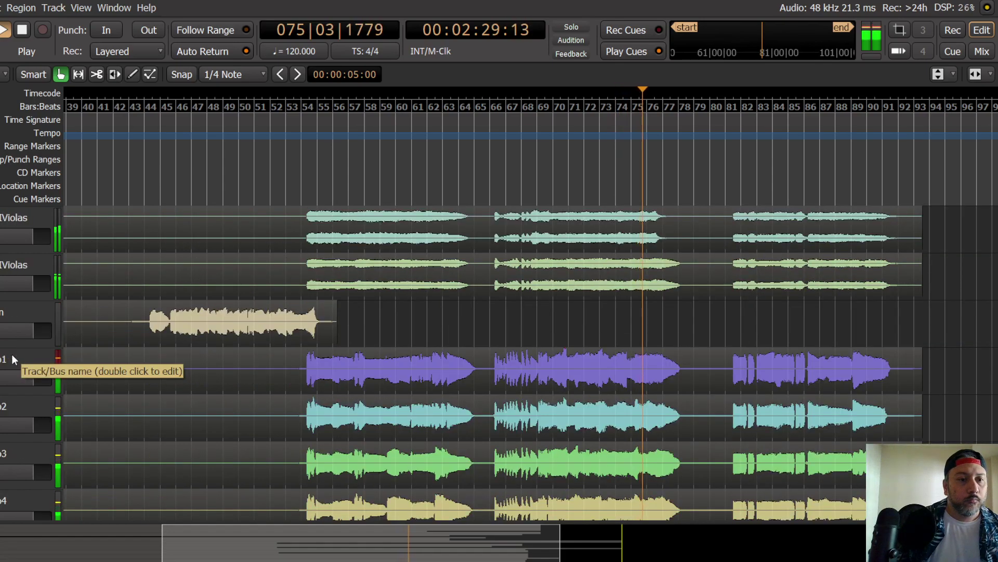
scroll(12, 354, down, 14)
scroll(16, 354, up, 9)
scroll(21, 356, up, 20)
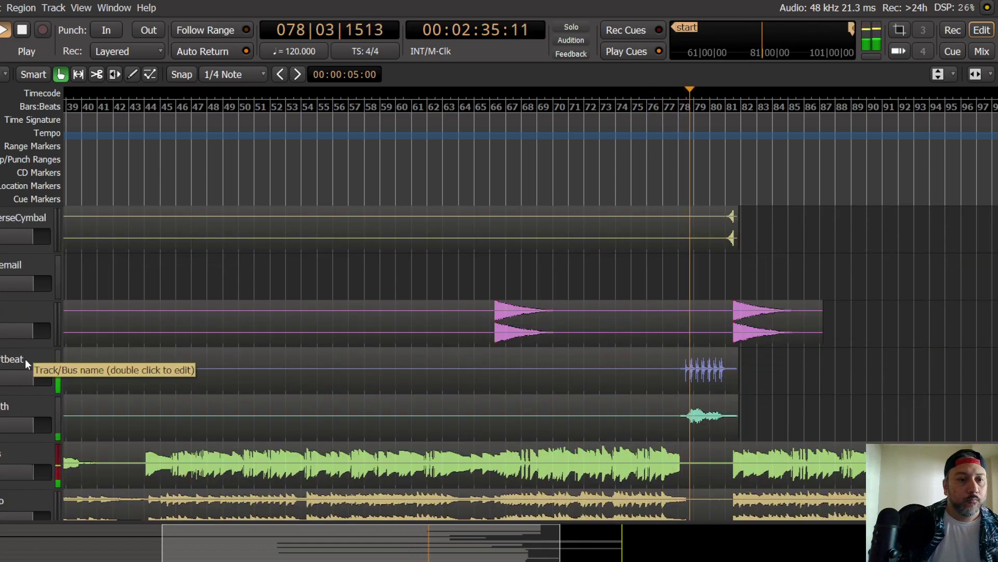
Step: Select the 14_Heartbeat track, play from bar 78 where its audio begins, and unmute it in the mixer
click(25, 358)
key(space)
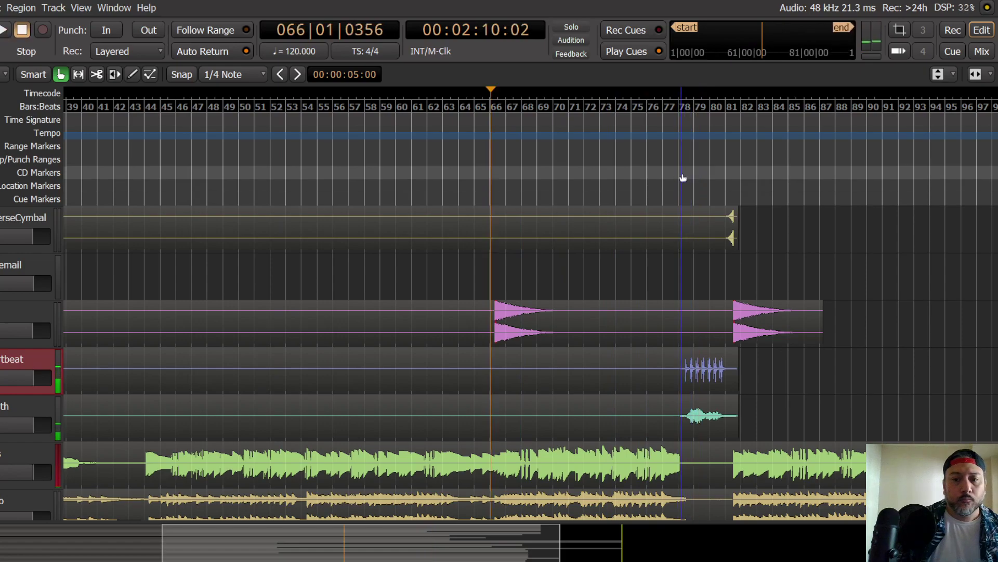
click(682, 177)
key(space)
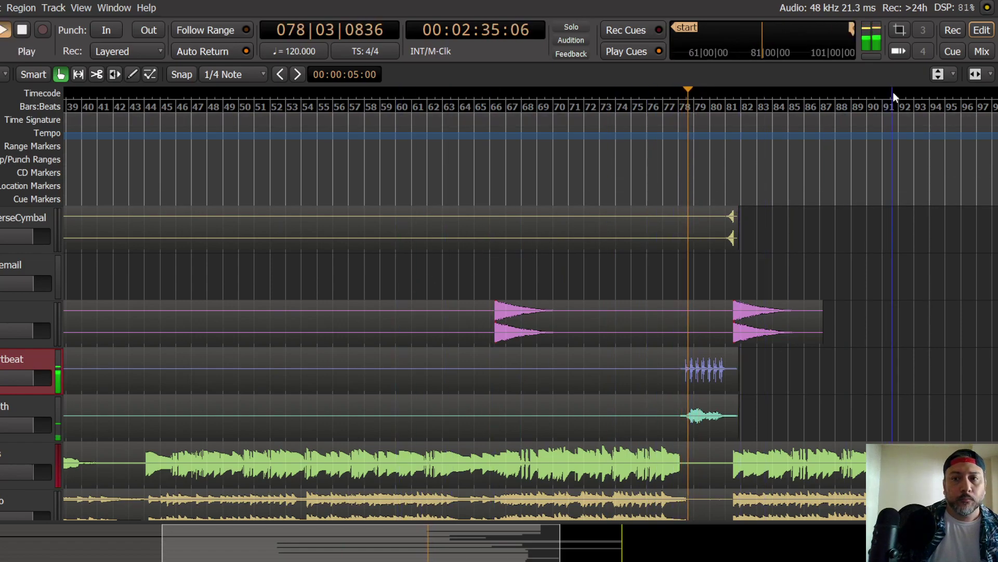
key(alt+m)
click(552, 358)
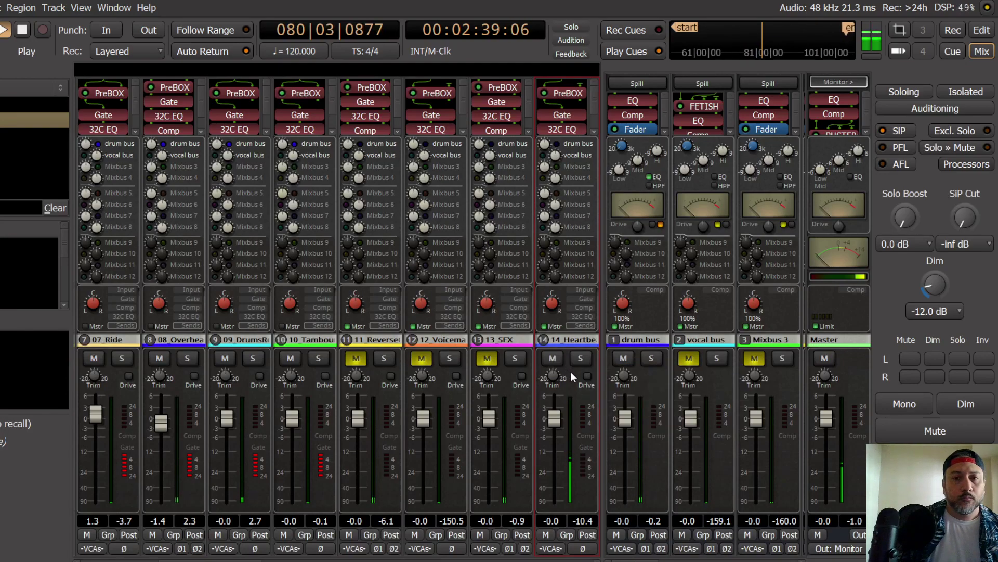
Step: Set the PreBOX model on 14_Heartbeat to New-81 and close the plugin
key(space)
double_click(568, 94)
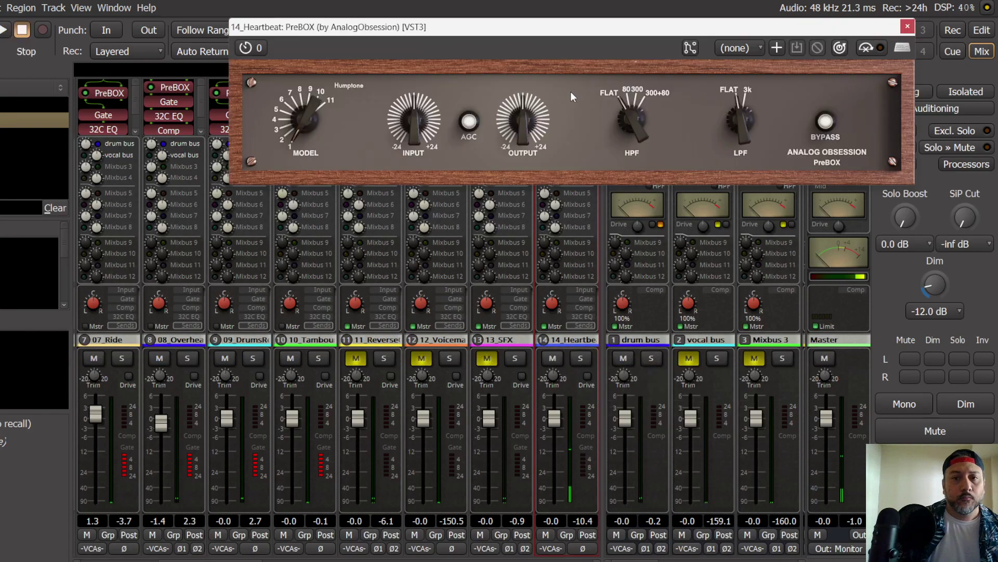
scroll(309, 114, down, 5)
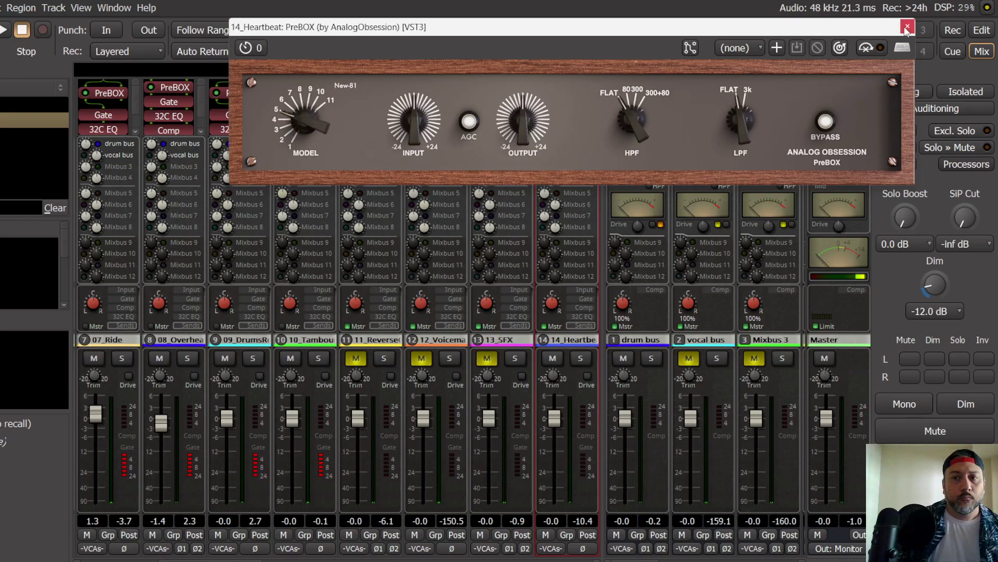
click(908, 27)
Step: Connect 14_Heartbeat's mono input to both PreBOX inputs in the pin configuration and resume playback
right_click(559, 92)
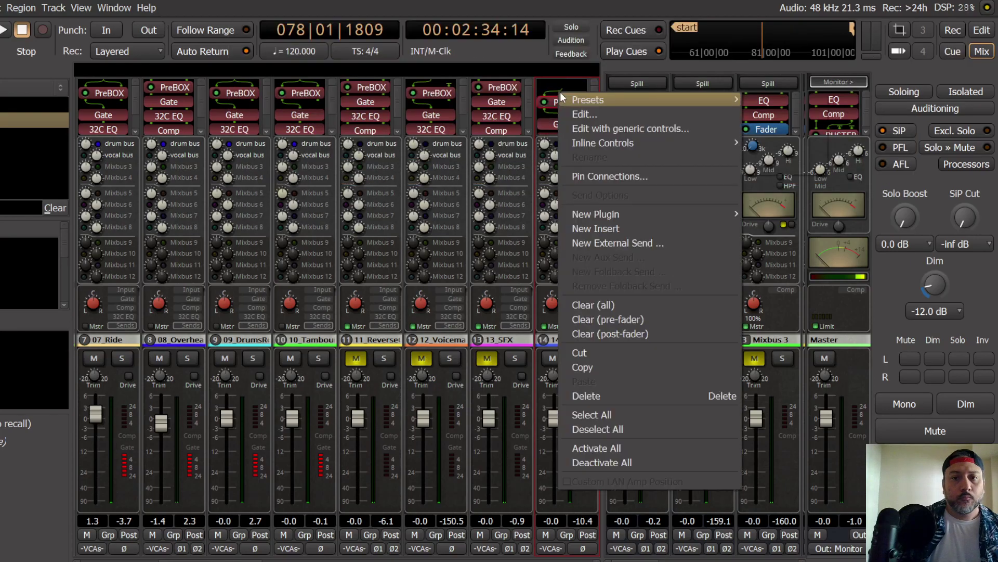
click(600, 174)
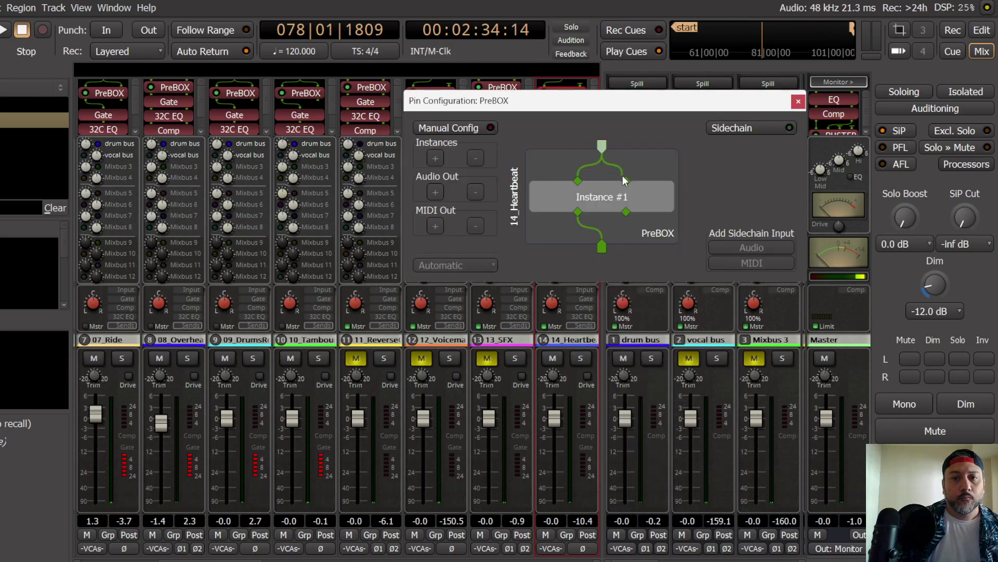
click(800, 102)
key(space)
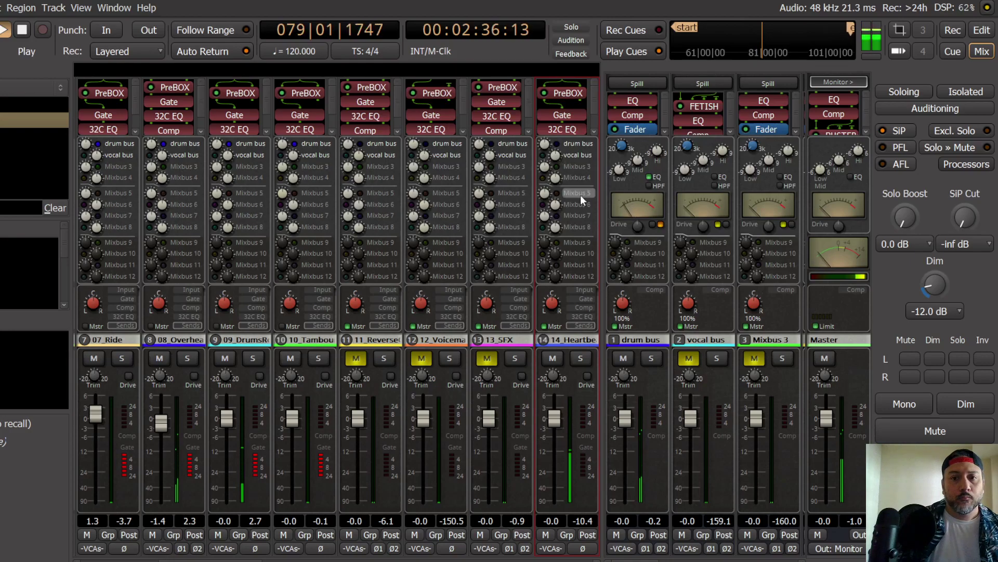
Step: Turn AGC off in 14_Heartbeat's PreBOX and raise its input to 8.5 dB
key(space)
double_click(563, 92)
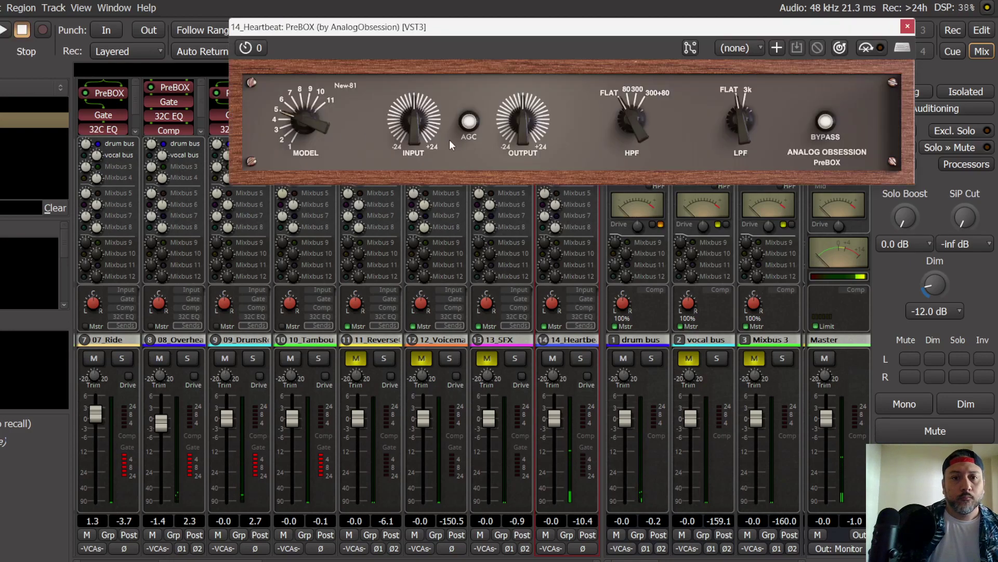
key(space)
mouse_move(416, 123)
drag(417, 111, 423, 89)
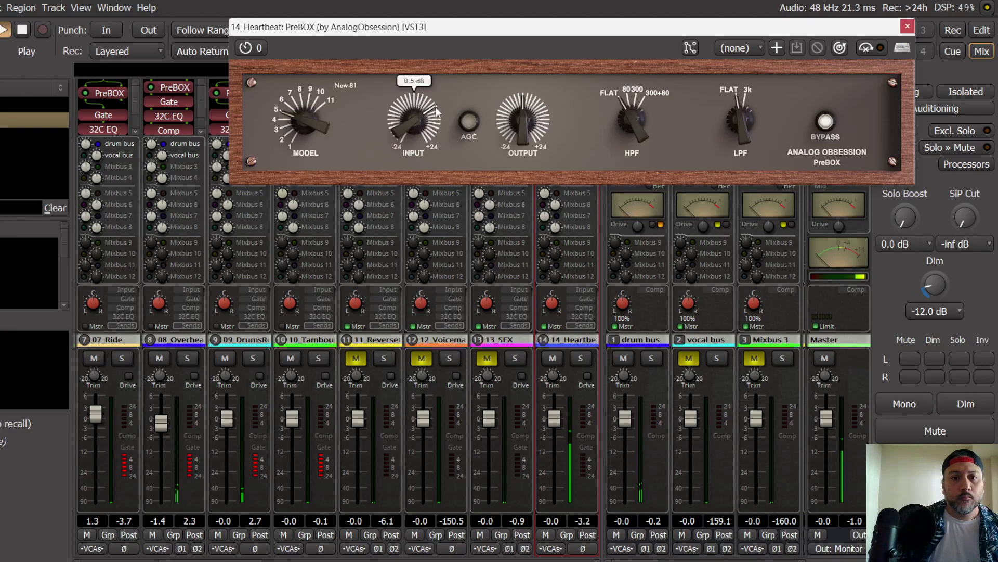
click(907, 26)
Step: Enable the gate and compressor on 14_Heartbeat and lower the compressor threshold to -20 dB
click(586, 299)
click(584, 279)
click(584, 307)
key(space)
scroll(551, 180, down, 5)
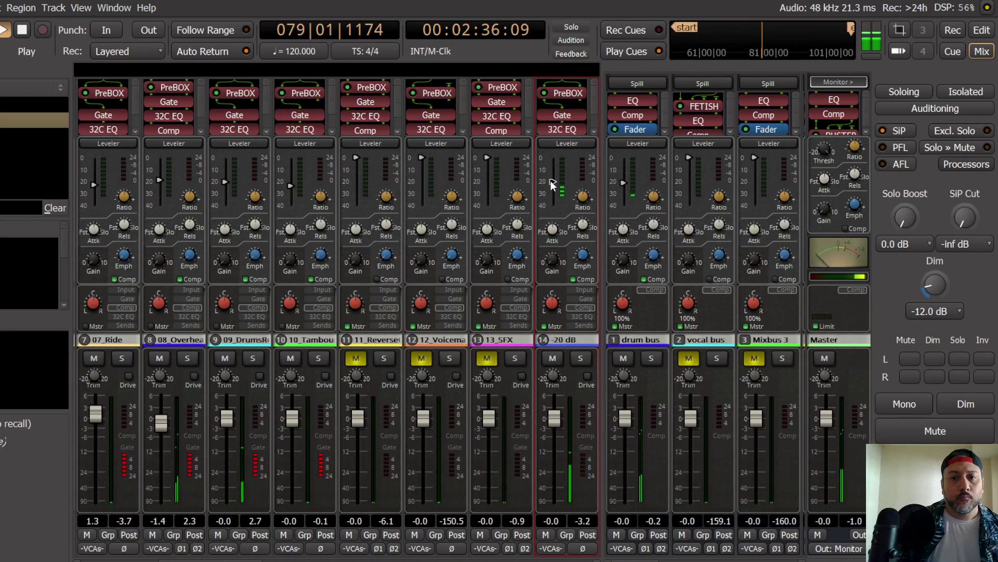
Step: Enable the channel EQ on 14_Heartbeat and tune its low band to 64.5 Hz
click(580, 316)
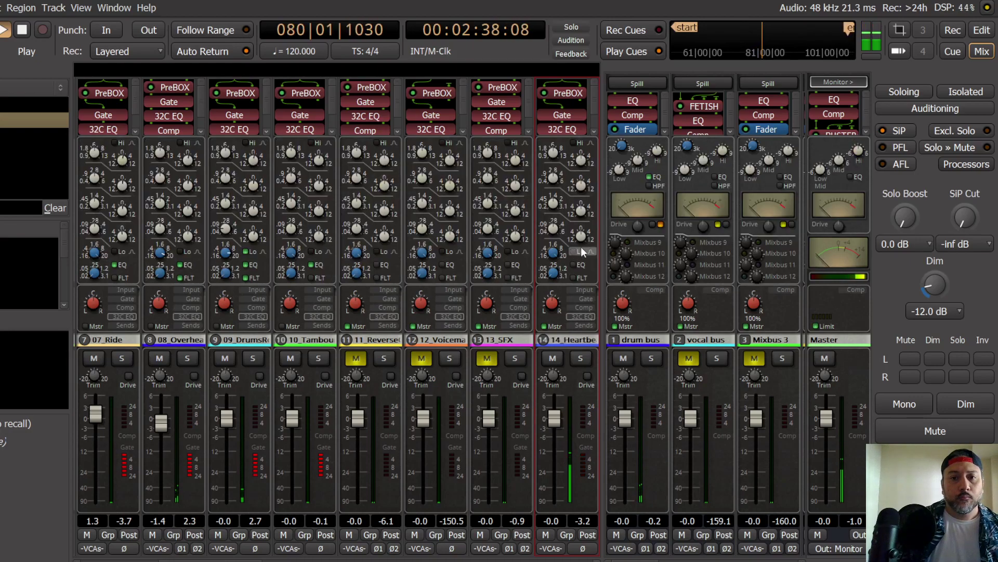
key(space)
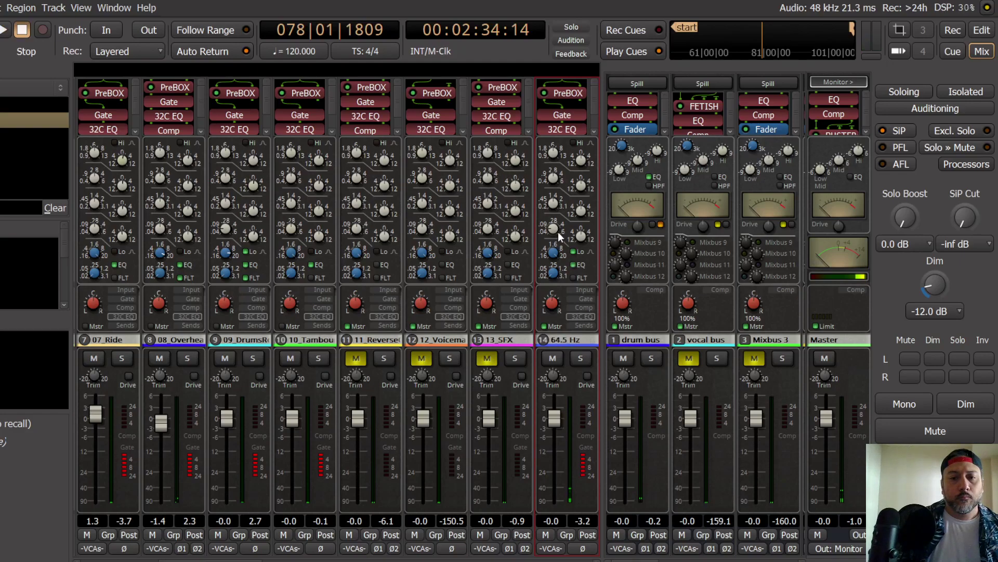
key(space)
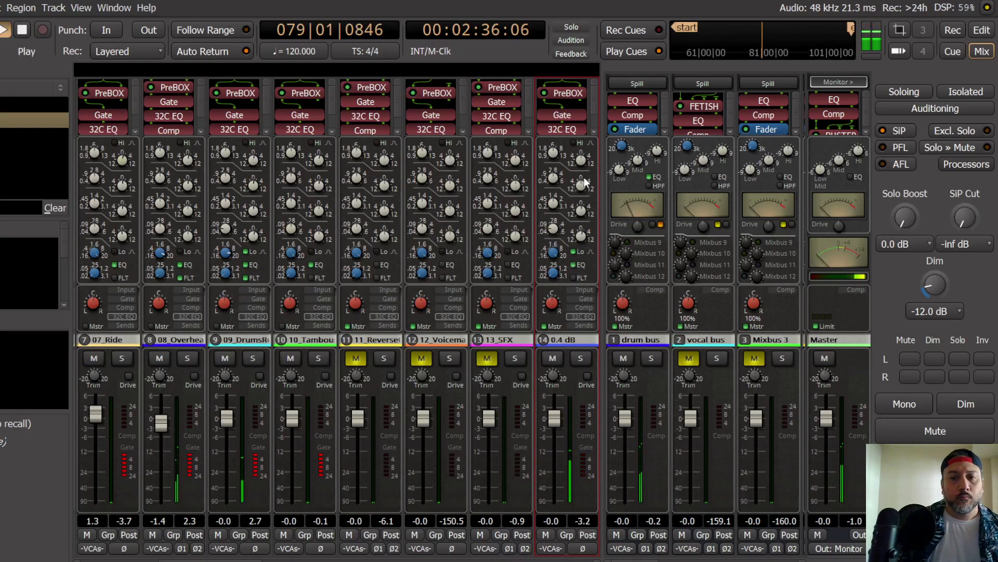
Step: Raise 14_Heartbeat's fader to 0.9 dB, checking it in temporary dimmed mono monitoring, and save the session
scroll(582, 183, up, 1)
scroll(571, 416, up, 2)
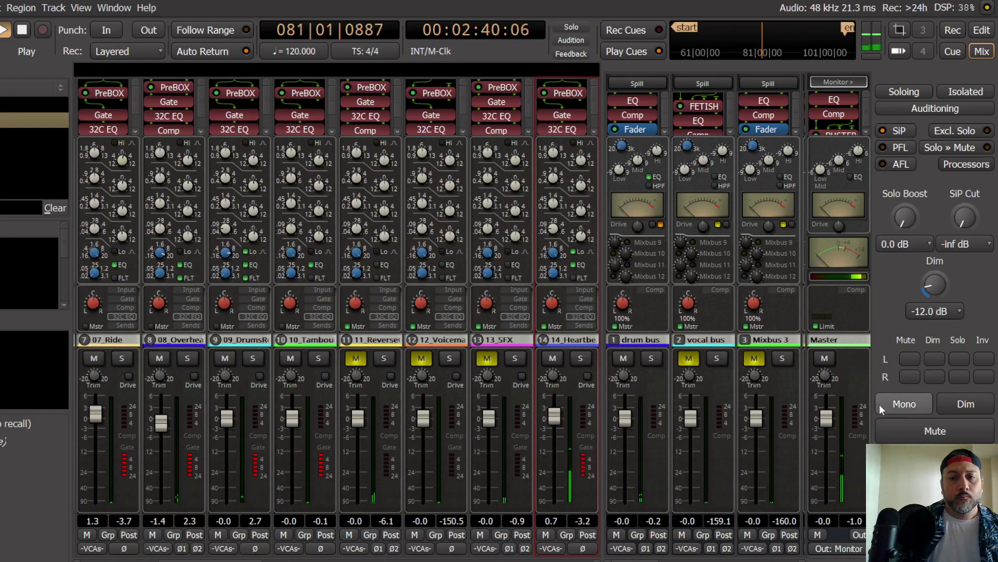
key(space)
click(905, 404)
click(966, 404)
key(space)
scroll(557, 419, up, 1)
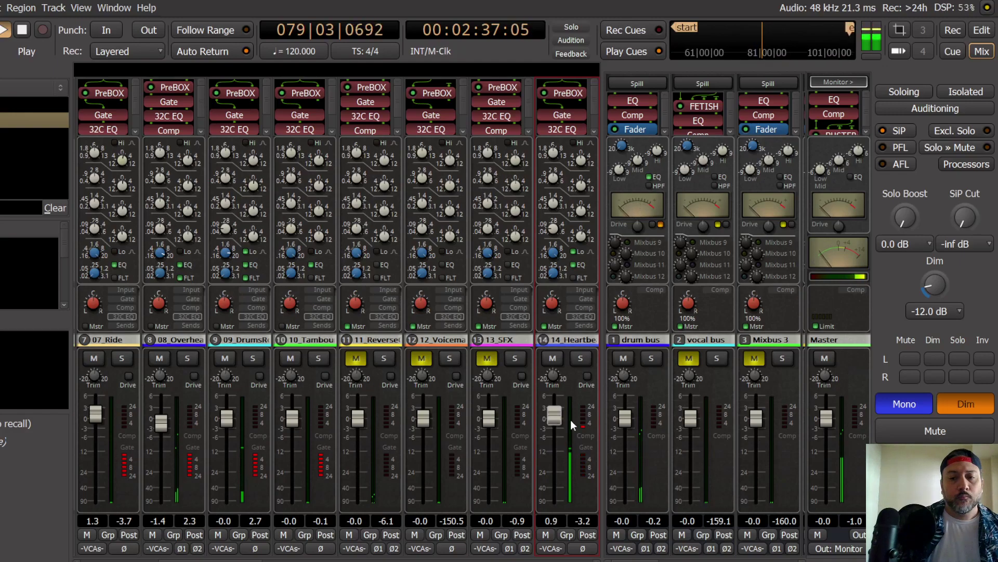
click(966, 404)
click(905, 404)
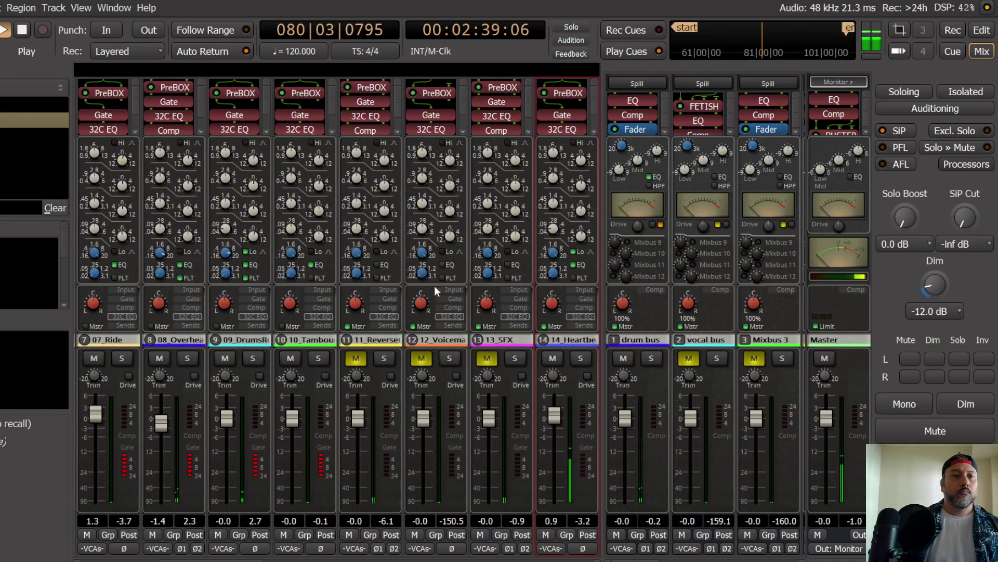
click(0, 8)
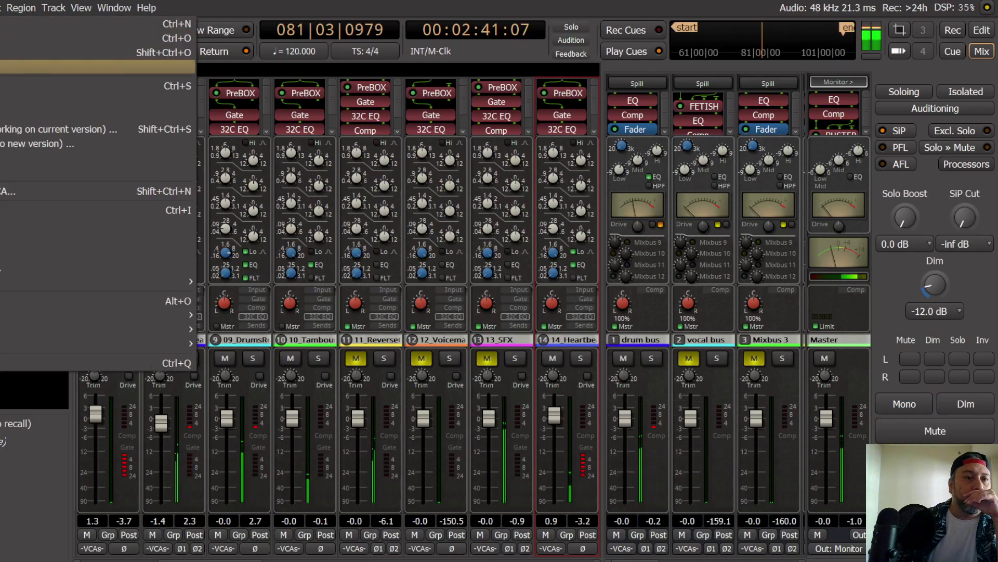
click(1, 86)
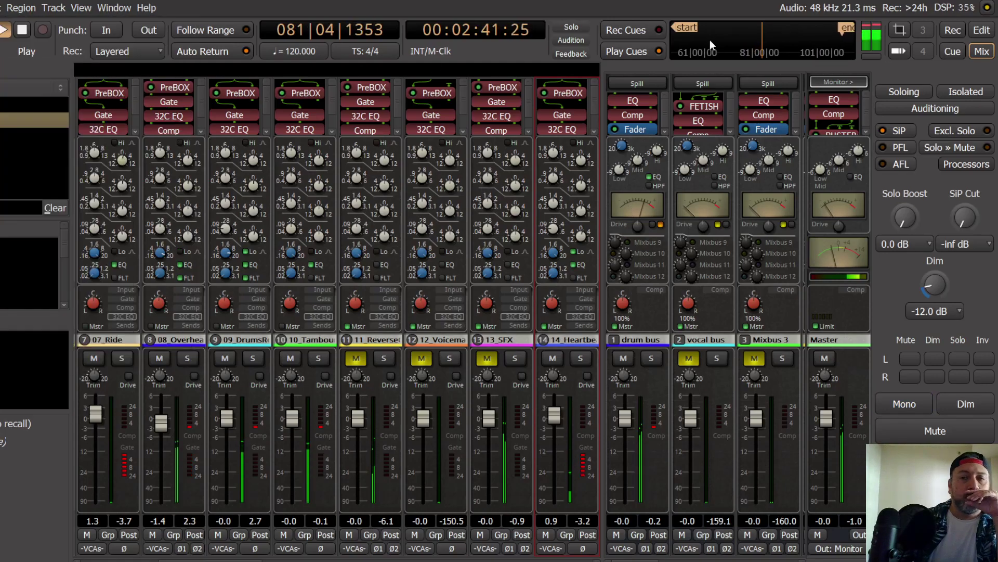
Step: Select the 15_Breath track in the editor, play from bar 78, and unmute and solo it in the mixer
click(983, 30)
key(space)
click(15, 407)
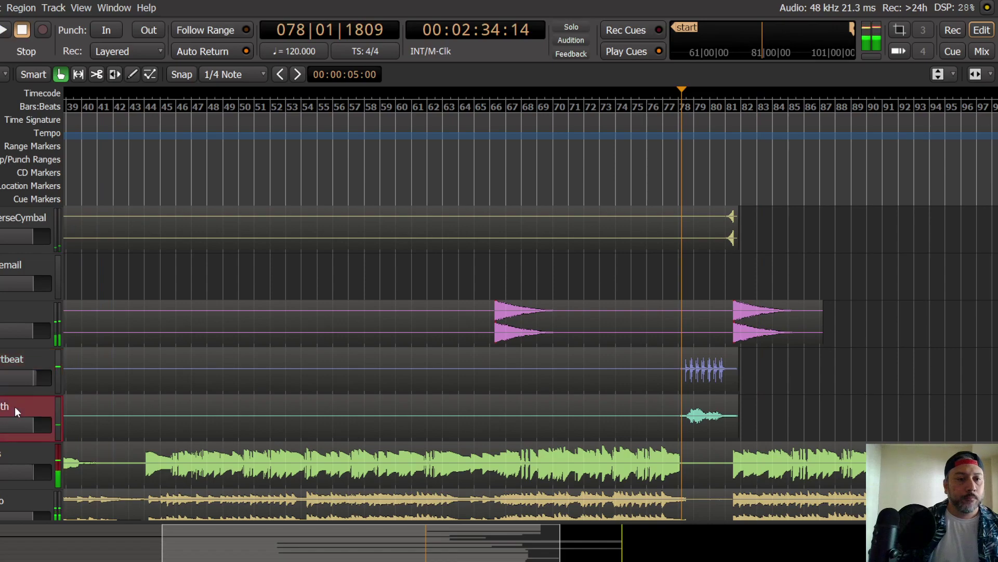
key(space)
click(982, 51)
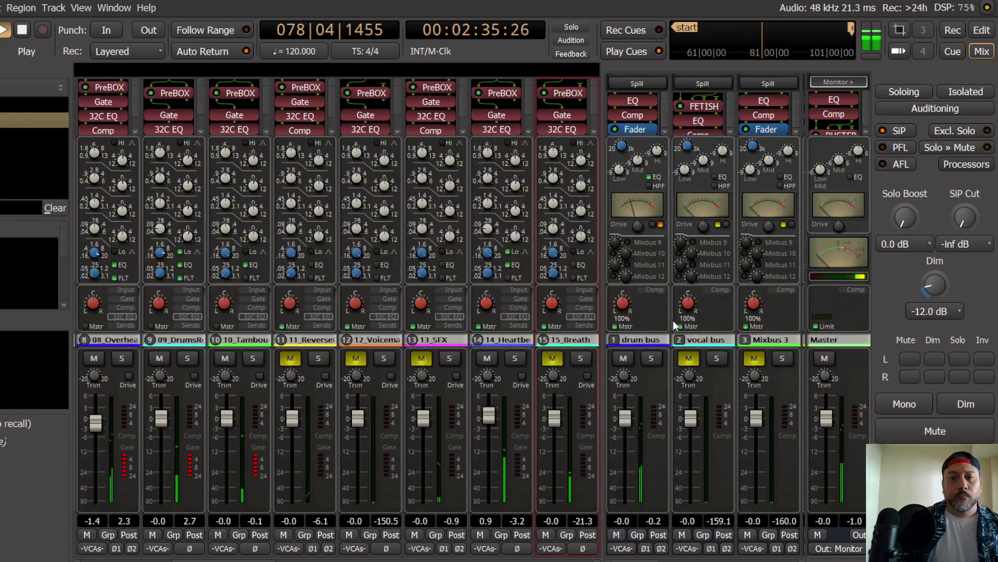
click(552, 358)
click(580, 358)
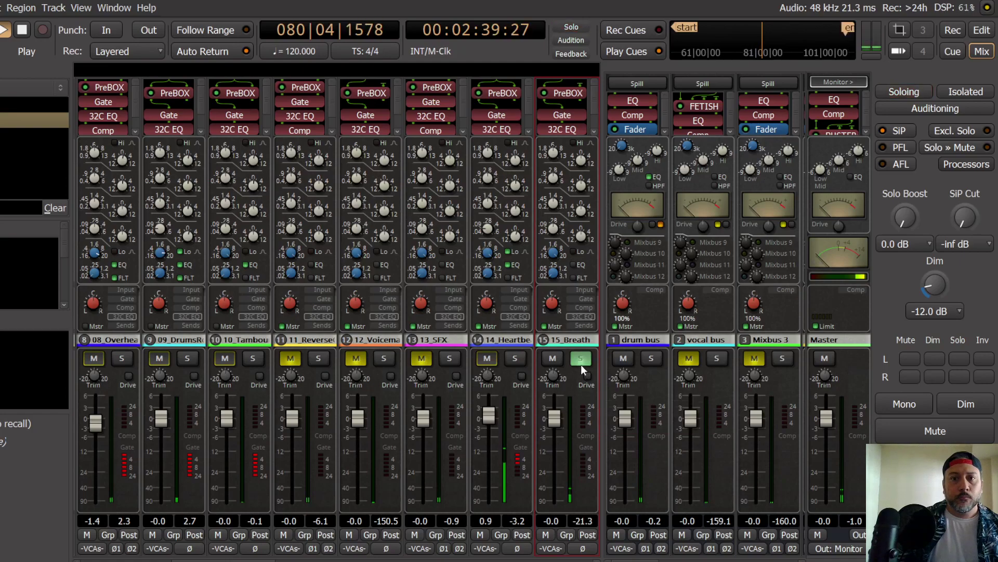
Step: Connect 15_Breath's mono input to both PreBOX inputs in the pin configuration
right_click(564, 93)
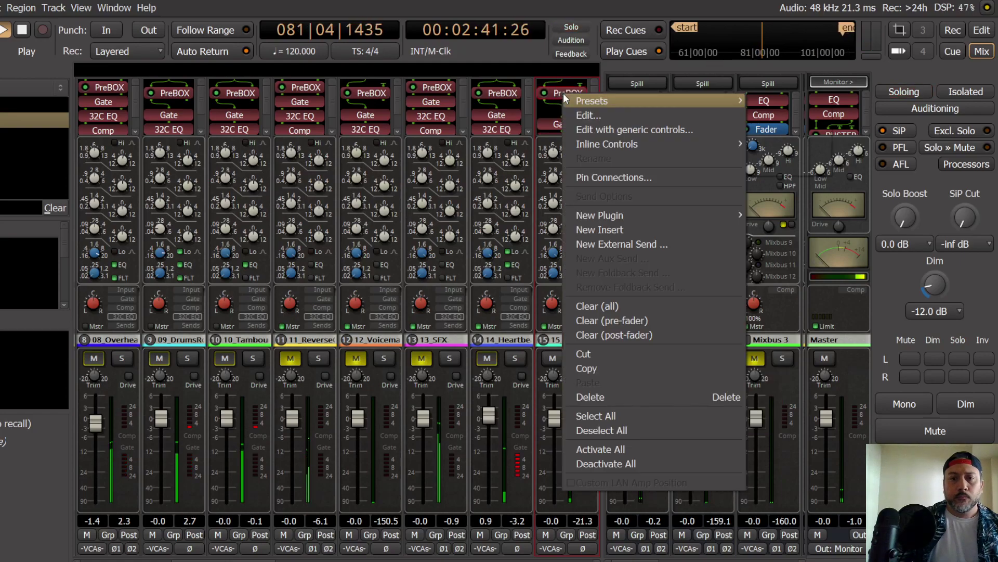
click(620, 178)
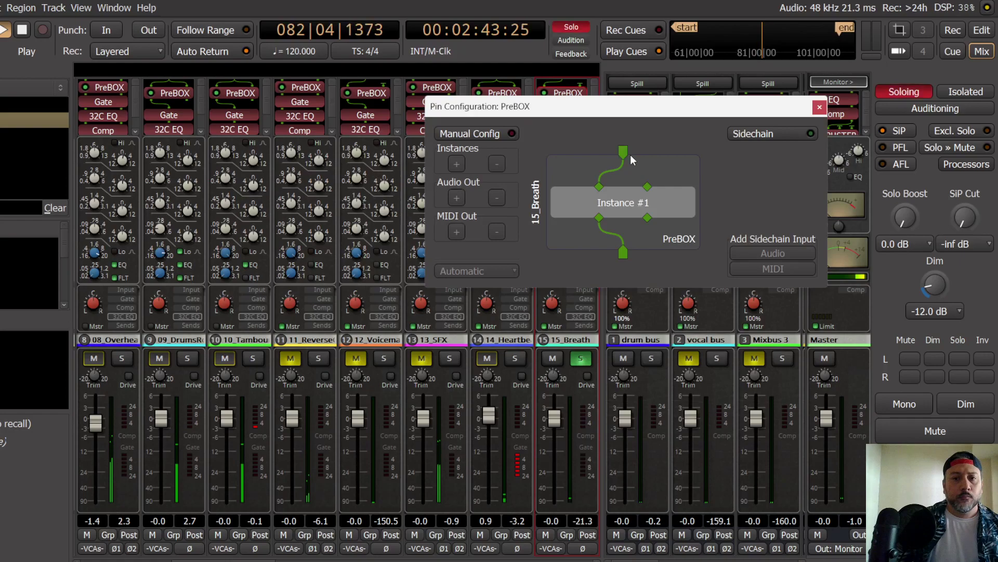
click(818, 108)
Step: Set 15_Breath's PreBOX to the New-81 model and adjust its input gain with AGC switched off, and re-enable AGC
double_click(558, 95)
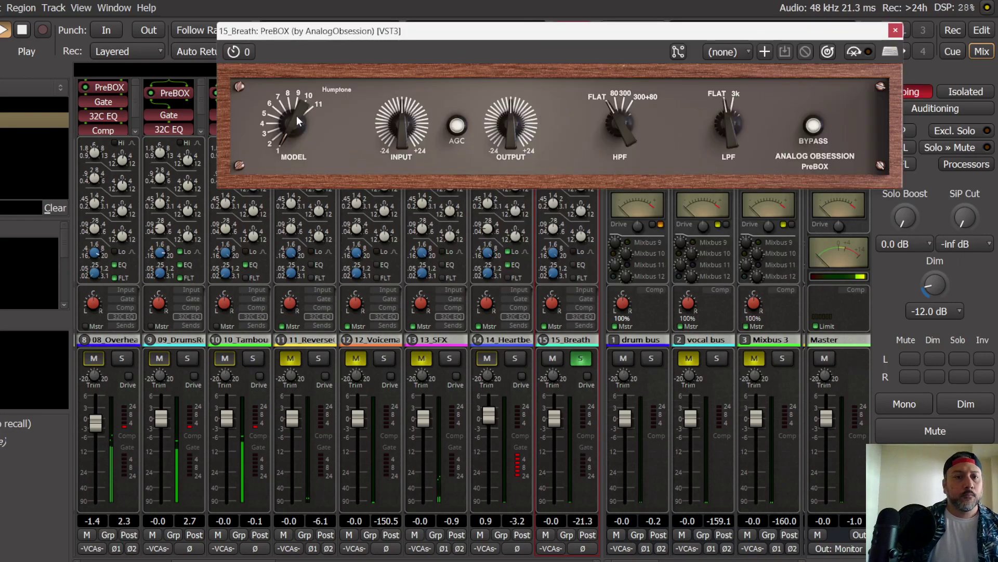
scroll(297, 115, up, 1)
key(space)
click(457, 126)
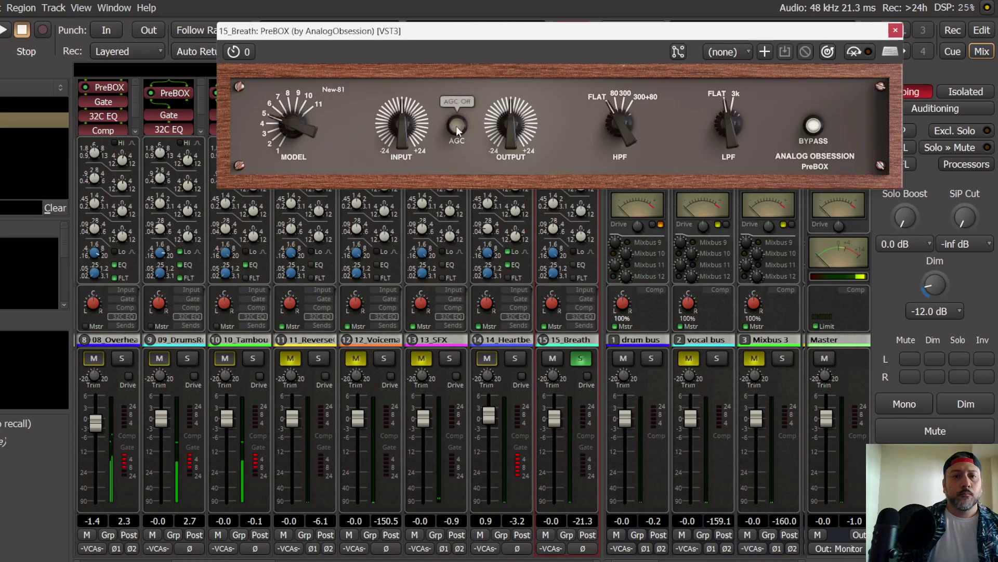
key(space)
drag(411, 140, 411, 115)
click(458, 127)
click(895, 30)
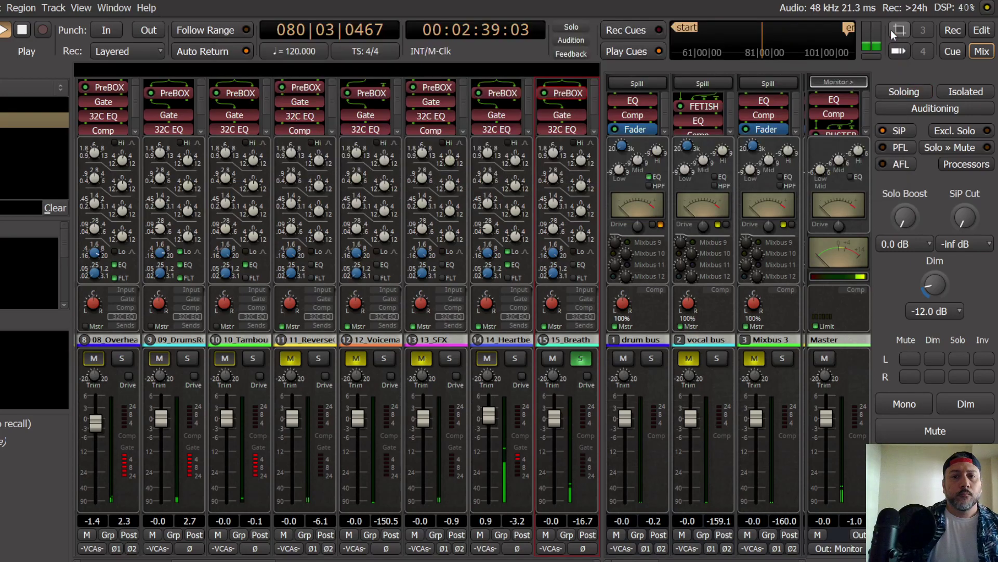
Step: Set 15_Breath's compressor threshold to -26 dB and enable its channel EQ with a slight 0.4 dB band gain
click(586, 299)
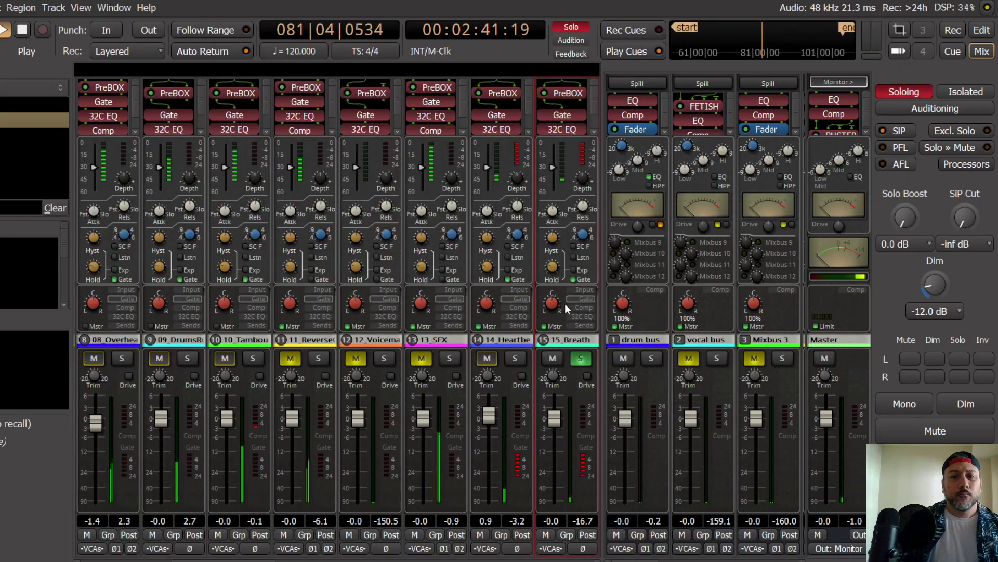
click(589, 307)
drag(554, 167, 557, 178)
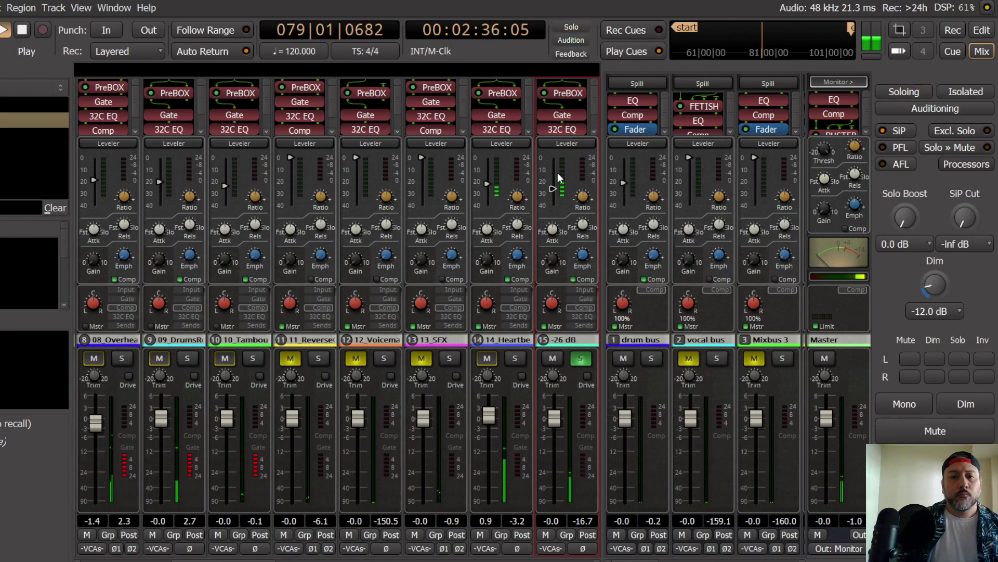
click(587, 316)
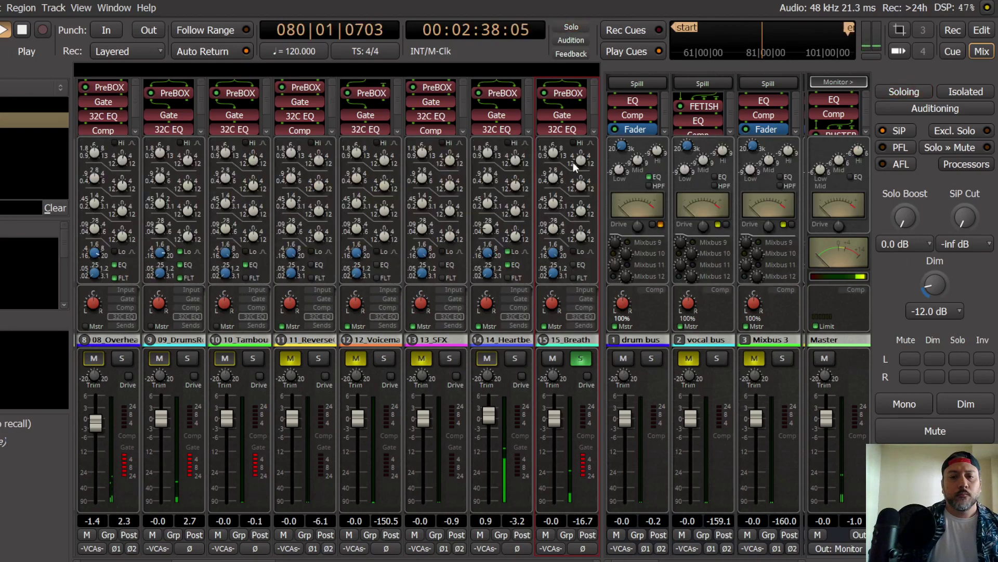
mouse_move(580, 189)
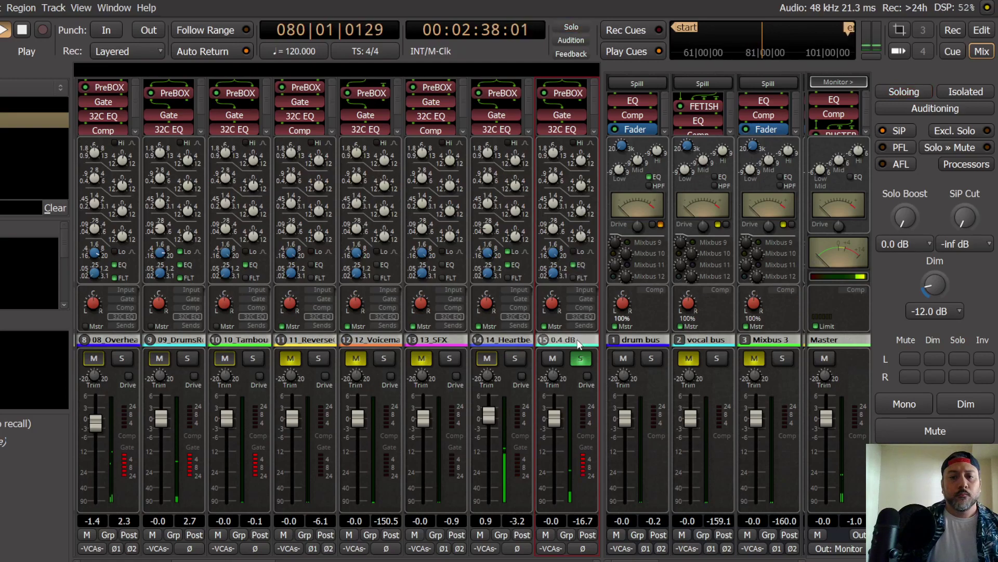
Step: Unsolo 15_Breath, set its fader to -0.1 dB, and replay the section in the full mix
click(581, 359)
mouse_move(555, 423)
mouse_down()
mouse_move(553, 433)
mouse_move(554, 410)
mouse_move(555, 422)
mouse_up()
key(space)
key(space)
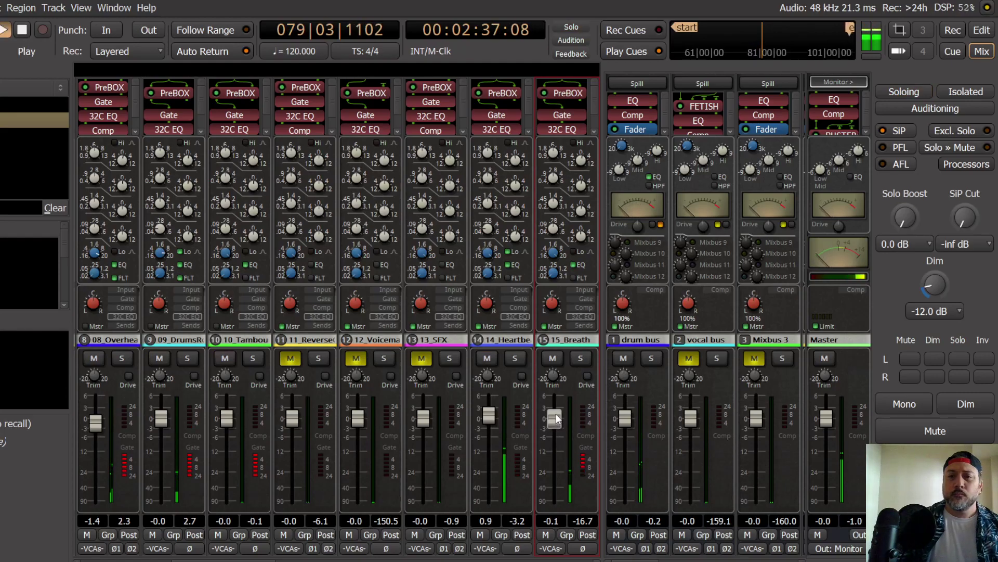
Step: Move the playback start in the editor to bar 81, just before the second SFX hit, and play from there
key(alt+m)
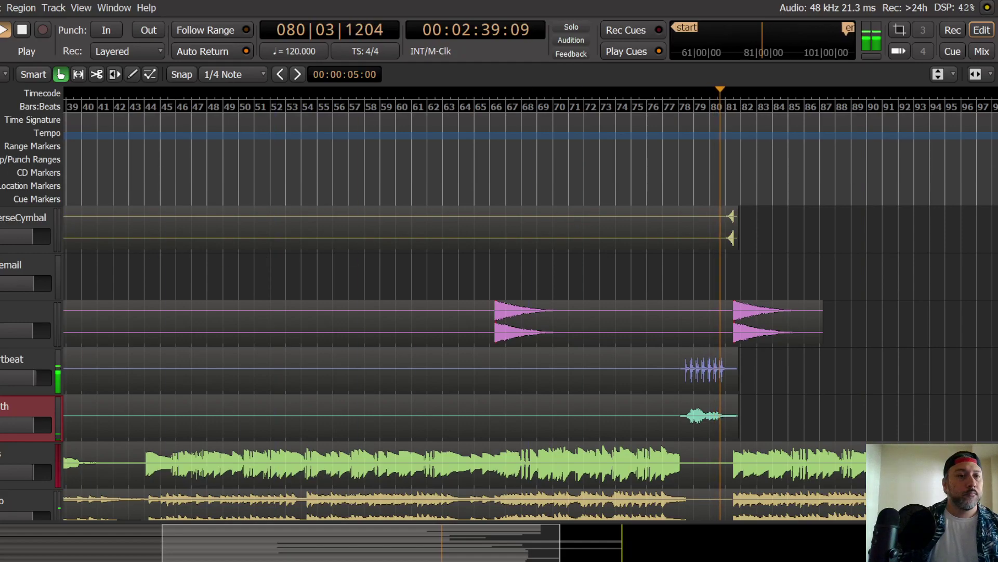
click(0, 8)
click(0, 86)
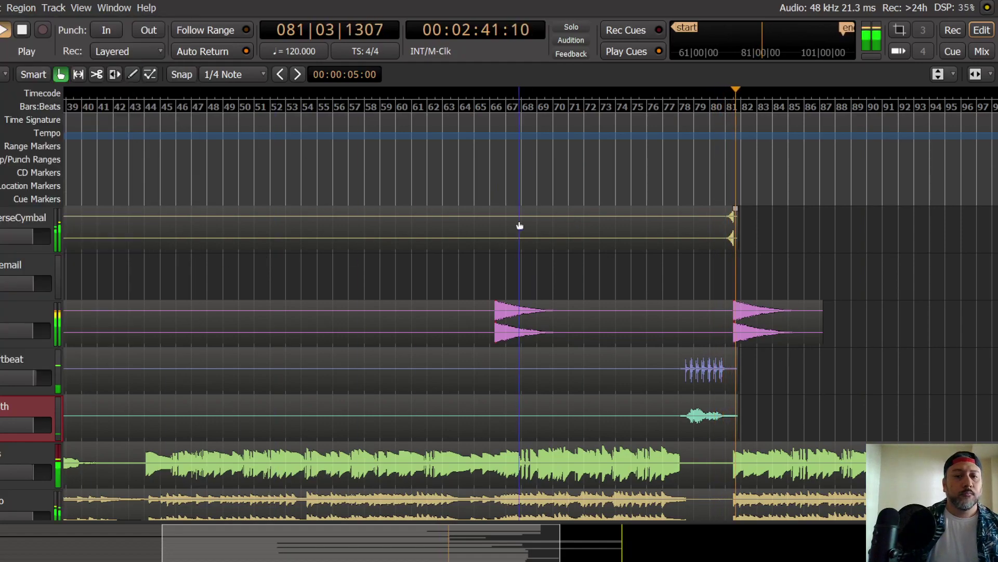
key(space)
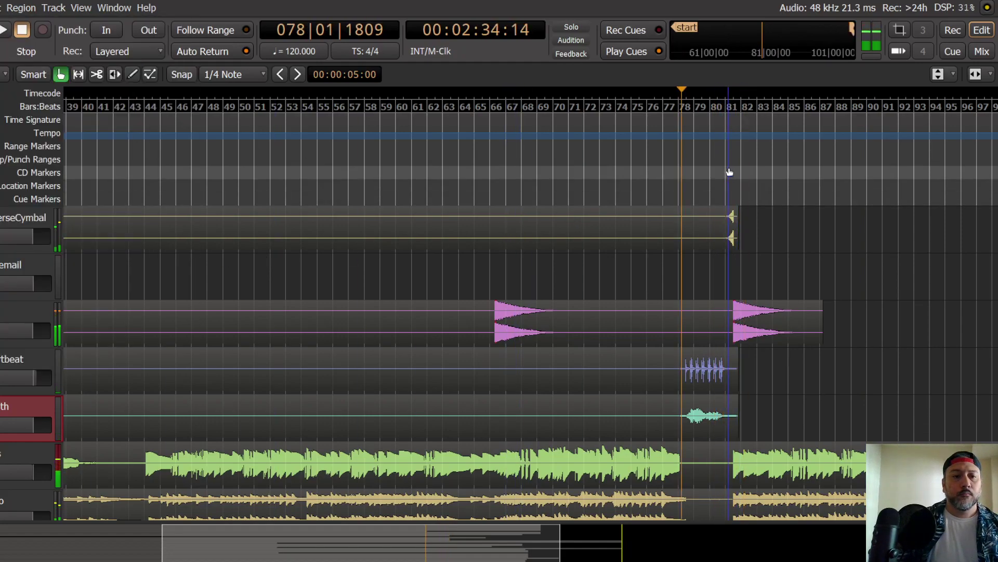
click(731, 171)
key(space)
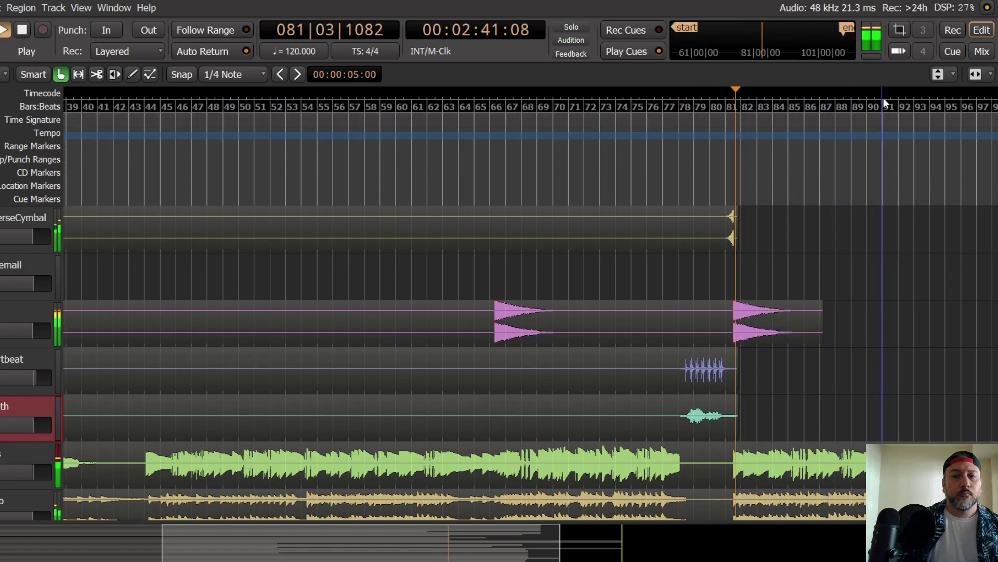
Step: Unmute and solo 13_SFX in the mixer and replay its hit
click(980, 53)
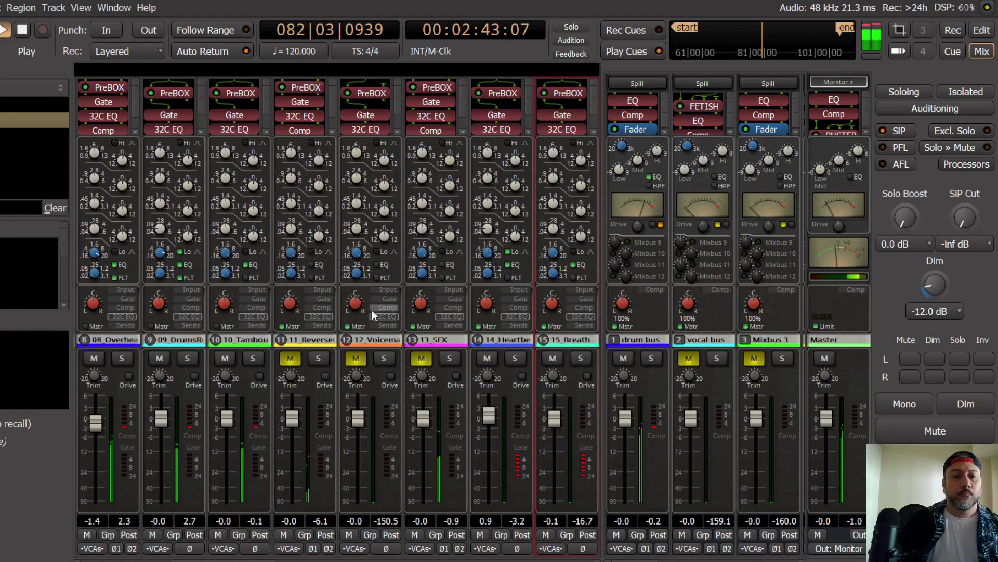
click(443, 380)
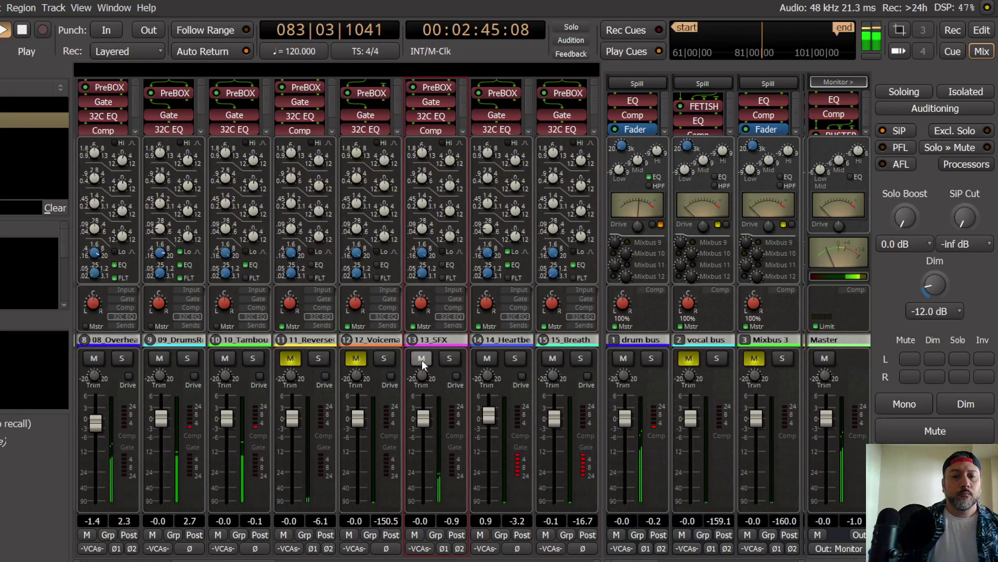
click(449, 359)
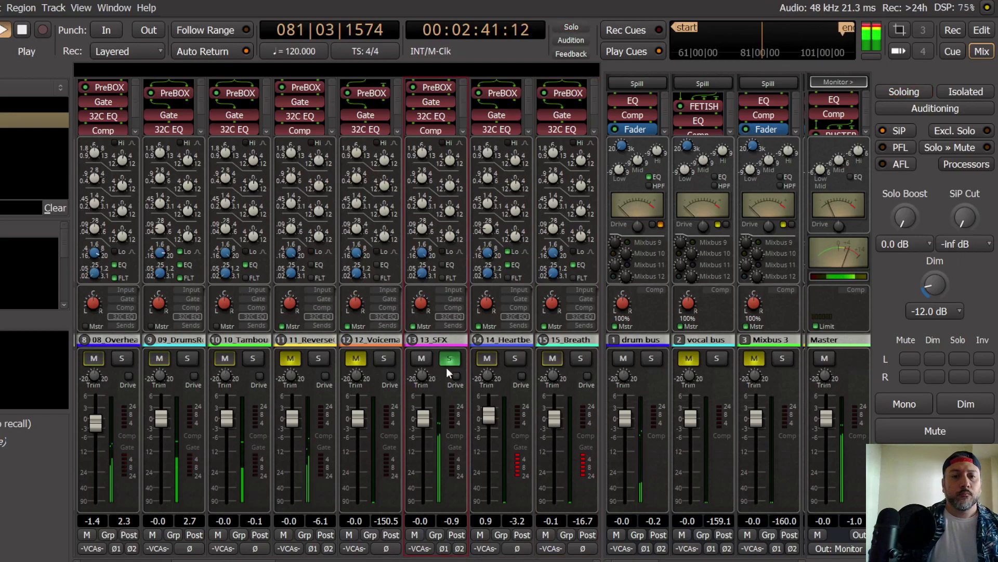
key(space)
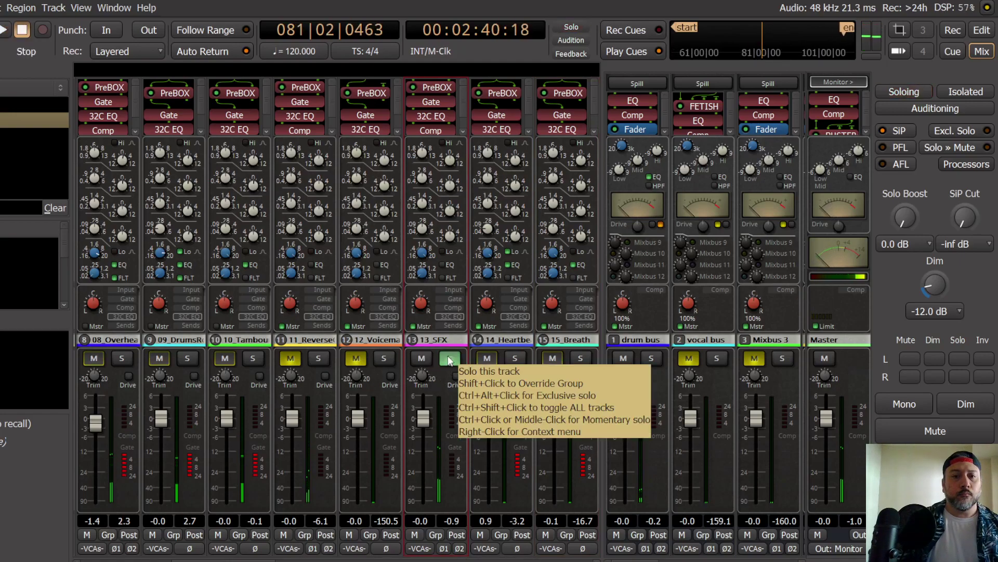
key(space)
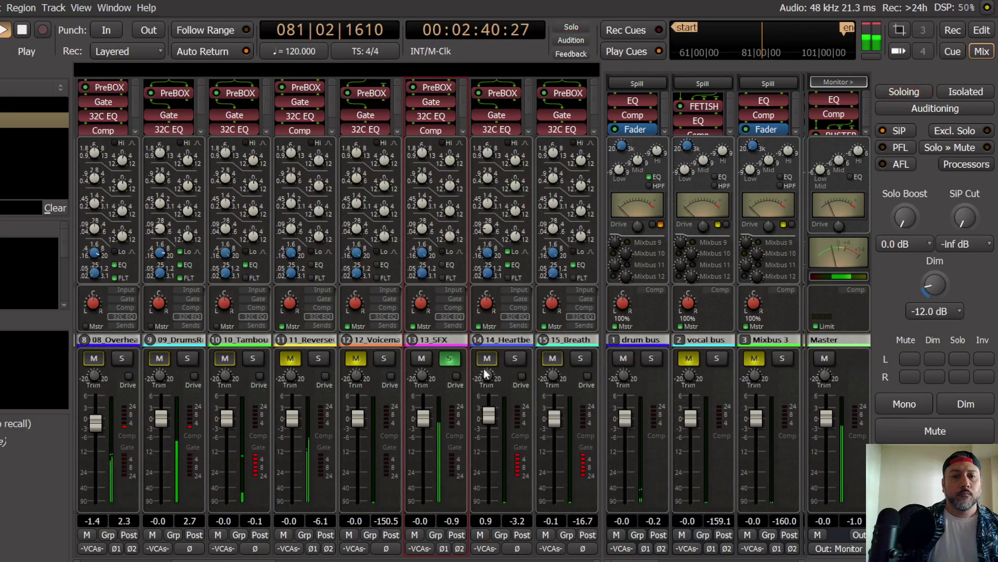
Step: Set 13_SFX's PreBOX to the New-81 model with input at -3.0 dB, adjusting with AGC off, and re-enable AGC
click(456, 301)
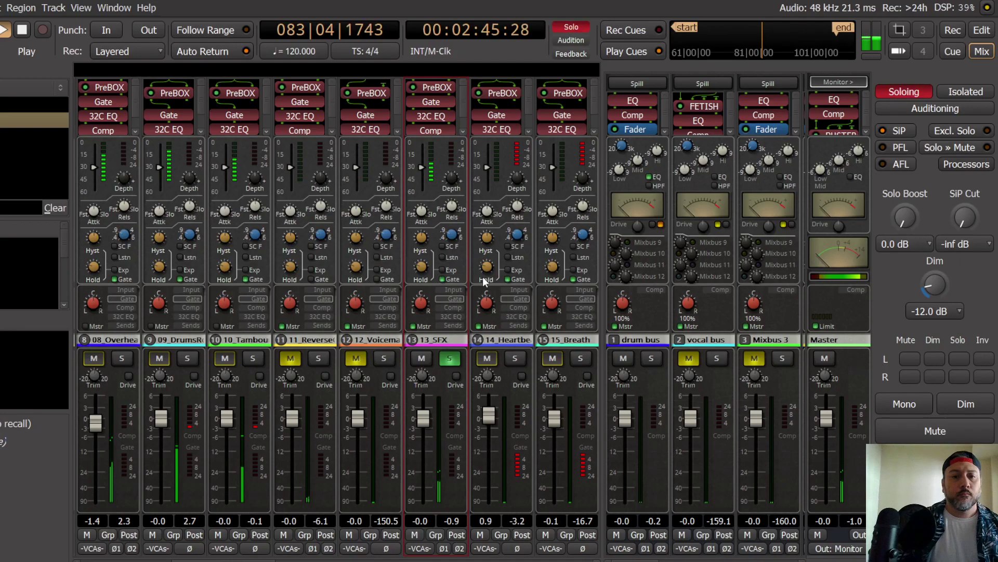
drag(180, 122, 173, 116)
key(space)
click(337, 118)
drag(283, 116, 285, 106)
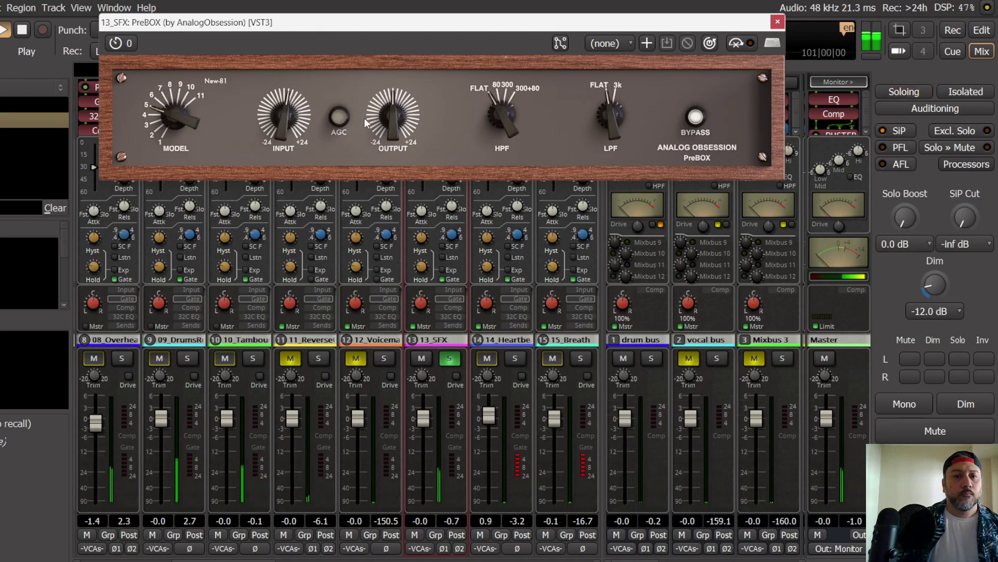
mouse_move(286, 121)
mouse_down()
mouse_move(288, 137)
mouse_move(287, 119)
mouse_up()
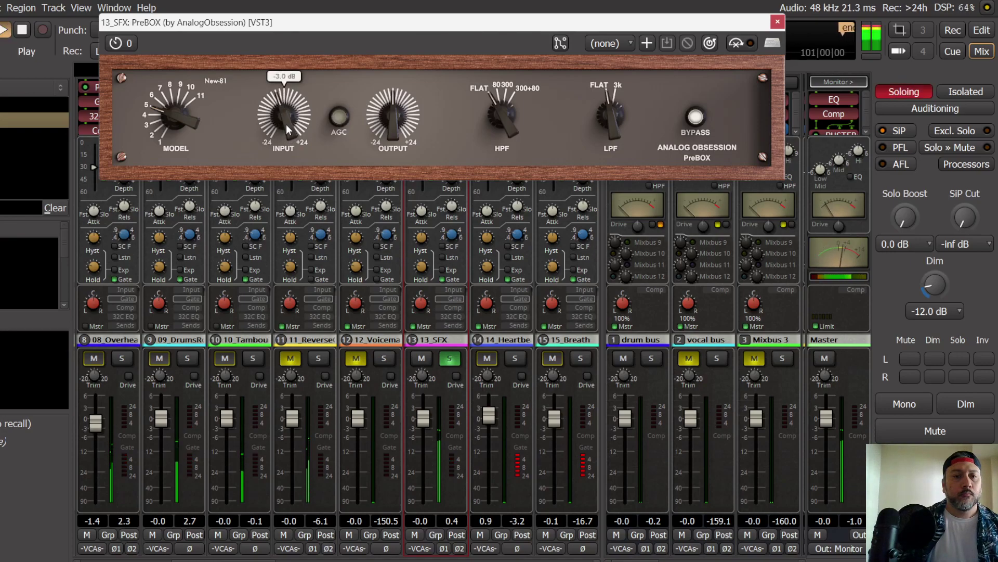
click(339, 117)
click(778, 23)
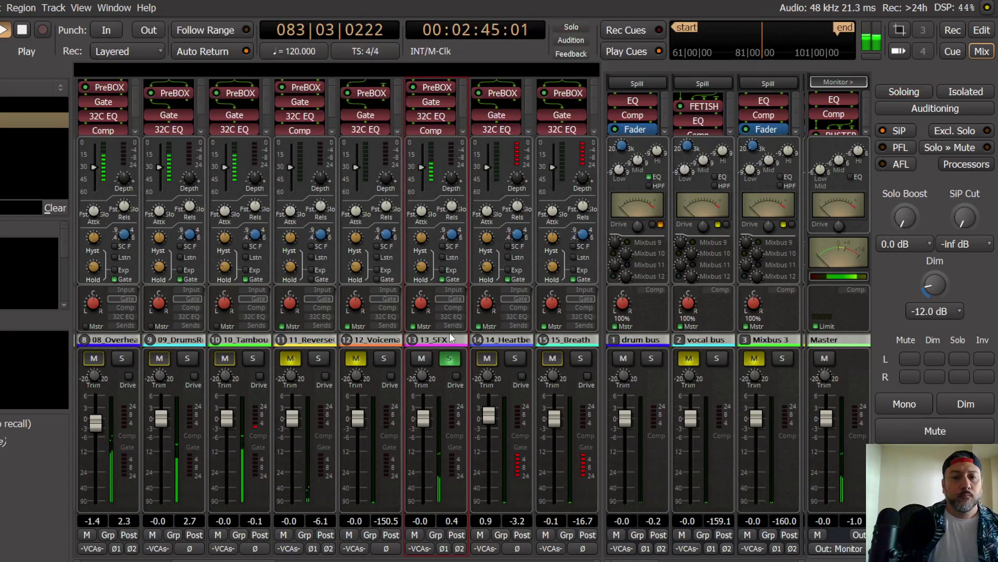
Step: Set 13_SFX's compressor threshold to -12 dB and enable its channel EQ with a 0.9 dB low-band boost
key(space)
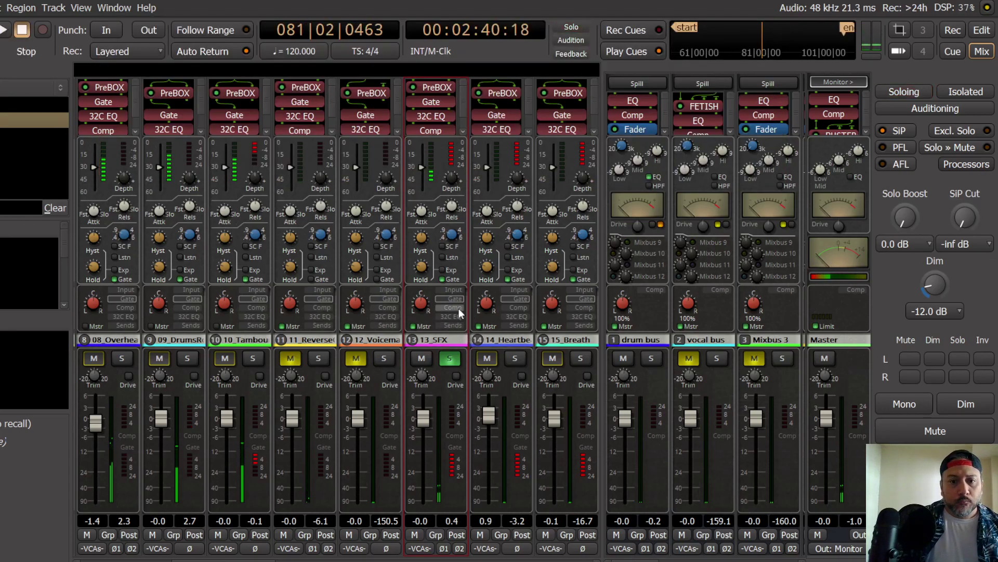
key(space)
drag(428, 167, 427, 171)
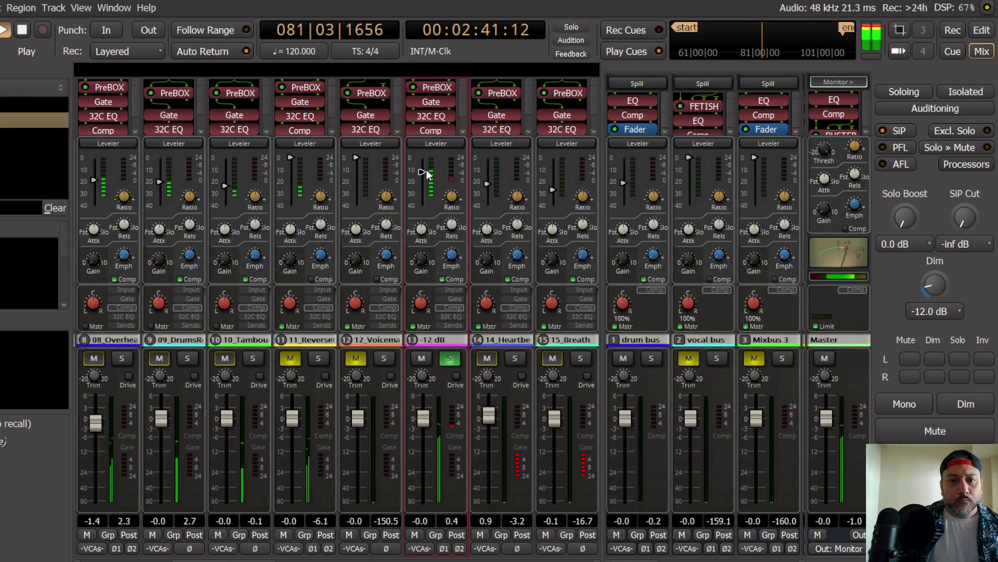
click(453, 316)
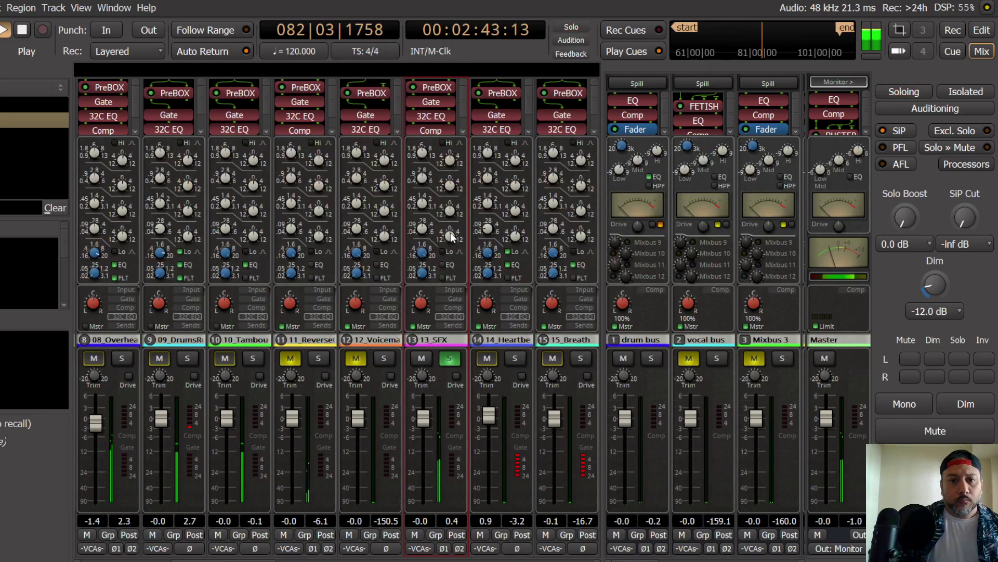
drag(423, 225, 450, 235)
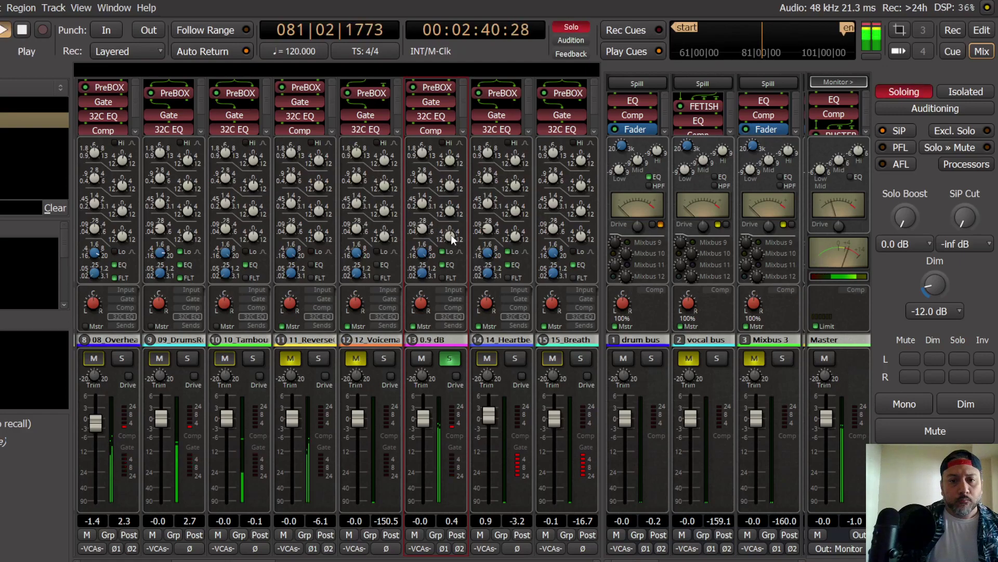
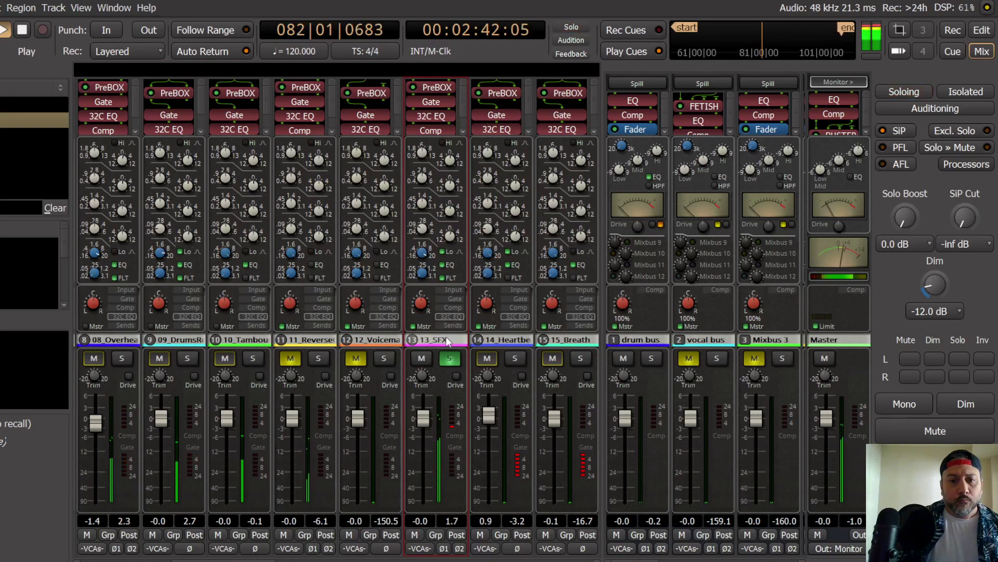
Step: Unsolo 13_SFX and lower its fader to -7.3 dB, checking it in temporary dimmed mono monitoring
click(445, 360)
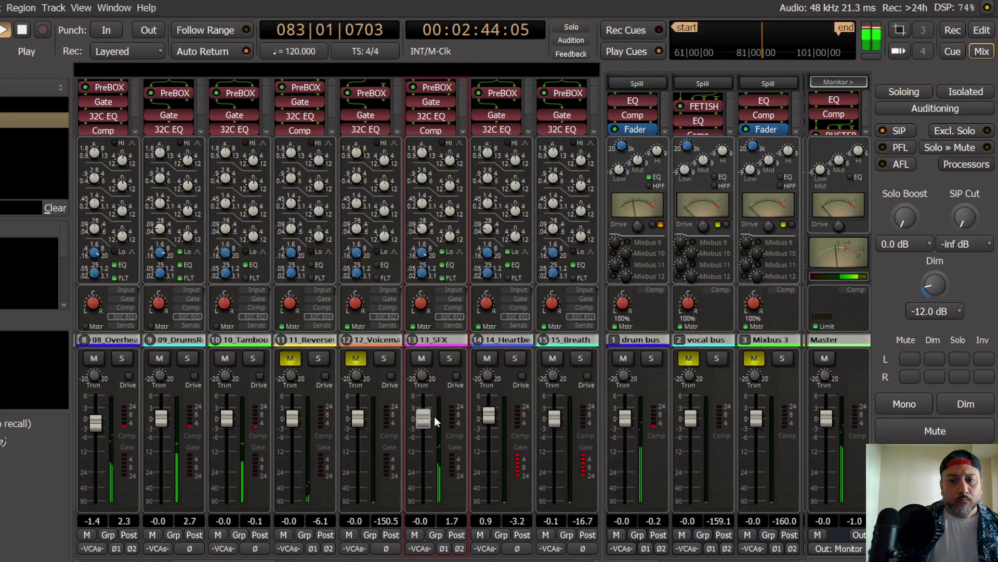
click(913, 406)
drag(422, 419, 426, 453)
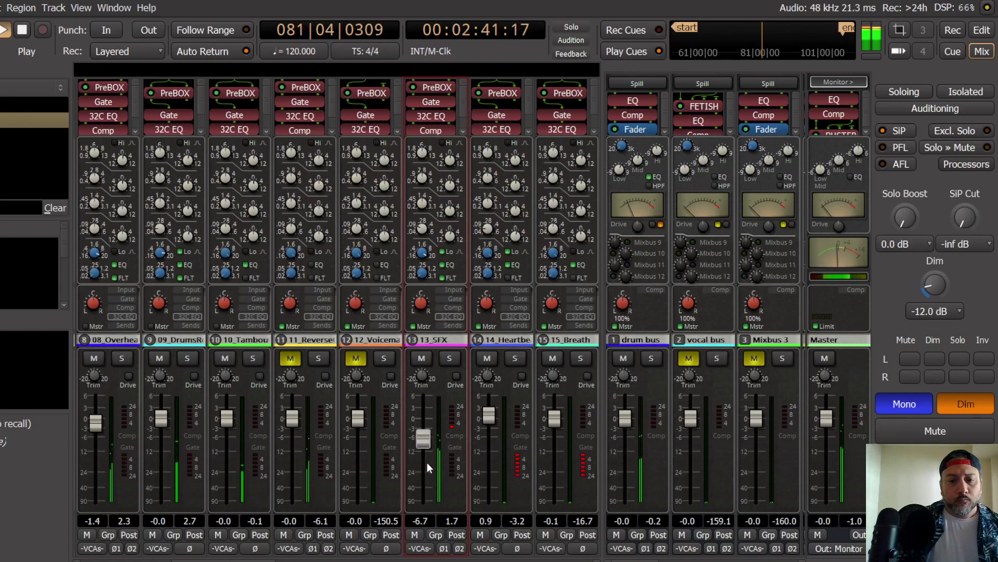
drag(423, 439, 422, 442)
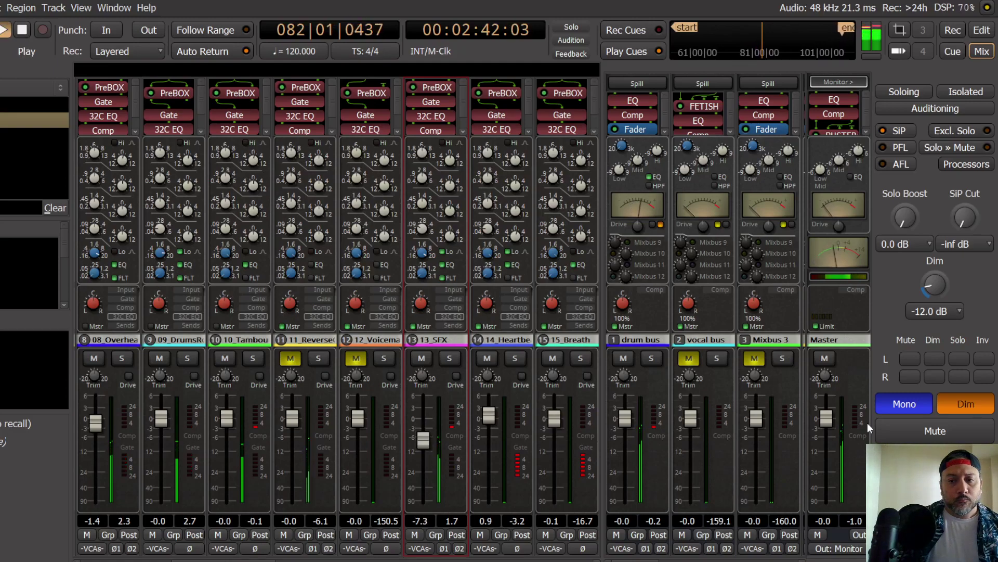
click(925, 410)
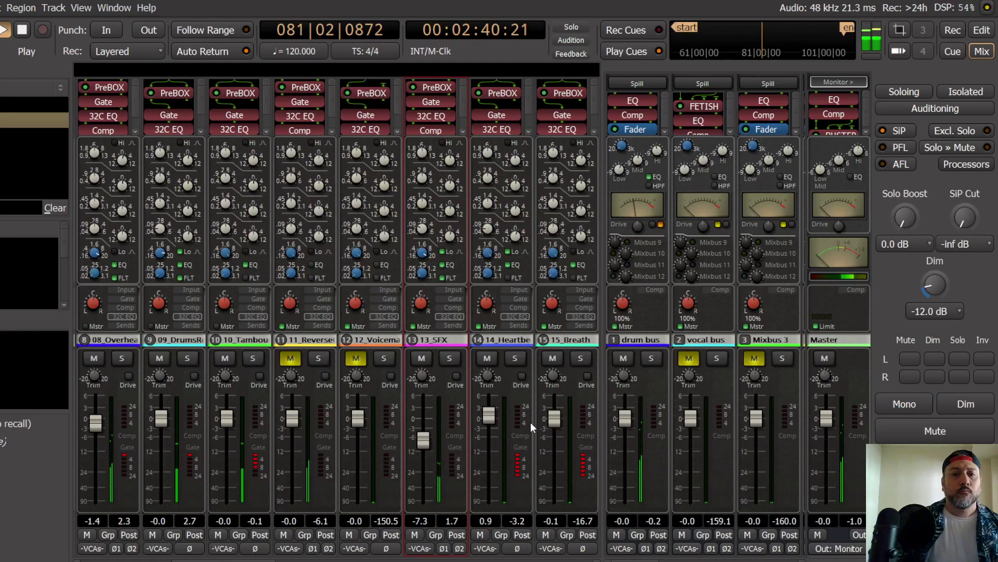
Step: Select the reverse cymbal track in the editor, play from the start of bar 81, and return to the mixer
click(981, 30)
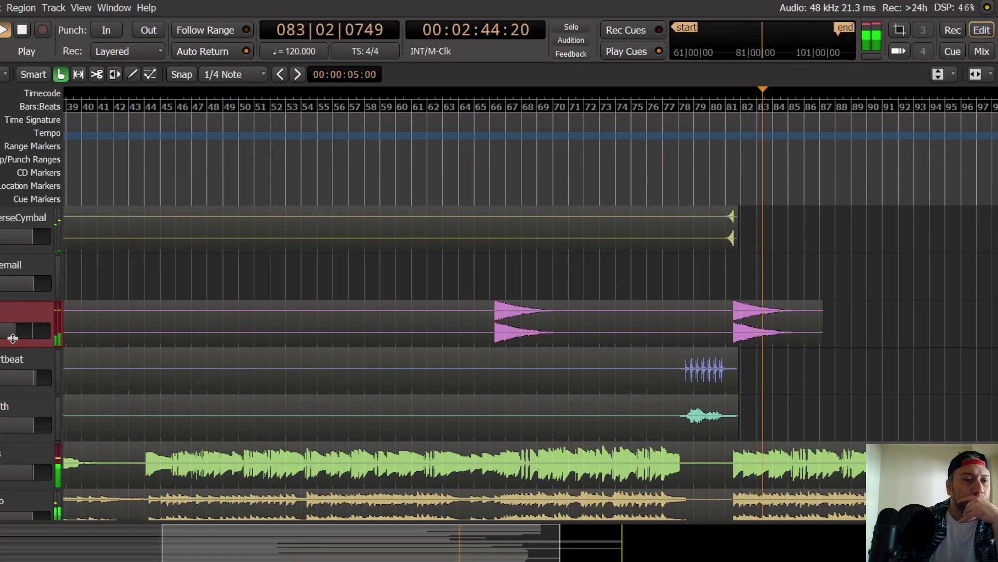
scroll(10, 338, up, 2)
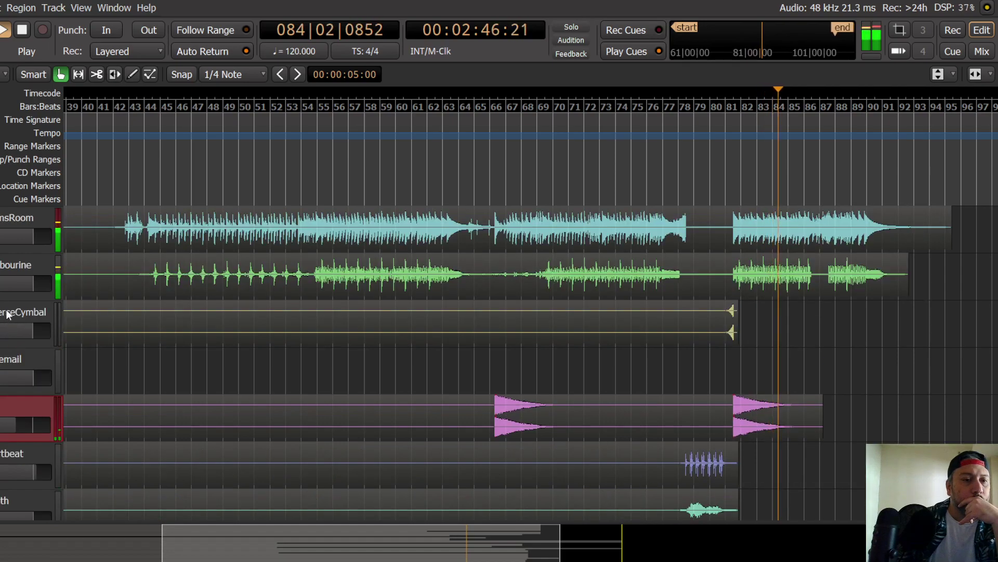
click(10, 332)
key(space)
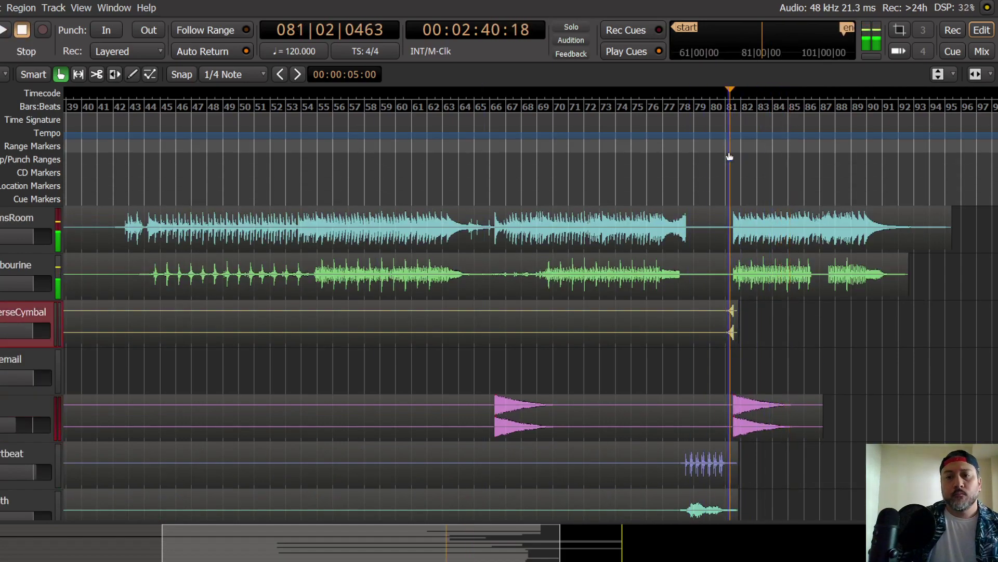
click(724, 154)
key(space)
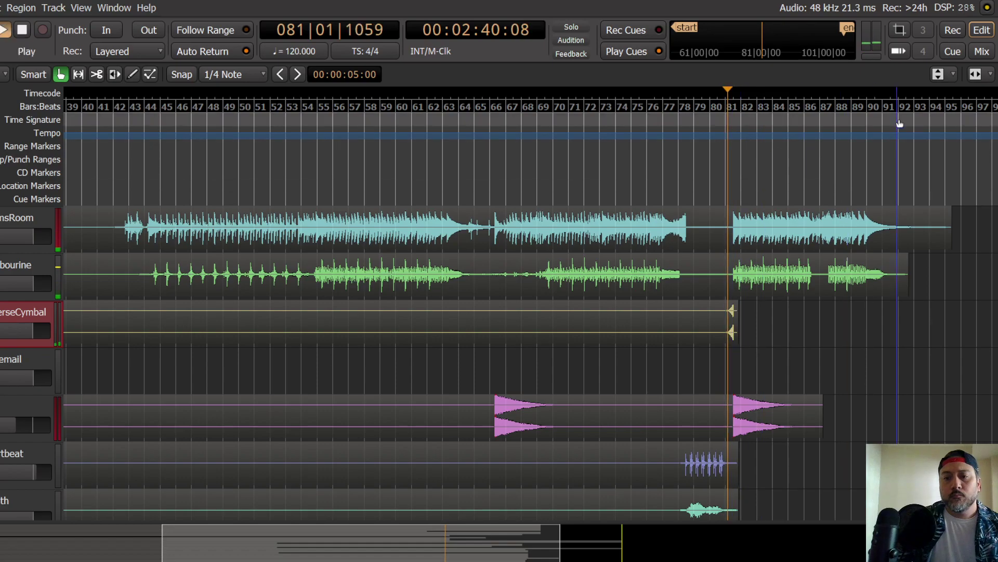
click(982, 50)
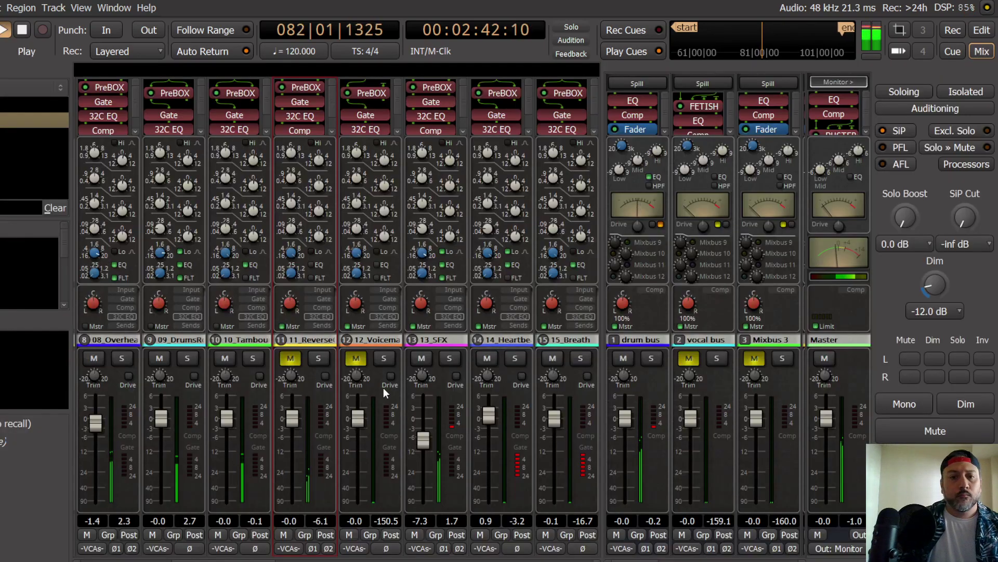
click(385, 359)
key(space)
key(space)
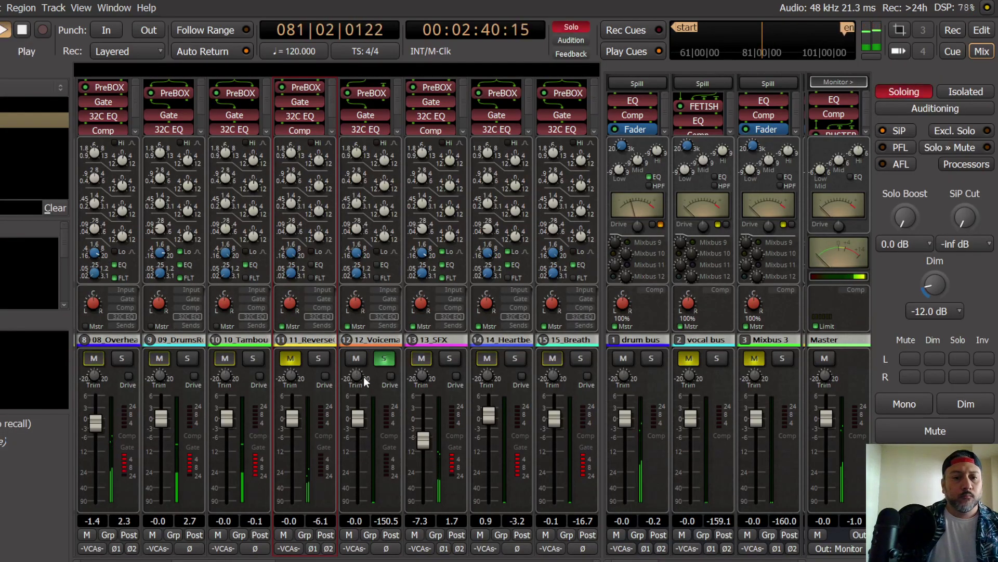
click(347, 93)
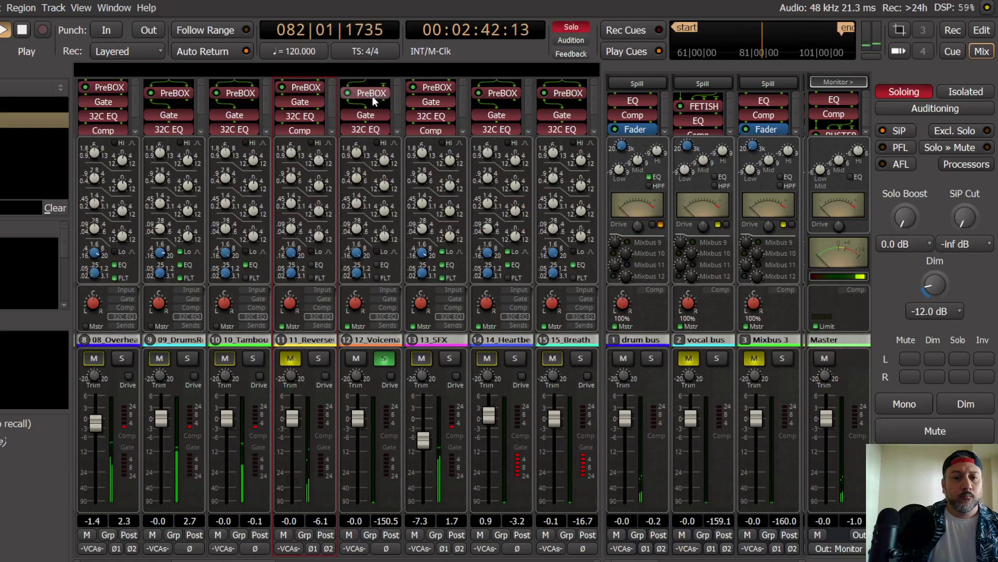
click(372, 95)
key(space)
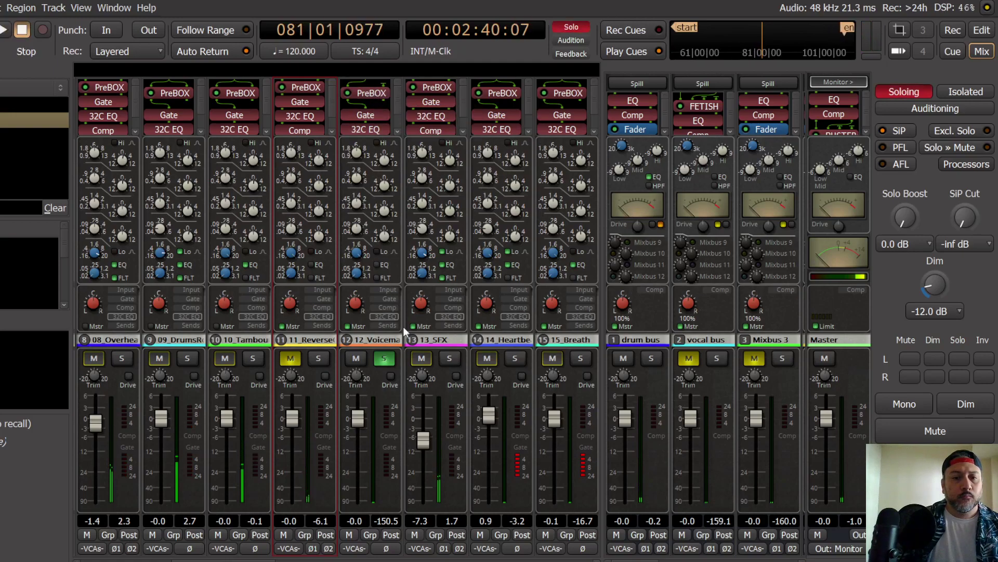
click(385, 358)
click(356, 359)
Step: Unmute and solo 11_ReverseCymbal, playing the section around bar 81
click(290, 358)
key(space)
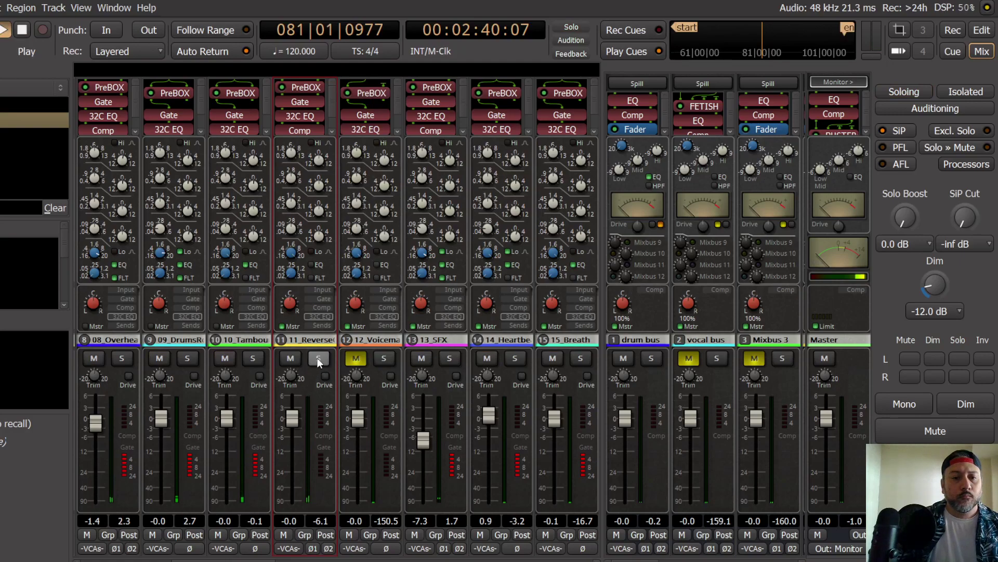
key(space)
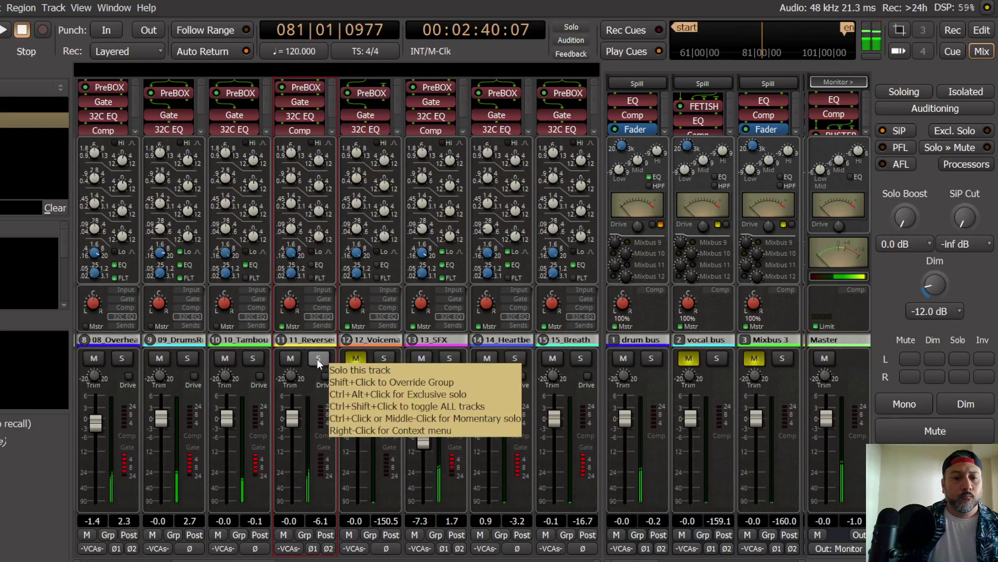
click(318, 359)
key(space)
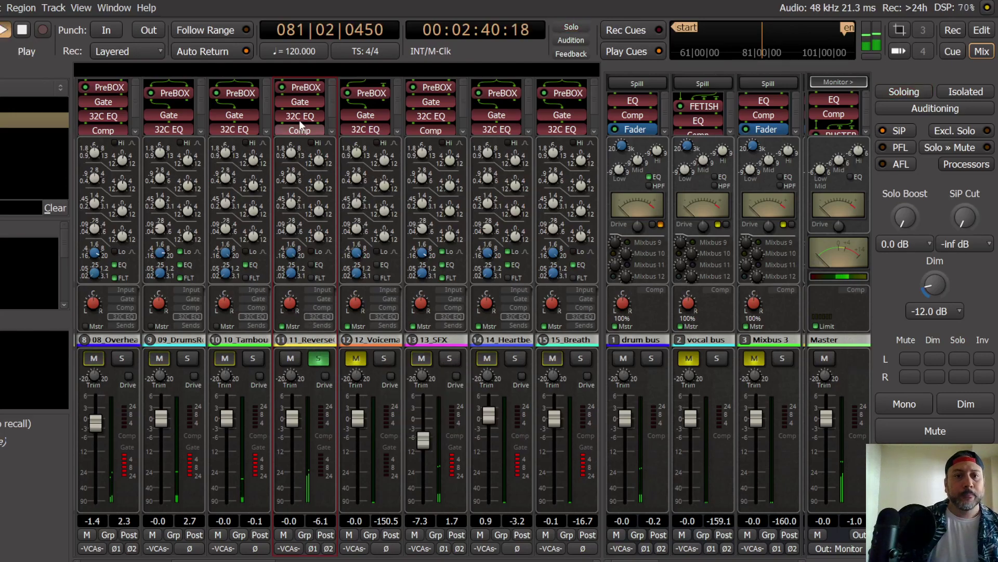
Step: Set 11_ReverseCymbal's PreBOX to the New-81 model
double_click(305, 88)
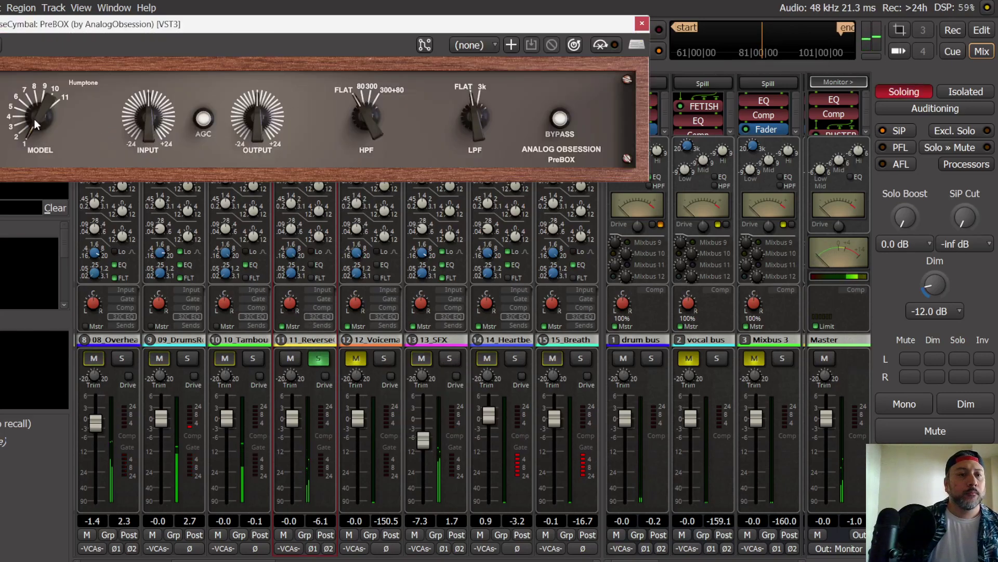
scroll(38, 115, up, 1)
scroll(36, 116, up, 1)
click(643, 26)
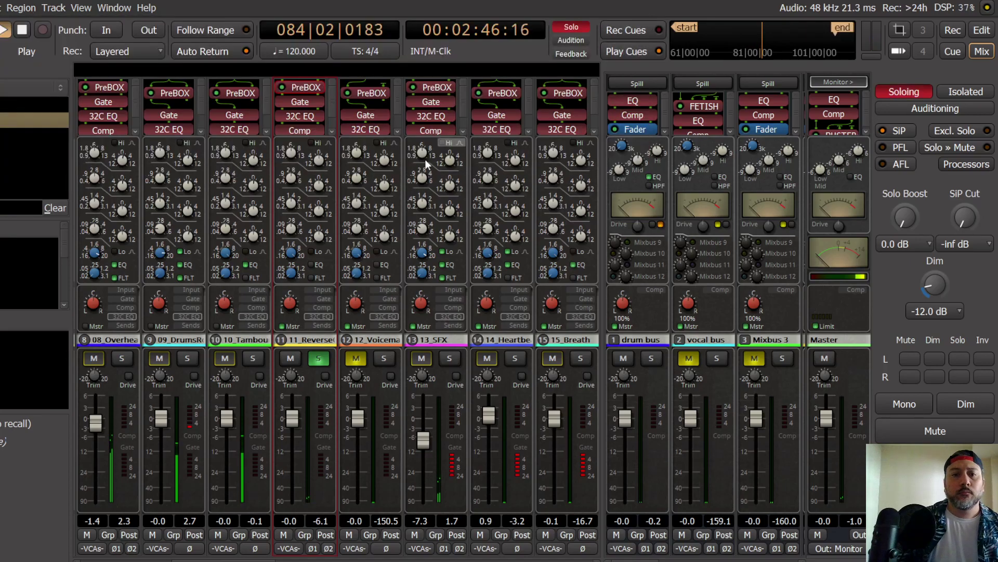
Step: Replay the reverse cymbal from bar 81, then raise its PreBOX input gain and turn AGC off
key(space)
key(space)
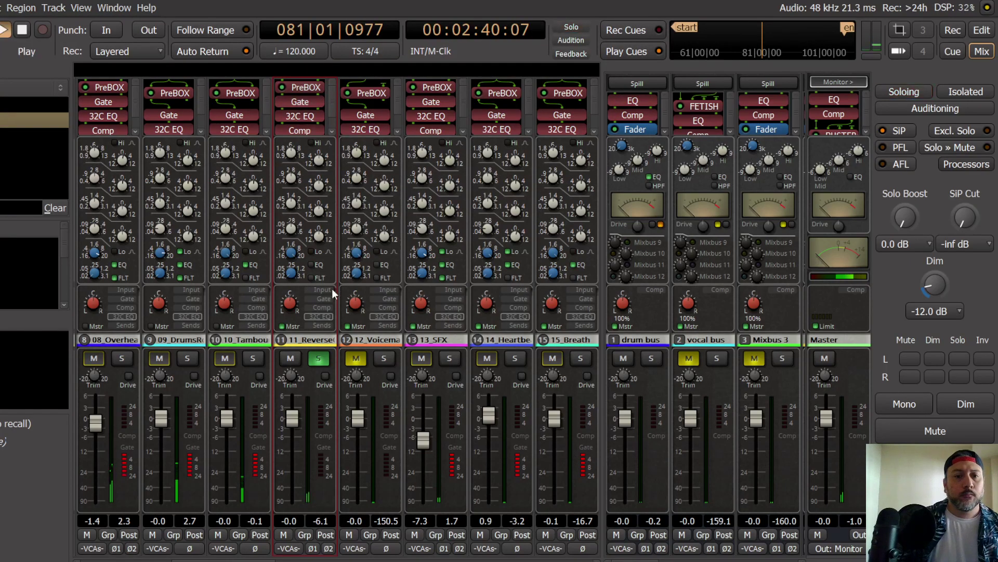
key(space)
double_click(308, 88)
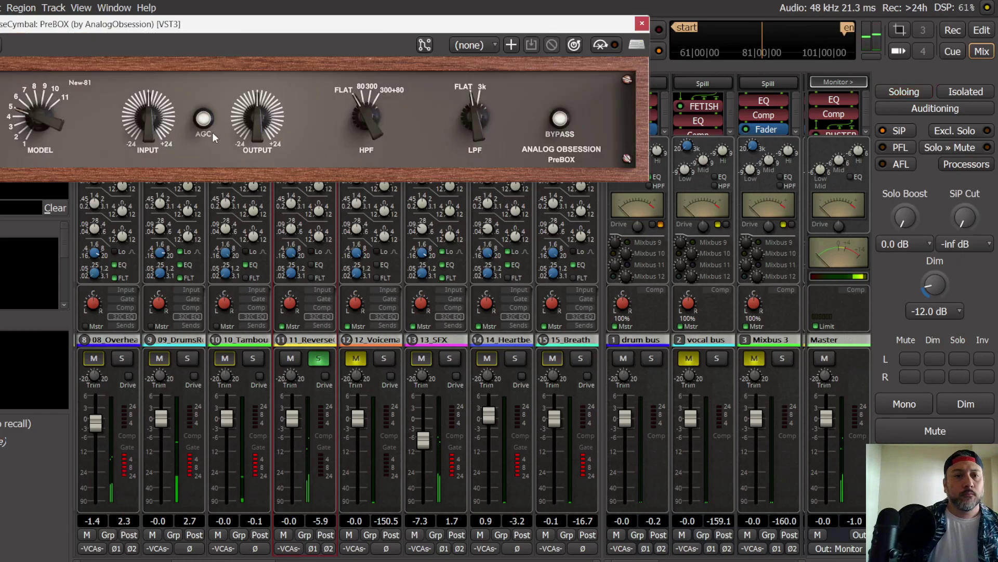
mouse_move(146, 132)
mouse_down()
mouse_move(148, 107)
mouse_move(150, 116)
mouse_up()
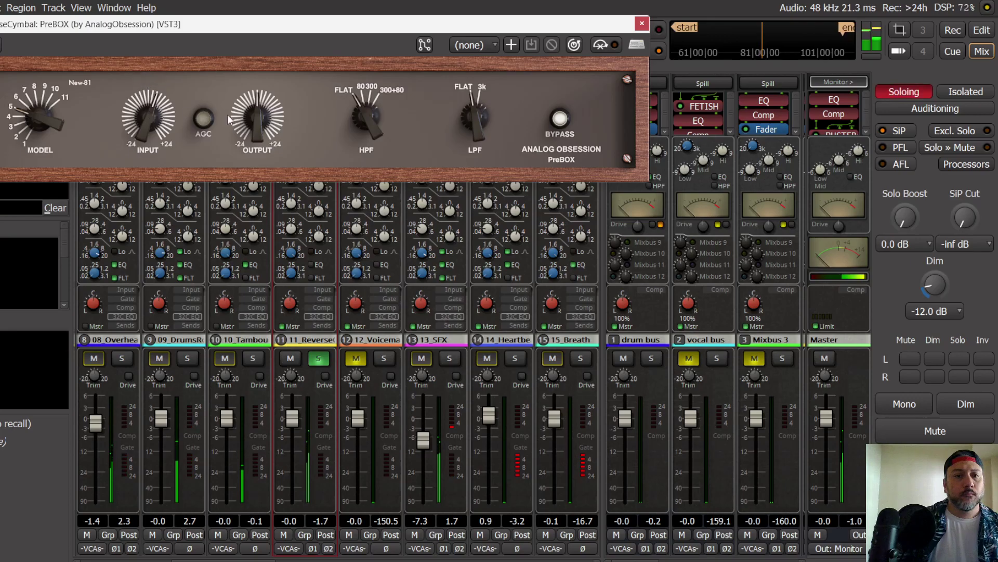
click(642, 23)
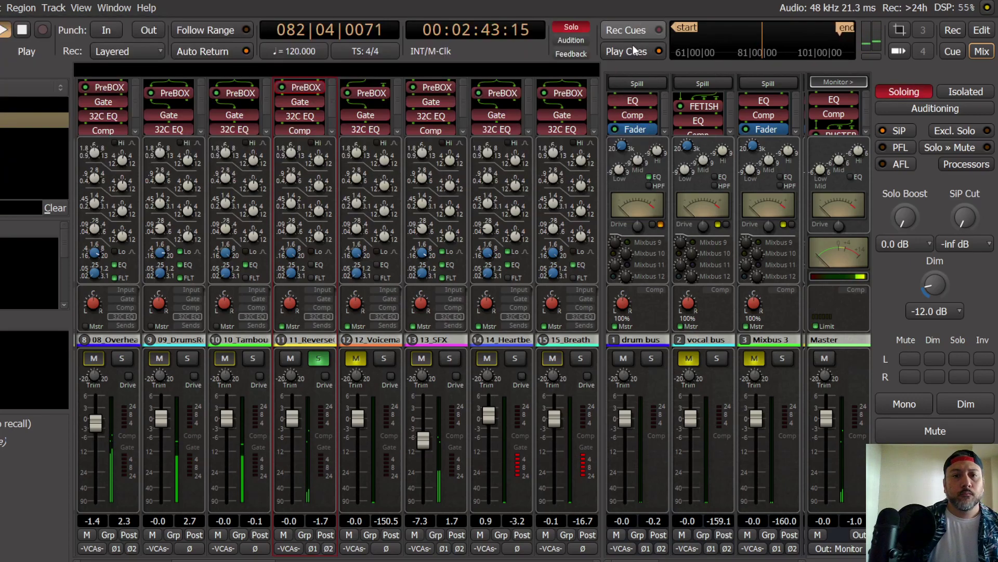
Step: Enable 11_ReverseCymbal's gate and compressor, setting the compressor threshold to -18 dB
click(327, 298)
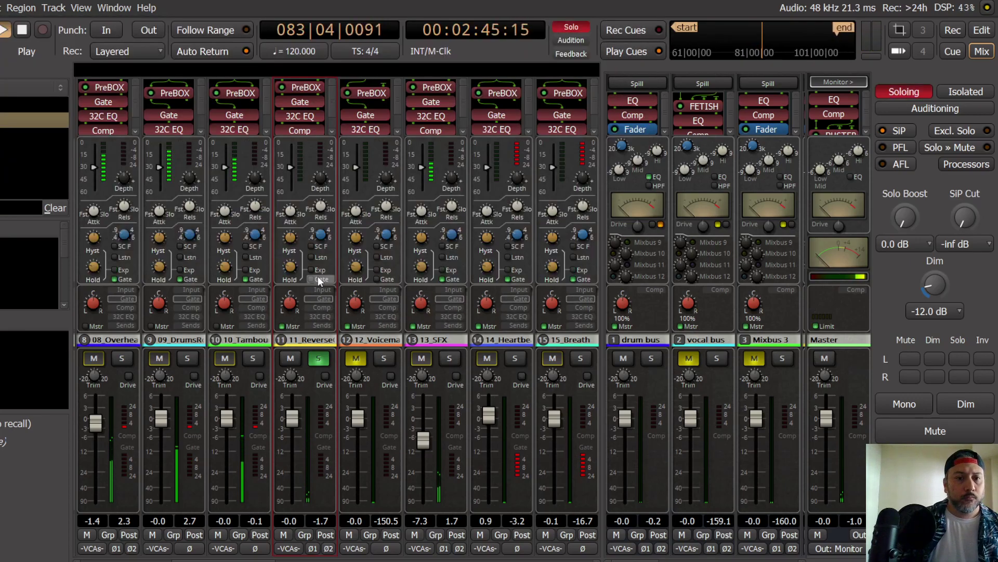
click(325, 307)
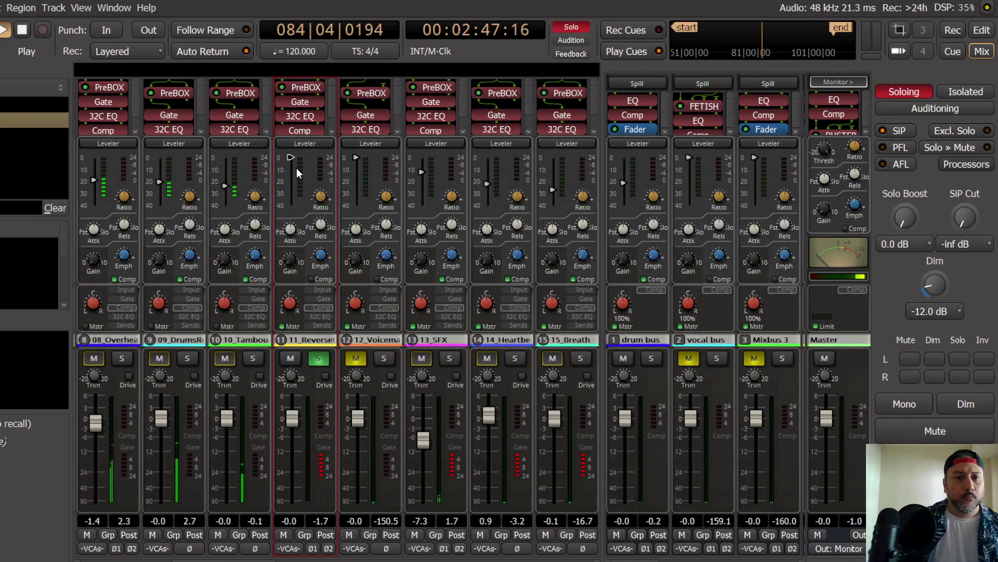
key(space)
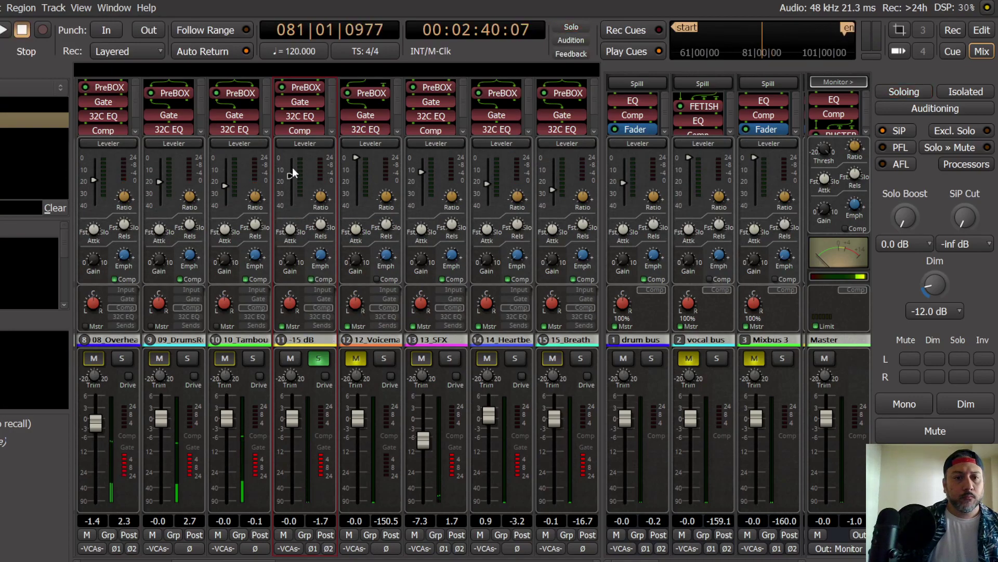
scroll(292, 170, down, 3)
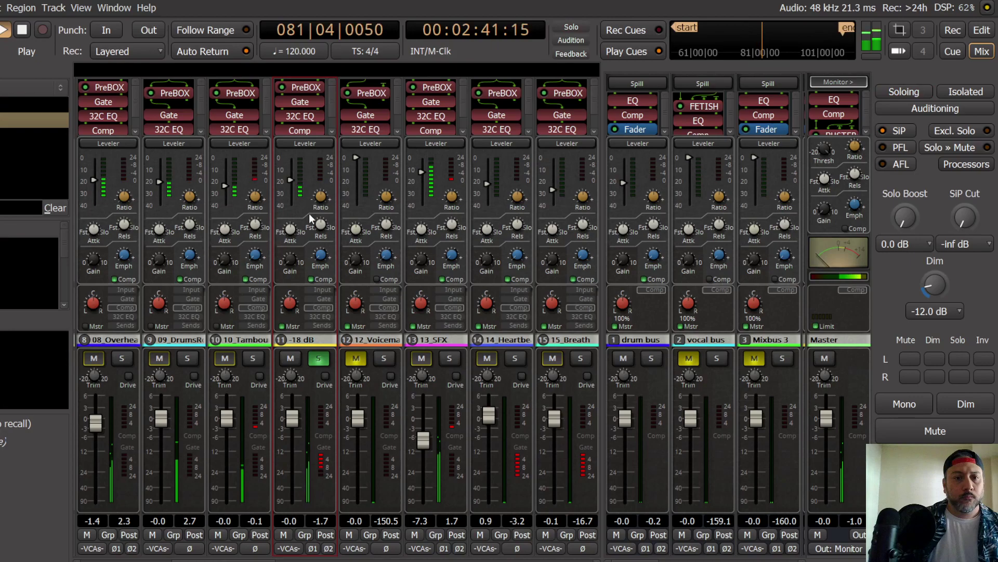
Step: Enable 11_ReverseCymbal's channel EQ with a 0.5 dB low-band boost, auditioning from bar 81
click(328, 316)
key(space)
key(space)
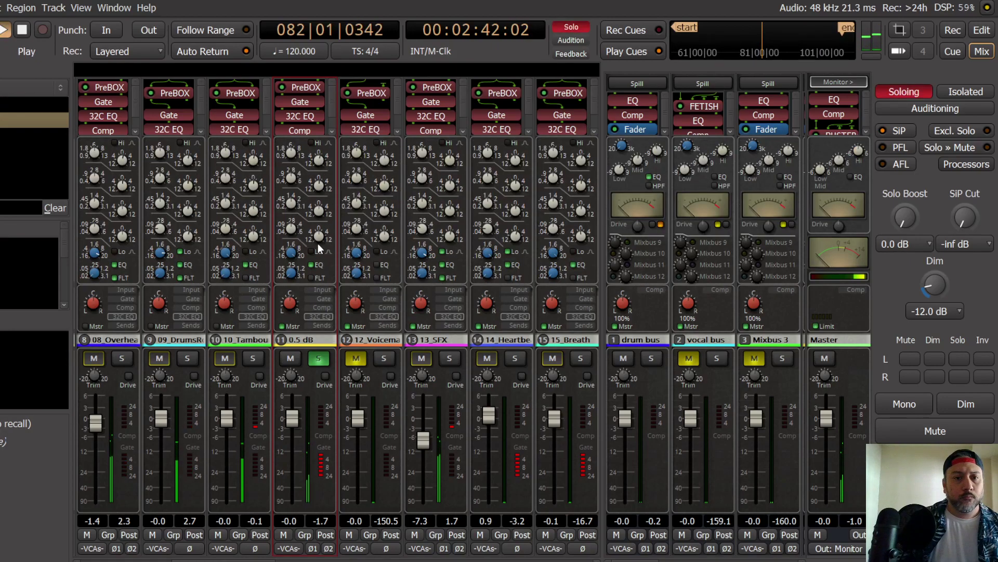
Step: Lower 11_ReverseCymbal's gate threshold to -43.2 dB while replaying the cymbal swell
click(323, 298)
key(space)
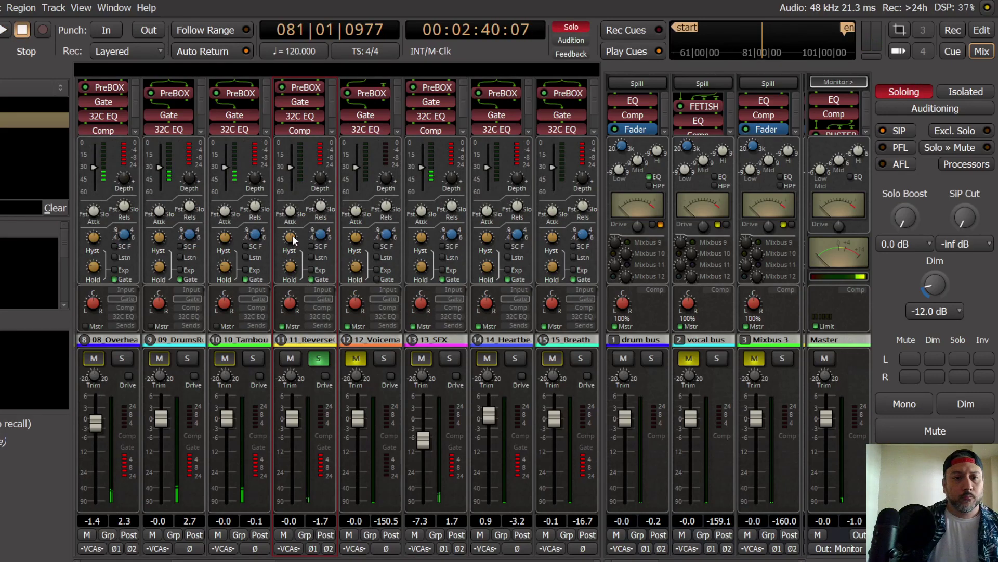
key(space)
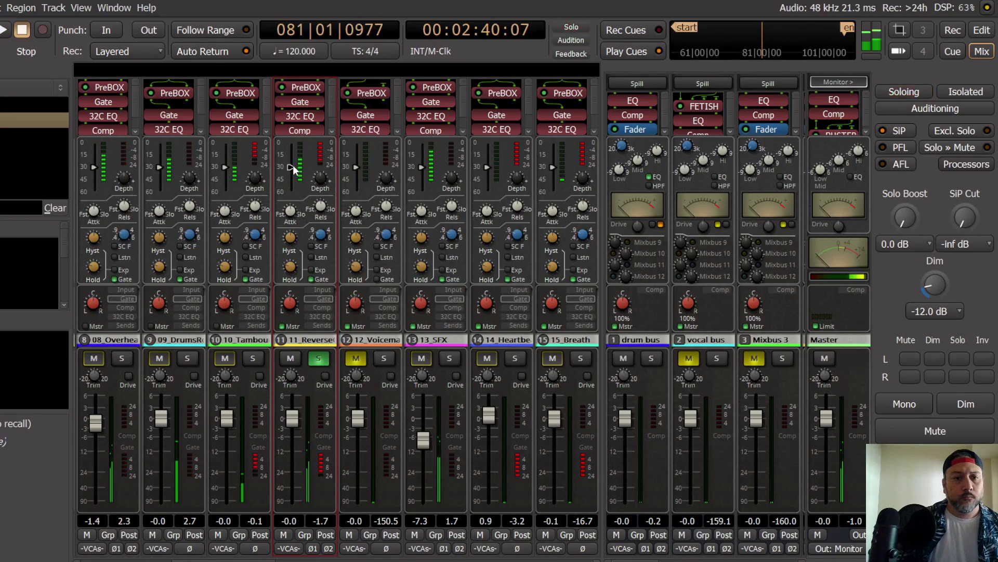
mouse_move(288, 189)
mouse_down()
mouse_move(288, 176)
mouse_move(300, 193)
mouse_up()
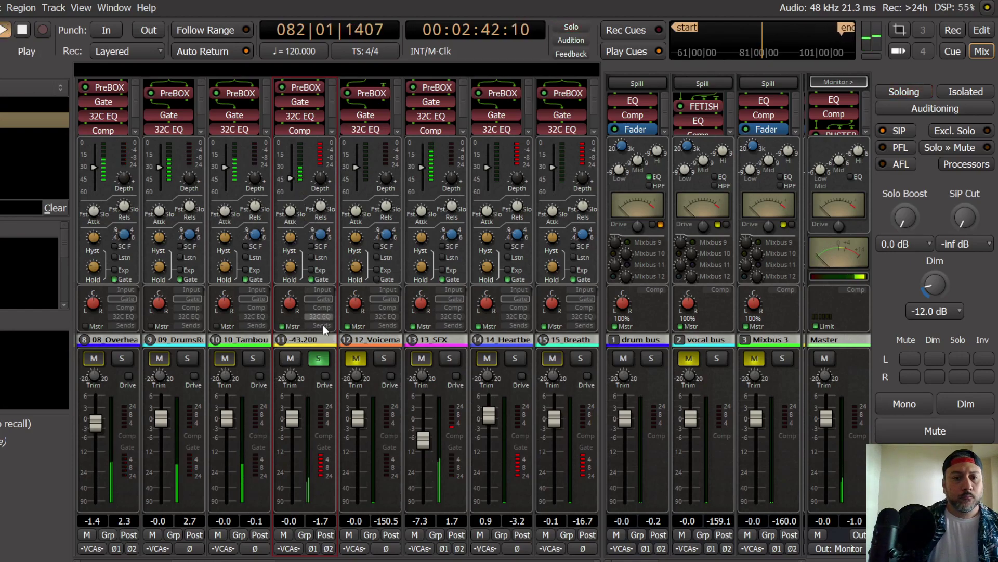
Step: Unsolo 11_ReverseCymbal, switch monitoring to dimmed mono, and lower its fader to -4.1 dB during repeated playback
click(320, 359)
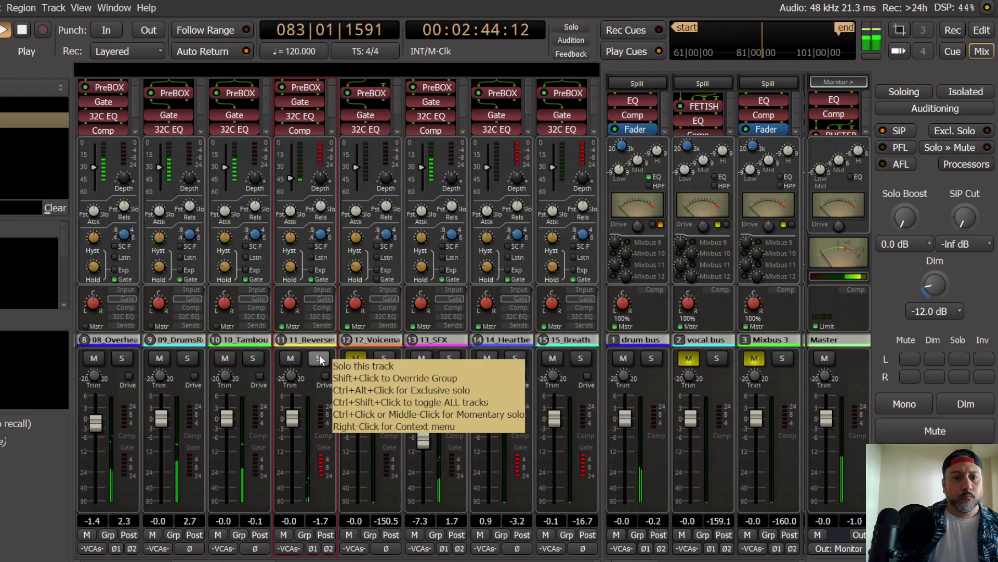
click(915, 411)
click(966, 404)
key(space)
key(space)
drag(292, 417, 295, 445)
key(space)
key(space)
key(space)
key(space)
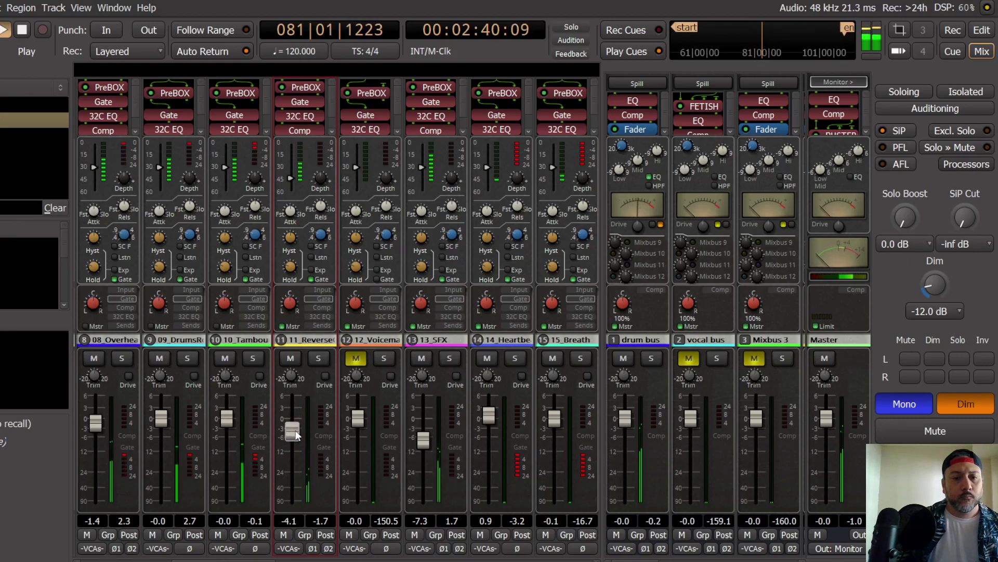
Step: Lower 11_ReverseCymbal's fader further to -5.2 dB and turn off mono and dimmed monitoring
key(space)
key(space)
drag(296, 434, 297, 439)
key(space)
key(space)
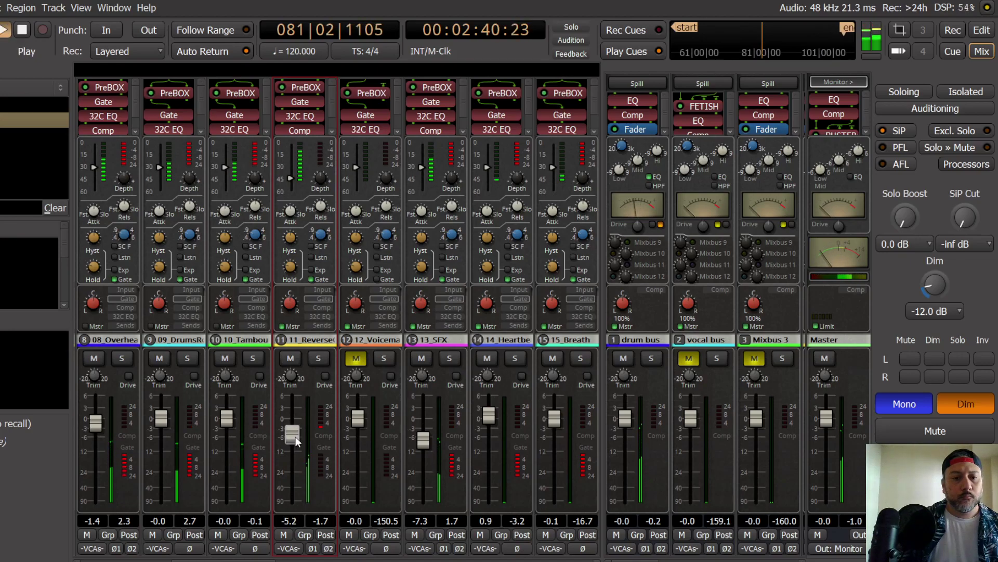
click(967, 404)
click(911, 406)
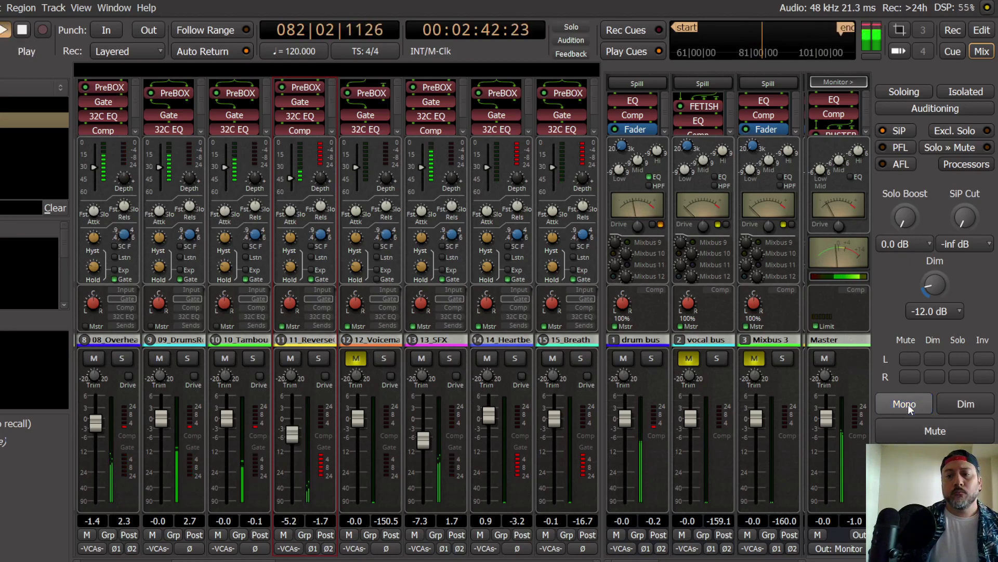
Step: Look through all tracks in the editor during playback to review which parts remain
click(982, 30)
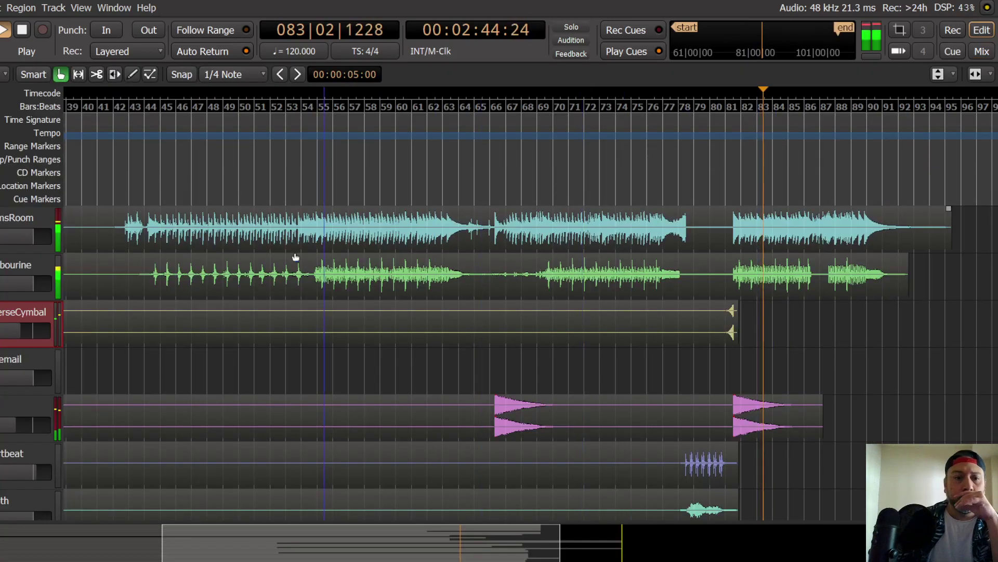
scroll(8, 333, down, 5)
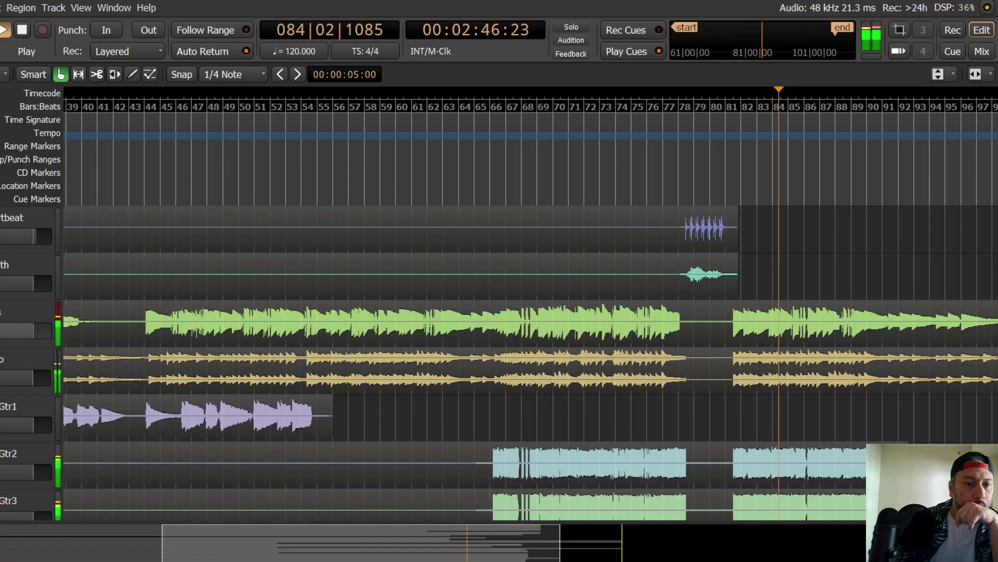
scroll(8, 333, down, 10)
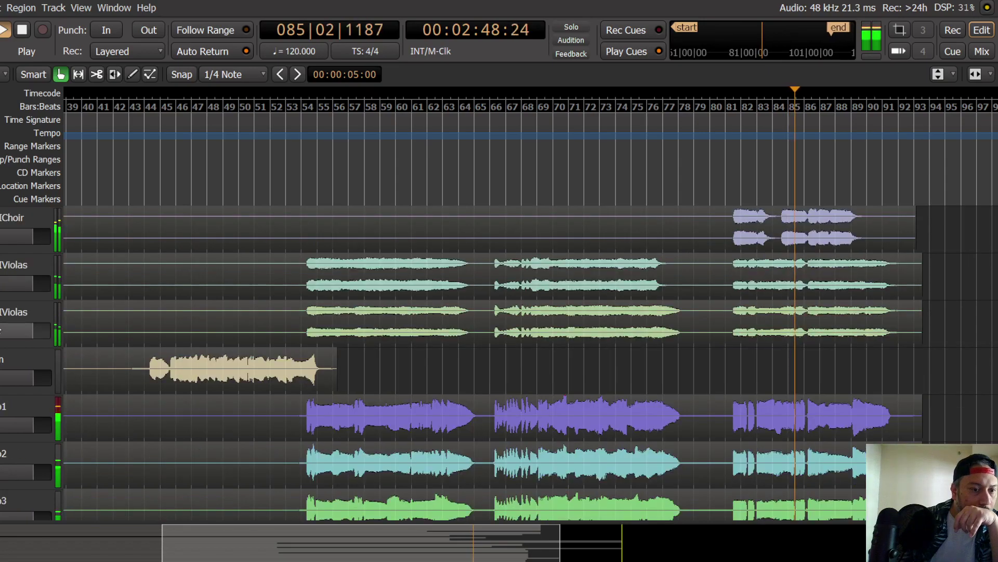
scroll(7, 333, down, 12)
scroll(8, 332, up, 7)
scroll(7, 332, up, 15)
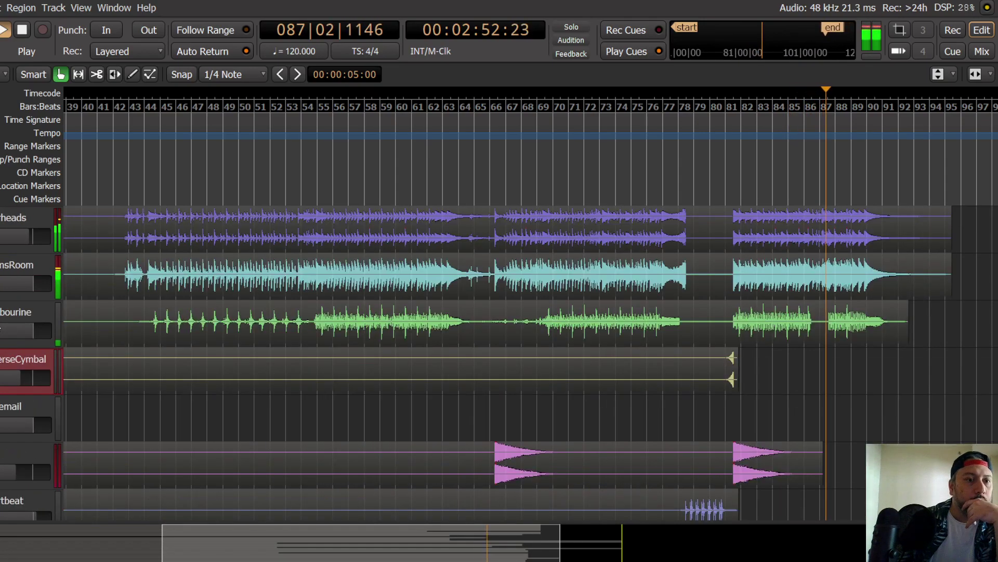
scroll(7, 332, up, 5)
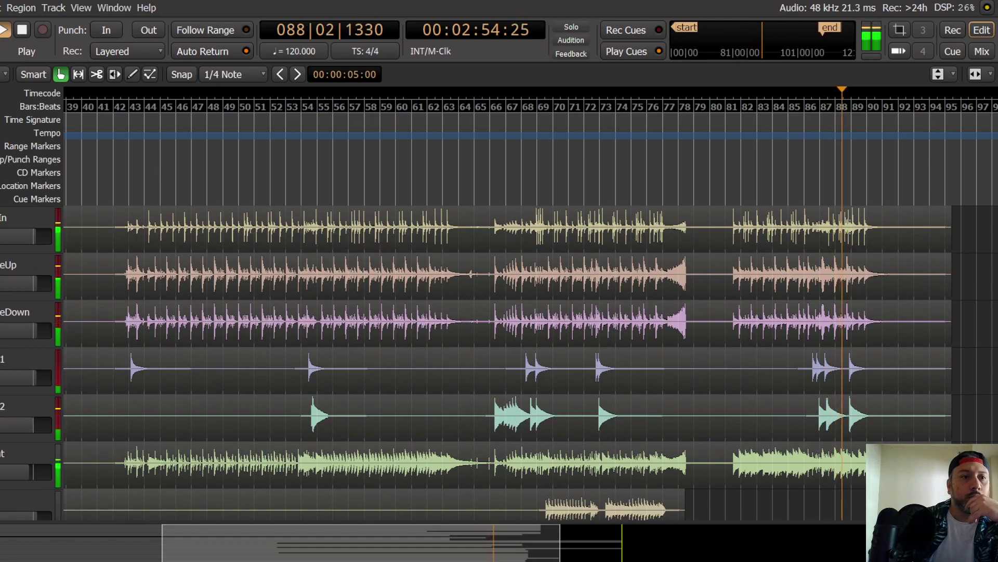
click(1, 8)
click(8, 86)
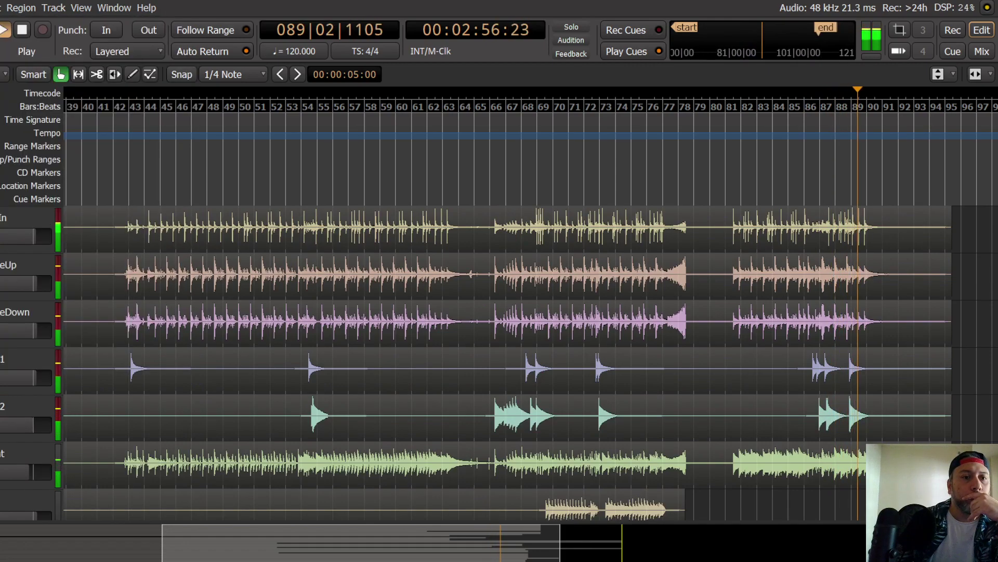
Step: Return the timeline to the song's start, play from just before bar 4, and select the 12_Voicemail track
scroll(6, 311, down, 7)
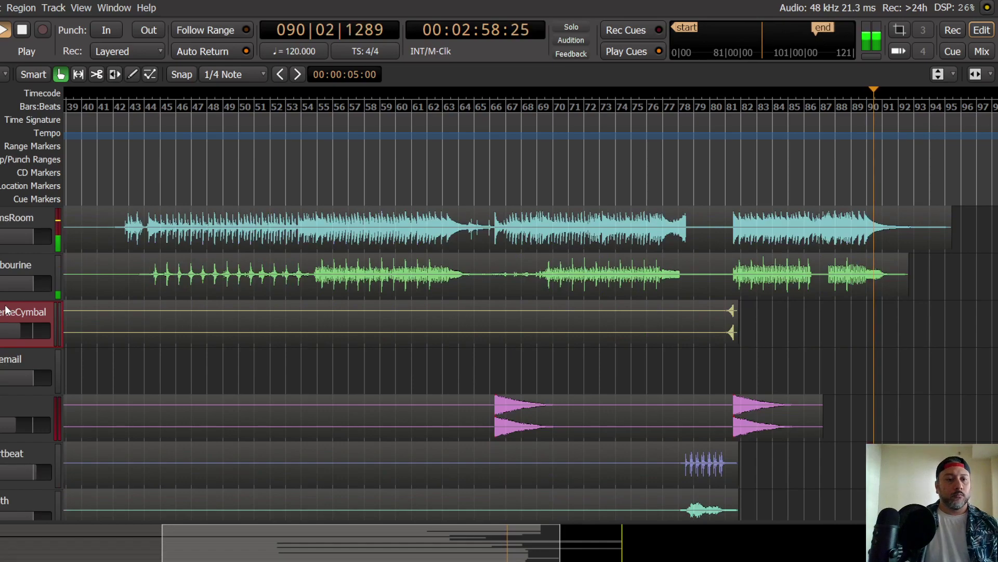
scroll(3, 304, down, 2)
drag(287, 542, 20, 538)
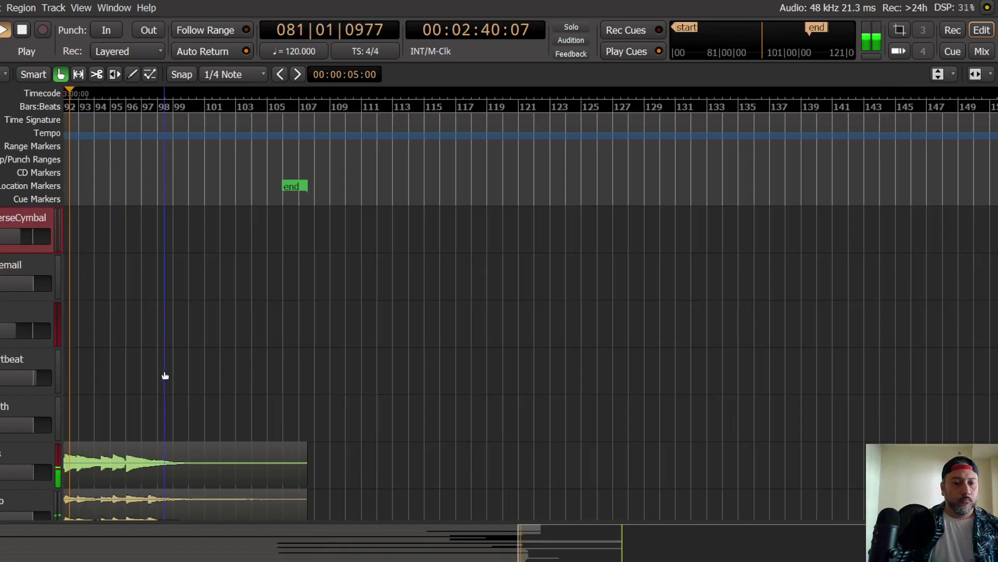
key(space)
drag(445, 550, 2, 538)
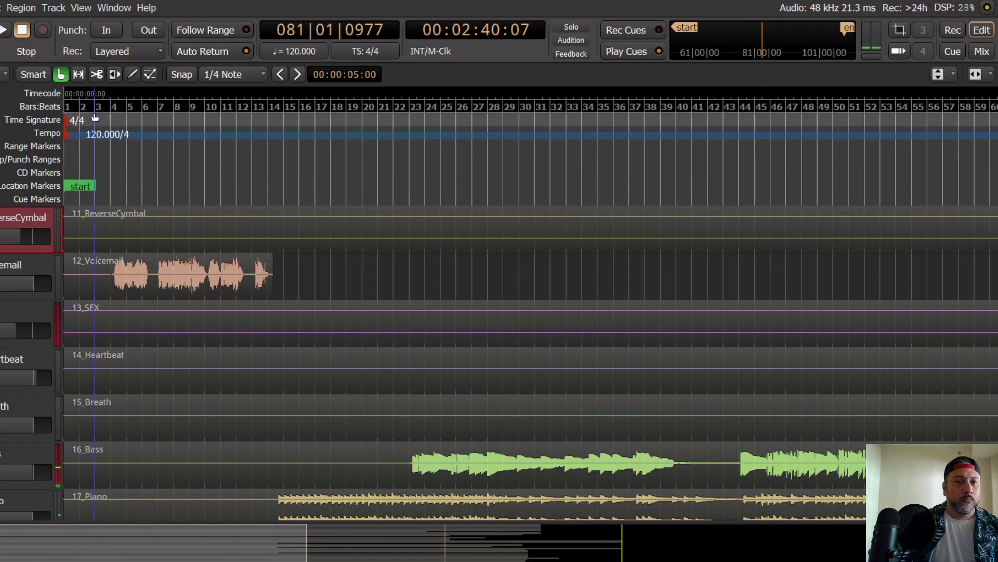
click(109, 99)
key(space)
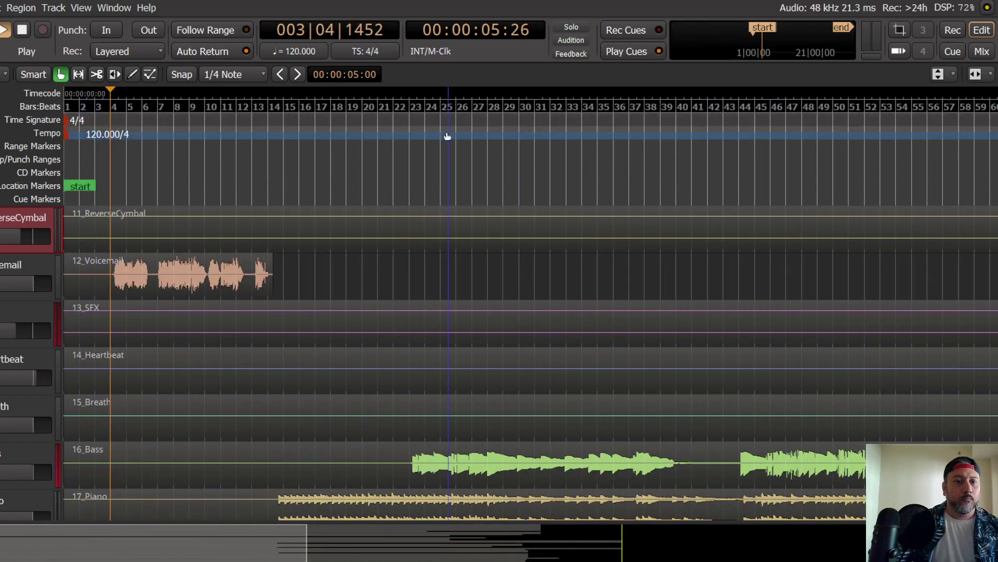
click(18, 261)
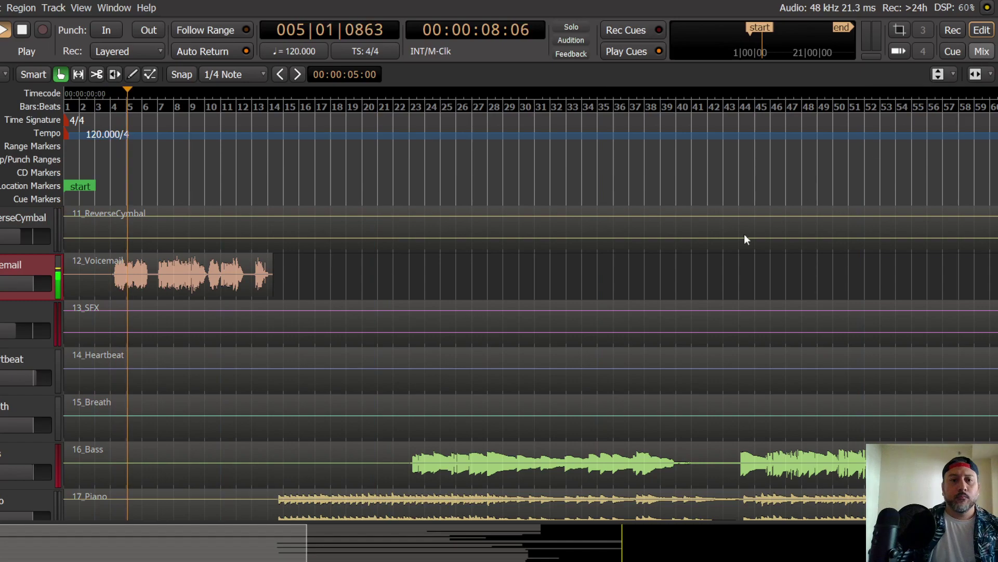
Step: Show the mixer and solo the 12_Voicemail track
key(alt+m)
click(363, 363)
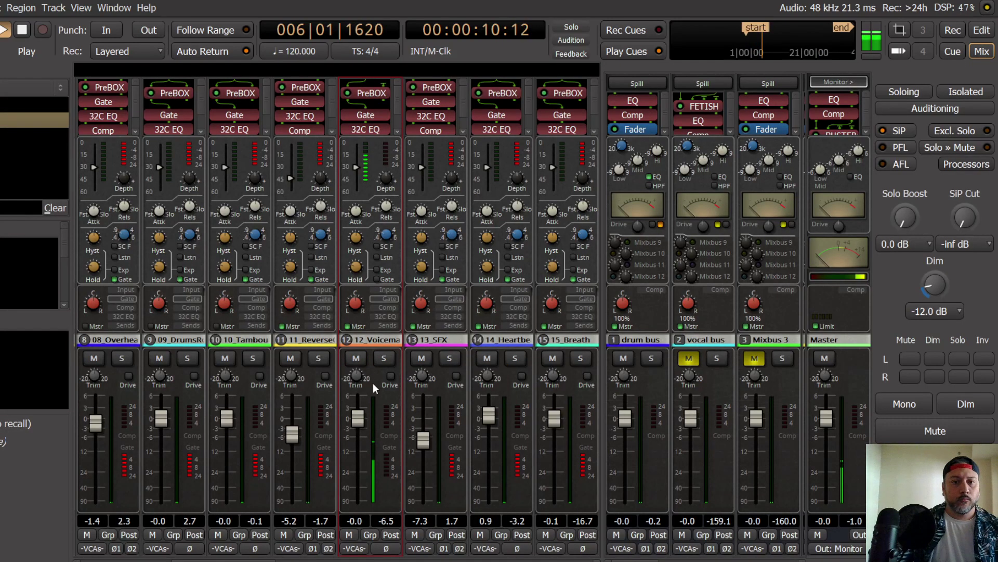
click(390, 361)
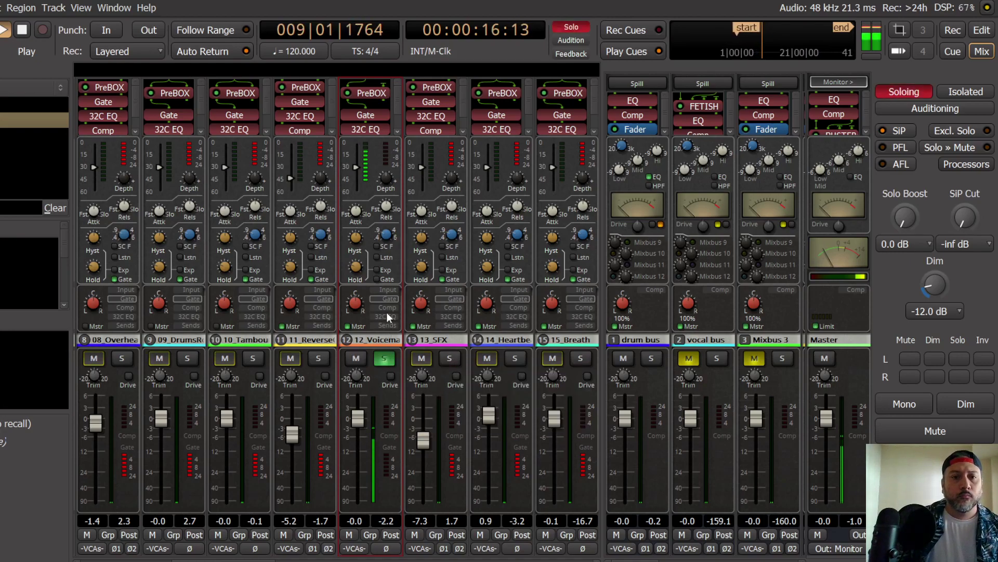
Step: Inspect the PreBOX plugin on 12_Voicemail, then stop playback and examine the plugin's pin configuration
double_click(367, 92)
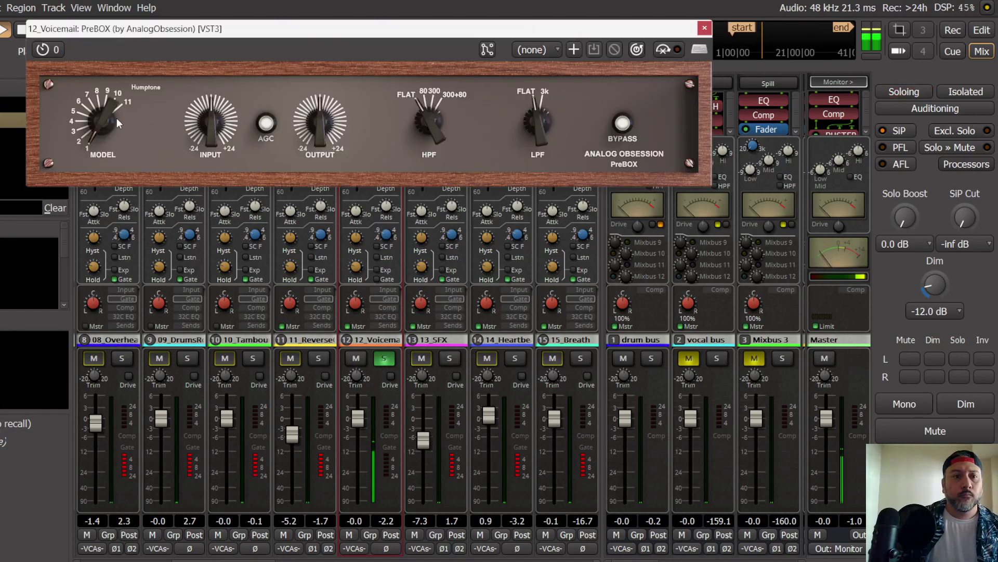
click(706, 29)
key(space)
right_click(369, 92)
click(422, 175)
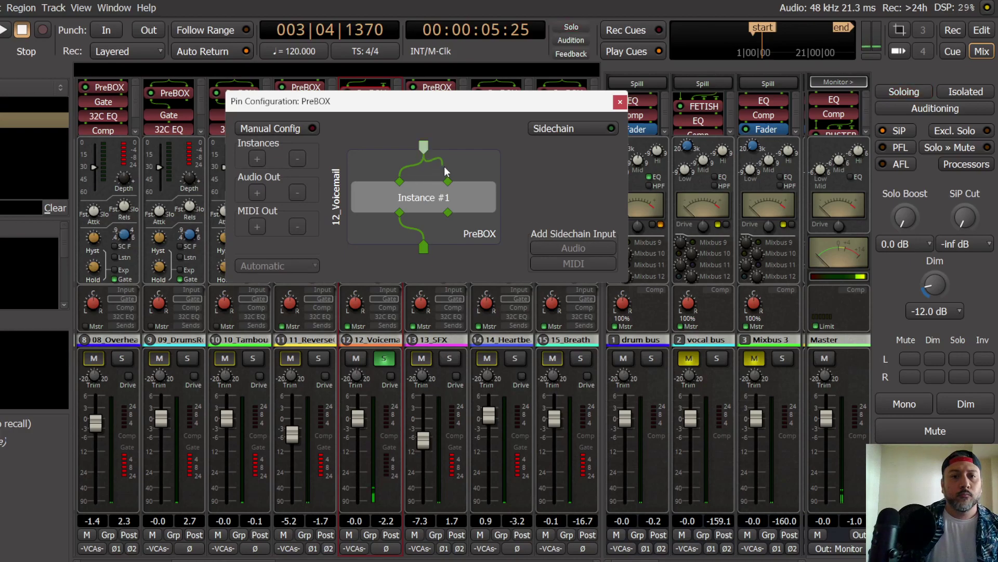
click(620, 101)
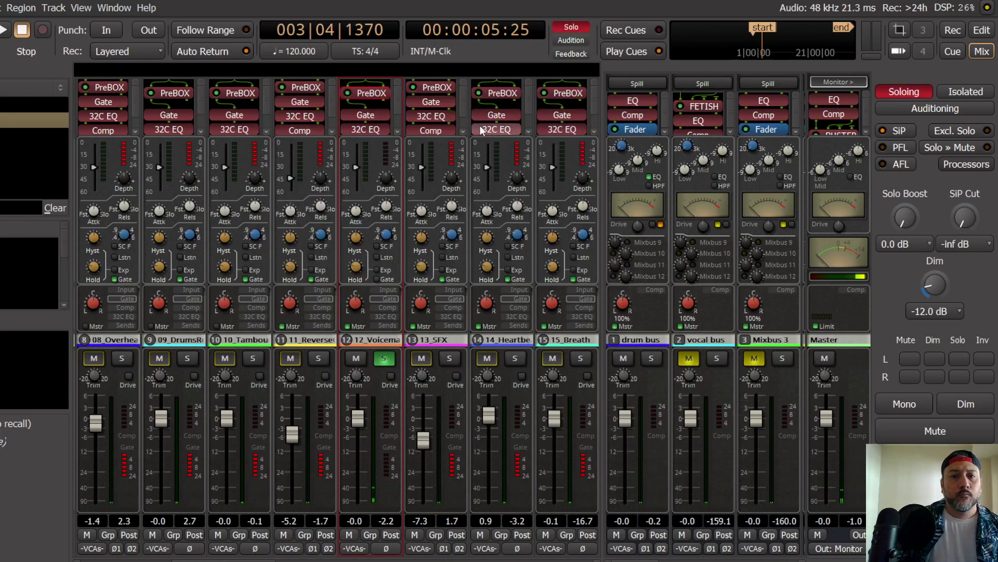
Step: During playback, set 12_Voicemail's PreBOX to the New-81 model with 9.1 dB input, switching AGC off while adjusting and back on at the end
double_click(374, 95)
key(space)
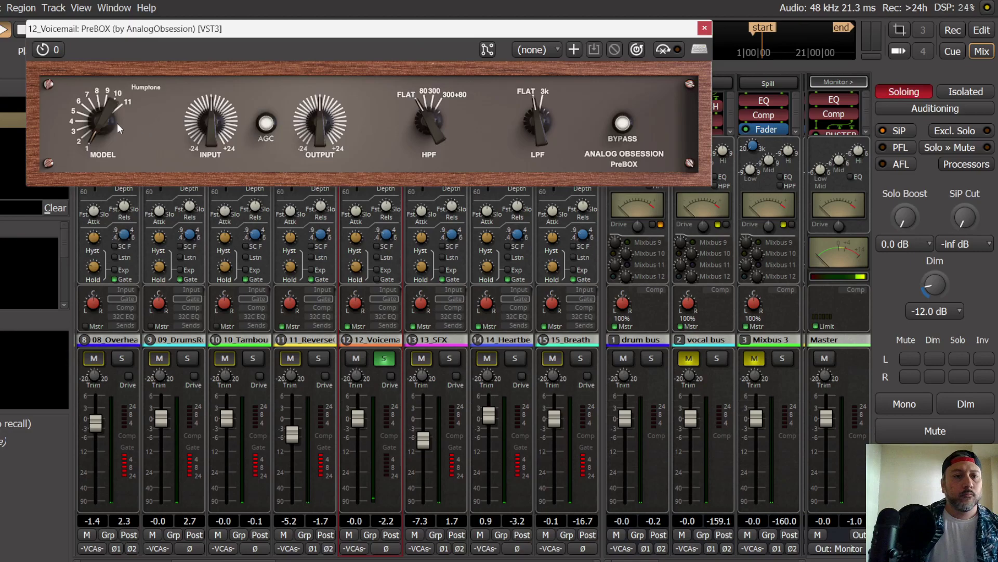
scroll(105, 117, down, 5)
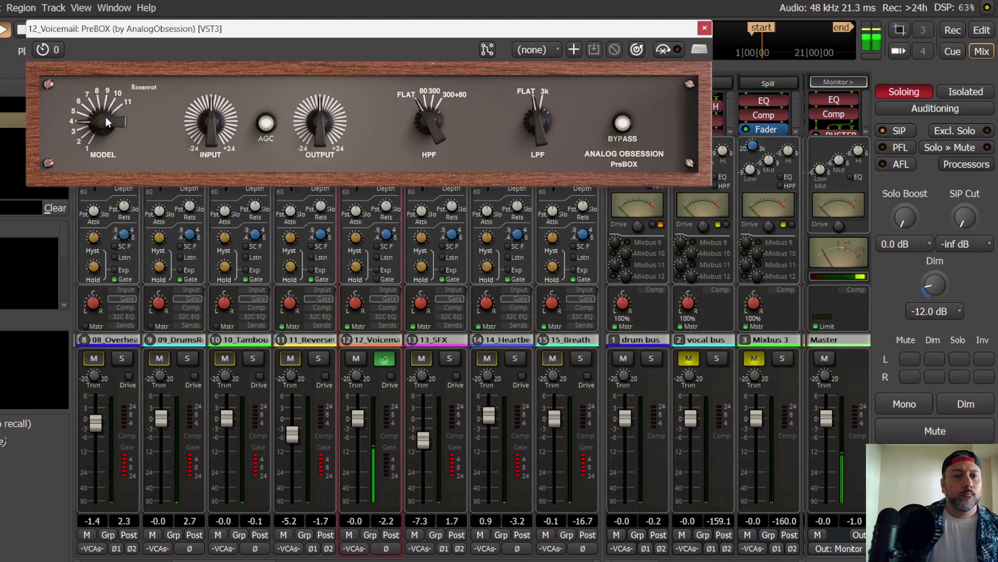
click(272, 125)
scroll(210, 99, down, 4)
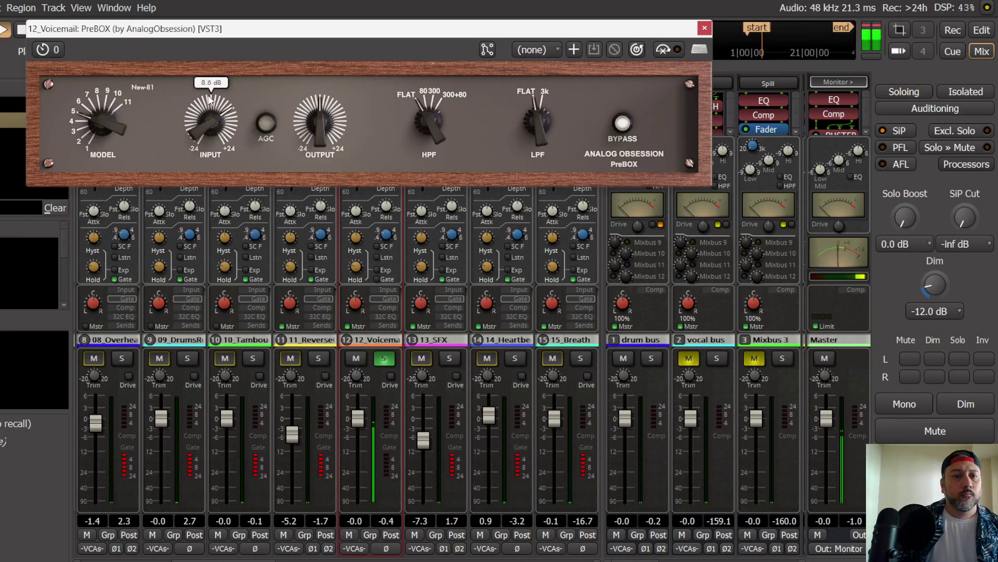
scroll(210, 98, up, 1)
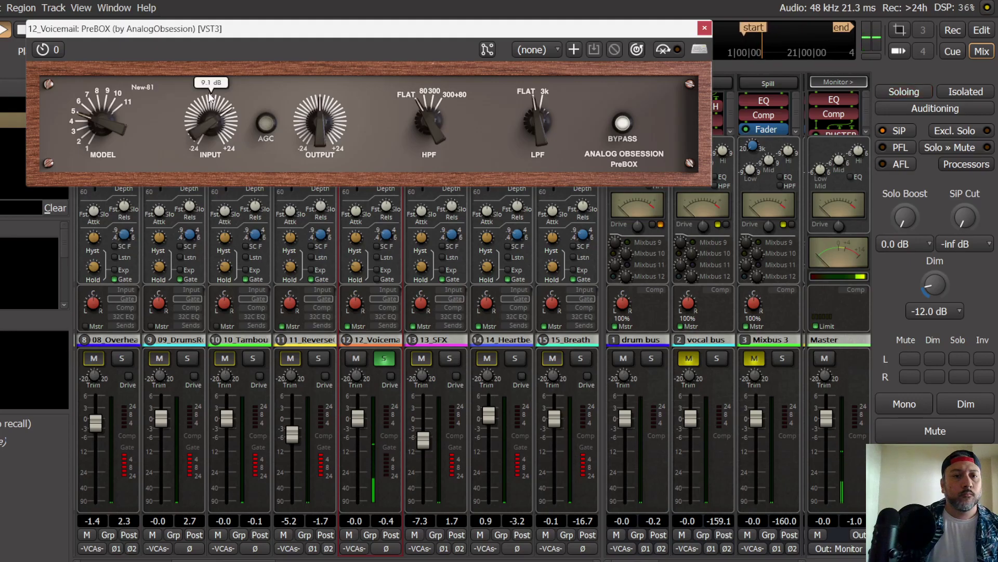
click(270, 126)
click(704, 28)
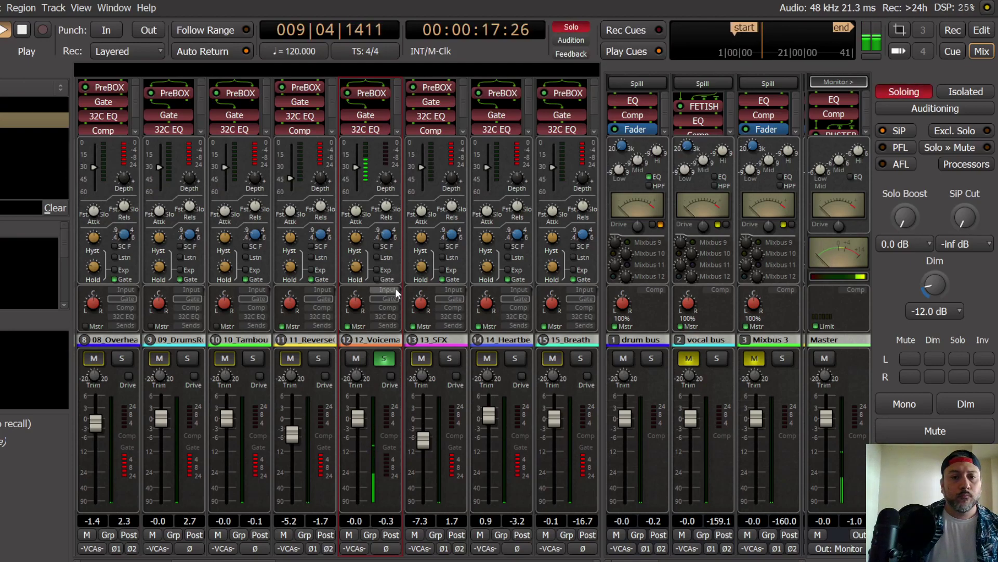
Step: Enable 12_Voicemail's compressor with a -29 dB threshold and set its top EQ band's gain to 0.4 dB
click(387, 308)
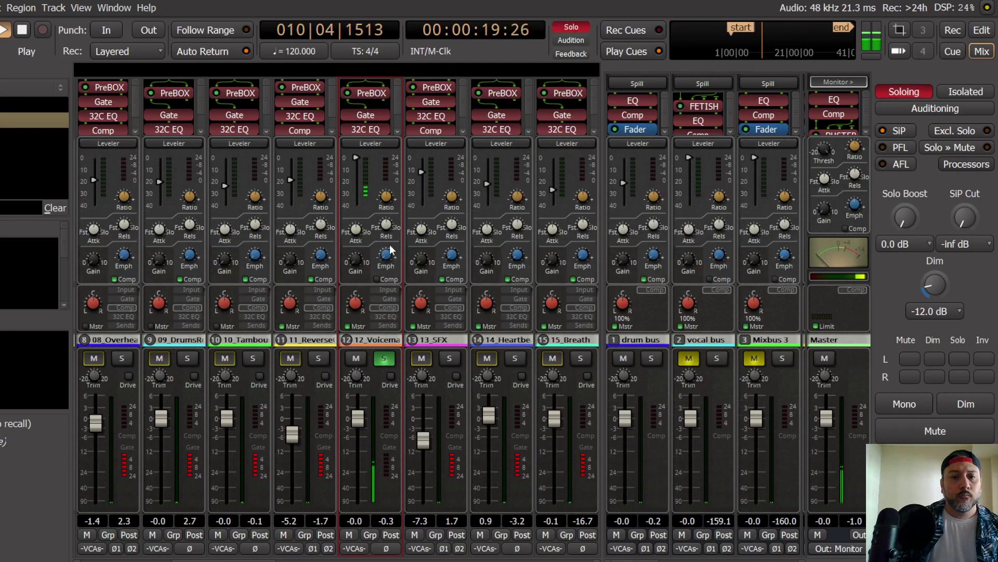
scroll(355, 175, down, 7)
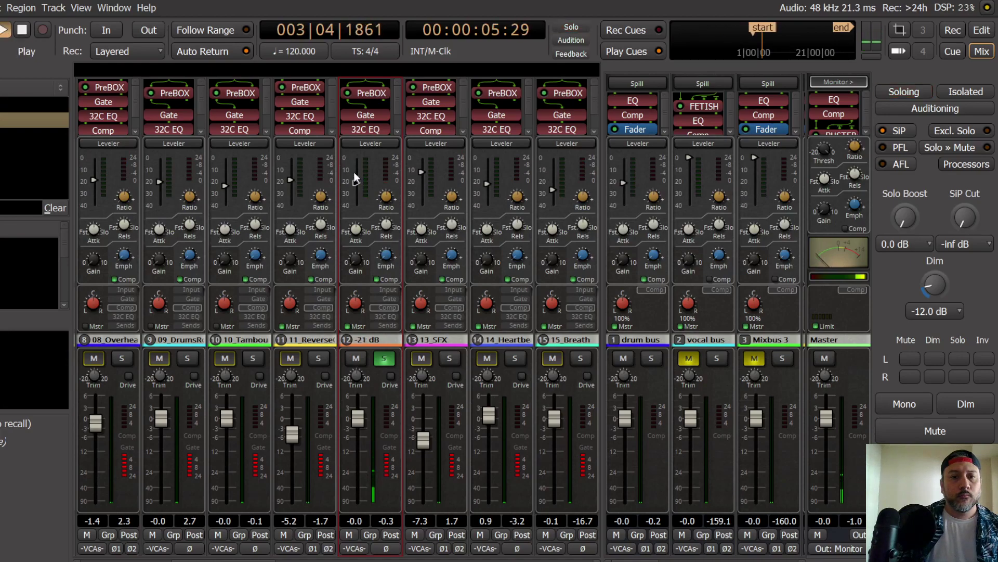
scroll(354, 180, down, 4)
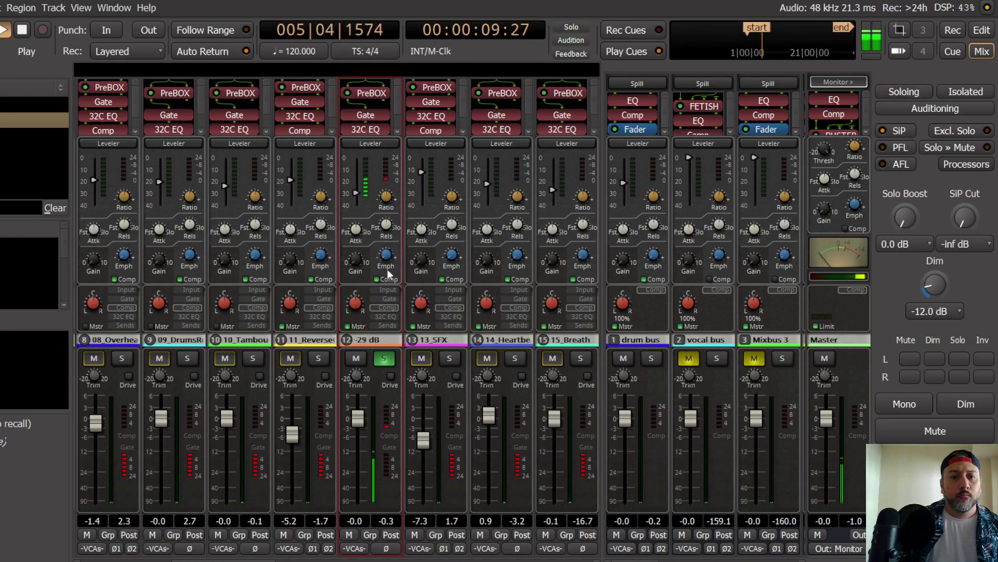
click(397, 313)
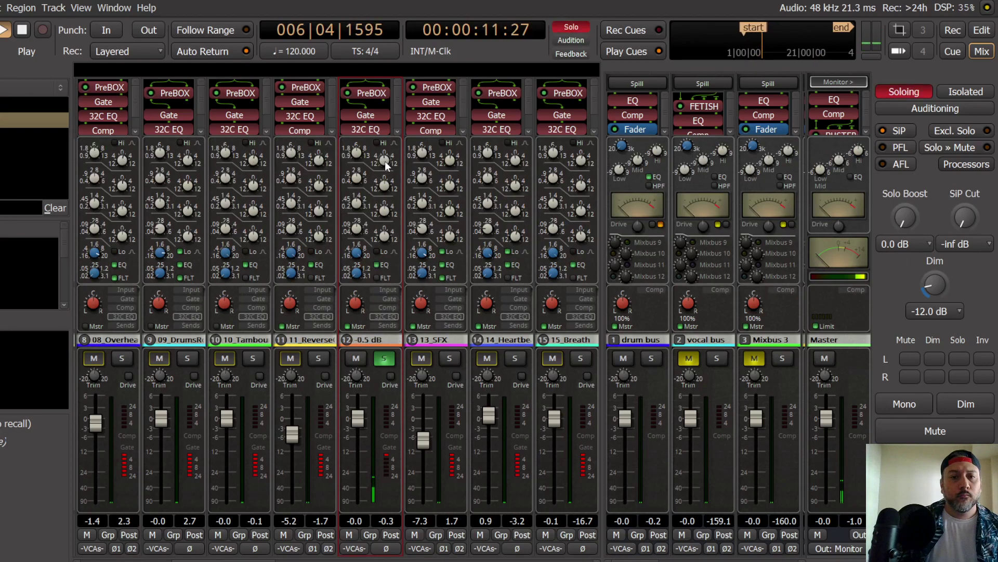
scroll(386, 211, up, 2)
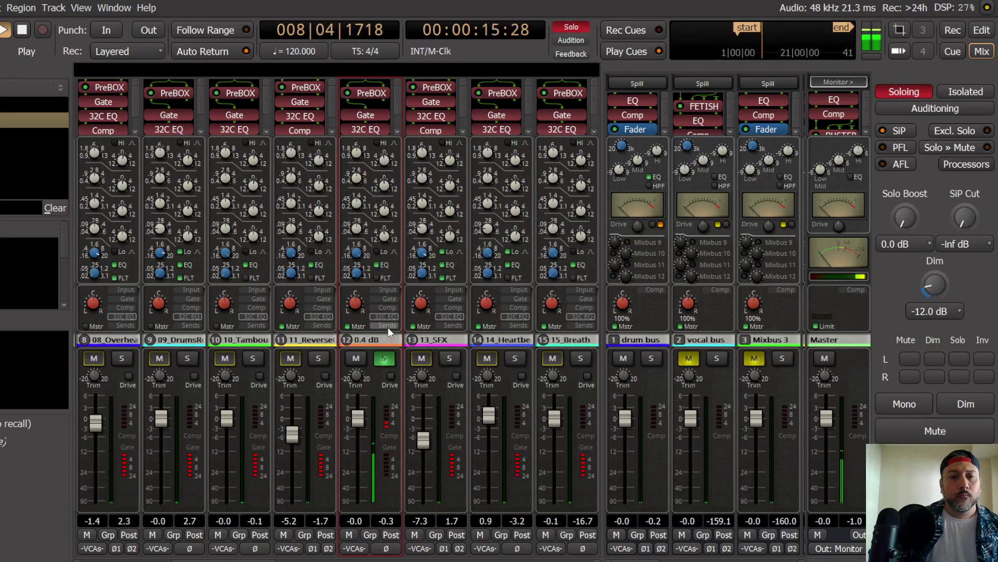
Step: Unsolo 12_Voicemail, set its fader to -0.3 dB against the mix, and save the session
click(385, 359)
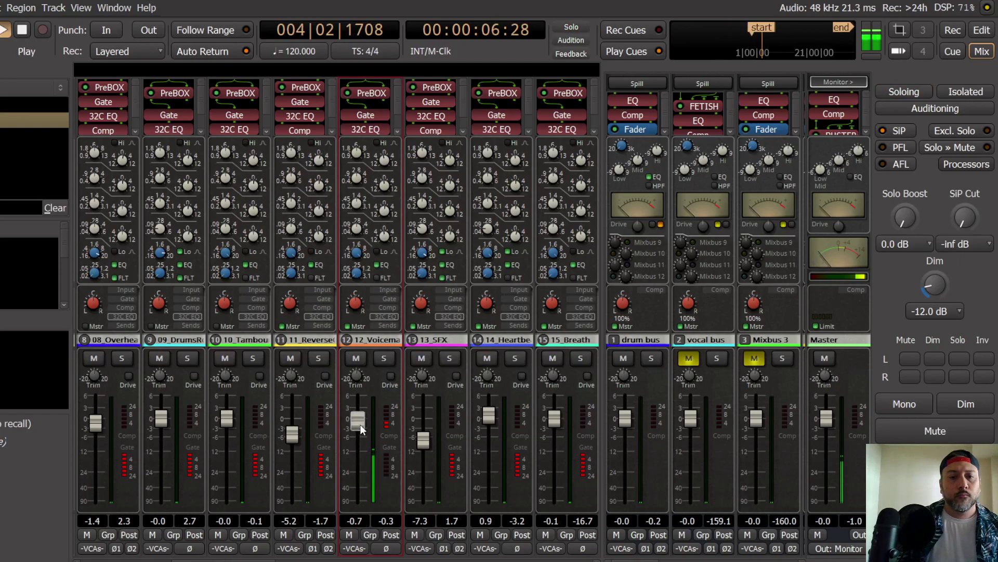
drag(363, 433, 364, 420)
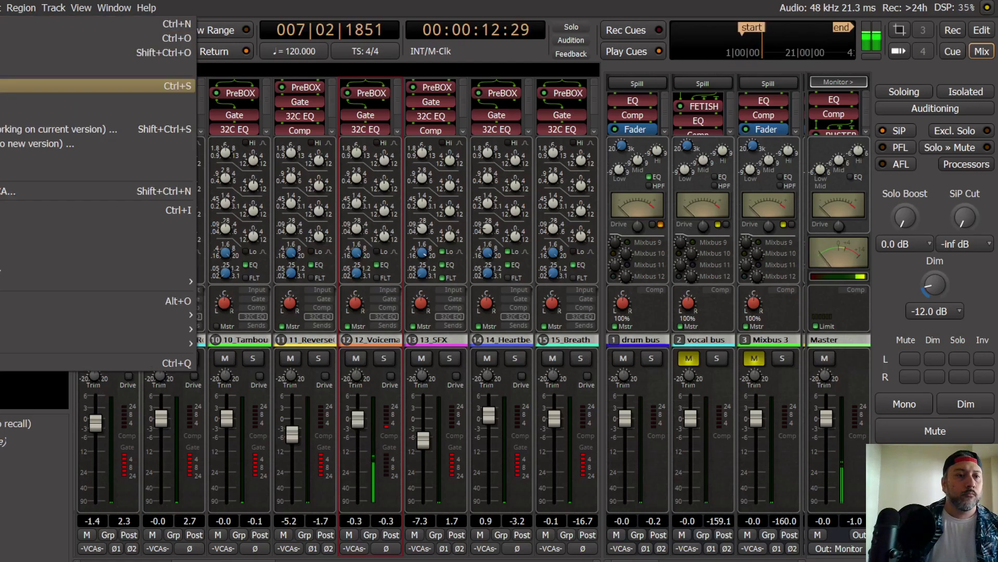
Step: Return to the editor and look through all tracks during playback to see which ones sound in the intro
key(alt+e)
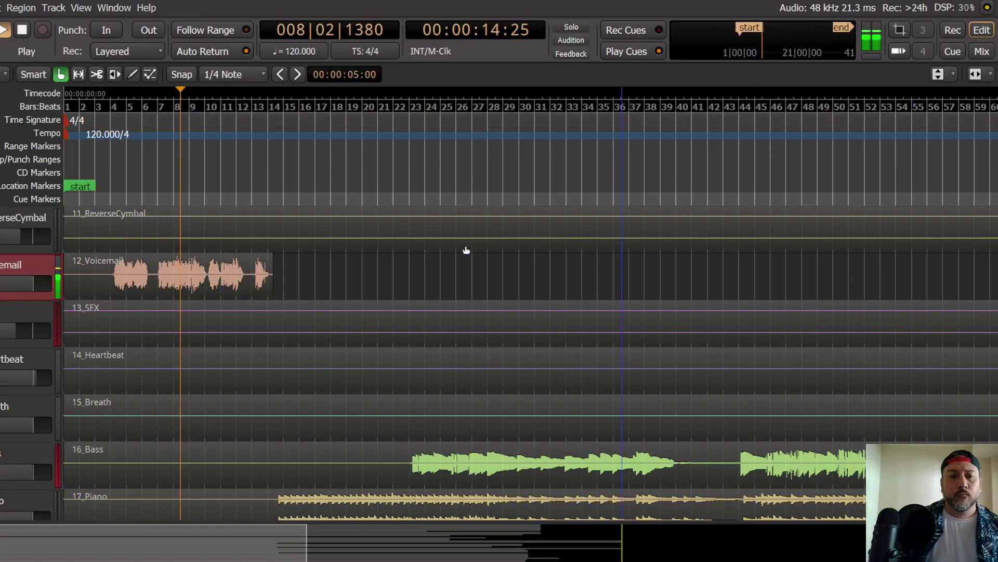
scroll(26, 346, down, 8)
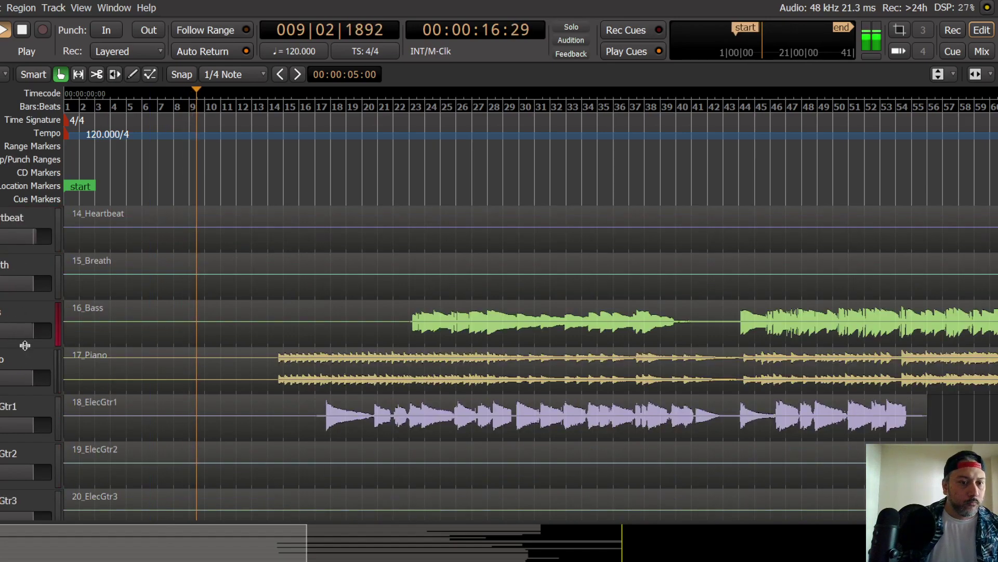
scroll(26, 343, up, 7)
scroll(26, 343, up, 9)
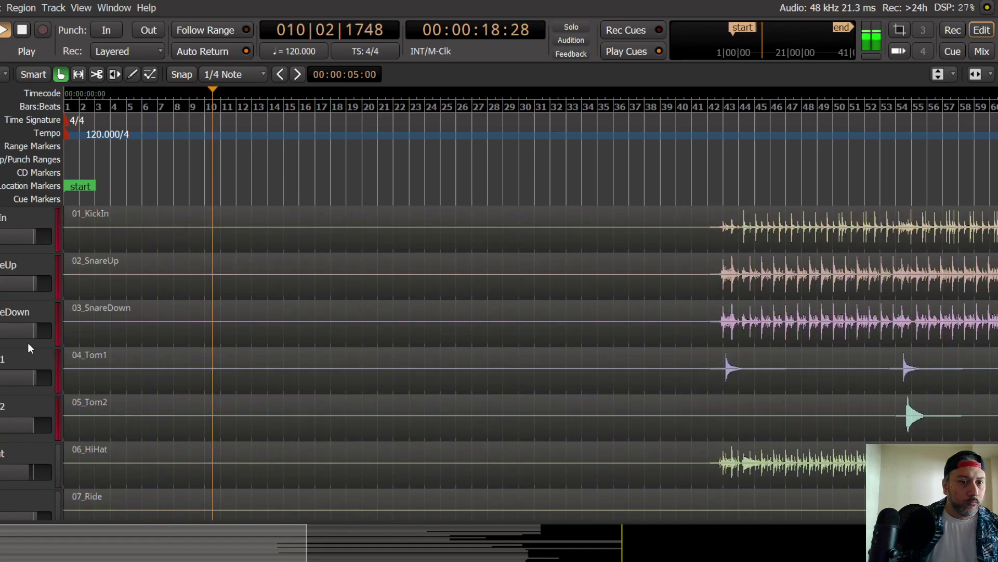
scroll(28, 342, down, 3)
scroll(30, 341, down, 10)
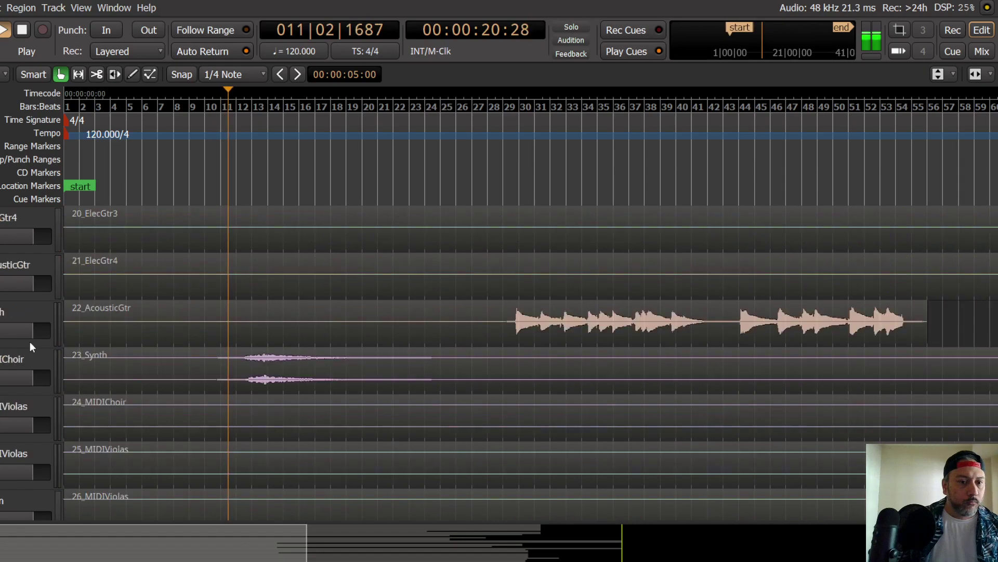
scroll(30, 342, down, 1)
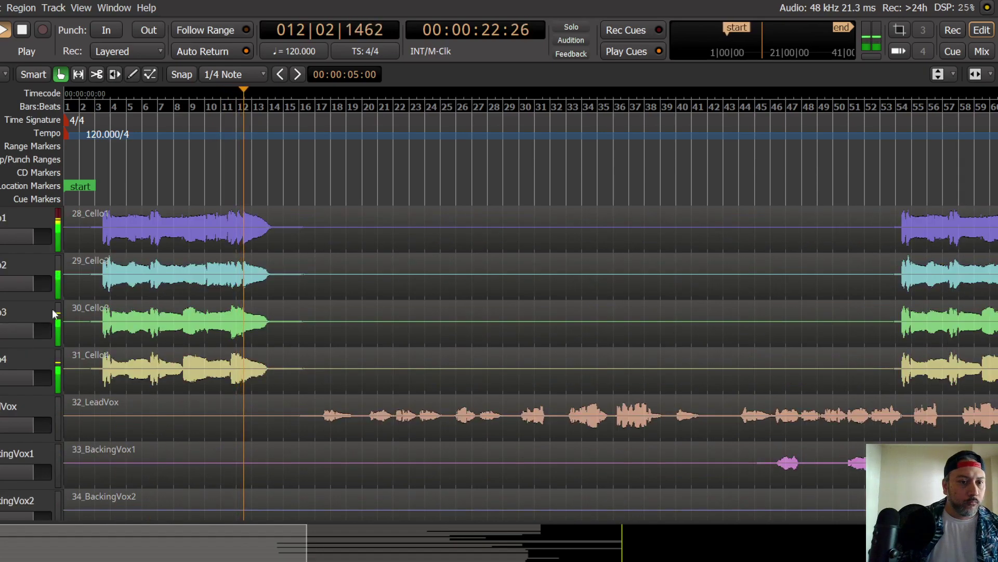
Step: Replay the cello intro from the middle of bar 3 and stop playback
key(space)
click(101, 157)
key(space)
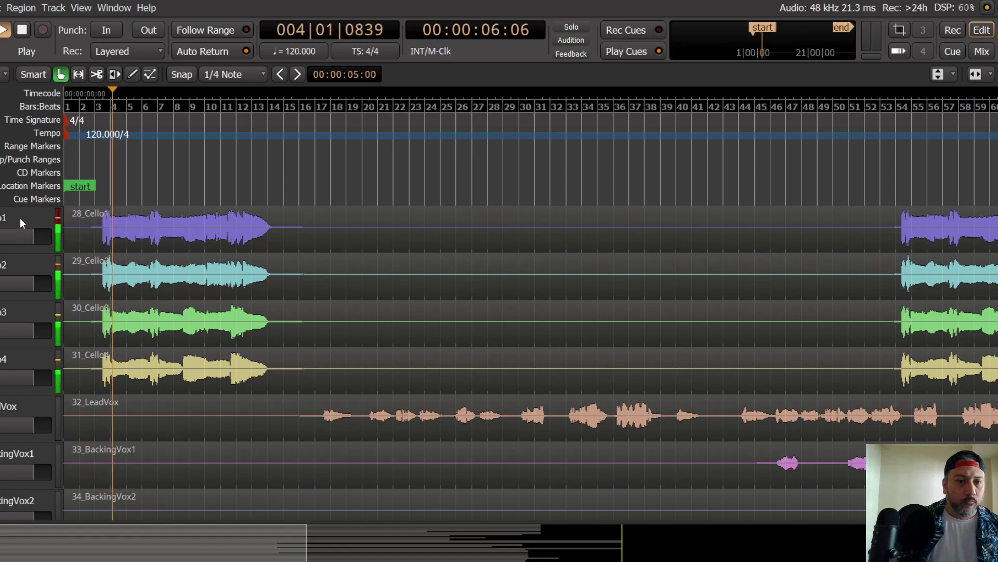
key(space)
Step: Play from just before bar 23, select the 17_Piano track, and solo it in the mixer
scroll(5, 269, up, 8)
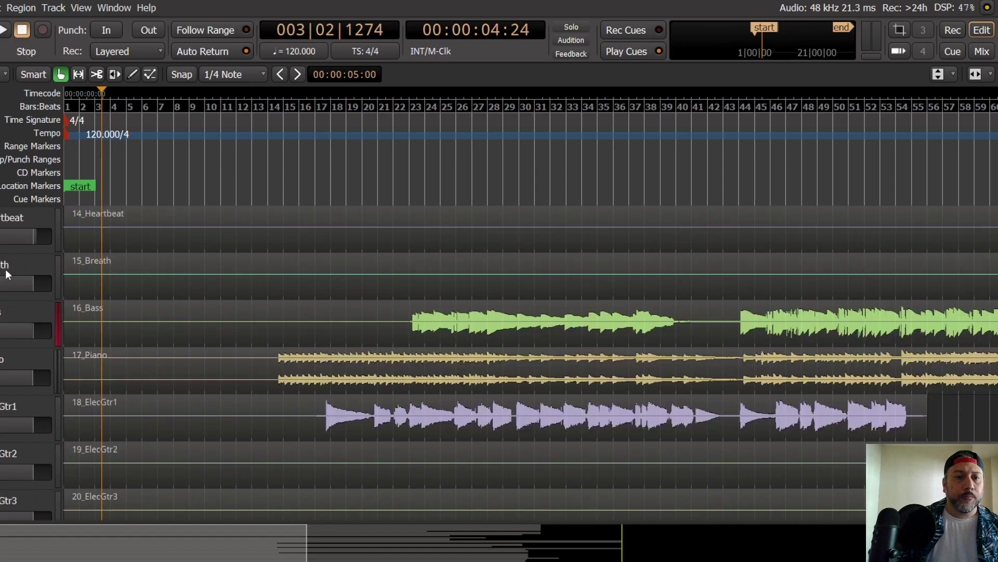
scroll(5, 268, down, 2)
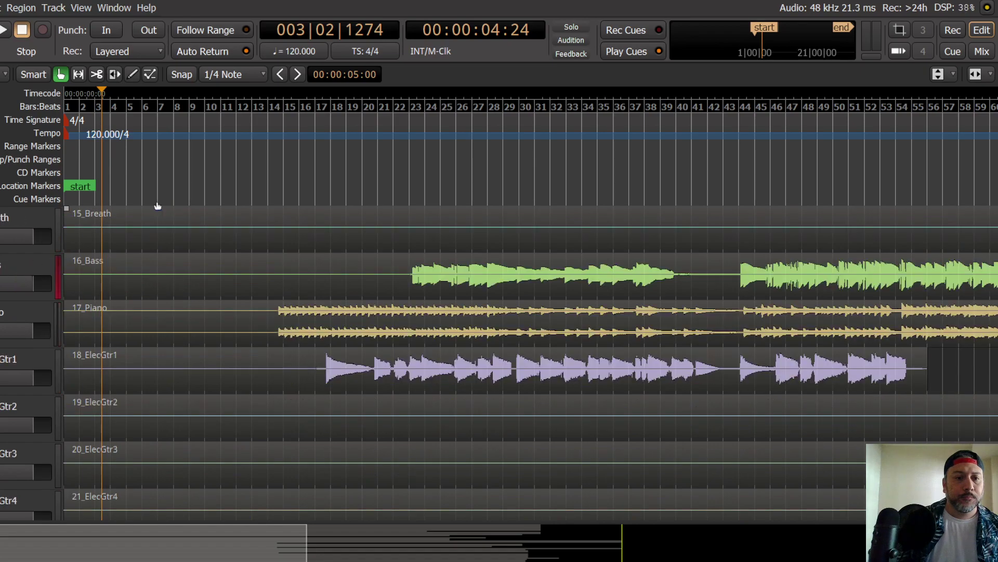
click(411, 147)
key(space)
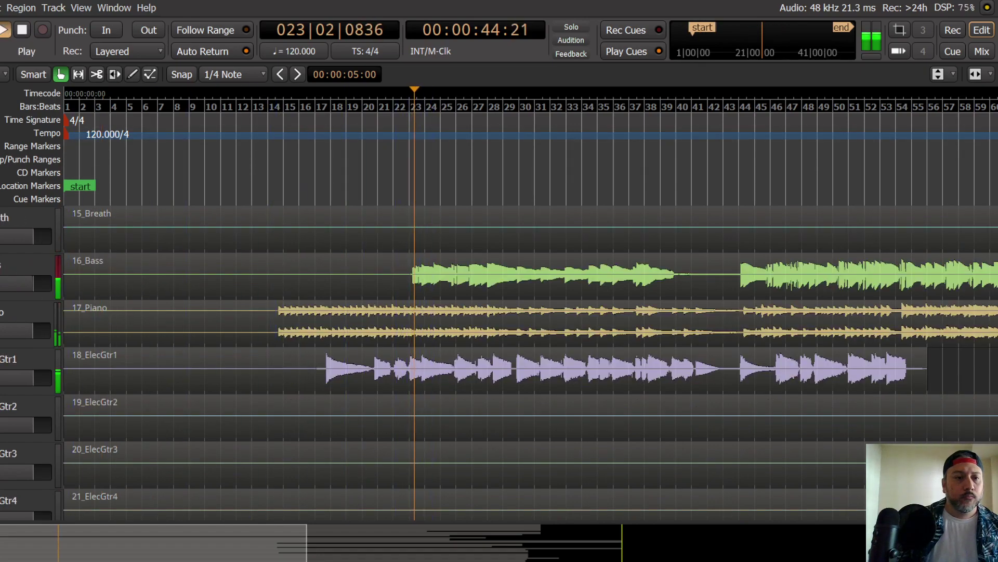
click(982, 51)
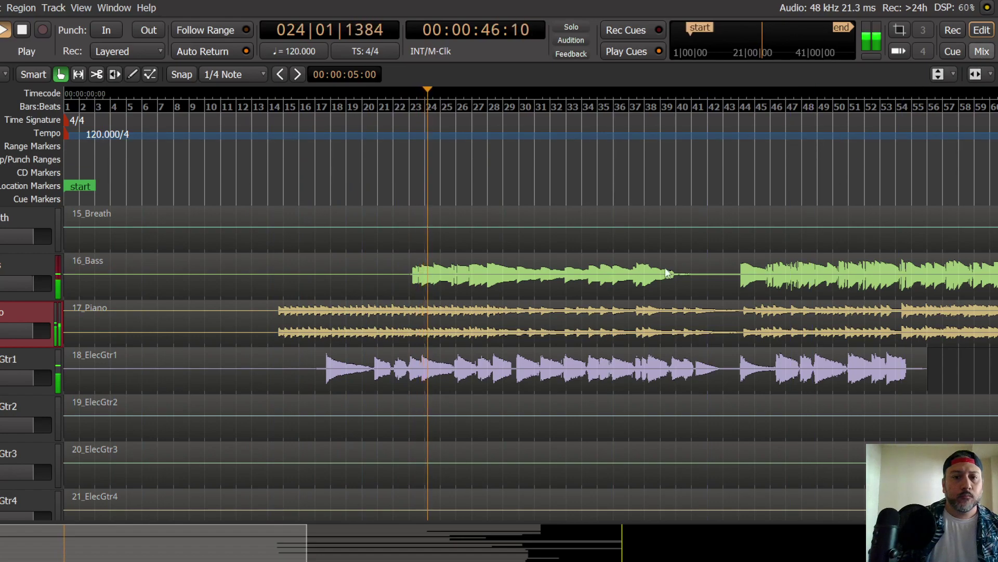
click(553, 358)
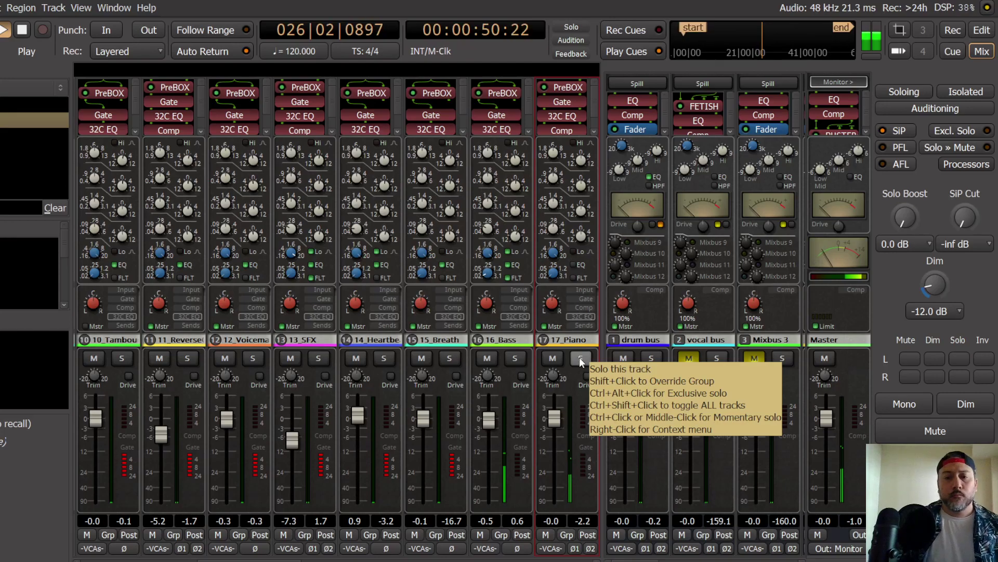
click(581, 359)
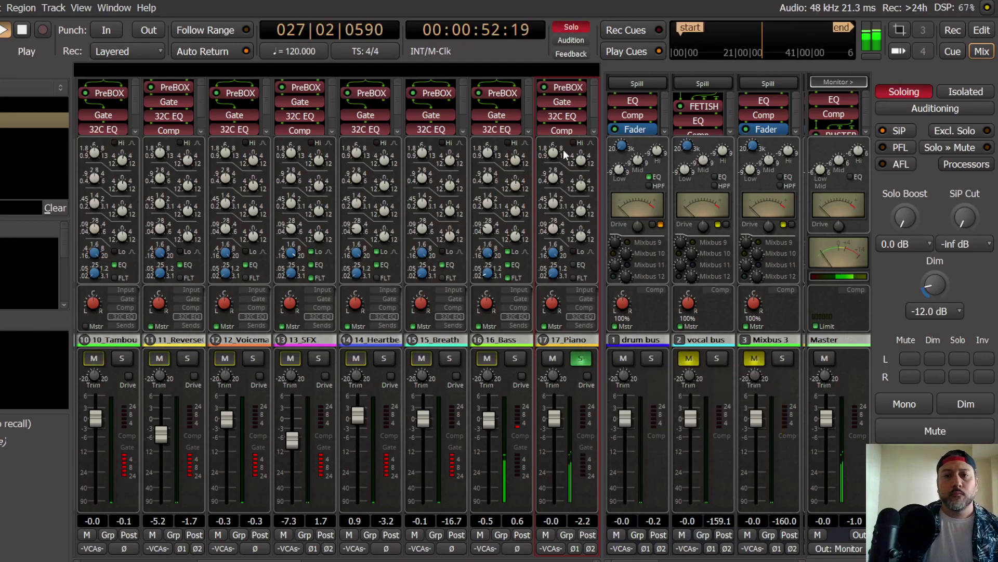
Step: Set 17_Piano's PreBOX to the New-81 model, raise its input to about 6 dB with AGC off, and turn AGC back on
double_click(569, 87)
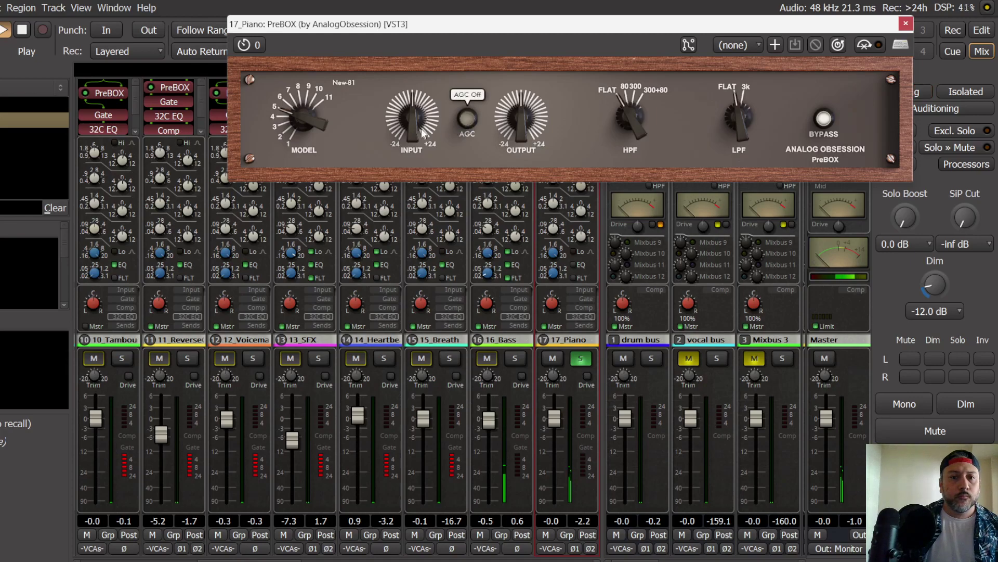
mouse_move(419, 125)
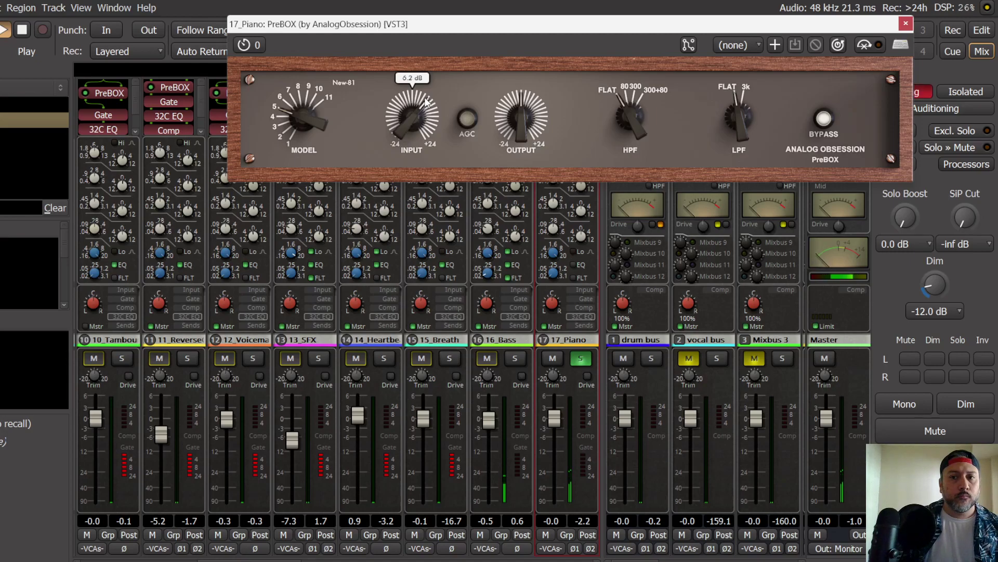
drag(410, 123, 412, 119)
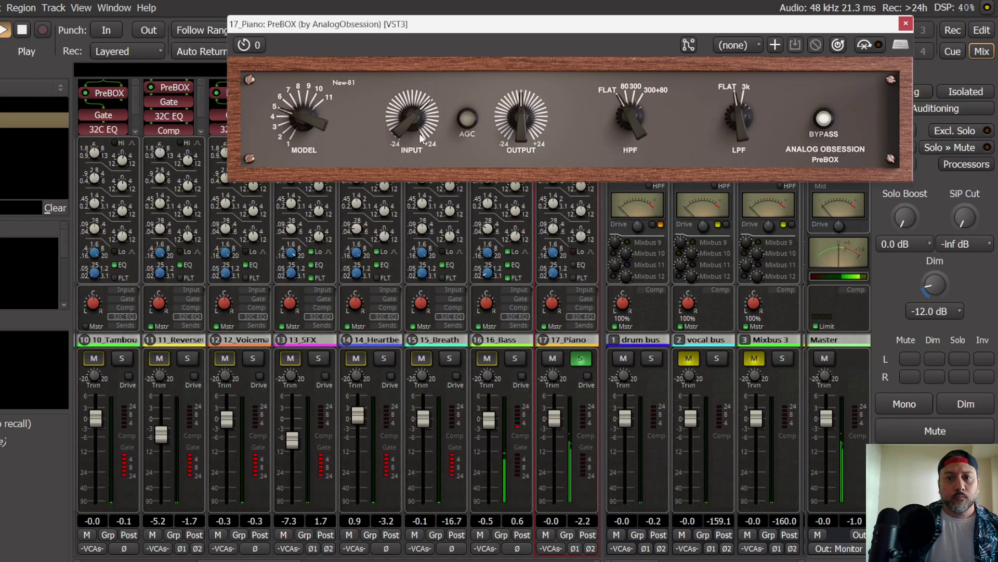
click(464, 123)
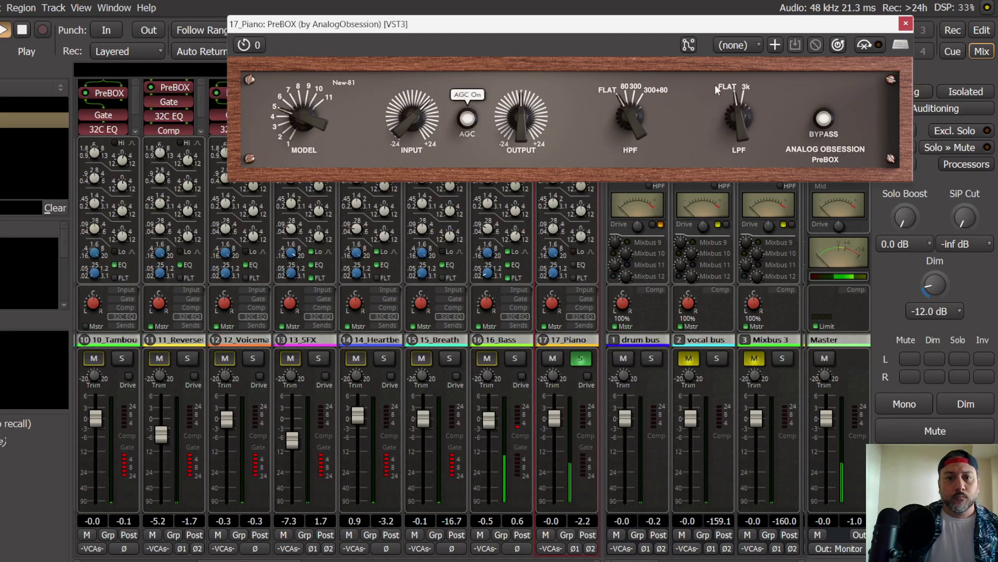
click(906, 23)
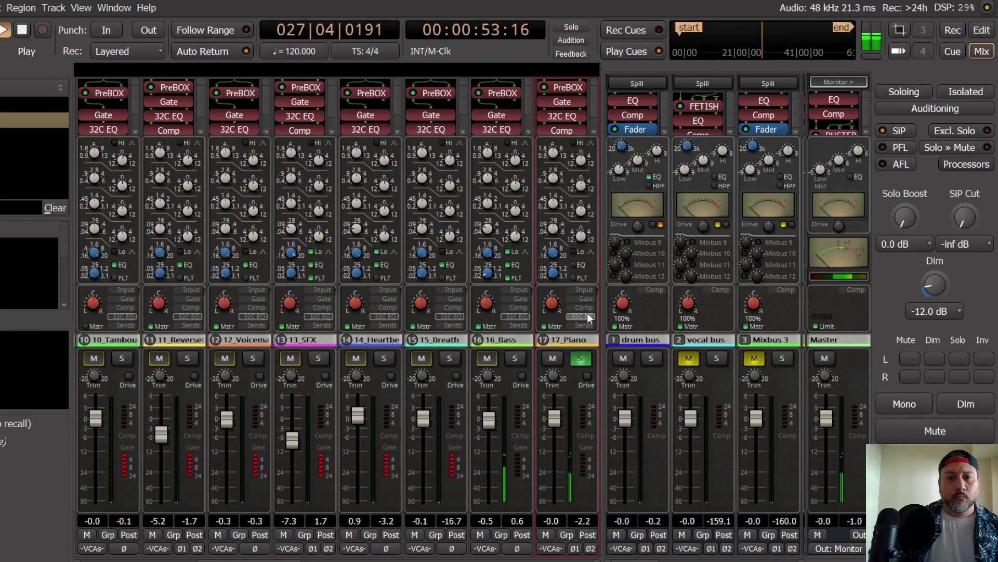
Step: Set 17_Piano's compressor threshold to about -12 dB and fine-tune its EQ with slight band boosts, up to about 1.1 dB
click(587, 298)
click(591, 307)
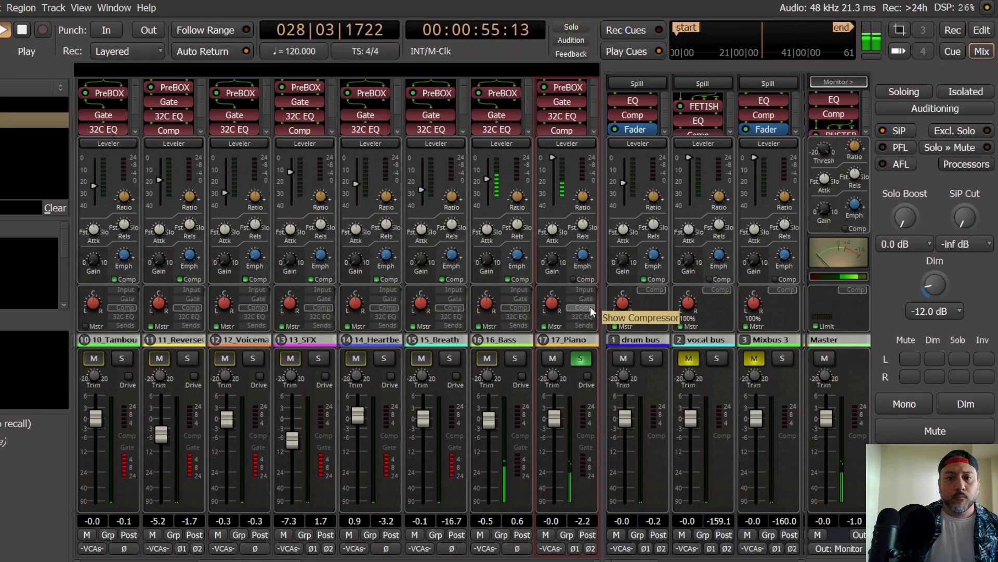
mouse_move(554, 171)
drag(553, 172, 554, 181)
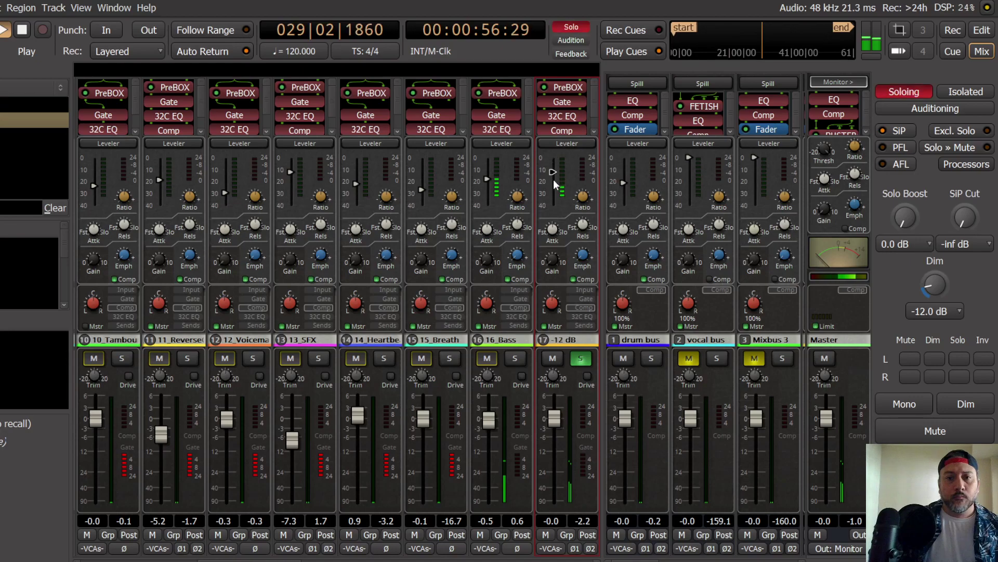
click(585, 316)
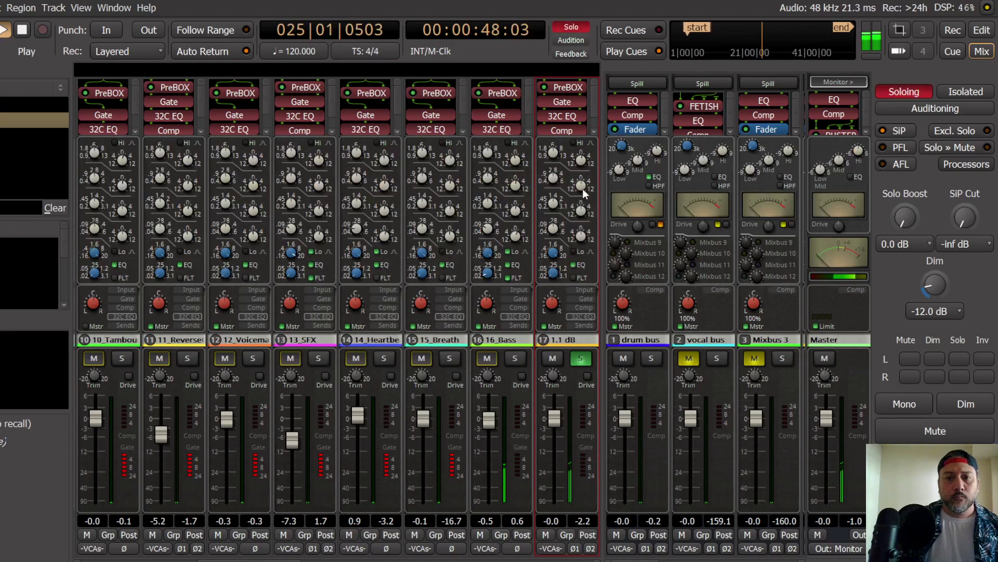
mouse_move(582, 236)
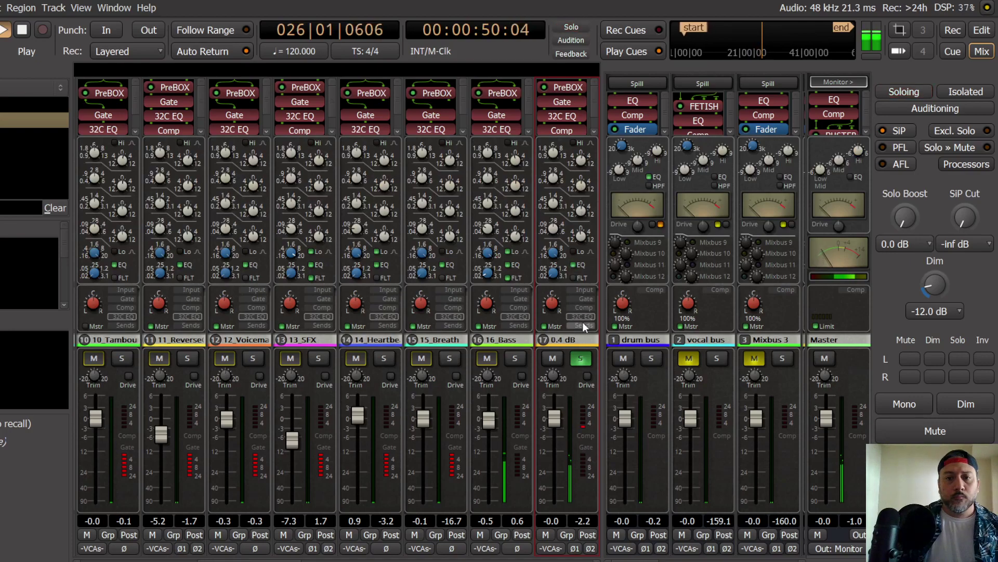
Step: Unsolo 17_Piano, lower its fader to about -2.1 dB while monitoring in dimmed mono, and restore normal monitoring
click(581, 359)
drag(554, 417, 557, 423)
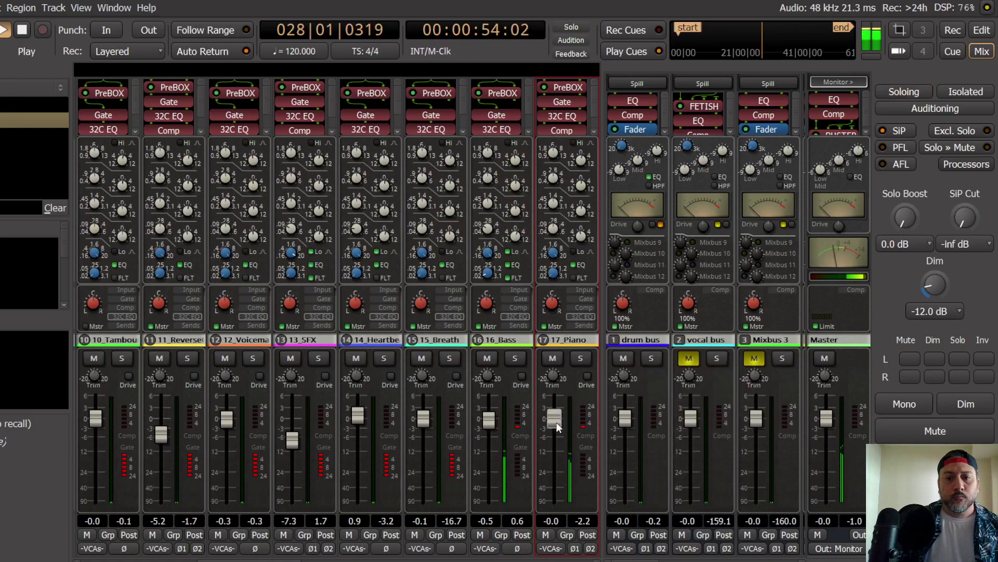
click(905, 404)
click(965, 404)
mouse_move(551, 424)
mouse_down()
mouse_move(556, 458)
mouse_move(560, 424)
mouse_up()
click(959, 400)
click(904, 403)
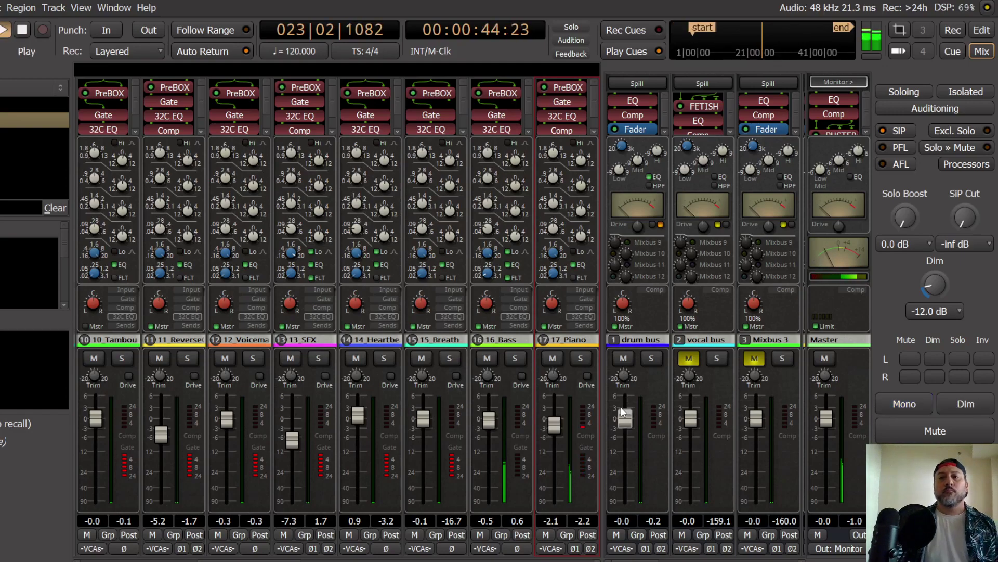
Step: Return to the editor and play the song from bar 44, where the bass comes back in
key(alt+e)
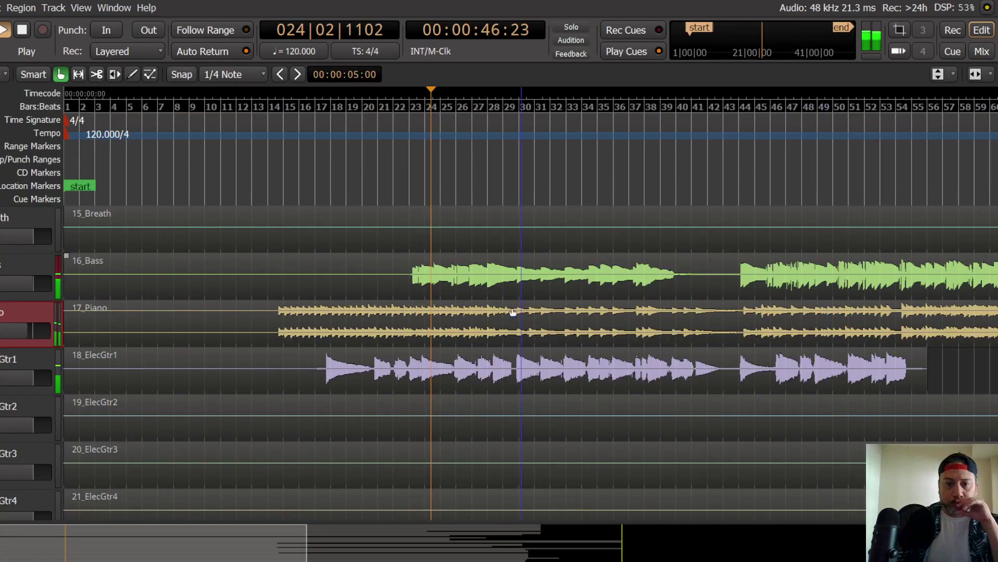
drag(174, 541, 286, 543)
key(space)
click(474, 208)
key(space)
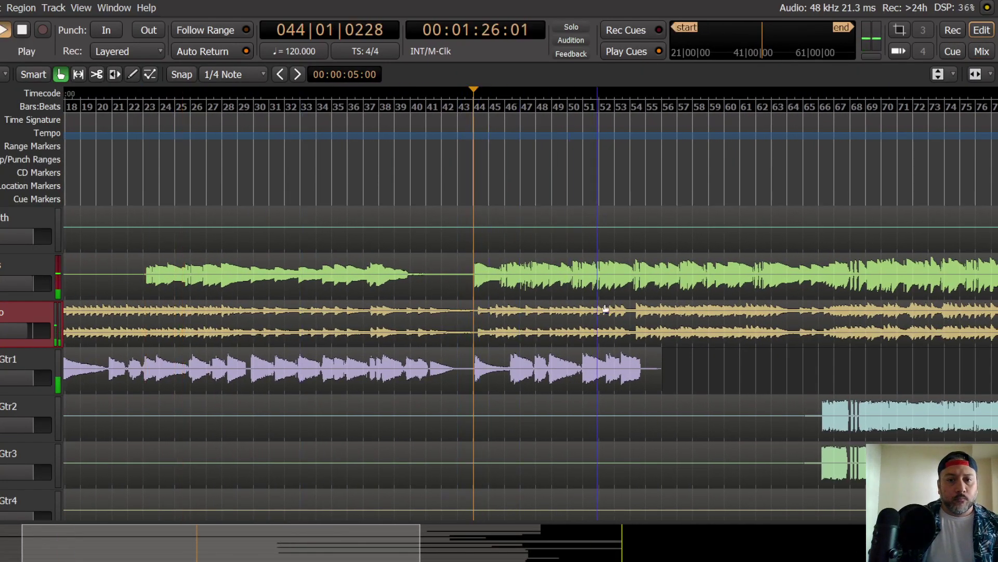
Step: In the mixer, refine 17_Piano's fader to about -1.7 dB while monitoring in dimmed mono, and restore normal monitoring
click(985, 52)
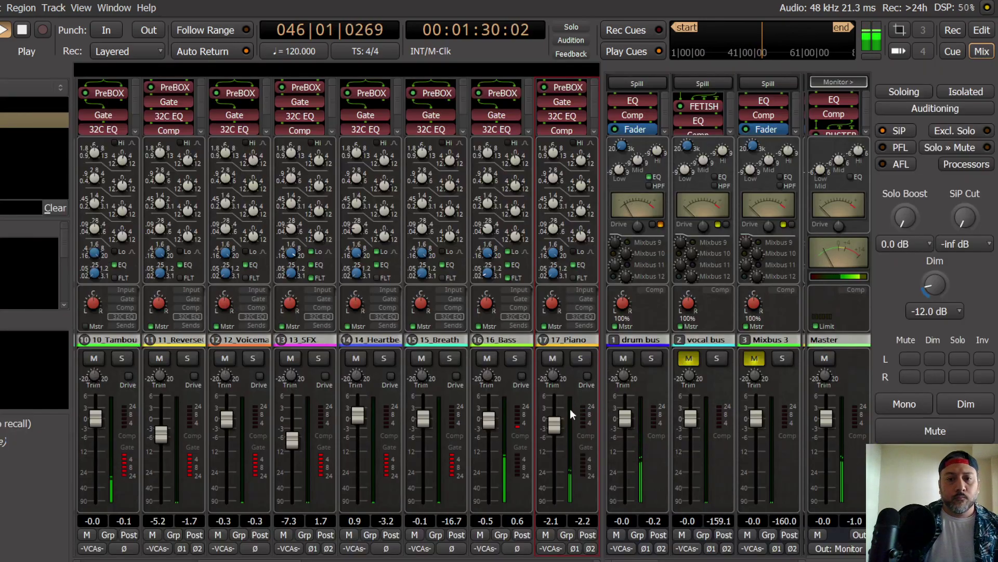
click(963, 404)
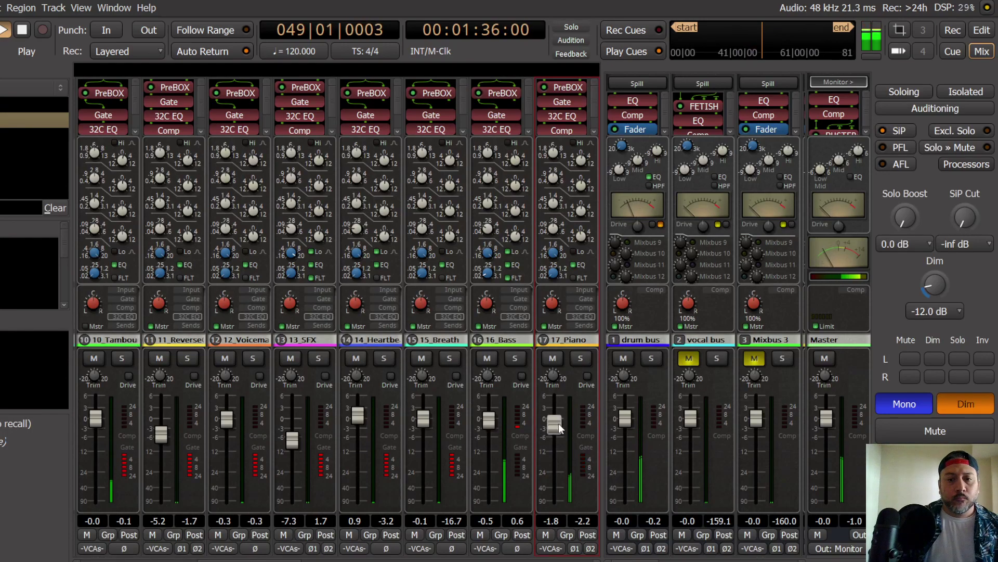
click(956, 402)
click(898, 410)
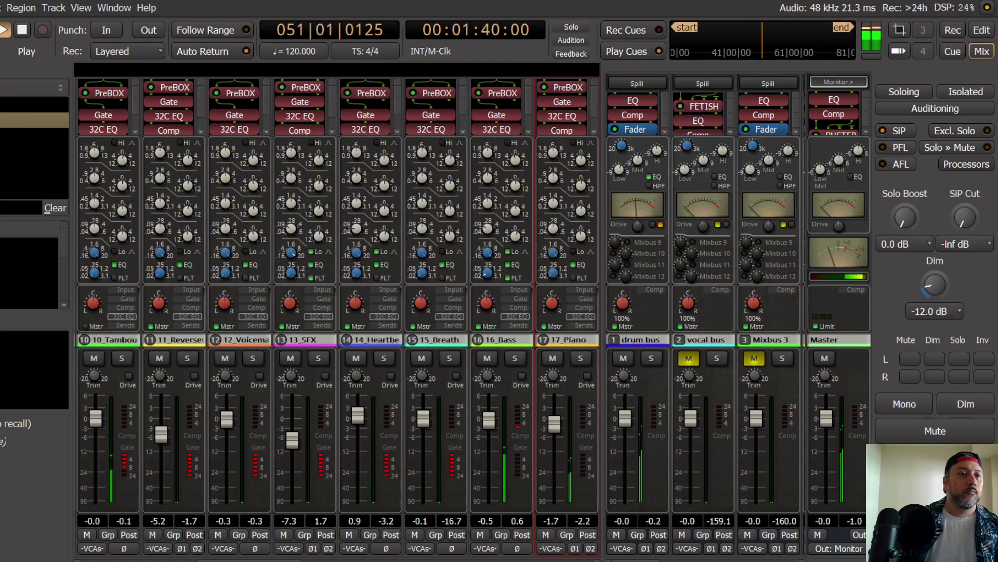
click(0, 8)
click(3, 85)
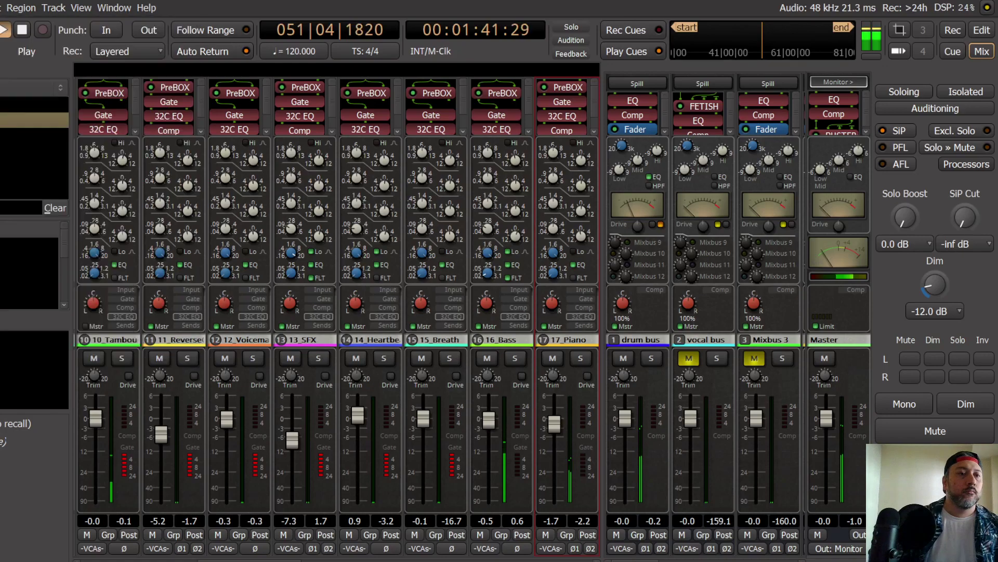
Step: Select the 18_ElecGtr1 track in the editor, replay from bar 44, and solo the track in the mixer
click(982, 30)
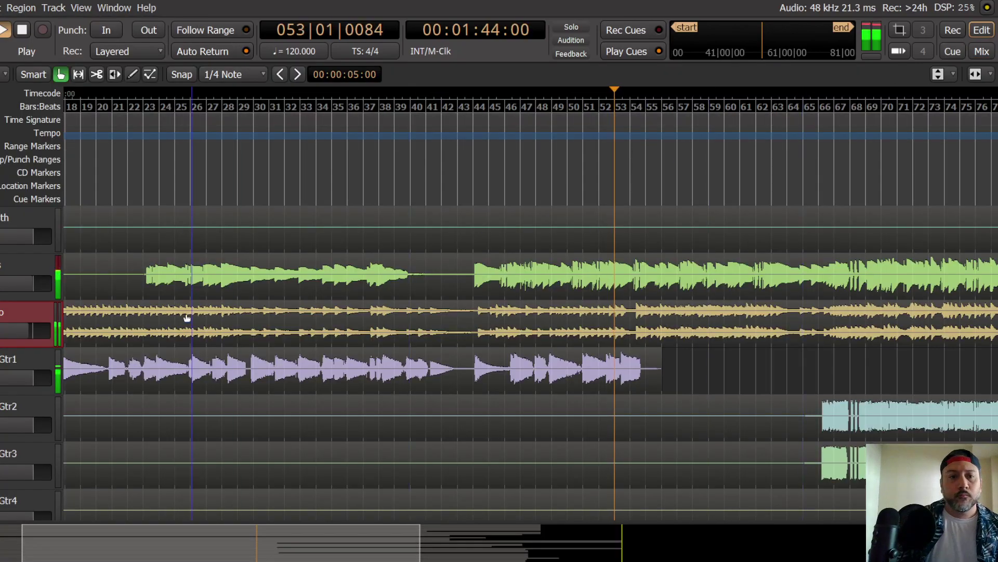
click(21, 359)
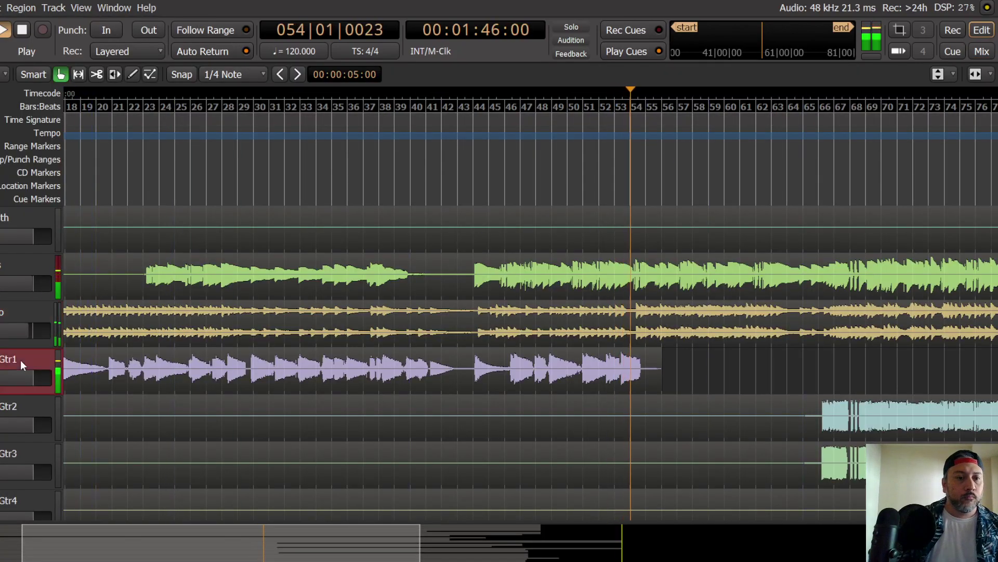
key(Left)
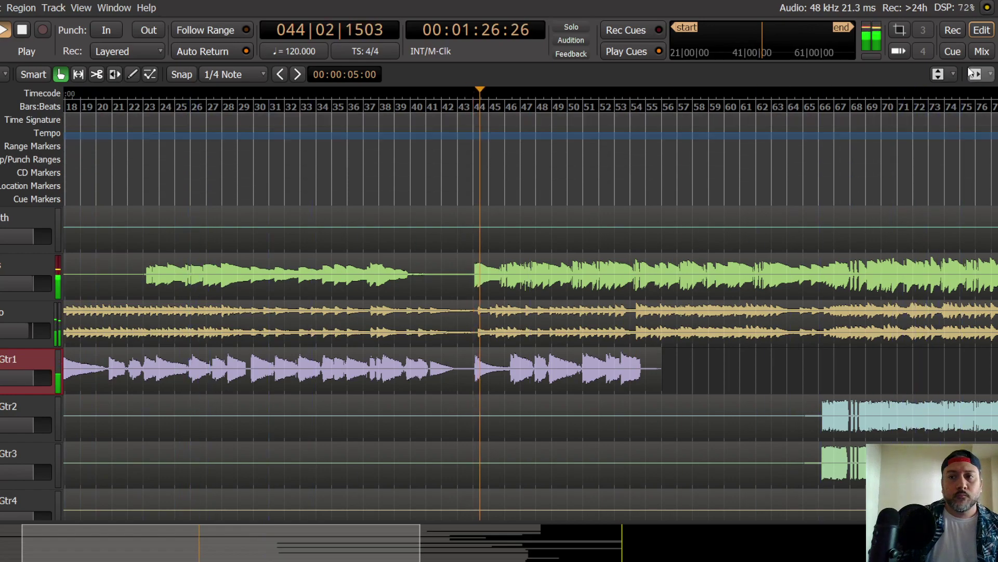
click(973, 52)
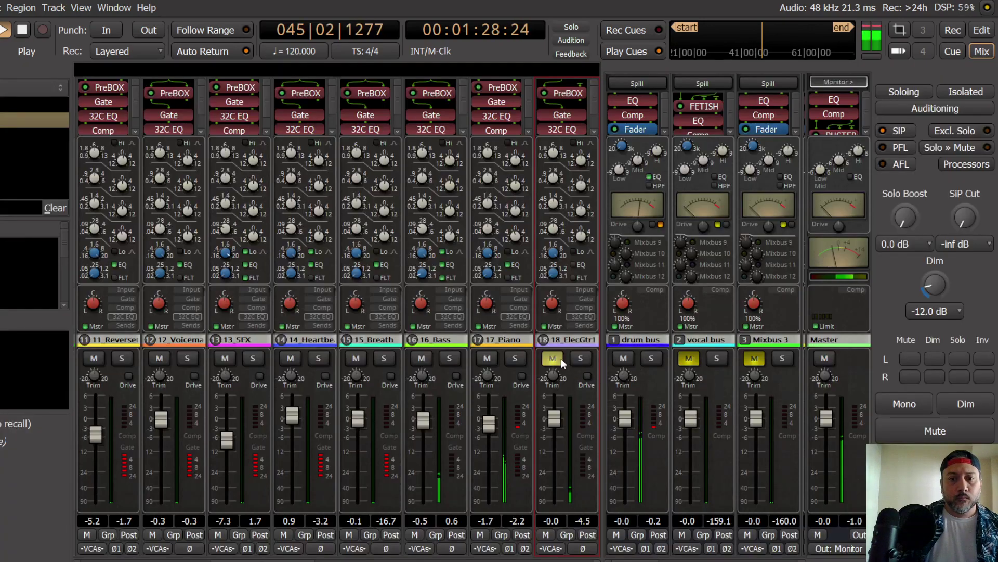
click(581, 358)
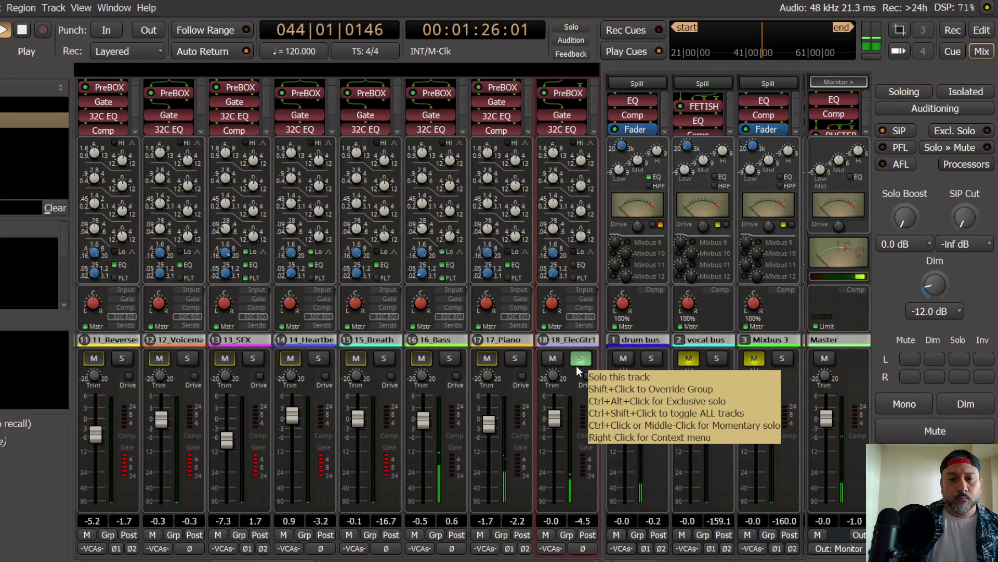
Step: Check the PreBOX pin connections on 18_ElecGtr1 and set the plugin to the New-81 model with 5.0 dB input, toggling AGC
right_click(569, 92)
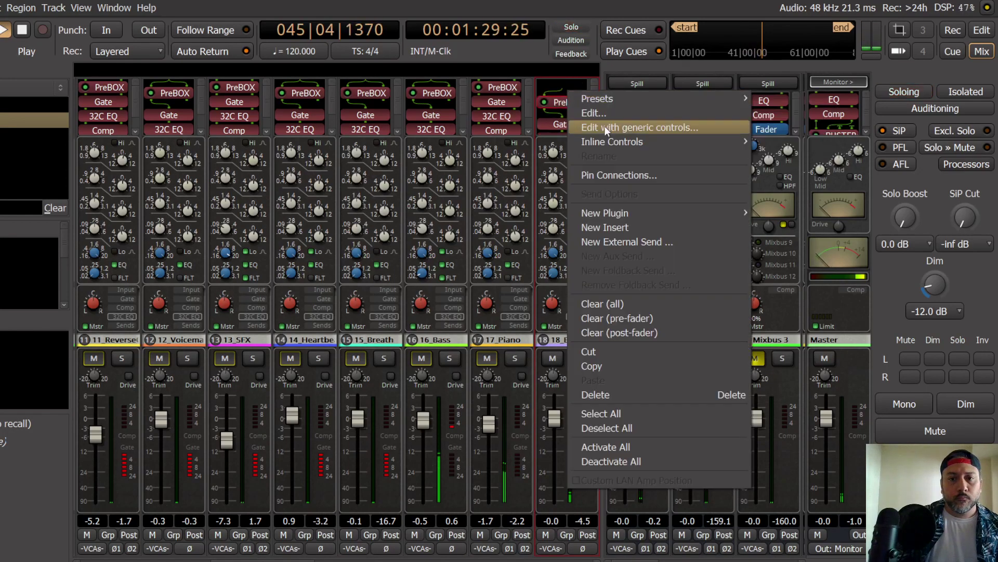
click(612, 175)
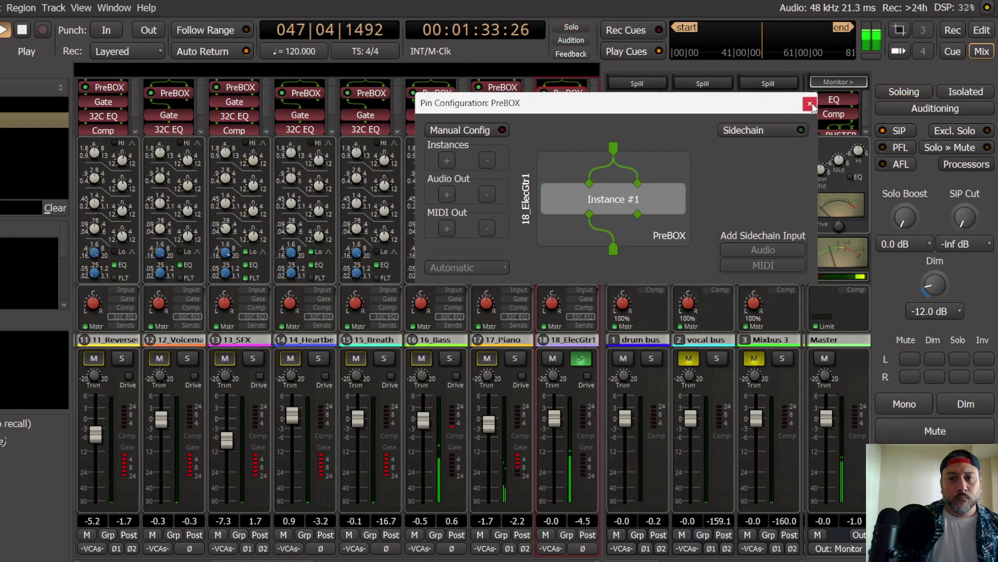
key(Escape)
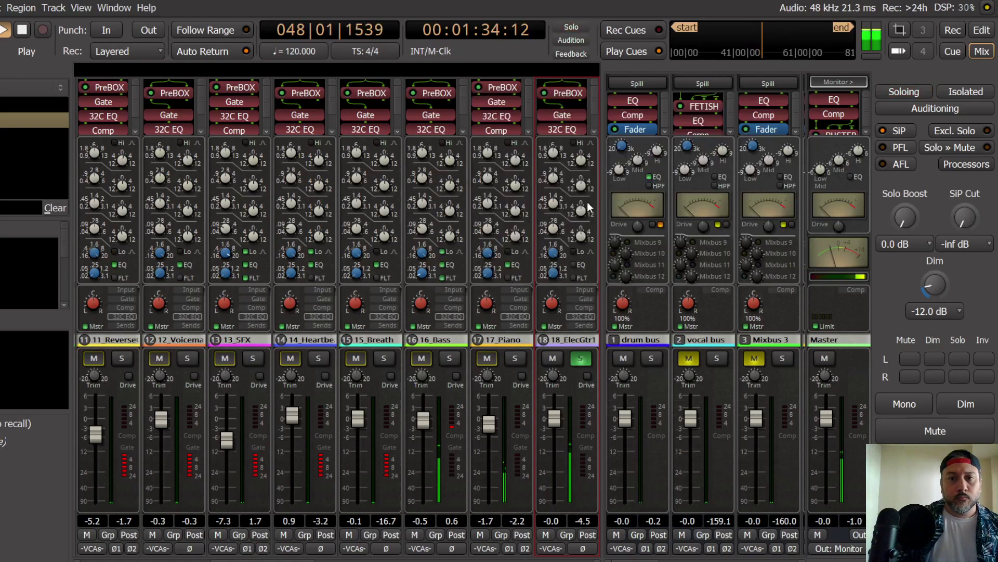
double_click(568, 94)
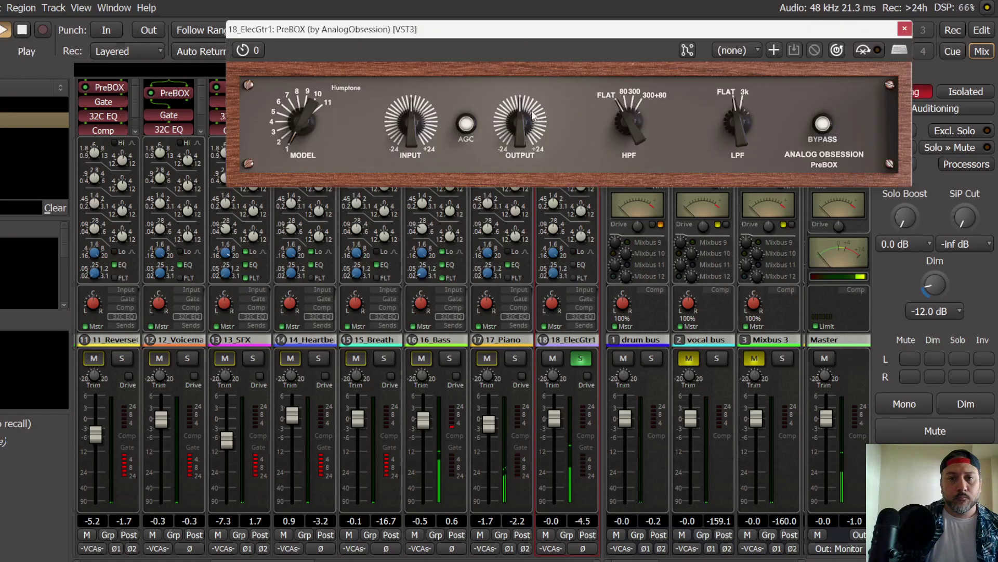
scroll(306, 117, up, 2)
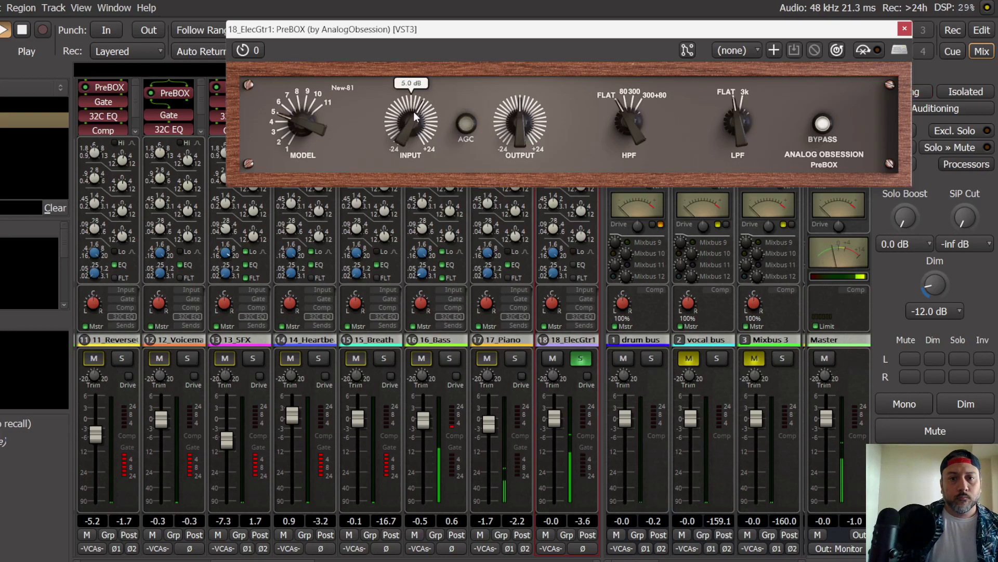
click(905, 29)
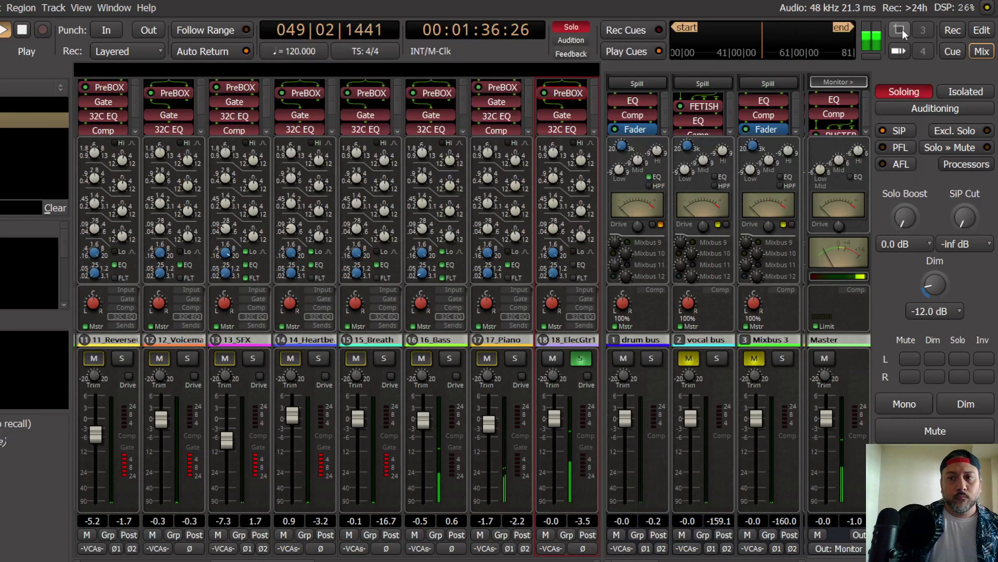
Step: Set 18_ElecGtr1's compressor threshold to about -20 dB and its low-pass filter to 11.1 kHz
click(583, 298)
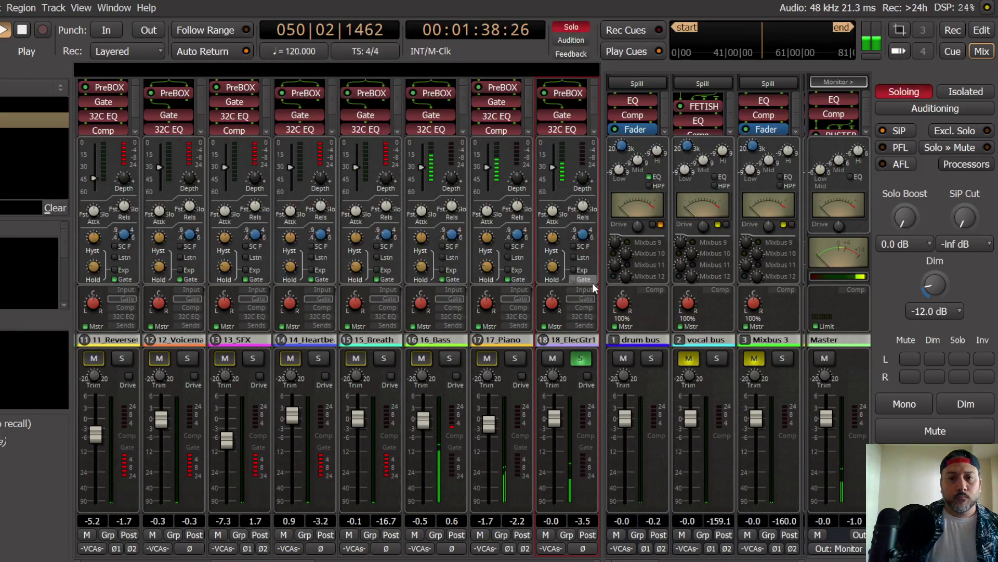
click(585, 308)
drag(553, 157, 555, 183)
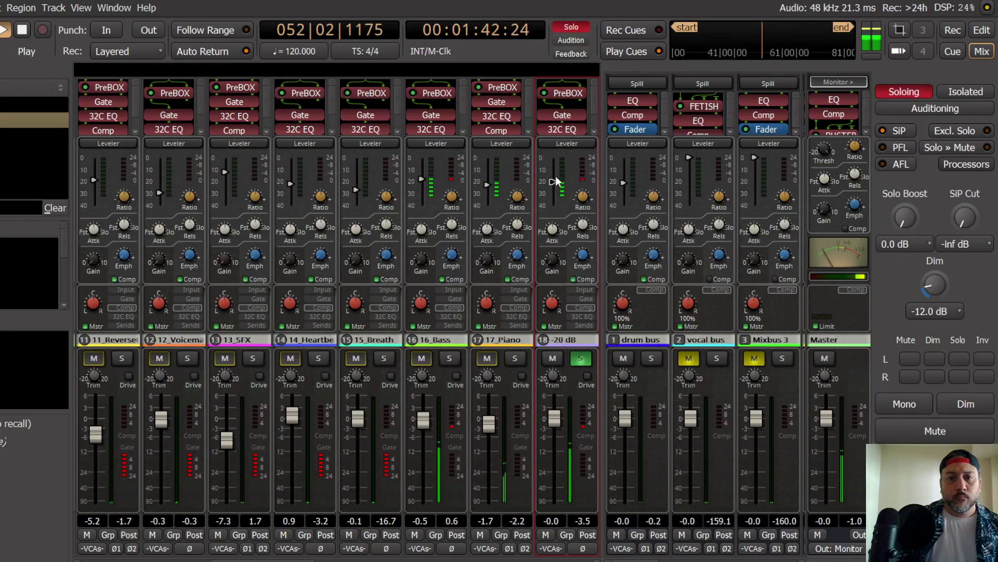
click(577, 316)
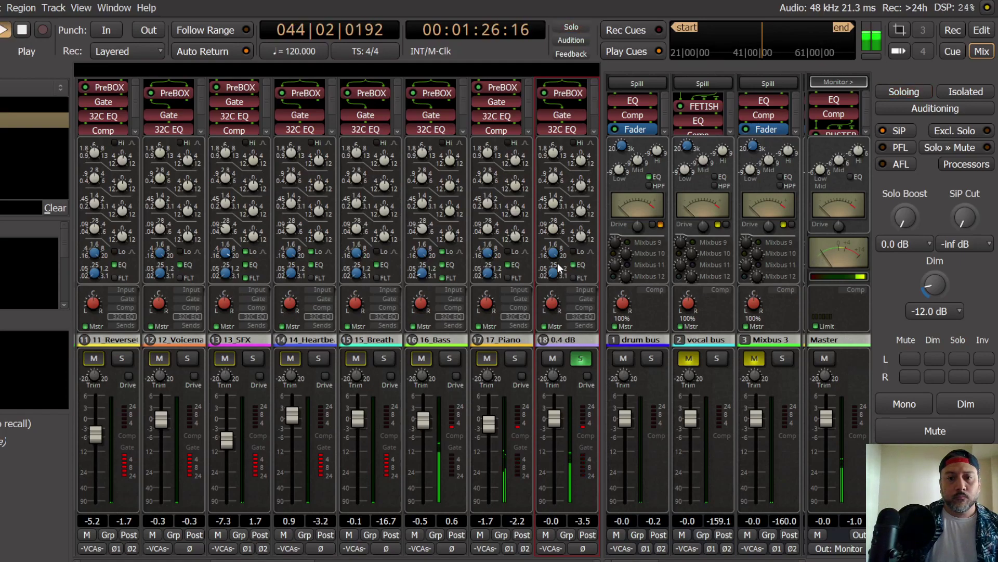
scroll(555, 267, down, 2)
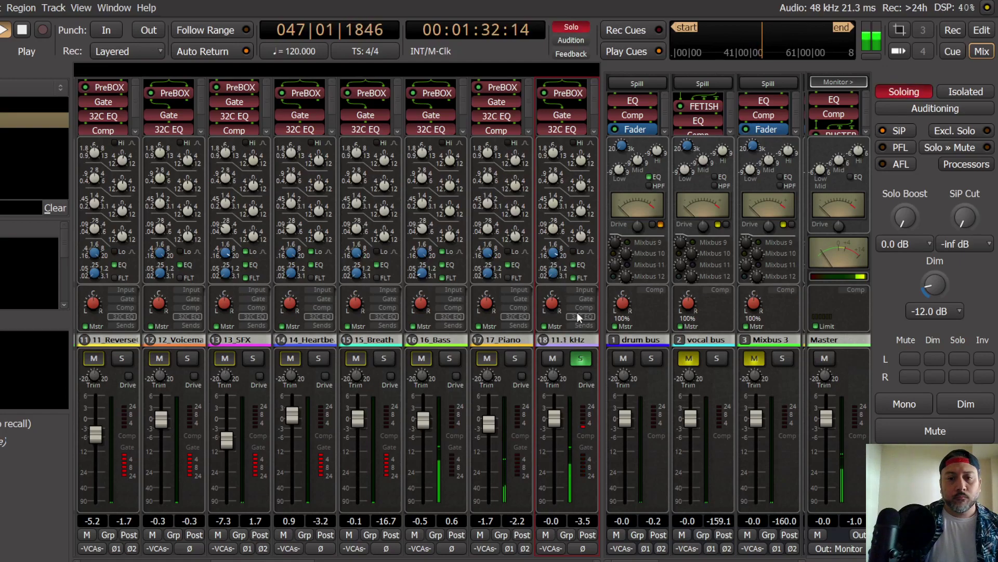
Step: Unsolo 18_ElecGtr1 and lower its fader to -7.1 dB while monitoring the mix in mono and dimmed
click(581, 358)
drag(556, 422, 553, 444)
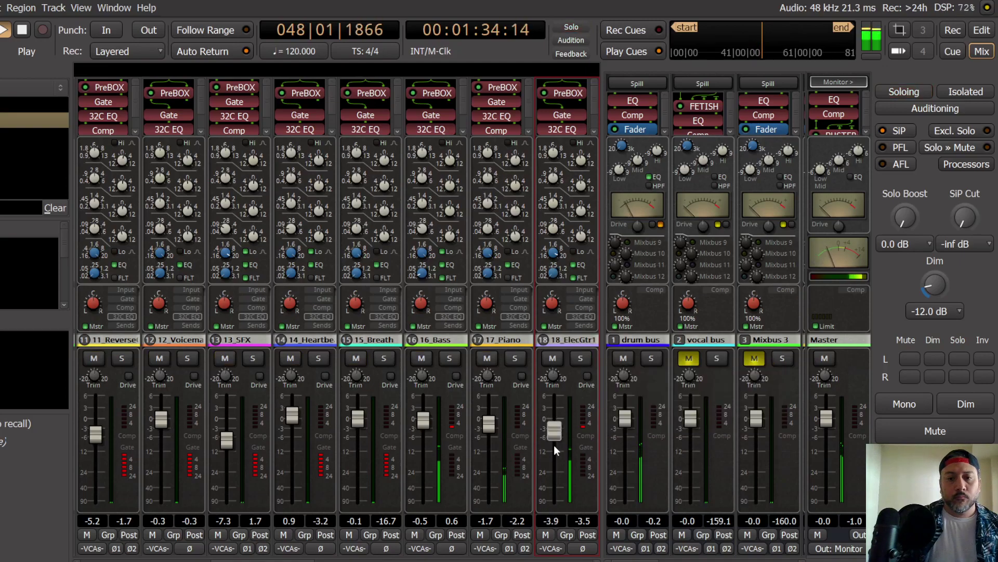
click(890, 410)
click(986, 406)
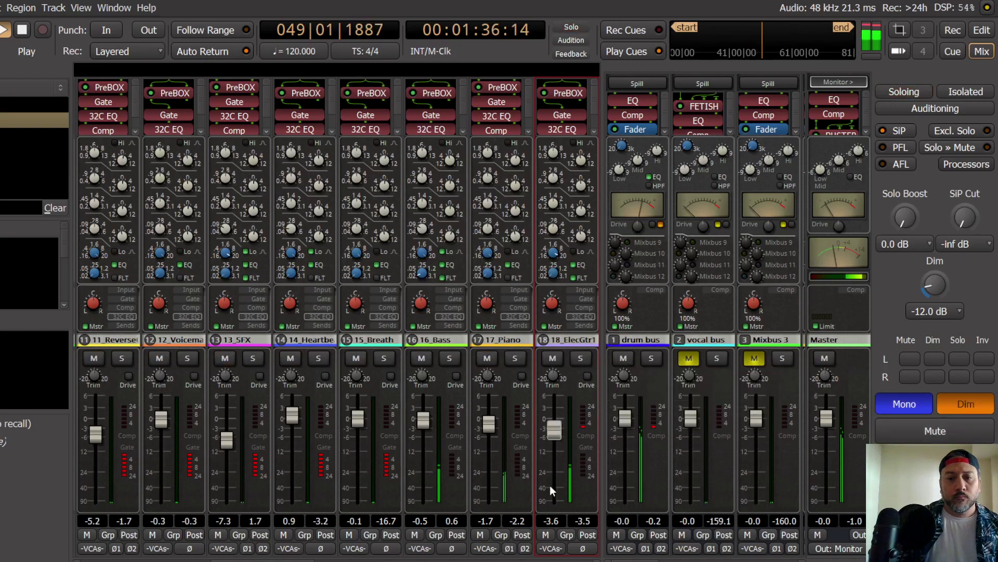
drag(557, 433, 560, 452)
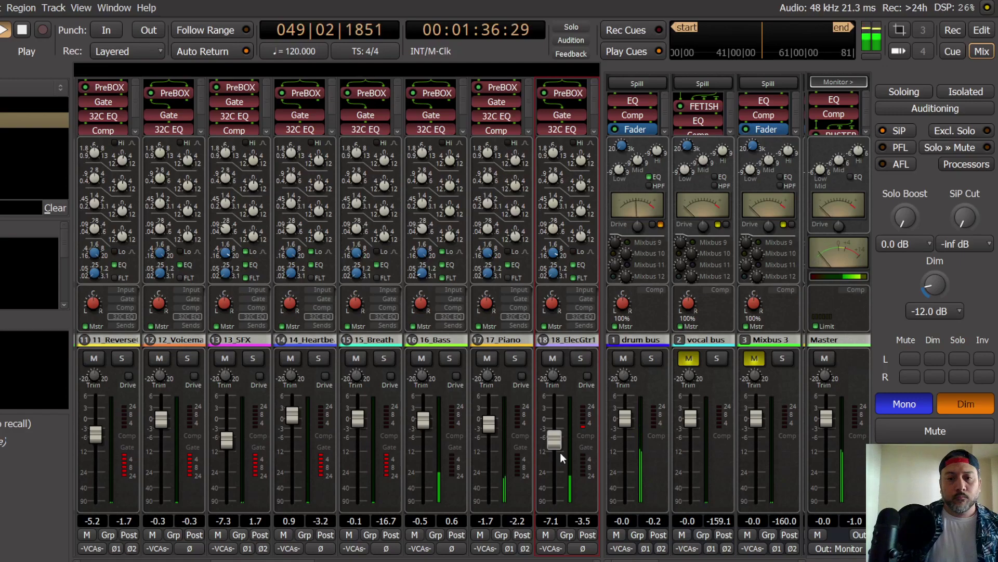
click(930, 409)
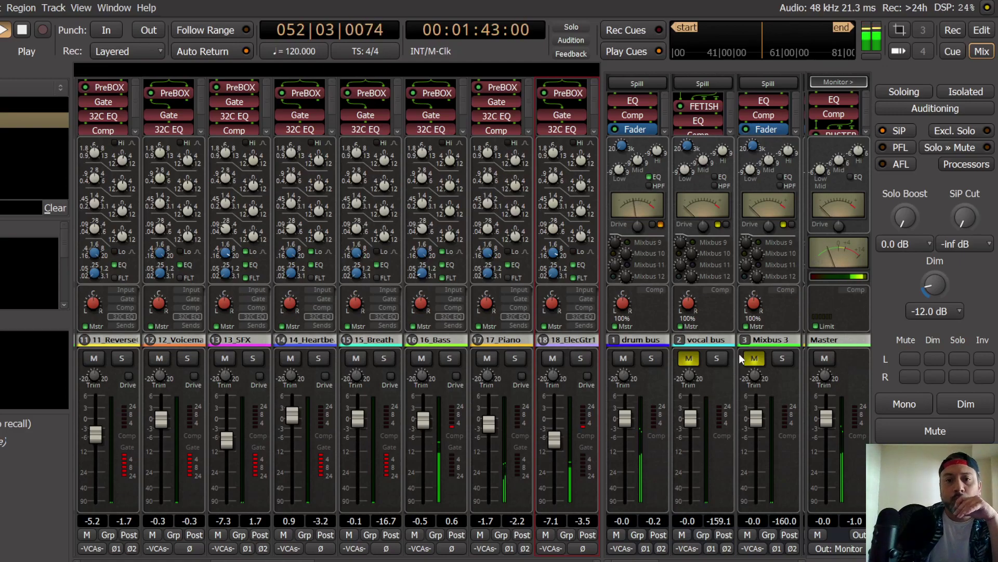
click(773, 339)
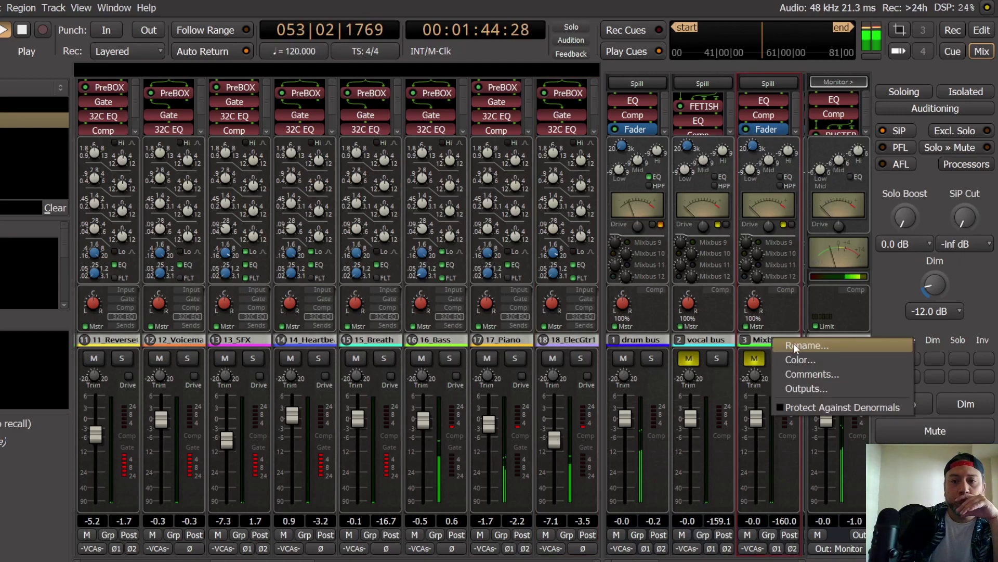
click(788, 309)
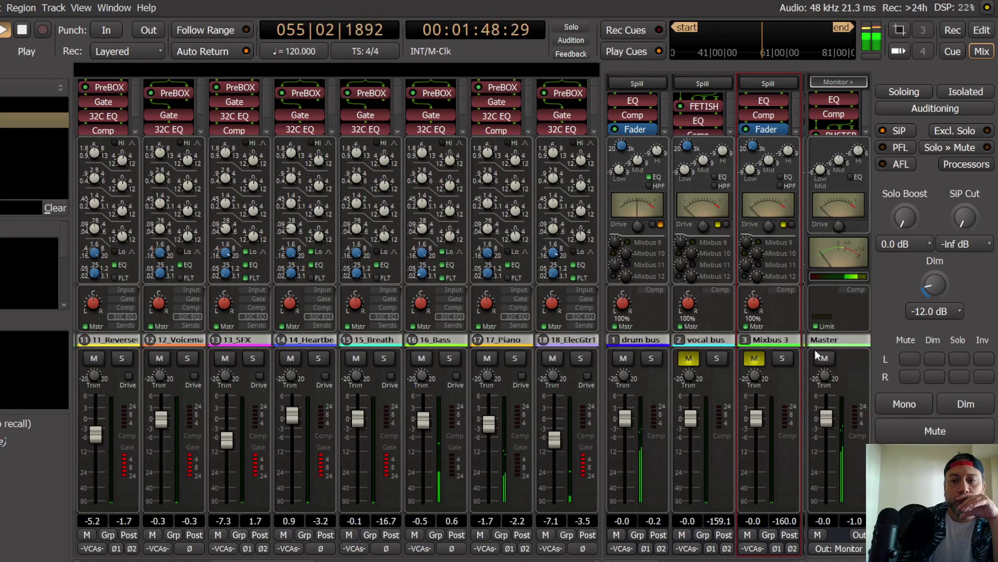
click(1, 8)
click(1, 86)
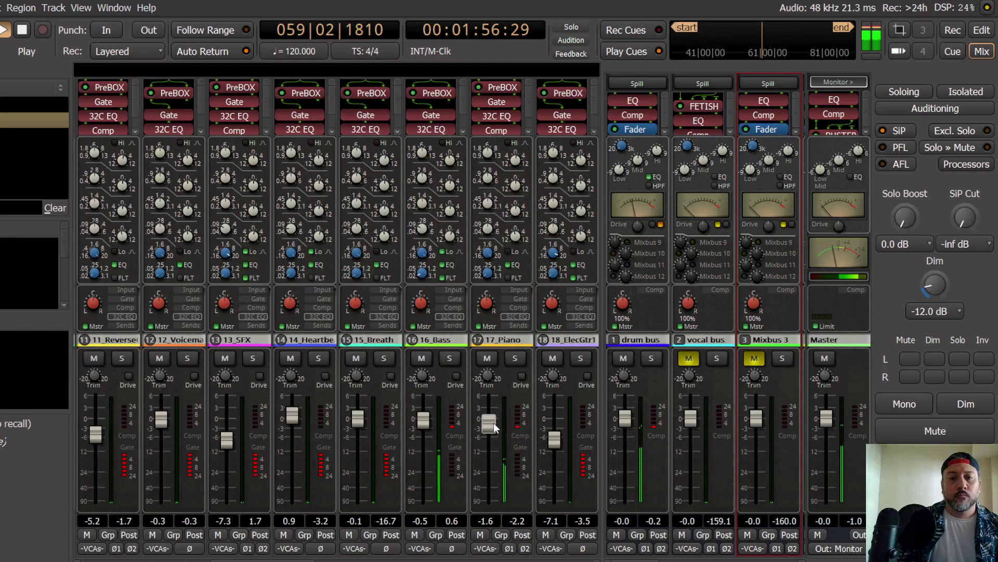
Step: Check the guitar tracks in the editor and rename the Mixbus 3 bus to "guitar" in the mixer
click(982, 30)
scroll(6, 372, down, 2)
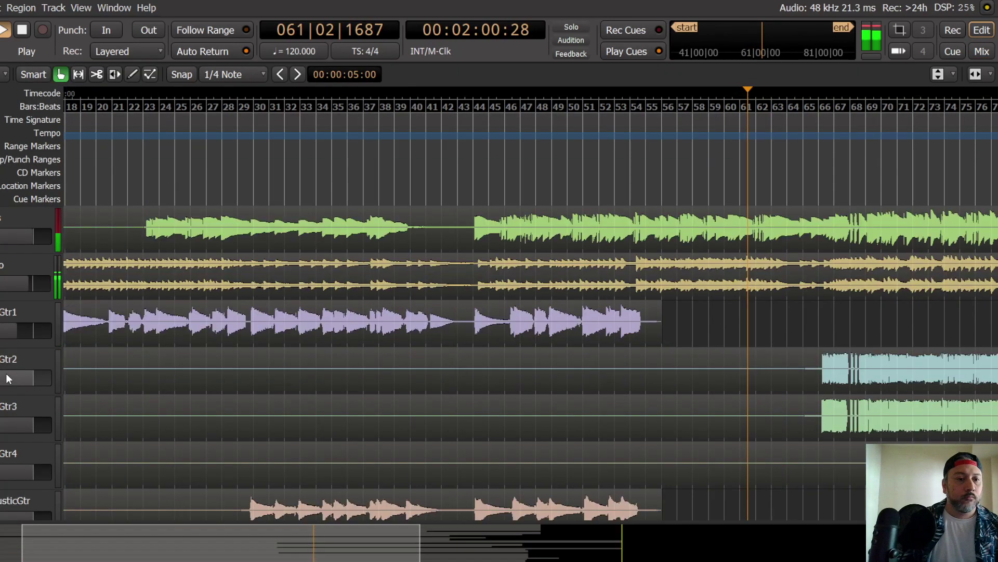
scroll(10, 374, up, 2)
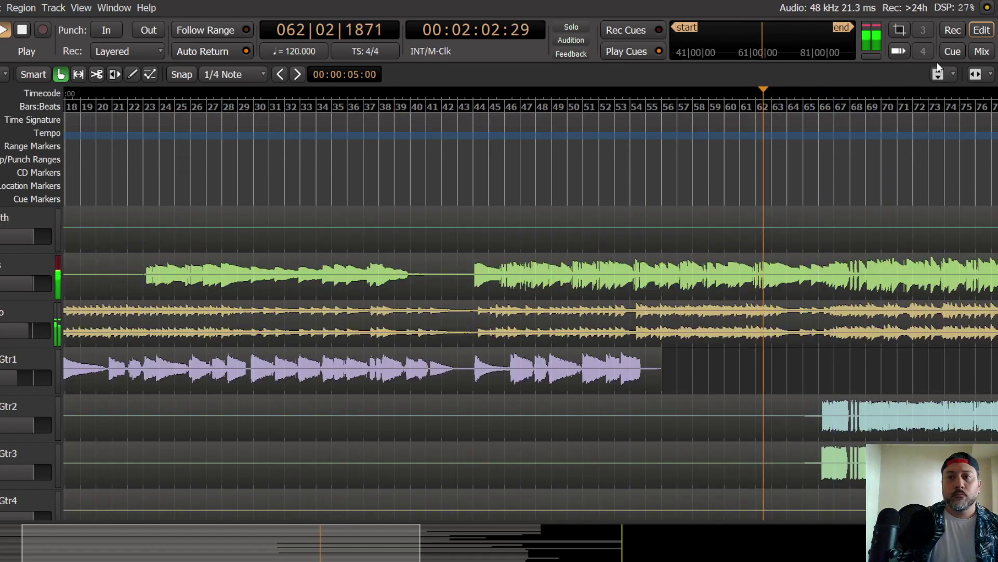
key(alt+m)
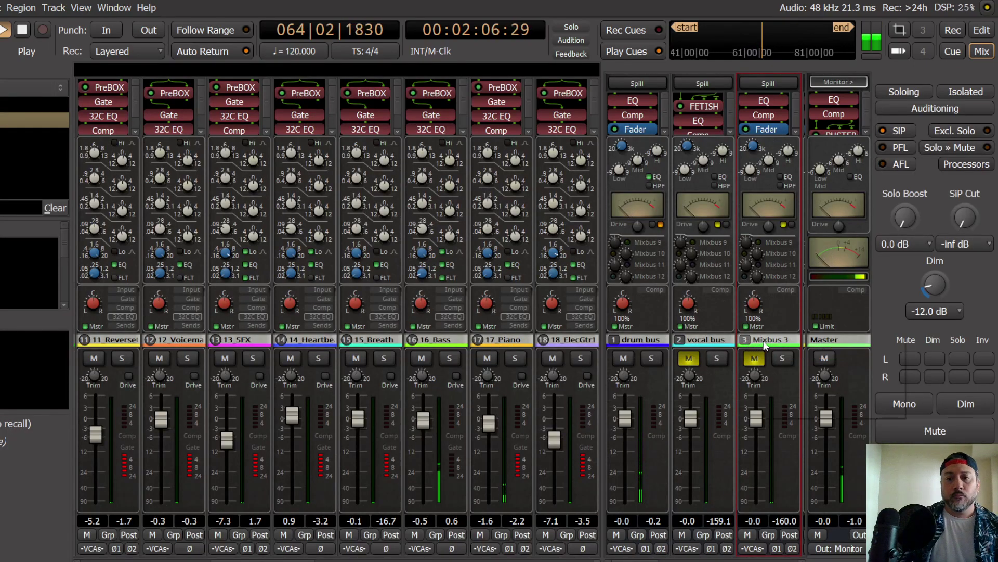
right_click(788, 341)
click(774, 345)
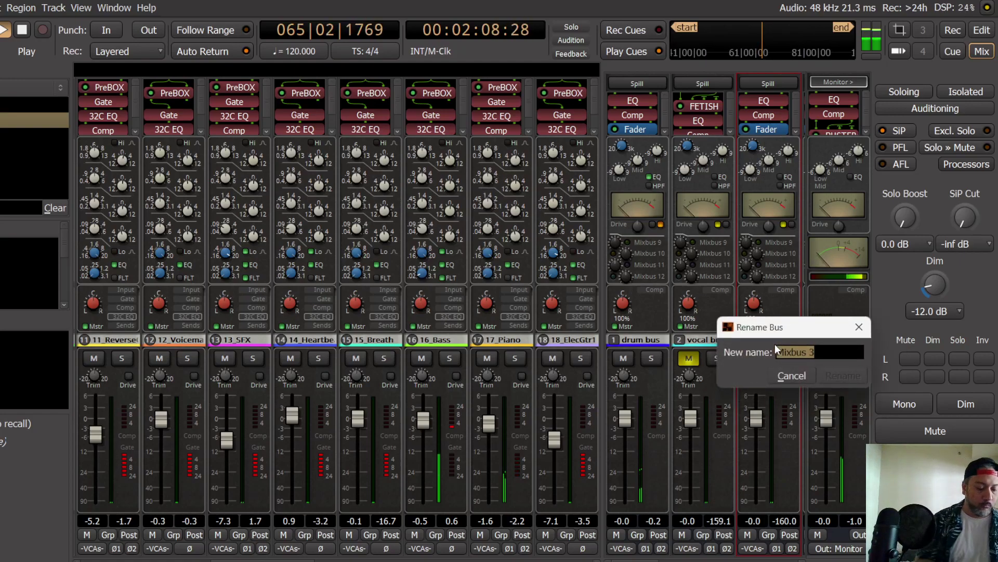
text(guitar)
key(Return)
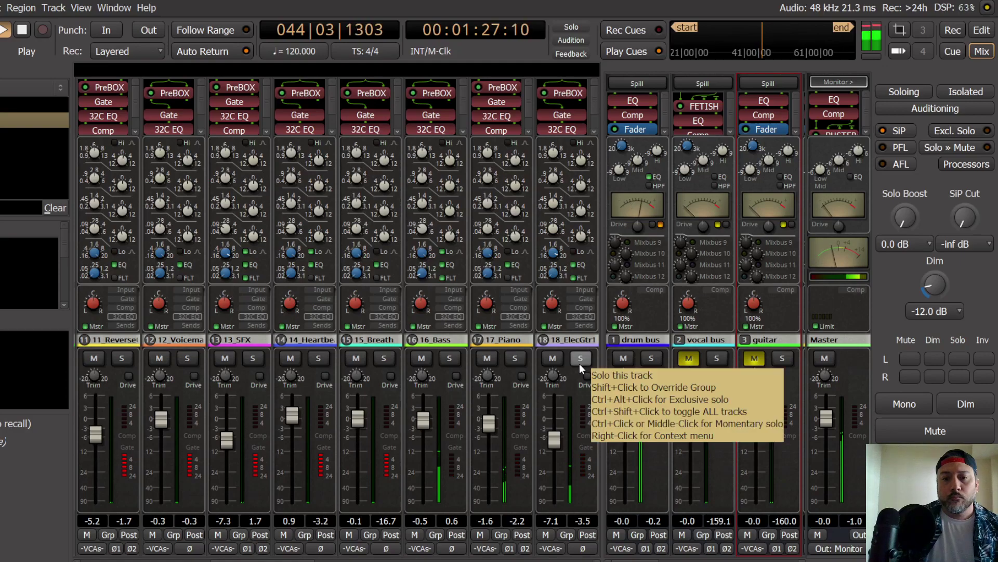
Step: Solo 18_ElecGtr1 with mono monitoring and route it to the guitar bus instead of directly to the master
click(580, 361)
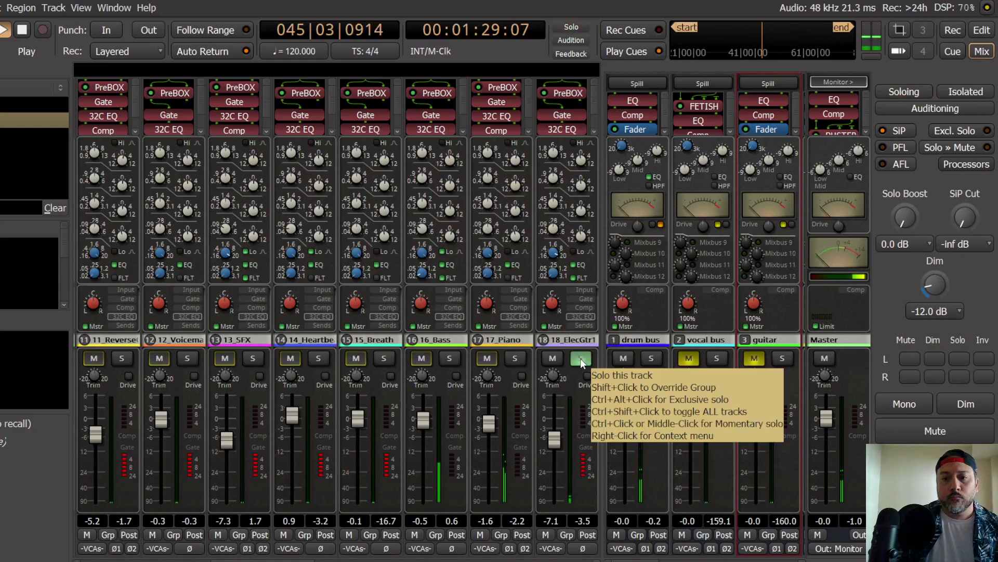
click(922, 409)
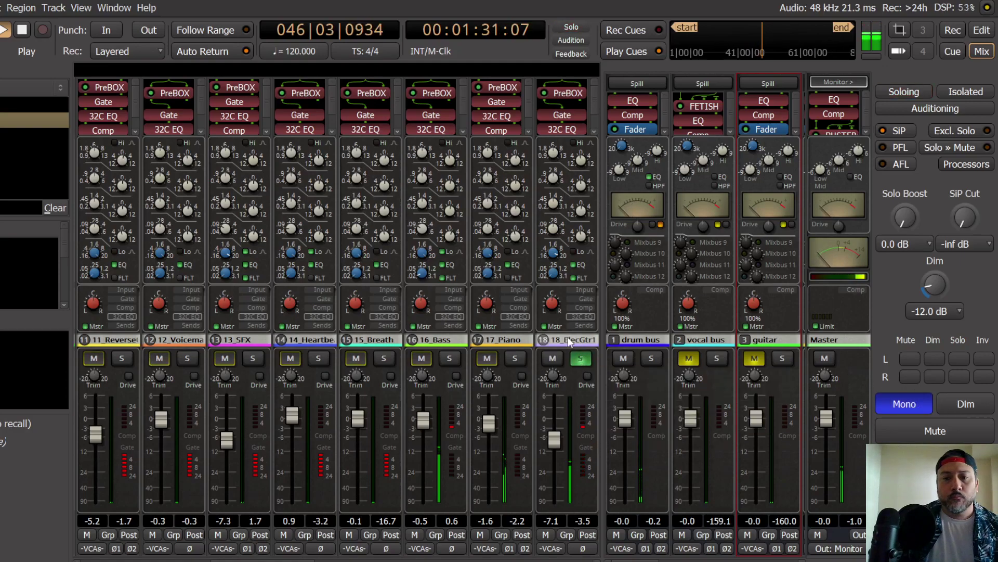
click(586, 325)
click(570, 170)
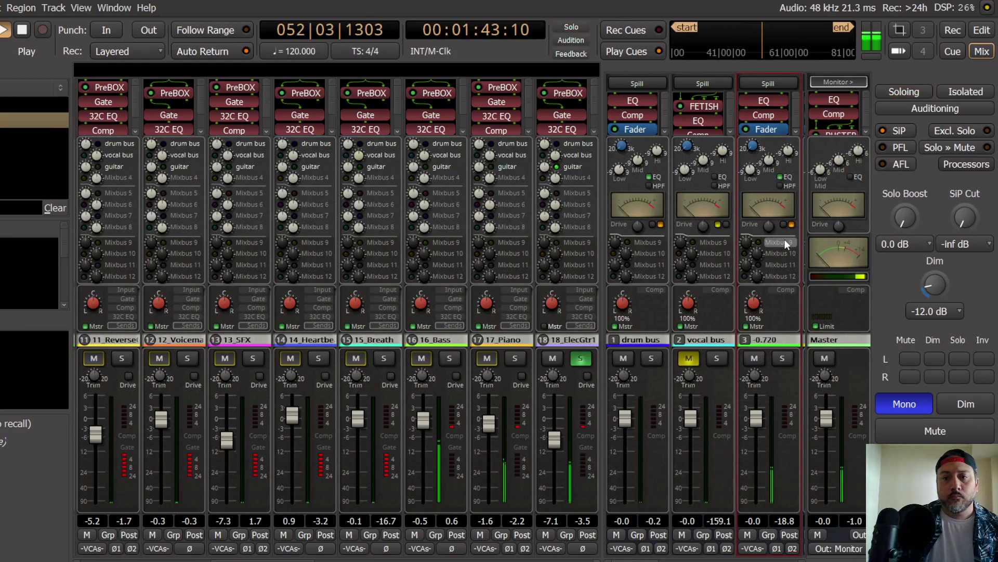
Step: Lower the guitar bus's compressor threshold and set its fader to -0.2 dB, checking the level with mono and dimmed monitoring
click(785, 289)
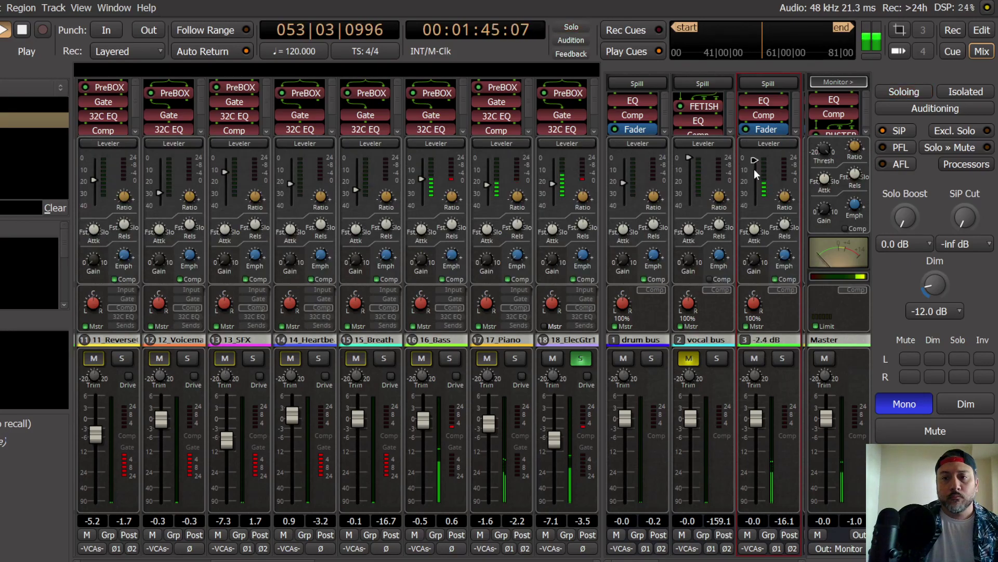
drag(756, 175, 757, 186)
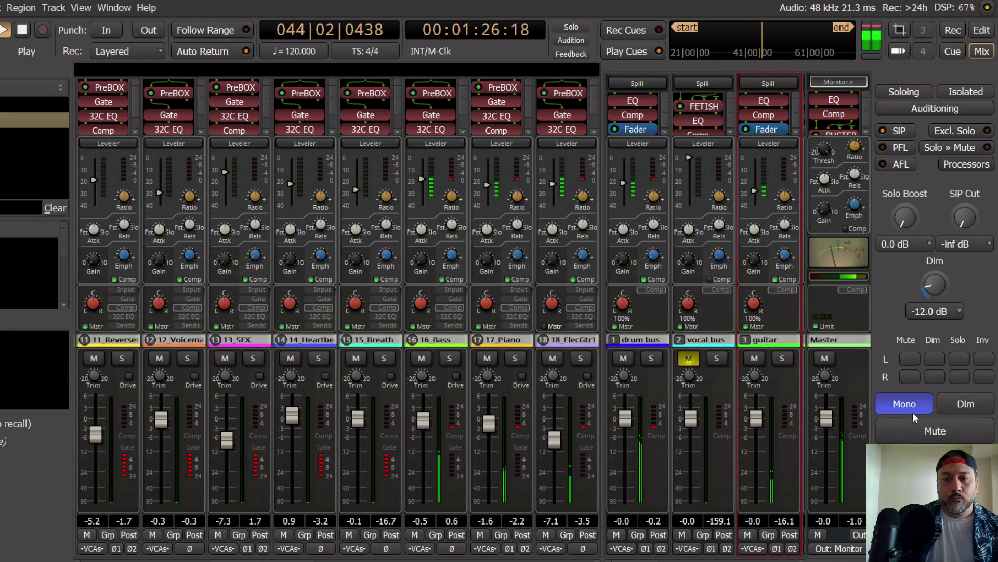
click(966, 403)
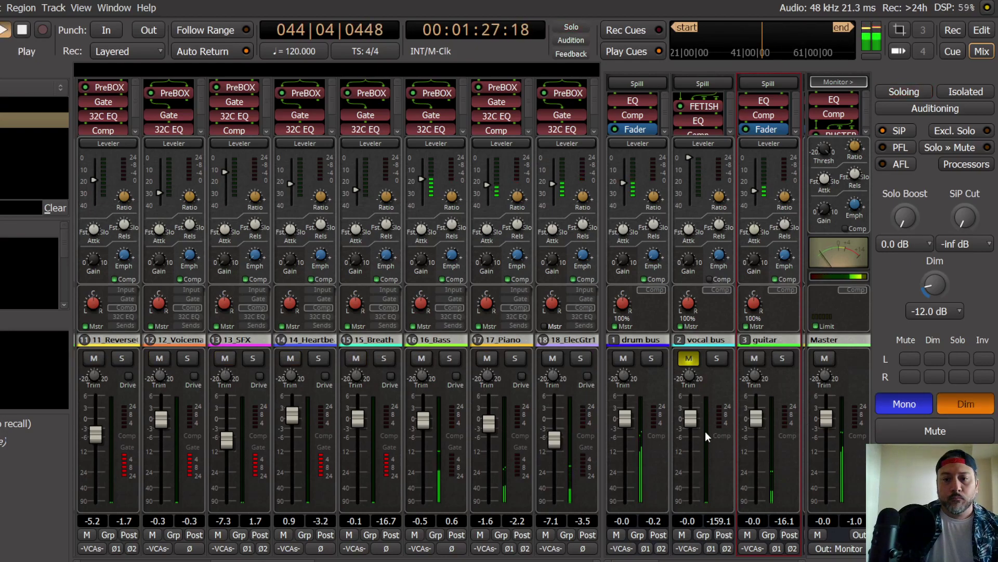
drag(759, 423, 760, 428)
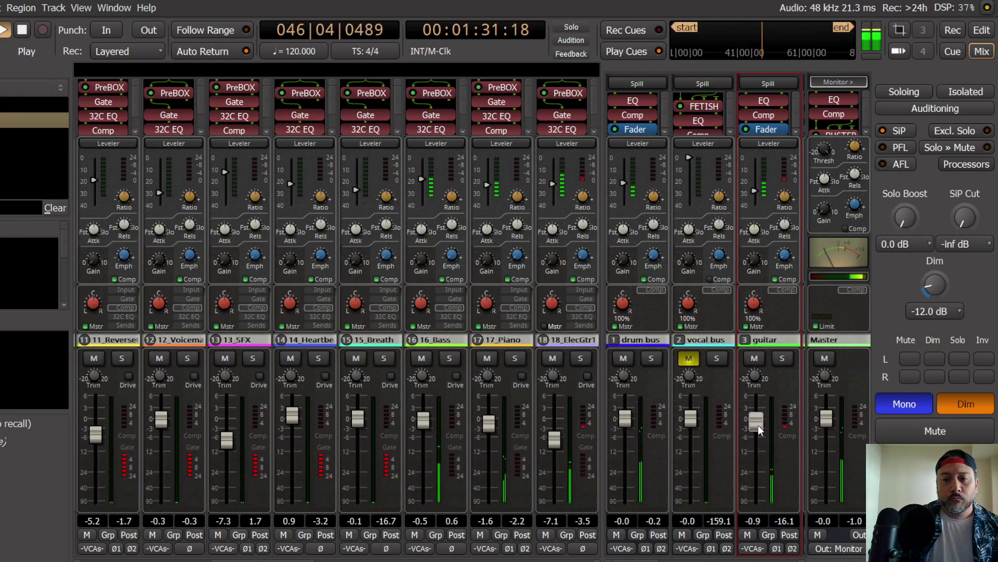
drag(759, 425, 760, 425)
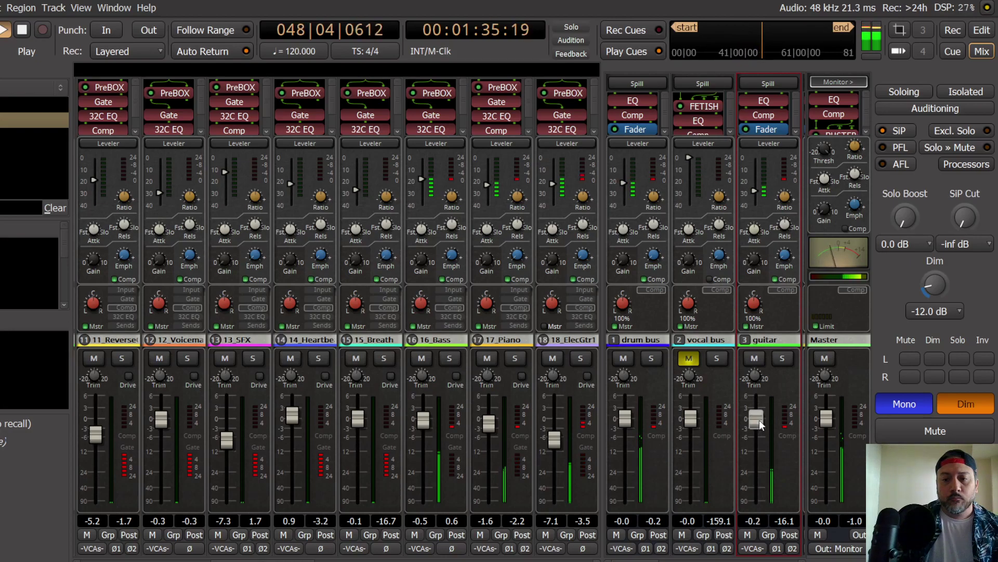
click(965, 404)
click(905, 404)
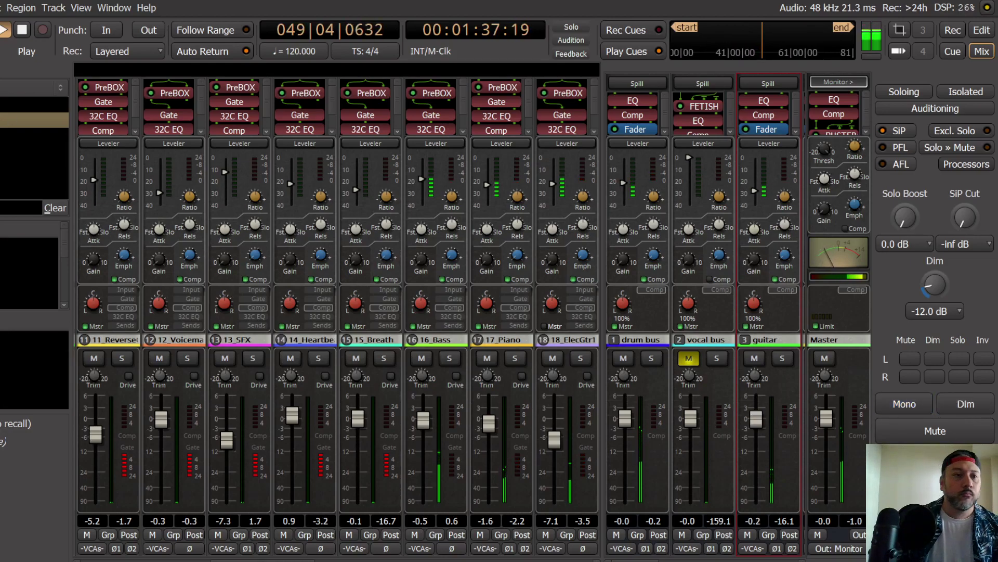
Step: Select the acoustic guitar track in the editor and stop playback
click(1, 7)
click(5, 86)
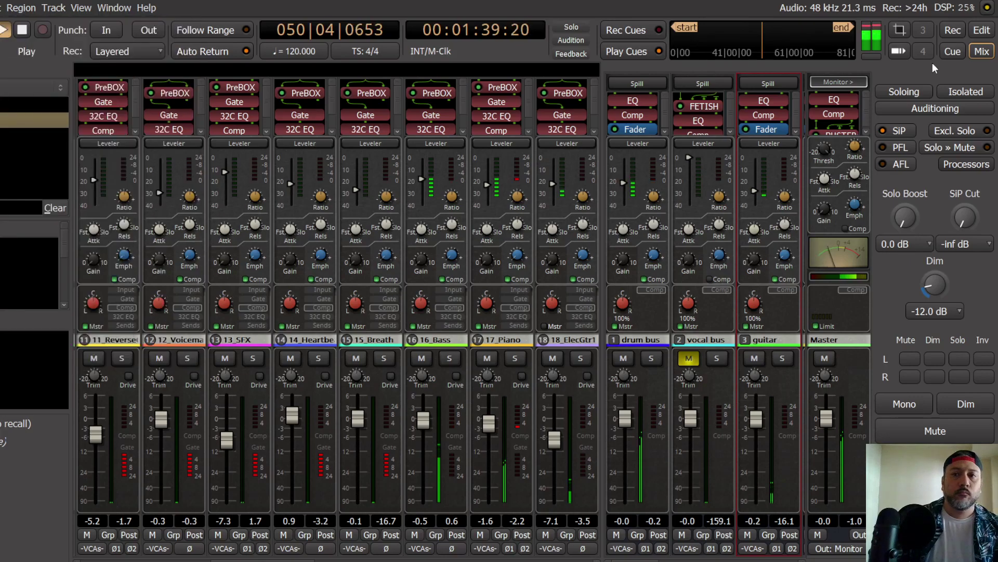
click(982, 30)
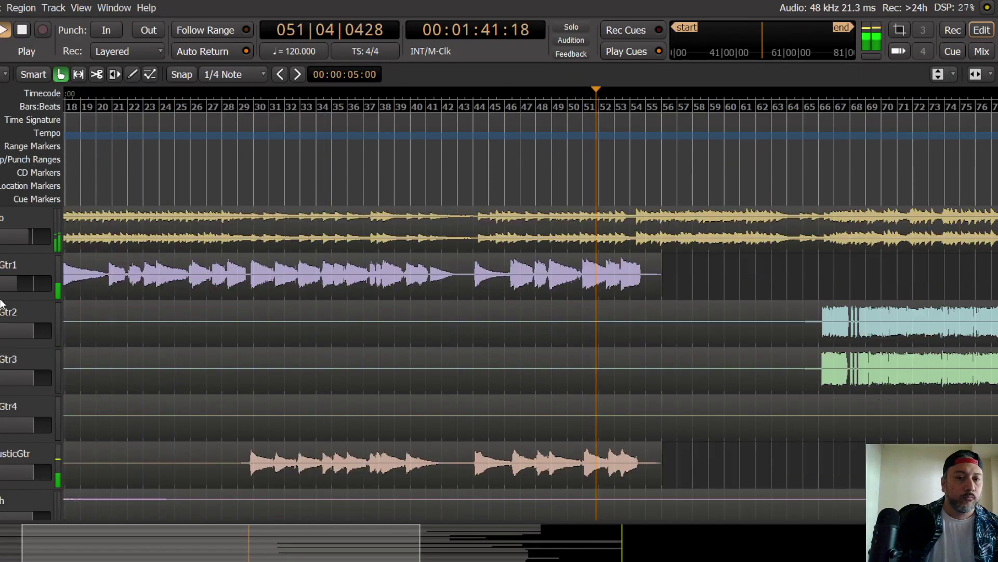
scroll(5, 322, down, 1)
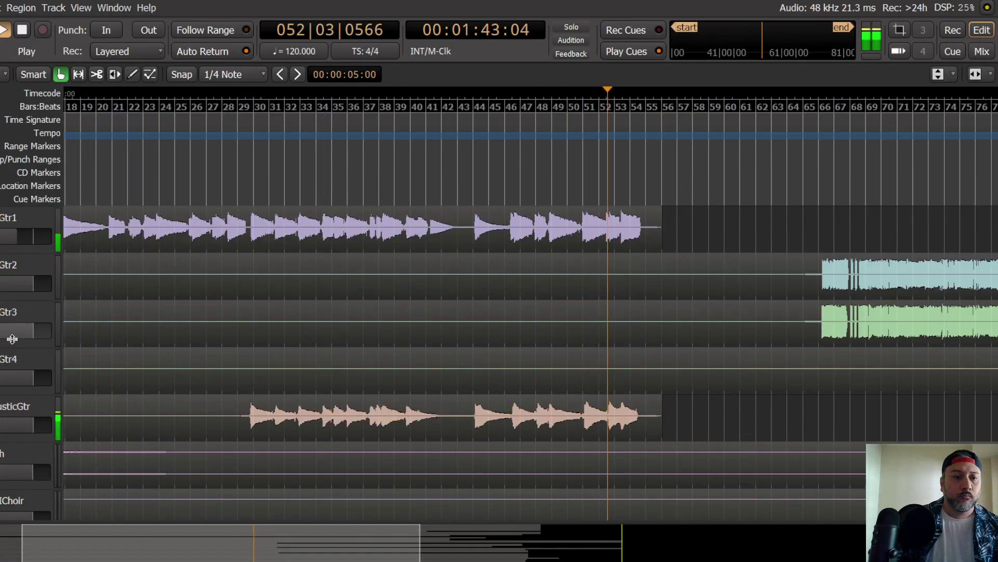
click(14, 412)
key(space)
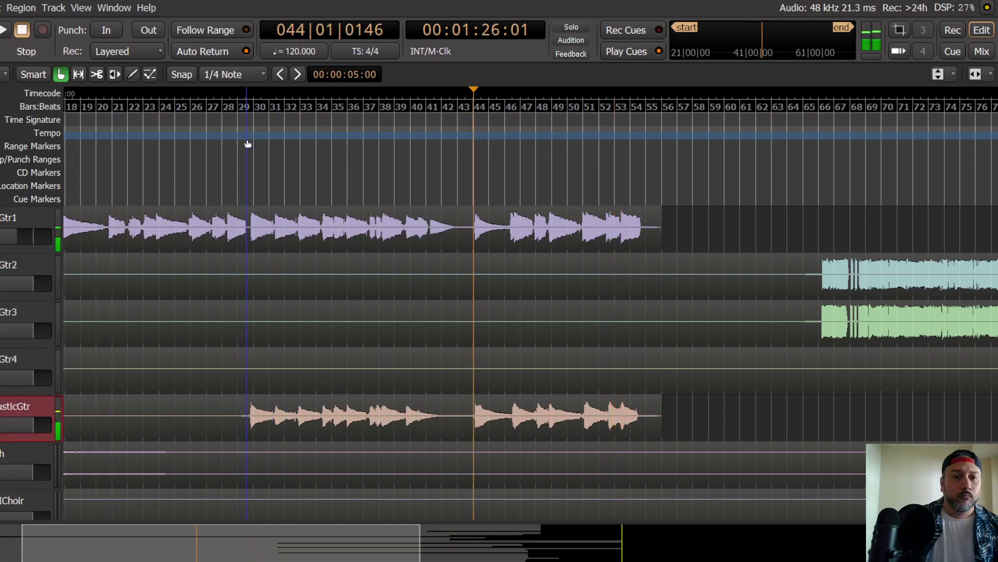
Step: Start playback just after bar 29, then unmute and solo 22_AcousticGtr in the mixer
click(248, 141)
key(space)
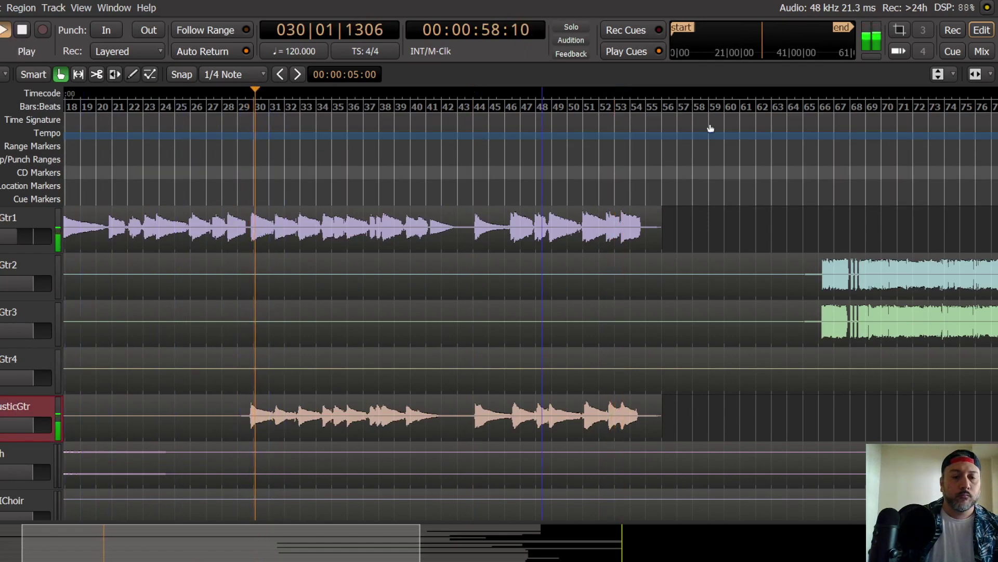
click(981, 50)
click(553, 359)
click(580, 359)
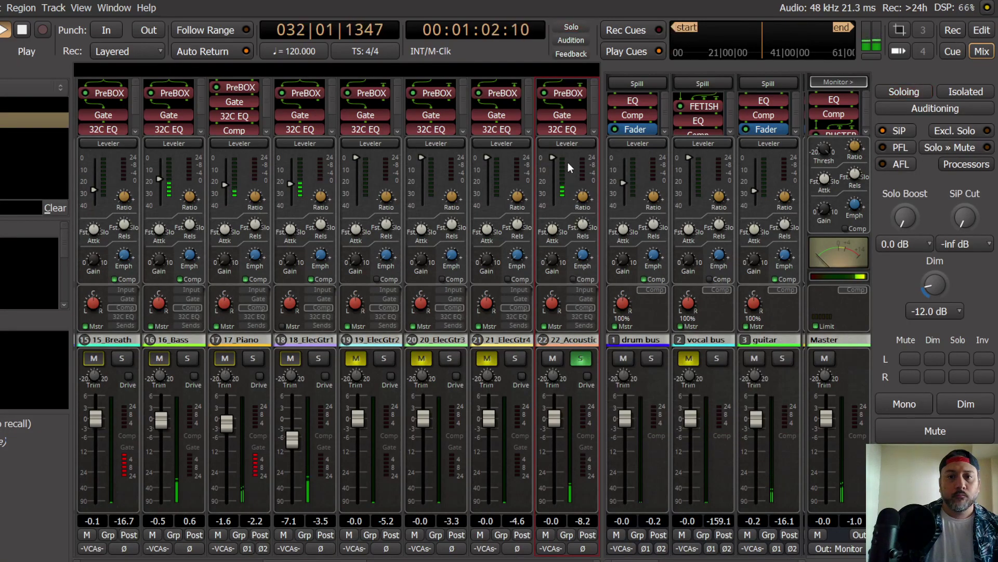
Step: Connect 22_AcousticGtr's mono input to the second input pin of its PreBOX plugin as well
right_click(571, 93)
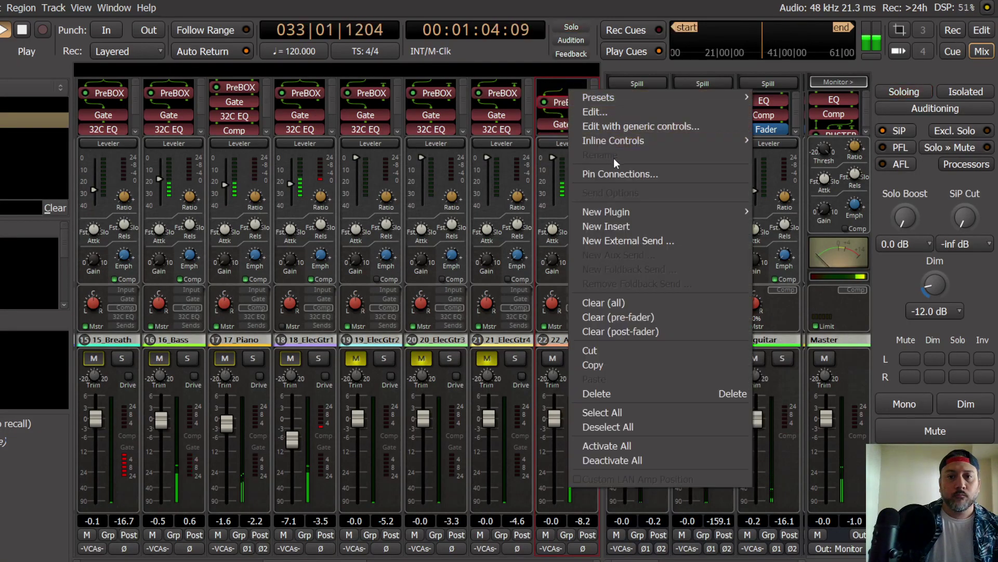
click(619, 174)
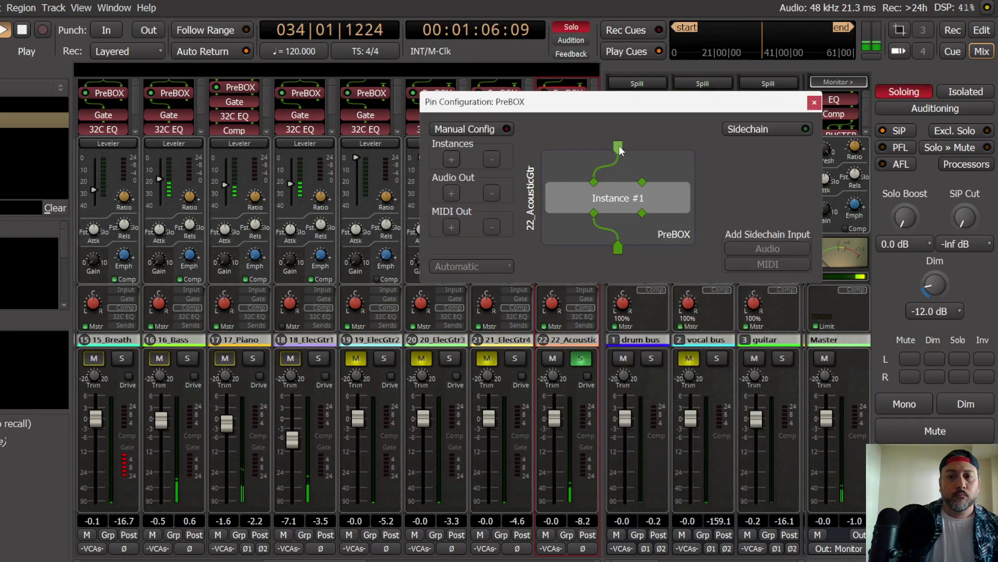
drag(619, 147, 643, 182)
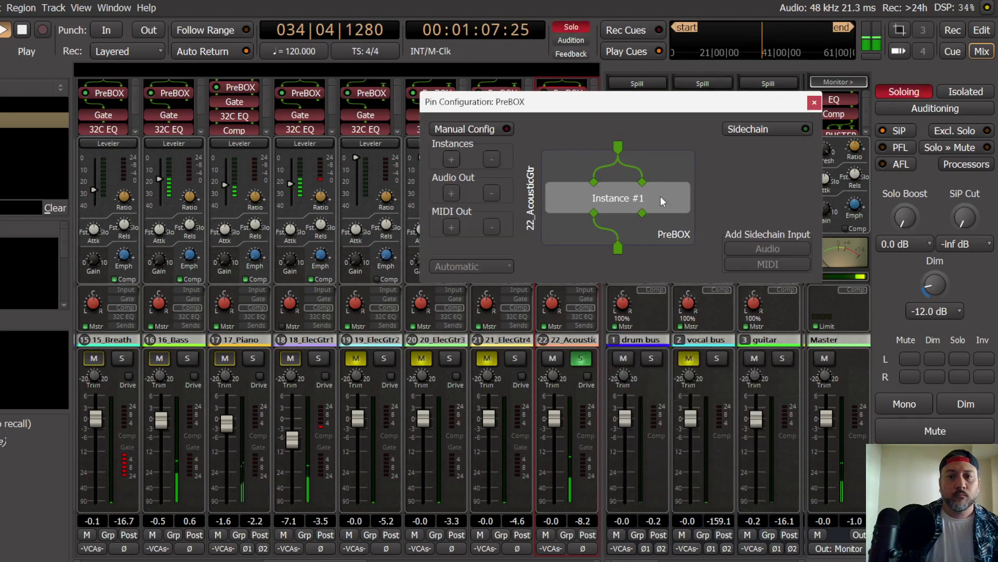
click(815, 103)
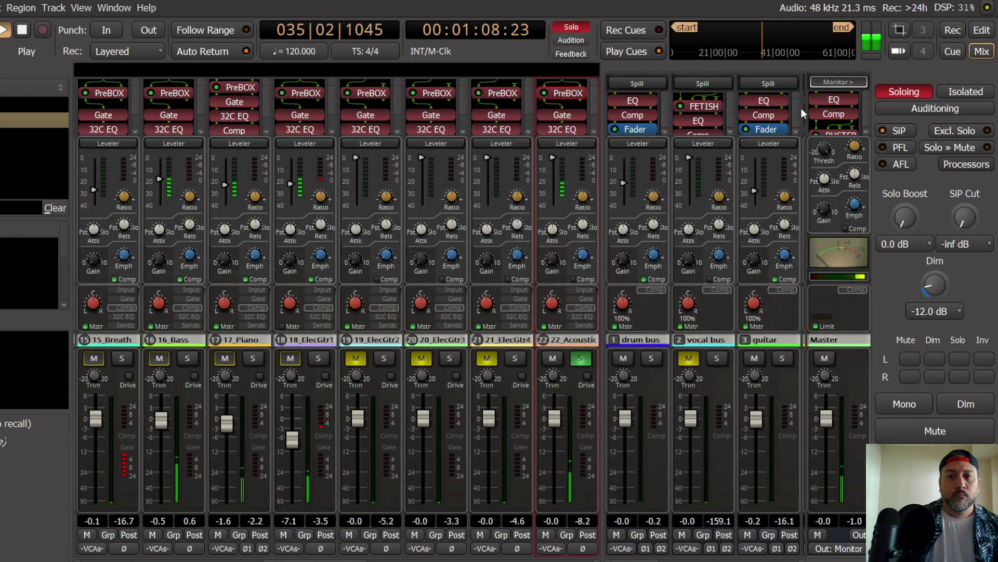
Step: Set 22_AcousticGtr's PreBOX to the New-81 model with AGC off and the input gain raised
double_click(568, 93)
scroll(293, 126, up, 1)
scroll(413, 135, up, 3)
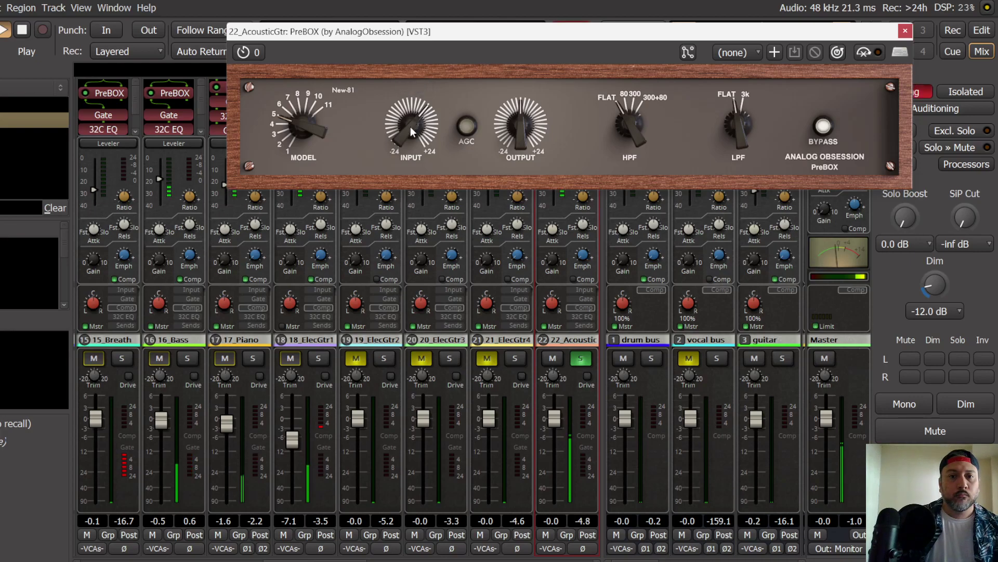
scroll(411, 131, up, 1)
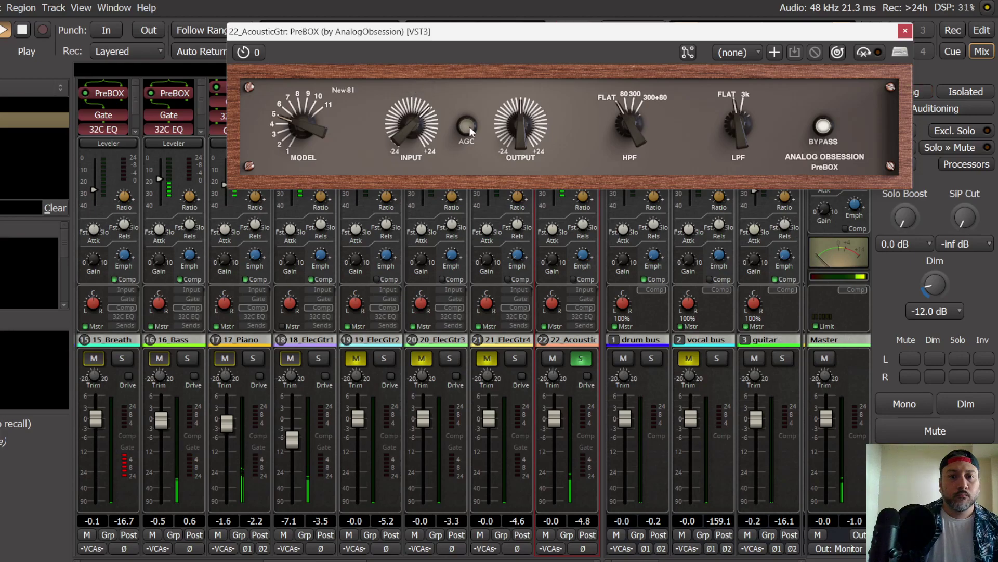
click(905, 31)
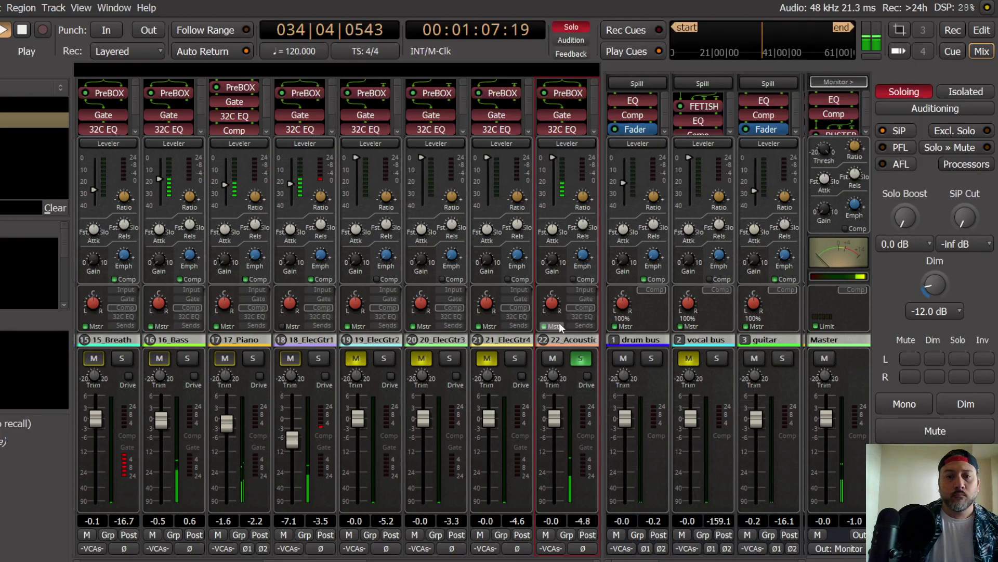
Step: Set 22_AcousticGtr's compressor threshold to about -23 dB and its gate threshold to about -40.8 dB
click(583, 299)
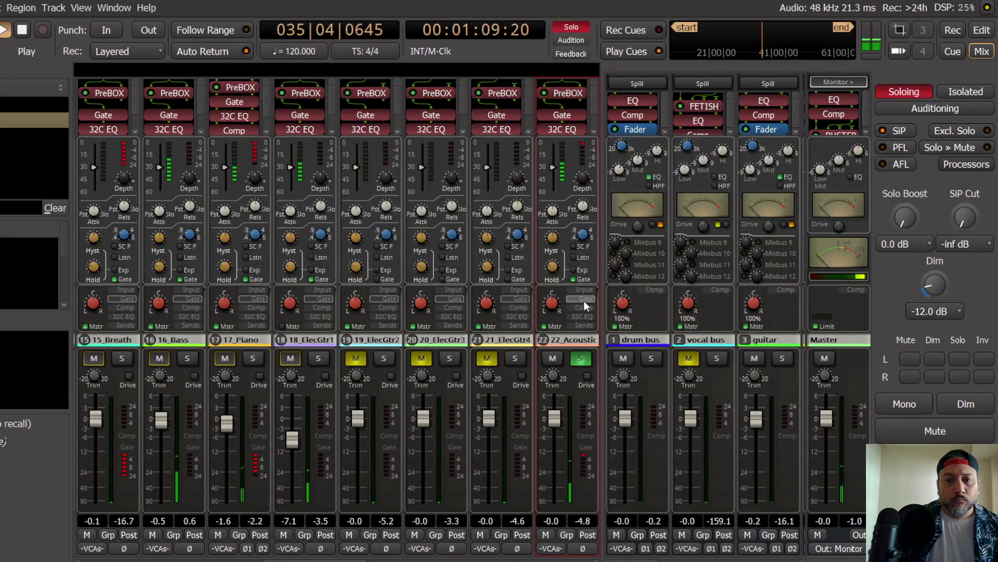
click(582, 309)
drag(553, 164, 555, 184)
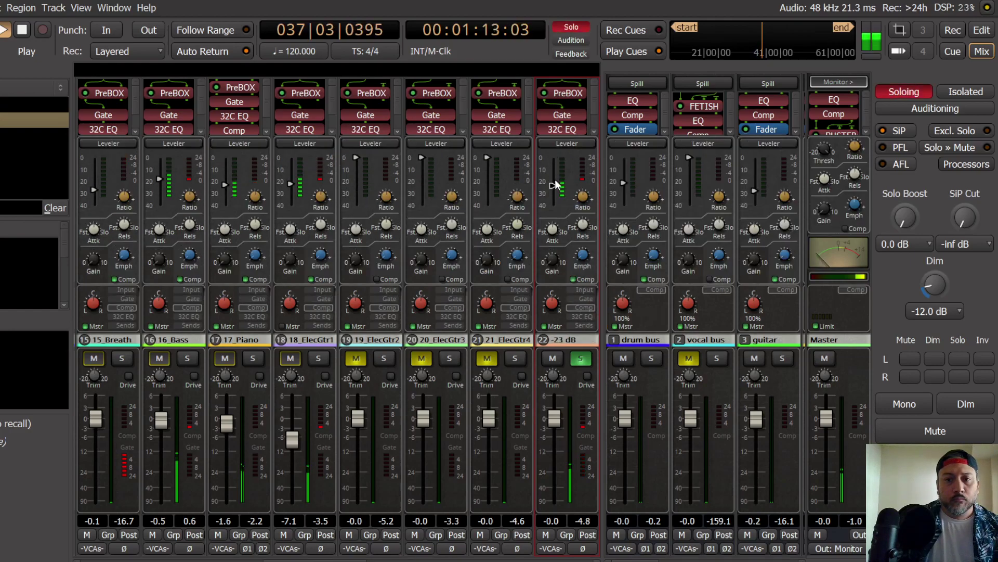
click(583, 299)
scroll(549, 170, down, 2)
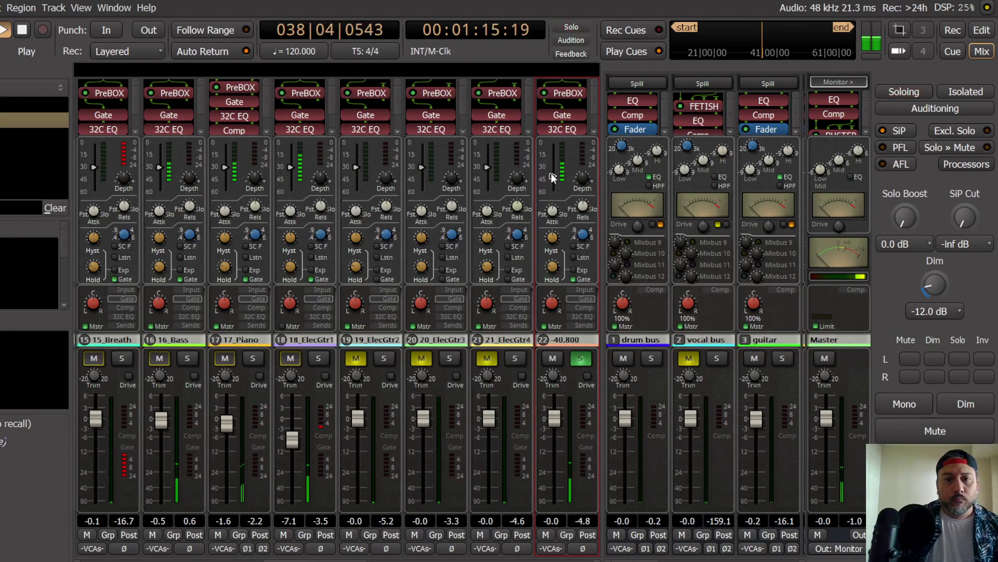
Step: Adjust 22_AcousticGtr's channel EQ and route the track to the guitar bus
click(585, 316)
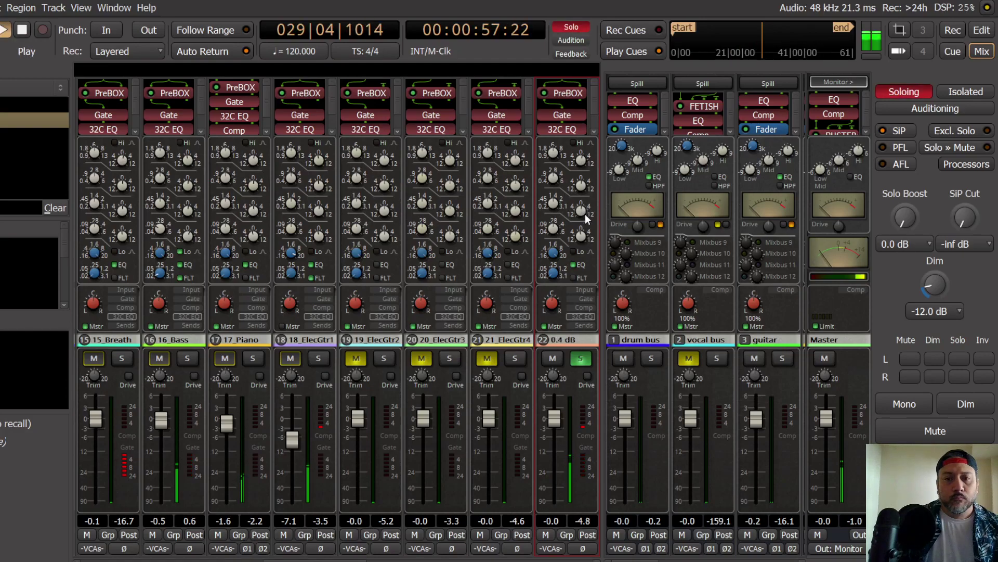
click(579, 325)
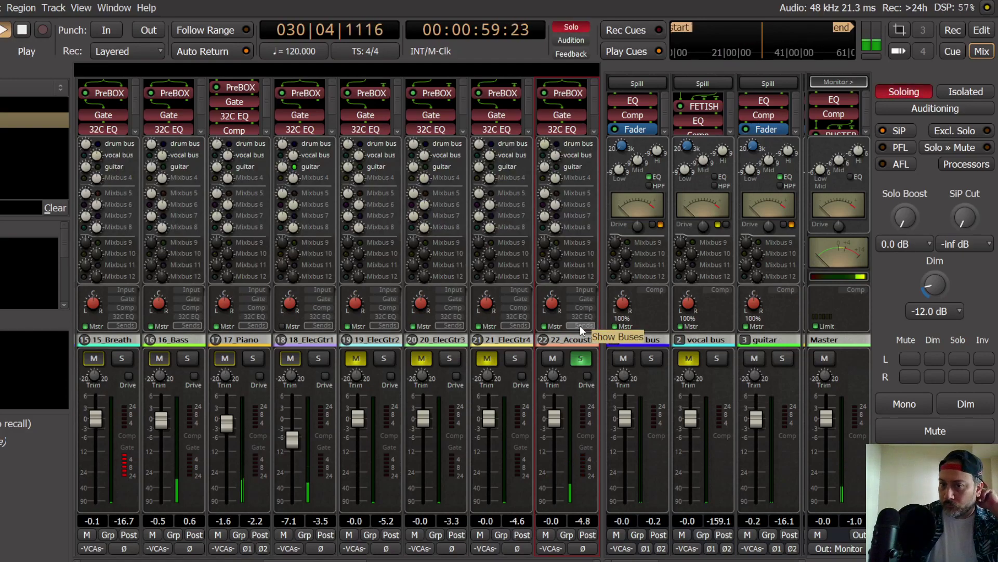
click(573, 167)
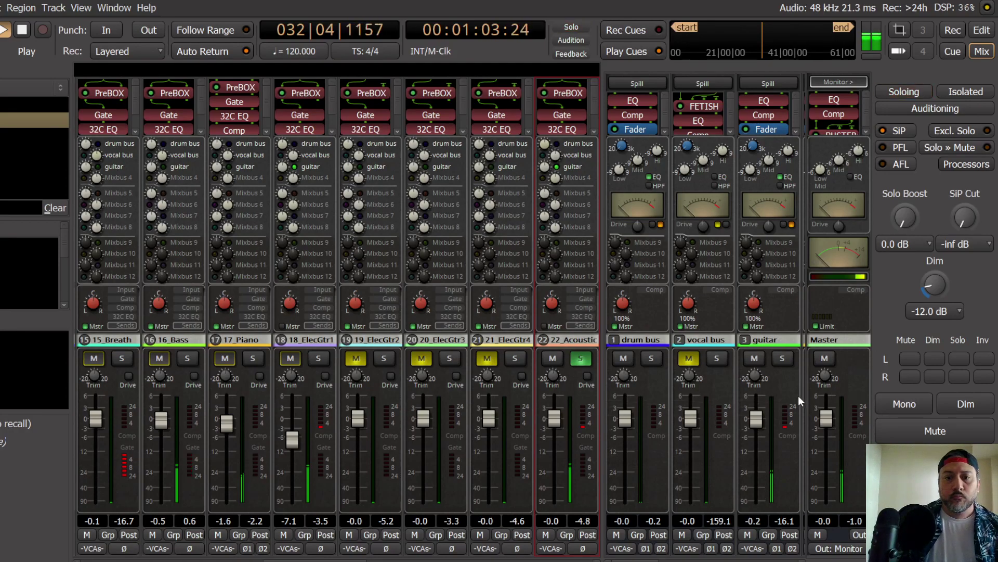
Step: Restart playback just before bar 44 to hear the acoustic guitar's second passage, returning to the mixer
click(981, 30)
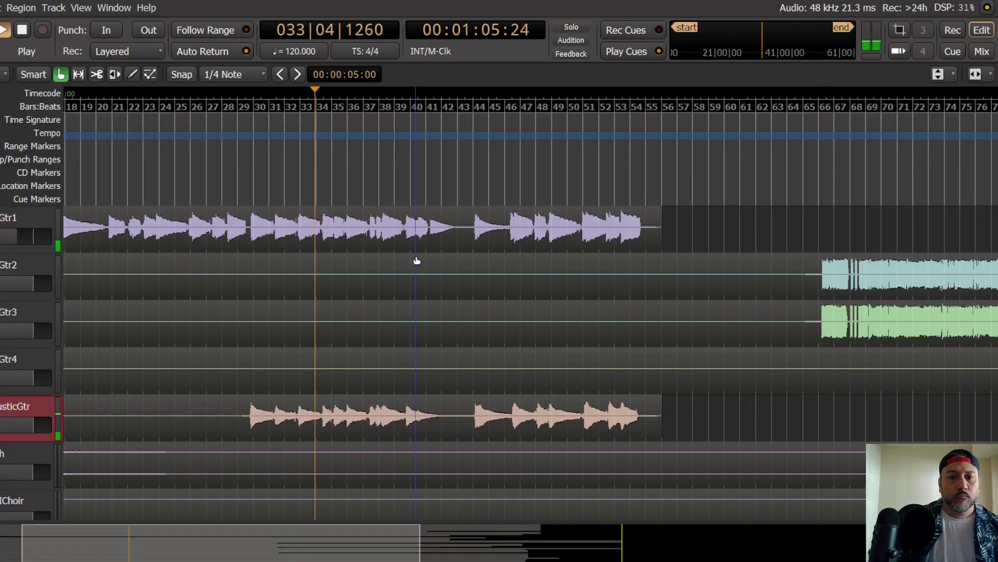
key(space)
click(472, 156)
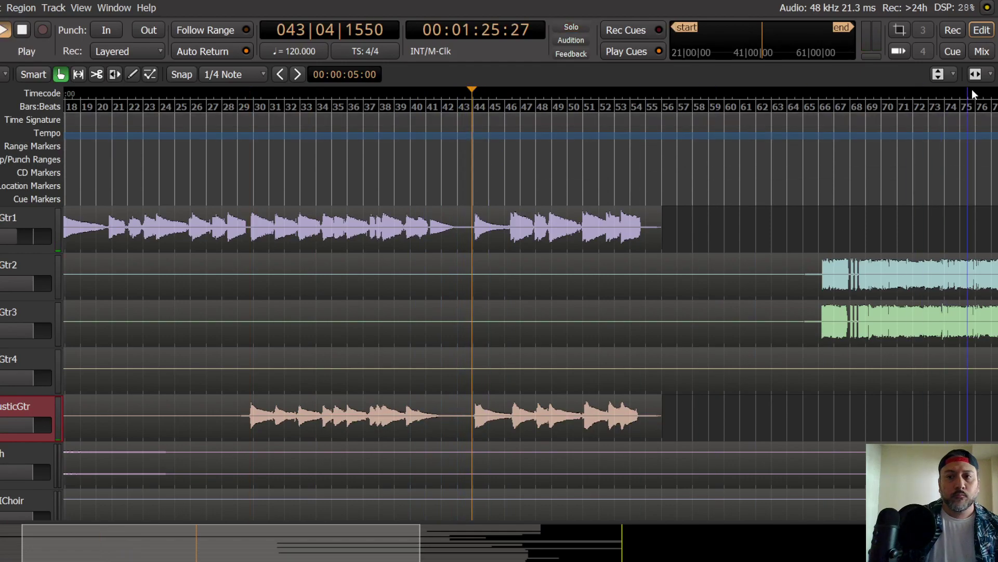
key(space)
click(982, 51)
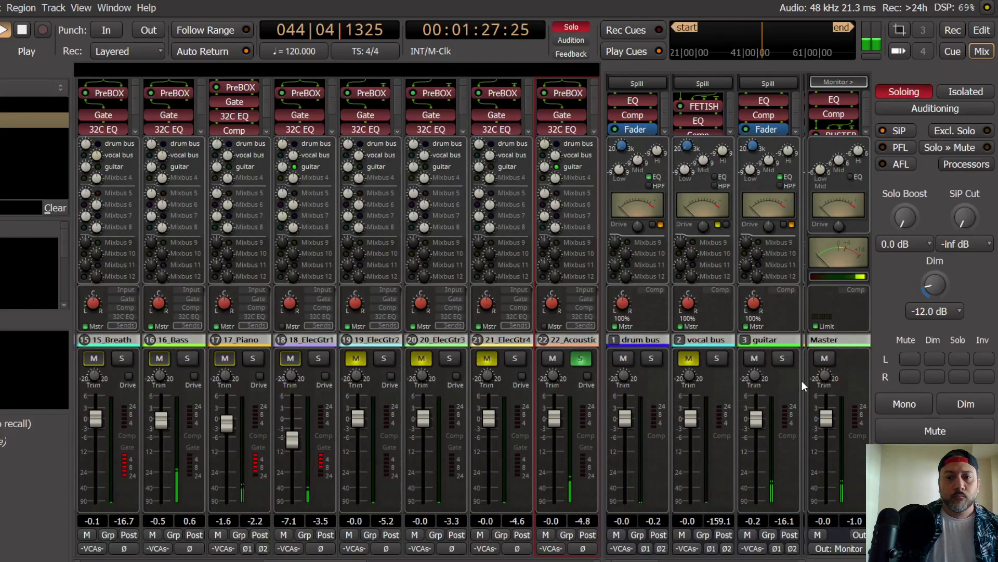
Step: Unsolo 22_AcousticGtr and set its fader to 0.1 dB against the full mix, using mono and dimmed monitoring temporarily
click(916, 402)
click(967, 403)
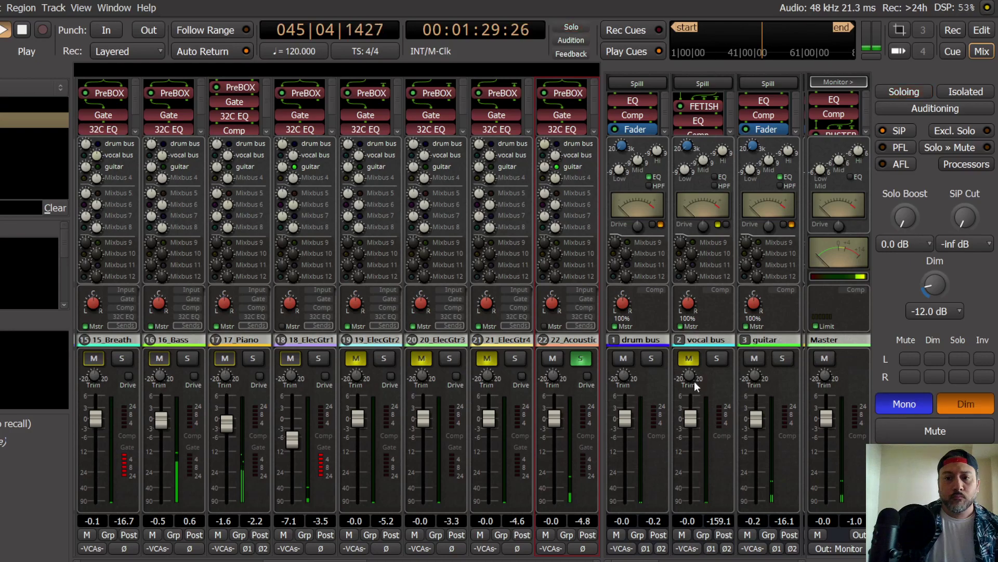
click(581, 358)
drag(551, 435, 559, 419)
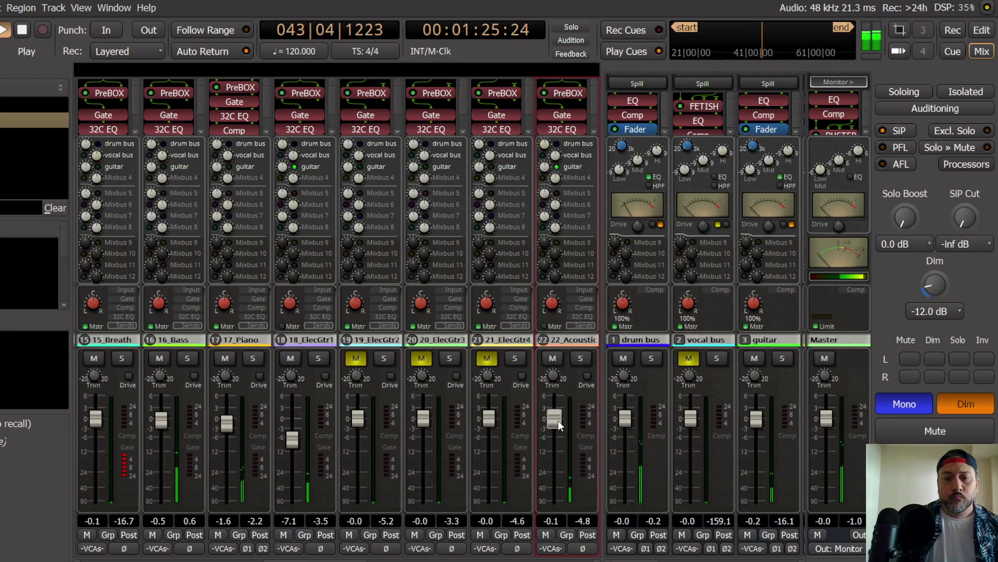
drag(556, 420, 556, 419)
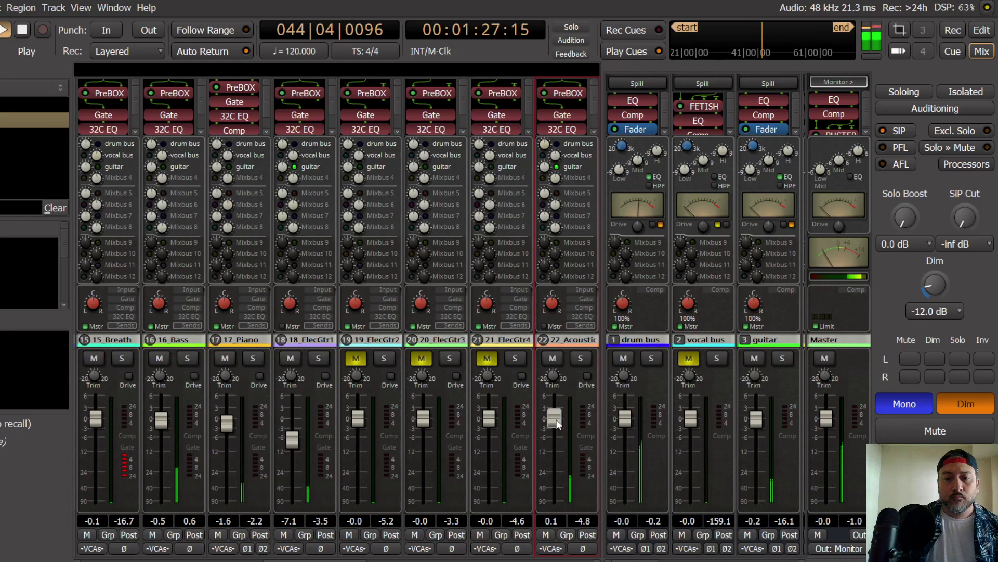
click(968, 400)
click(887, 411)
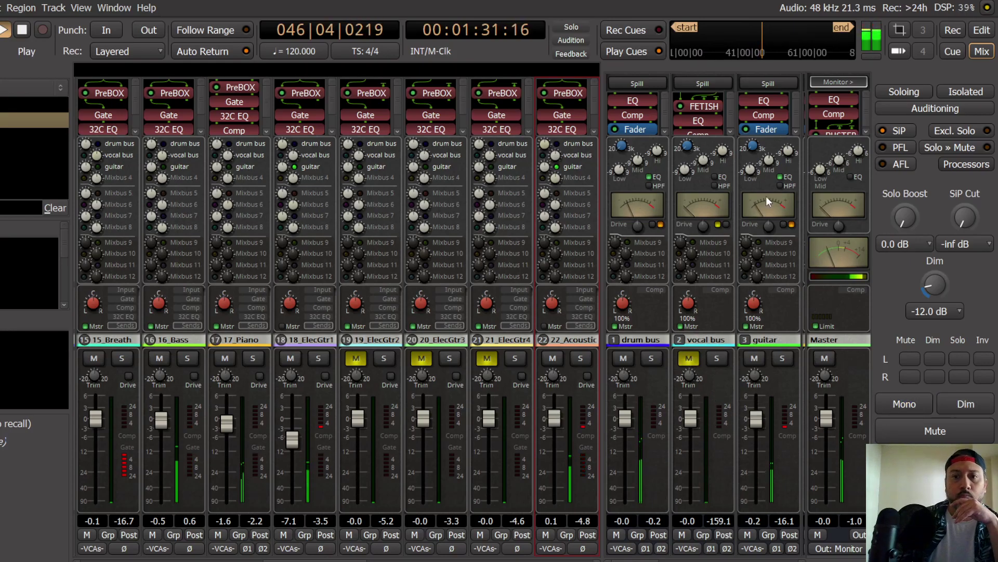
Step: Look over the remaining guitar tracks in the editor and start playback where the ElecGtr2 and ElecGtr3 parts begin, around bar 66
click(982, 30)
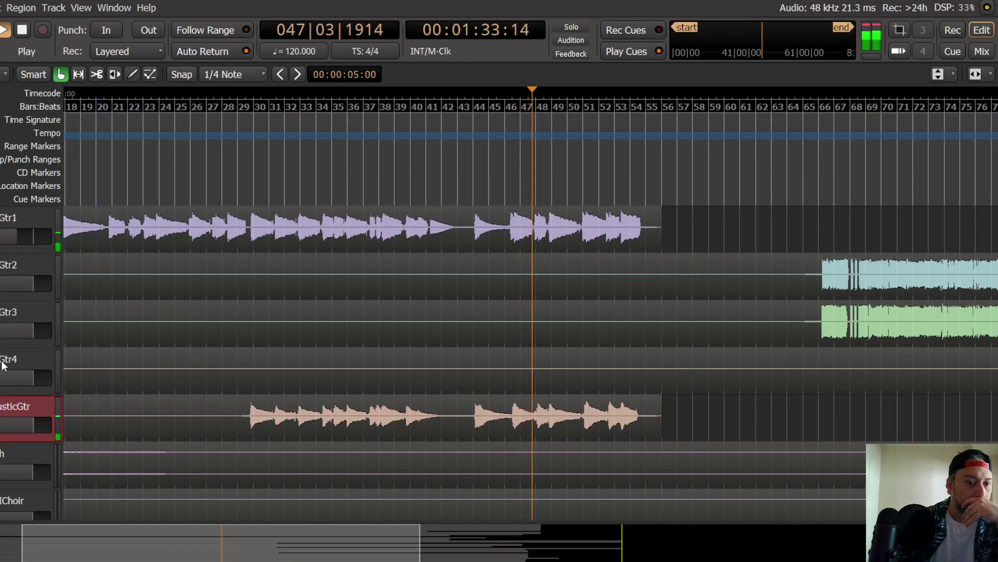
scroll(3, 365, down, 3)
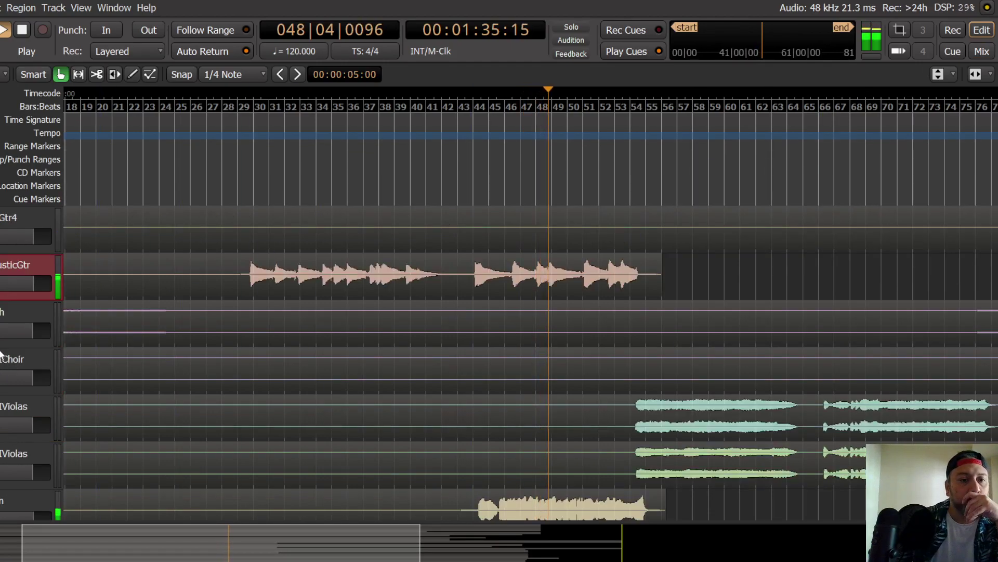
scroll(2, 355, up, 4)
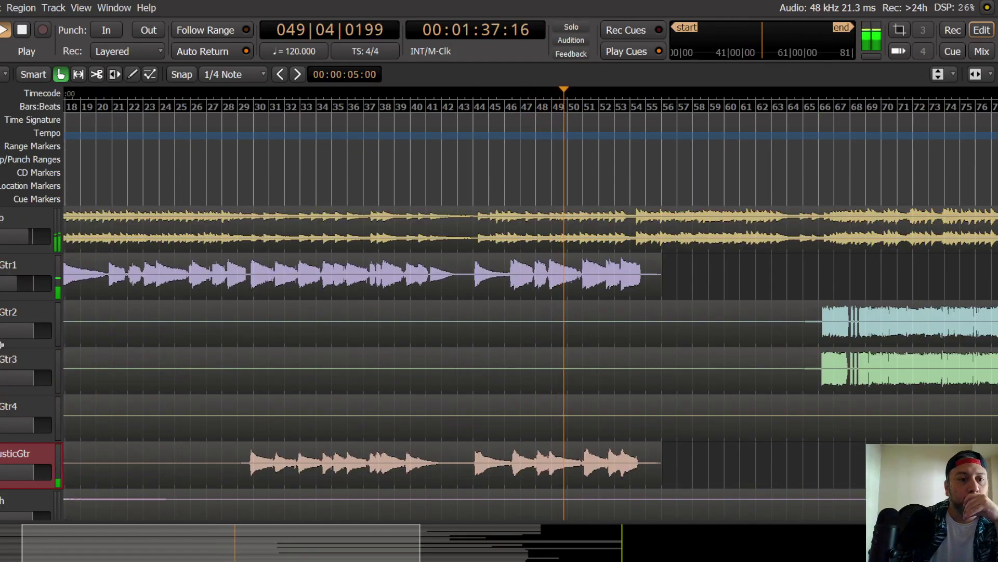
key(space)
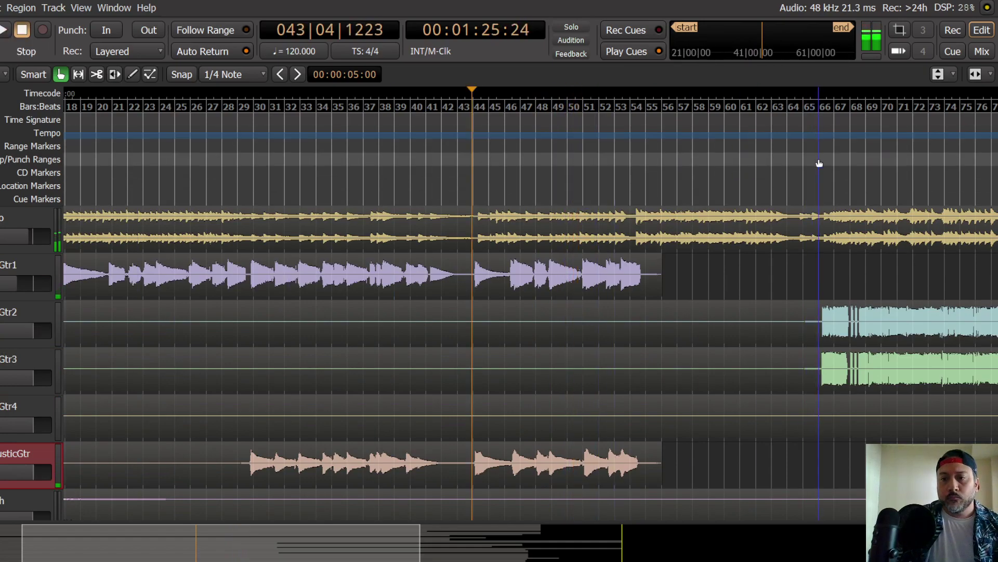
click(821, 164)
key(space)
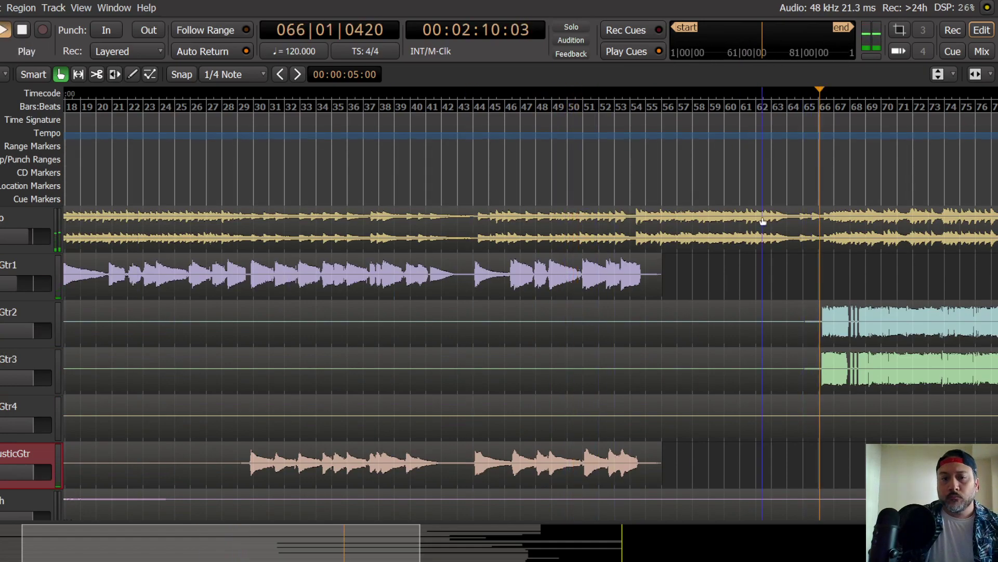
Step: Unmute and solo 19_ElecGtr2 in the mixer and lower its fader to -3.6 dB
click(17, 314)
key(alt+m)
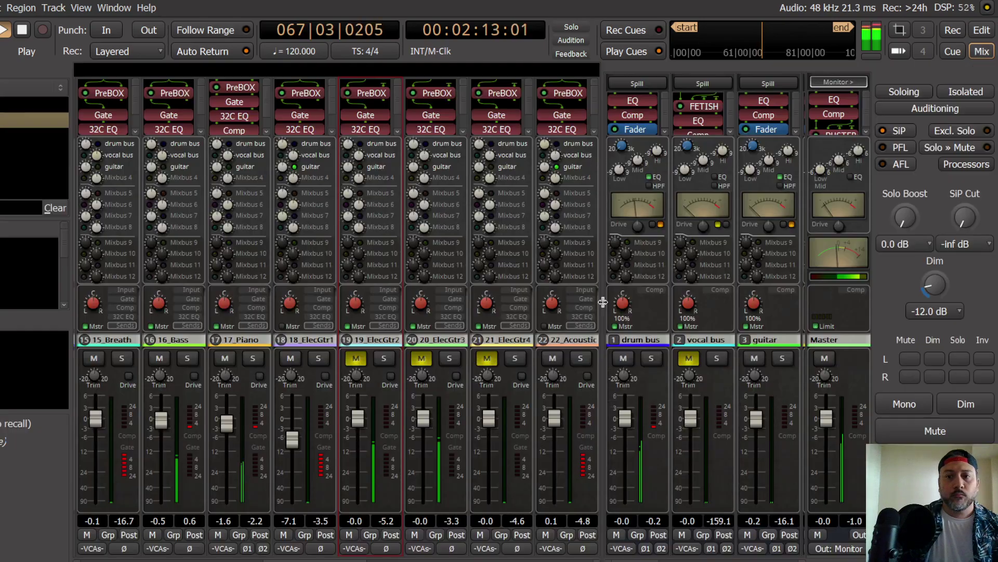
click(355, 358)
key(space)
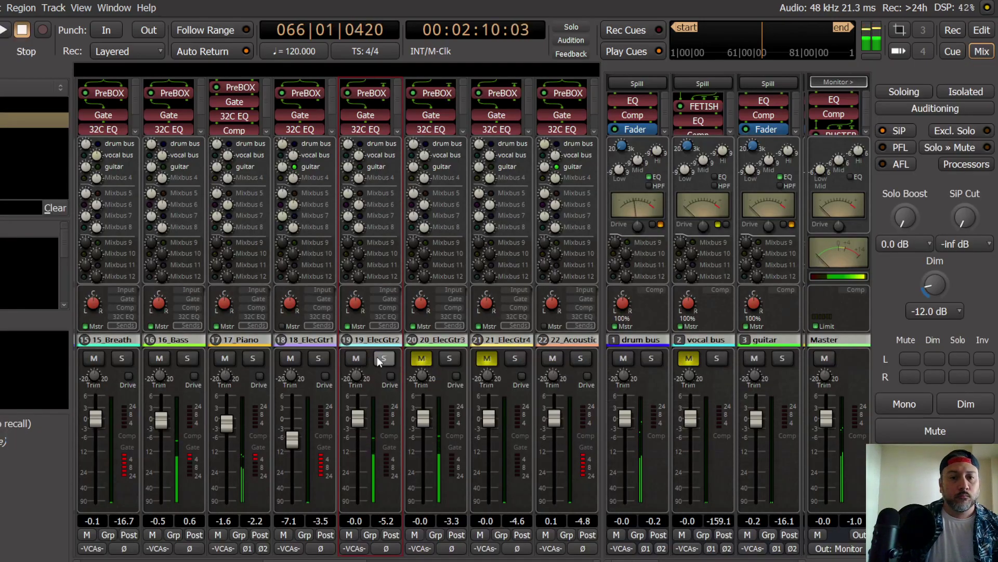
click(383, 358)
key(space)
drag(367, 418, 361, 442)
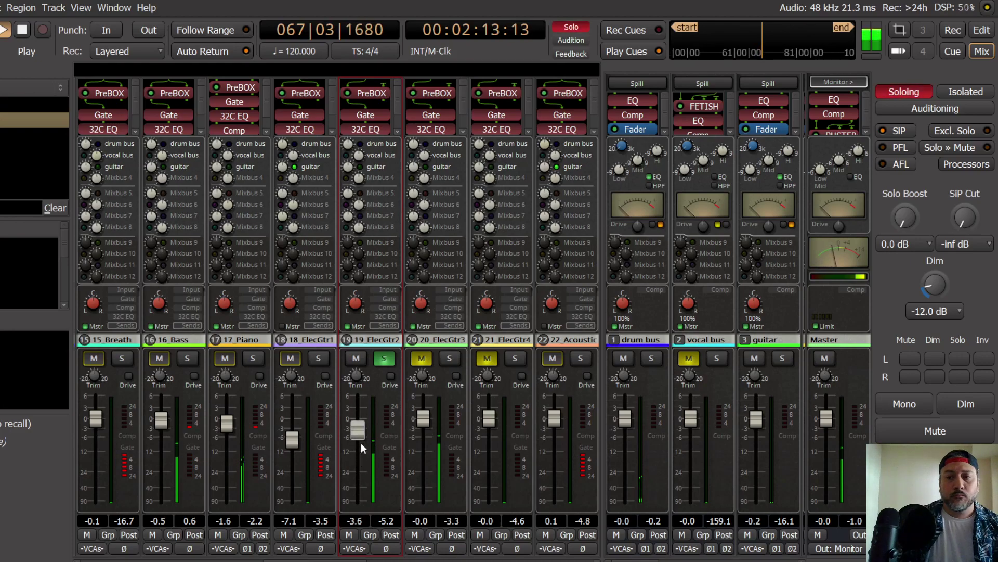
key(space)
Step: Feed 19_ElecGtr2's mono input to both input pins of its PreBOX plugin
right_click(368, 94)
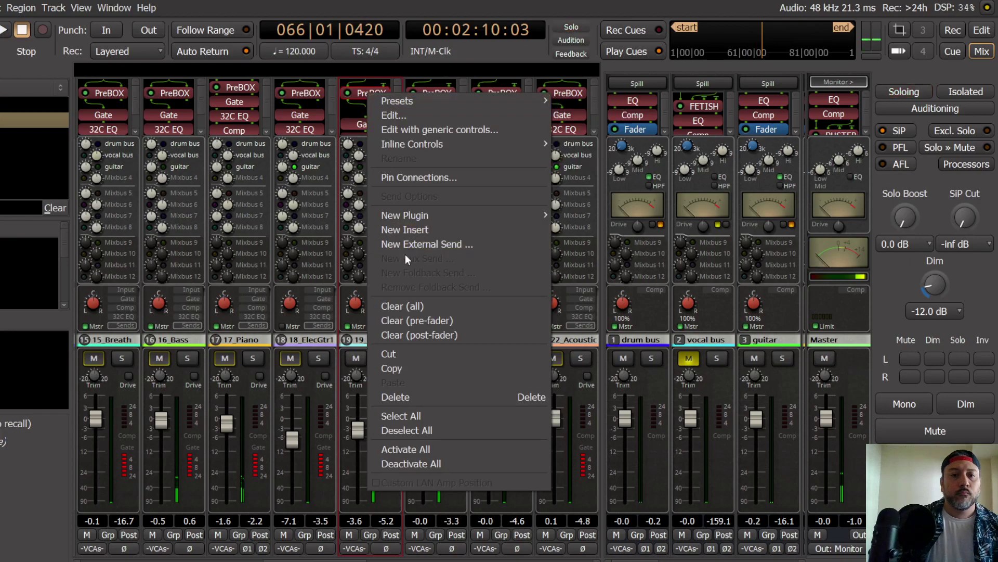
click(416, 178)
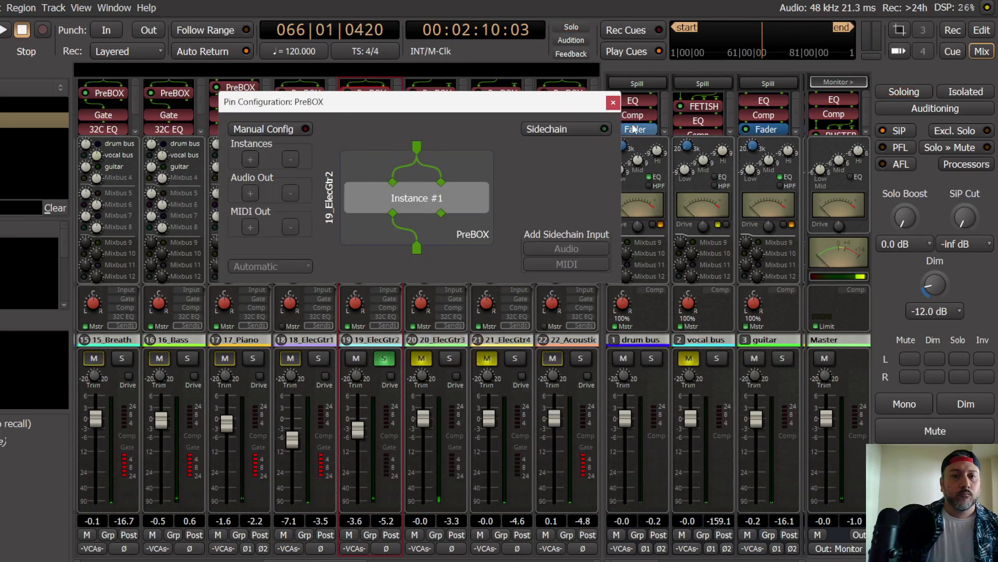
click(614, 102)
Step: During playback, set 19_ElecGtr2's PreBOX to the New-81 model with AGC off and the input gain raised
key(space)
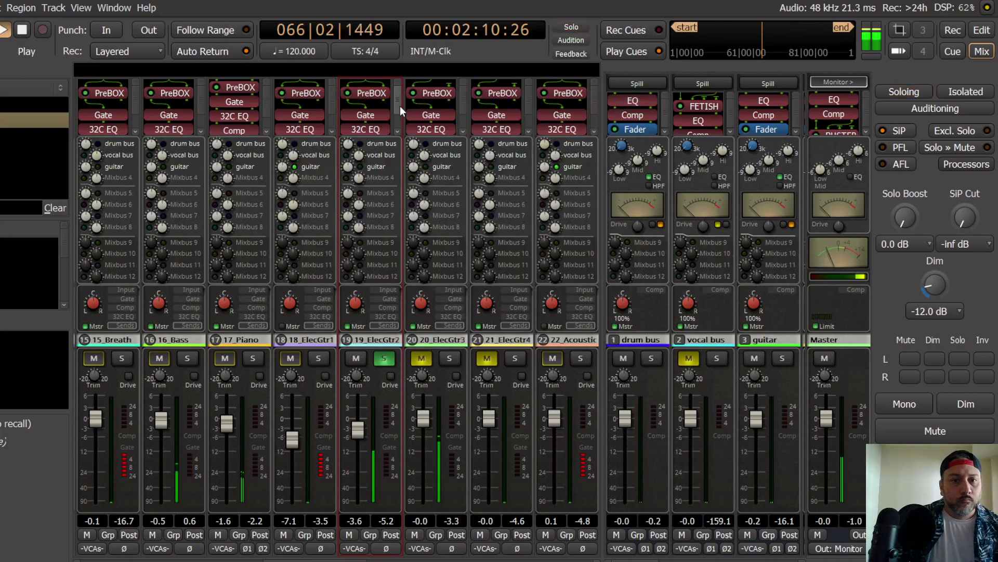
double_click(373, 93)
drag(130, 120, 108, 118)
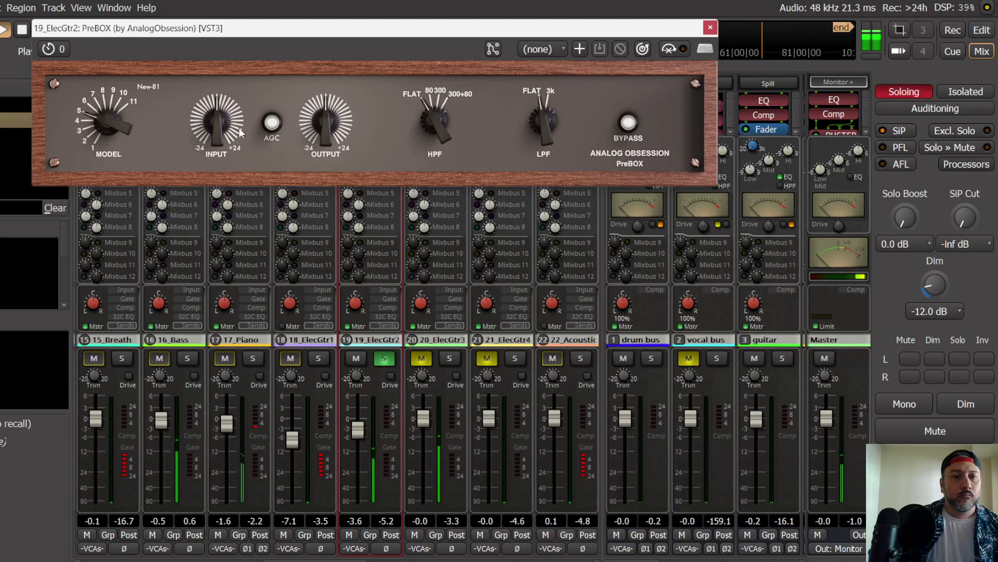
drag(217, 134, 225, 111)
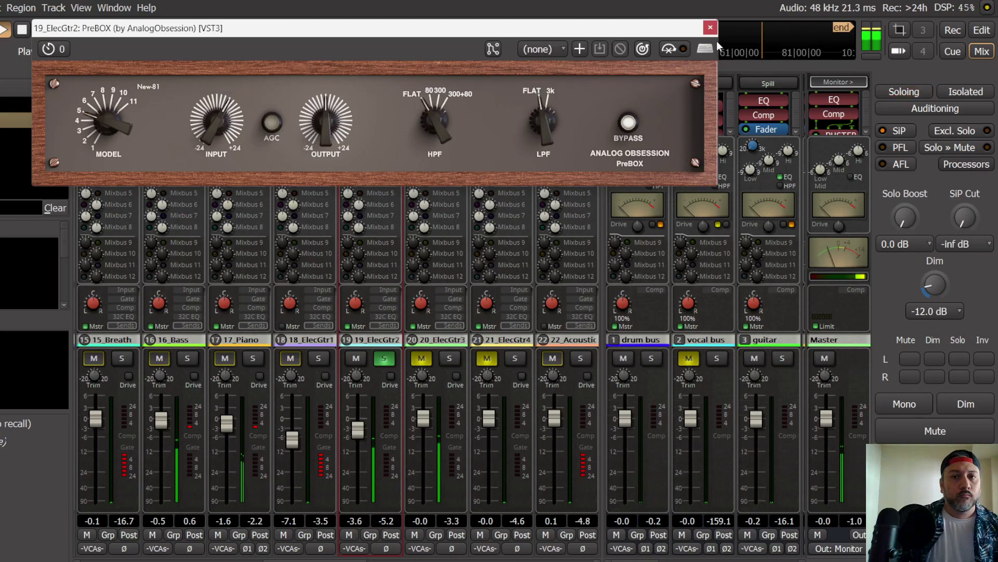
Step: Turn AGC on in 19_ElecGtr2's PreBOX, close the plugin, and engage the track's gate
click(272, 125)
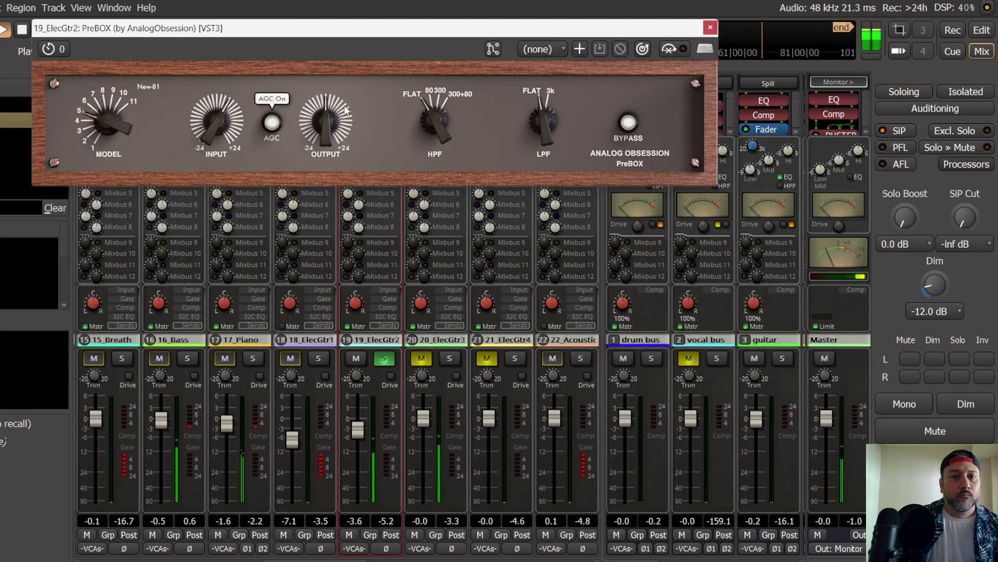
click(709, 28)
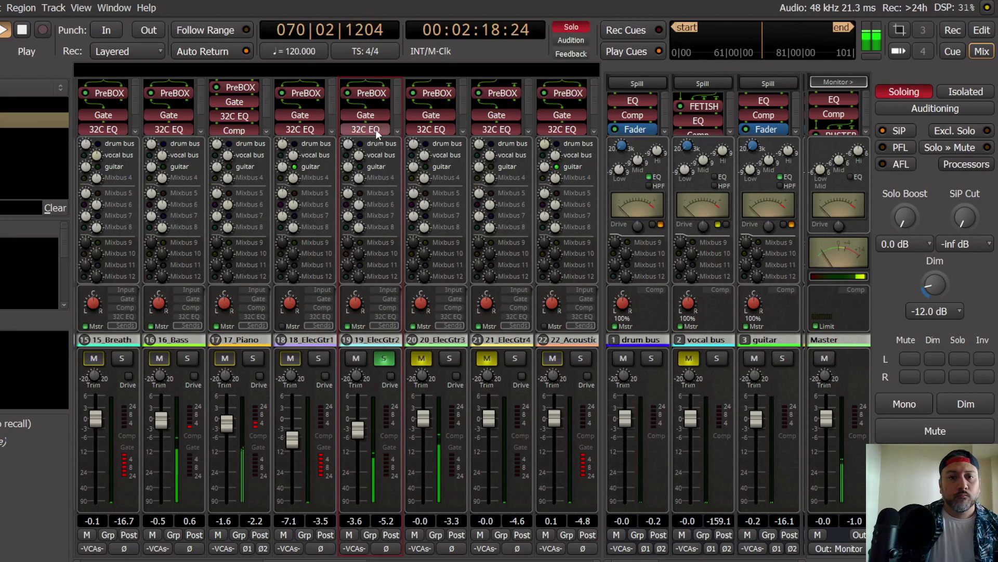
click(387, 300)
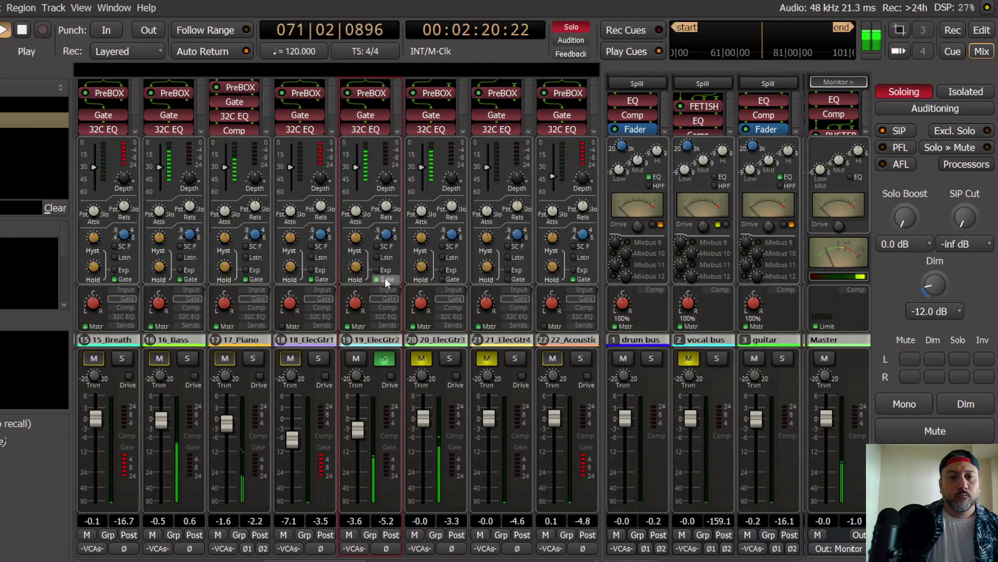
Step: Compress 19_ElecGtr2 with a threshold of -11 dB, engage its EQ with a -0.5 dB band adjustment, and unsolo it
click(390, 308)
drag(357, 164, 357, 170)
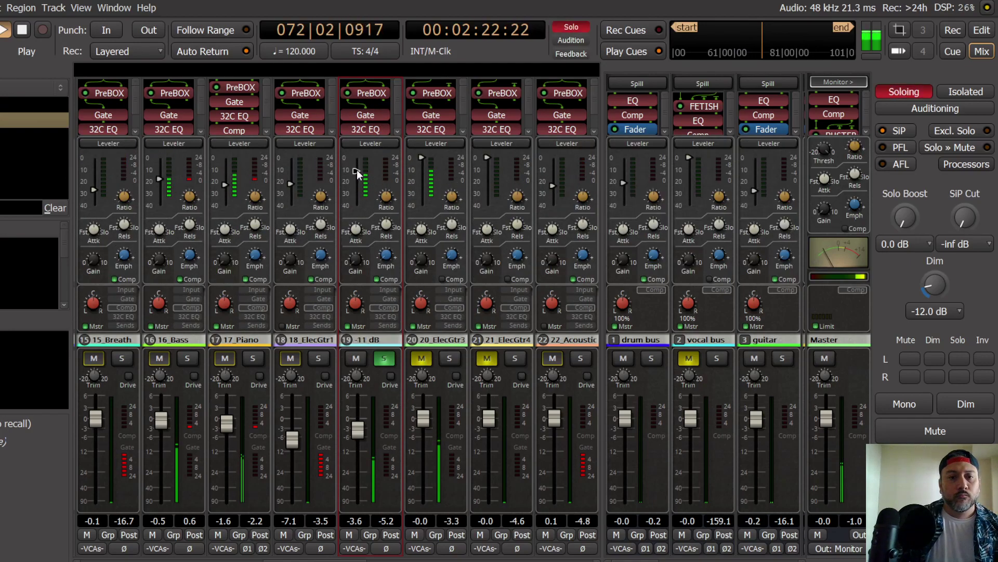
click(386, 316)
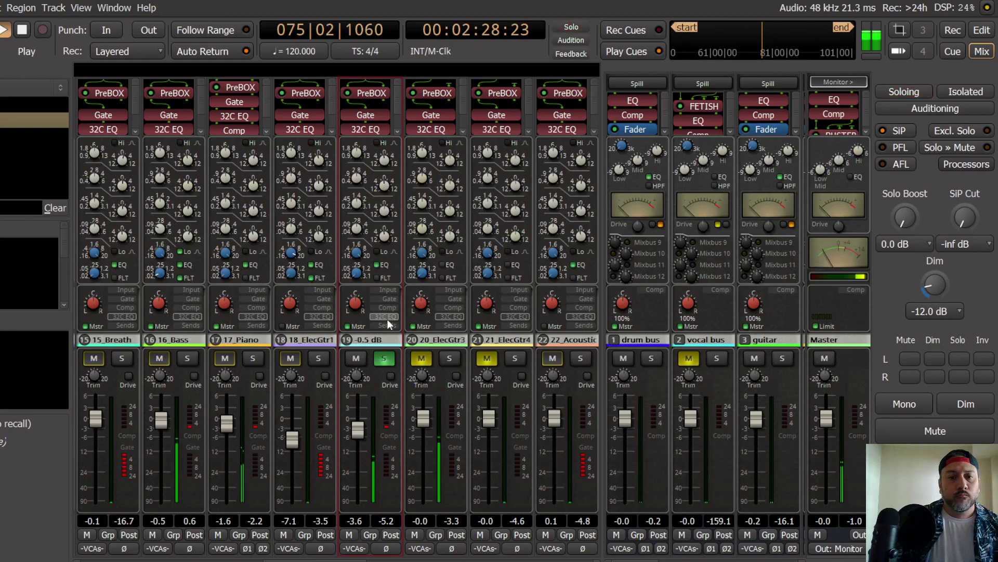
click(385, 361)
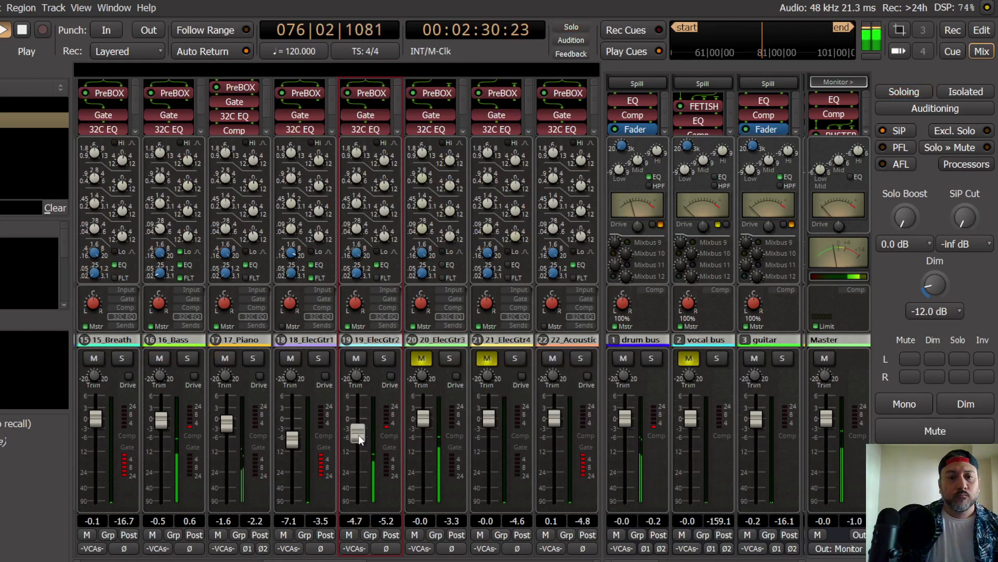
Step: Switch monitoring to mono and dimmed, replay the section, and balance 19_ElecGtr2's fader at about -3.3 dB
click(905, 404)
click(965, 404)
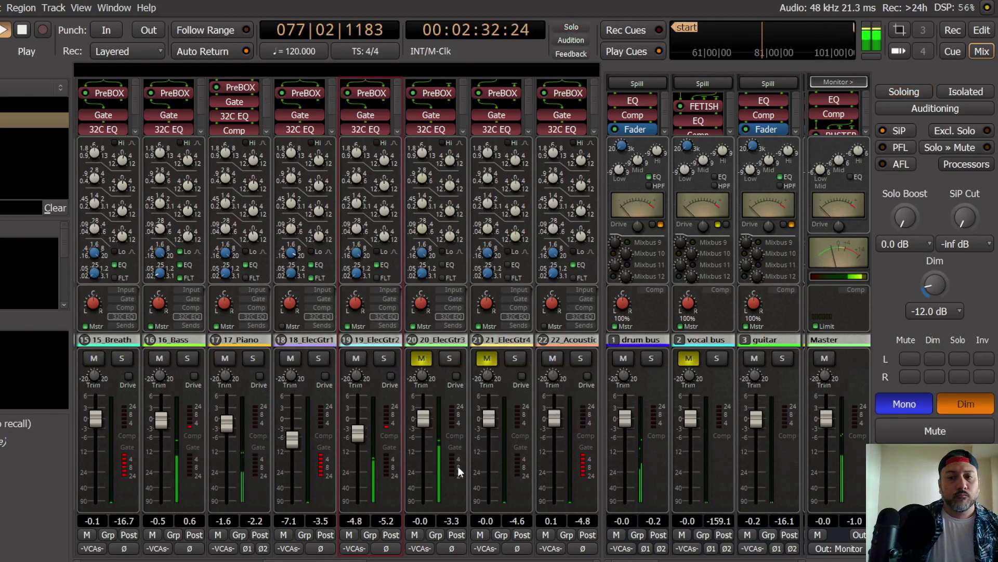
key(space)
key(space)
scroll(359, 436, up, 2)
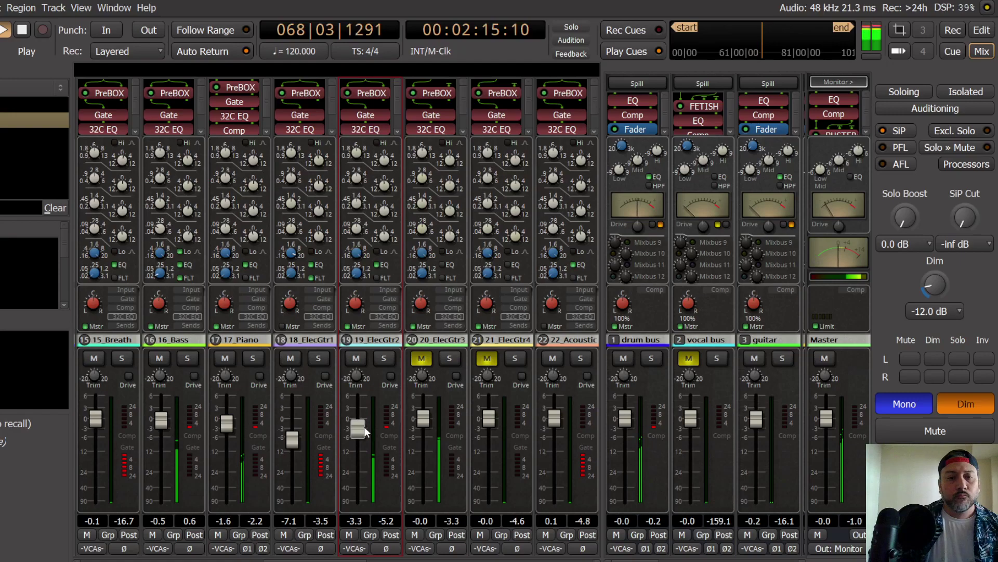
Step: Route 19_ElecGtr2 to the guitar bus instead of the master, fine-tune its fader to -3.1 dB, and restore normal monitoring
click(388, 326)
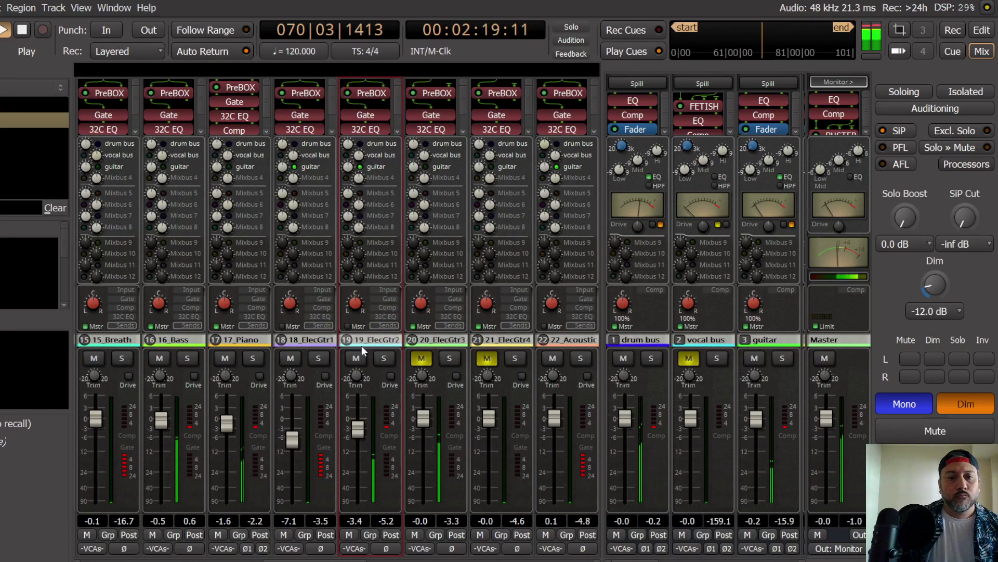
drag(355, 429, 358, 429)
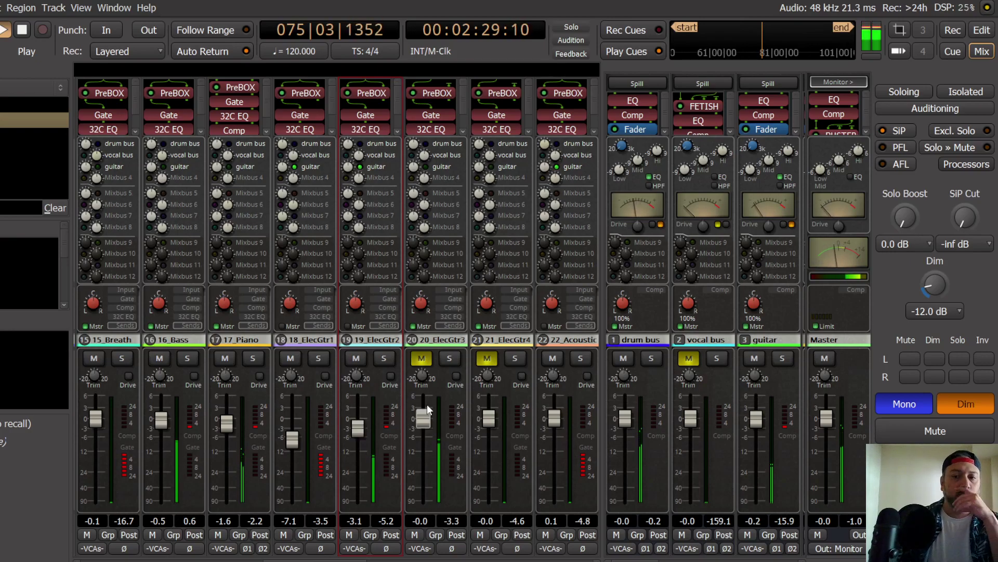
click(963, 402)
click(913, 406)
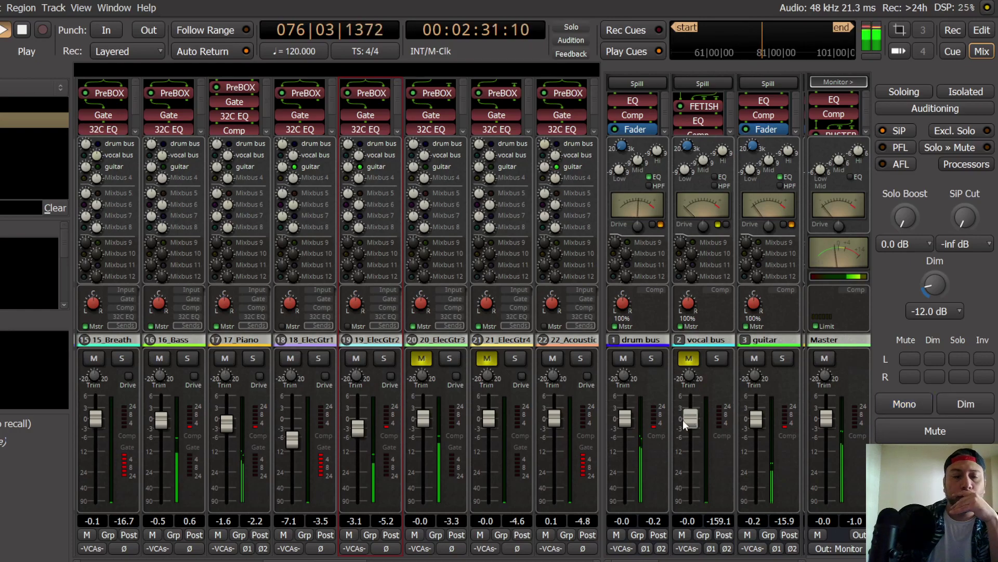
Step: Check the ElecGtr3 part in the editor and restart playback where it begins, around bar 66
key(alt+s)
key(Escape)
click(442, 390)
click(982, 30)
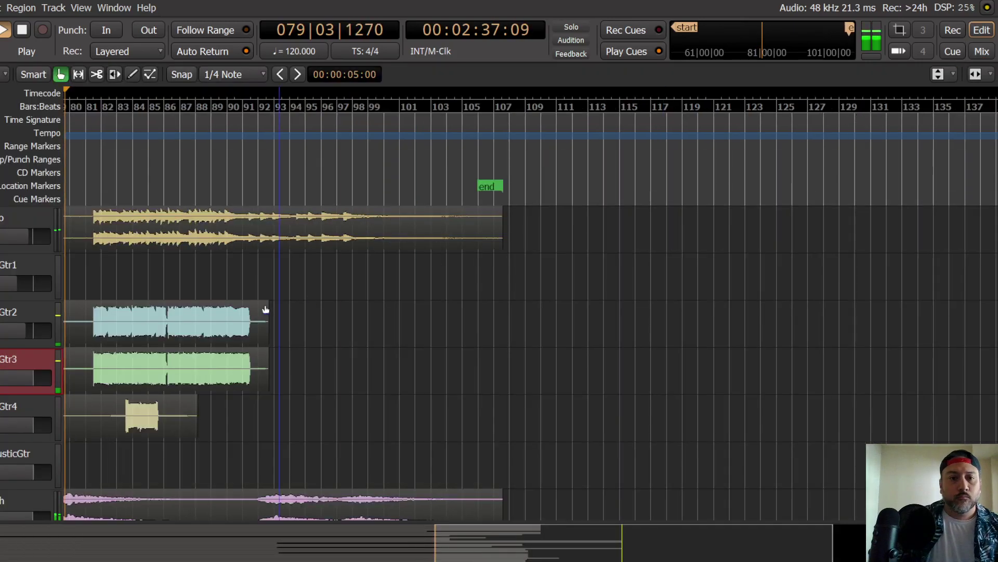
key(space)
key(space)
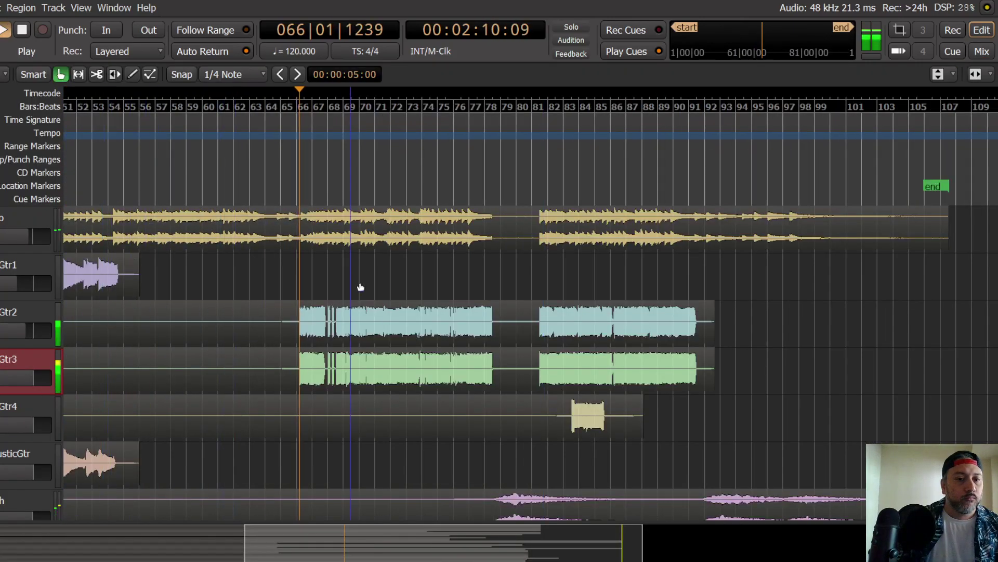
Step: Unmute and solo 20_ElecGtr3 in the mixer and lower its fader to -3.9 dB
click(978, 52)
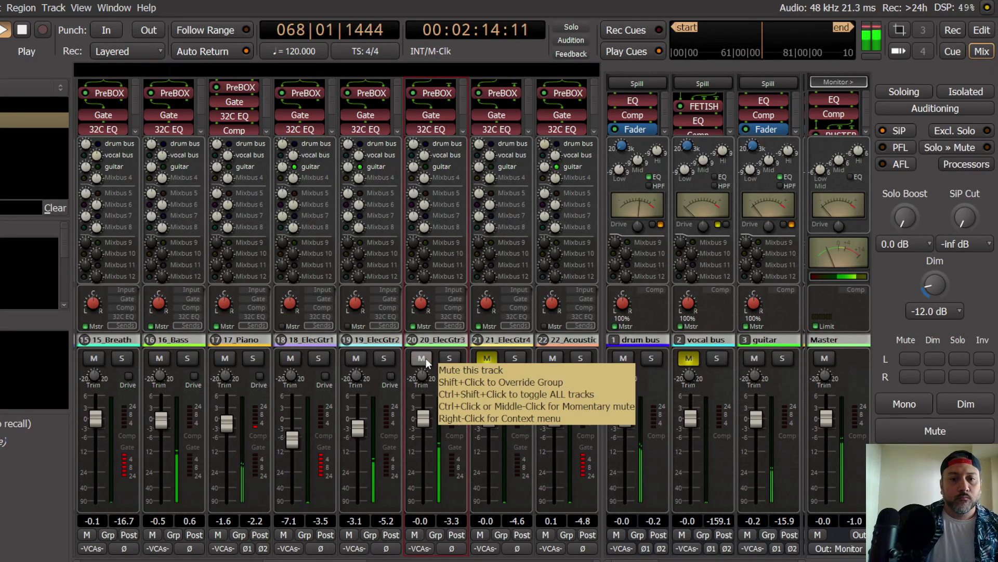
click(449, 358)
drag(425, 419, 426, 435)
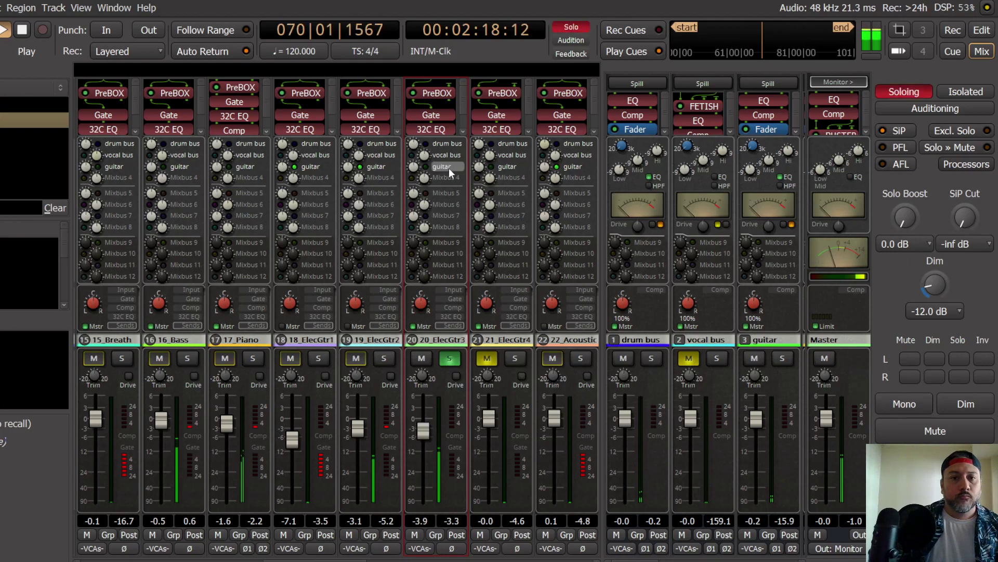
Step: Feed 20_ElecGtr3's mono input to both PreBOX input pins, and set the plugin to New-81 with input gain about 4.6 dB
right_click(438, 91)
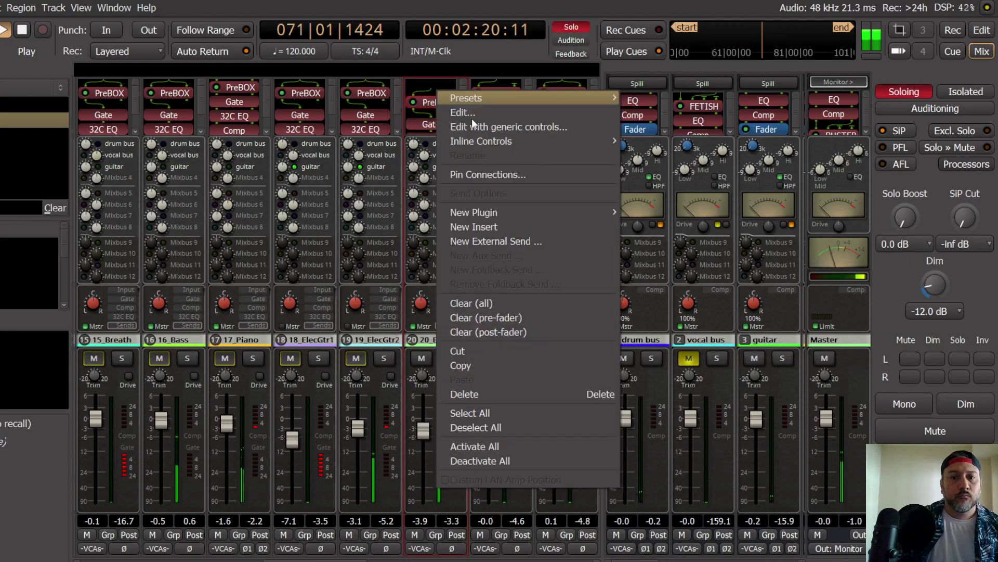
click(486, 173)
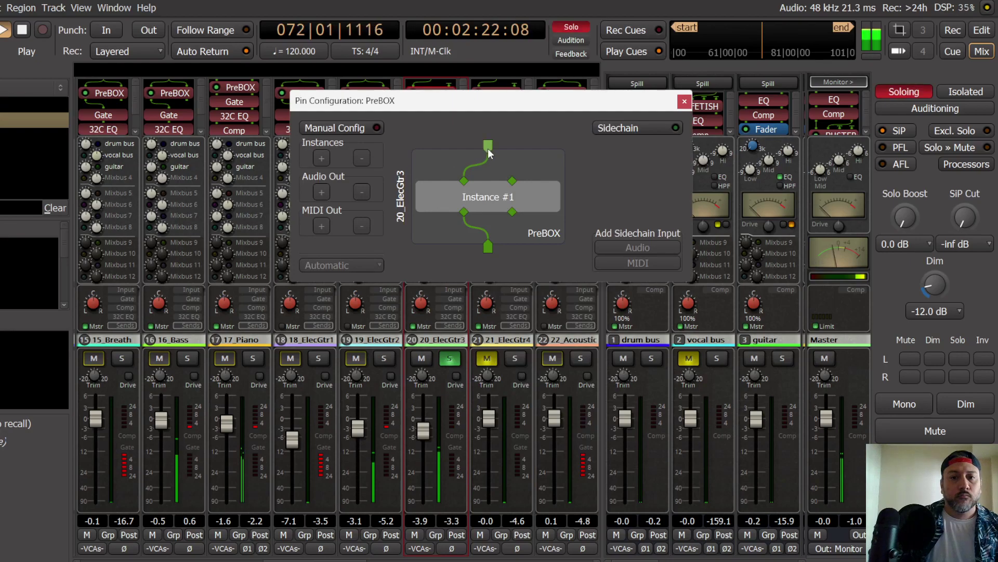
click(684, 102)
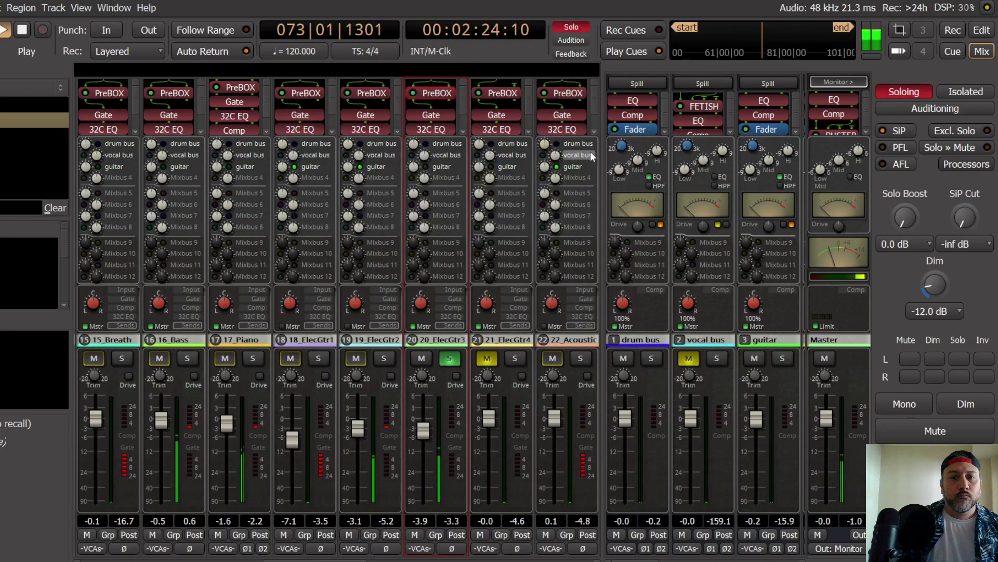
double_click(441, 101)
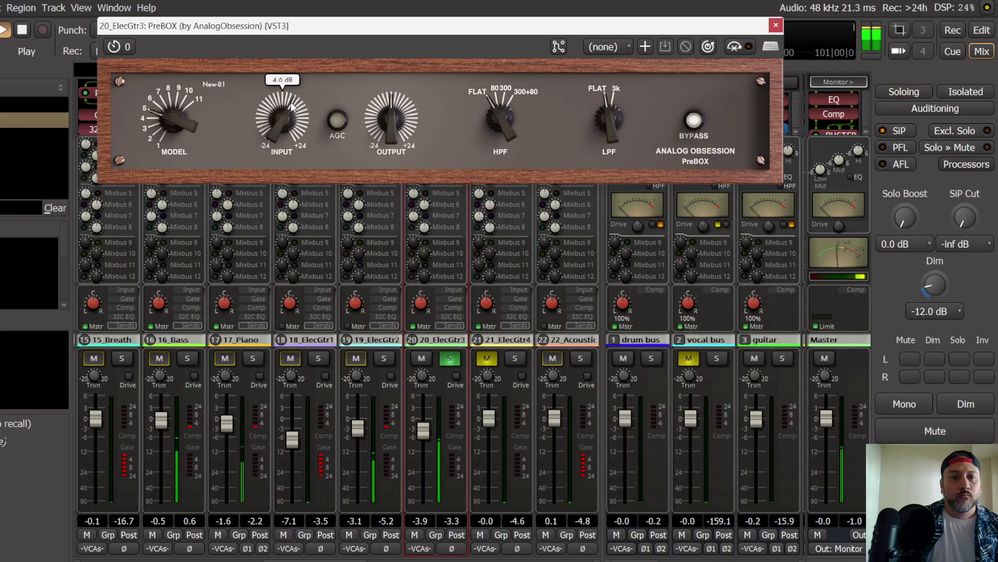
click(776, 25)
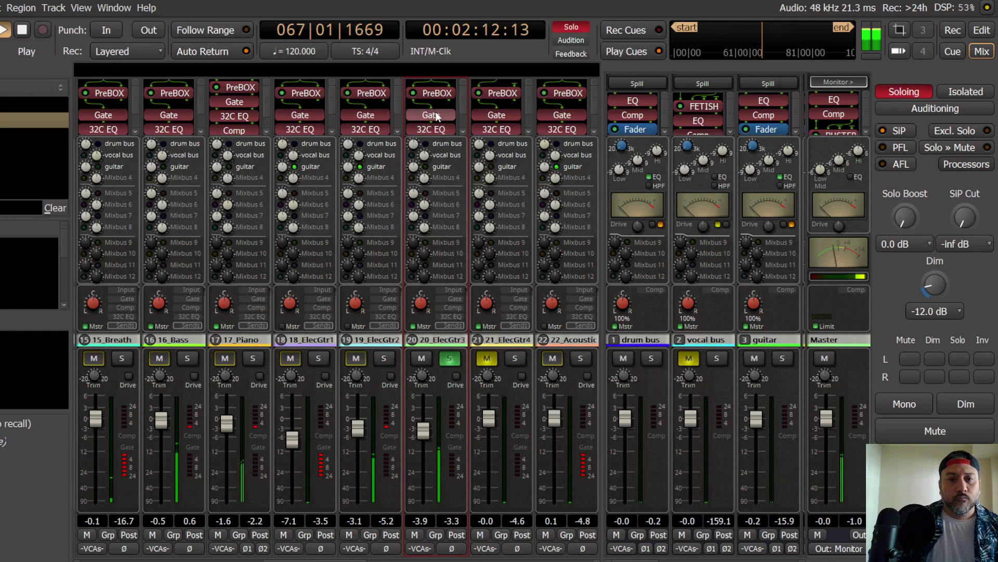
Step: Adjust 20_ElecGtr3's dynamics and EQ, using a -13 dB compressor threshold and a -0.5 dB EQ band adjustment
click(452, 298)
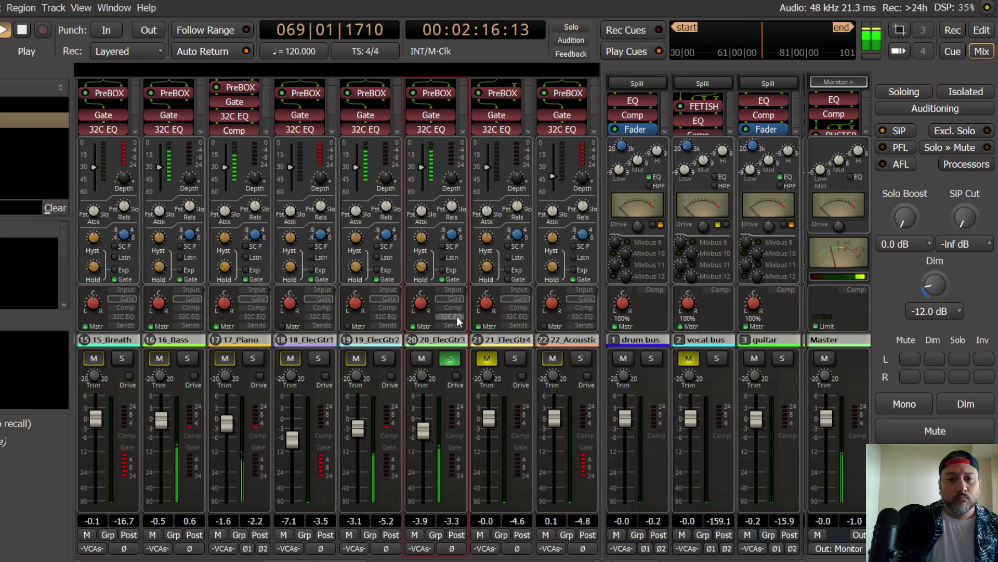
click(452, 308)
drag(424, 181, 424, 184)
click(452, 316)
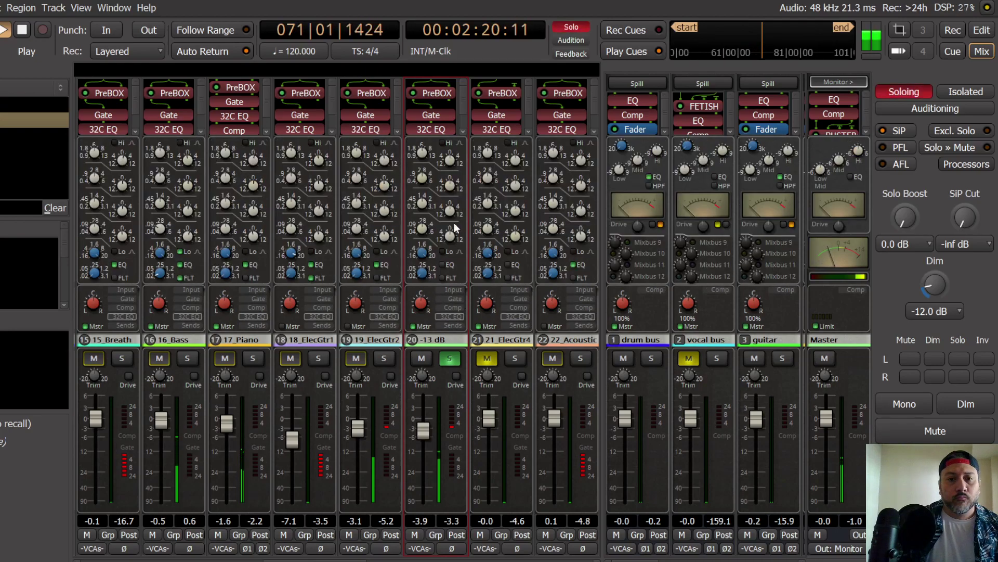
Step: Unsolo 20_ElecGtr3 and route it to the guitar bus instead of the master
click(450, 358)
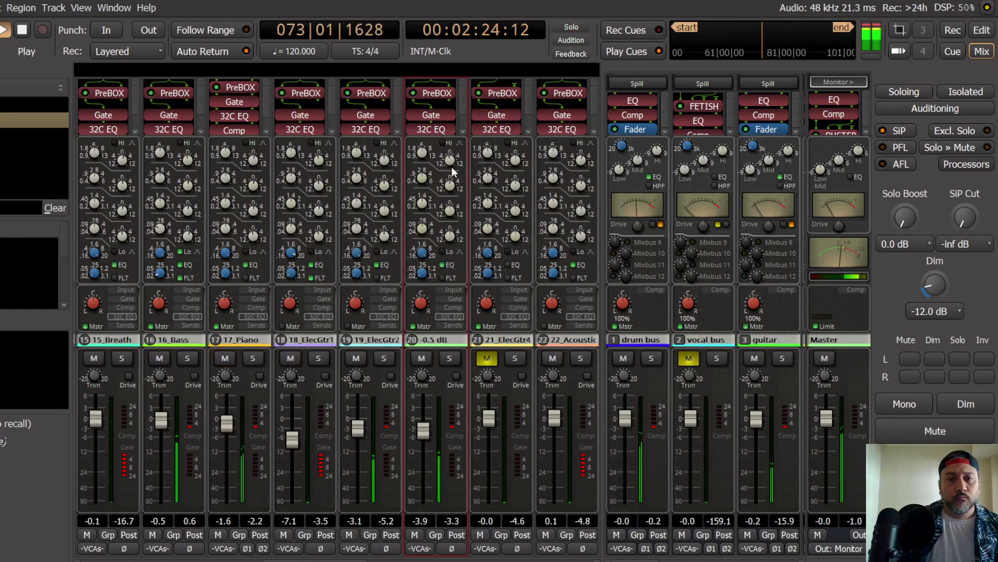
click(452, 325)
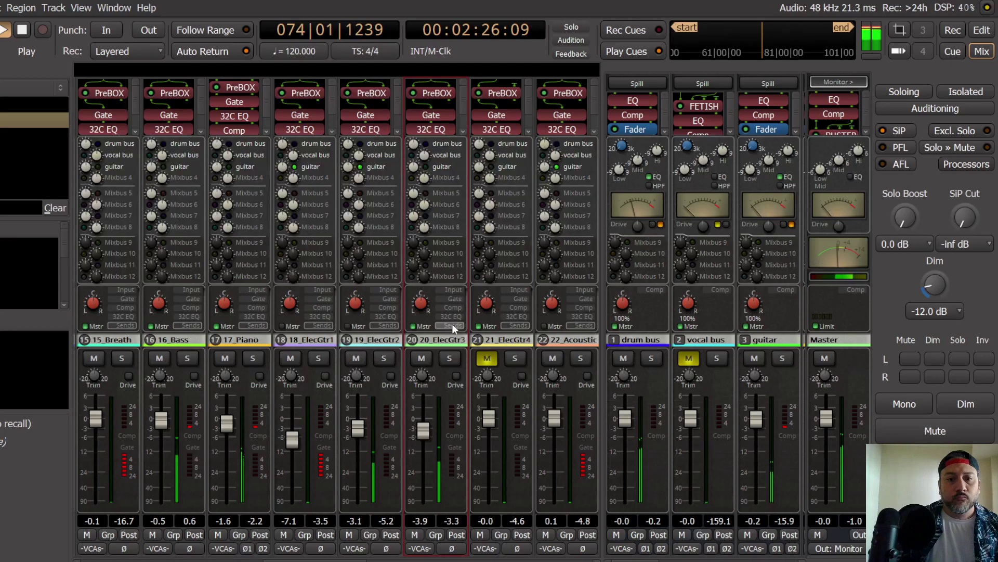
click(424, 326)
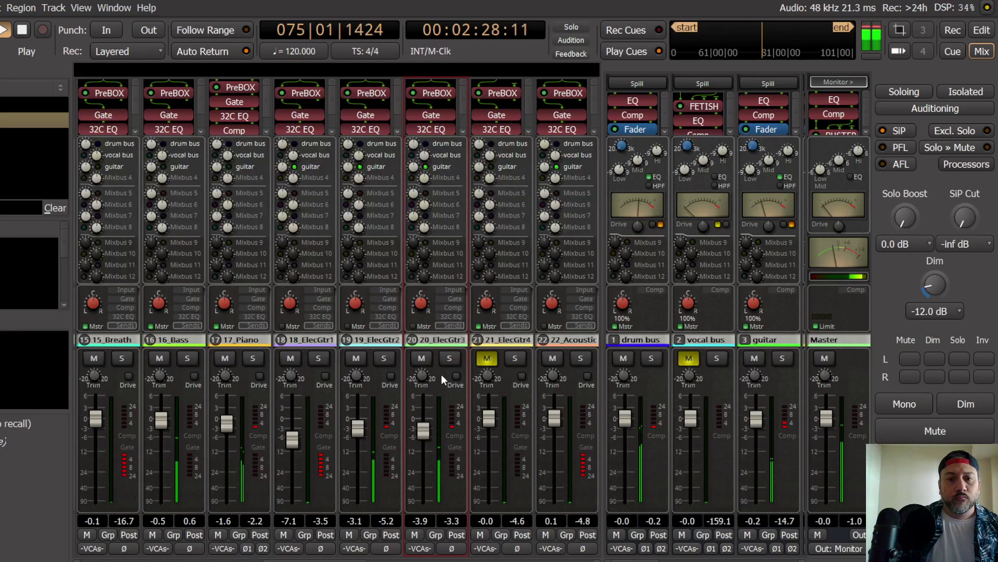
Step: Balance 20_ElecGtr3's fader at -4.2 dB while monitoring in mono and dimmed, and restore normal monitoring
click(911, 408)
click(967, 404)
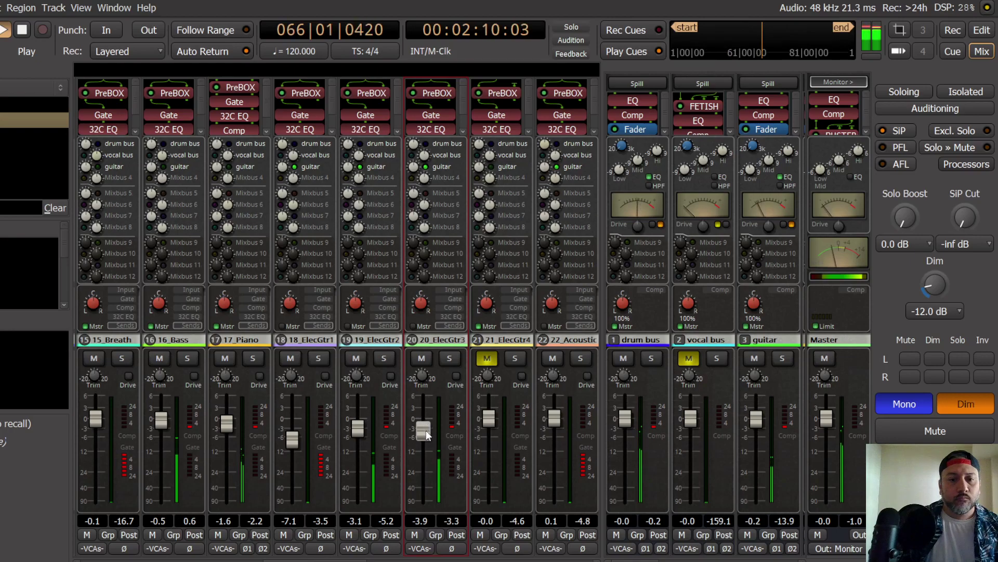
mouse_move(426, 430)
mouse_down()
mouse_move(423, 442)
mouse_move(432, 435)
mouse_up()
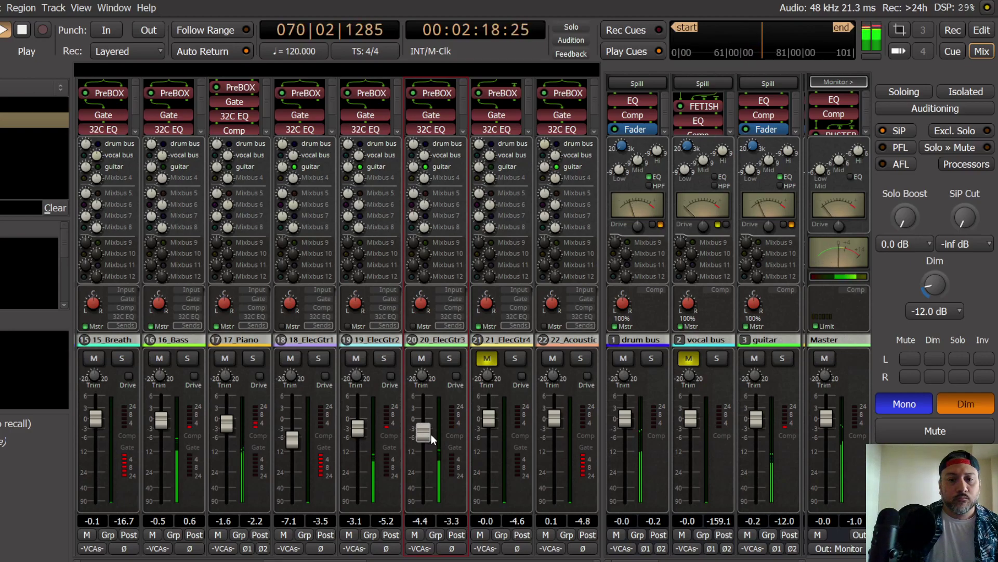
drag(431, 435, 432, 432)
click(966, 404)
click(905, 404)
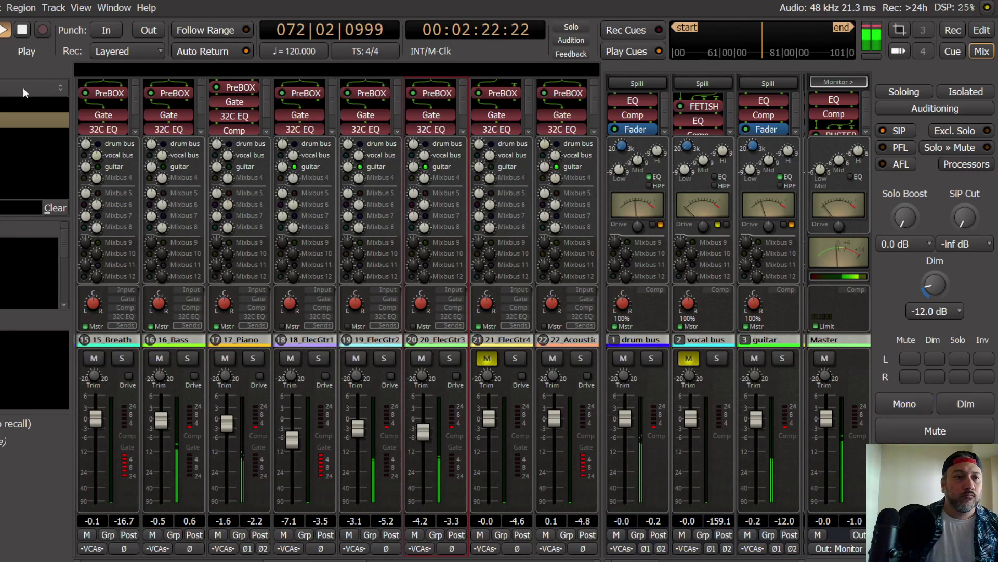
Step: Locate the ElecGtr4 part in the editor and play the song from its start, around bar 83
click(0, 8)
click(2, 86)
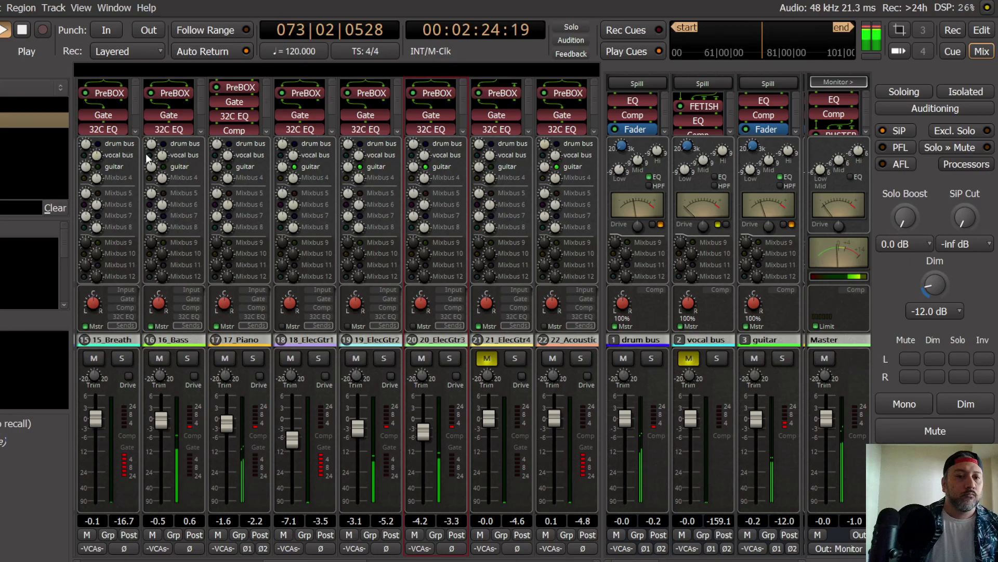
click(988, 31)
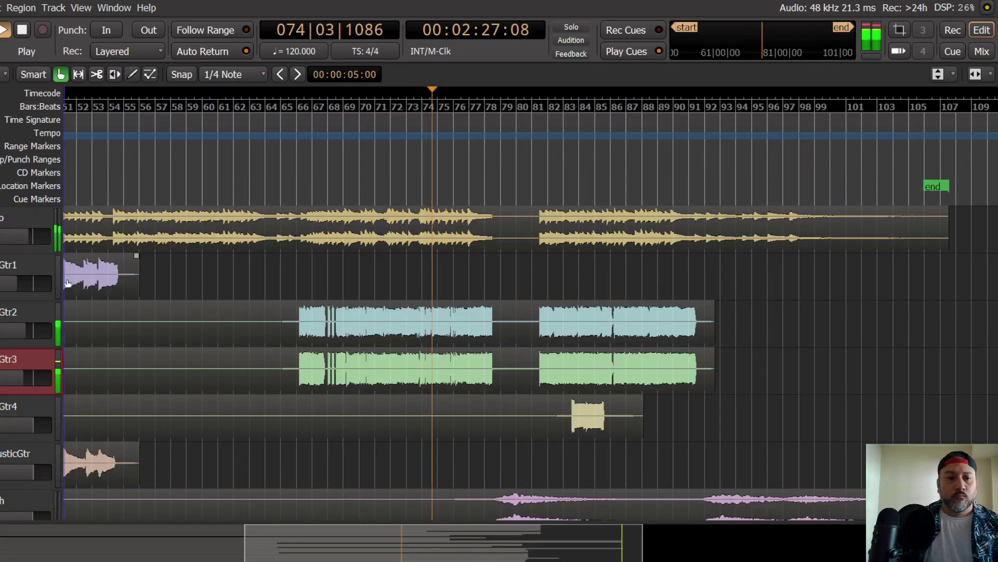
click(569, 149)
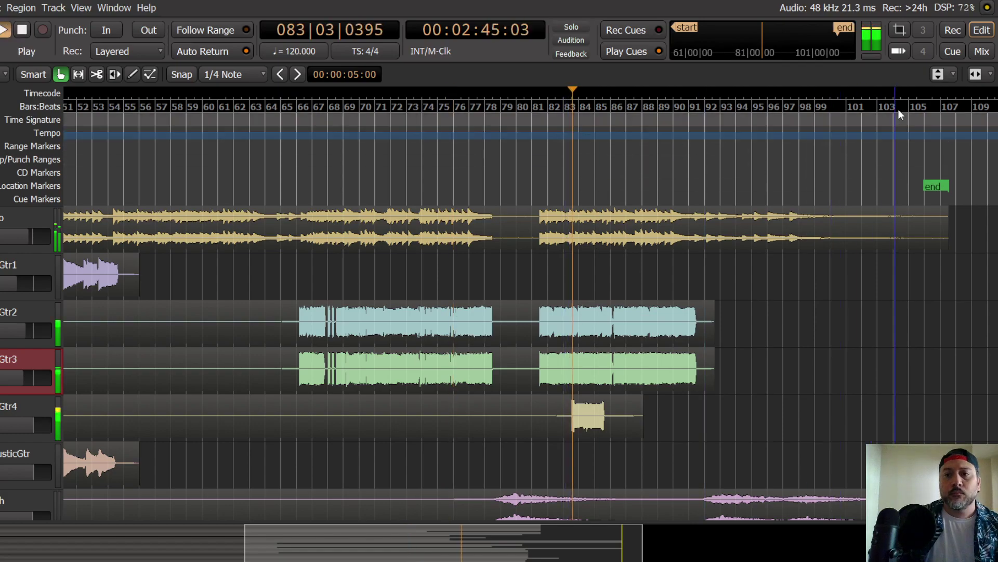
Step: Return to the mixer, then unmute and solo 21_ElecGtr4
key(alt+m)
click(489, 358)
click(513, 359)
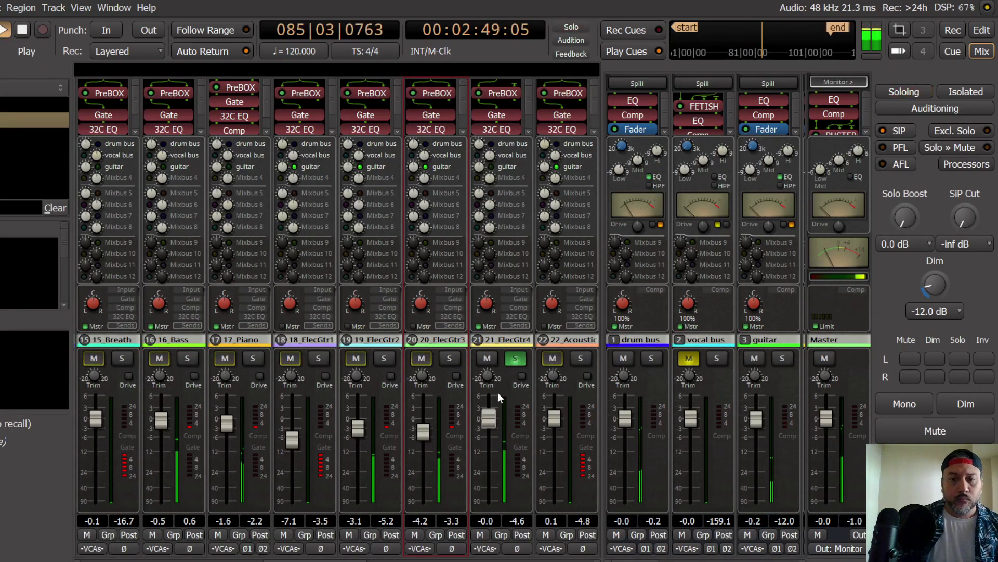
Step: Feed 21_ElecGtr4's mono input to both input pins of its PreBOX plugin
right_click(501, 93)
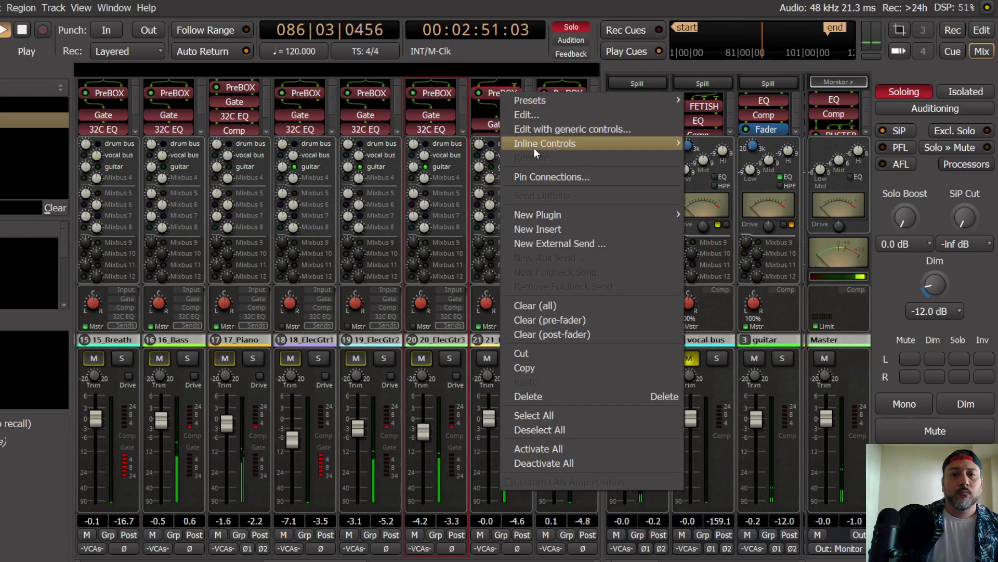
click(541, 177)
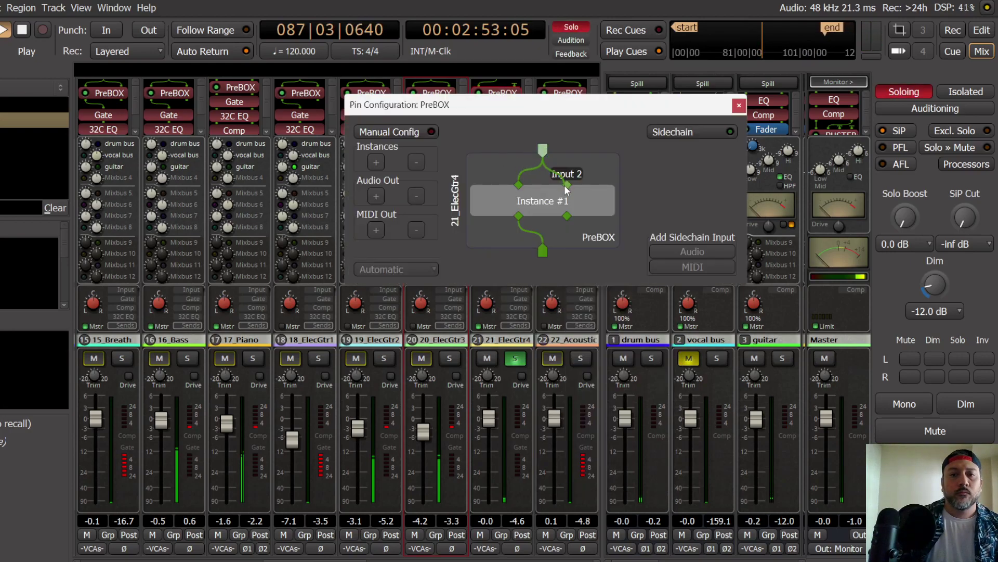
click(739, 106)
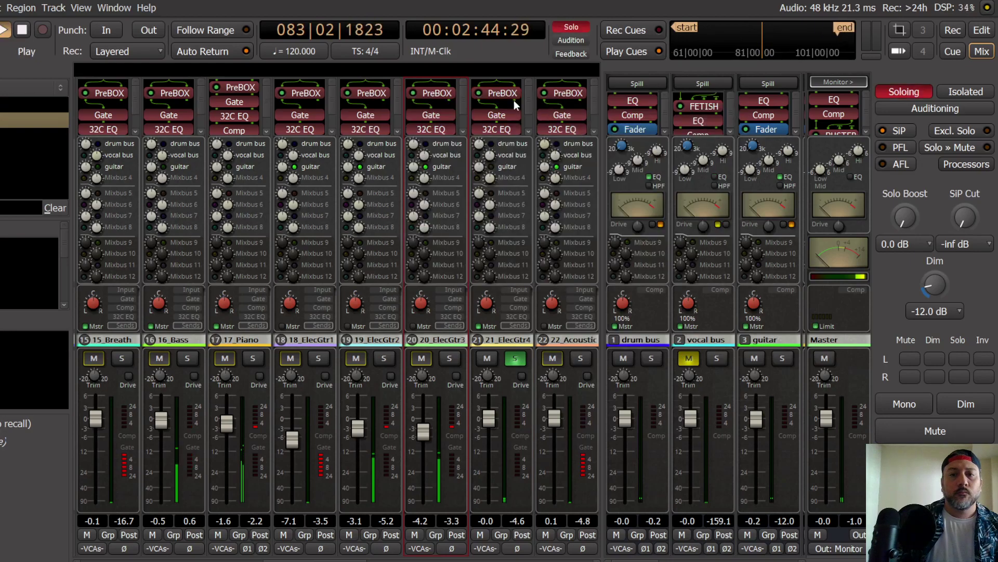
Step: Raise the PreBOX input on 21_ElecGtr4 to about 5.2 dB and turn its AGC on
double_click(497, 94)
scroll(228, 121, down, 5)
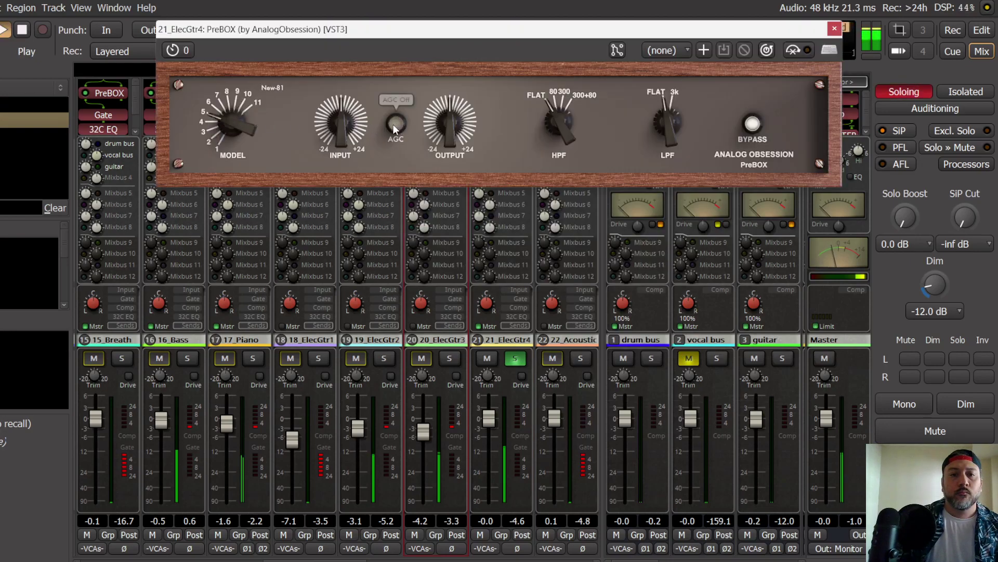
scroll(342, 117, up, 3)
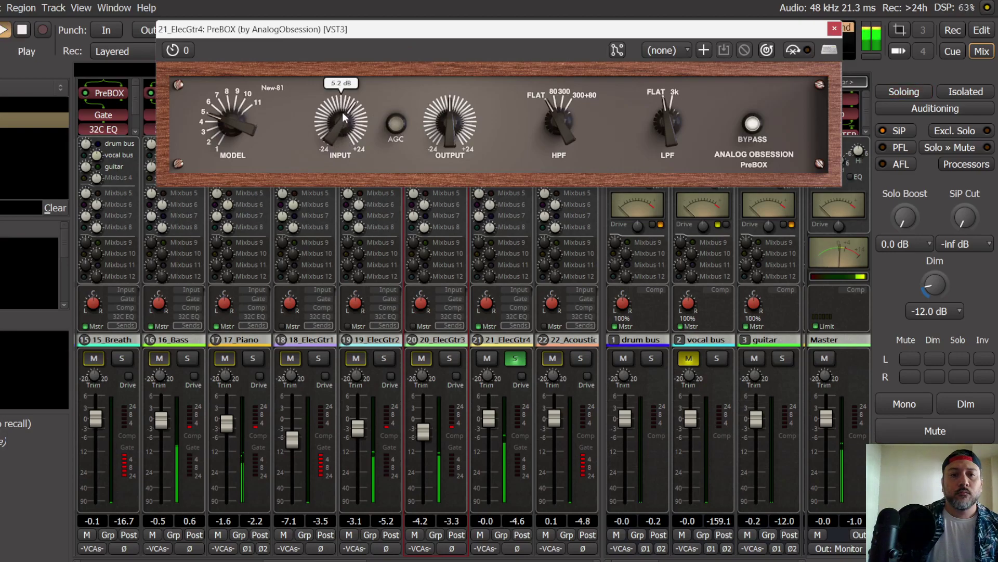
click(396, 124)
click(835, 29)
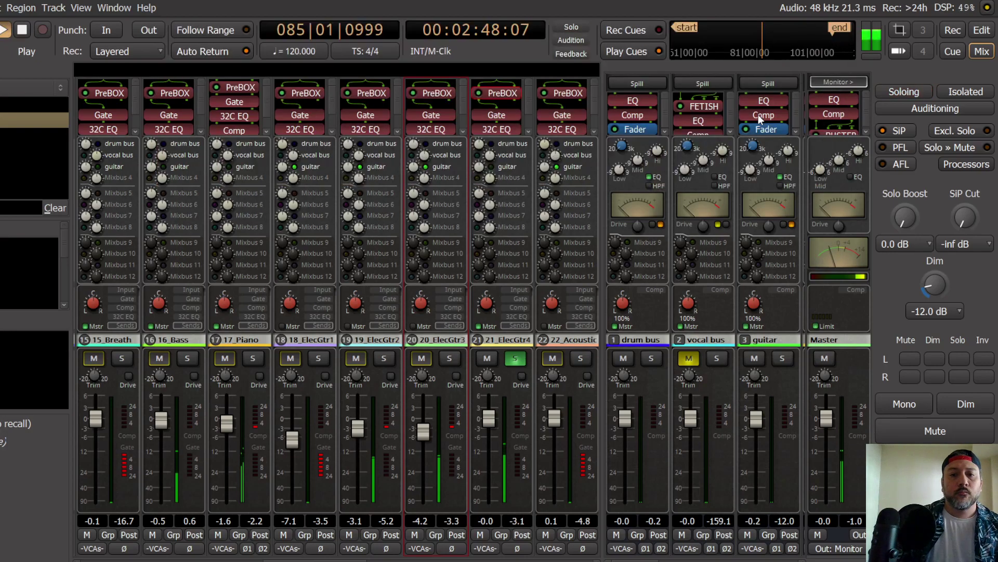
Step: Lower 21_ElecGtr4's fader to about -3.6 dB
scroll(491, 427, down, 3)
scroll(494, 464, down, 2)
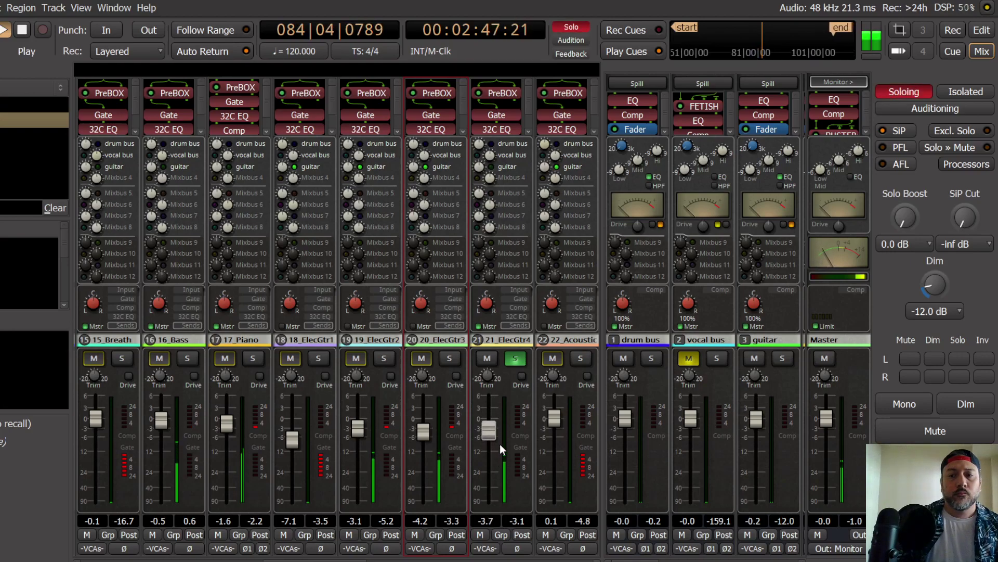
scroll(493, 411, up, 1)
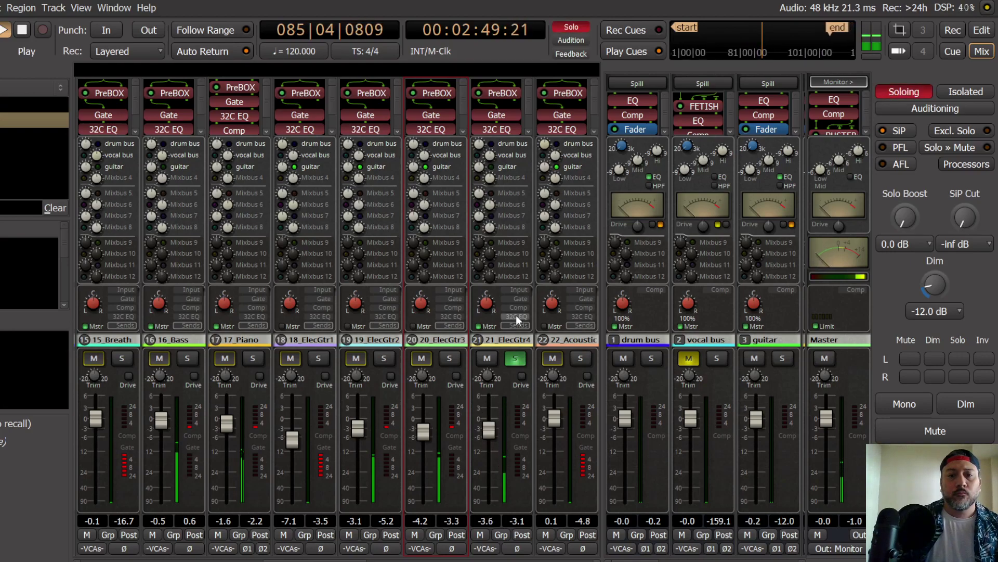
Step: Set up the gate on 21_ElecGtr4 and lower its compressor threshold to -10 dB during playback
click(520, 300)
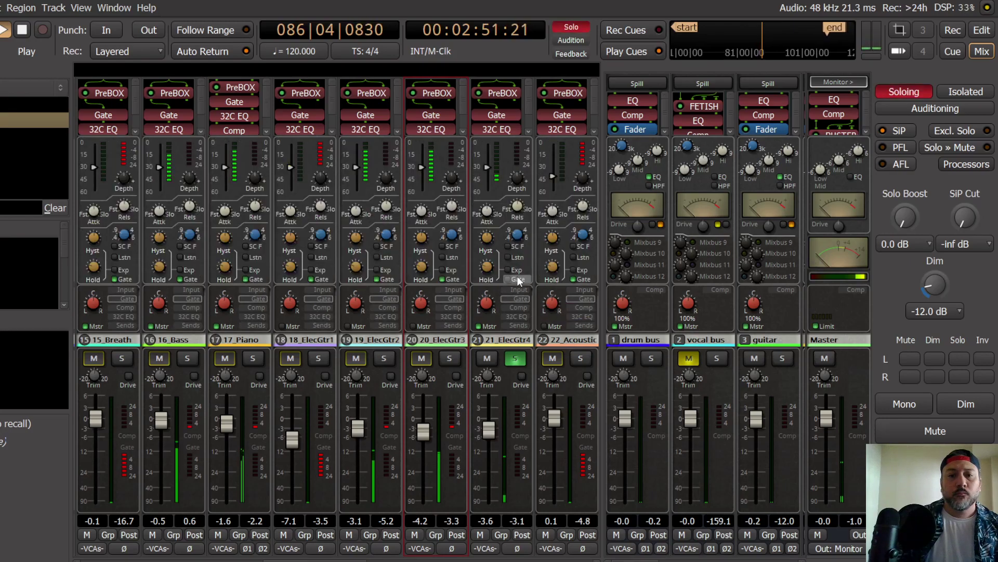
scroll(513, 297, down, 1)
key(space)
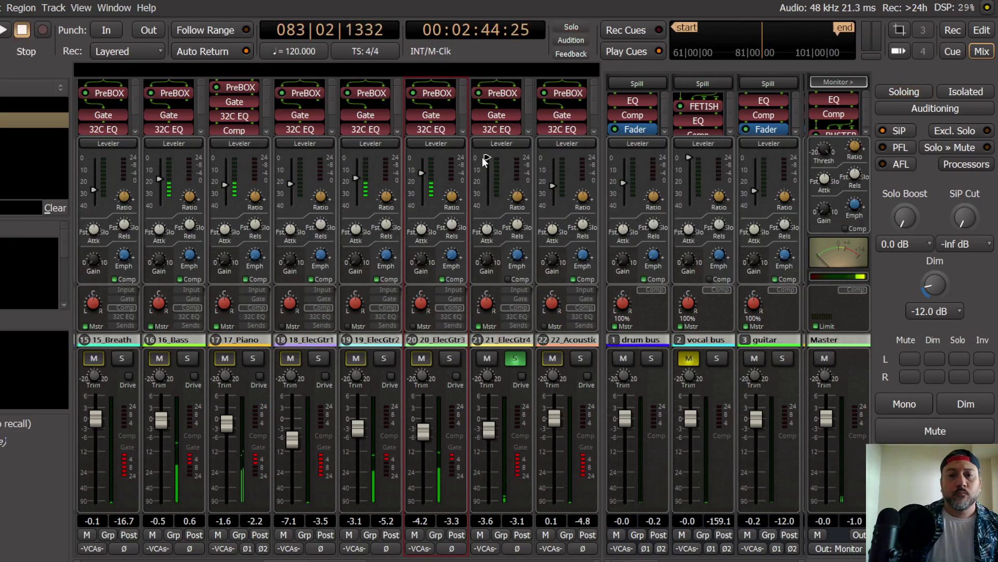
scroll(487, 169, down, 1)
key(space)
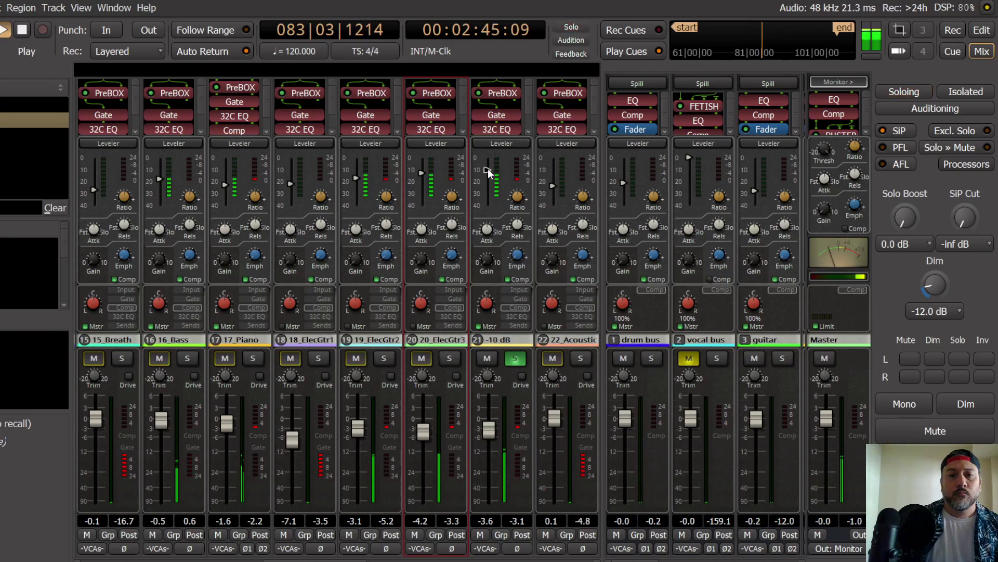
Step: Shape 21_ElecGtr4's 32C EQ with a slight band cut, then unsolo the track and monitor the mix in mono
click(516, 317)
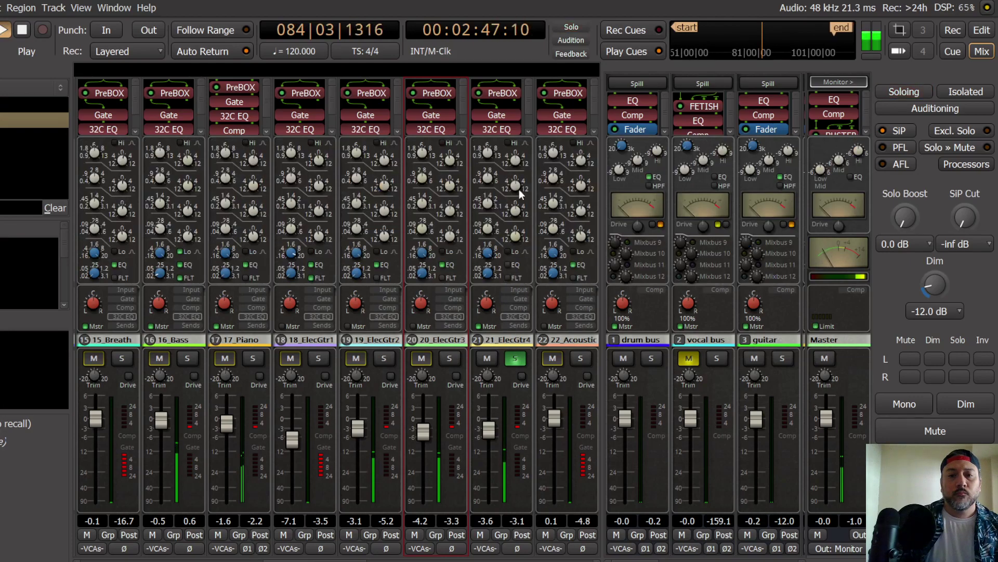
scroll(517, 192, up, 1)
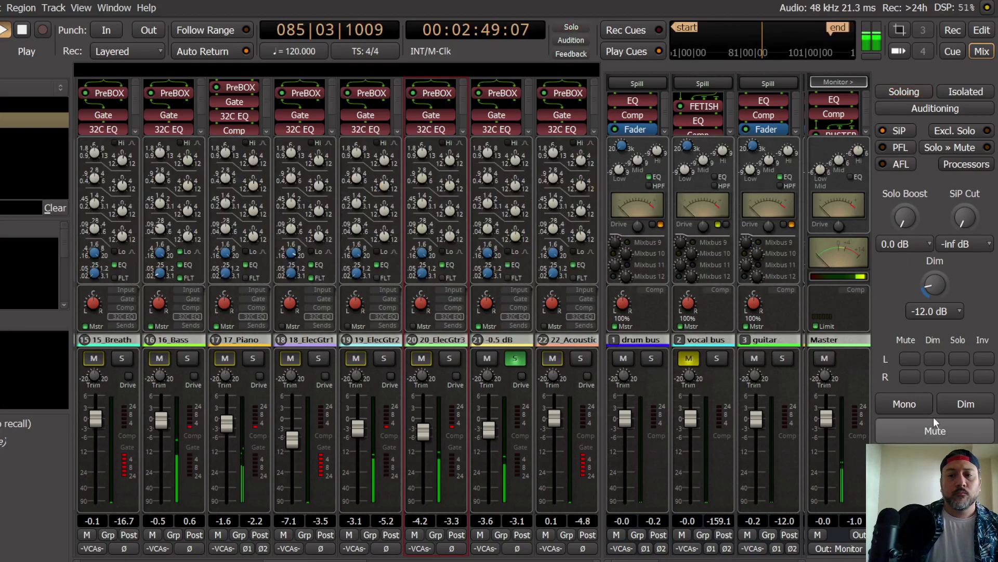
click(515, 359)
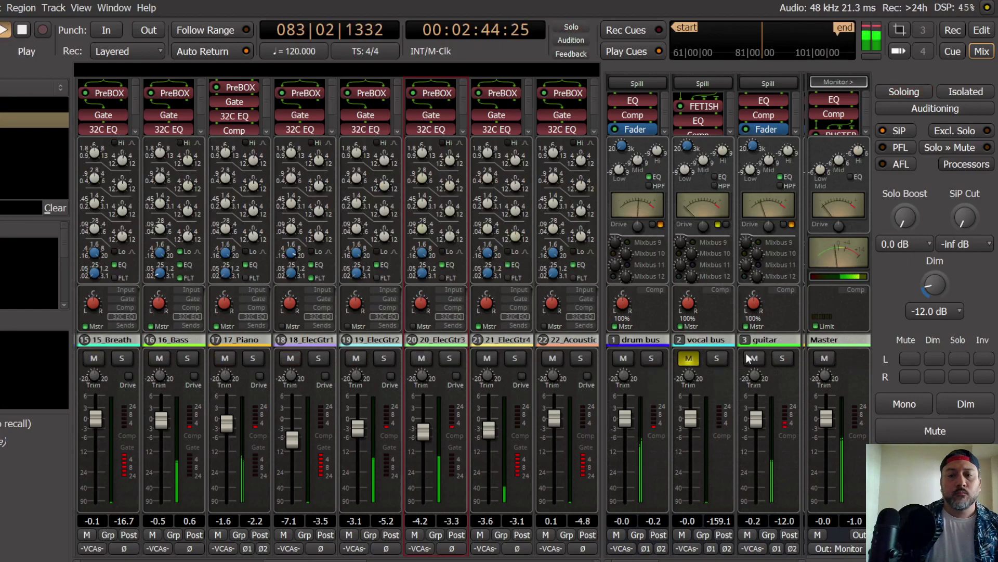
click(910, 408)
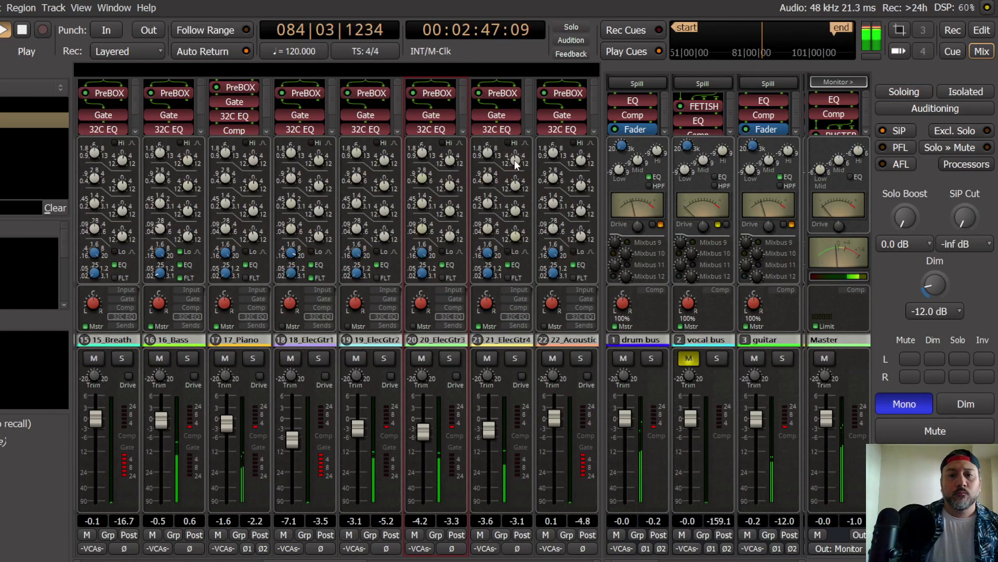
Step: Route 21_ElecGtr4 to the guitar bus and raise its fader to about -2.1 dB with monitoring in mono and dimmed
click(517, 323)
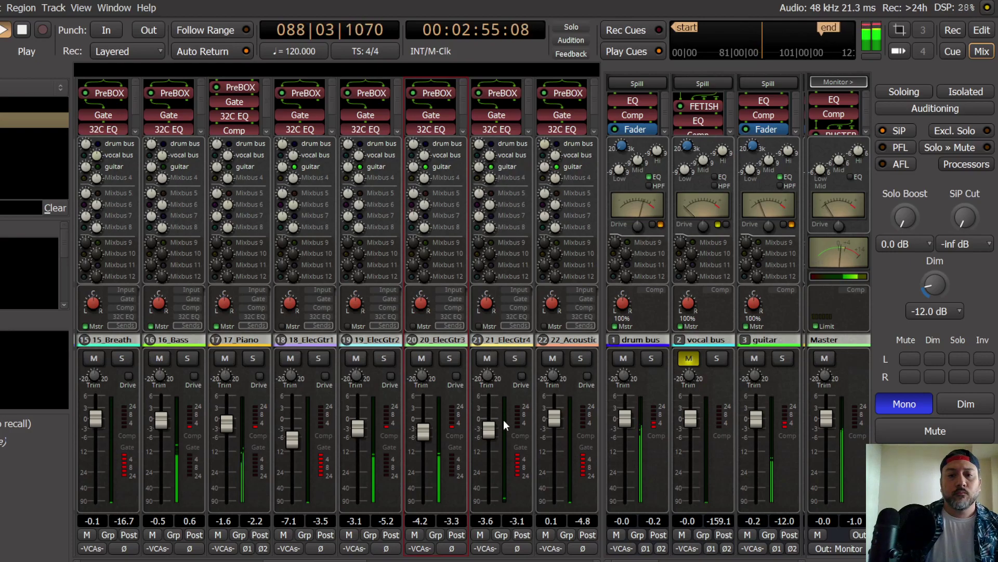
drag(489, 432, 492, 435)
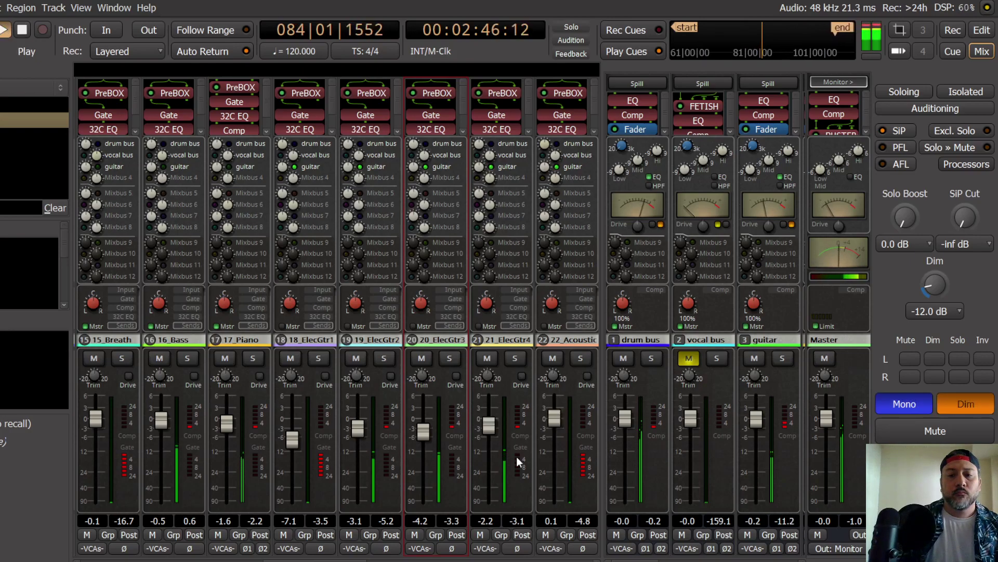
drag(489, 426, 491, 425)
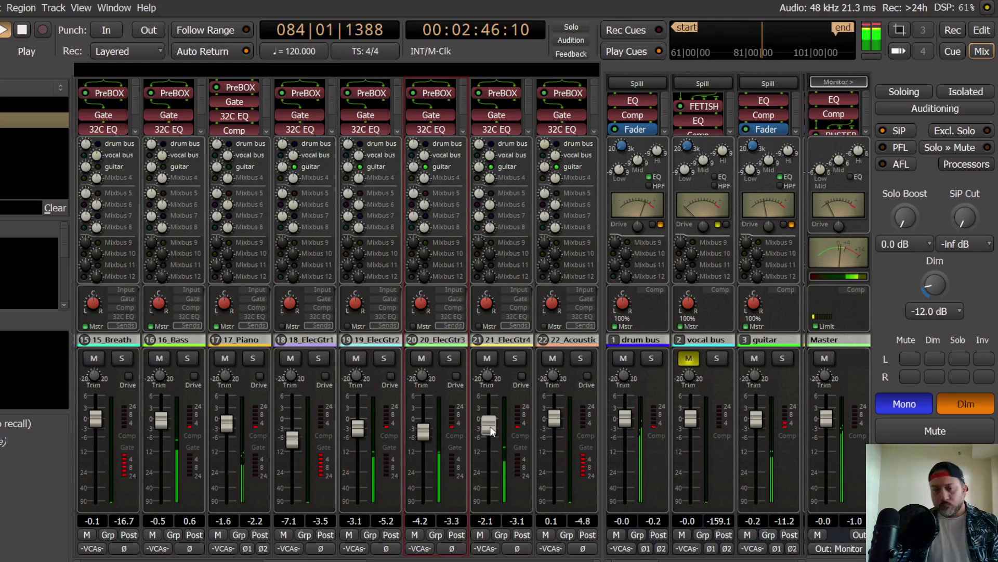
Step: Check 21_ElecGtr4 in solo, fine-tune its fader to -2.2 dB in the mix, and restore normal monitoring
click(512, 358)
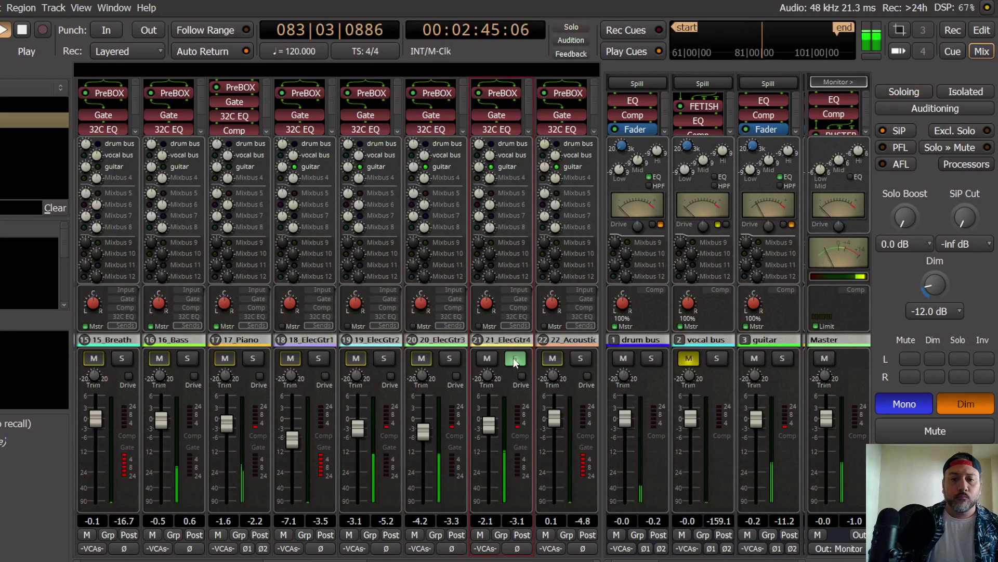
key(s)
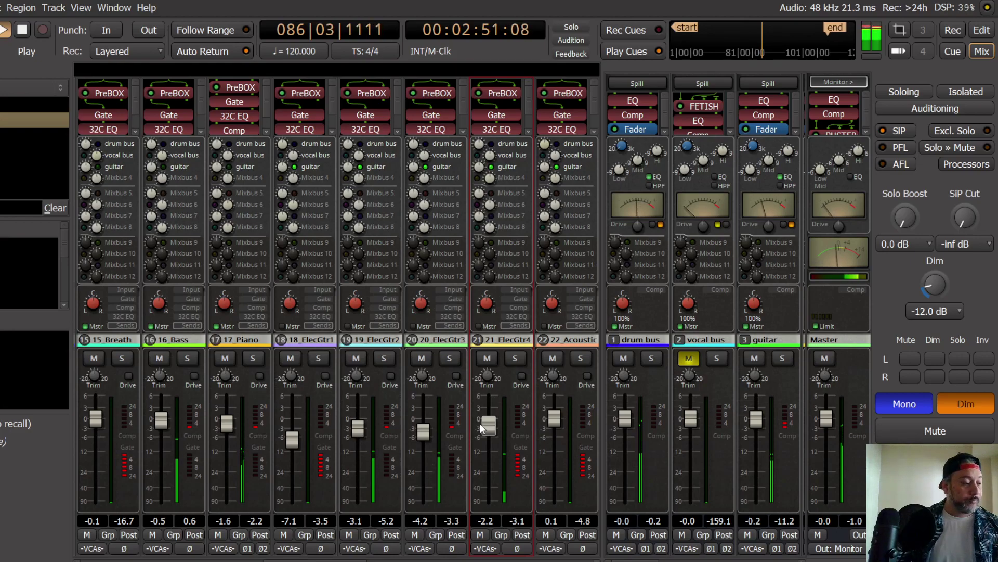
click(962, 402)
click(907, 405)
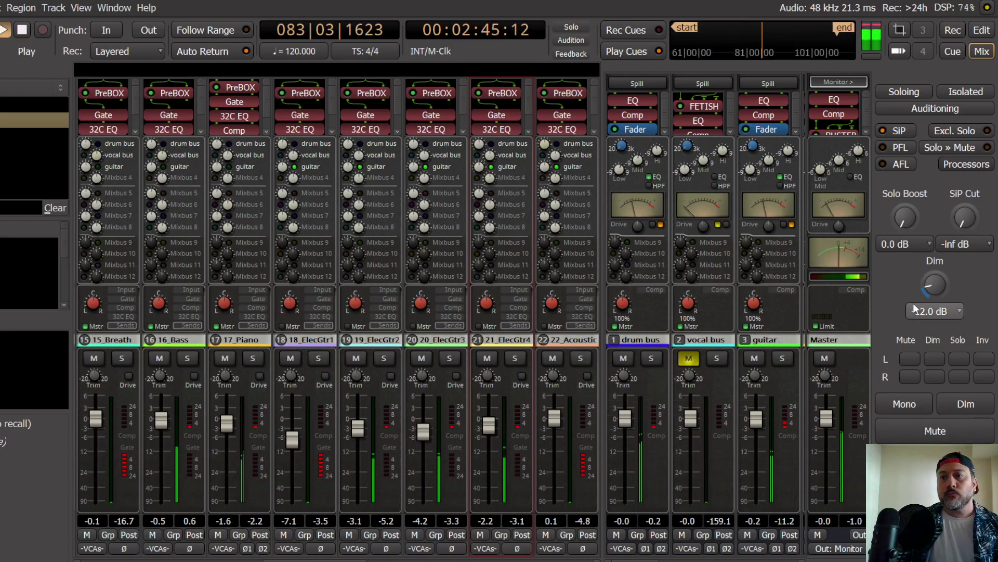
Step: Find and select the Synth track in the editor, then play the song from its first swell, around bar 79
click(974, 36)
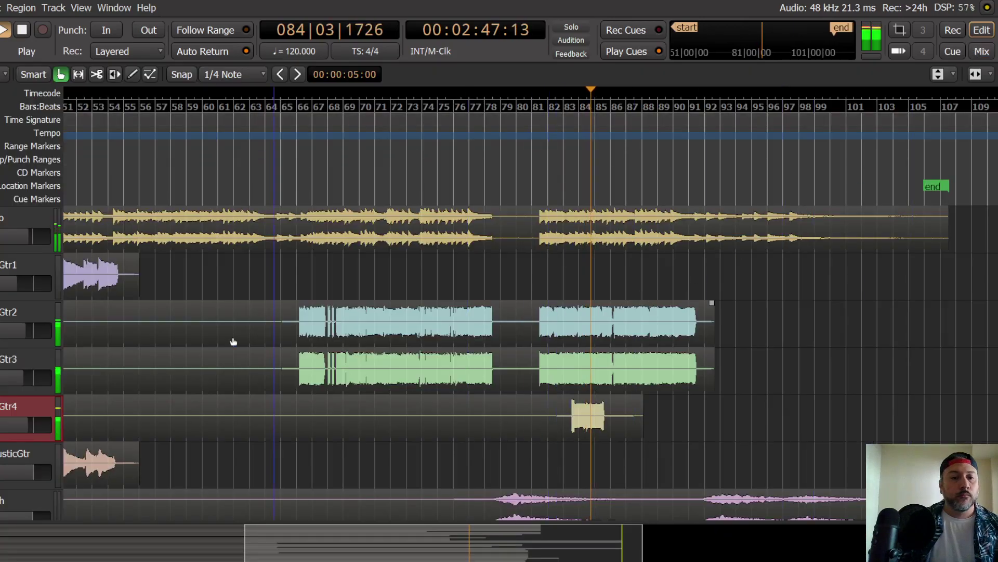
scroll(17, 351, up, 10)
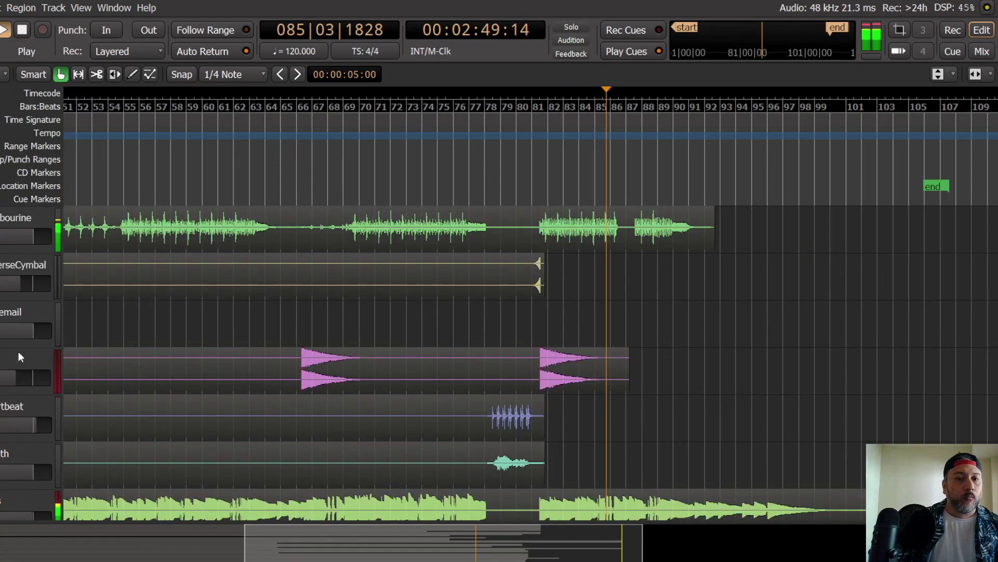
scroll(22, 349, up, 2)
scroll(22, 347, down, 10)
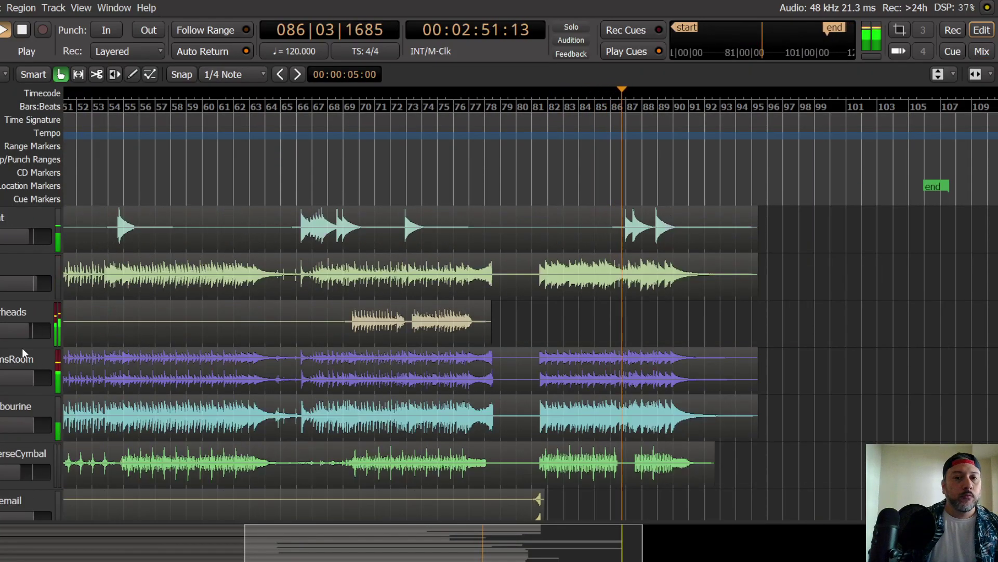
scroll(24, 347, down, 5)
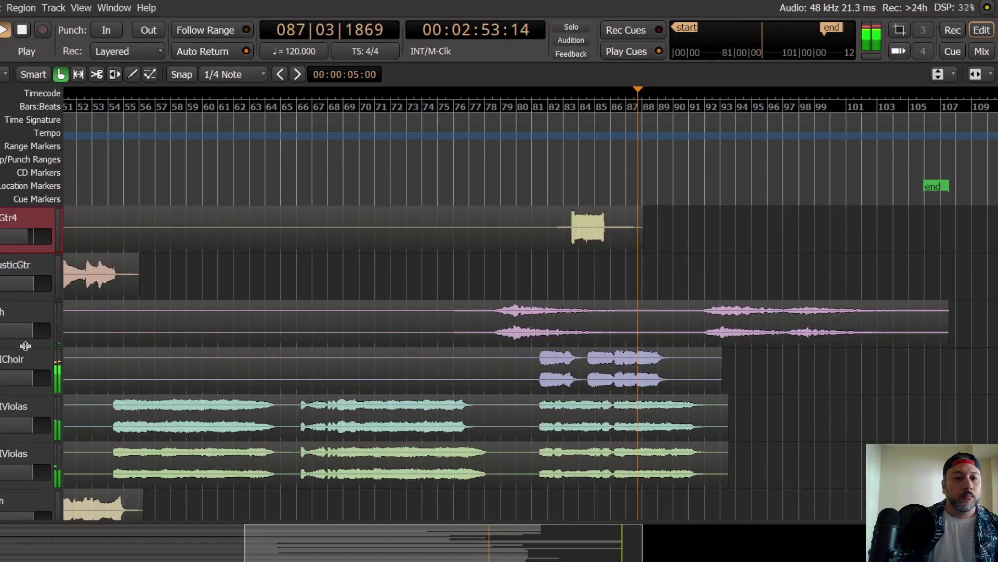
click(26, 328)
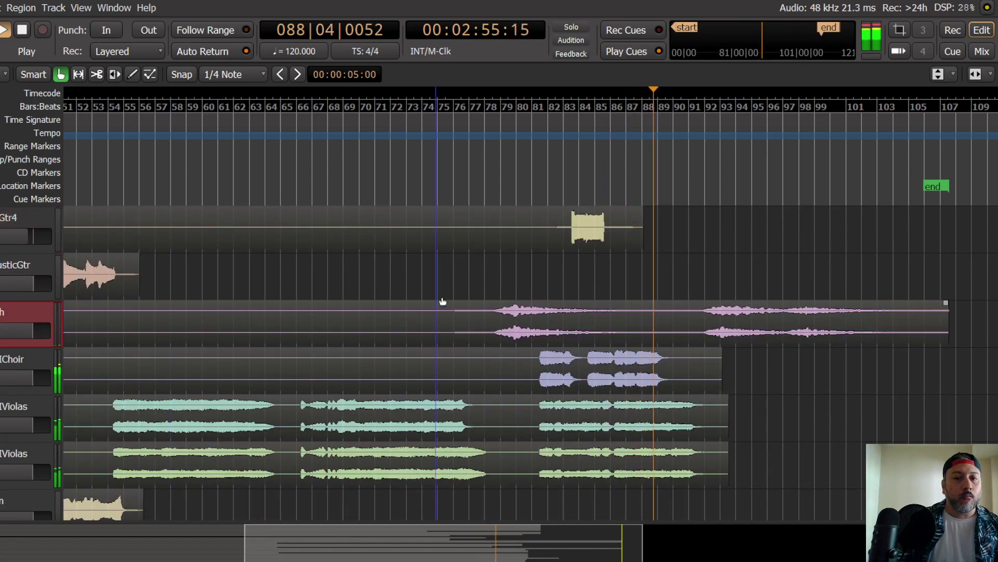
click(498, 170)
key(space)
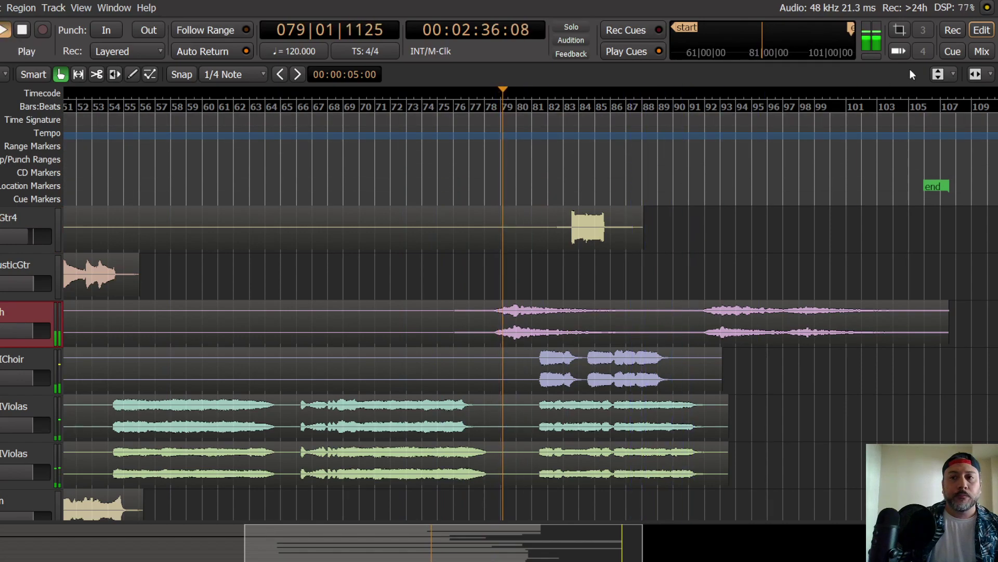
Step: Unmute and solo 23_Synth in the mixer, and set its PreBOX input to about 4.5 dB with AGC on
key(alt+m)
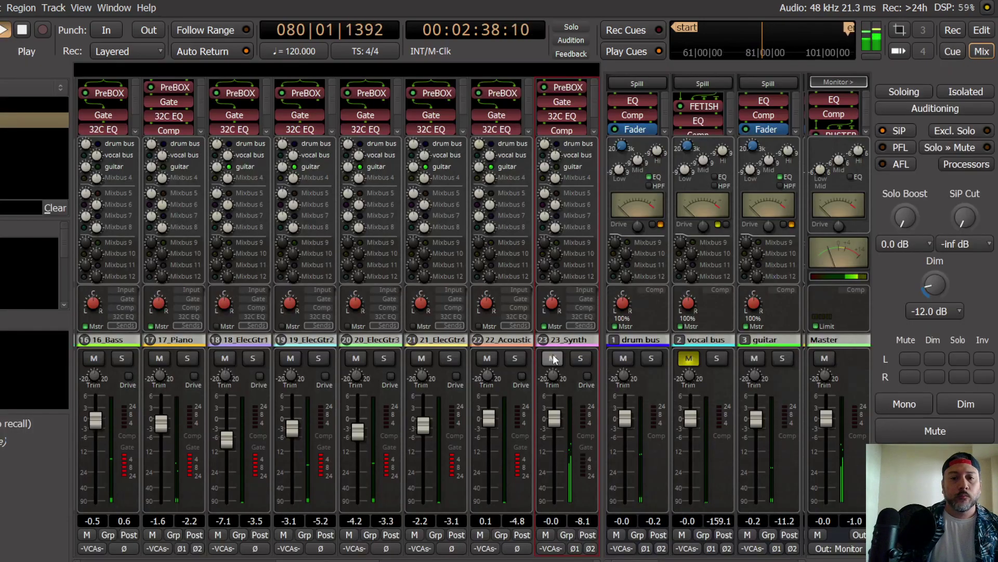
click(581, 359)
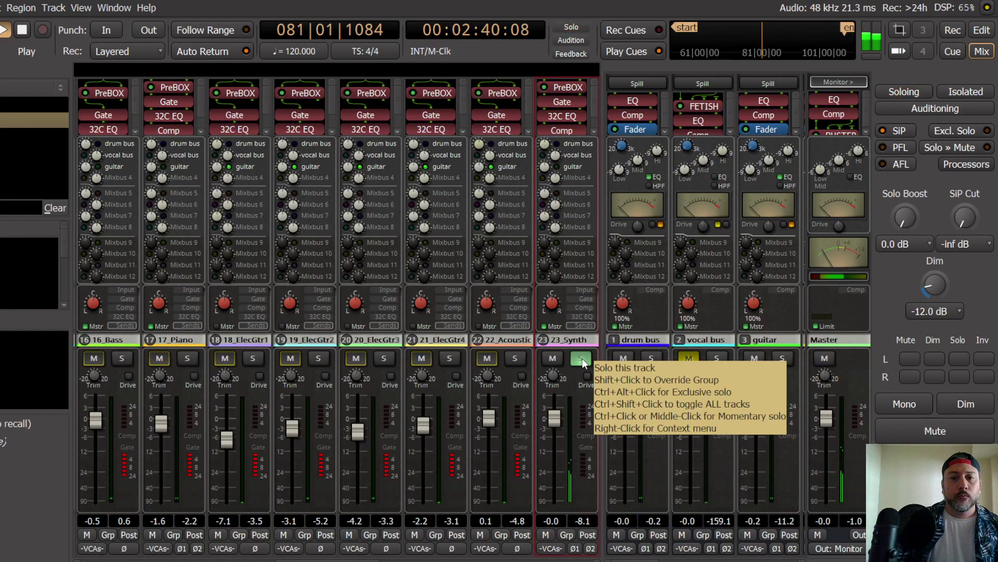
double_click(568, 88)
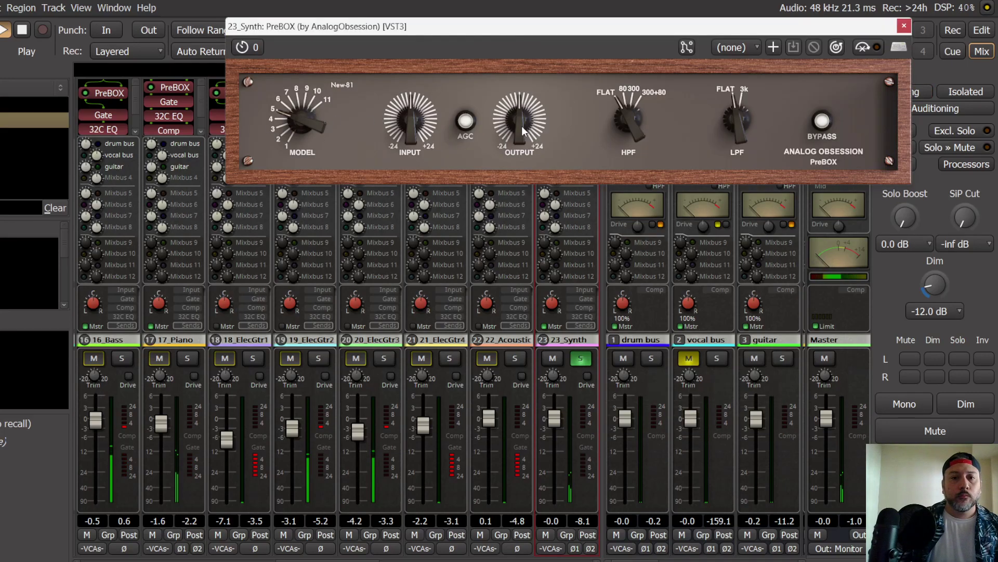
click(466, 121)
drag(411, 117, 414, 114)
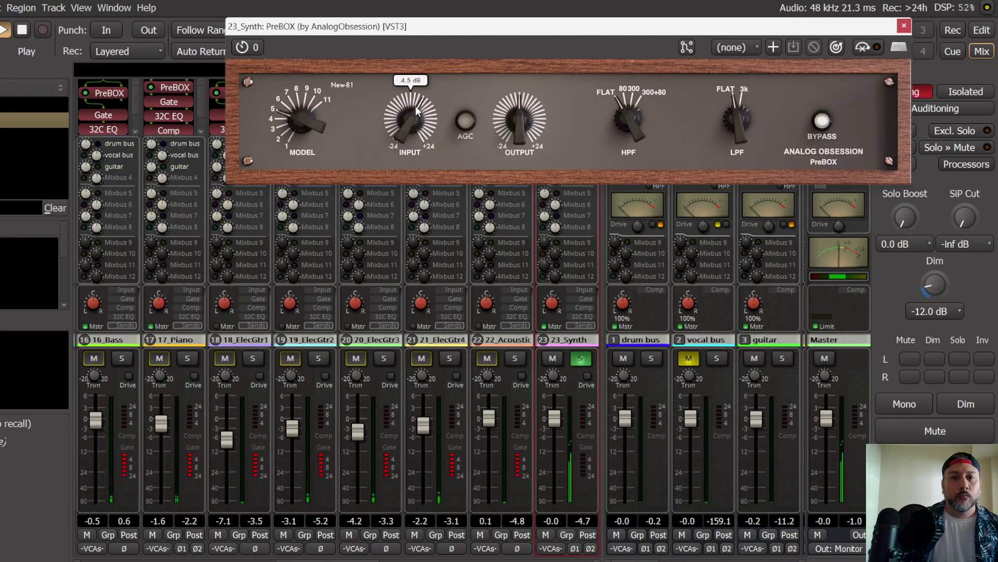
click(466, 121)
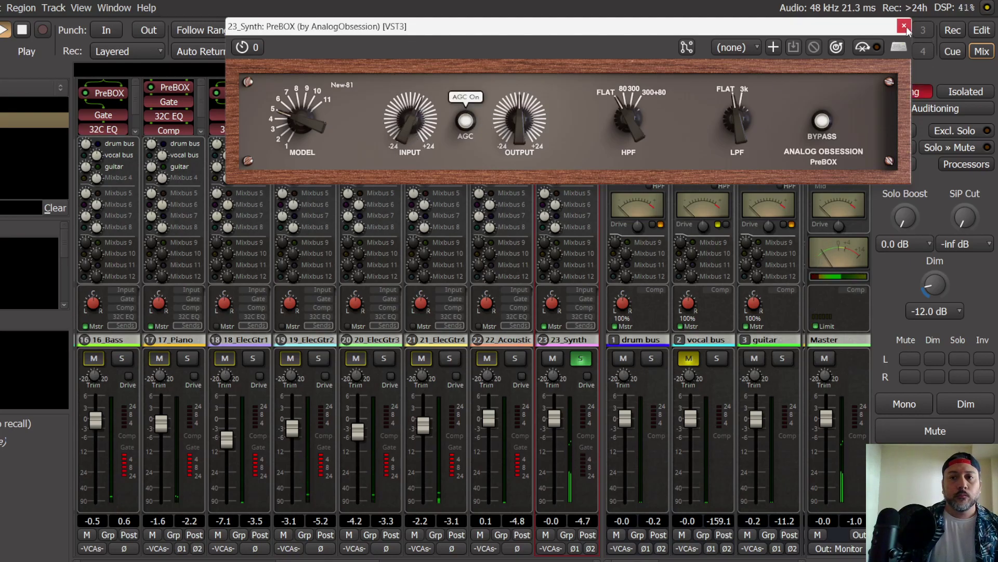
click(904, 26)
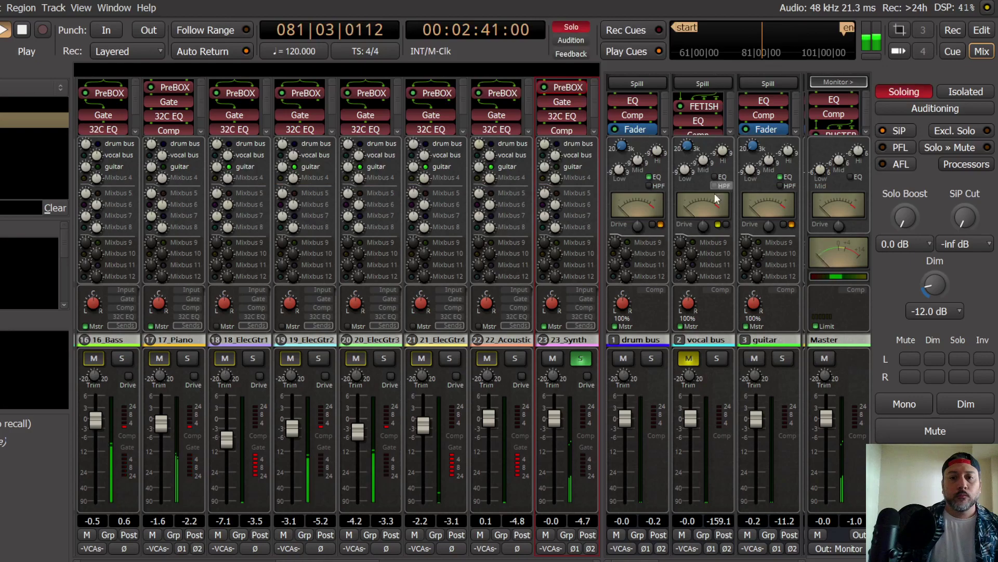
Step: Set 23_Synth's gate threshold to about -37.2 dB and its compressor threshold to about -23 dB
click(591, 310)
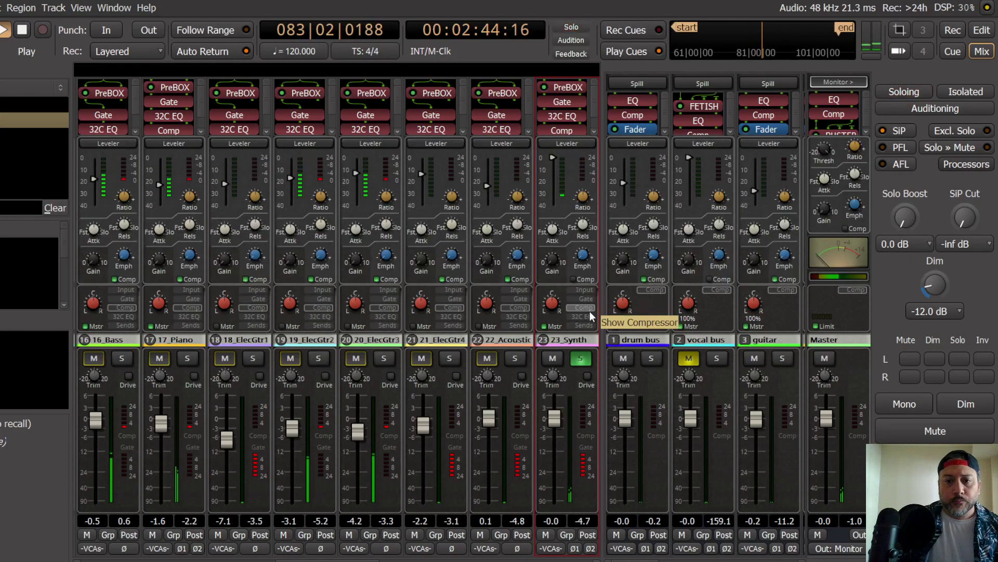
click(587, 299)
scroll(549, 169, down, 5)
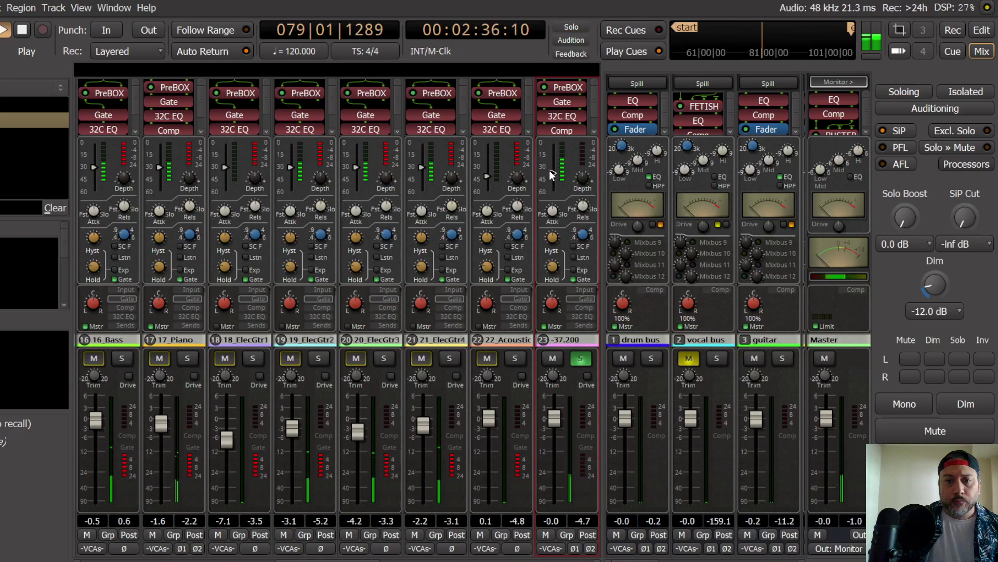
click(588, 307)
scroll(554, 161, up, 5)
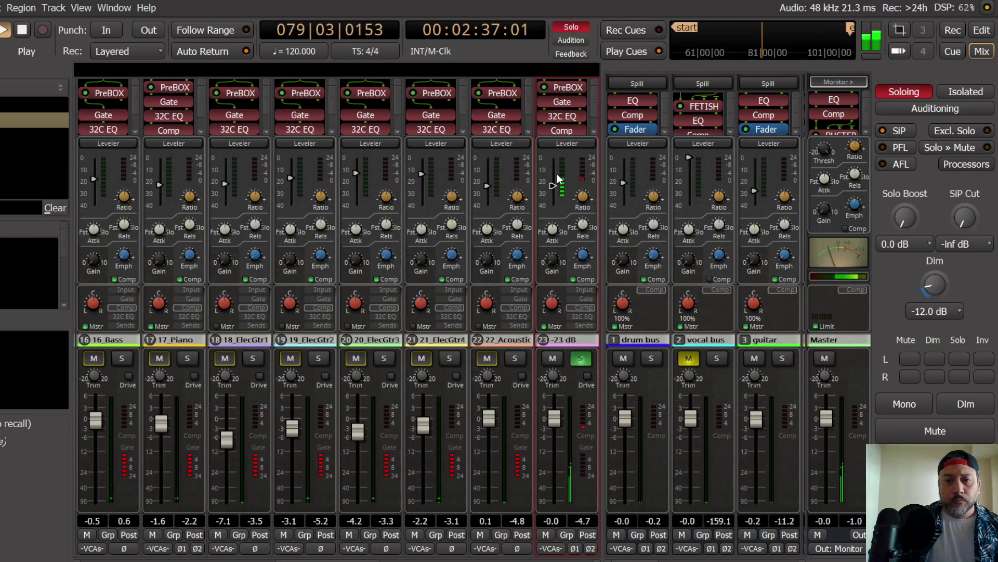
Step: Shape 23_Synth's 32C EQ with a band gain of about 2.2 dB and unsolo the track
click(587, 315)
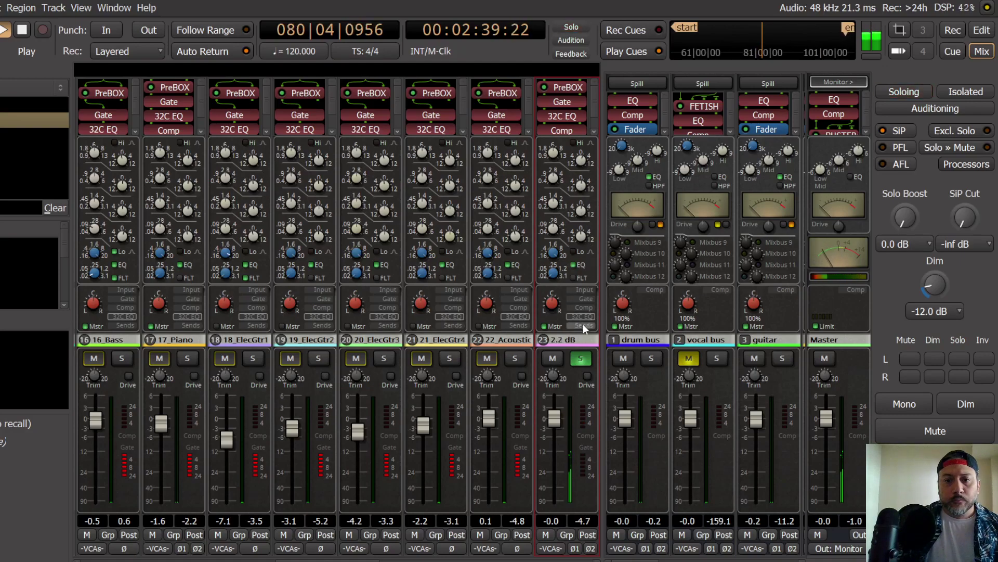
click(575, 360)
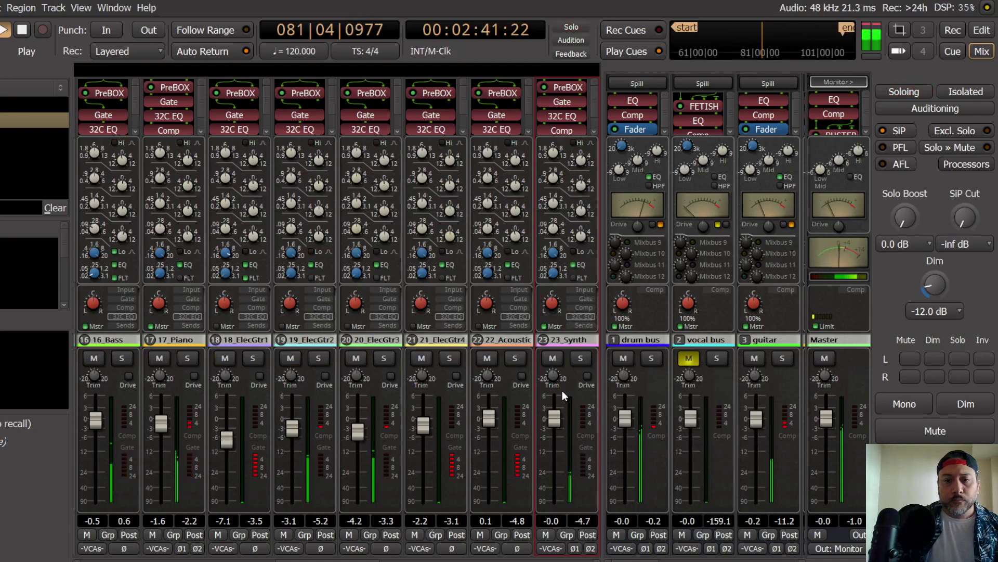
Step: Lower 23_Synth's fader to about -3.5 dB while monitoring in dimmed mono, restore normal monitoring and save the session
click(925, 407)
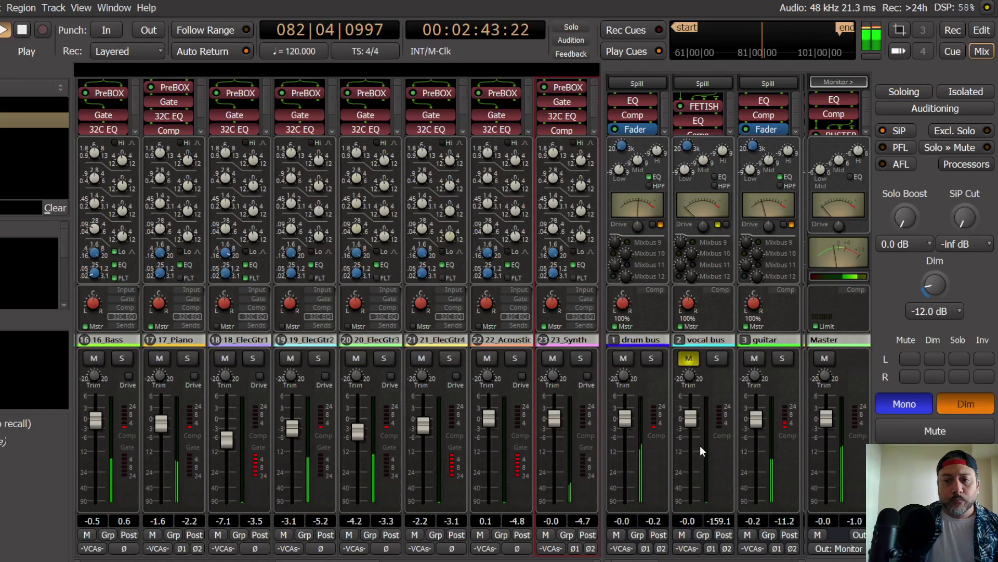
drag(554, 425, 557, 444)
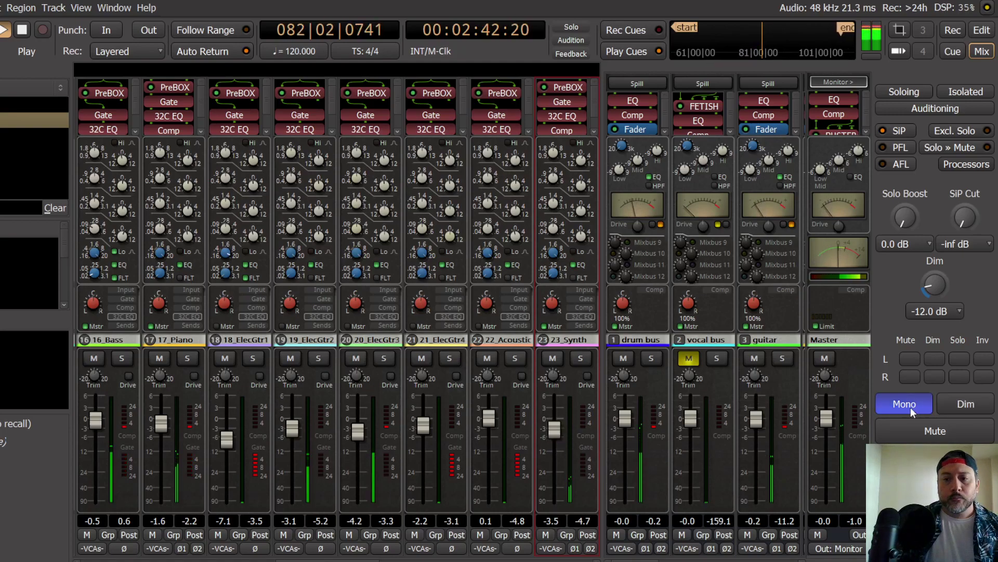
click(0, 7)
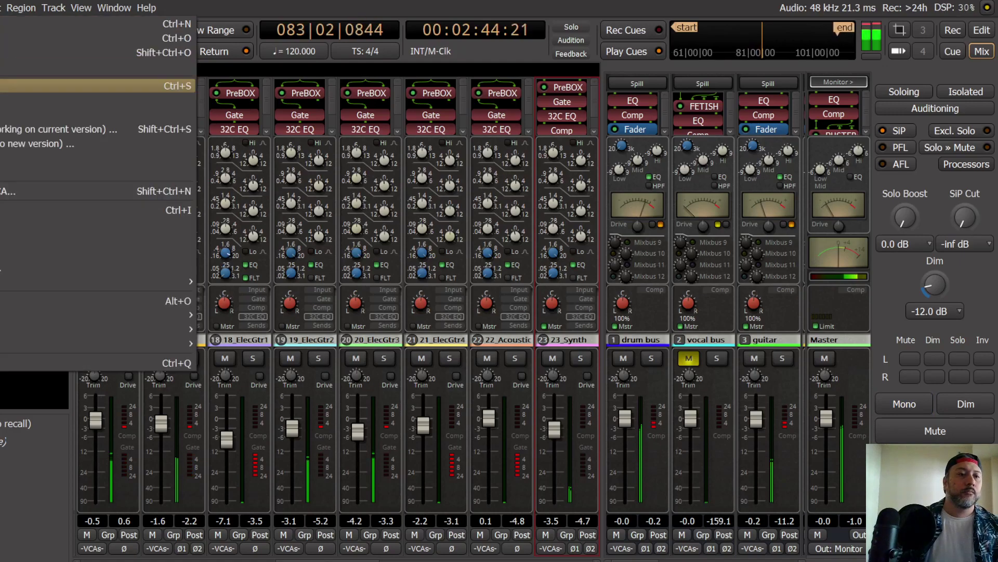
click(11, 85)
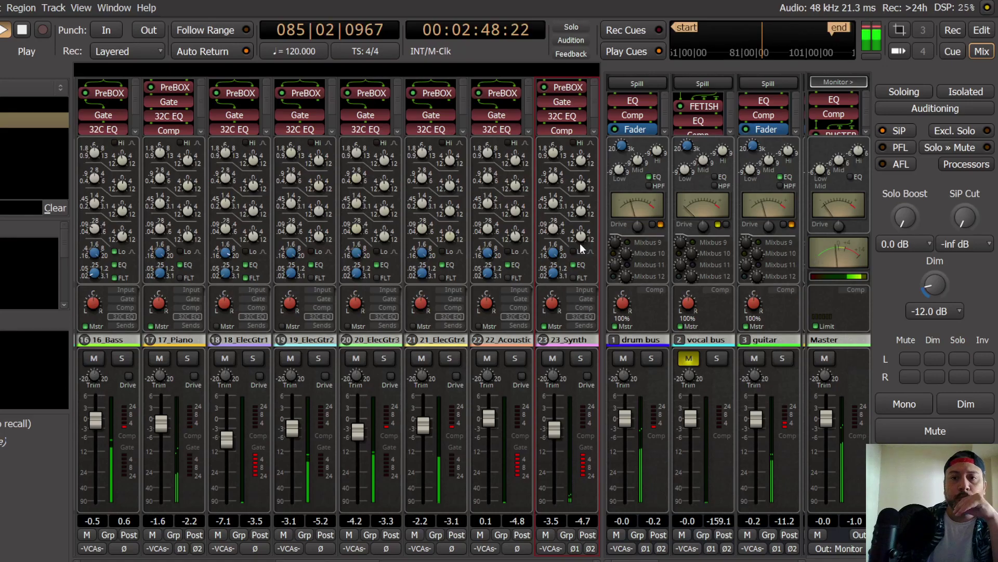
Step: Look through the tracks in the editor while the song plays and return to the mixer
click(980, 30)
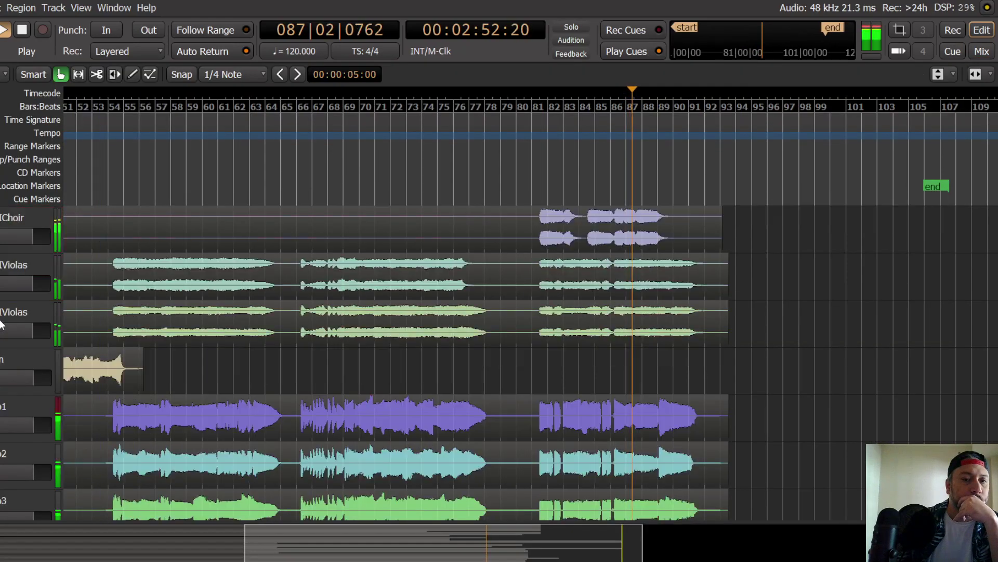
scroll(2, 322, down, 3)
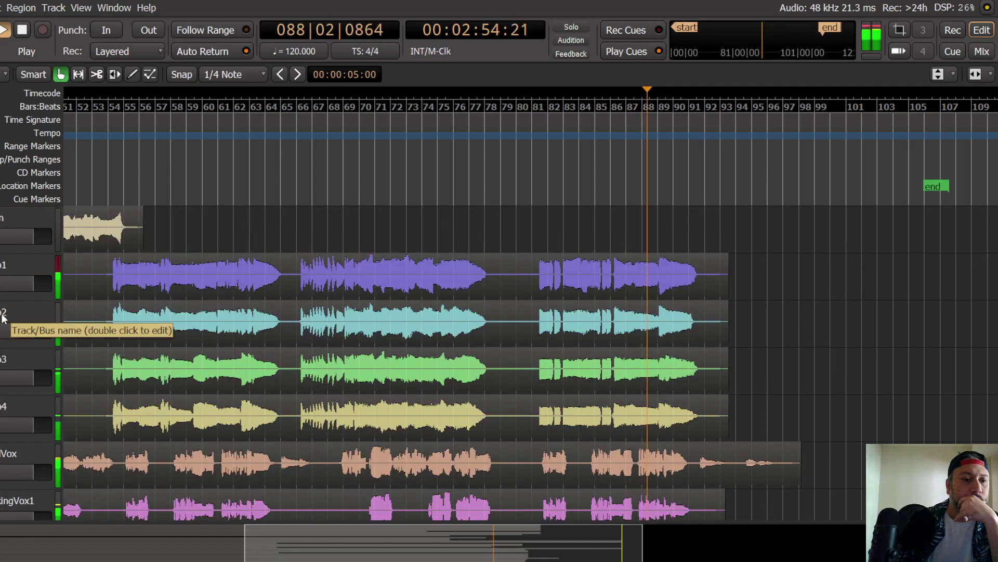
scroll(3, 318, down, 2)
scroll(5, 318, up, 6)
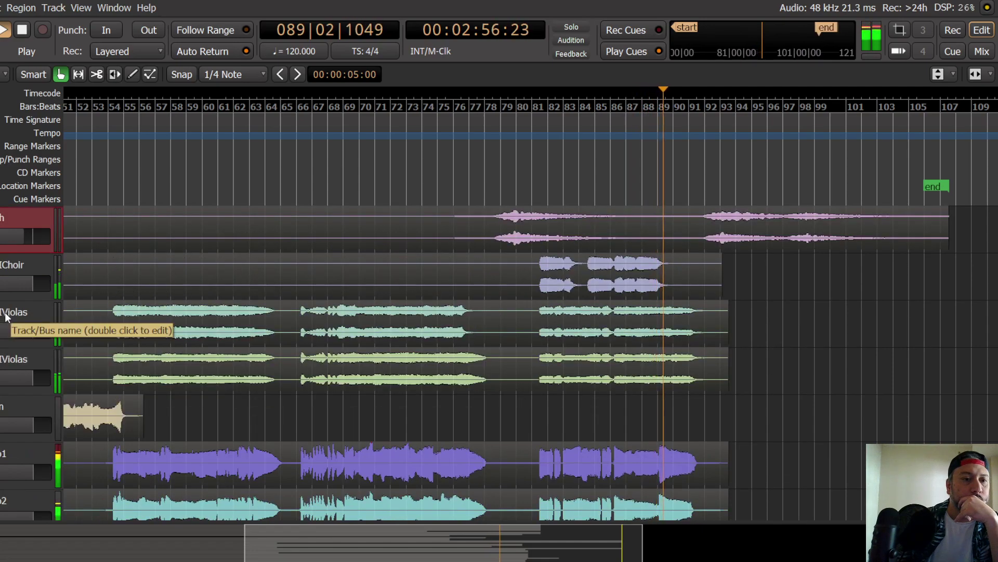
scroll(5, 317, up, 3)
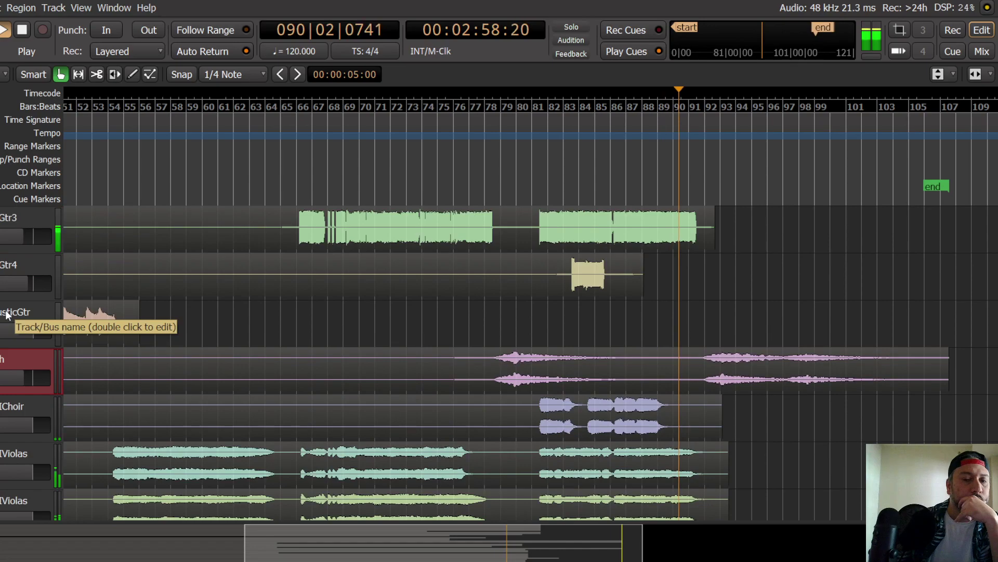
scroll(7, 314, up, 12)
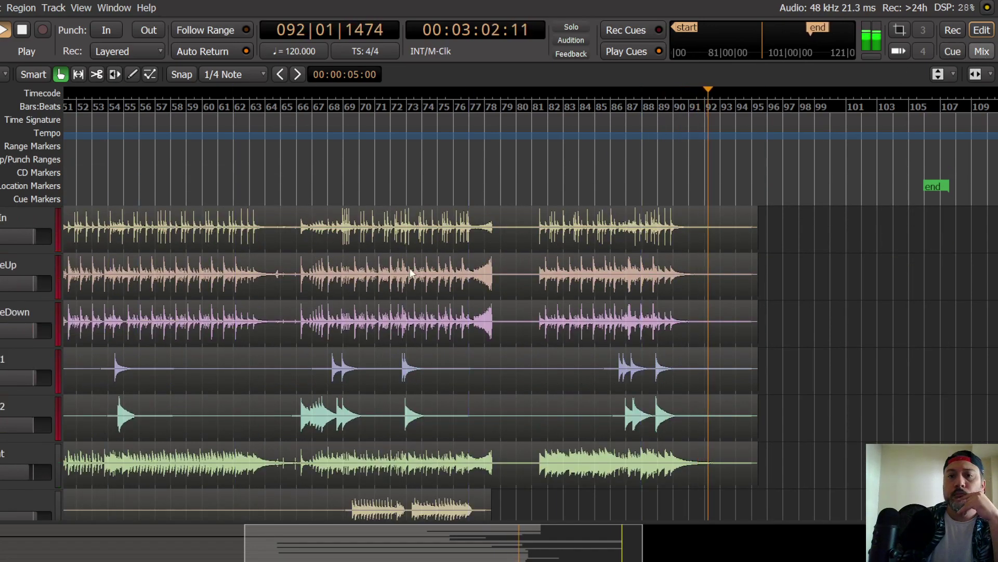
key(alt+m)
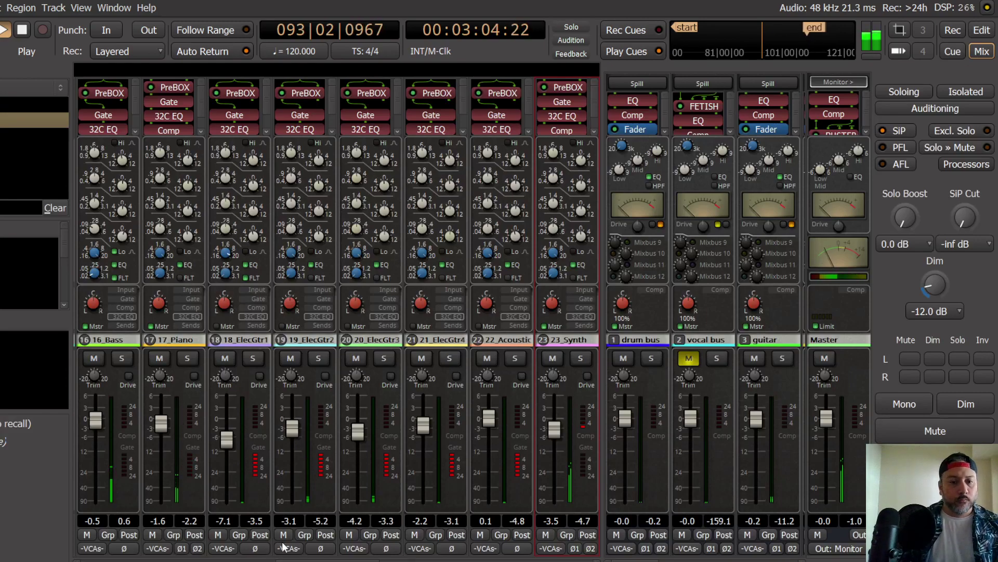
Step: Raise the drum bus fader to about 0.3 dB and 01_KickIn's fader to about 5.0 dB, checking the drum bus compressor
scroll(80, 506, left, 15)
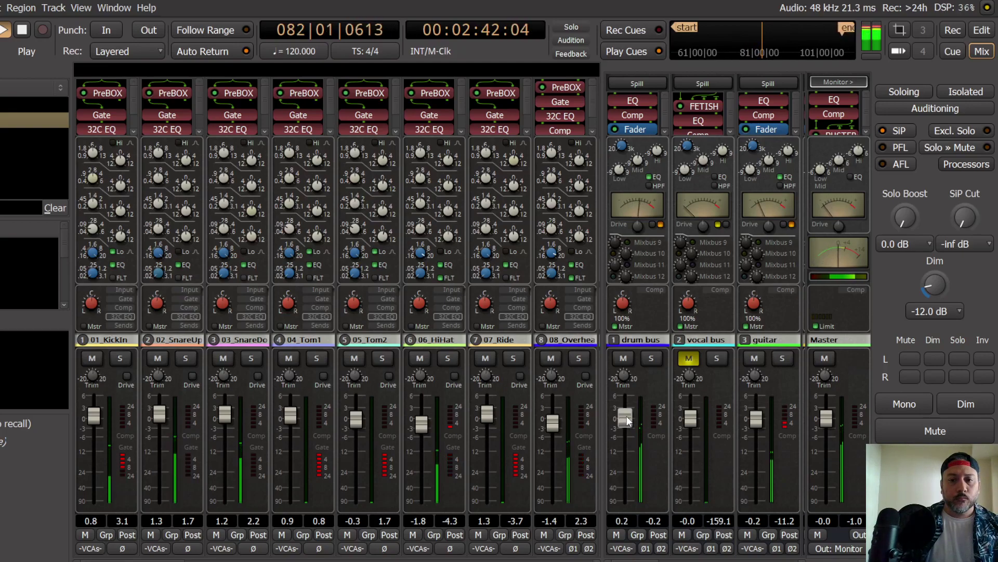
drag(626, 416, 626, 415)
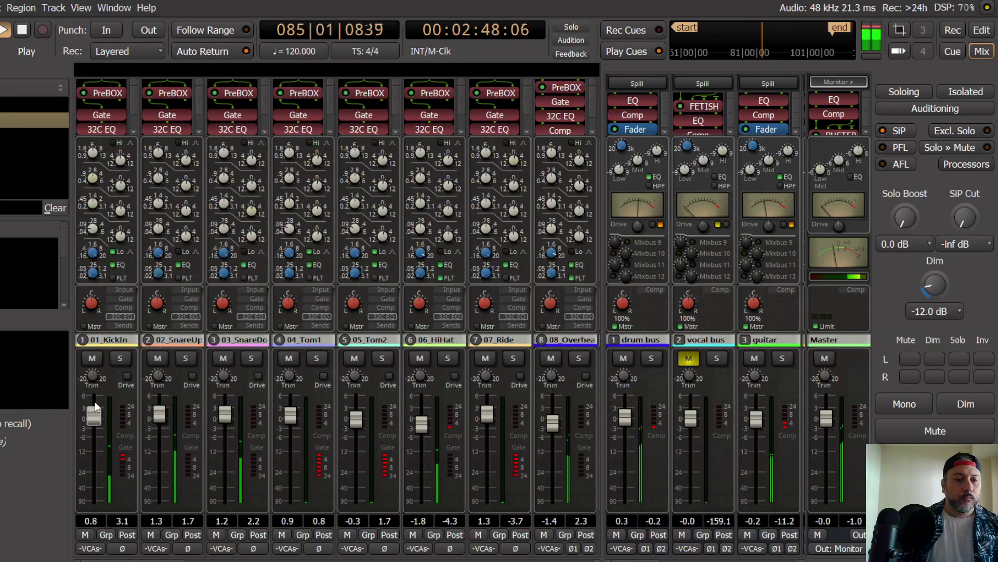
drag(97, 420, 100, 401)
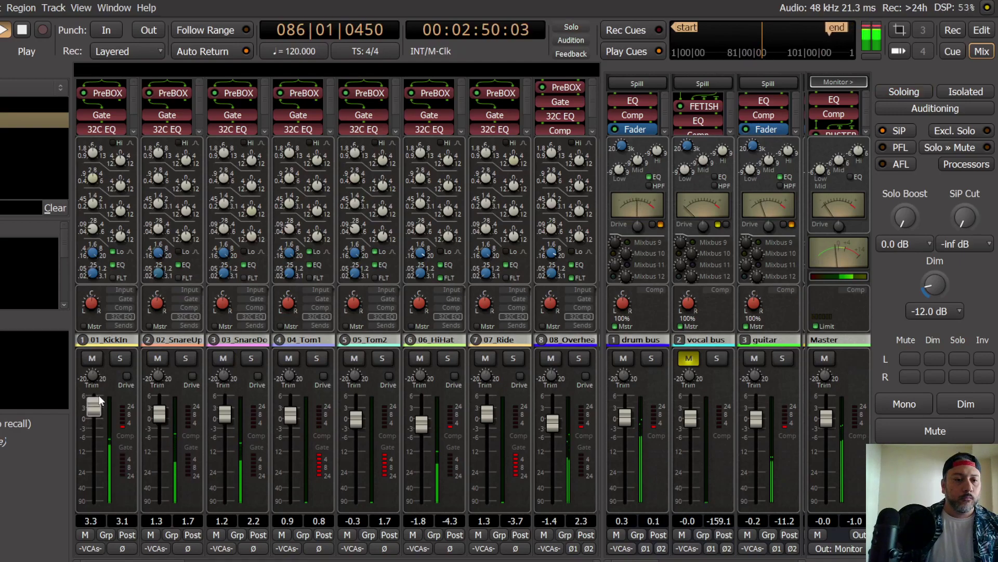
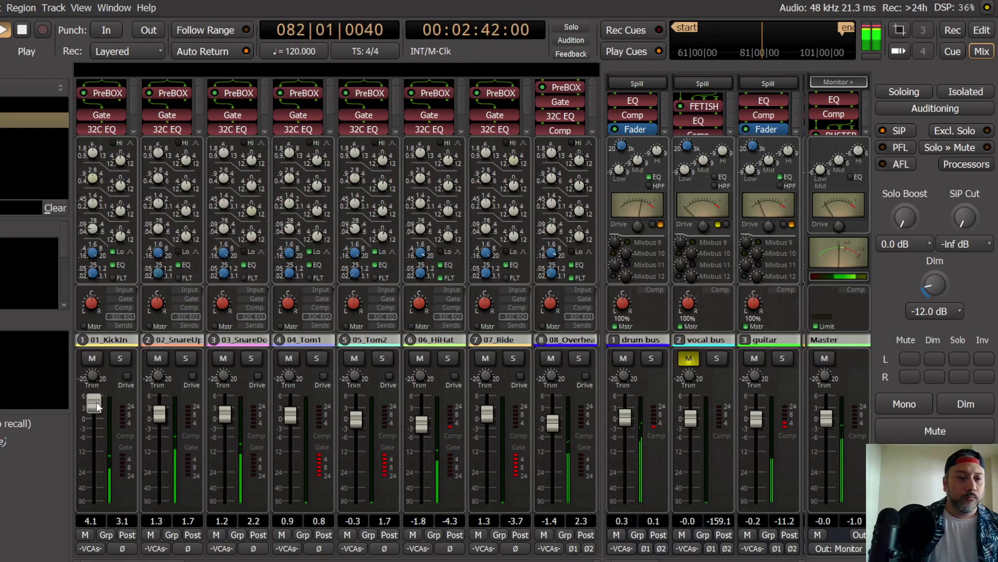
drag(97, 400, 98, 398)
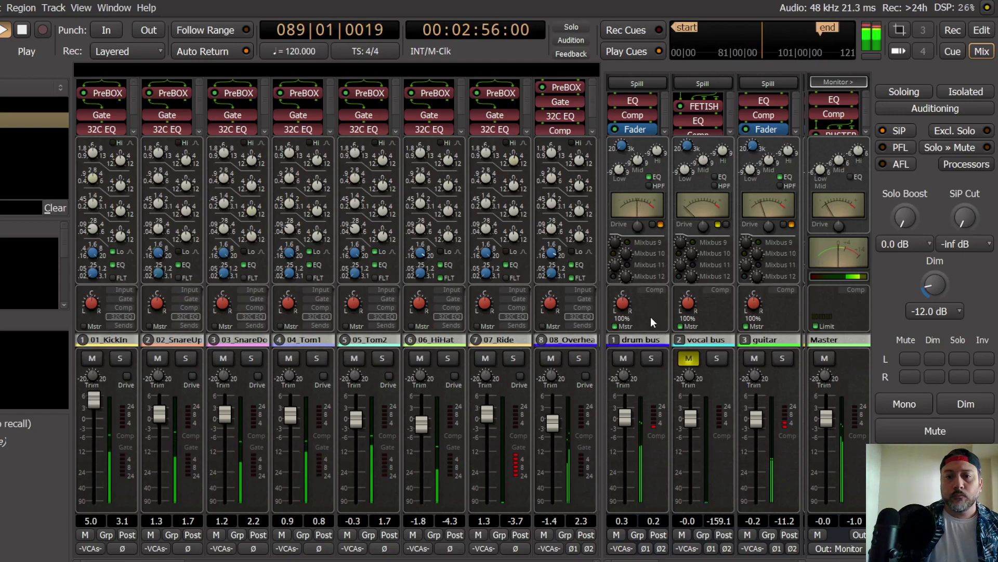
click(656, 290)
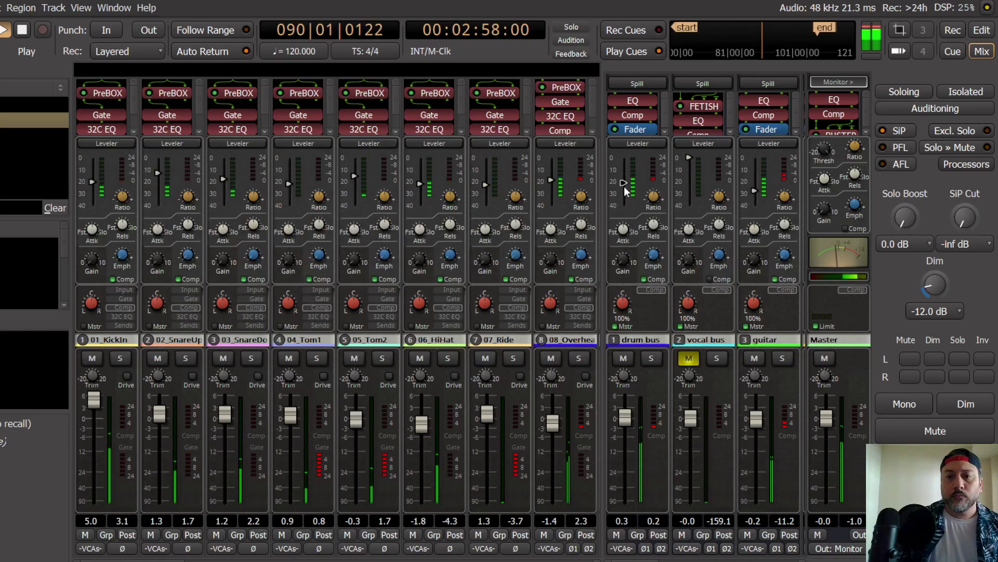
click(652, 290)
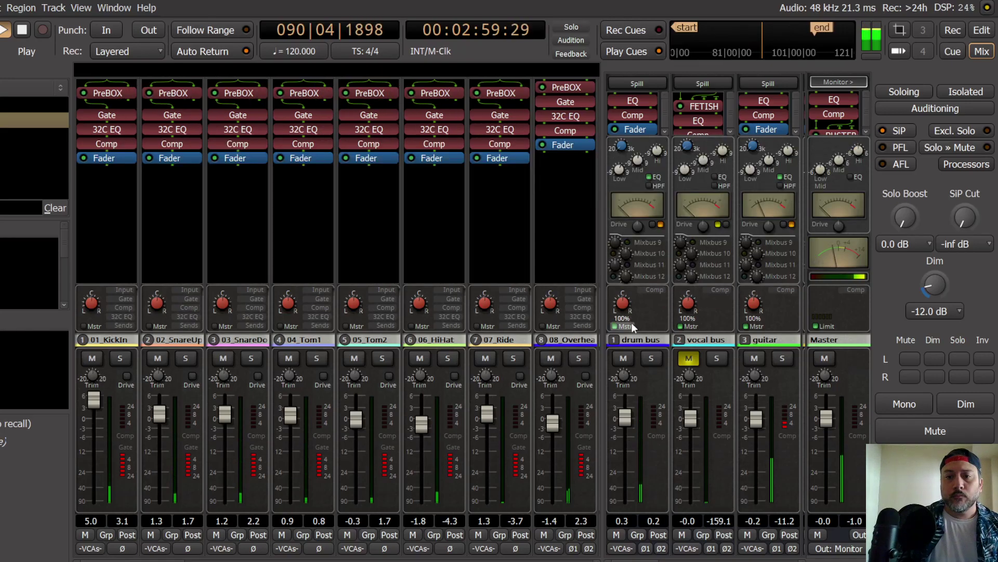
click(589, 317)
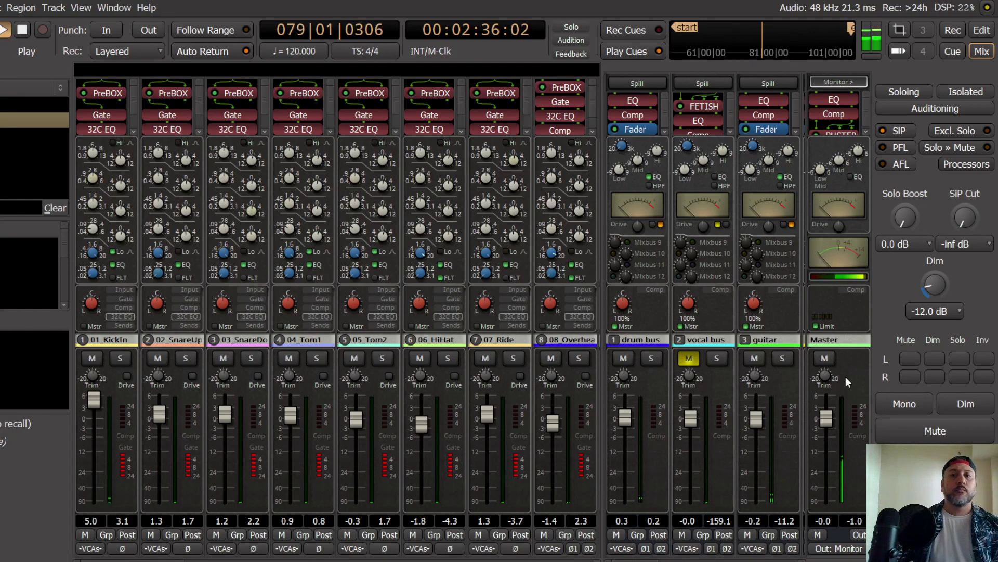
Step: Find and select the MIDIChoir track in the editor and play the song from its first entry, around bar 81
click(982, 29)
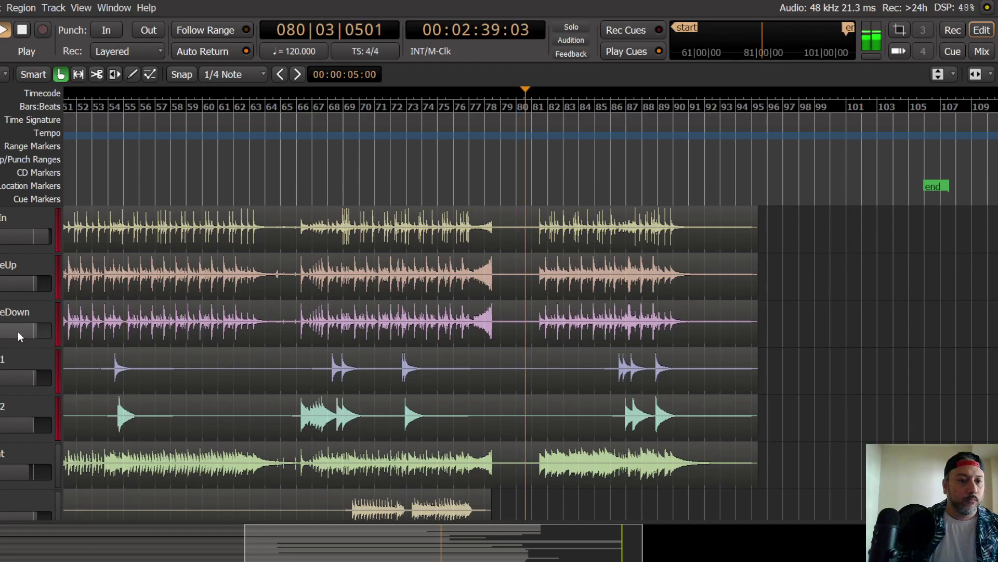
scroll(20, 332, down, 6)
scroll(14, 332, down, 4)
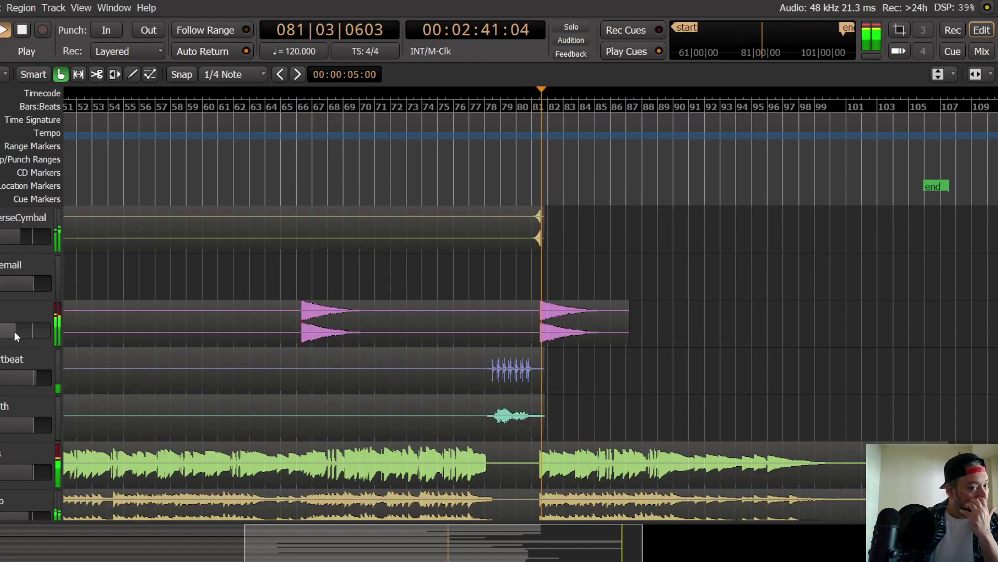
scroll(14, 331, down, 5)
scroll(14, 328, down, 6)
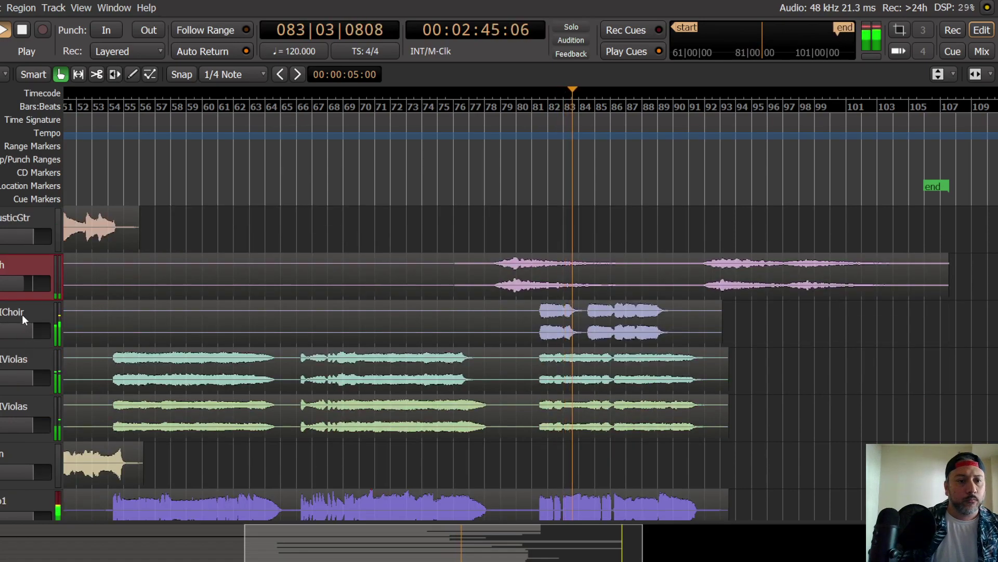
click(21, 314)
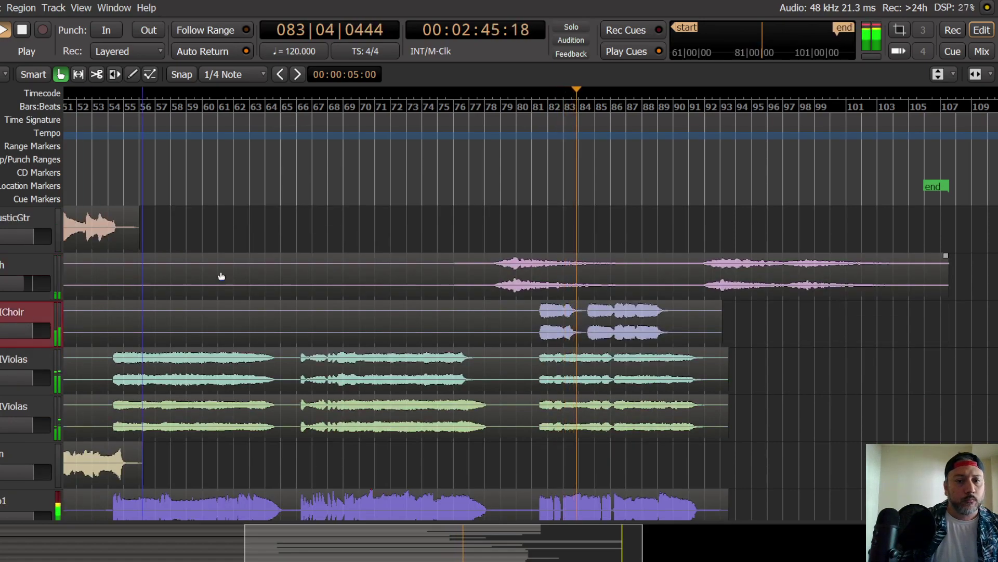
key(space)
click(540, 175)
key(space)
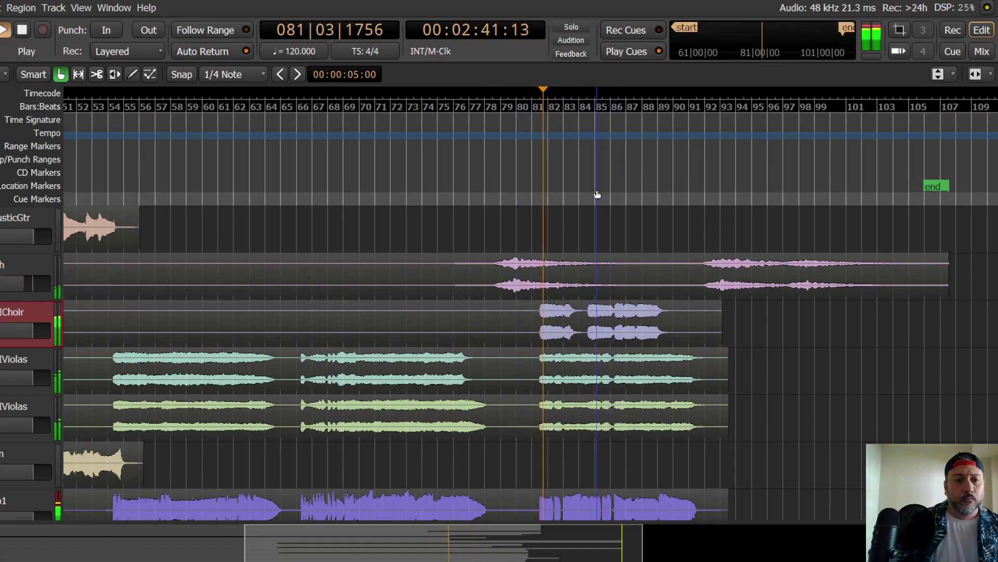
Step: Unmute and solo 24_MIDIChoir in the mixer, and set its PreBOX to model New-81 with about 2.2 dB input and AGC on
click(982, 52)
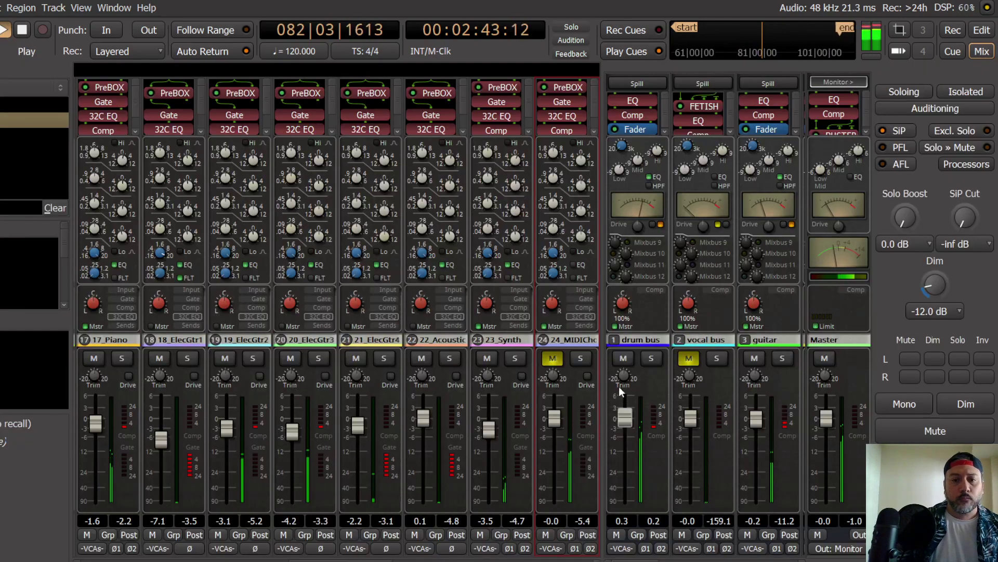
click(580, 359)
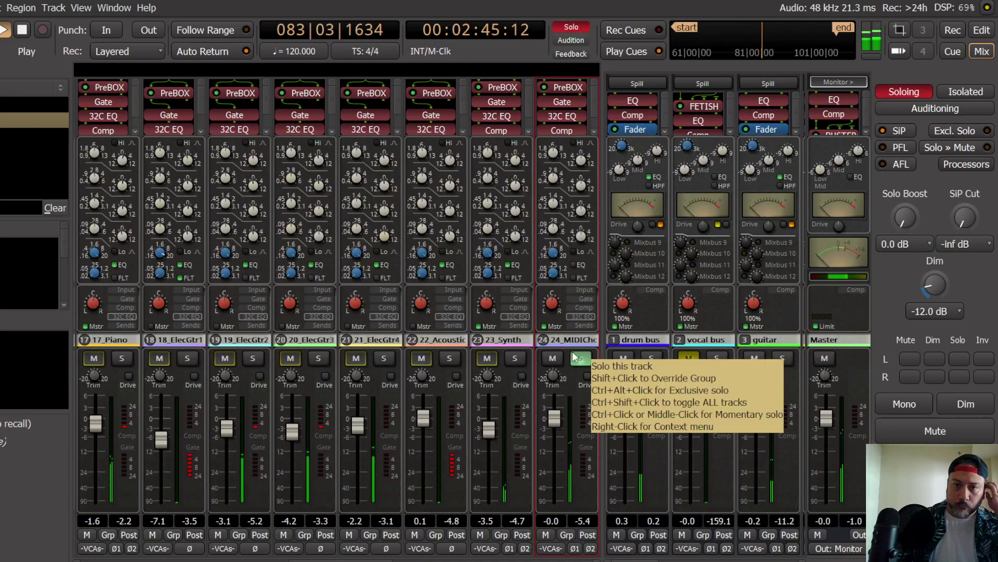
double_click(567, 87)
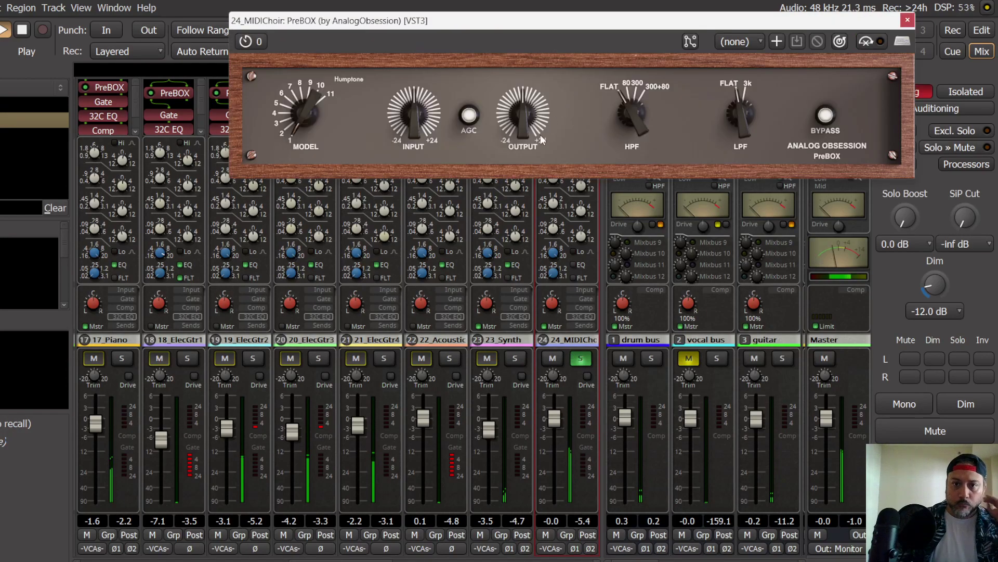
scroll(301, 113, up, 1)
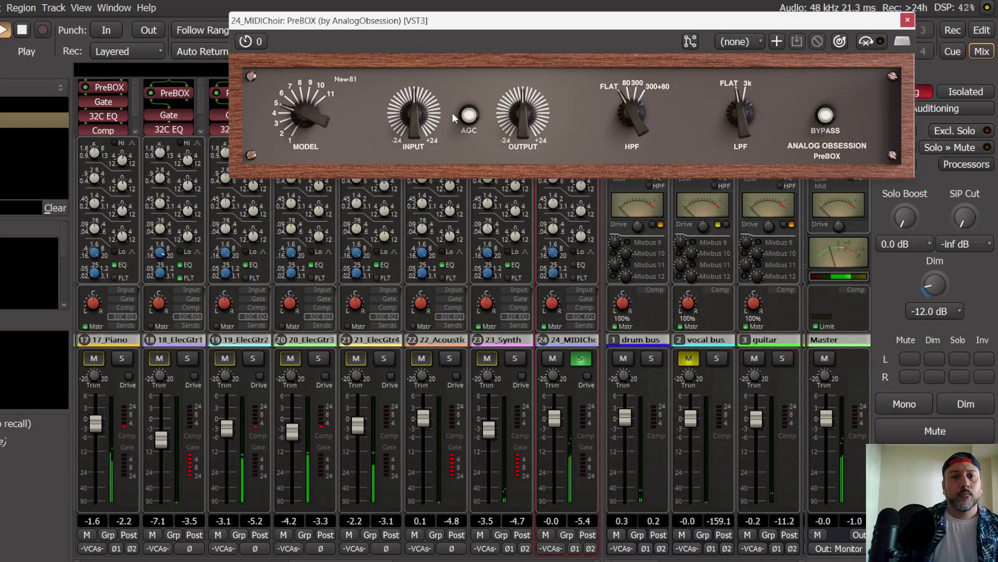
scroll(416, 118, up, 2)
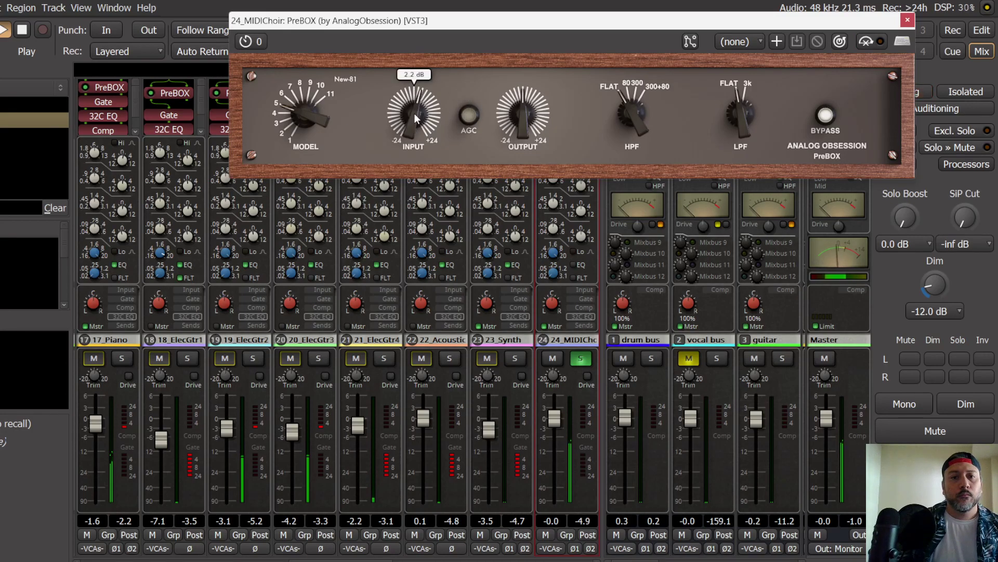
click(469, 115)
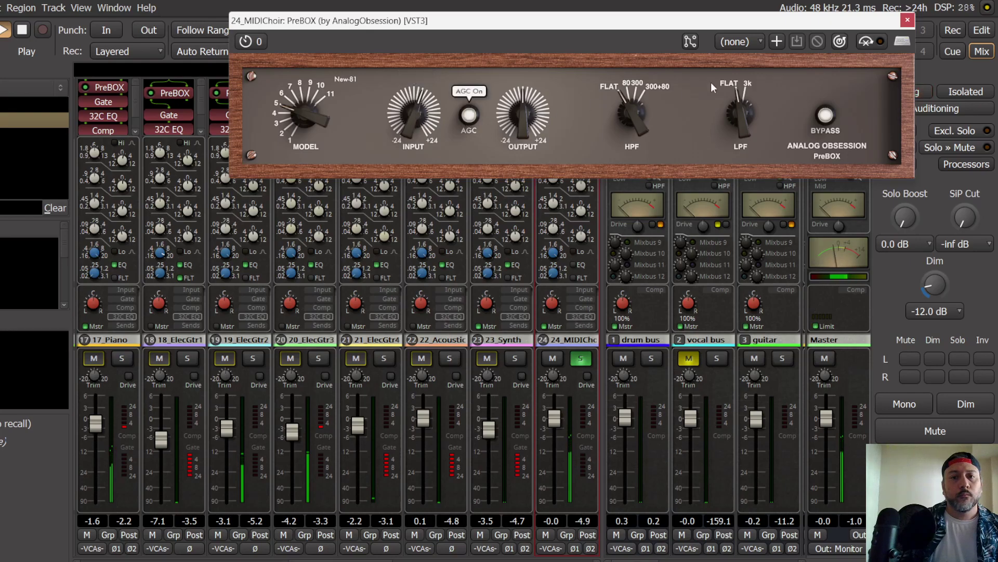
click(906, 21)
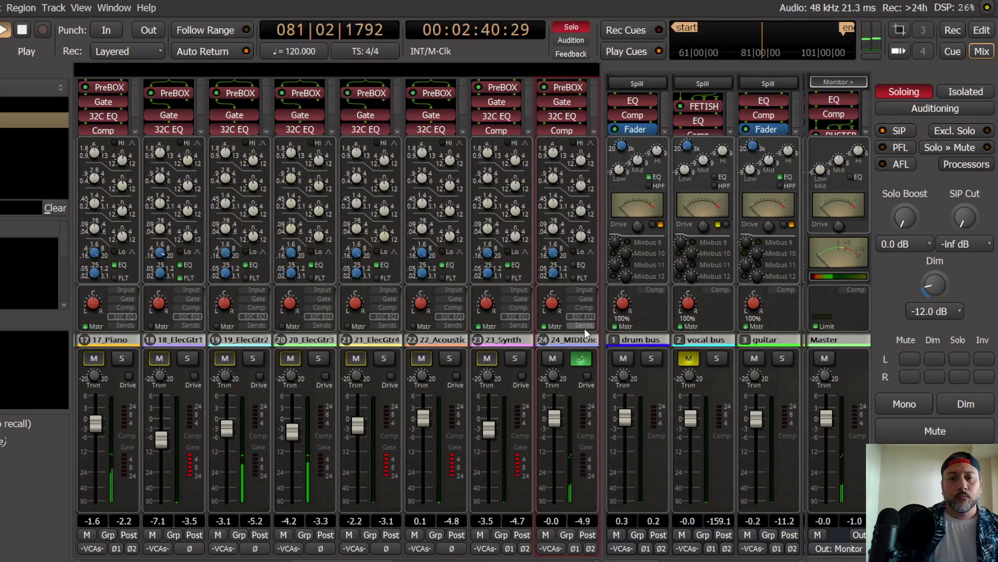
Step: Check 24_MIDIChoir's gate, lower its compressor threshold and set its 32C EQ low band gain to about 0.5 dB
click(585, 299)
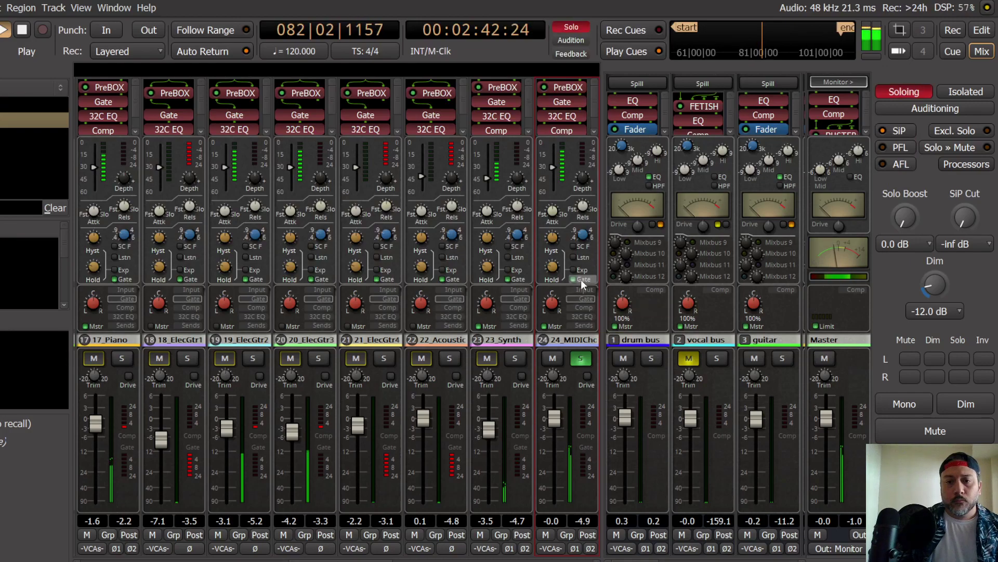
click(586, 308)
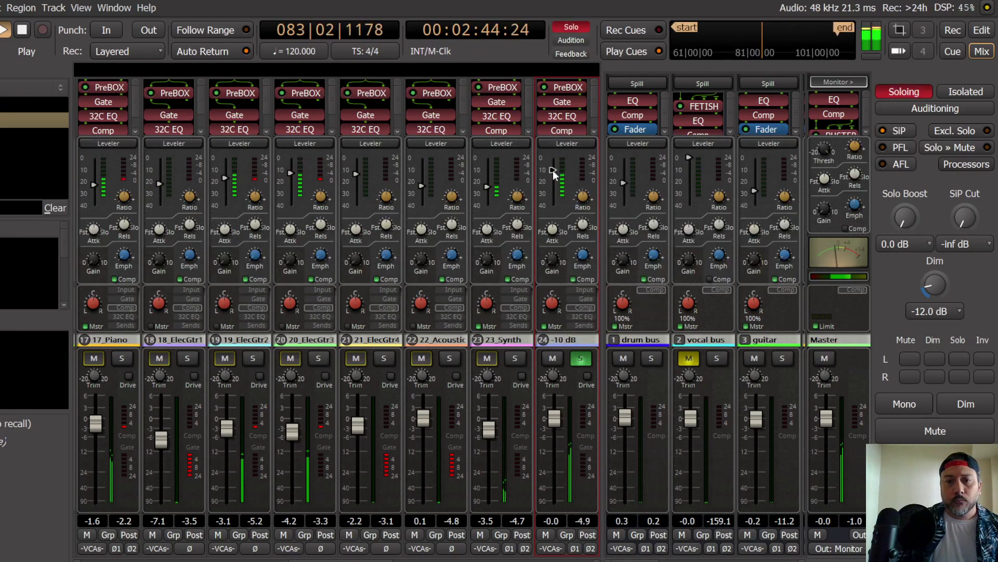
drag(555, 177, 565, 200)
click(585, 316)
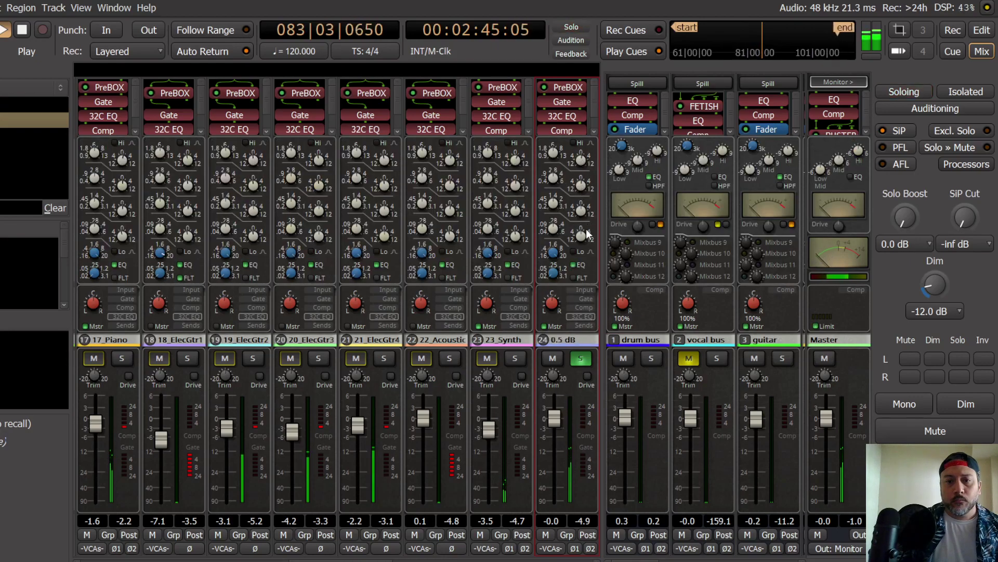
Step: Unsolo 24_MIDIChoir and set its fader to about -1.1 dB while monitoring in dimmed mono
click(897, 403)
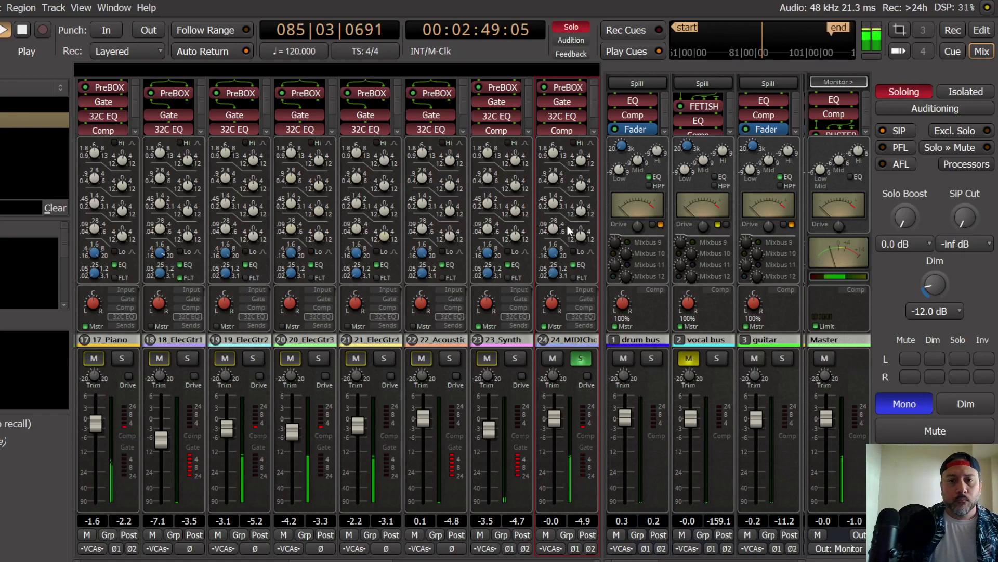
click(581, 358)
mouse_move(554, 419)
mouse_down()
mouse_move(554, 429)
mouse_move(557, 417)
mouse_up()
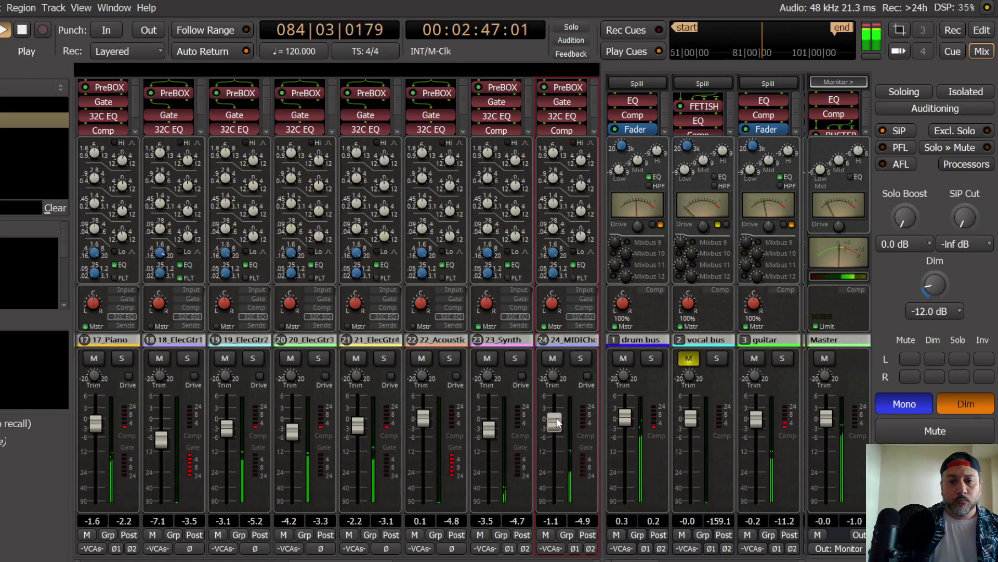
Step: Lower 24_MIDIChoir's fader to about -1.3 dB, switch mono and dim monitoring off, and save the session
drag(556, 417, 557, 419)
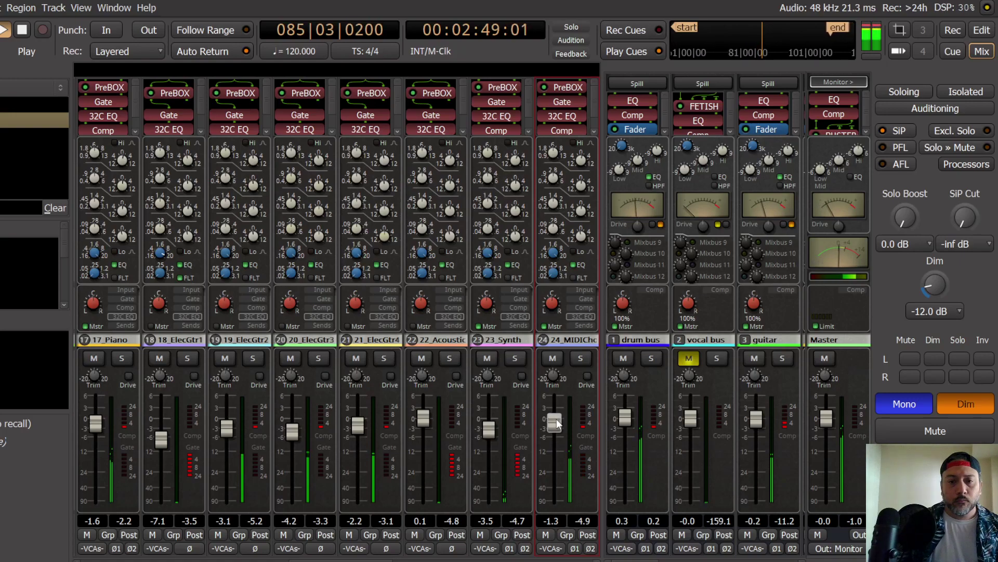
click(960, 406)
click(909, 404)
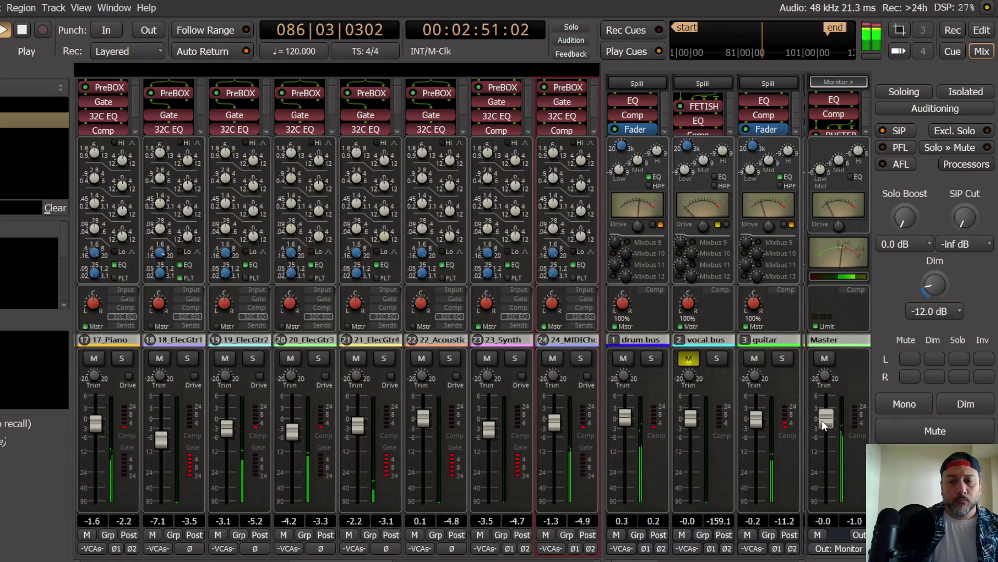
click(0, 8)
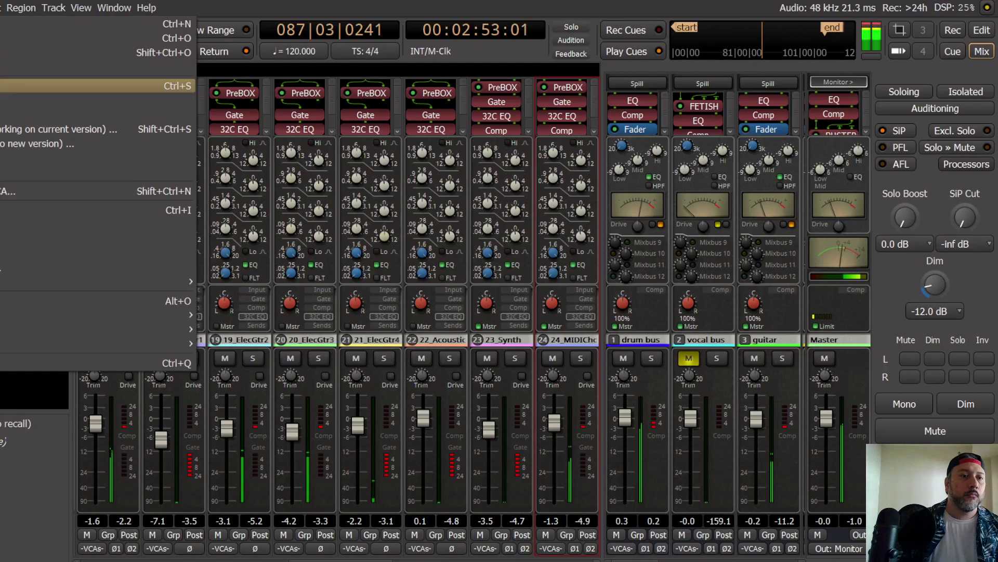
click(31, 86)
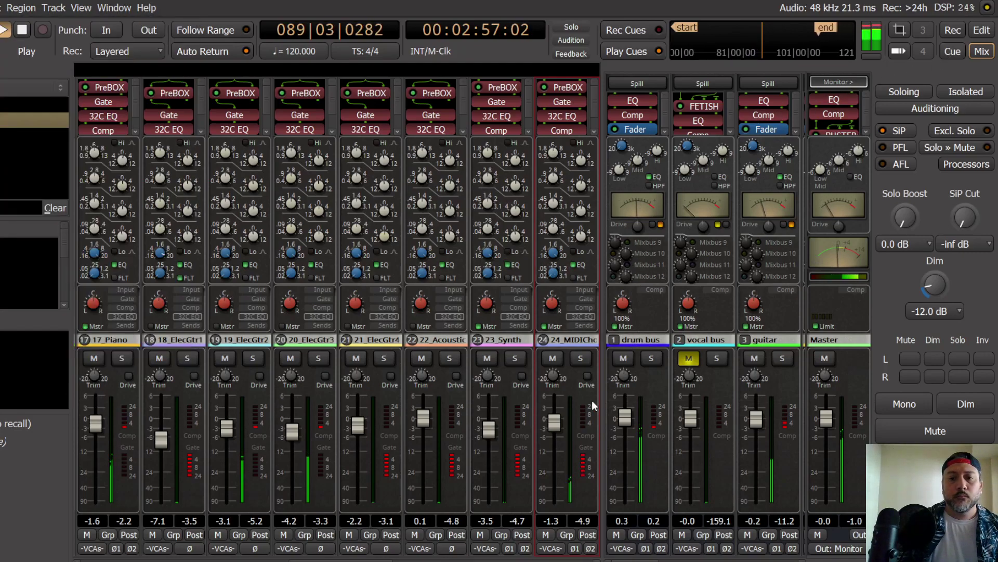
Step: Audition the hi-hat, overheads and drum room tracks by briefly soloing each one against the mix
drag(304, 558, 81, 550)
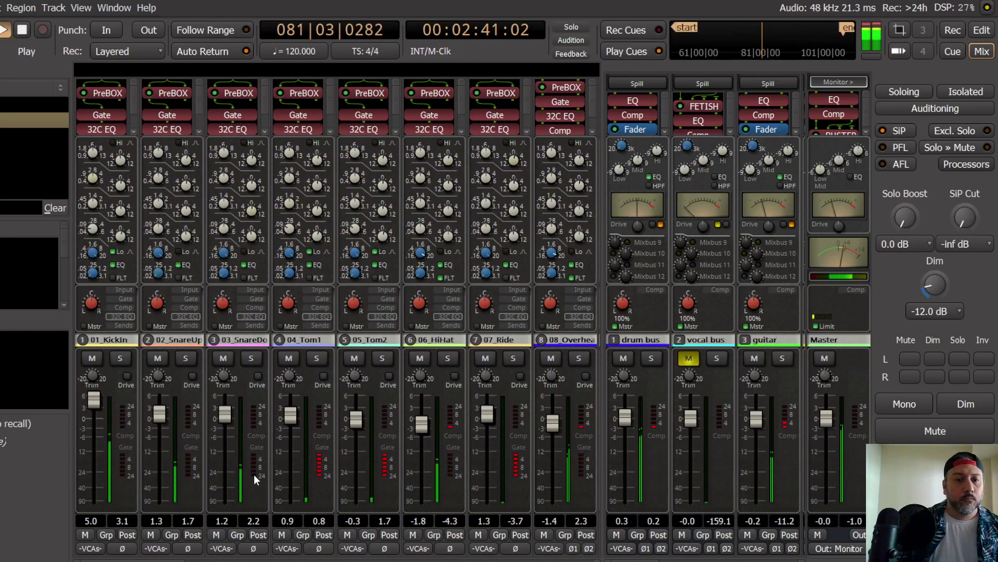
click(447, 359)
click(448, 359)
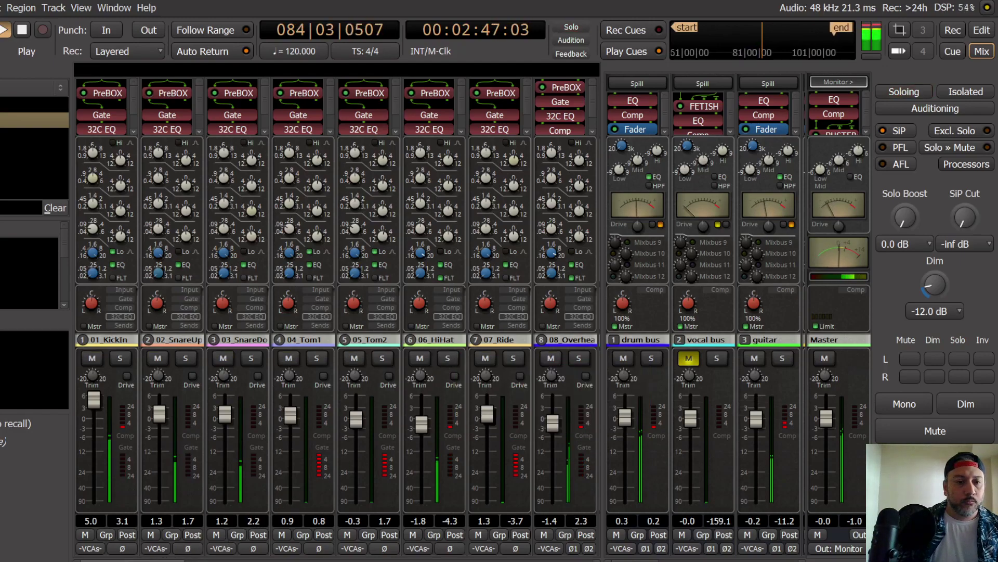
scroll(266, 404, right, 4)
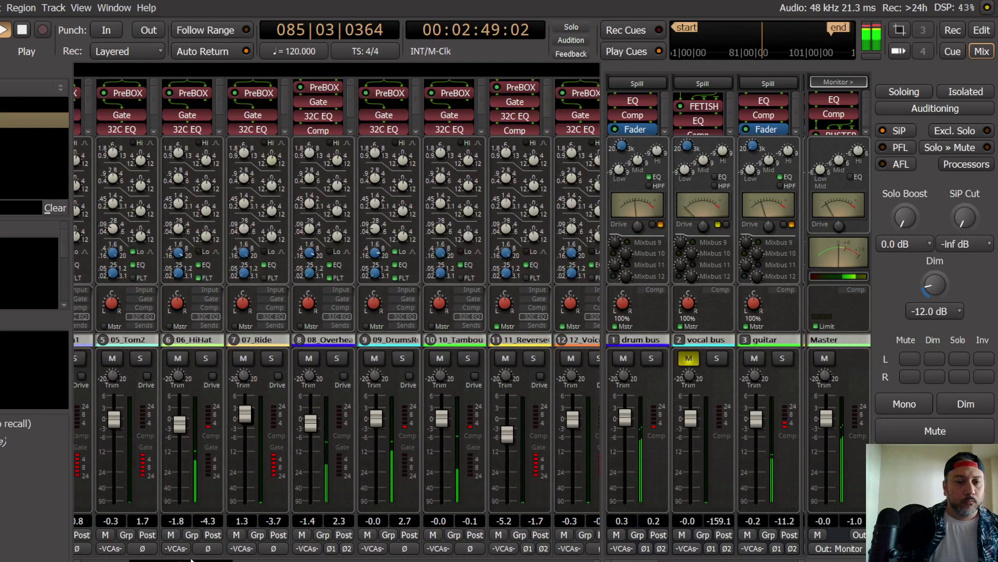
click(337, 359)
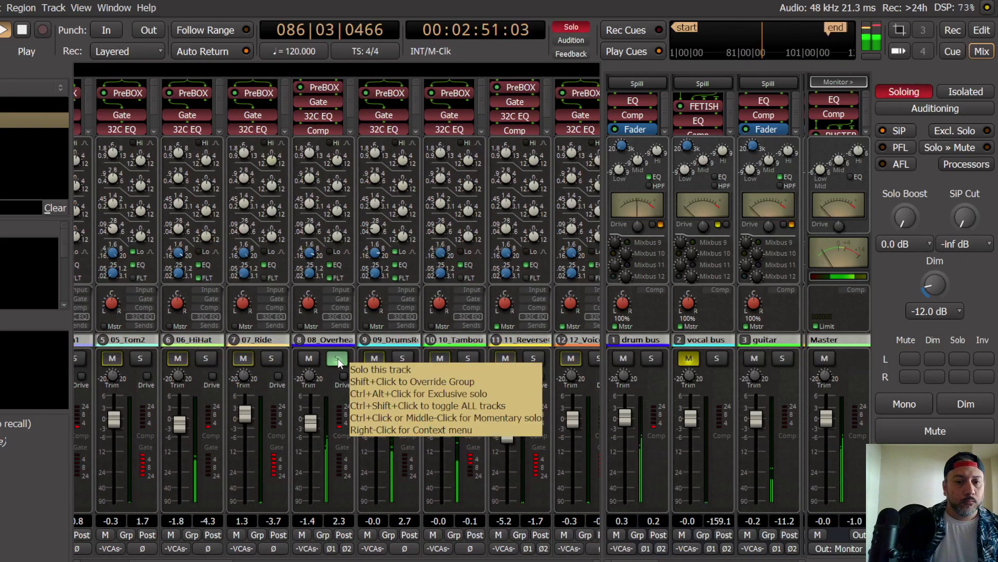
click(337, 359)
click(403, 359)
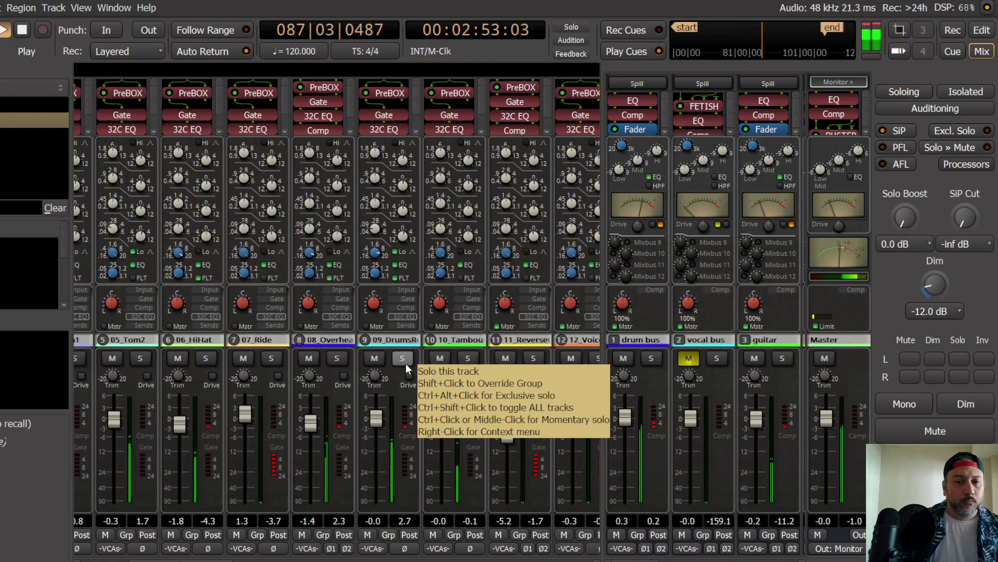
click(403, 359)
Step: Briefly solo the tambourine track to check it, and set its fader to about -0.2 dB
click(466, 358)
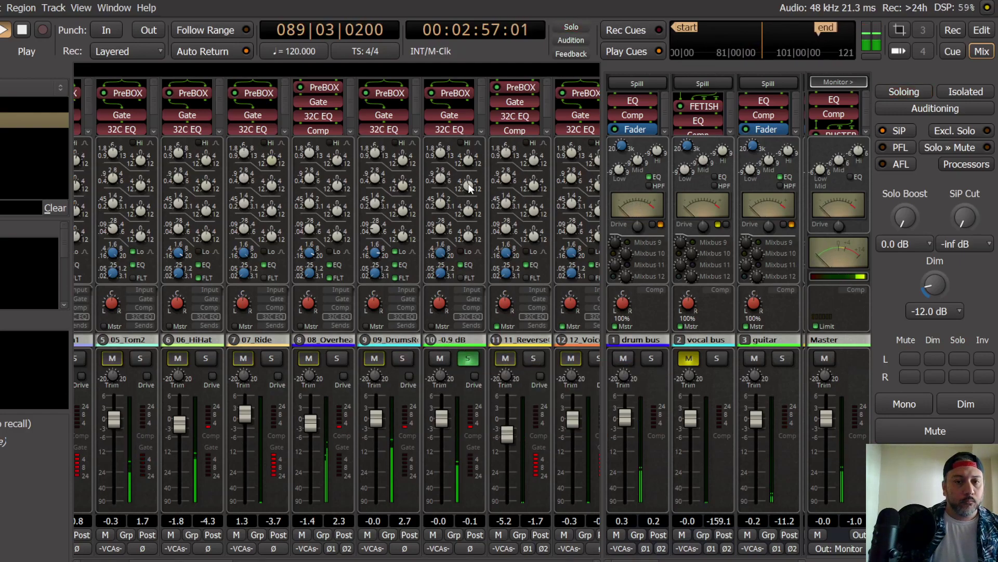
click(470, 359)
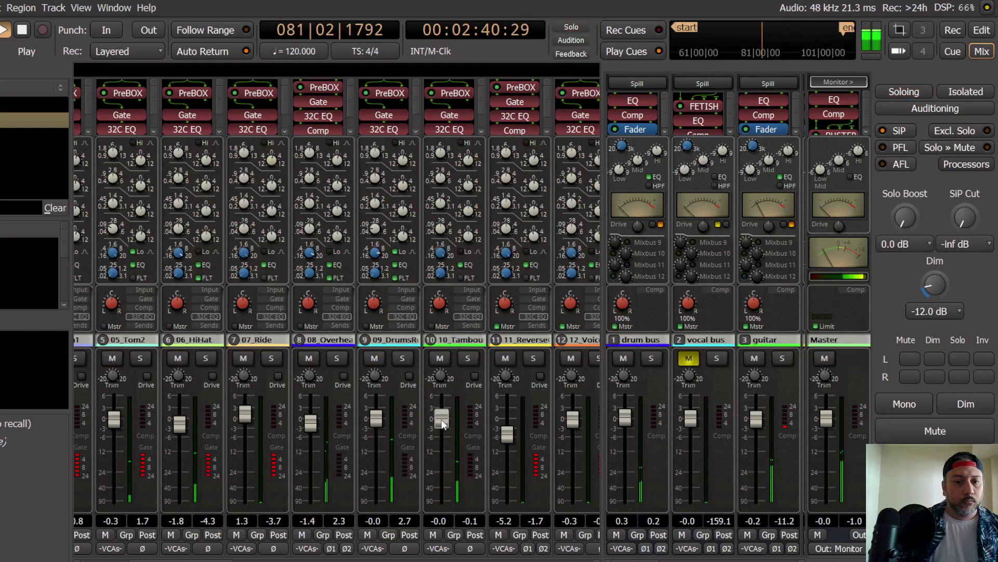
drag(444, 419, 442, 420)
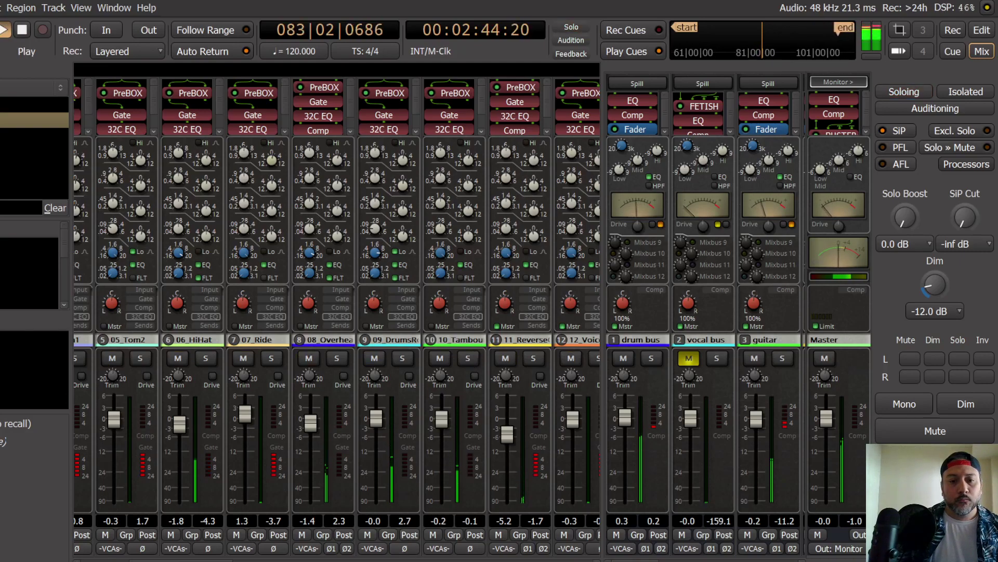
Step: Find and select the first MIDIViolas track in the editor, and return to its channel strip in the mixer
scroll(337, 317, right, 8)
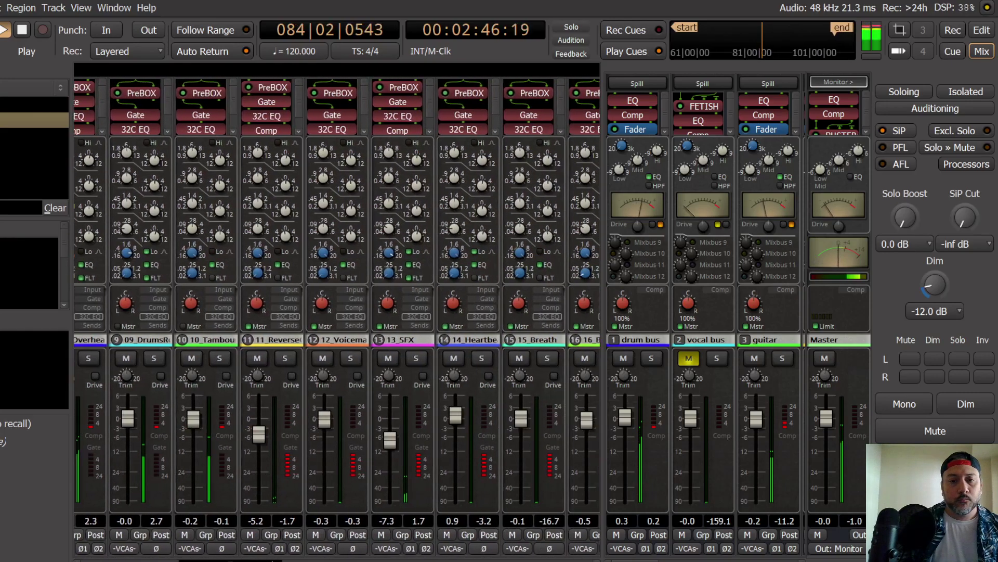
scroll(337, 316, right, 6)
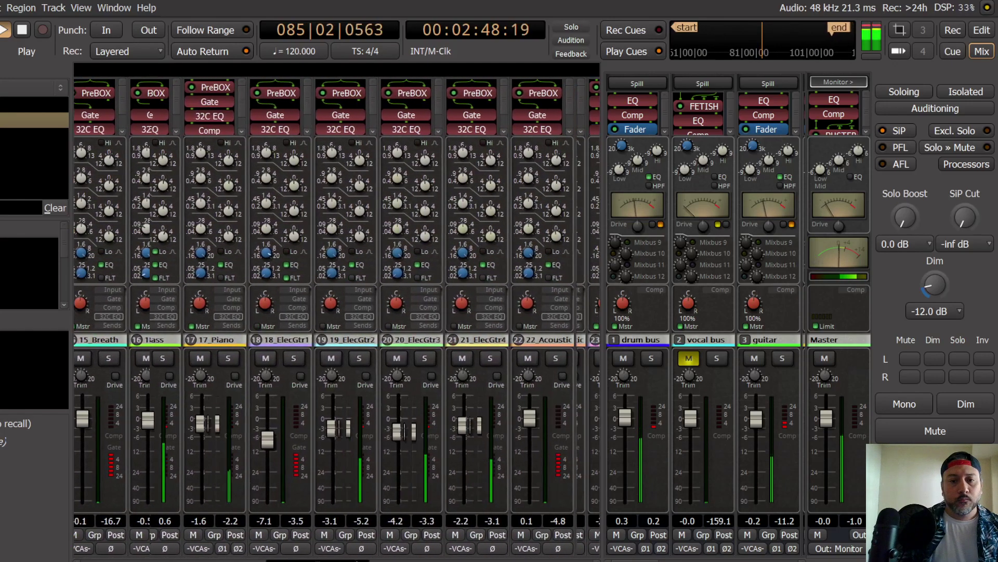
scroll(337, 317, right, 4)
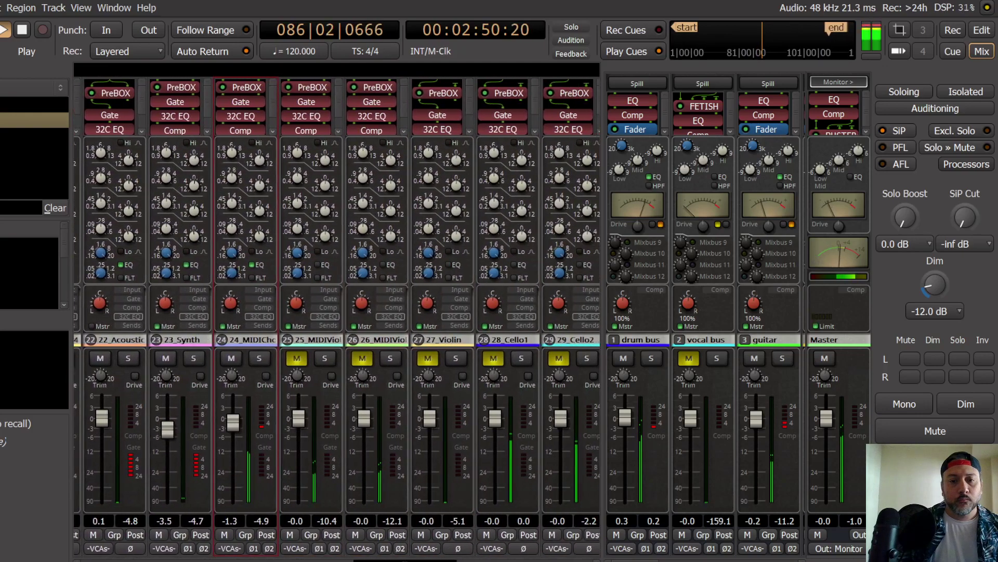
scroll(336, 317, right, 3)
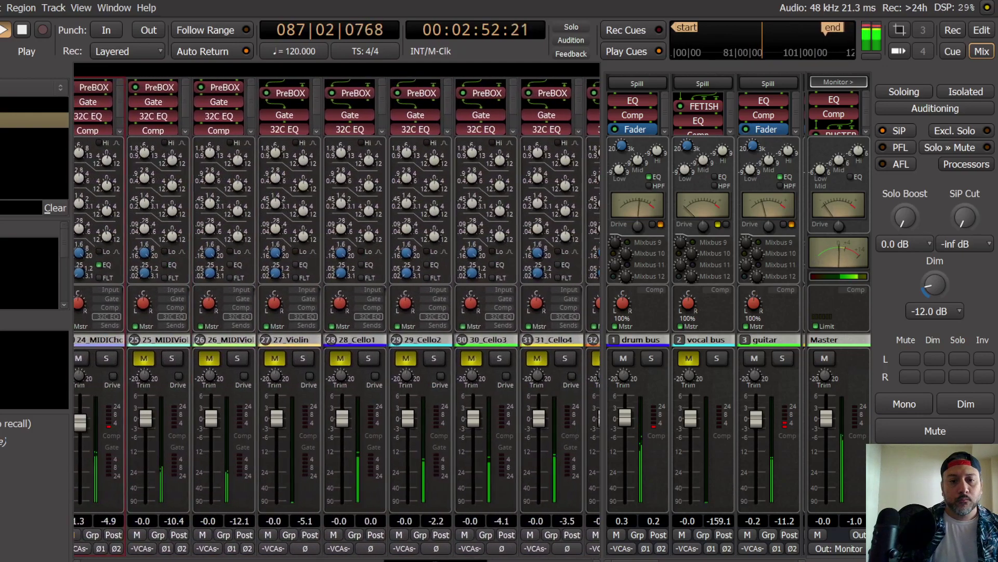
scroll(337, 317, right, 1)
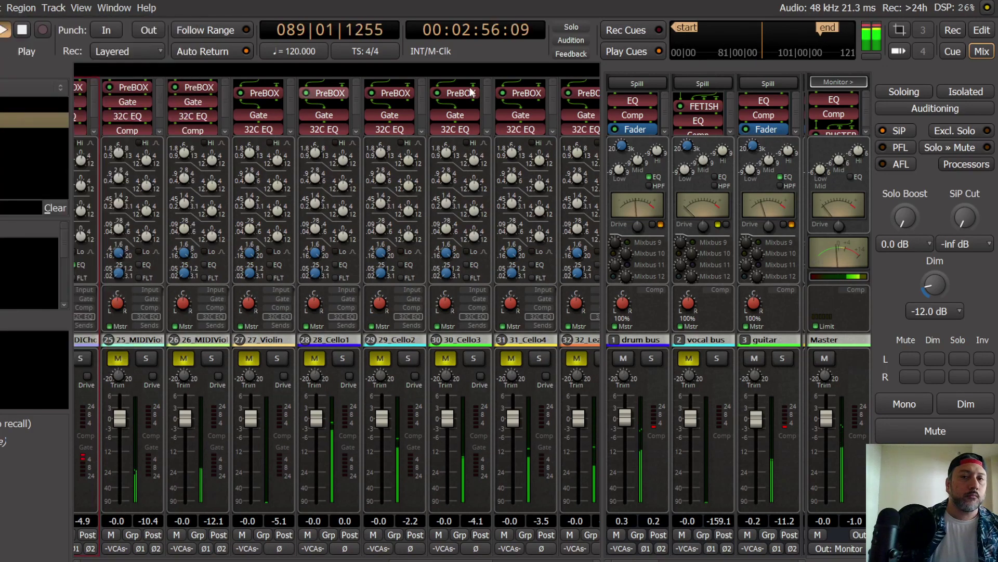
click(985, 31)
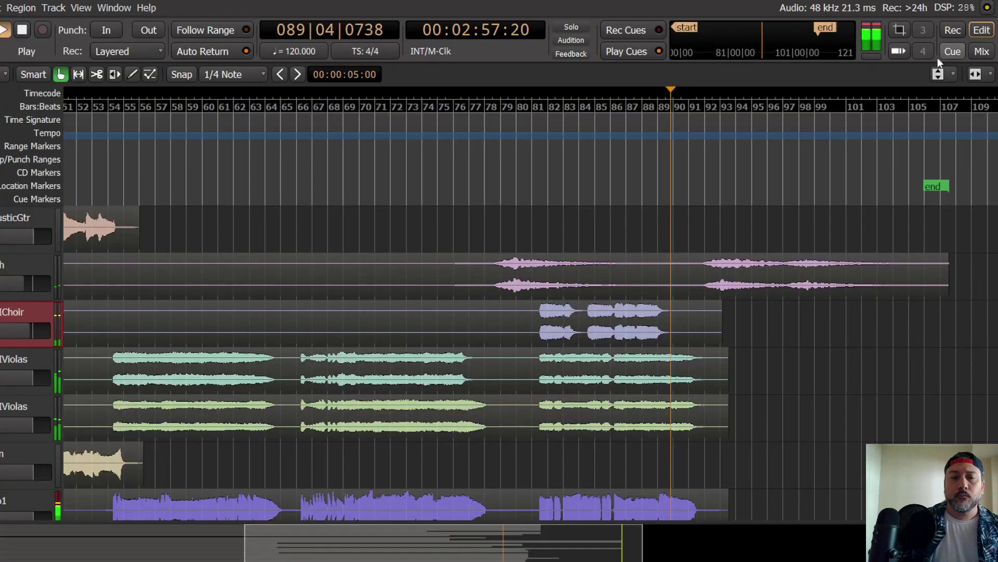
click(37, 359)
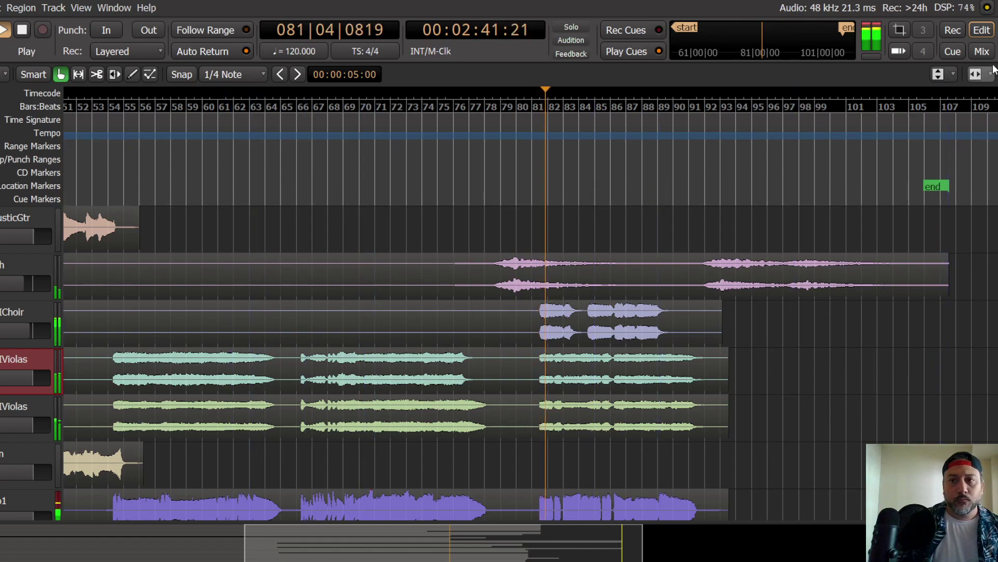
click(982, 52)
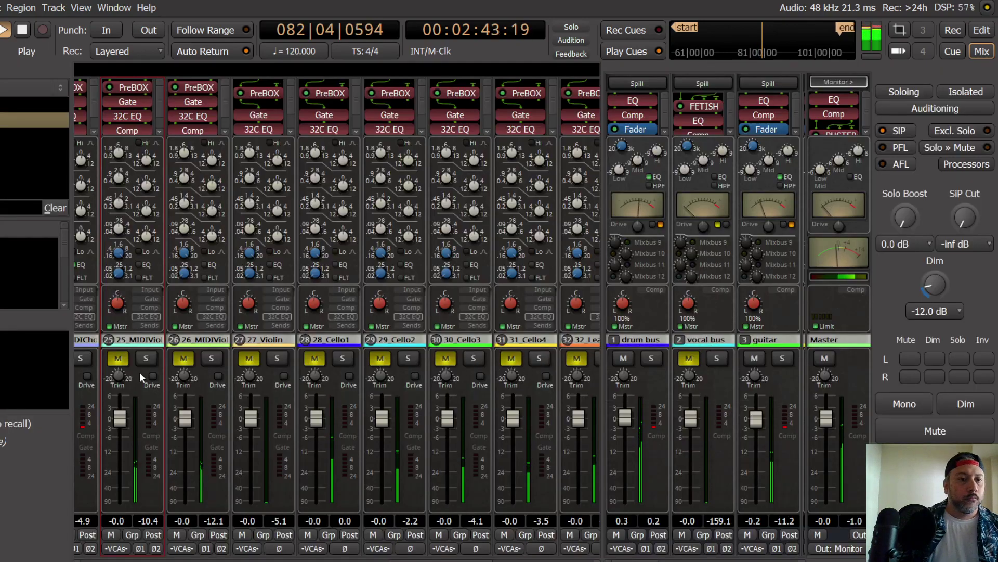
Step: Unmute and solo 25_MIDIViolas, and set its PreBOX to model New-81 with a raised input and AGC on
click(145, 358)
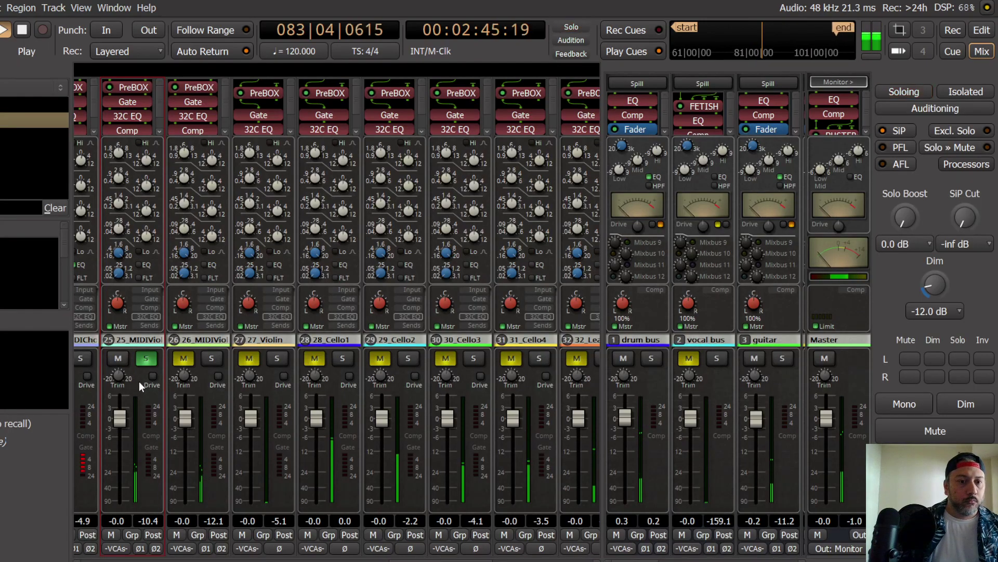
double_click(131, 88)
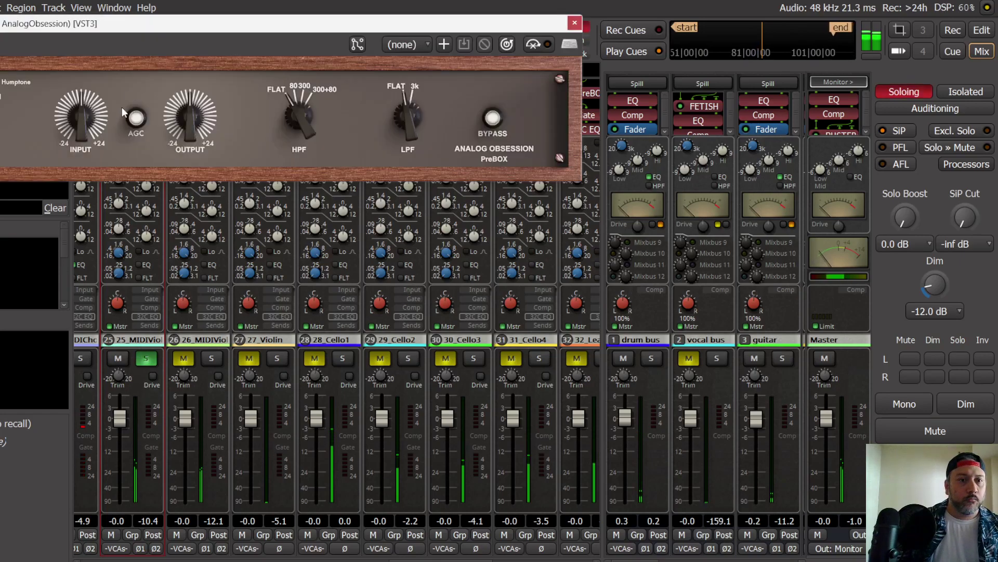
scroll(13, 82, up, 2)
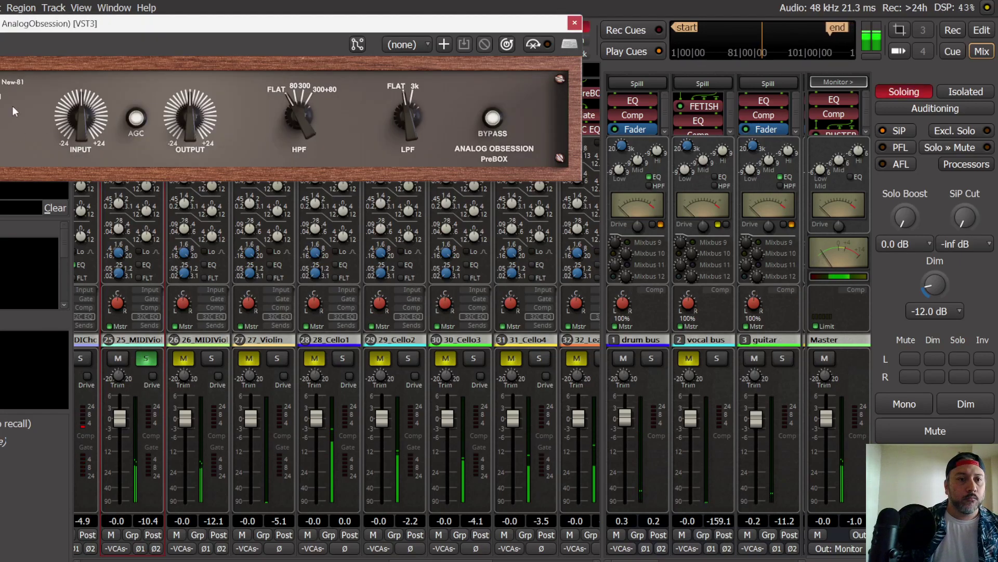
scroll(85, 105, up, 2)
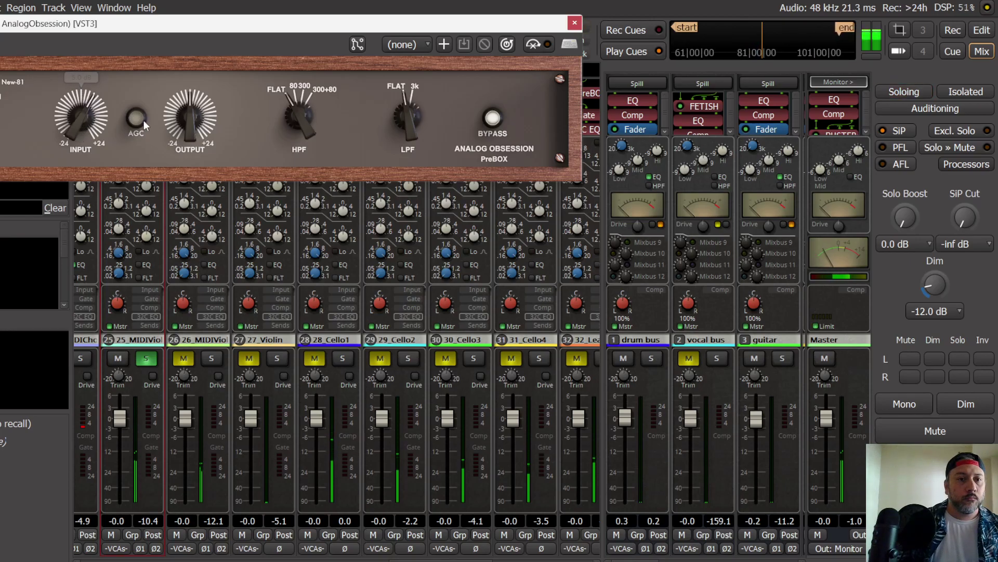
click(304, 260)
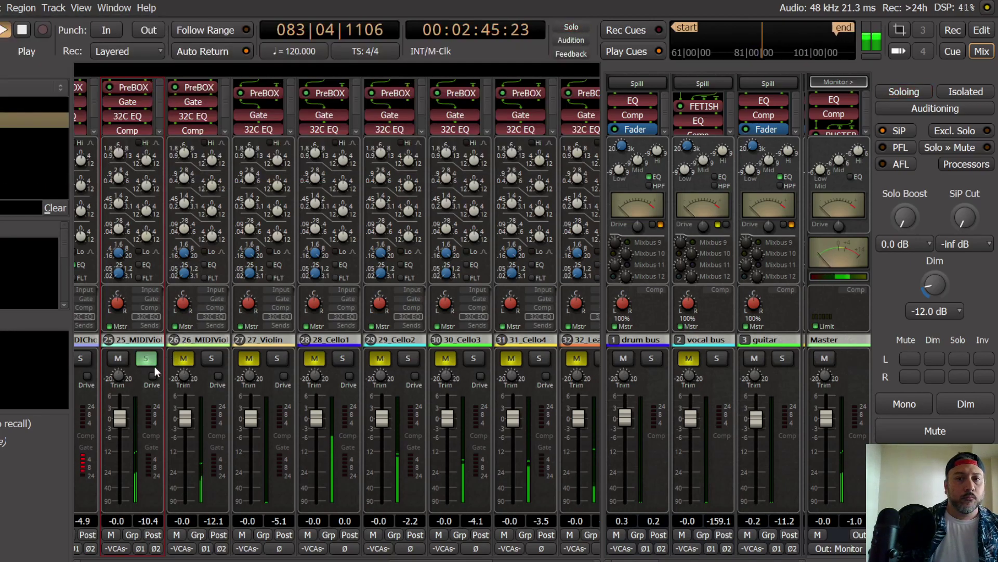
Step: Enable 25_MIDIViolas's gate, compressor and 32C EQ, with the compressor threshold at about -22 dB and an EQ band gain of about 0.5 dB
click(150, 299)
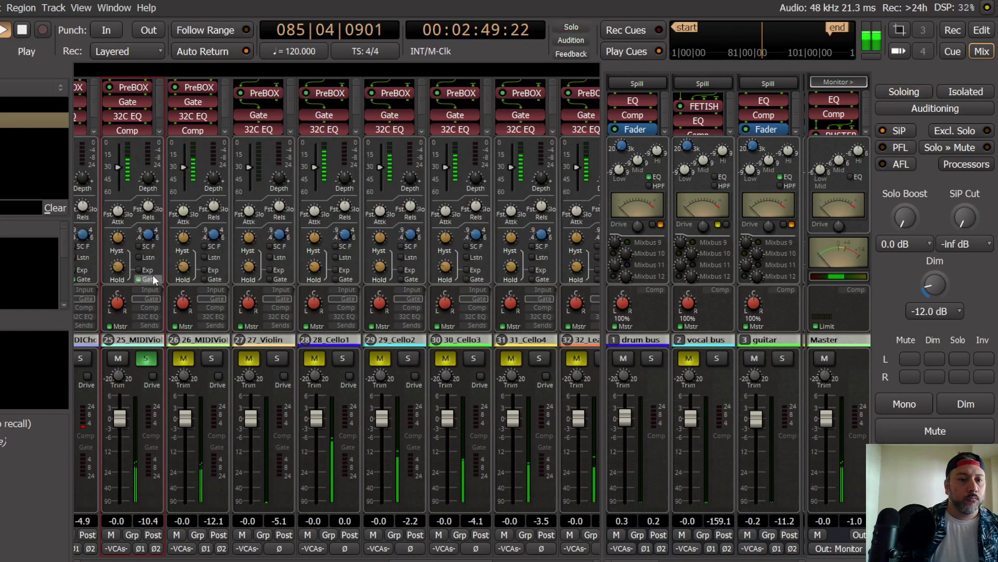
click(154, 307)
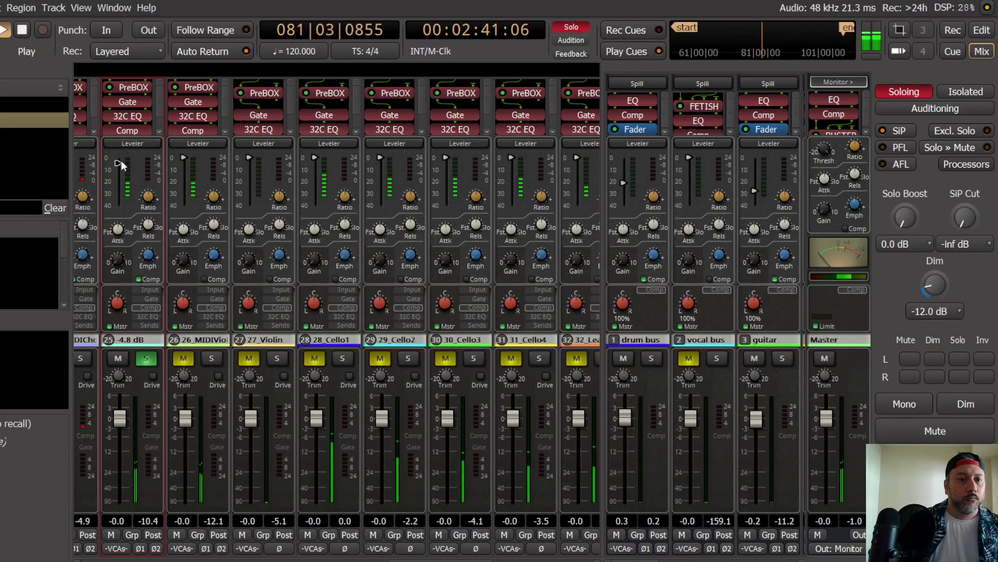
drag(117, 170, 116, 175)
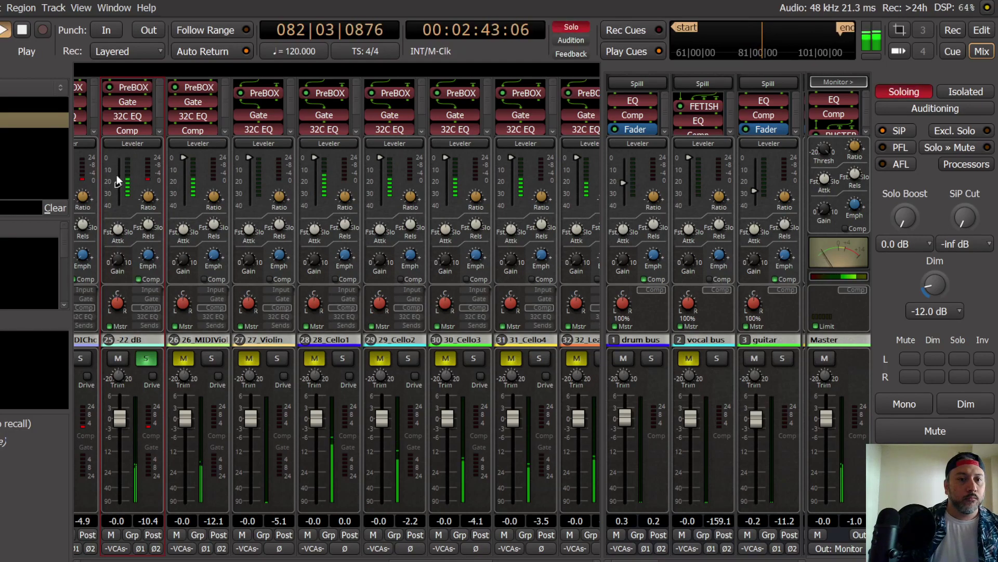
click(149, 317)
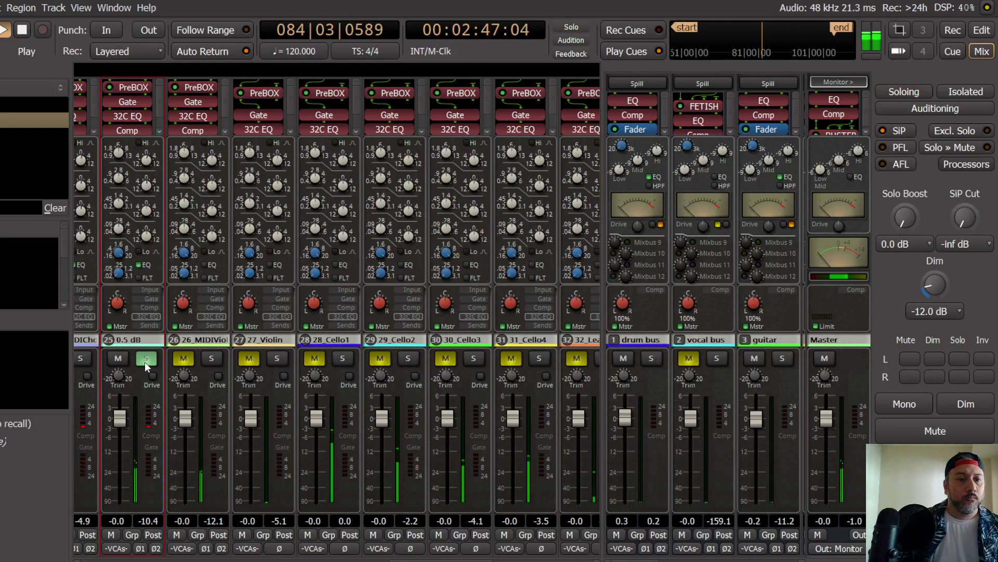
Step: Unsolo 25_MIDIViolas and set its fader to about 0.8 dB in dimmed mono, and restore normal monitoring
drag(123, 425, 123, 431)
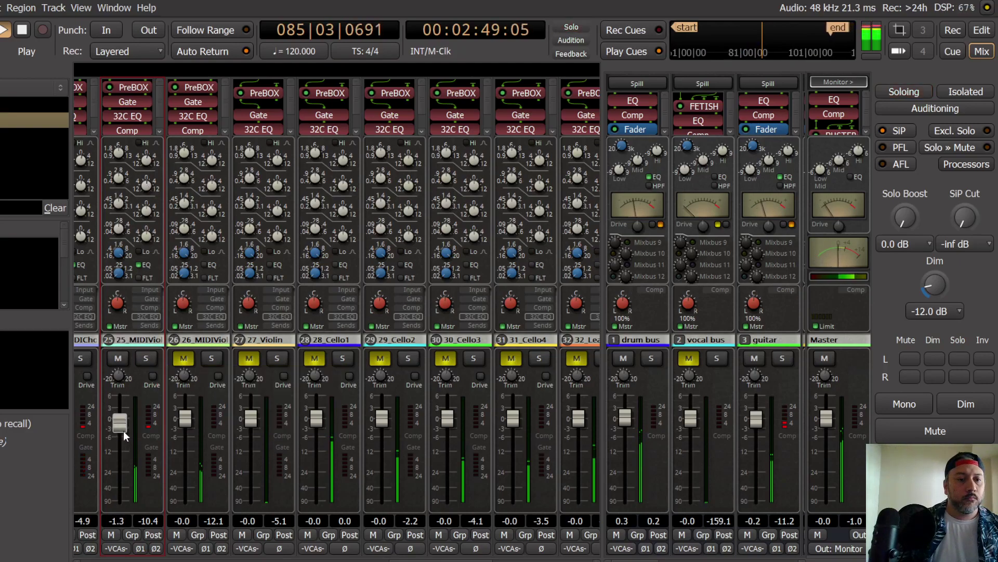
click(904, 403)
click(966, 404)
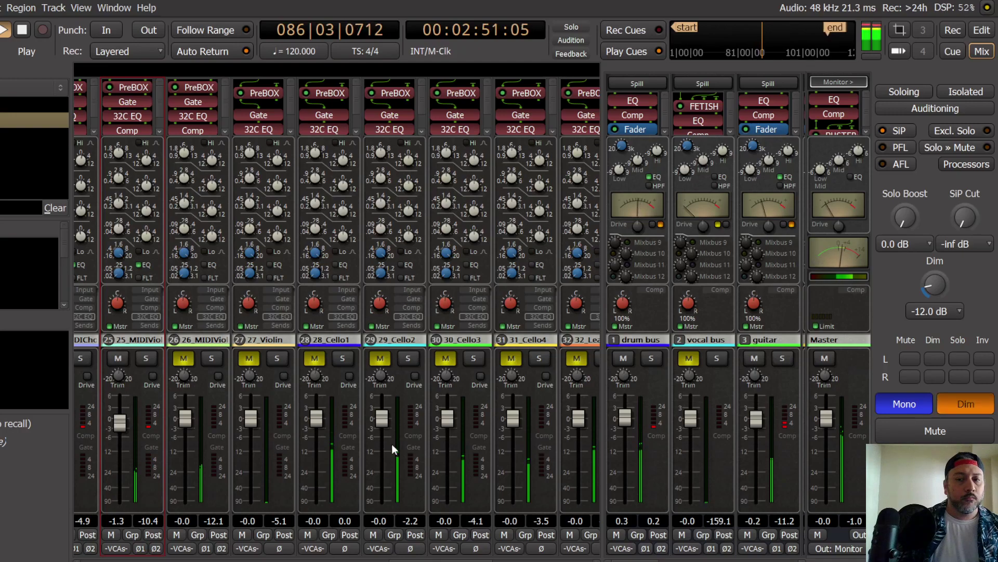
drag(121, 430, 124, 418)
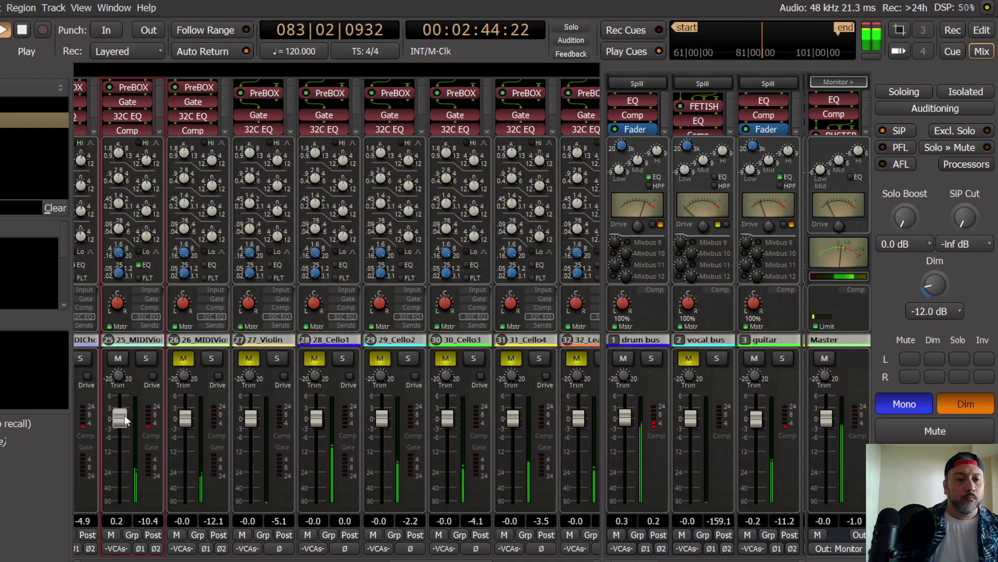
drag(123, 414, 125, 414)
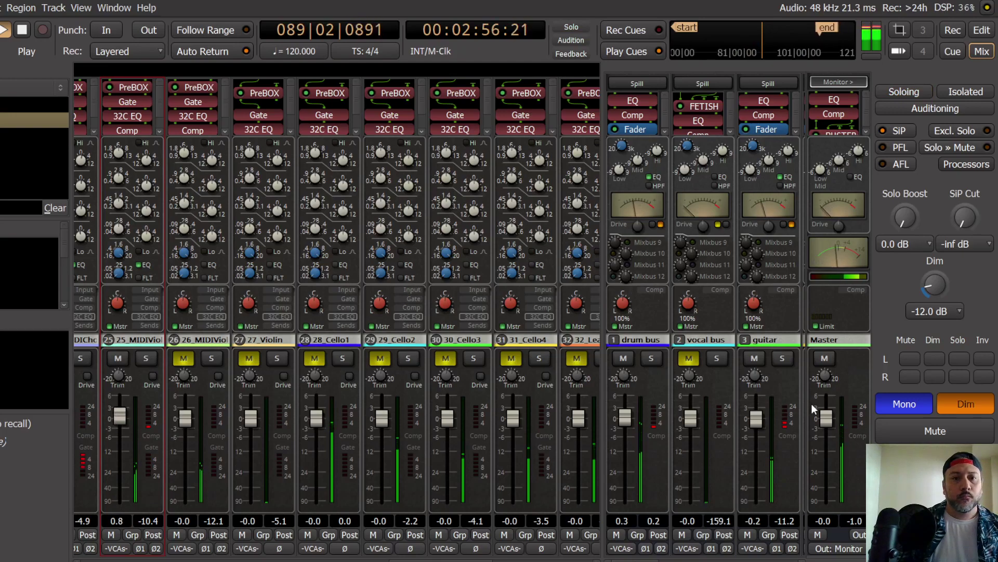
click(966, 403)
click(914, 405)
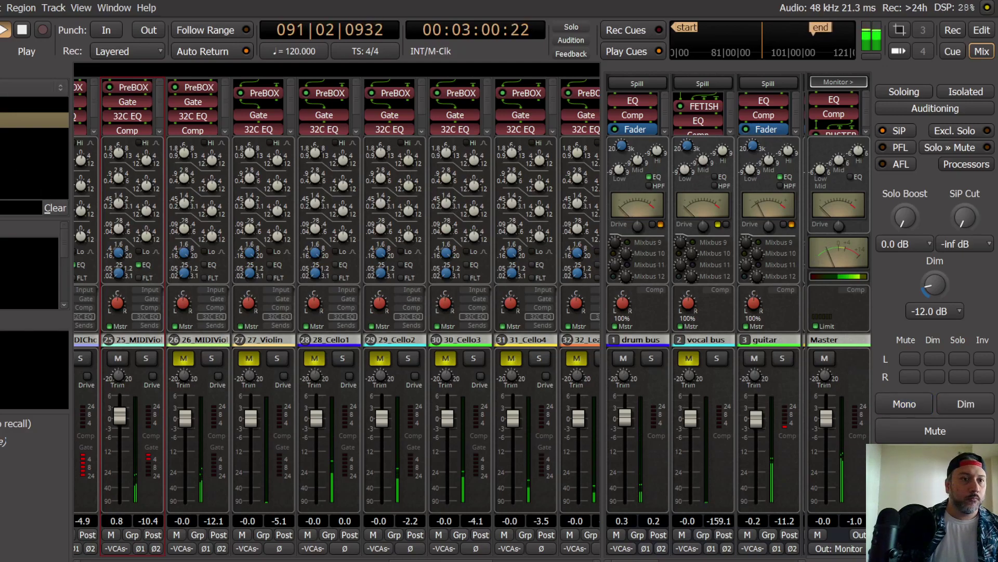
click(3, 8)
click(204, 382)
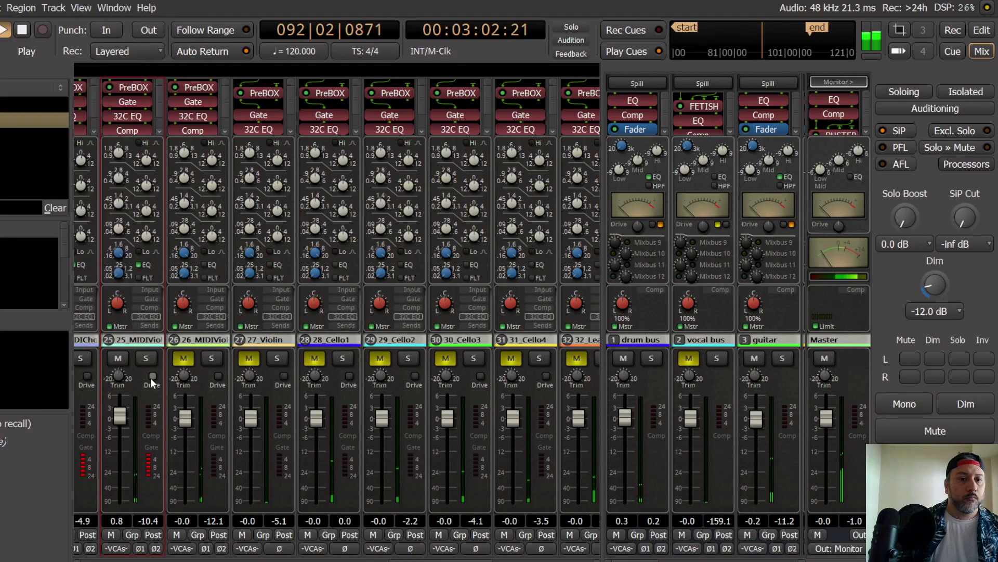
Step: Unmute and solo 26_MIDIViolas, and set its PreBOX to model New-81 with the input at about 3.1 dB and AGC on
click(184, 359)
key(space)
key(space)
click(211, 359)
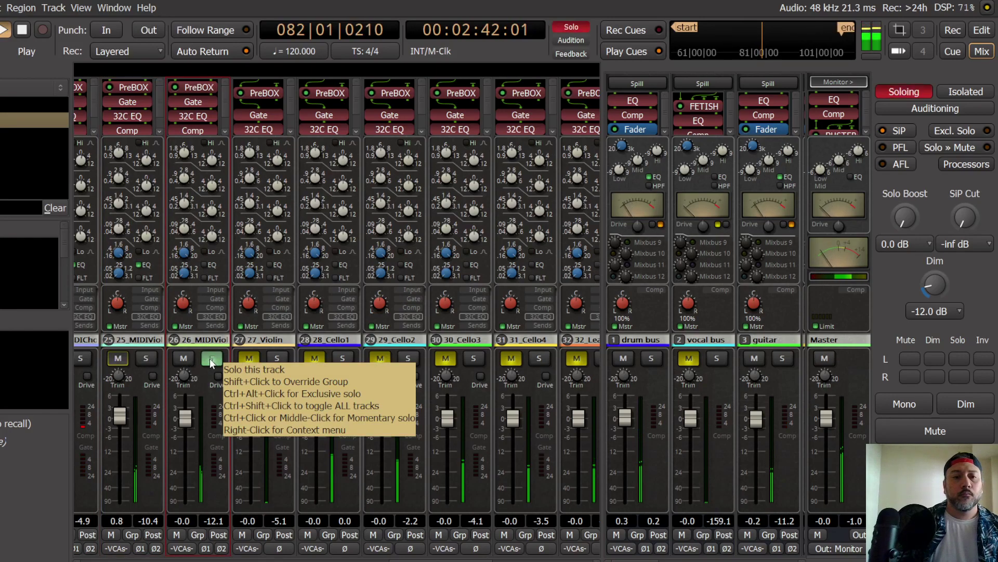
double_click(201, 88)
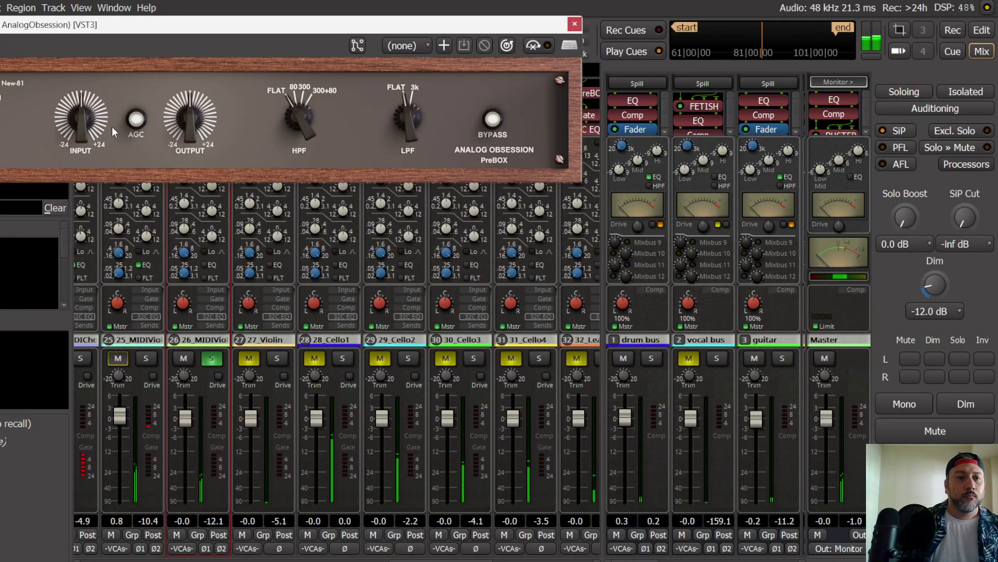
mouse_move(83, 124)
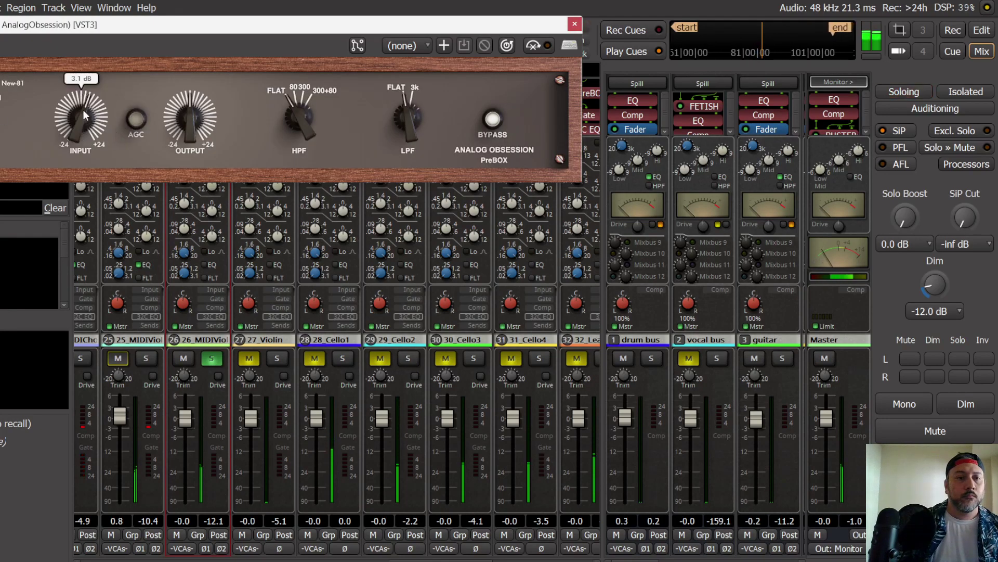
click(136, 120)
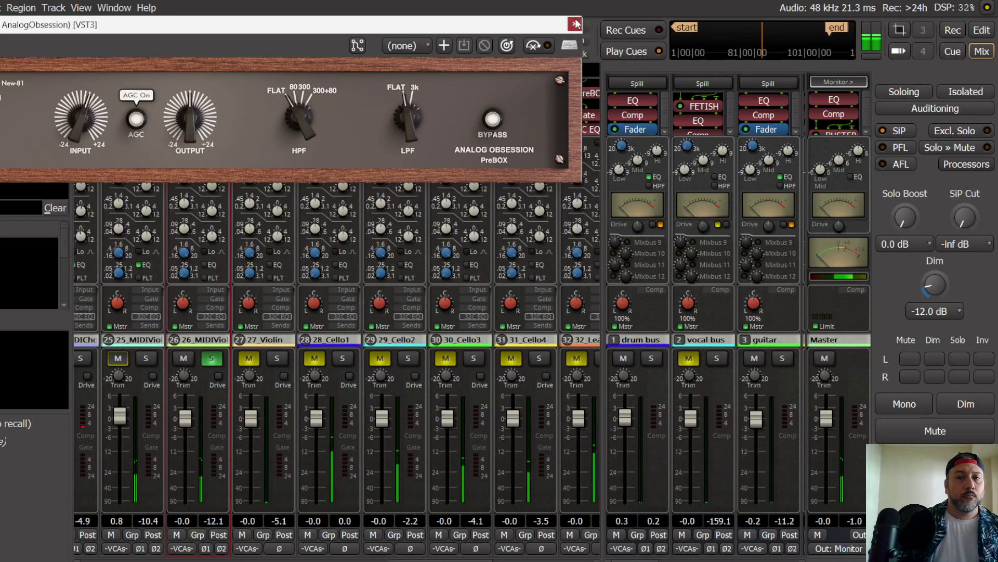
click(575, 24)
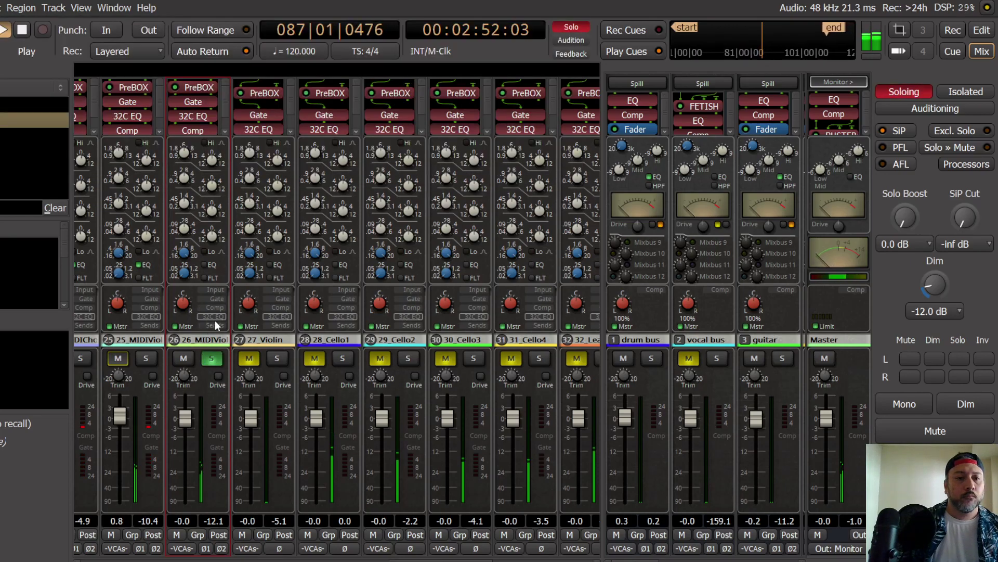
Step: Enable 26_MIDIViolas's gate, compressor and 32C EQ, with the compressor threshold at about -25 dB and an EQ band gain of about 0.4 dB
click(213, 299)
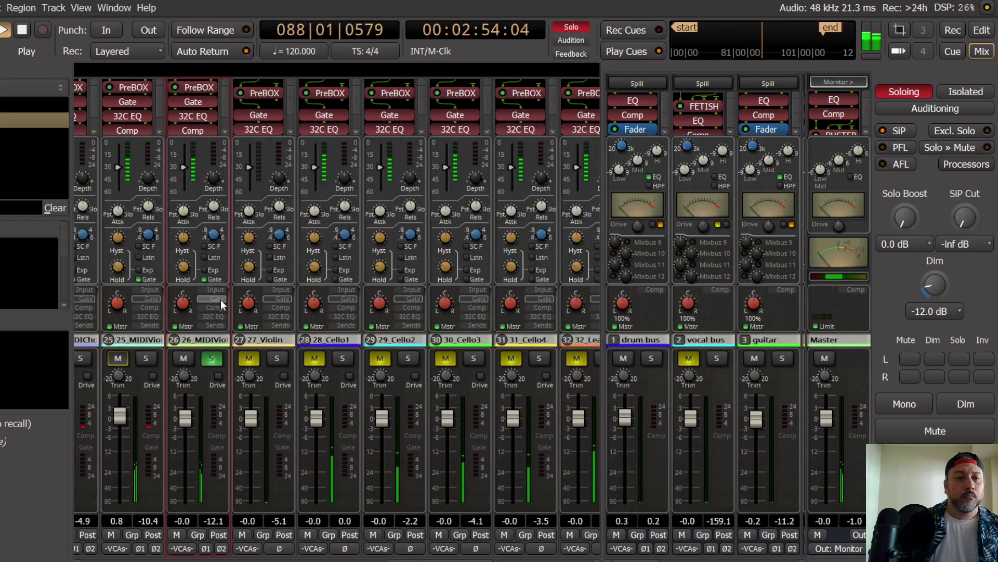
click(219, 308)
drag(191, 164, 216, 167)
click(220, 315)
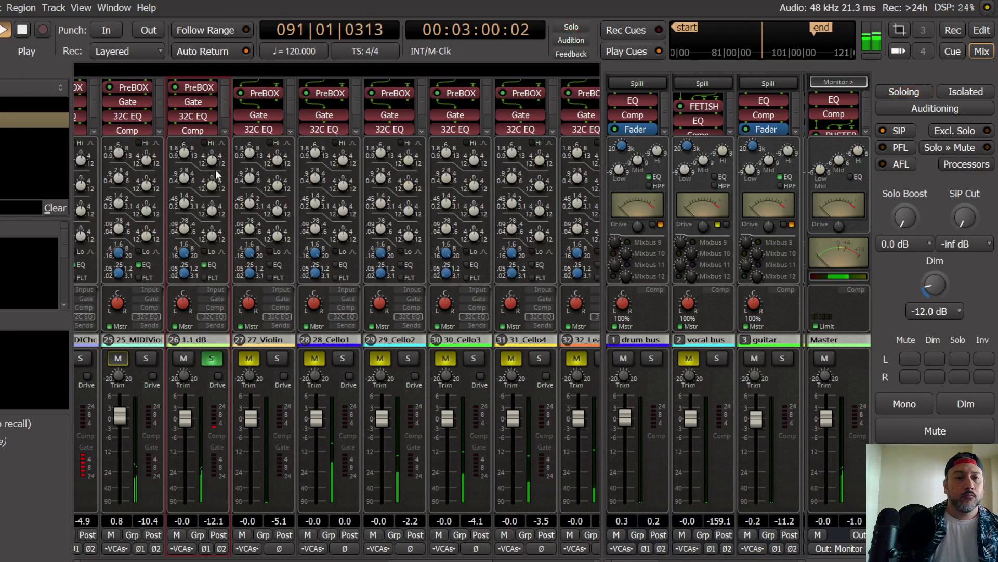
click(217, 325)
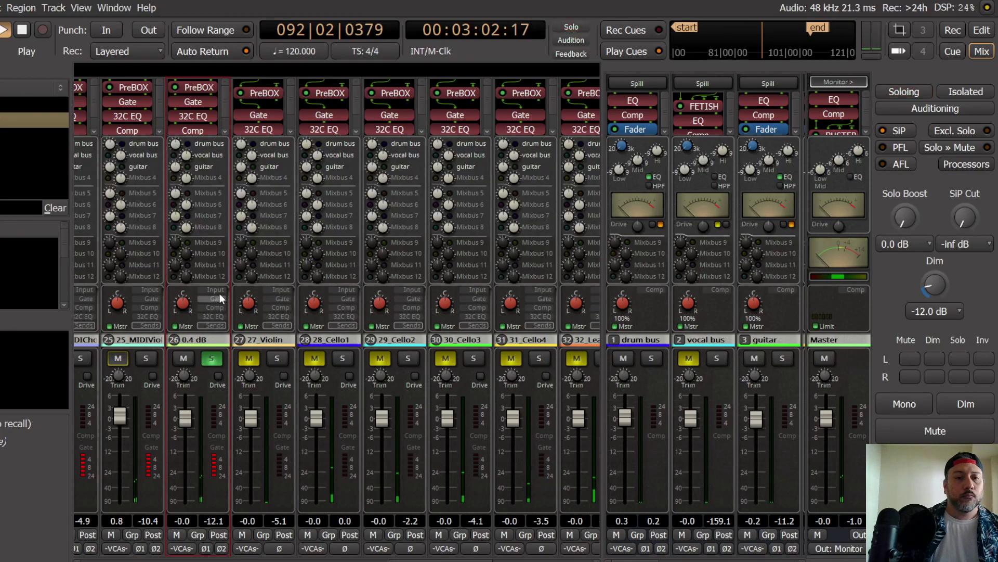
Step: Unsolo 26_MIDIViolas, set its fader to about 0.5 dB in dimmed mono, and restore normal monitoring
click(211, 358)
click(904, 405)
click(966, 404)
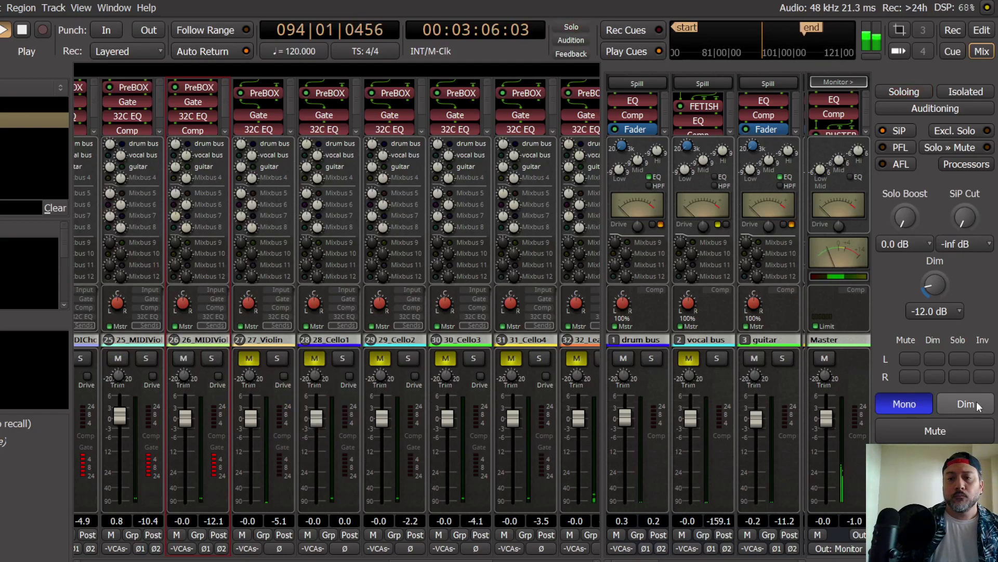
drag(186, 423, 185, 423)
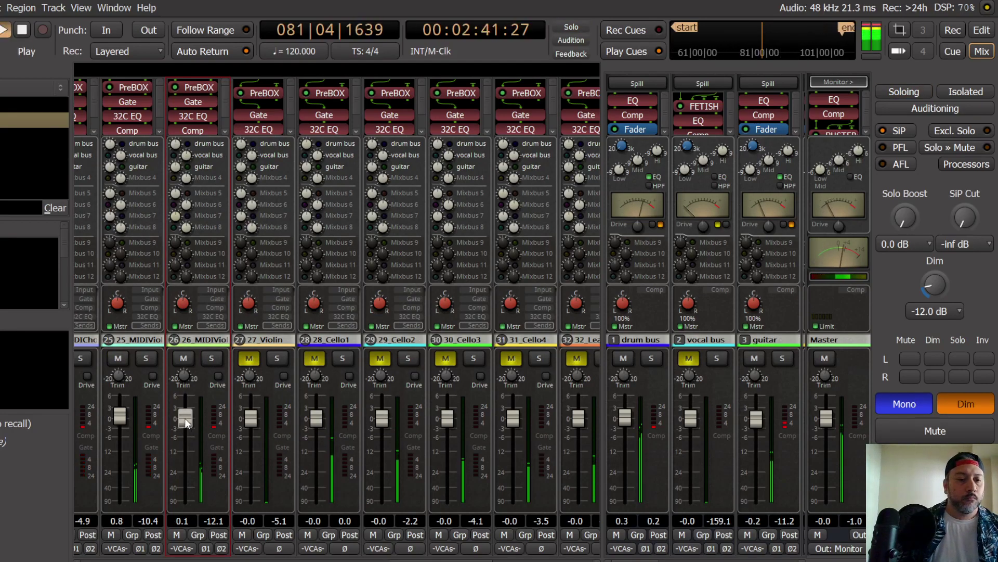
click(213, 360)
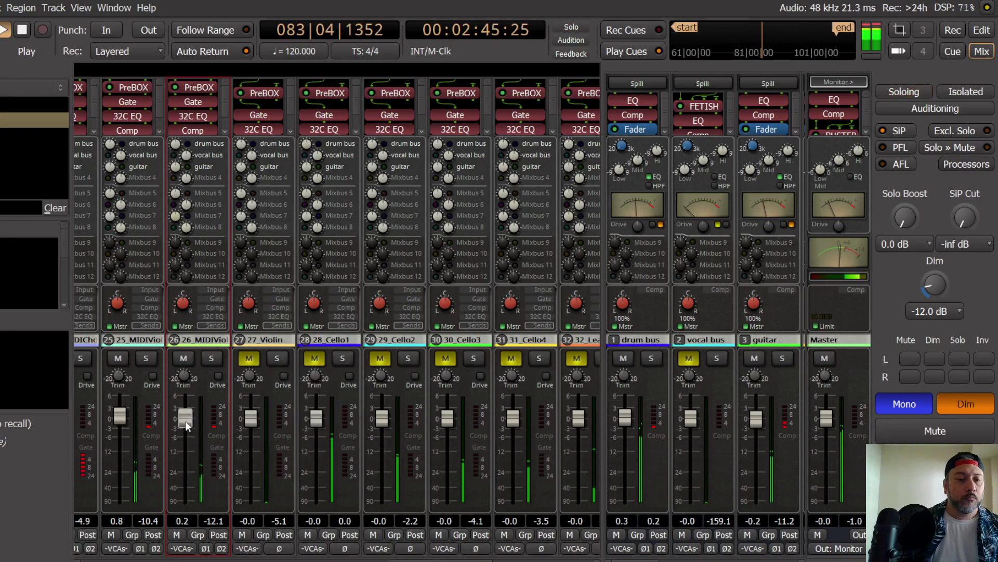
drag(187, 423, 188, 422)
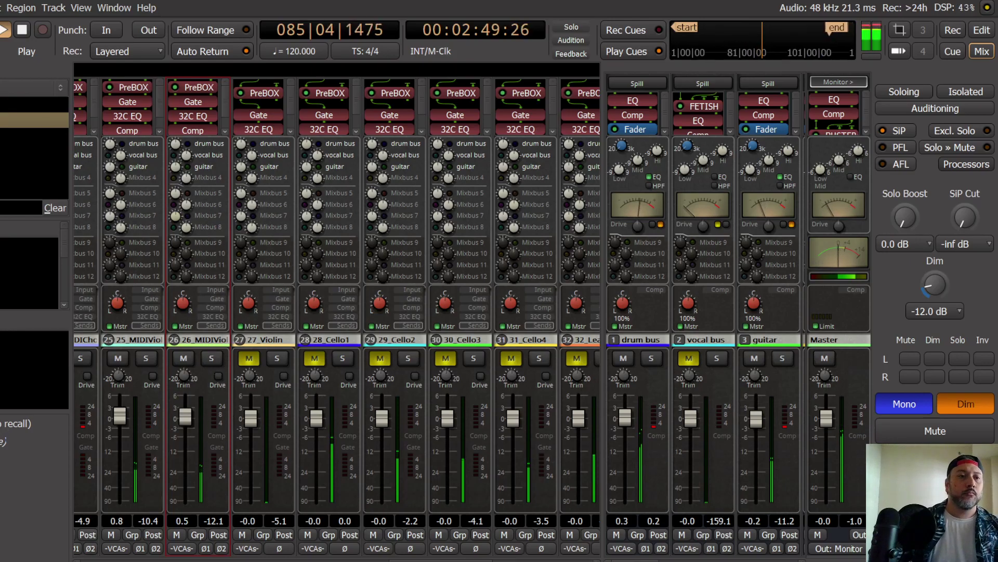
click(1, 7)
click(5, 86)
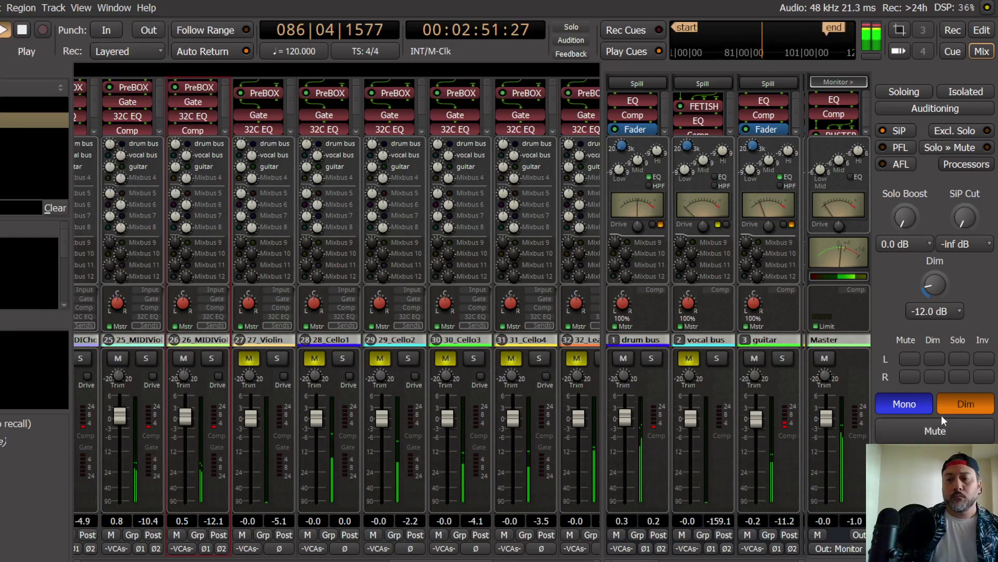
click(962, 399)
click(919, 403)
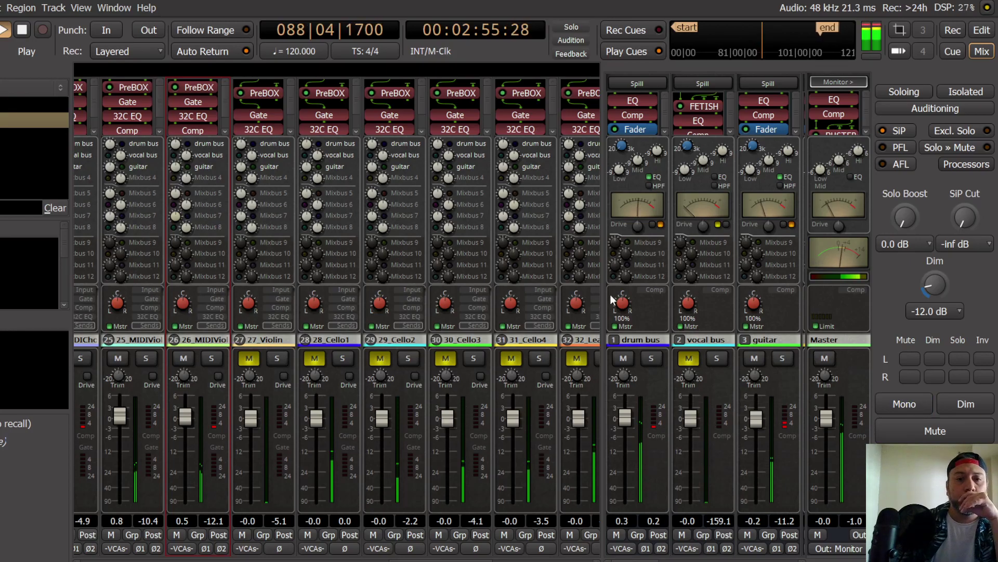
Step: Find the violin region in the editor, start playback at its beginning near bar 44, and return to the 27_Violin mixer strip
key(alt+e)
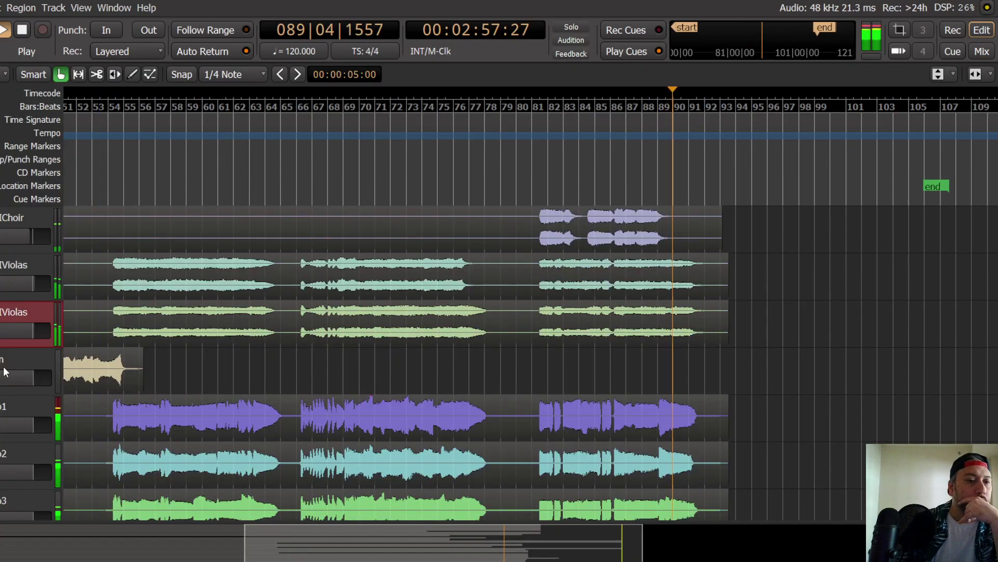
scroll(6, 366, down, 2)
drag(416, 544, 256, 543)
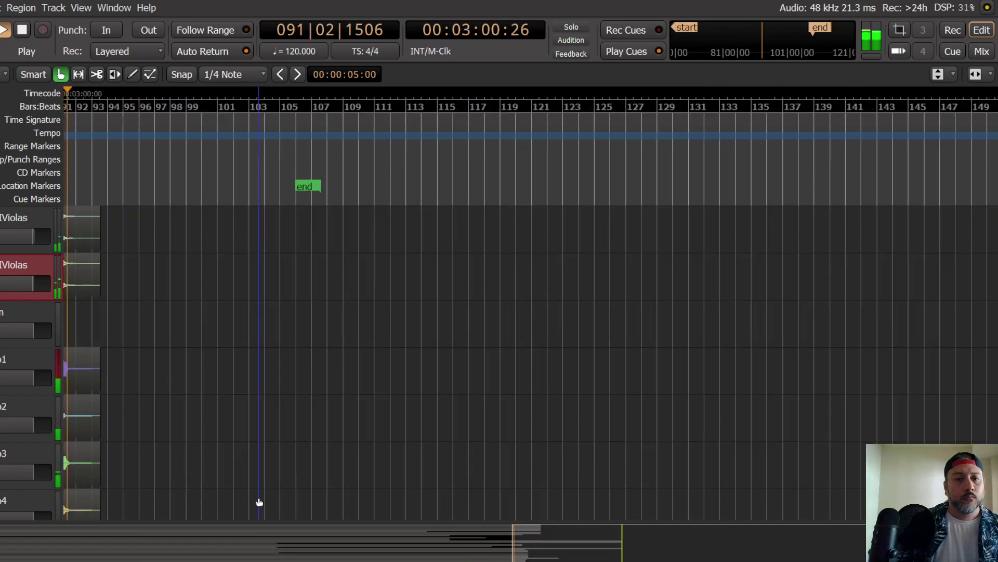
key(space)
drag(512, 543, 279, 537)
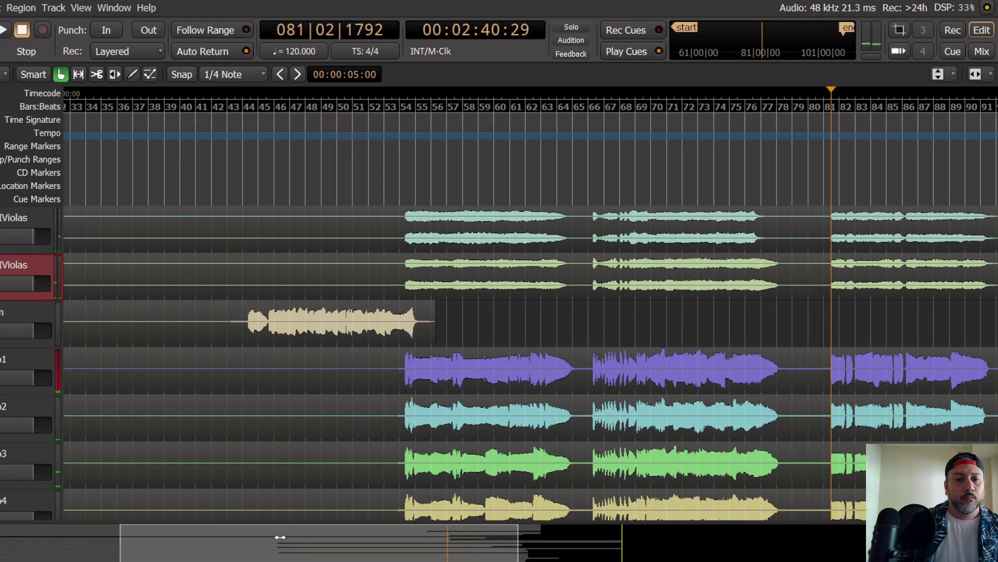
click(246, 154)
key(space)
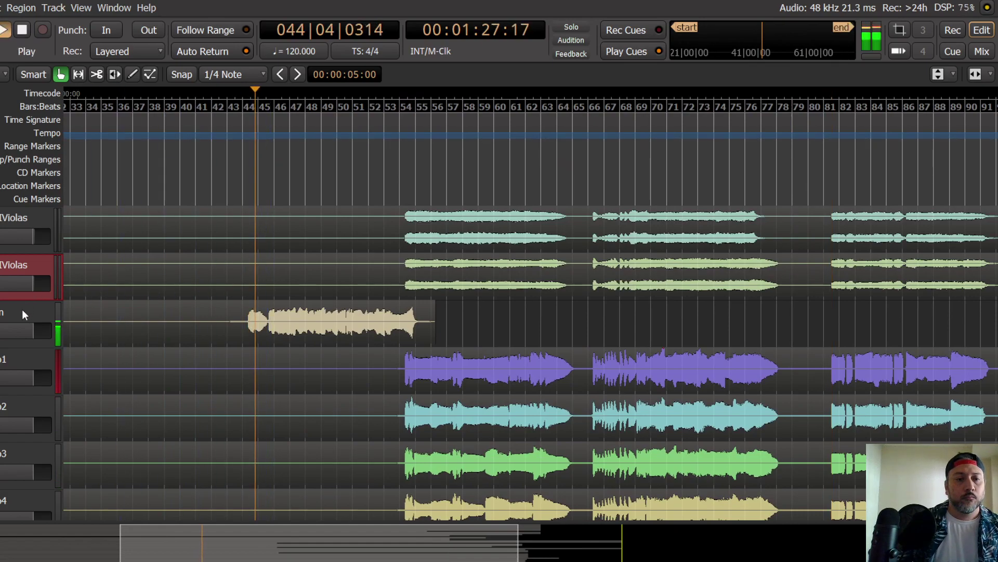
key(alt+m)
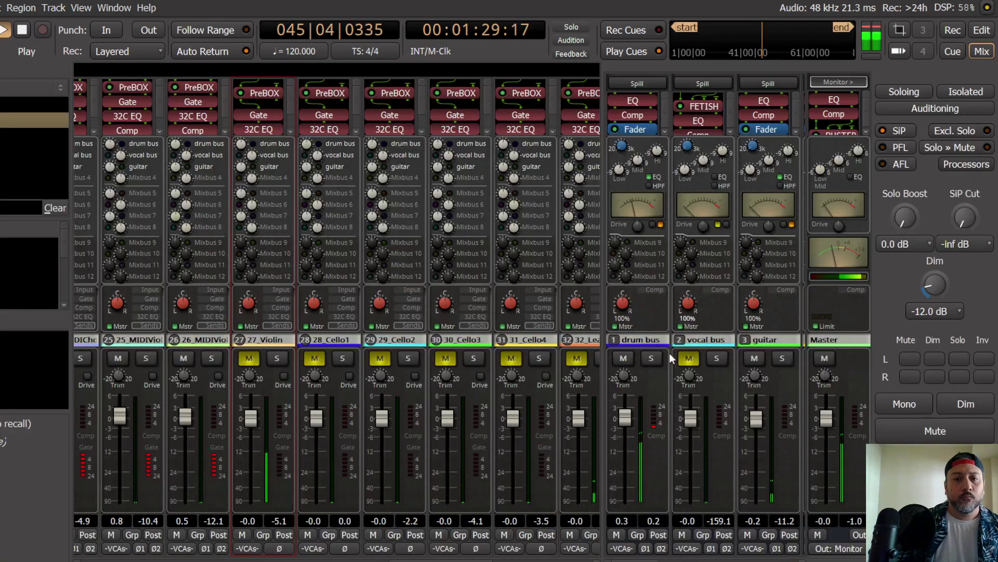
Step: Unmute 27_Violin, lower its fader to about -4.5 dB, and solo the track
click(249, 358)
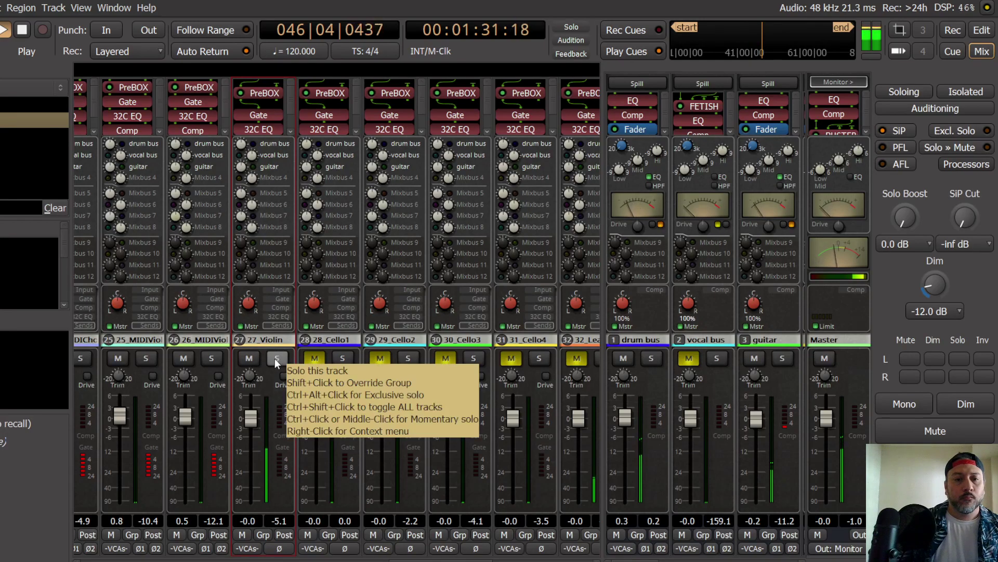
mouse_move(251, 416)
mouse_down()
mouse_move(254, 454)
mouse_move(254, 433)
mouse_up()
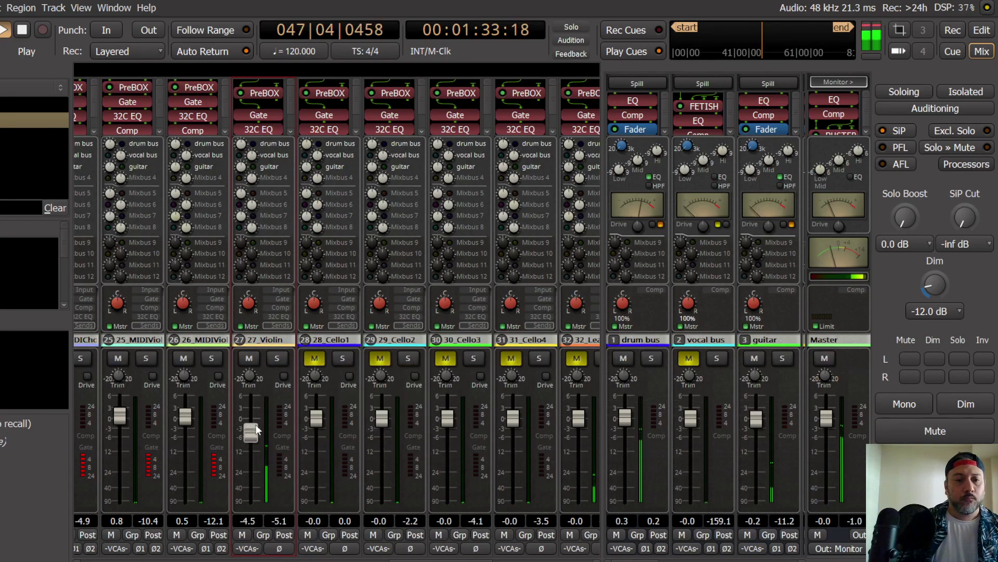
click(276, 358)
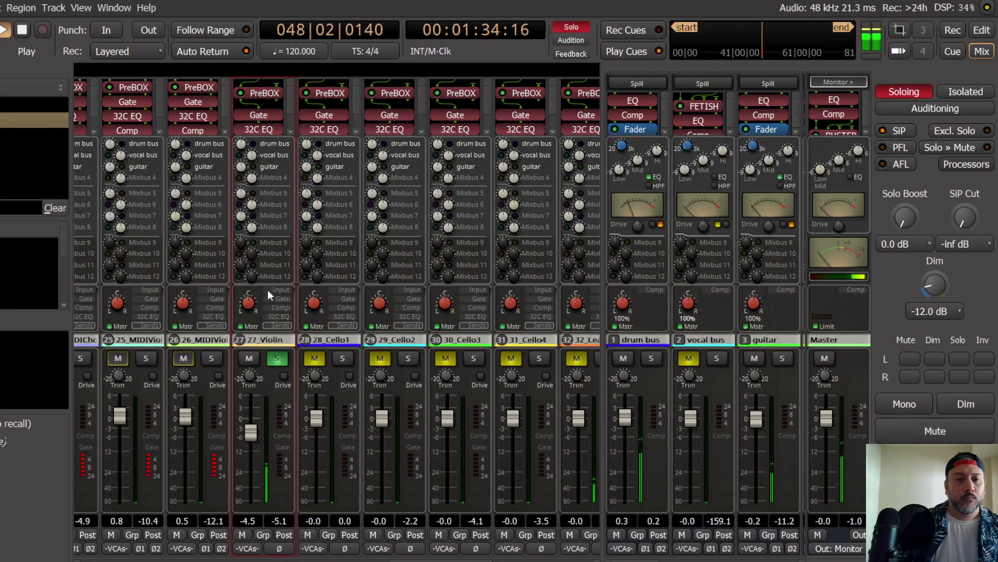
Step: Check the pin configuration of 27_Violin's PreBOX plugin
right_click(261, 90)
click(309, 175)
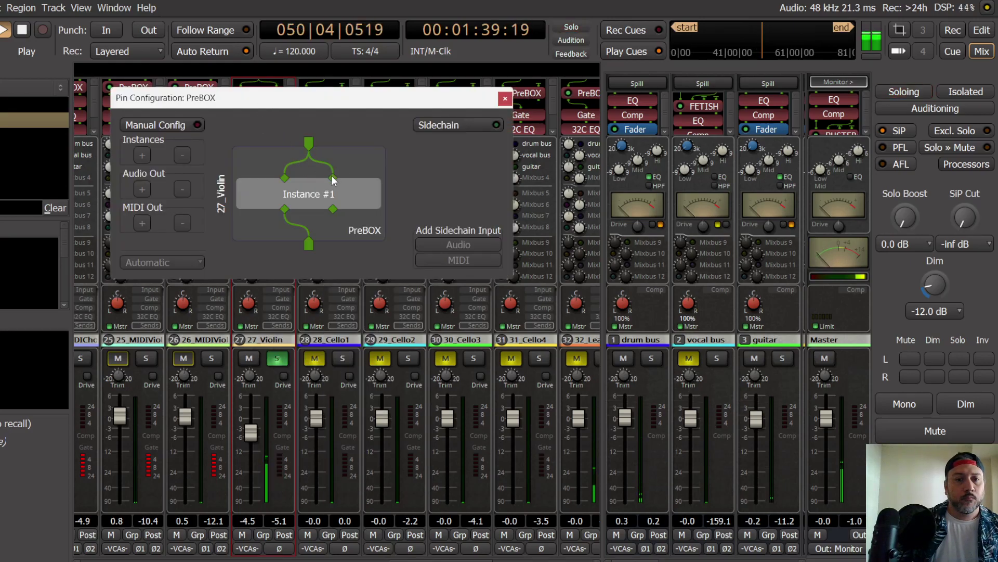
click(505, 99)
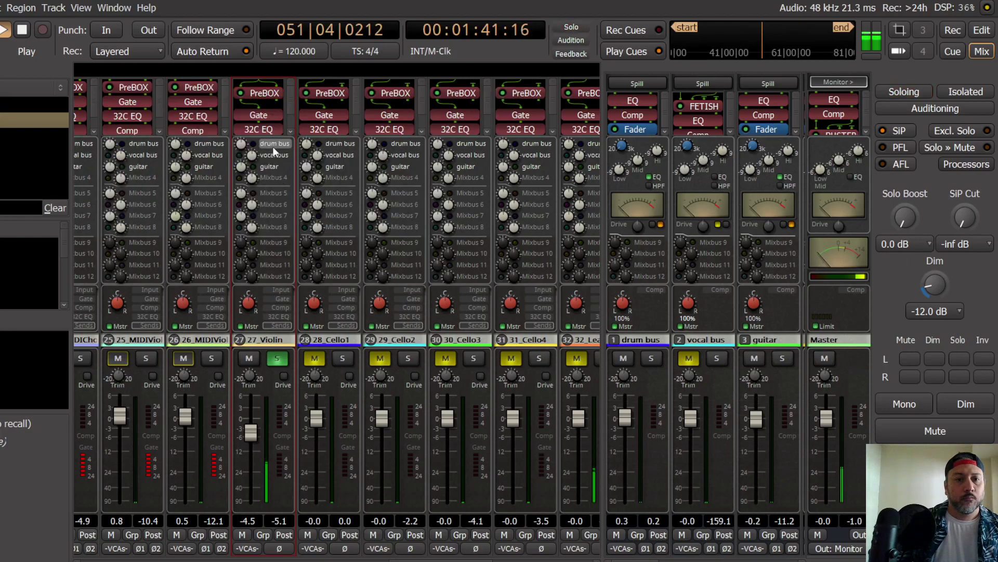
Step: Set 27_Violin's PreBOX to model New-81 with the input raised to about 6 dB and AGC on
double_click(271, 94)
drag(7, 119, 9, 114)
click(170, 122)
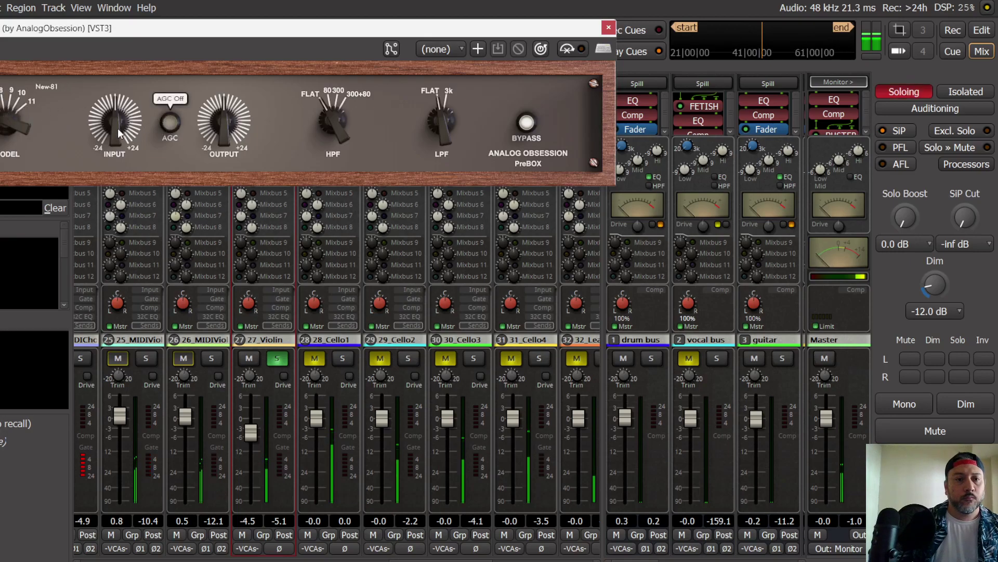
drag(118, 127, 118, 124)
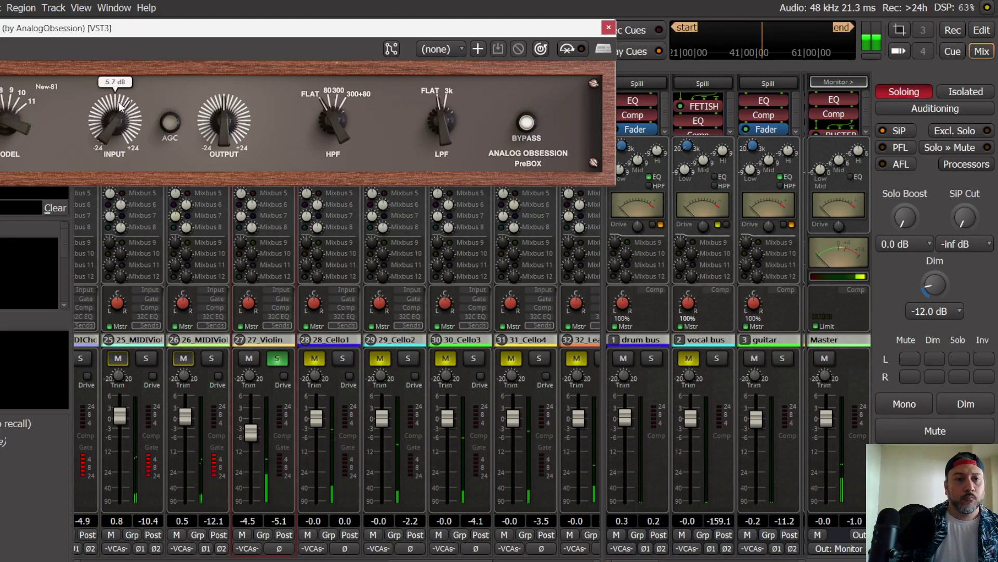
drag(119, 101, 120, 100)
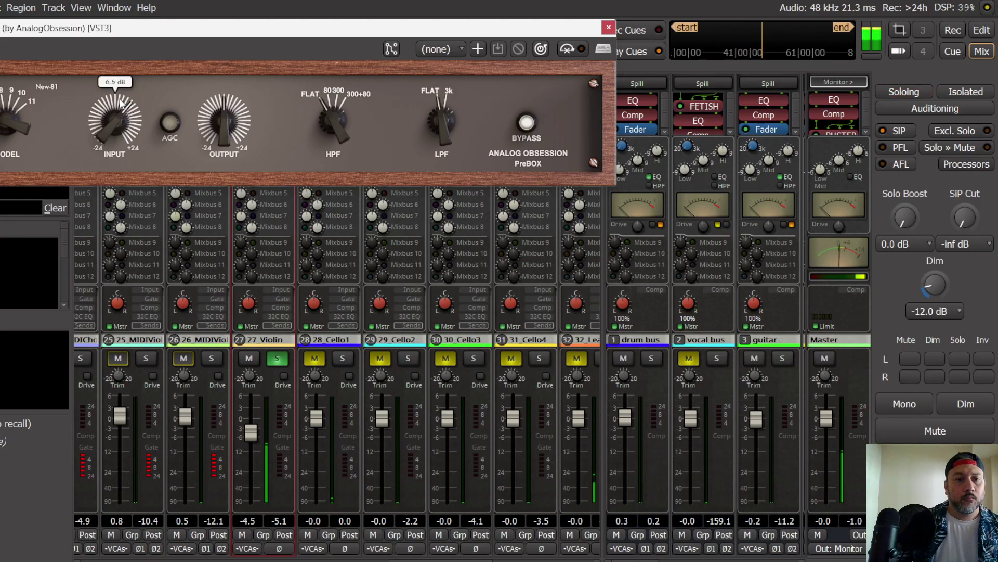
drag(117, 121, 116, 132)
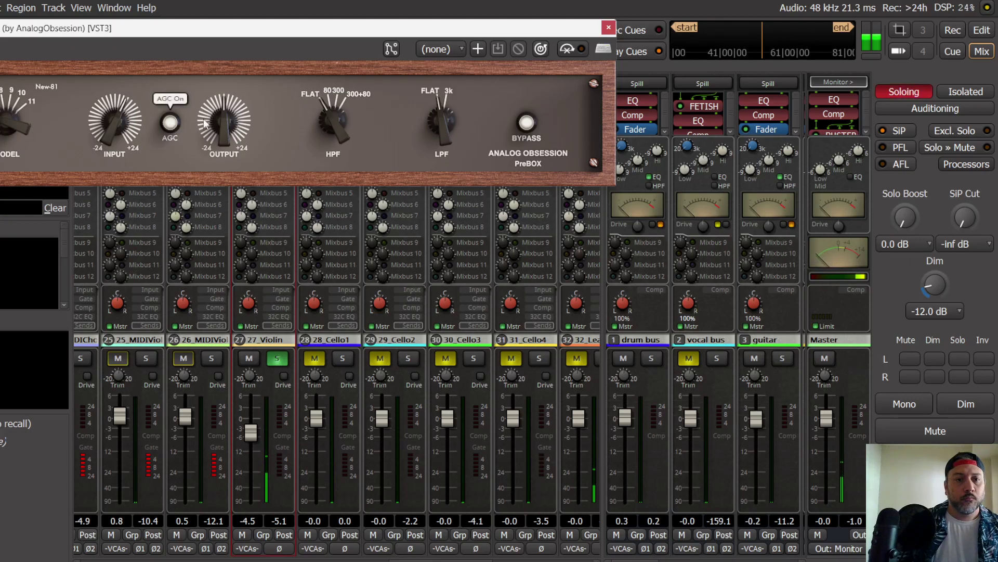
click(608, 28)
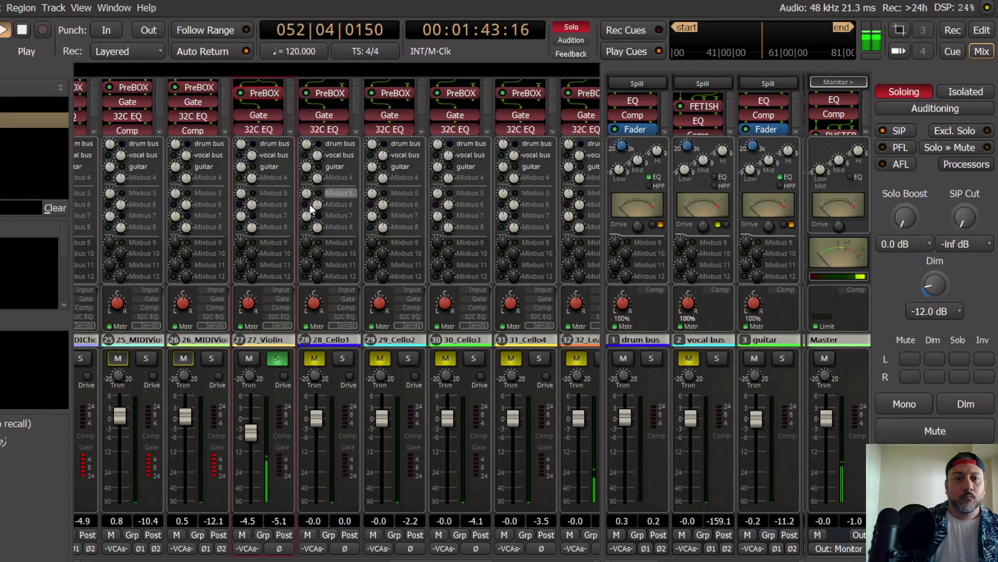
Step: Enable 27_Violin's gate, compressor and 32C EQ, with the compressor threshold at about -16 dB
click(276, 298)
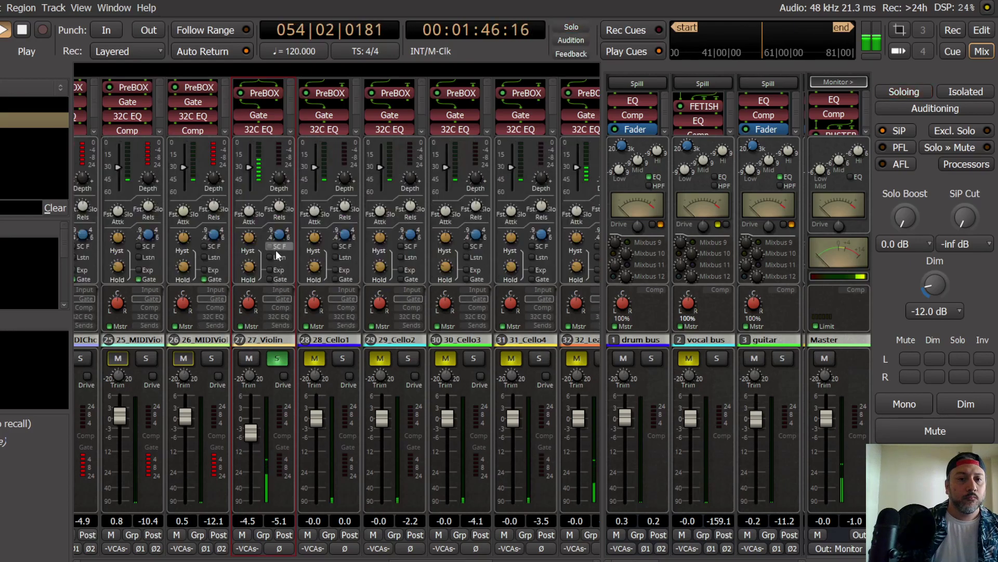
click(282, 307)
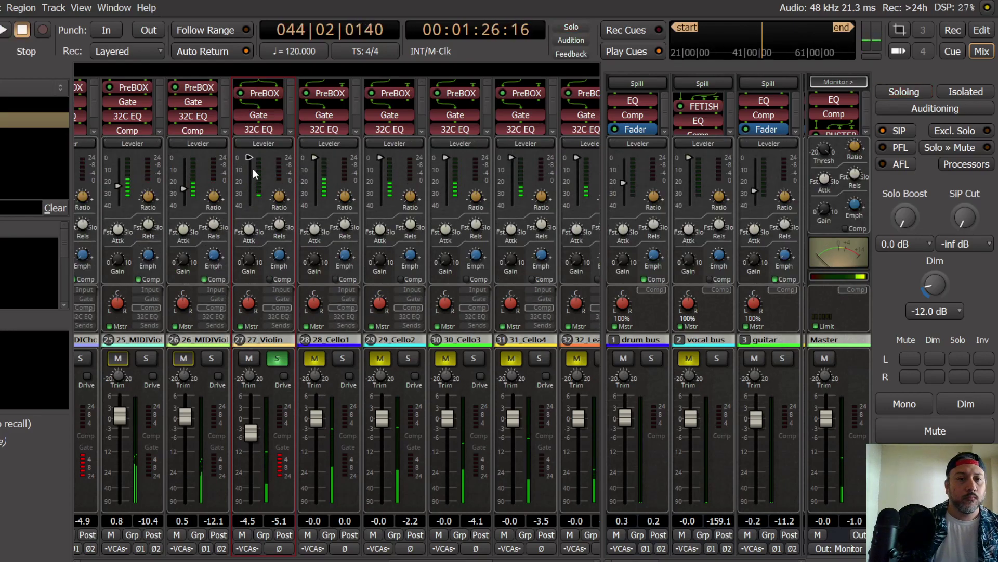
drag(253, 168, 249, 183)
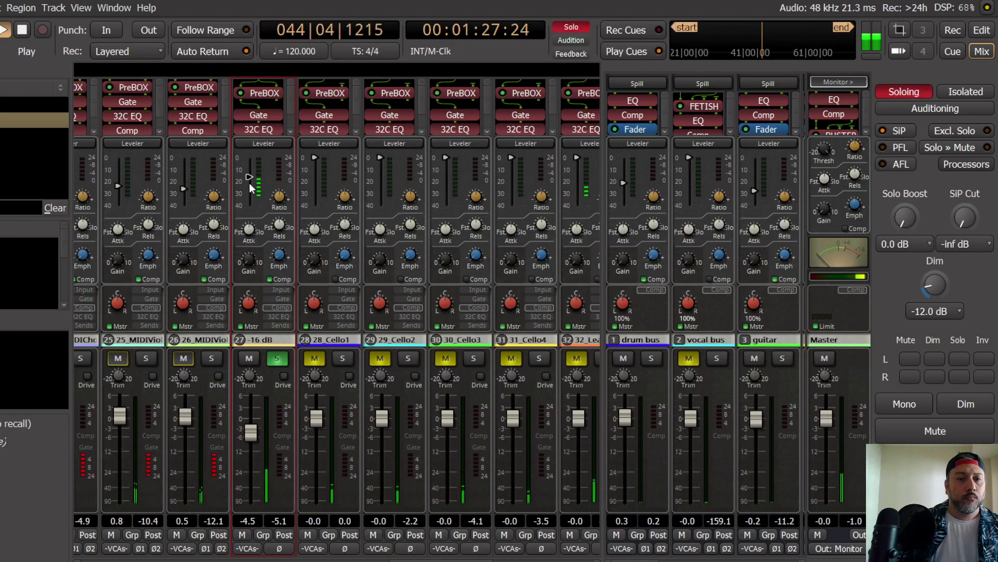
click(274, 316)
mouse_move(277, 186)
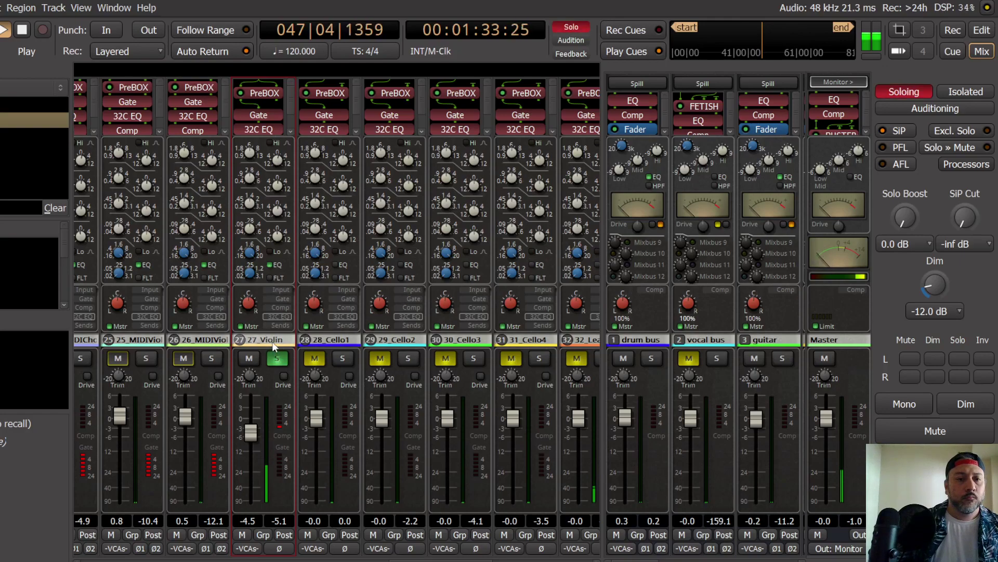
Step: Unsolo 27_Violin, lower its fader to about -7.2 dB while monitoring in dimmed mono, restore normal monitoring and save the session
click(278, 357)
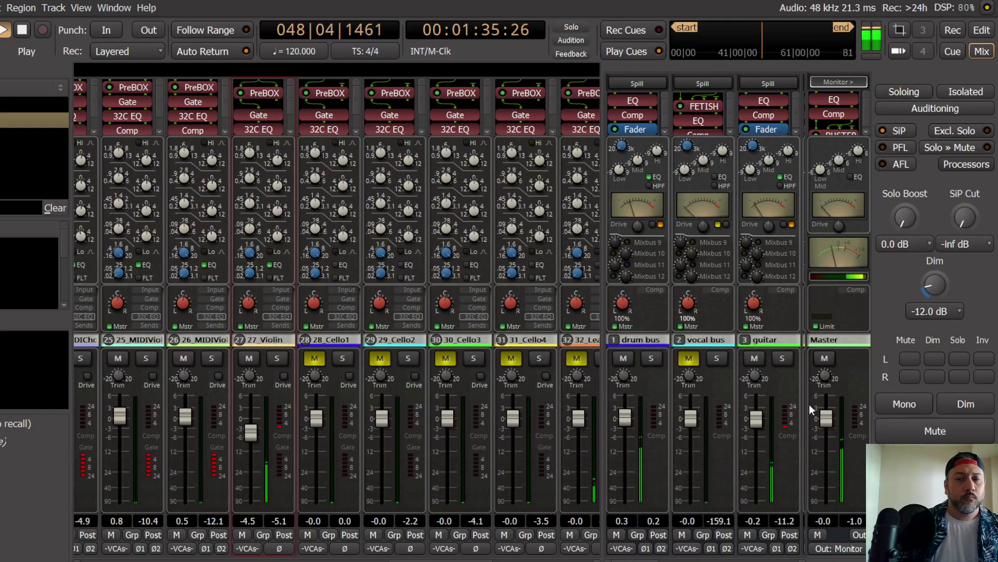
click(893, 403)
click(966, 403)
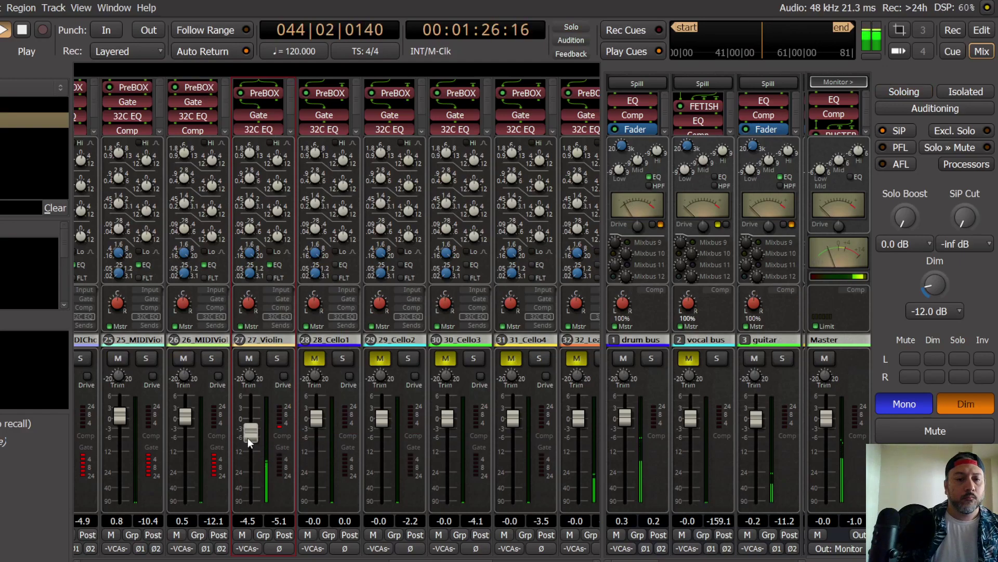
drag(258, 454, 249, 442)
drag(249, 443, 249, 441)
click(904, 404)
key(alt+s)
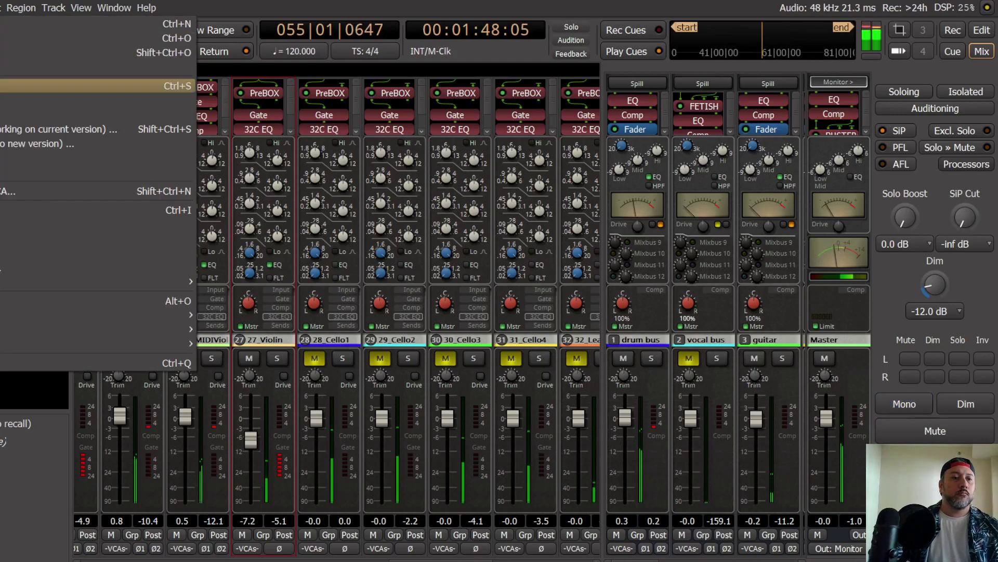
key(Escape)
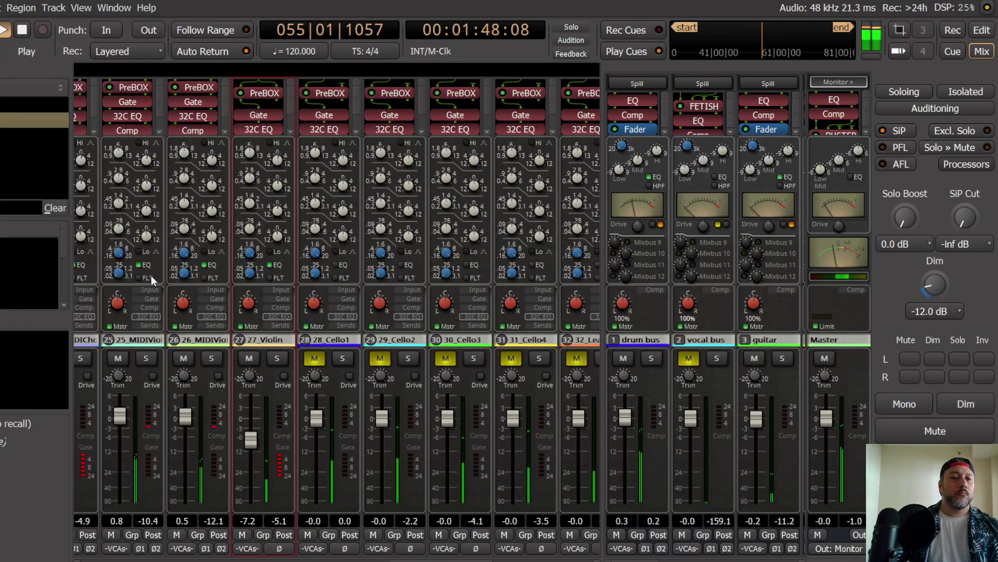
Step: Examine the cello tracks' regions in the editor during playback, then stop and return to the mixer
click(336, 394)
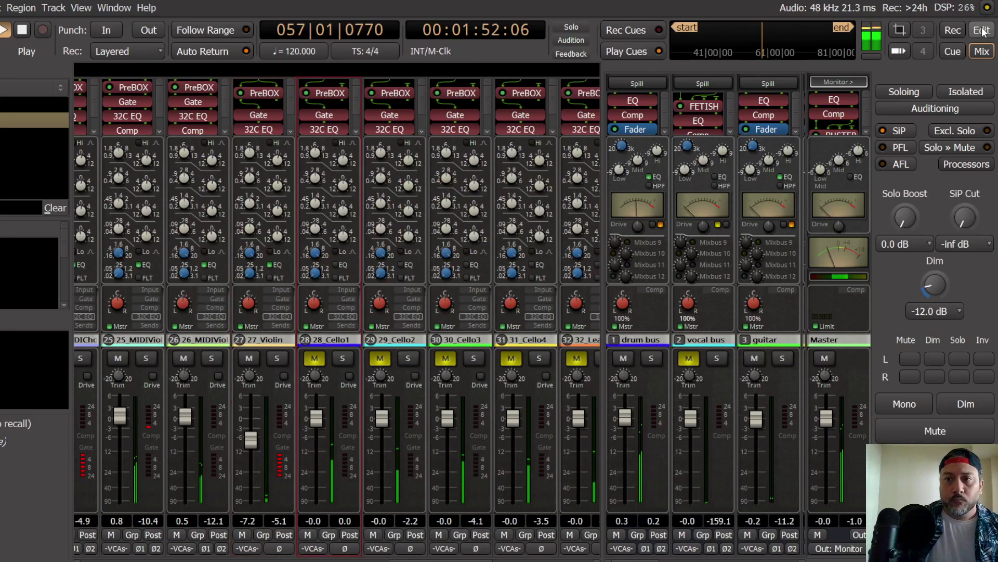
key(alt+e)
scroll(21, 369, down, 3)
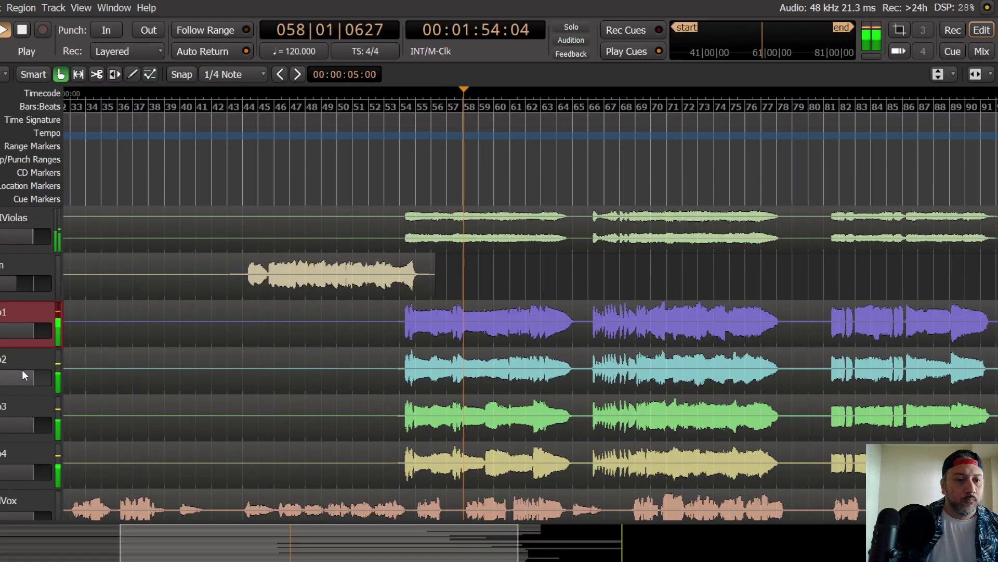
scroll(24, 364, up, 1)
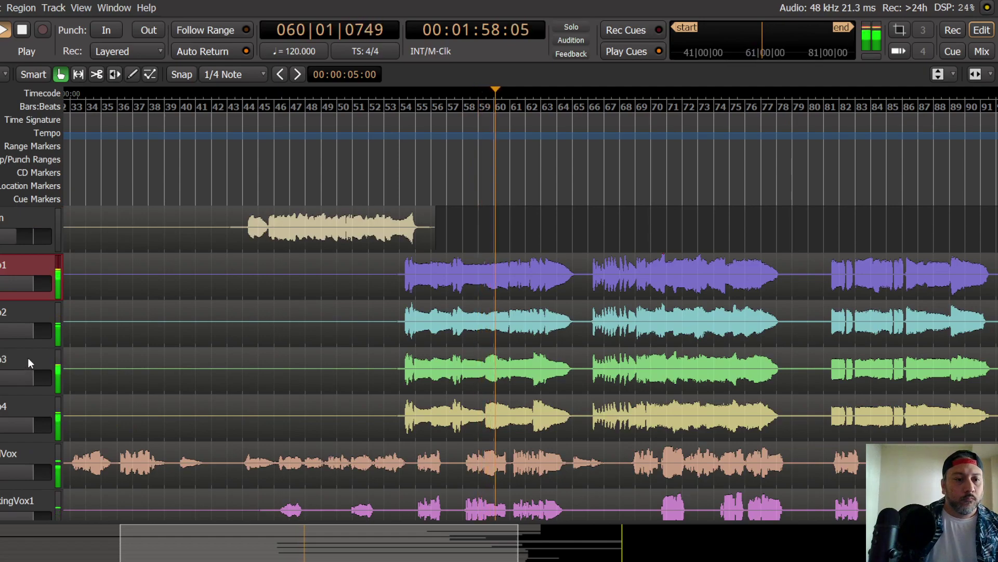
key(space)
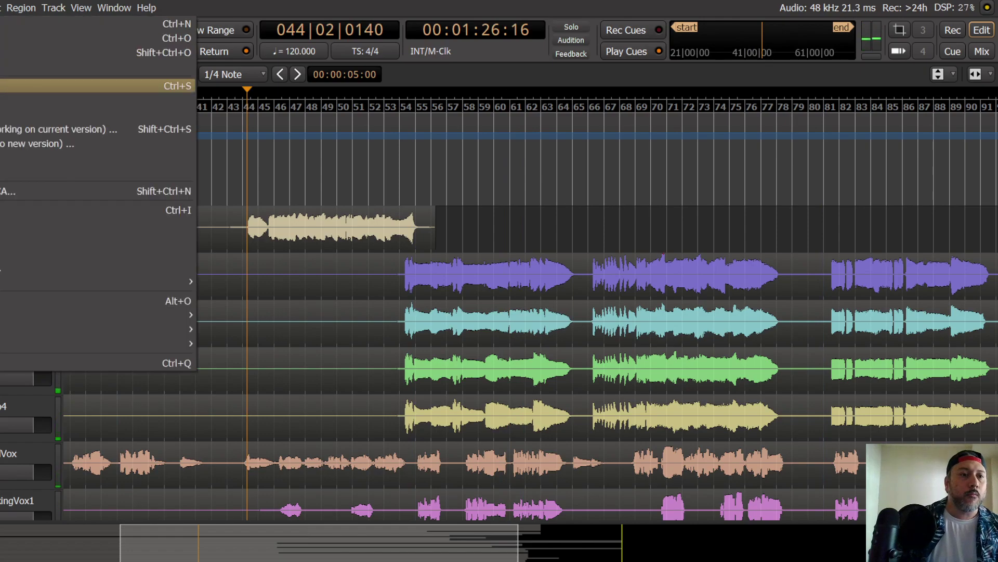
click(982, 52)
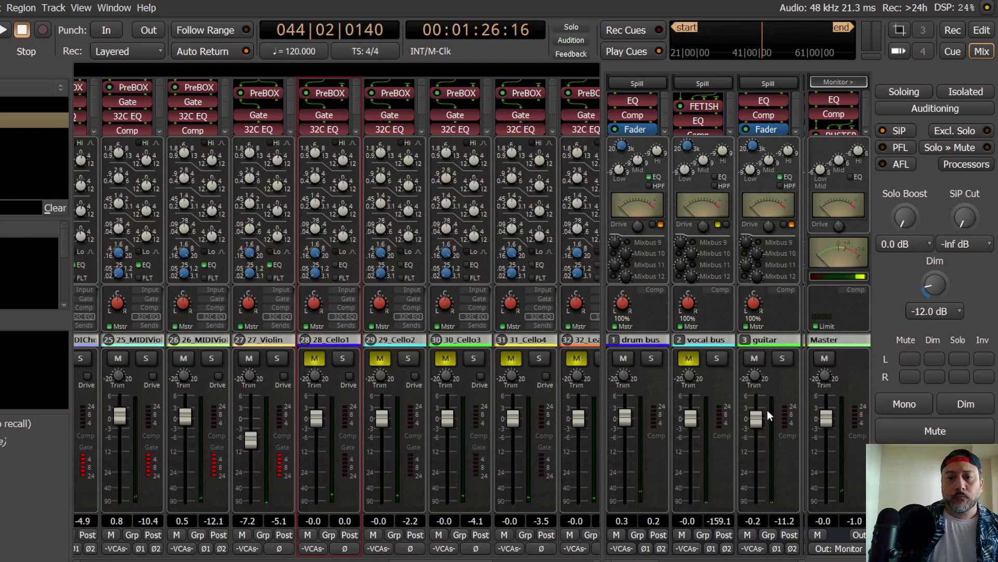
Step: Rename the Mixbus 4 bus as cello and unmute it
scroll(705, 312, right, 3)
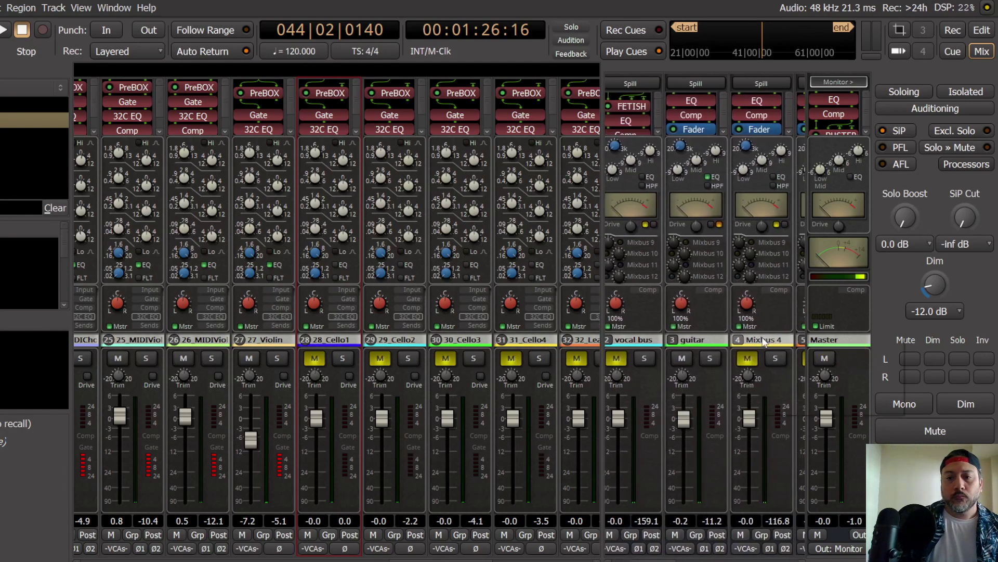
click(763, 341)
click(799, 348)
text(cello)
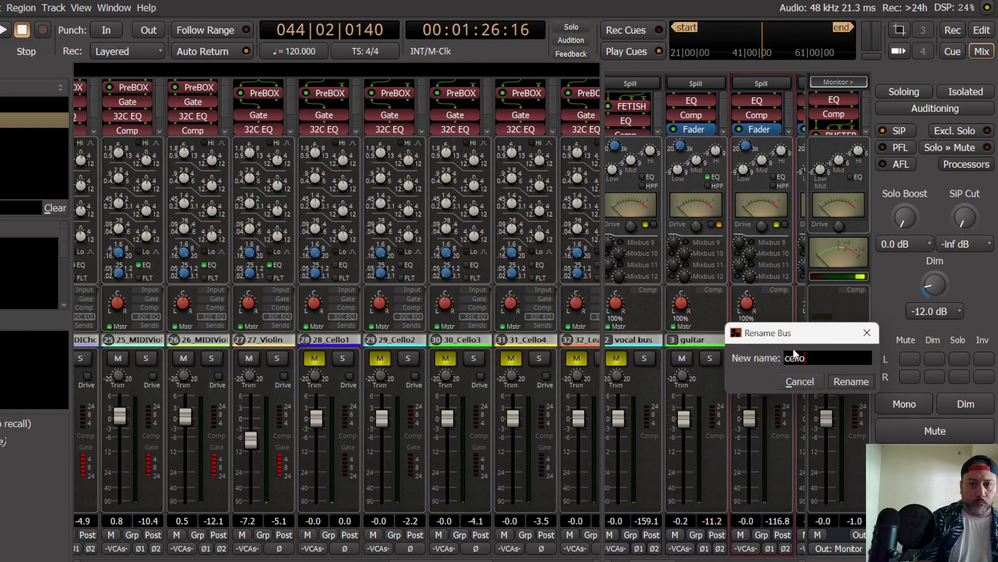
key(Return)
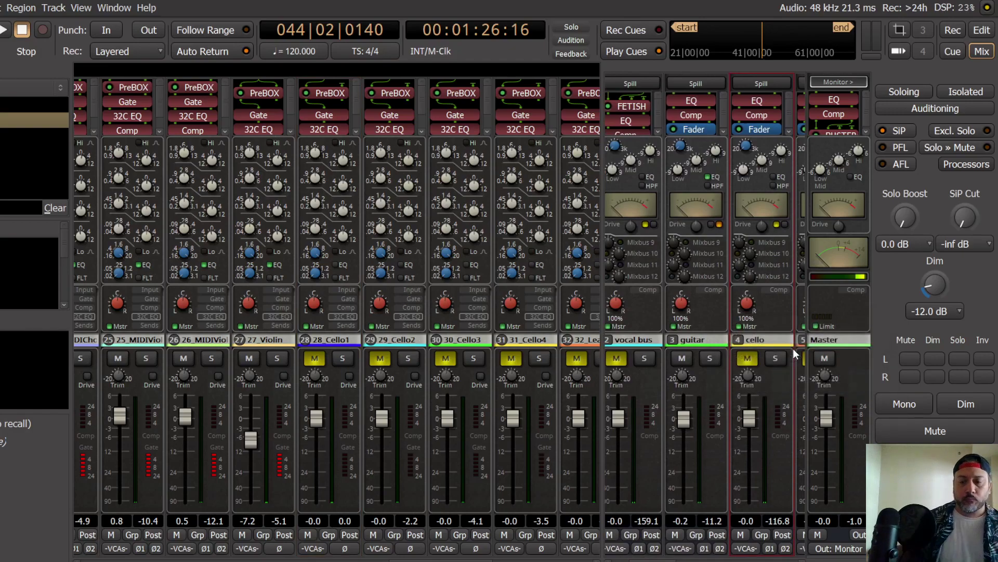
click(747, 358)
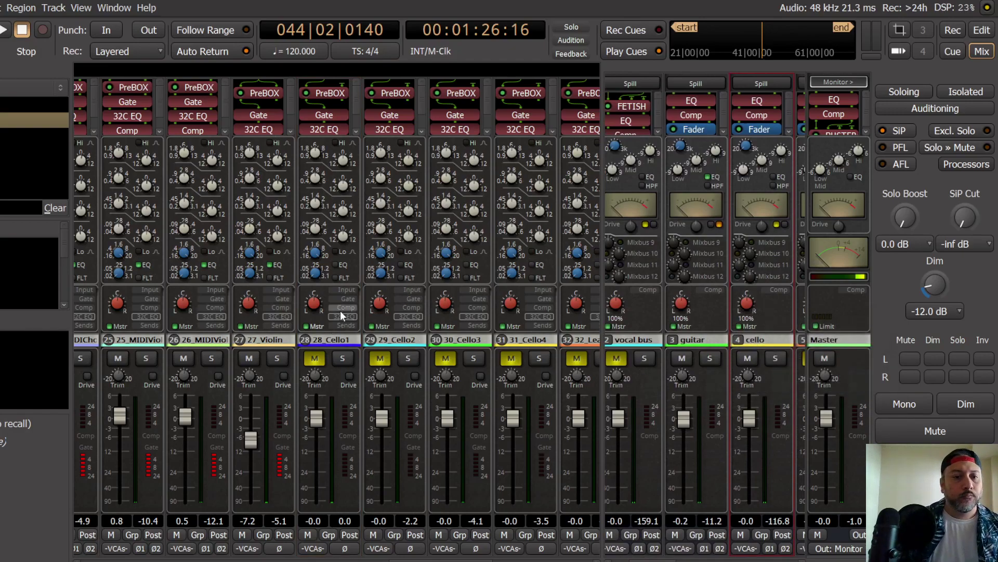
Step: Play from bar 54 where the cello regions begin, with 28_Cello1 unmuted and soloed
key(space)
click(314, 358)
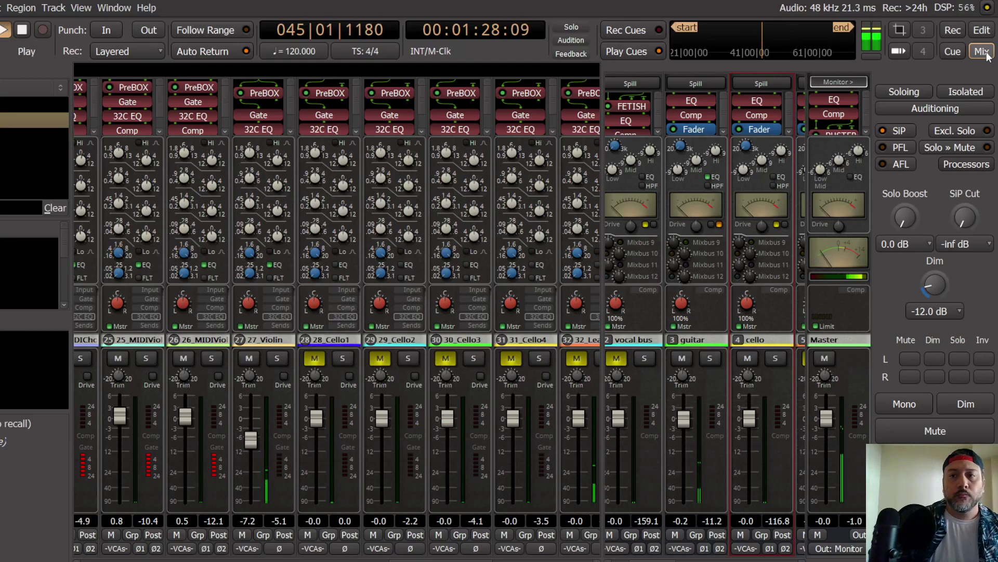
click(982, 30)
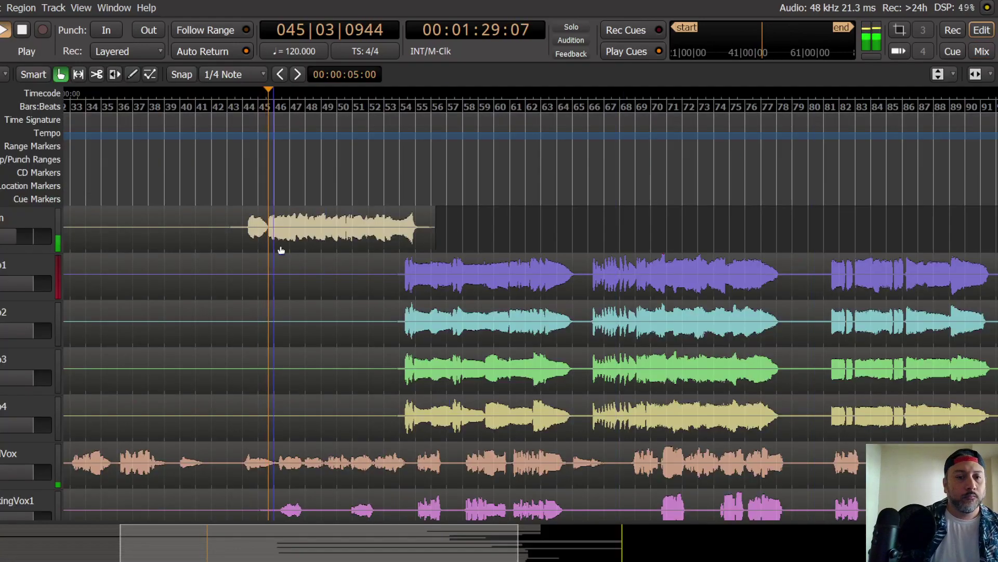
click(407, 130)
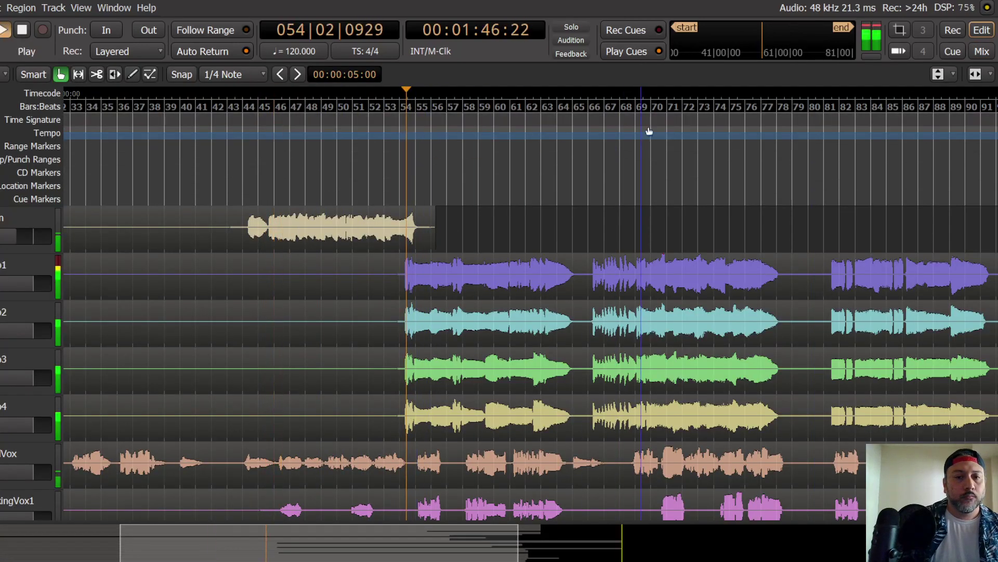
click(981, 51)
click(314, 358)
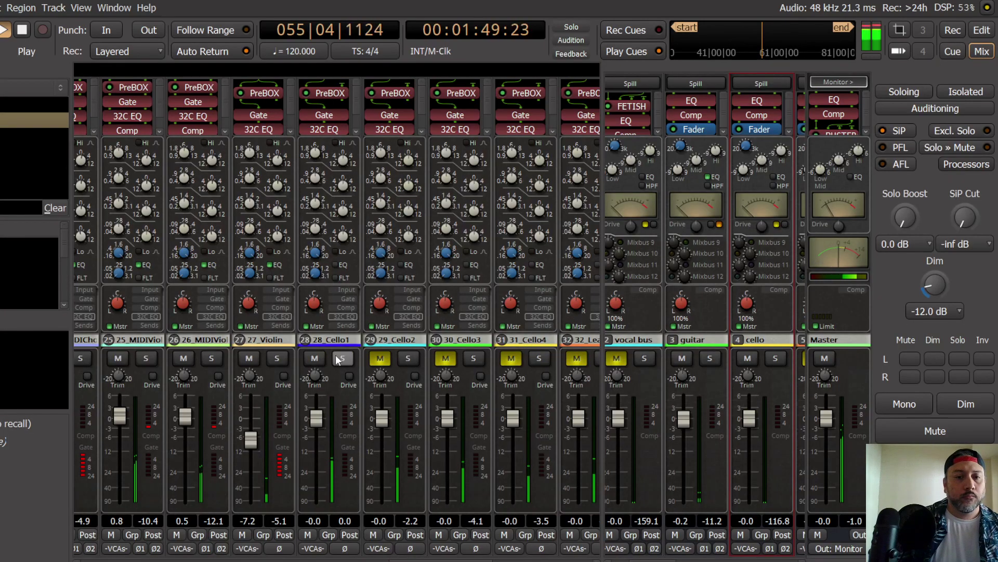
click(342, 358)
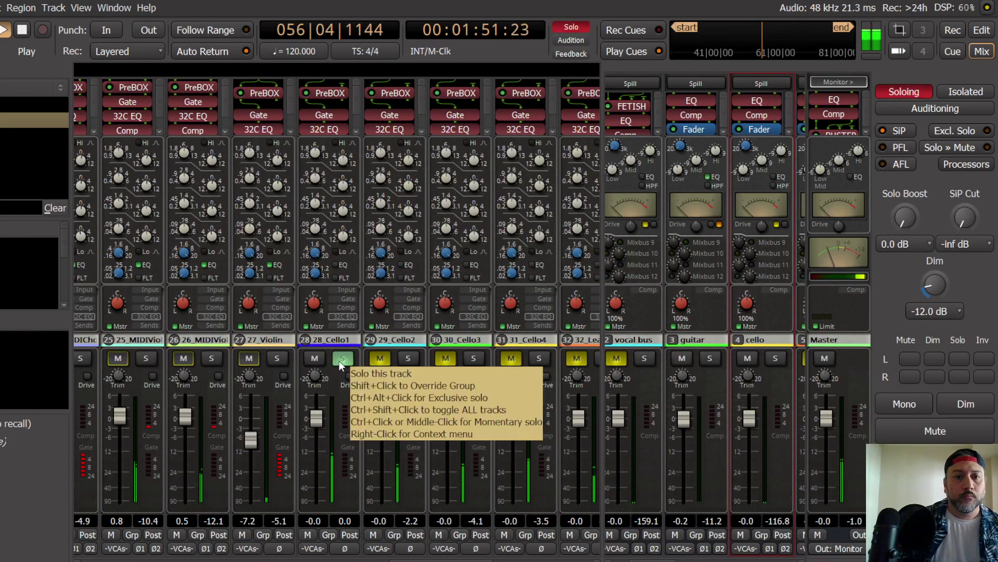
Step: Connect 28_Cello1's input to the second input pin of its PreBOX plugin as well
right_click(332, 94)
click(384, 177)
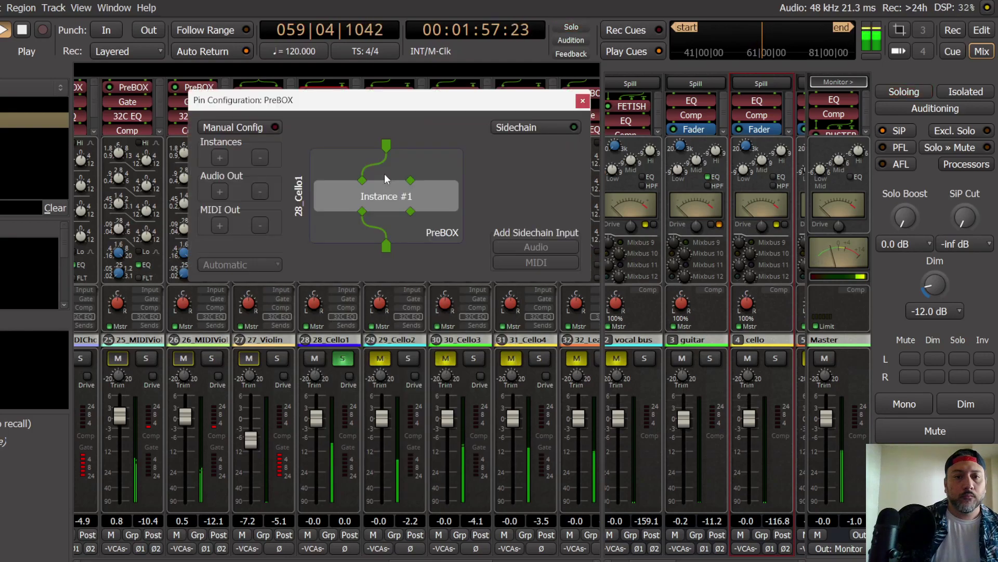
drag(387, 151, 411, 179)
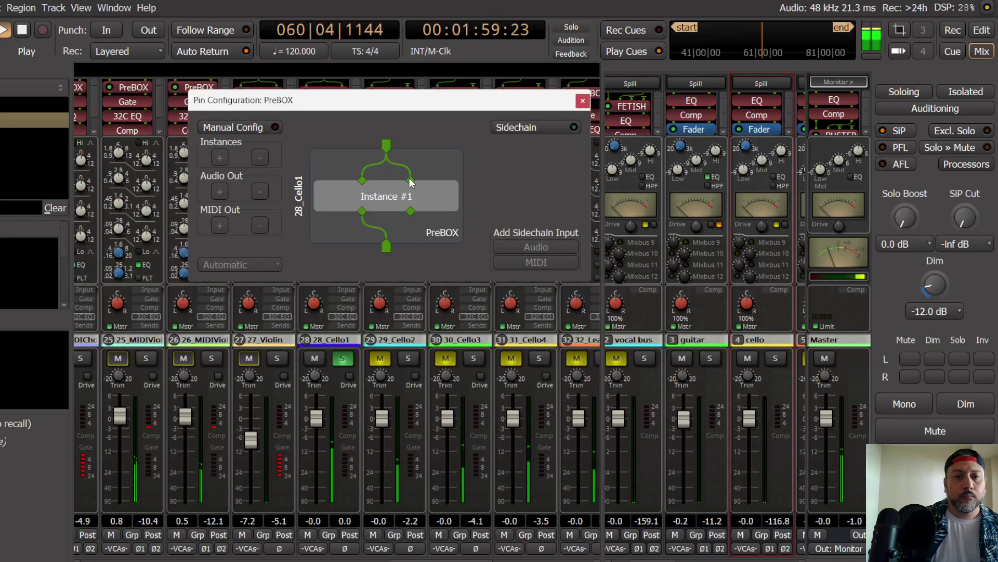
click(583, 101)
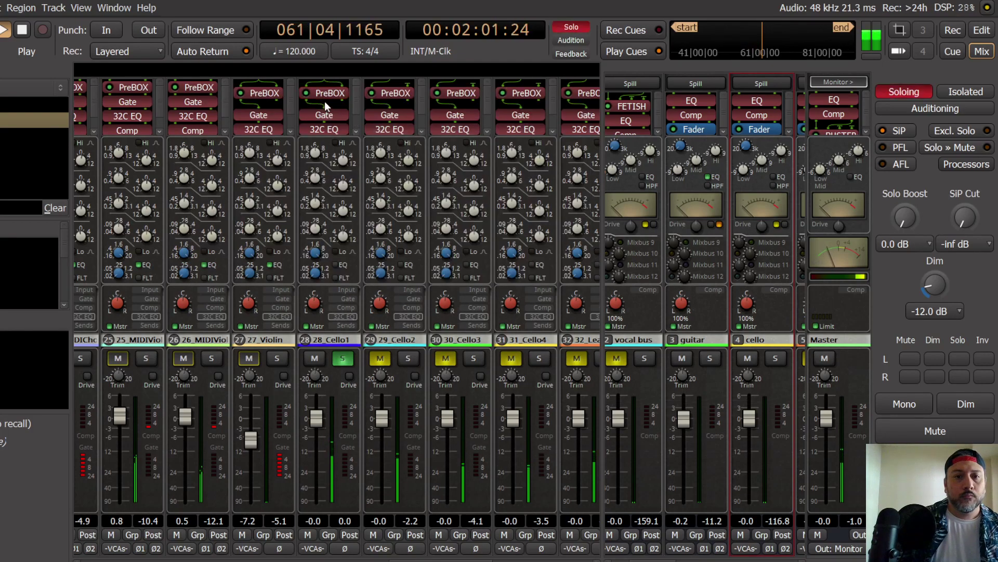
Step: Set 28_Cello1's PreBOX to model New-81 with the input raised slightly and AGC on
key(space)
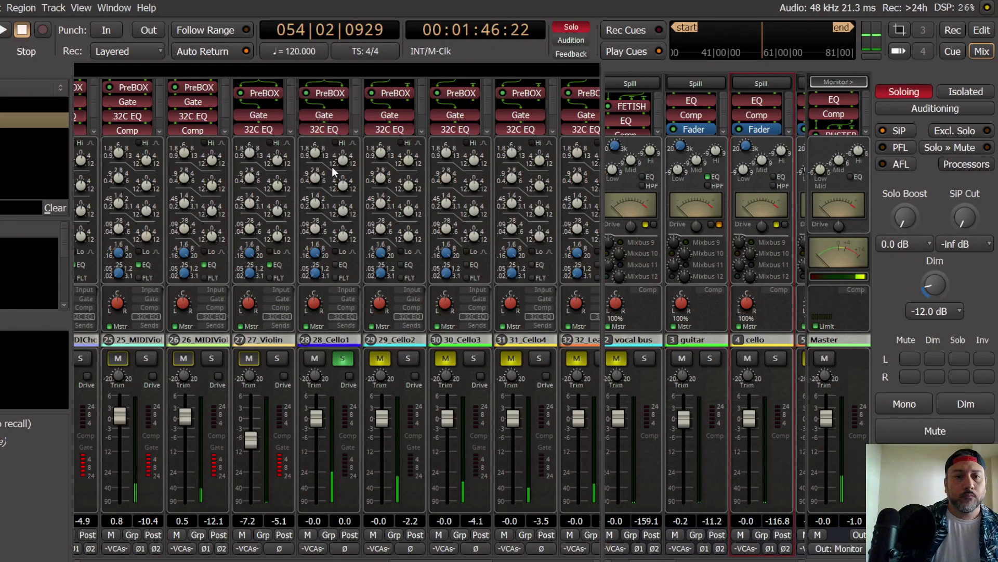
click(328, 95)
key(space)
double_click(329, 95)
scroll(64, 127, up, 1)
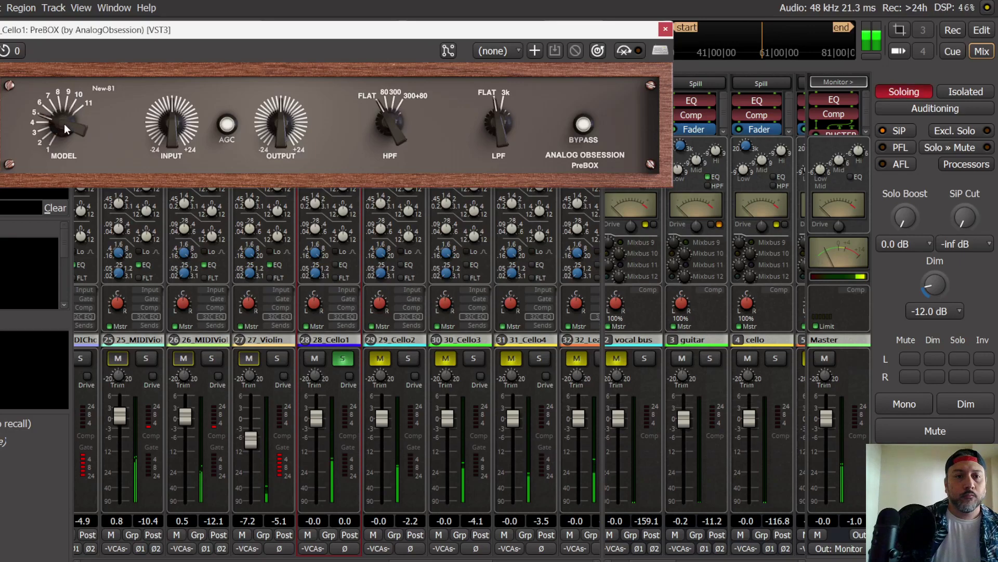
scroll(177, 136, up, 1)
drag(177, 136, 181, 156)
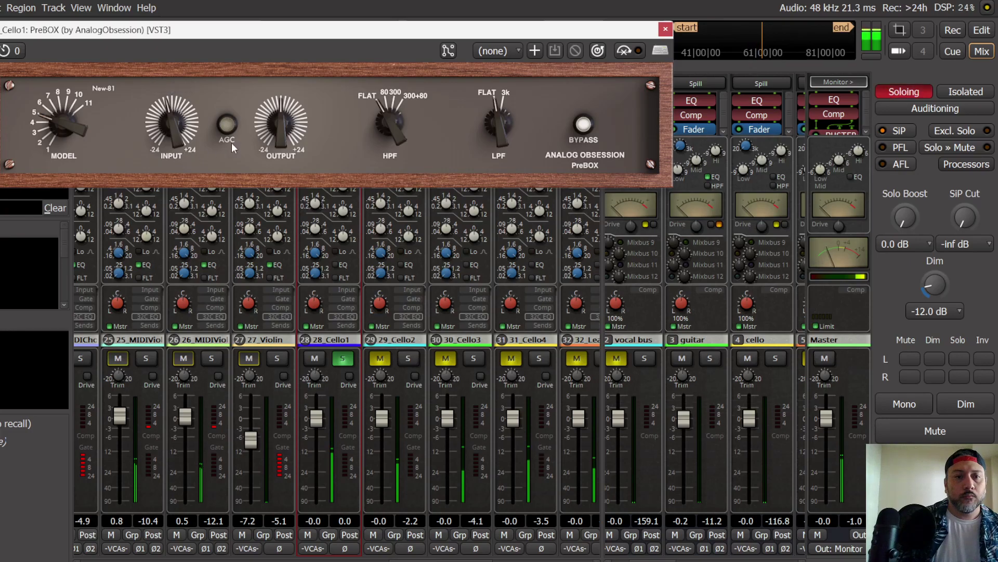
click(666, 29)
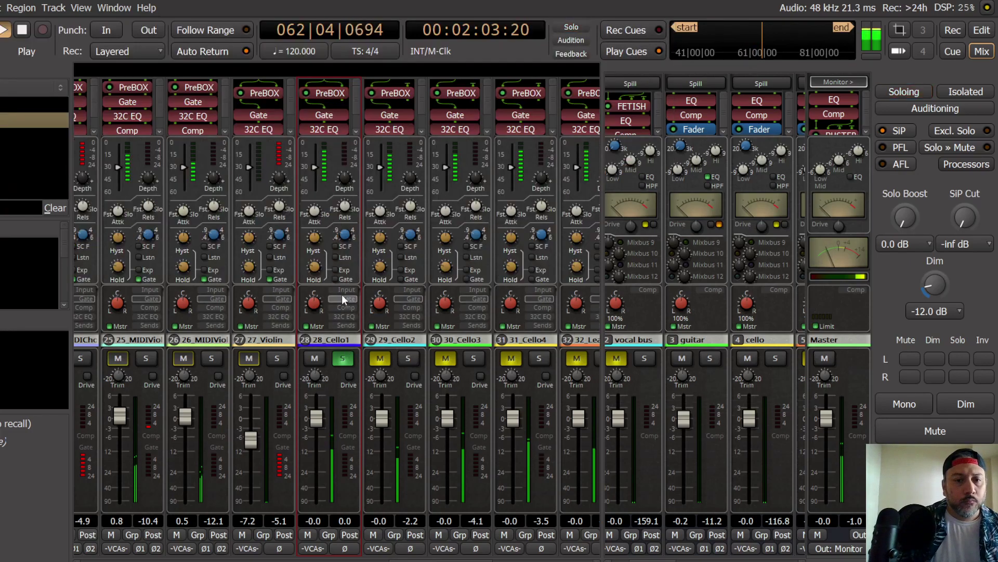
Step: Enable 28_Cello1's compressor with the threshold at about -14 dB, and enable its 32C EQ
click(344, 307)
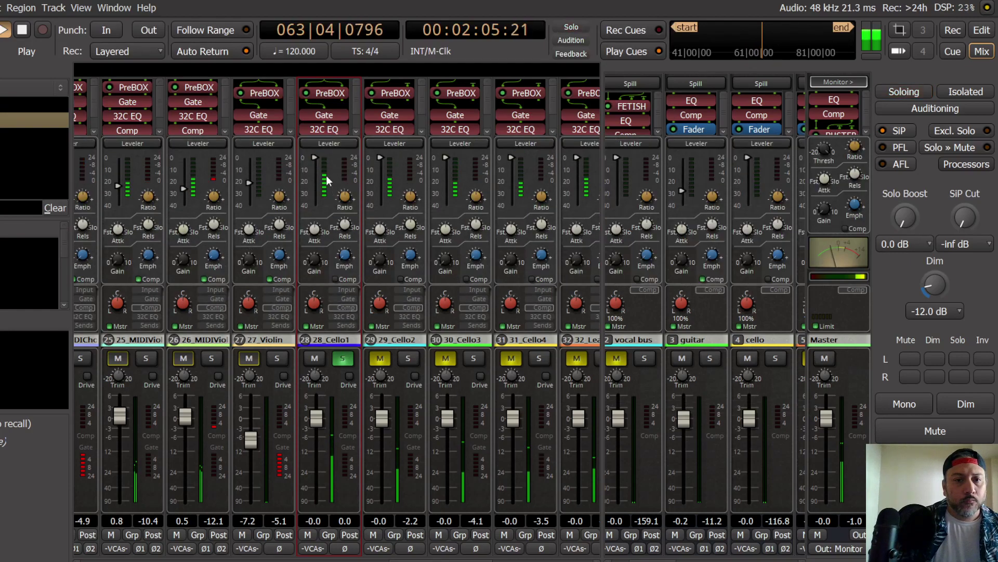
drag(315, 158, 316, 182)
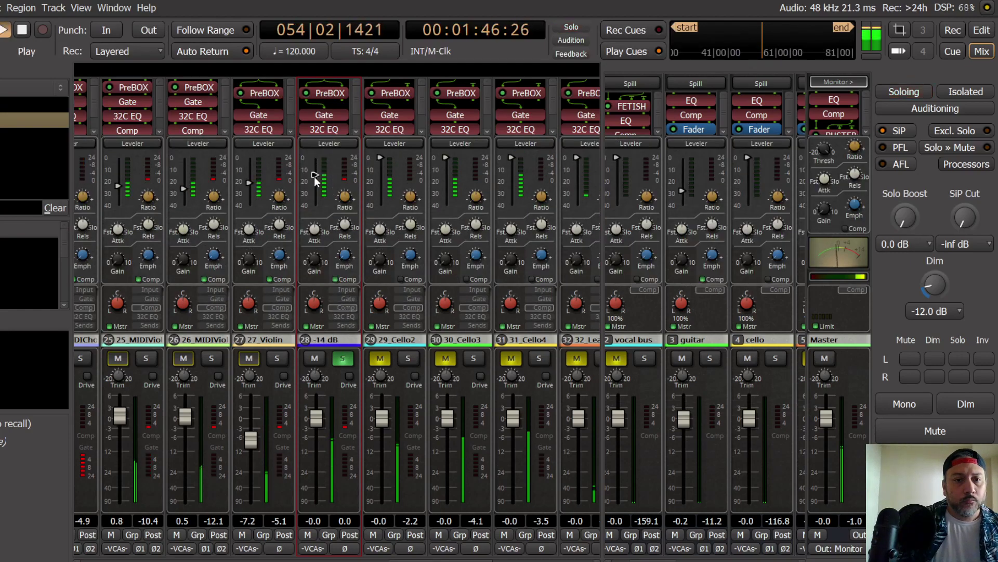
click(346, 316)
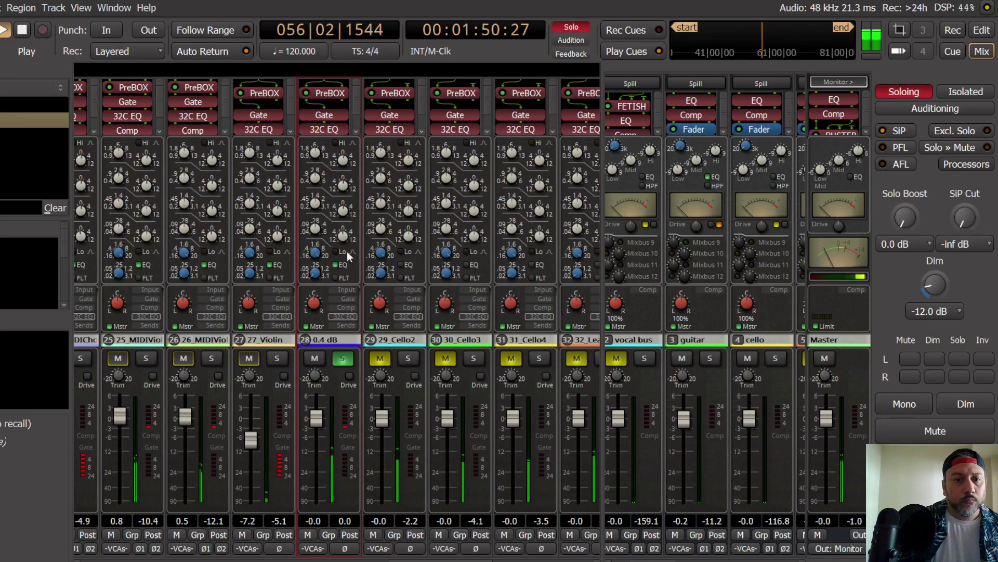
Step: Route 28_Cello1 to the cello bus and remove its direct assignment to the Master
click(346, 325)
click(341, 177)
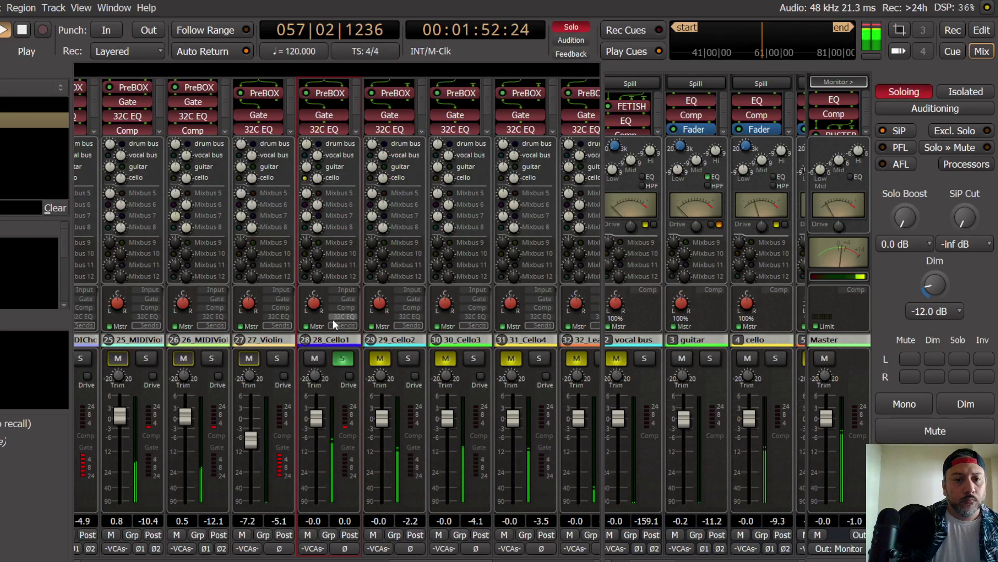
click(313, 326)
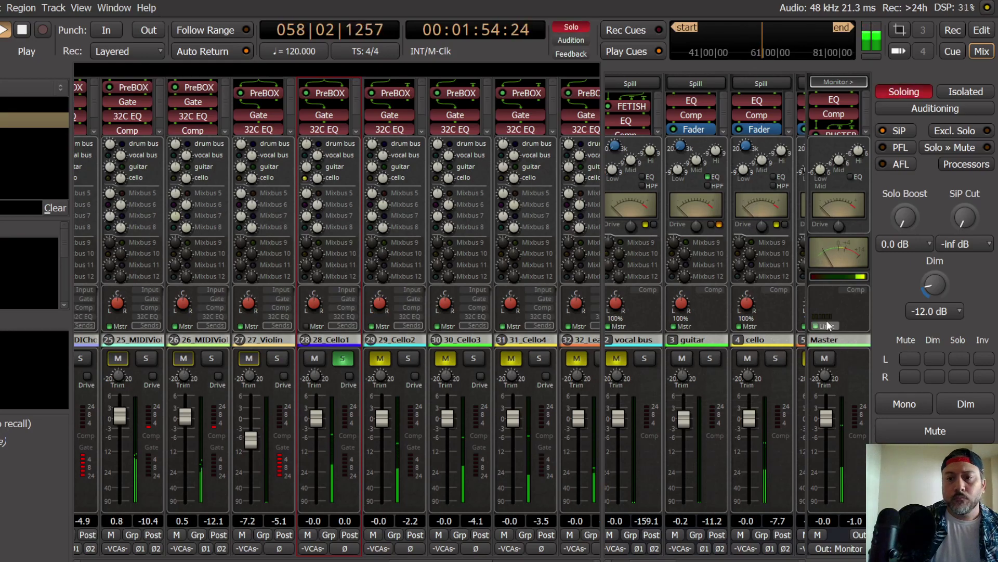
Step: On the cello bus, enable EQ with high gain about -0.72 and mid gain about 0.36, and enable the compressor with a lowered threshold
click(785, 224)
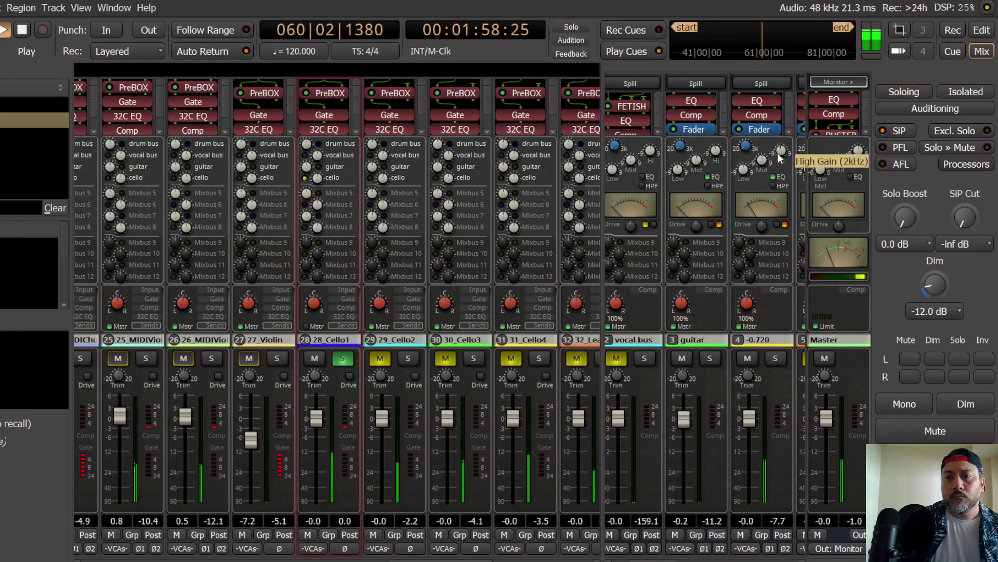
mouse_move(763, 166)
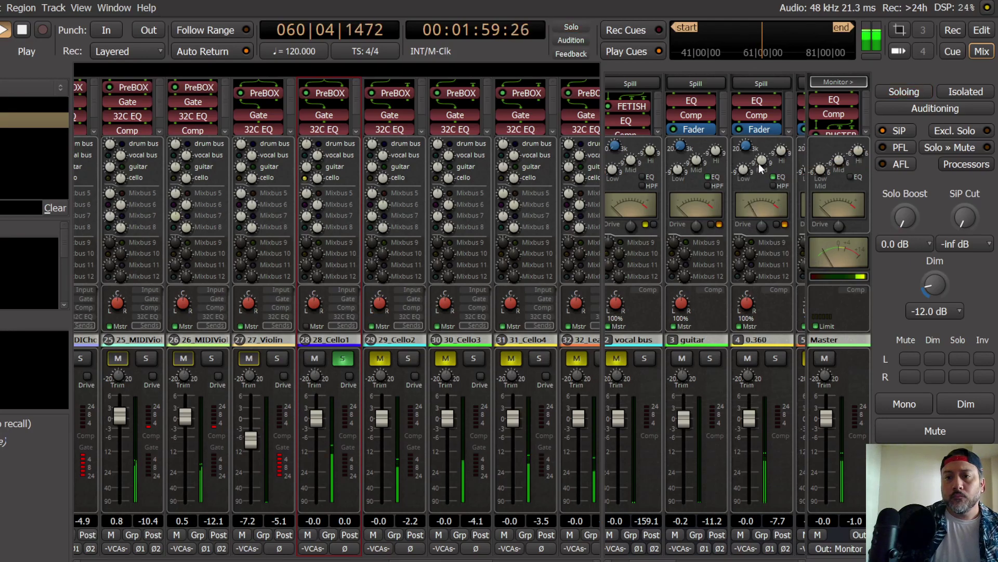
click(779, 291)
mouse_move(751, 170)
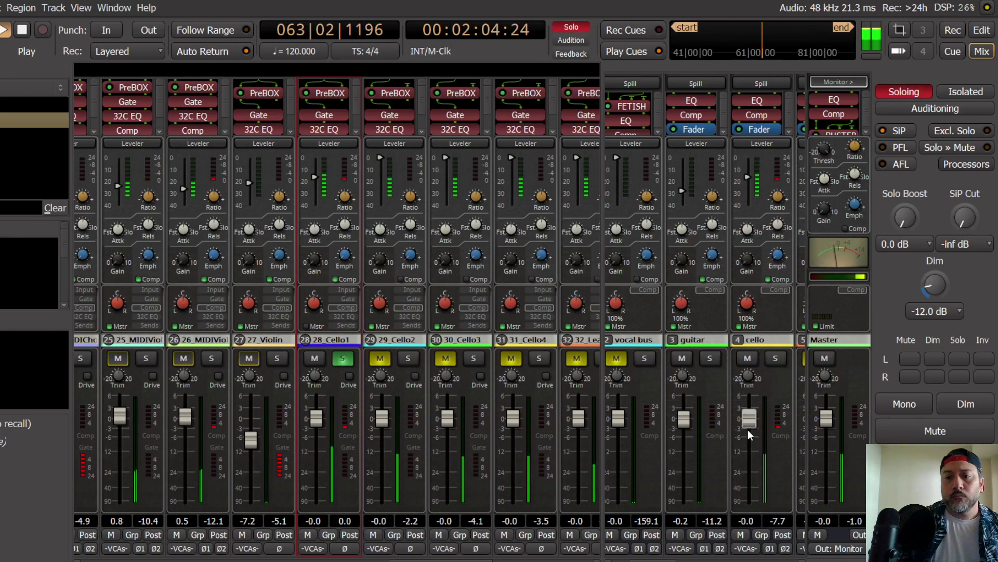
Step: Unsolo 28_Cello1, monitor in mono with dim on, and lower its fader to about -5.9 dB
click(341, 359)
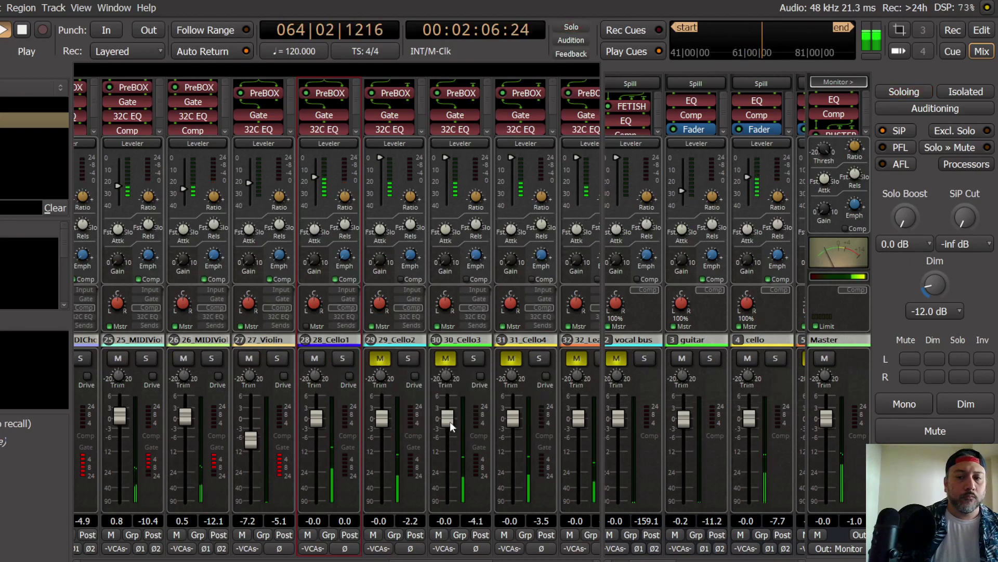
click(905, 404)
click(966, 404)
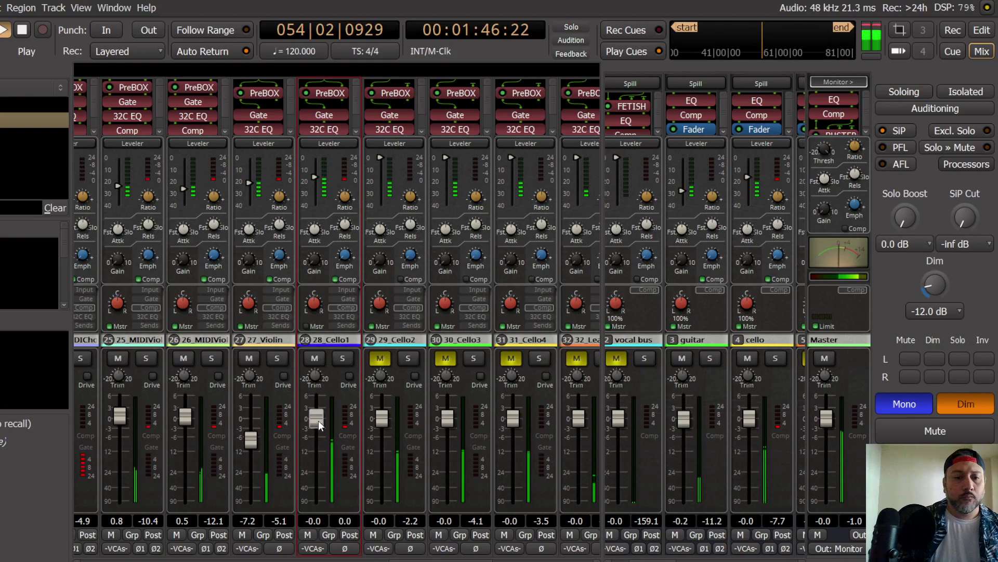
drag(318, 419, 317, 443)
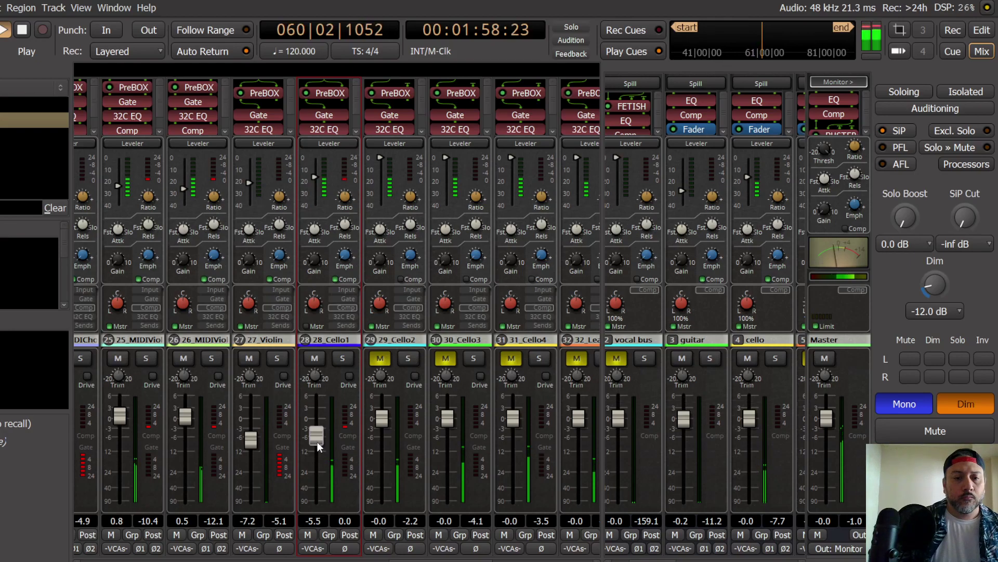
drag(318, 444, 318, 444)
Step: Unmute 29_Cello2 with mono and dim monitoring switched off, and save the session
click(401, 392)
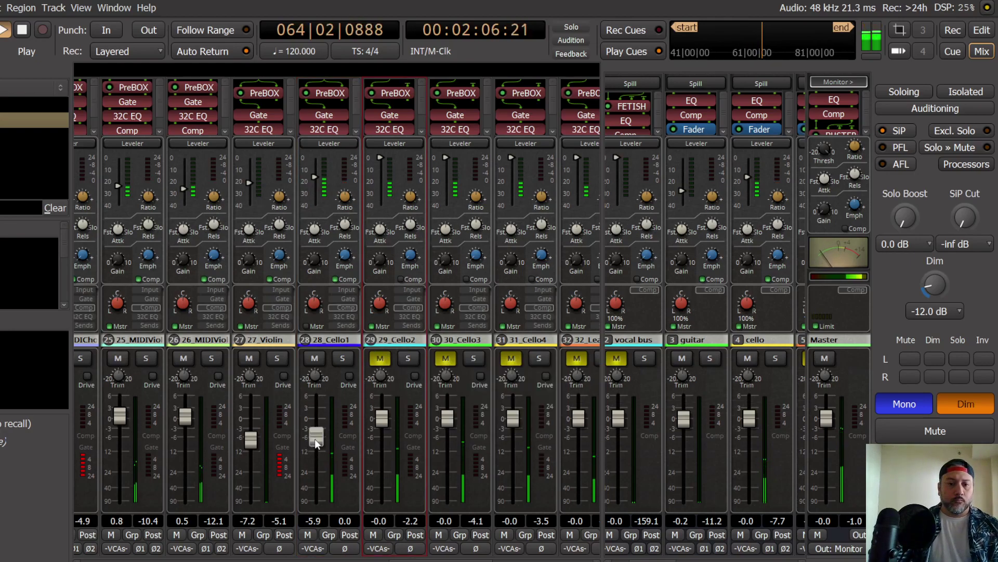
click(380, 357)
click(967, 404)
click(923, 408)
click(390, 364)
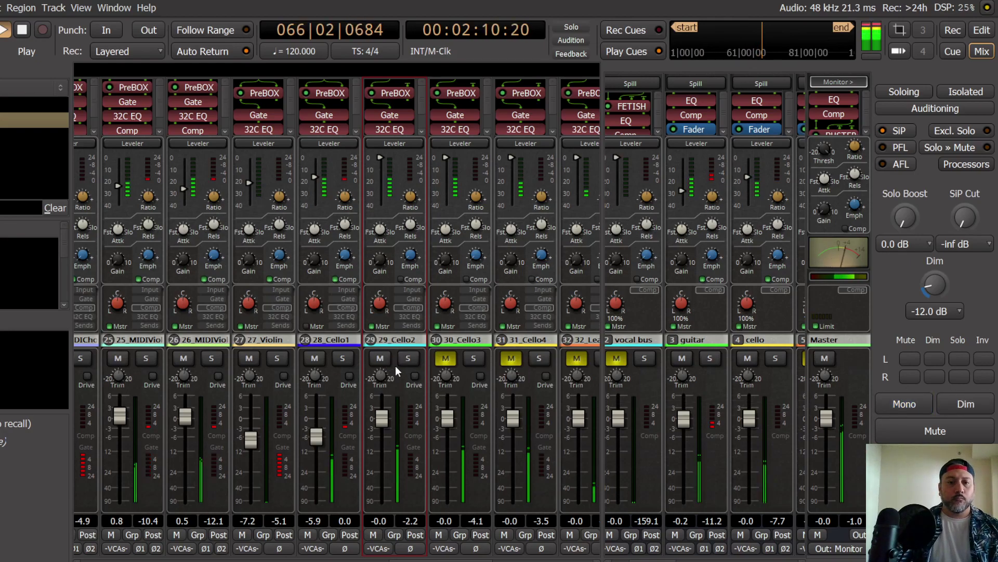
click(0, 8)
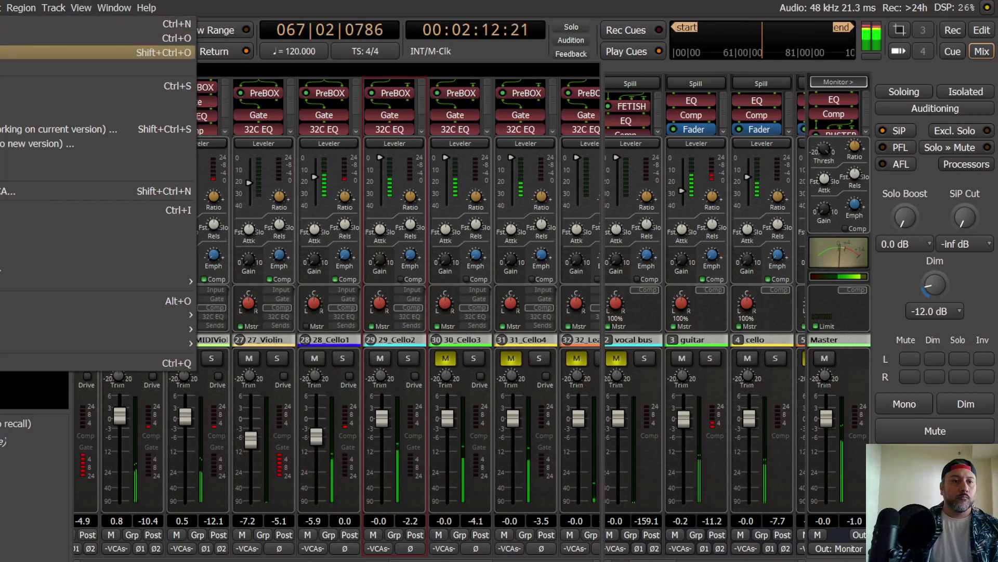
click(1, 85)
Step: Solo 29_Cello2 and connect its channel input to PreBOX's Input 2 in the pin configuration
click(409, 361)
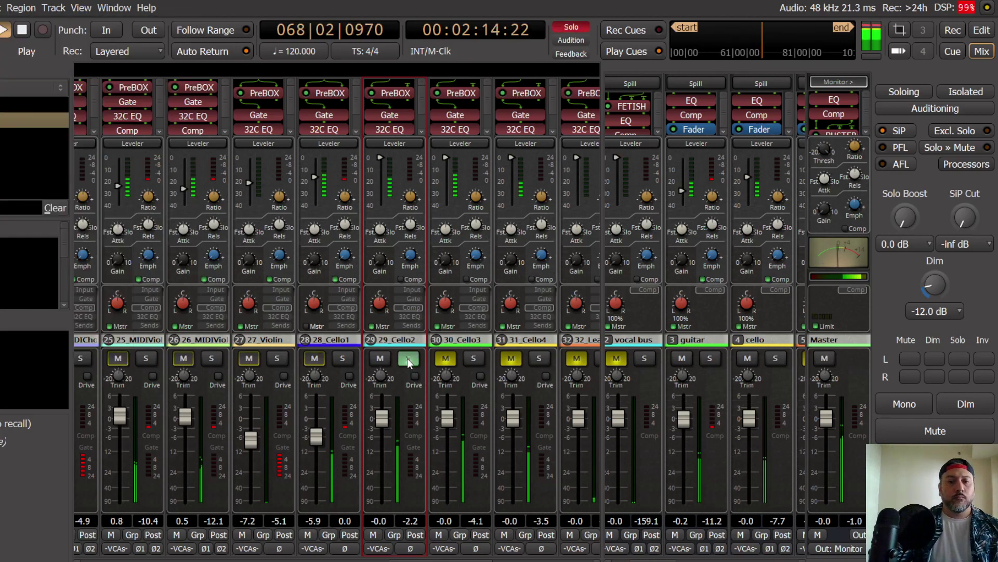
click(396, 94)
right_click(395, 93)
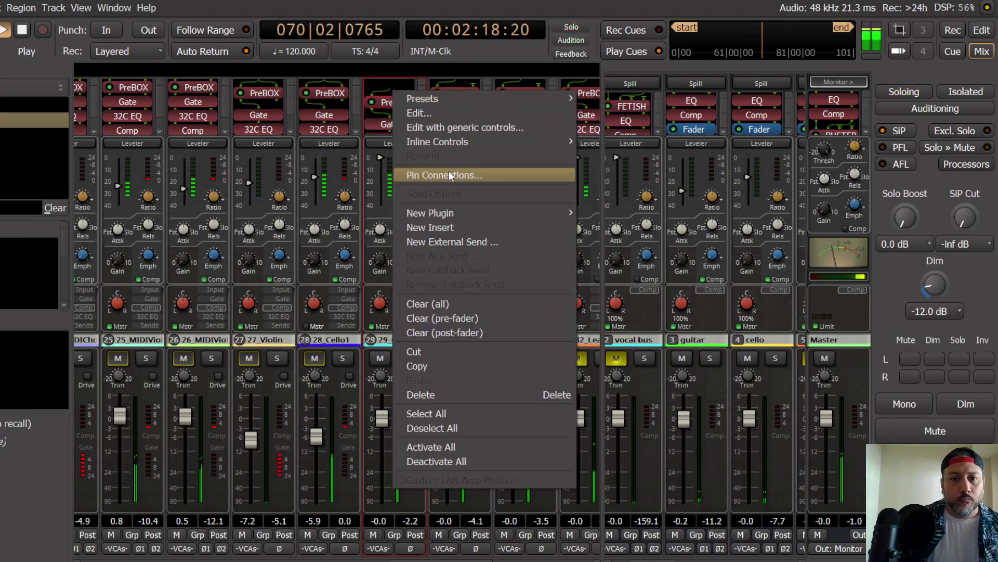
click(448, 171)
drag(451, 141, 476, 178)
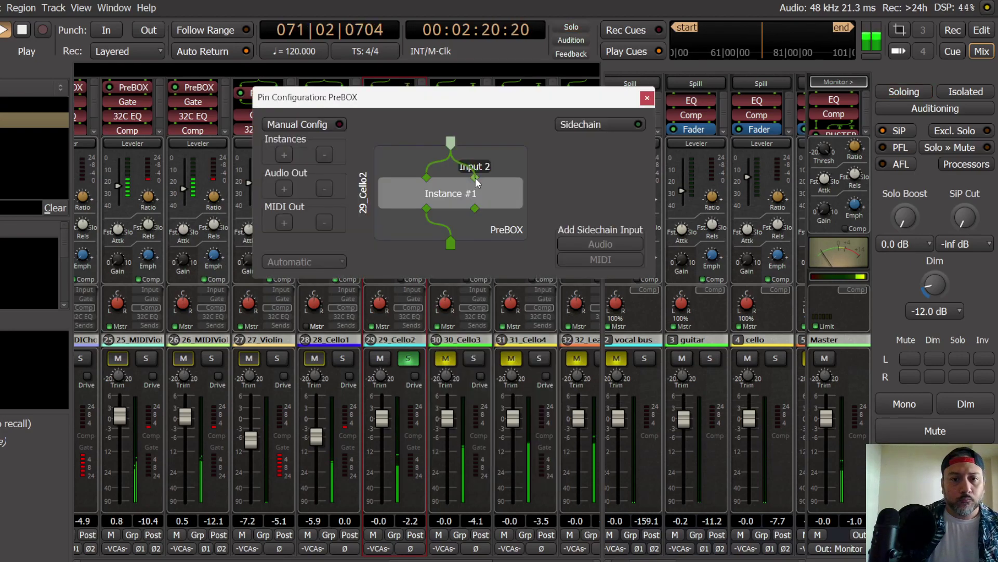
click(647, 99)
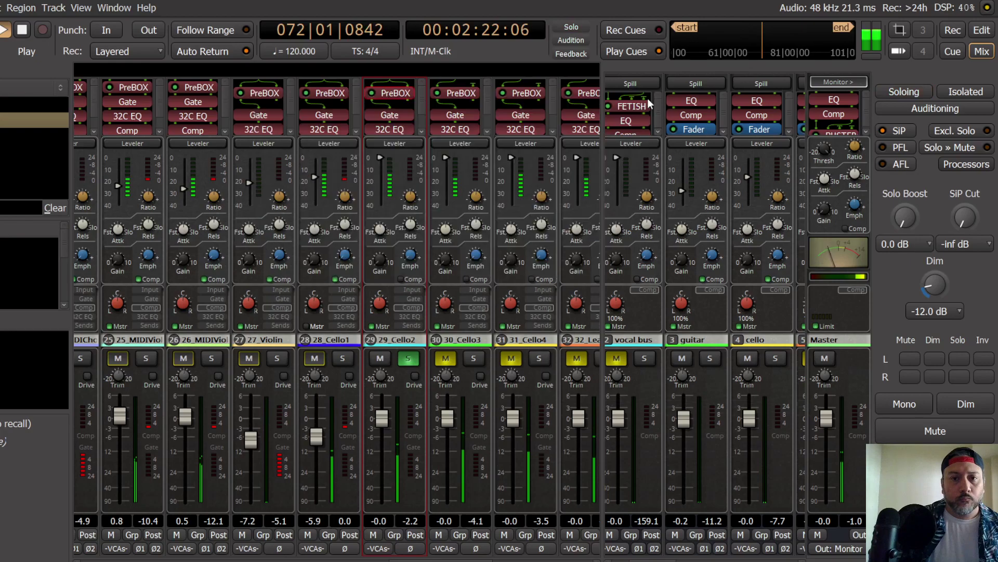
Step: Set 29_Cello2's PreBOX to model New-81 with the input raised slightly and AGC on
double_click(395, 94)
drag(145, 120, 122, 120)
mouse_move(240, 123)
mouse_down()
mouse_move(240, 135)
mouse_move(234, 126)
mouse_up()
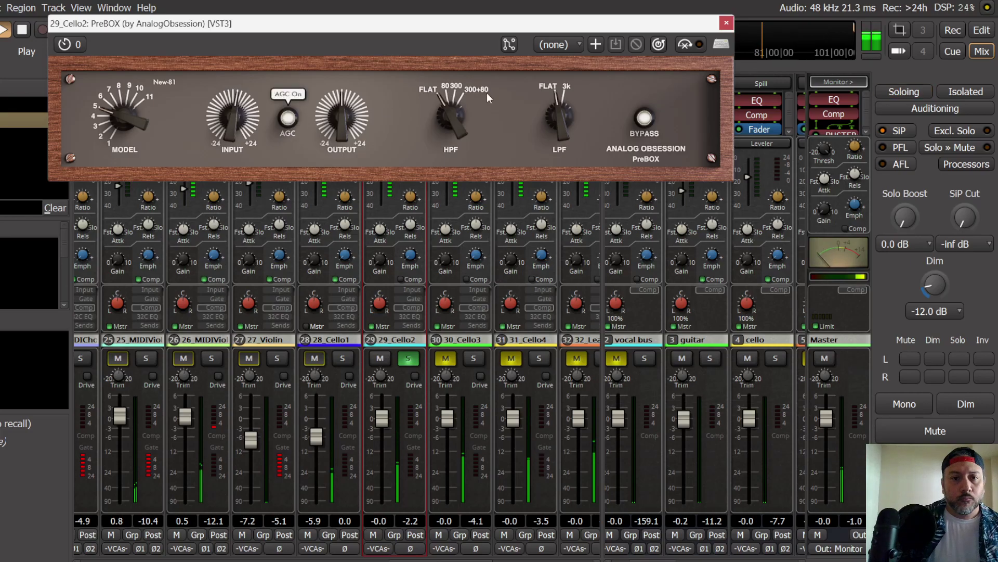
click(727, 23)
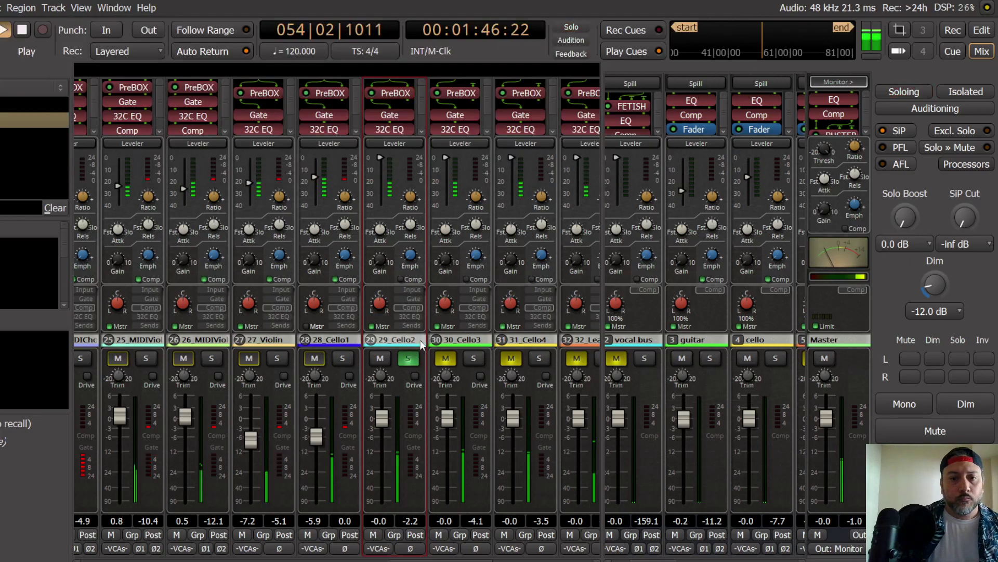
Step: Enable 29_Cello2's gate, its compressor with a lowered threshold, and its 32C EQ with a gain set to 0.4 dB
click(413, 299)
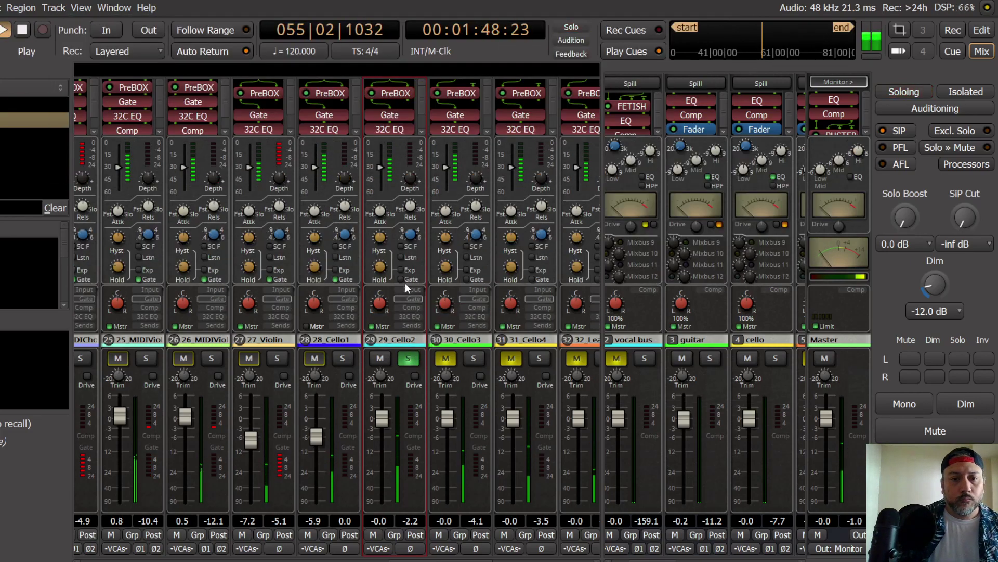
click(415, 309)
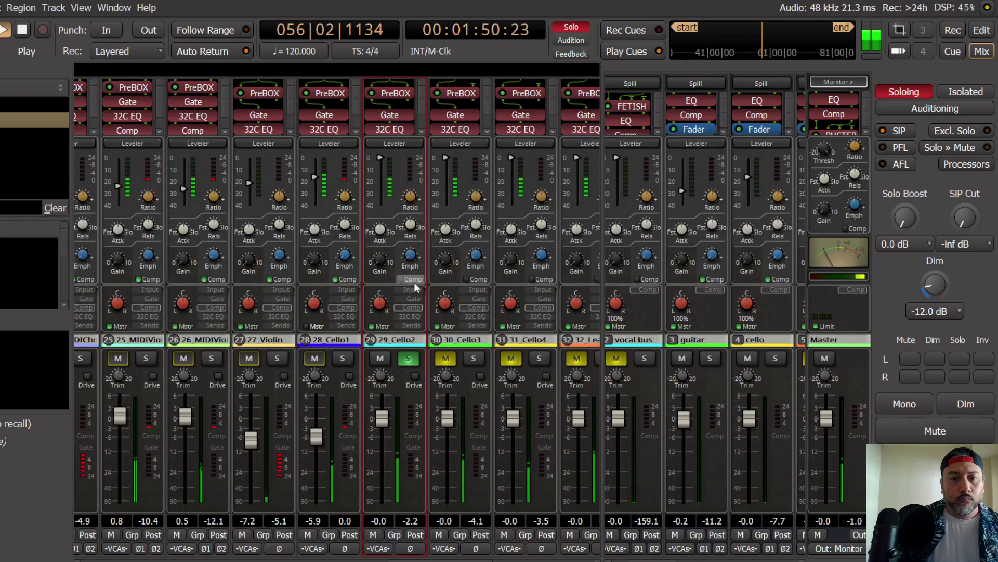
drag(378, 167, 412, 310)
click(411, 315)
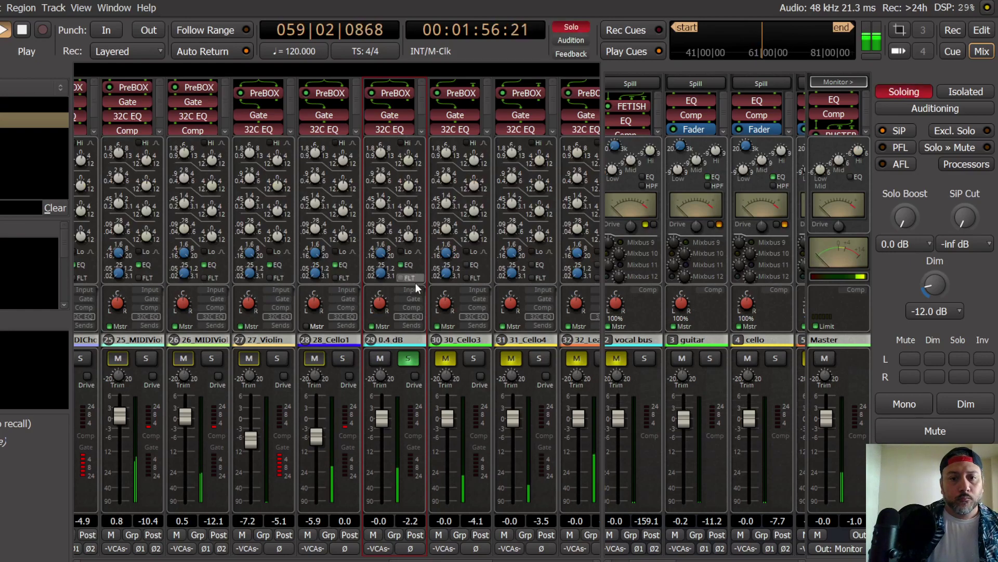
Step: Route 29_Cello2 to the cello bus, remove its direct assignment to the Master, and unsolo it
click(410, 324)
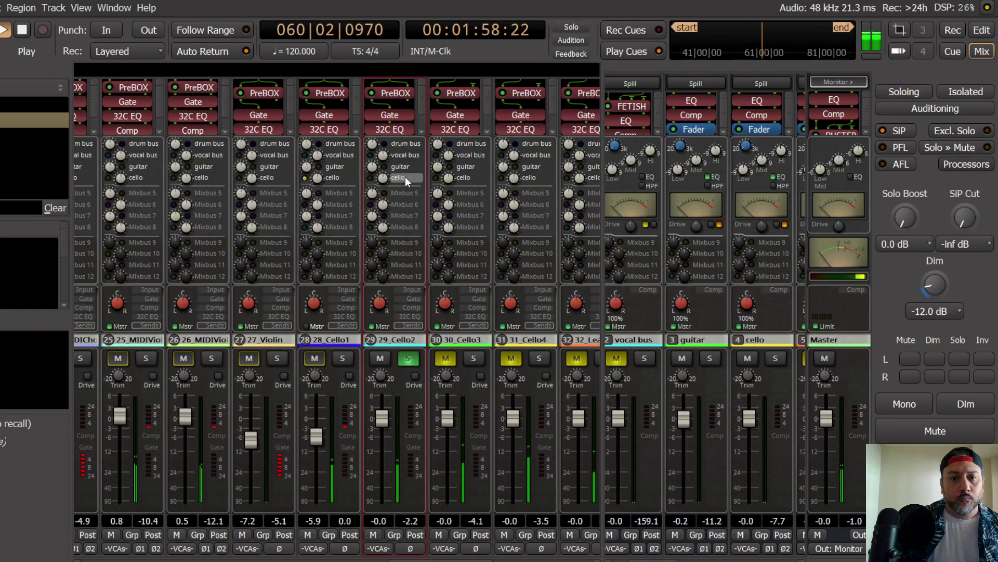
click(383, 326)
click(407, 360)
Step: Set 29_Cello2's fader to about -3.5 dB while monitoring in mono with dim, and switch both monitoring options off
scroll(382, 418, down, 3)
click(914, 408)
click(966, 404)
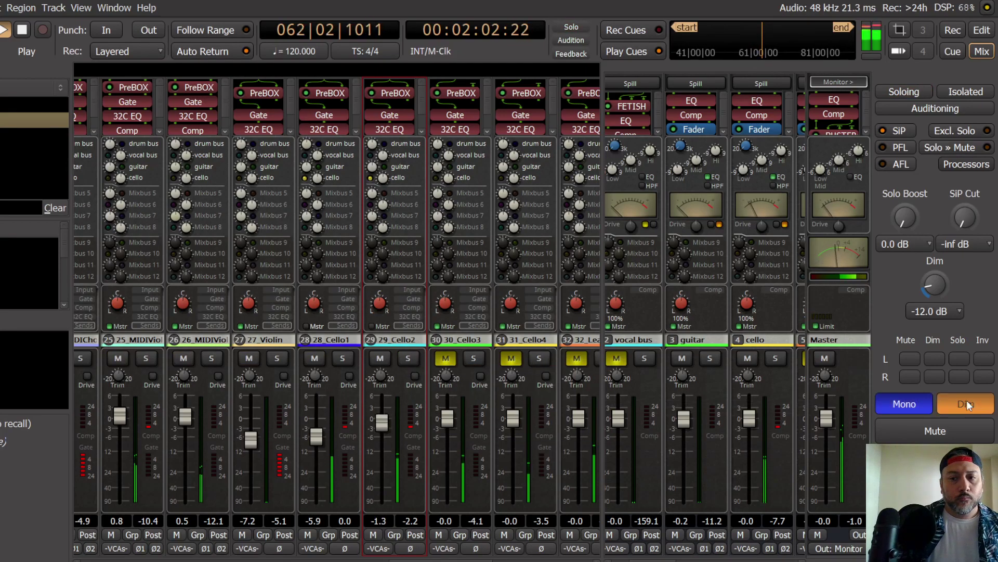
scroll(384, 438, down, 2)
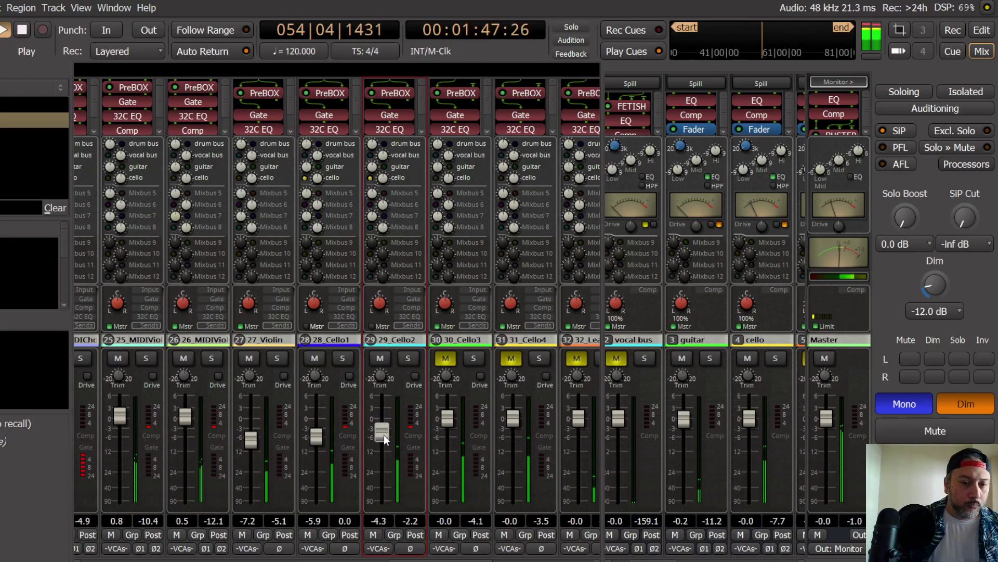
scroll(383, 433, up, 1)
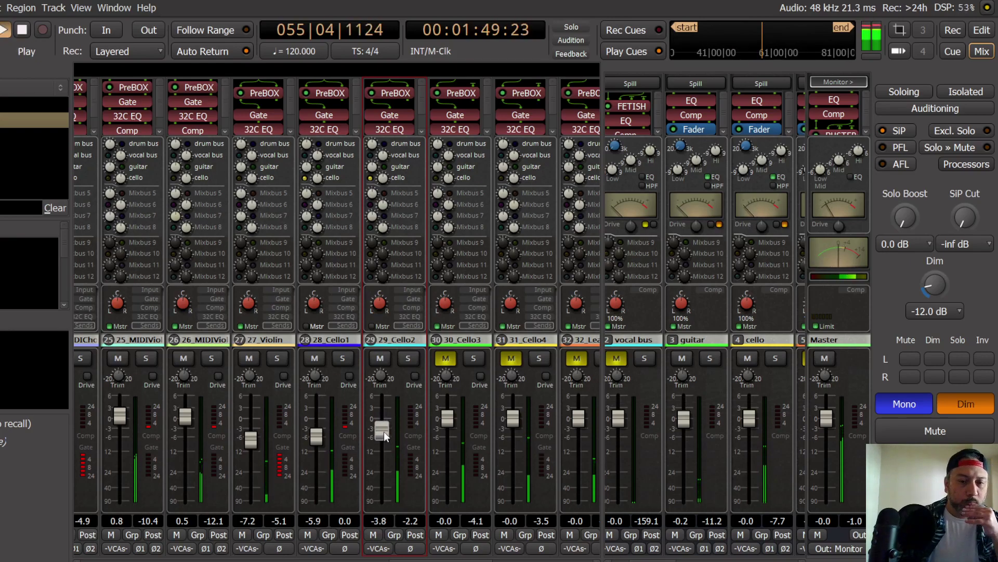
scroll(384, 432, up, 1)
scroll(383, 434, up, 1)
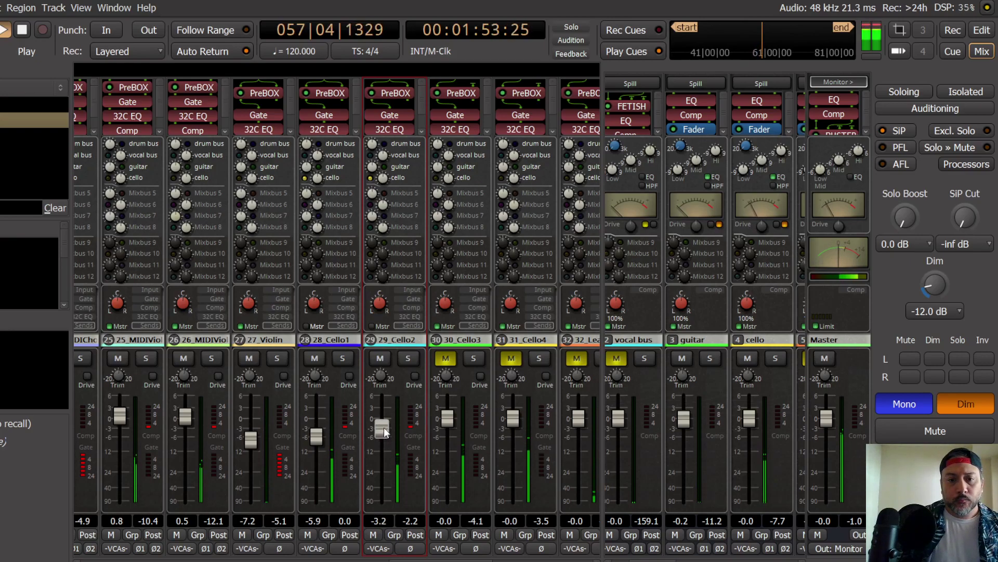
scroll(384, 433, down, 1)
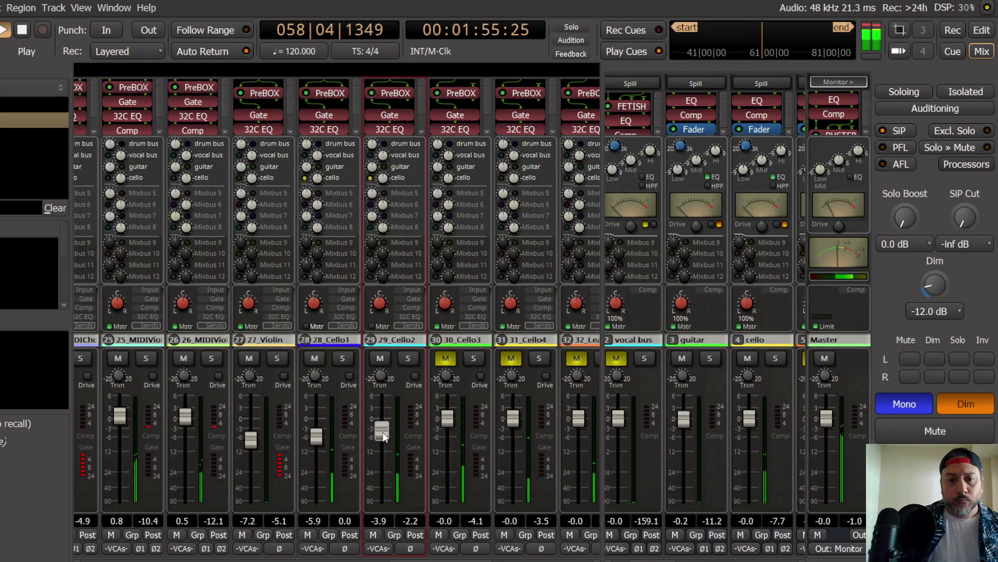
scroll(383, 431, up, 1)
scroll(383, 431, up, 1)
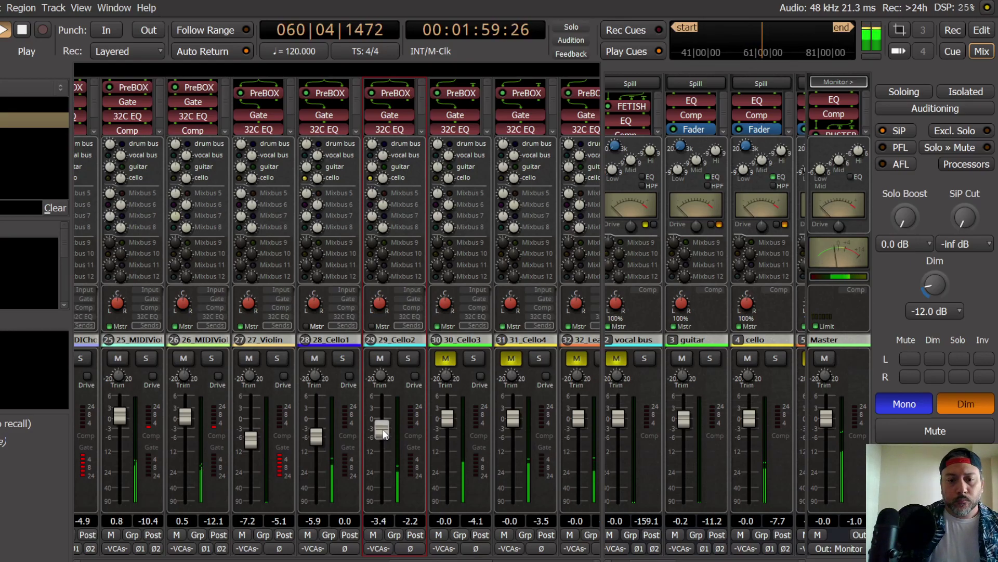
scroll(379, 429, down, 1)
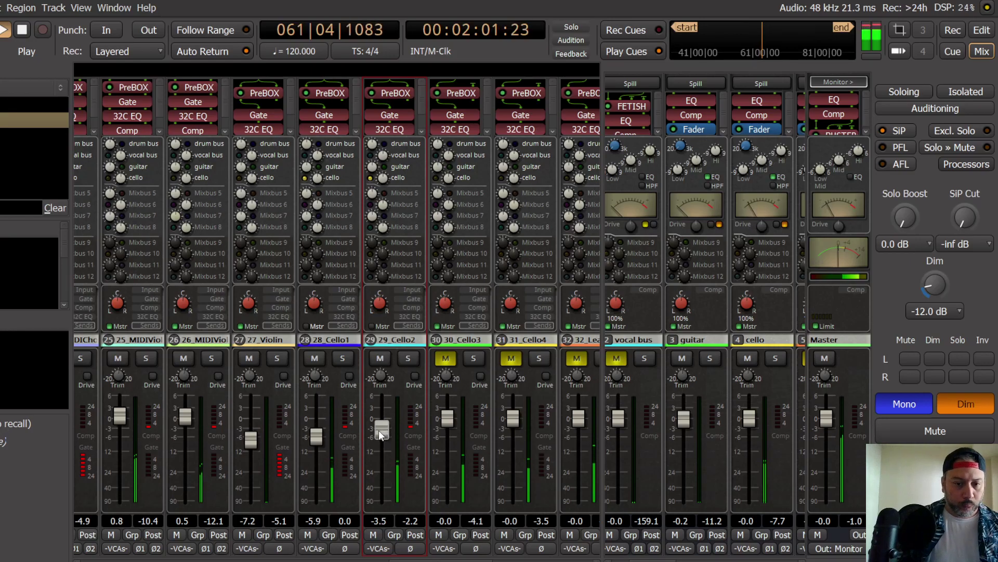
click(983, 401)
click(913, 405)
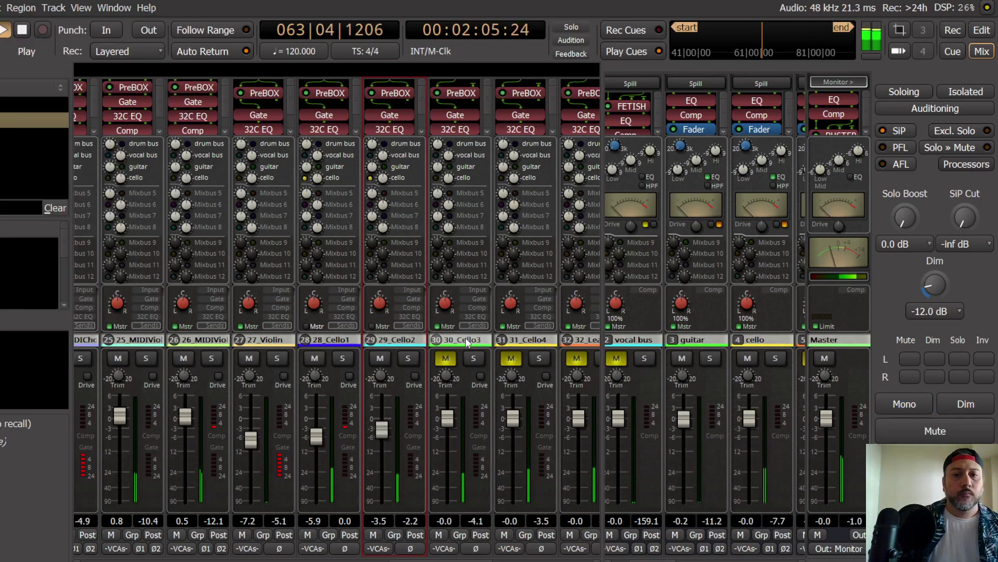
Step: Stop playback with 30_Cello3 selected, and compare the cello tracks' waveforms in the editor timeline
click(468, 383)
key(space)
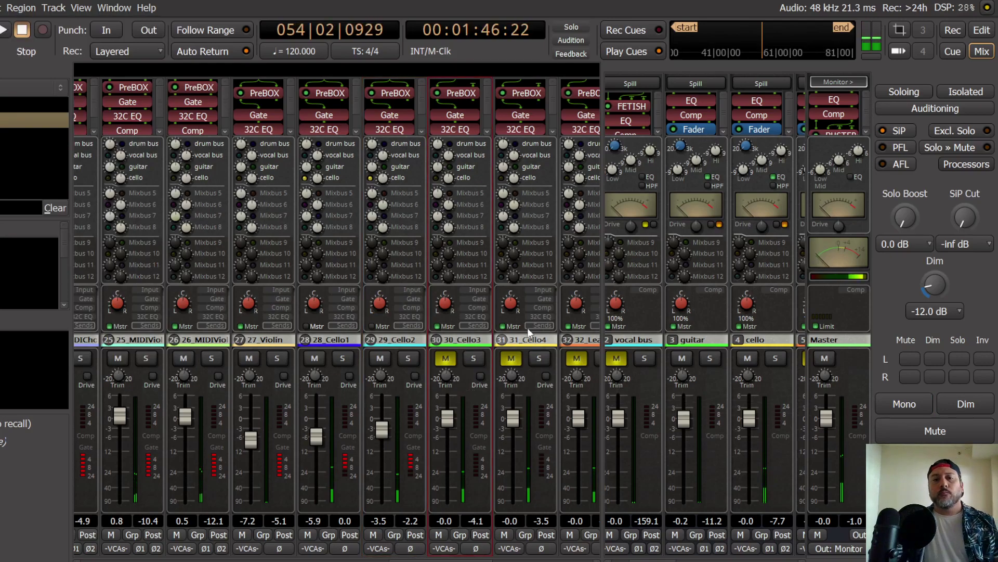
click(982, 30)
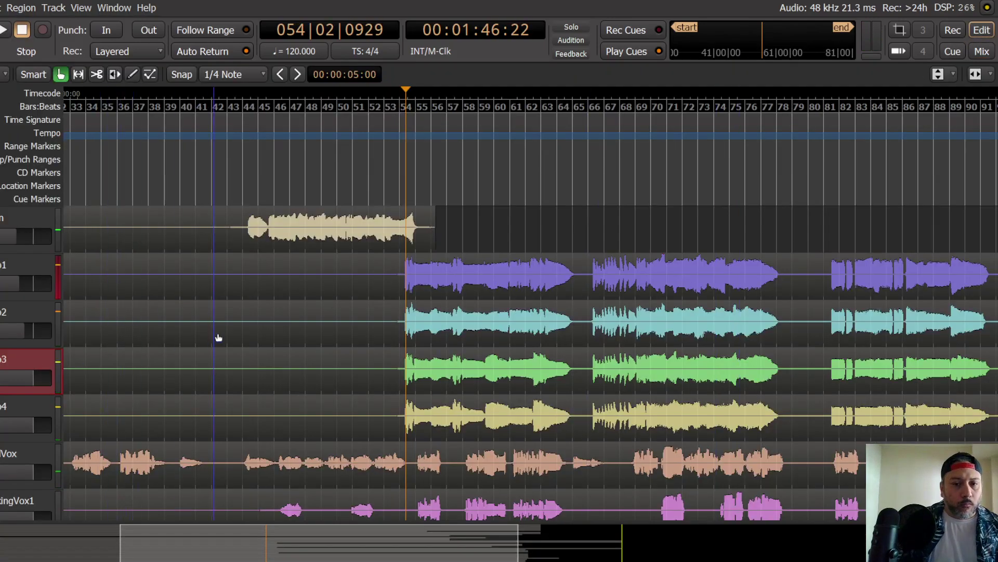
click(982, 51)
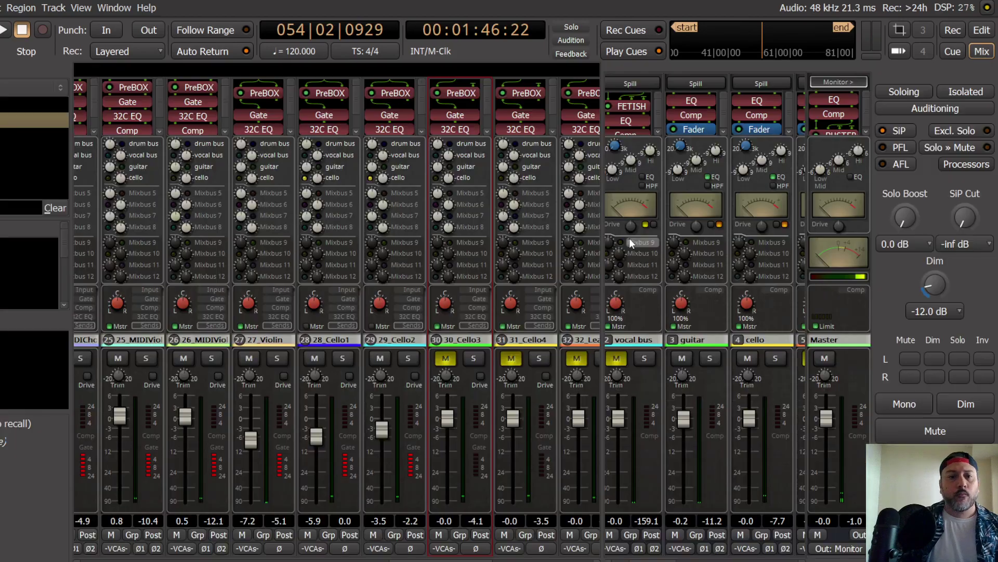
Step: Unmute and solo 30_Cello3 during playback, and connect its channel input to PreBOX's second input in the pin configuration
click(452, 357)
click(452, 361)
key(space)
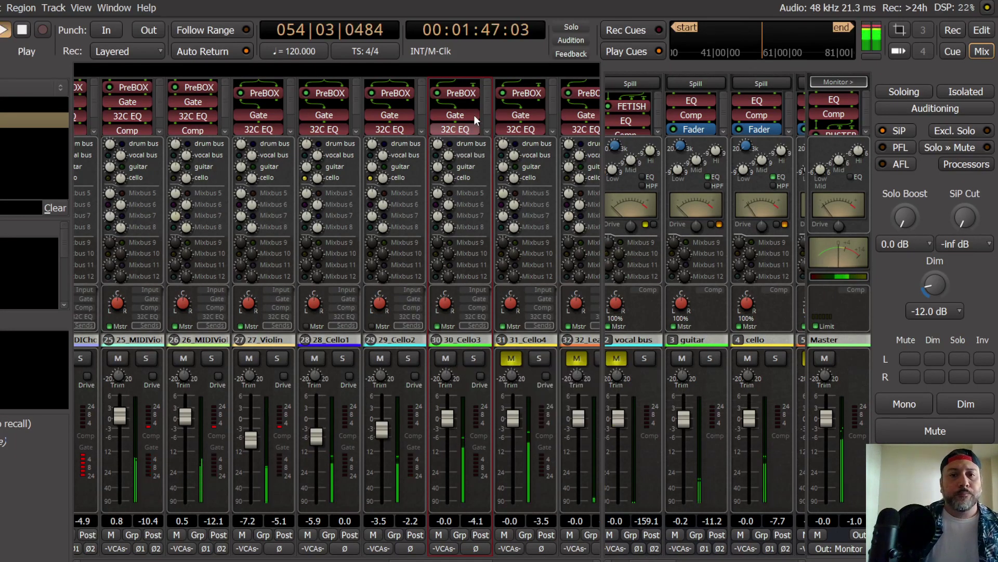
click(473, 358)
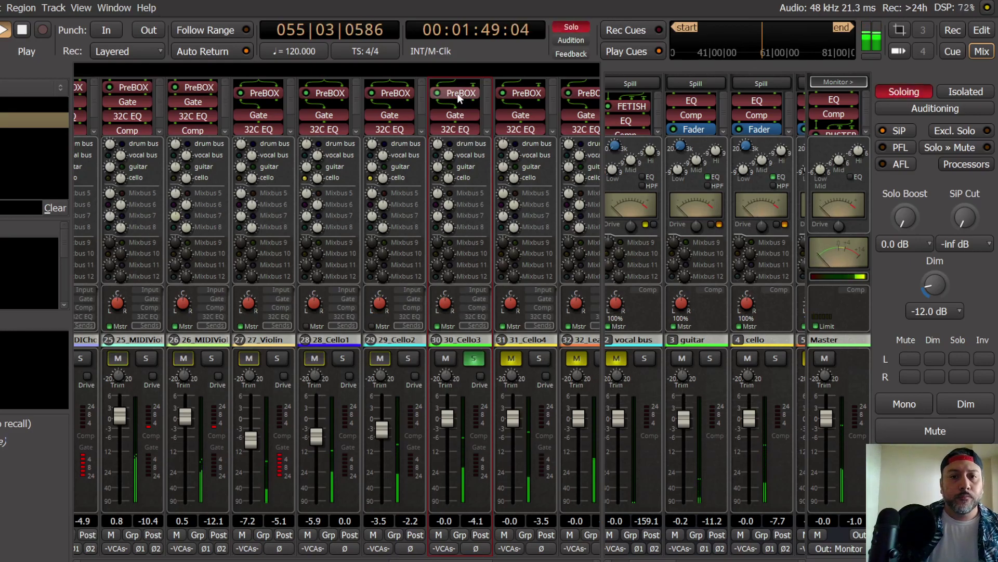
right_click(458, 94)
click(491, 178)
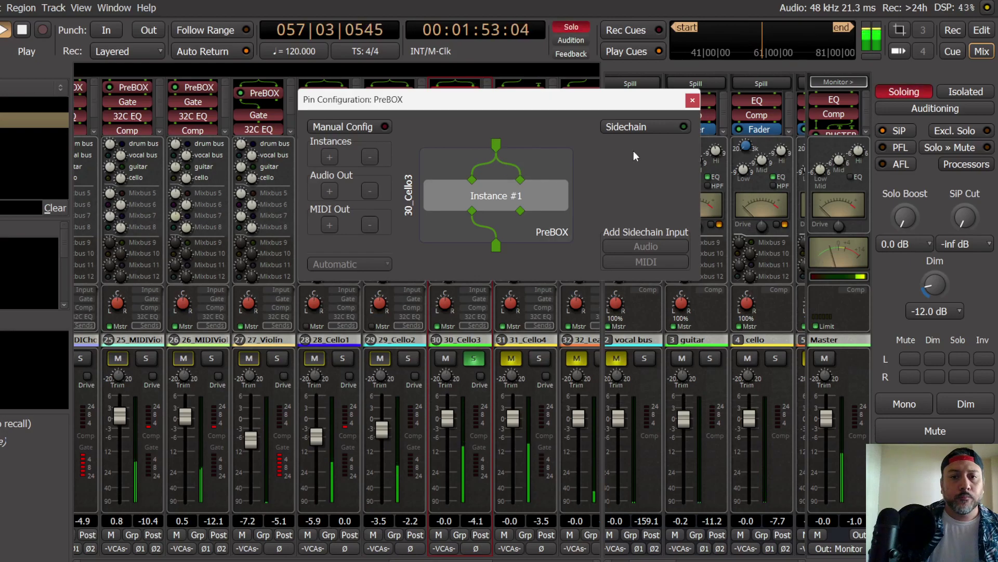
key(Escape)
Step: Set 30_Cello3's PreBOX to model New-81 with the input at about 5.1 dB and AGC on
double_click(447, 99)
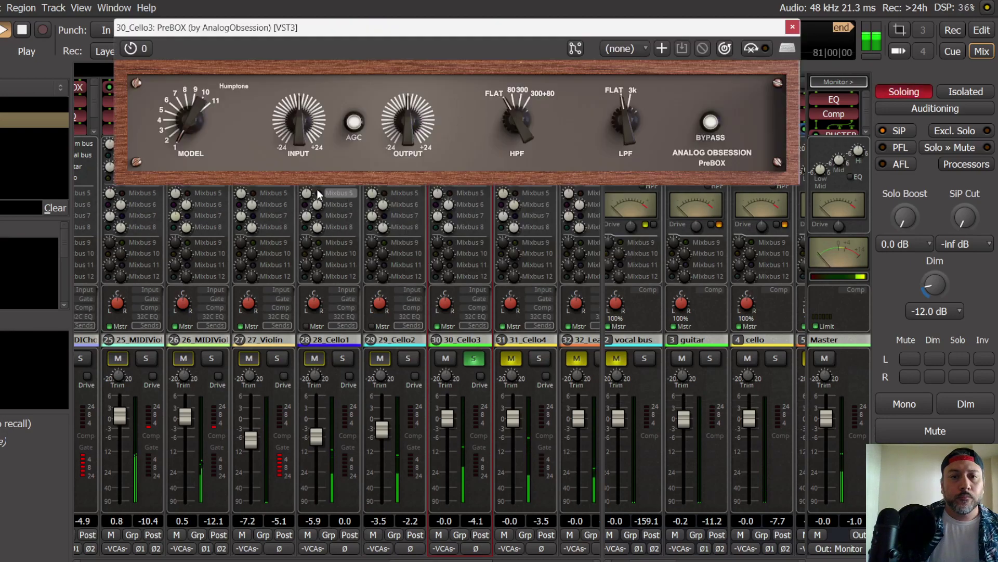
scroll(195, 113, down, 5)
click(349, 124)
drag(319, 131, 306, 120)
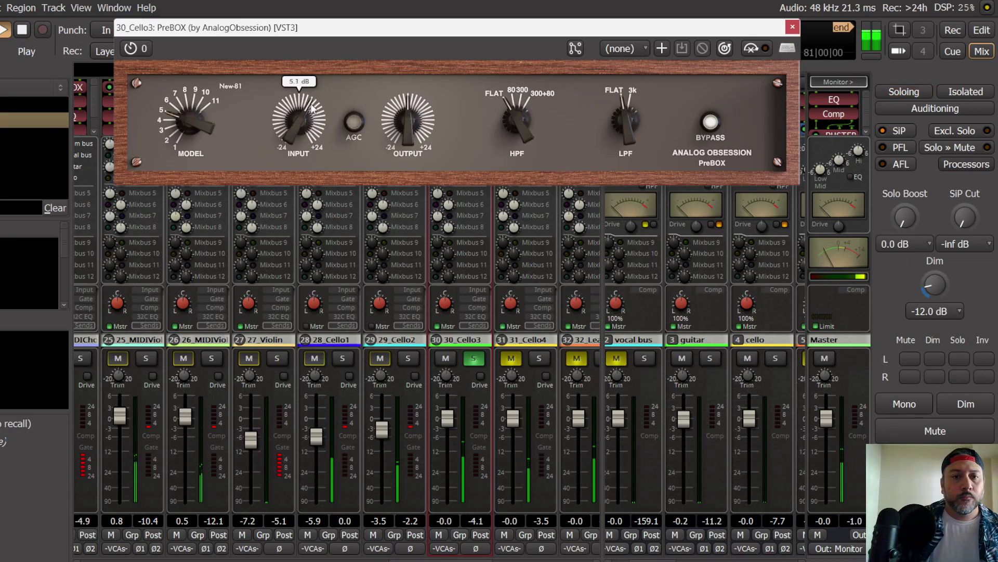
click(354, 122)
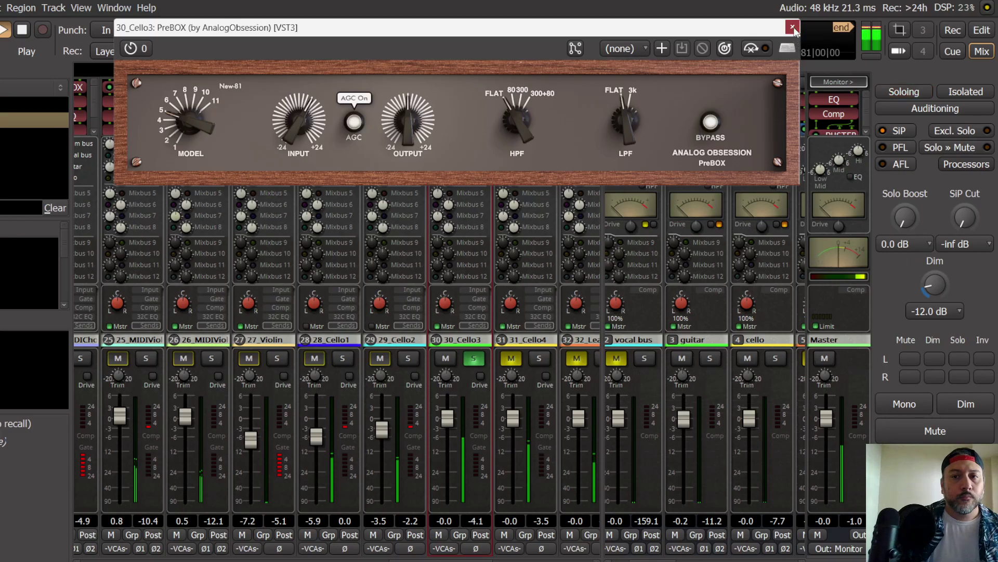
click(792, 28)
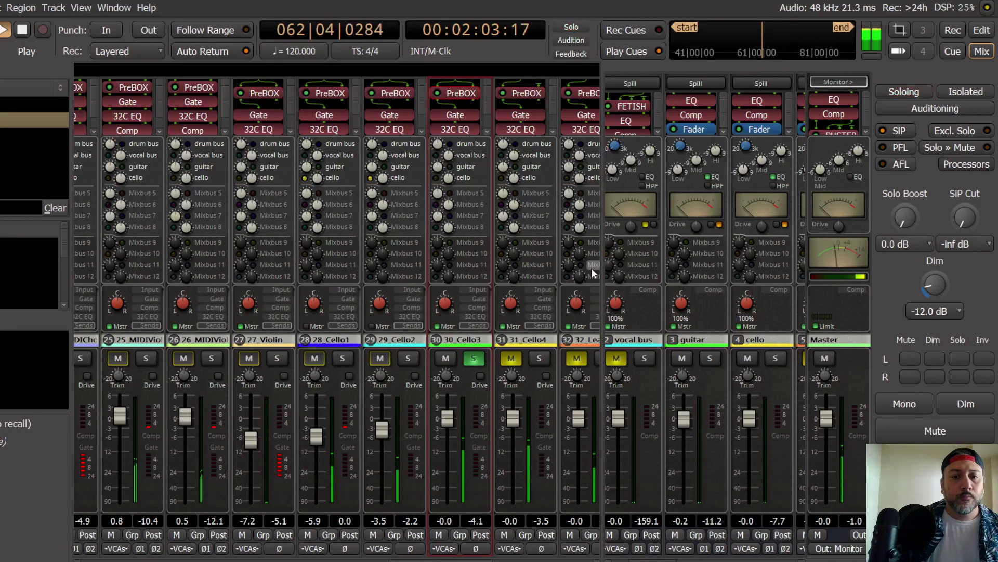
Step: Enable 30_Cello3's compressor and set its threshold to about -14 dB
click(470, 301)
click(477, 307)
mouse_move(446, 161)
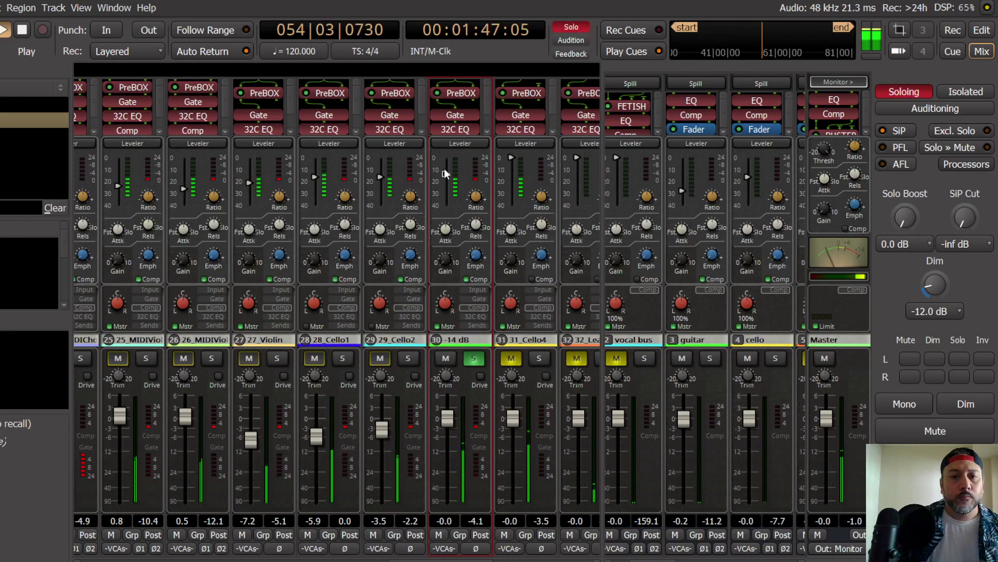
Step: Go over 30_Cello3's EQ settings, and assign the track to the cello bus with its solo switched off
click(473, 317)
mouse_move(475, 165)
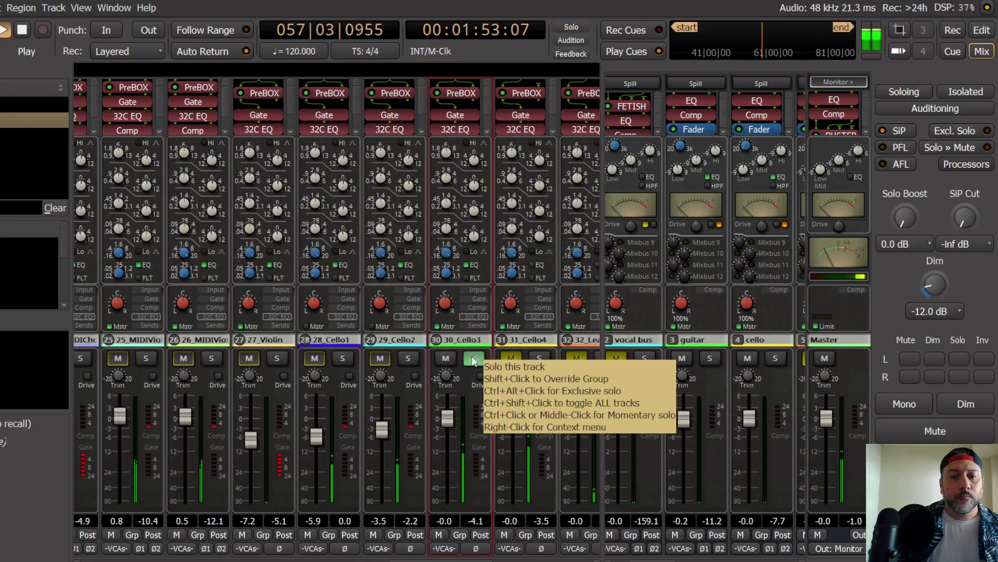
click(477, 325)
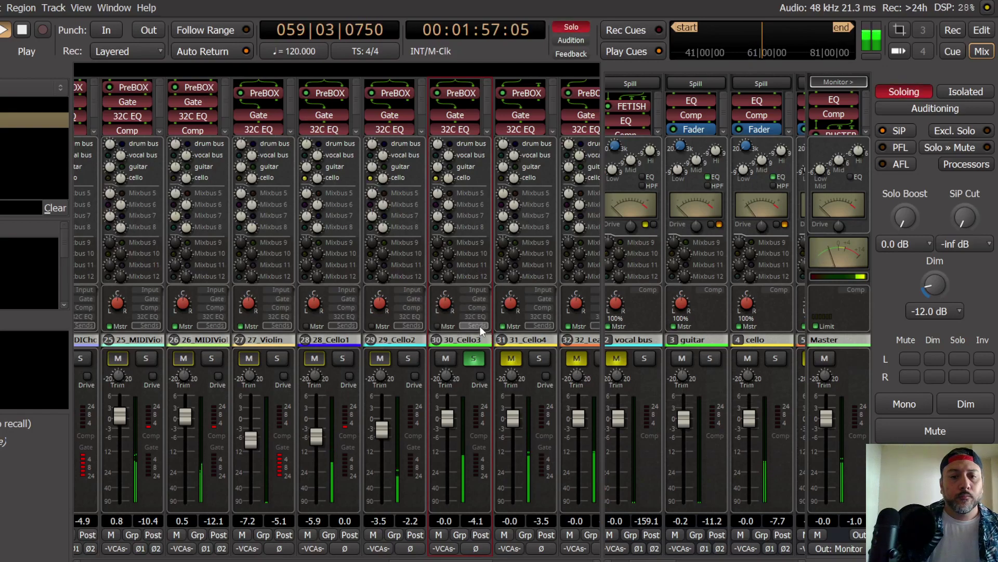
click(473, 358)
Step: Set 30_Cello3's fader to about -4.0 dB while monitoring in mono with dim, and switch both monitoring options off
click(905, 404)
click(966, 404)
key(space)
key(space)
mouse_move(450, 423)
mouse_down()
mouse_move(450, 450)
mouse_move(451, 433)
mouse_move(450, 441)
mouse_up()
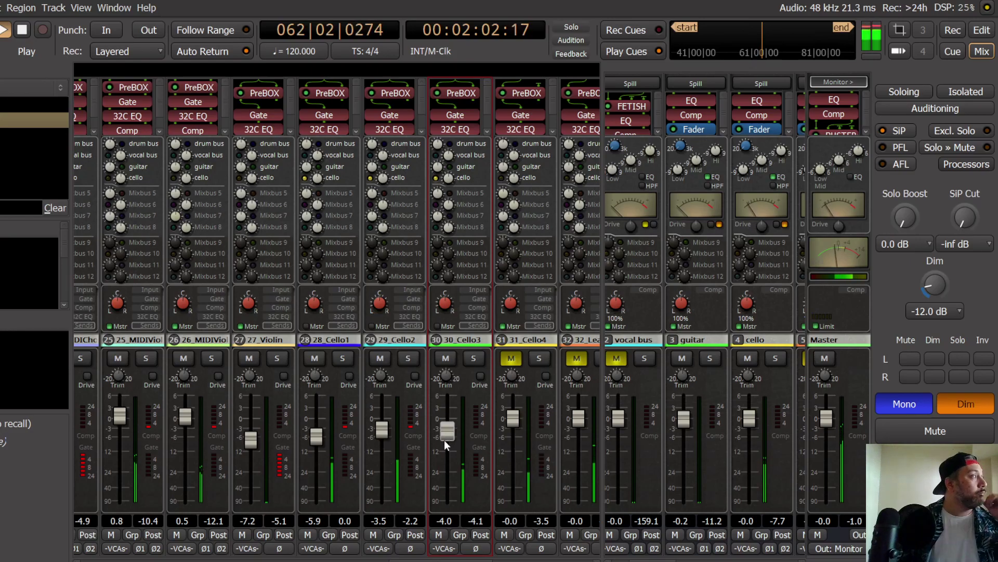
click(965, 404)
click(914, 409)
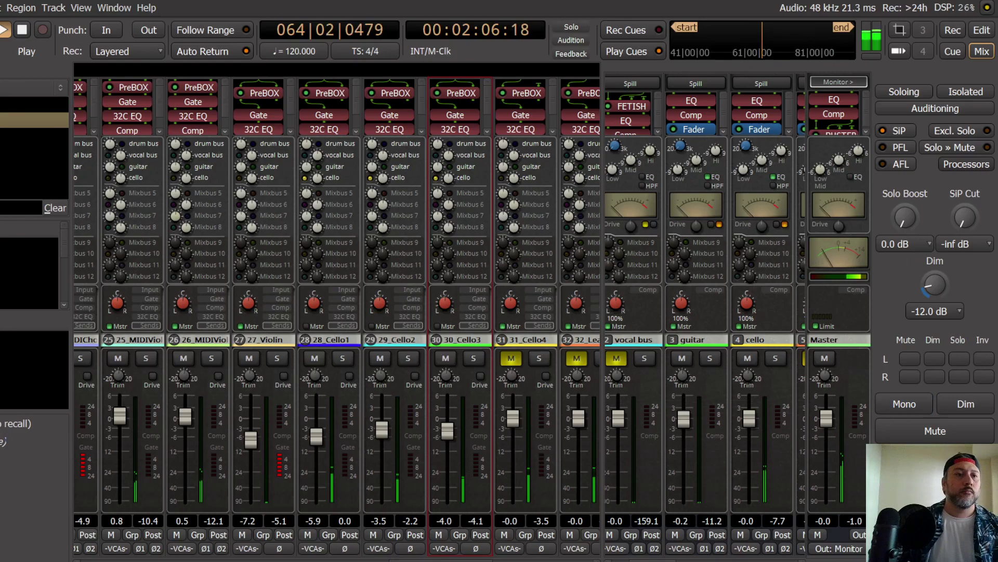
Step: Save the session, and restart playback from about bar 54 in the editor with 31_Cello4 selected
click(0, 8)
click(3, 86)
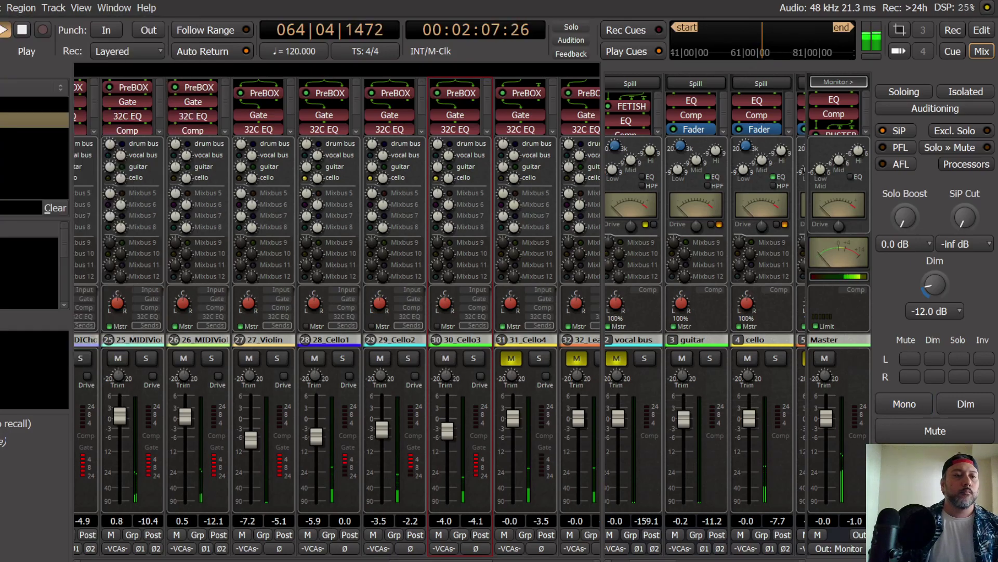
click(982, 31)
scroll(304, 235, down, 2)
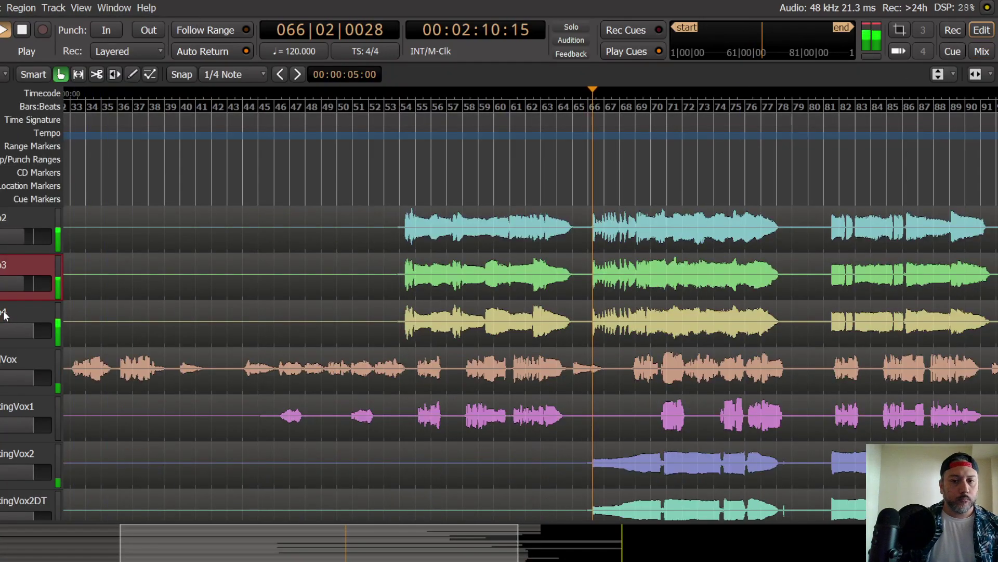
click(405, 136)
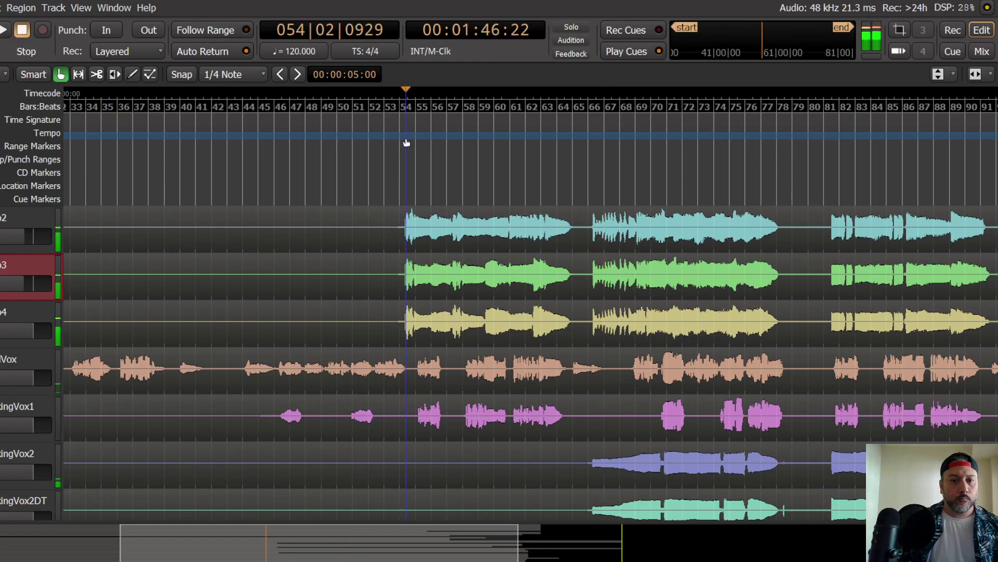
click(13, 318)
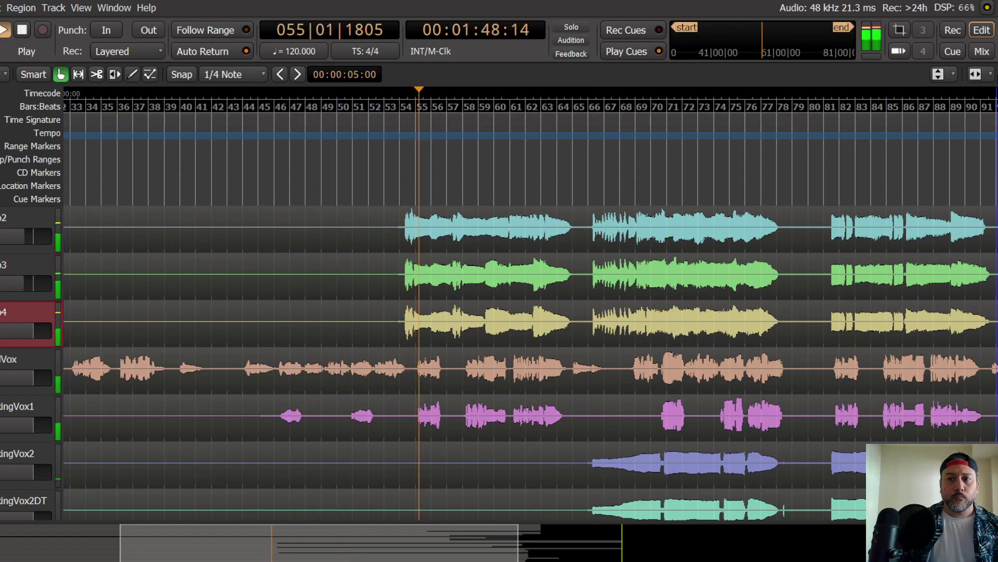
Step: Unmute and solo 31_Cello4 in the mixer, and connect its channel input to PreBOX's second input in the pin configuration
click(983, 52)
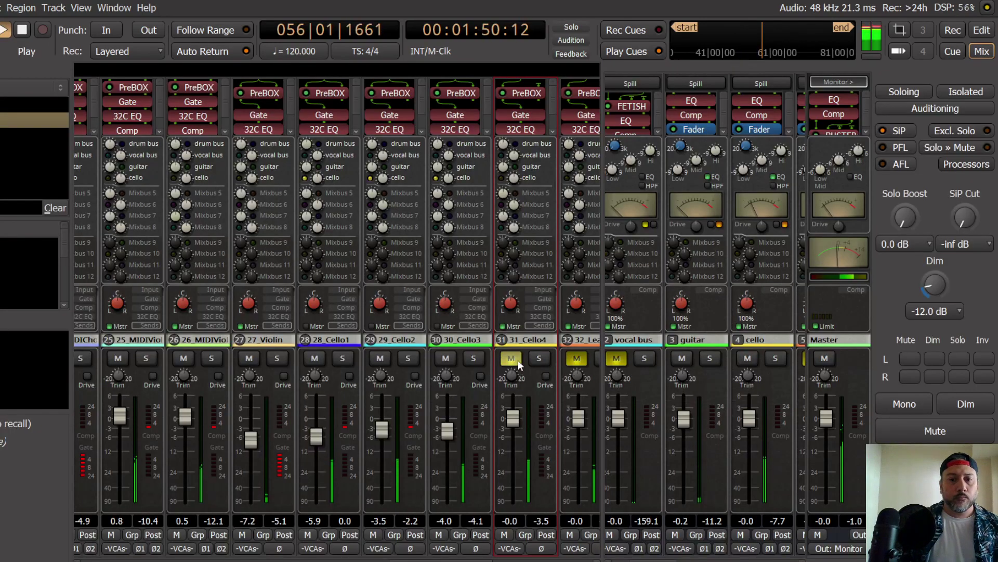
click(539, 359)
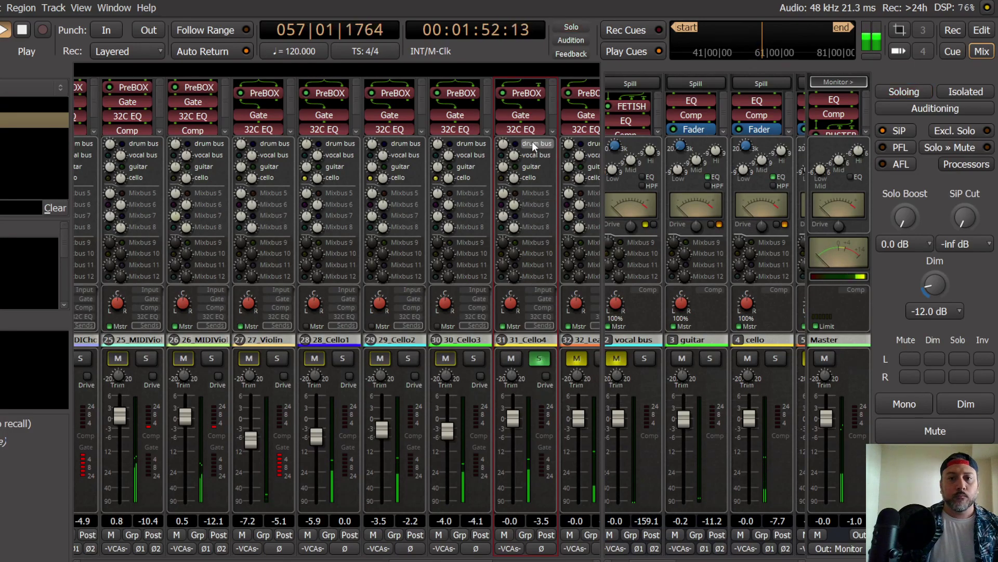
right_click(525, 92)
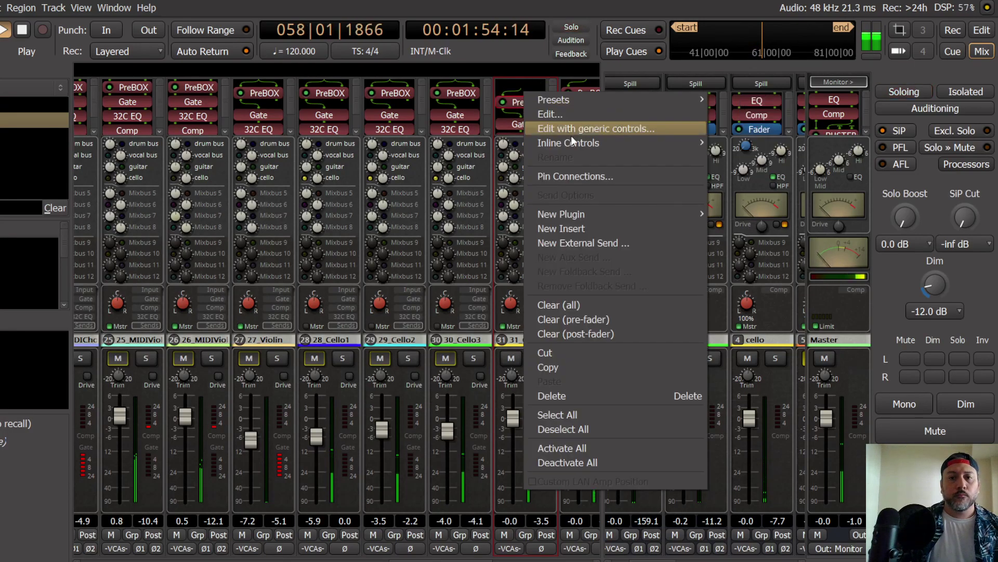
click(585, 175)
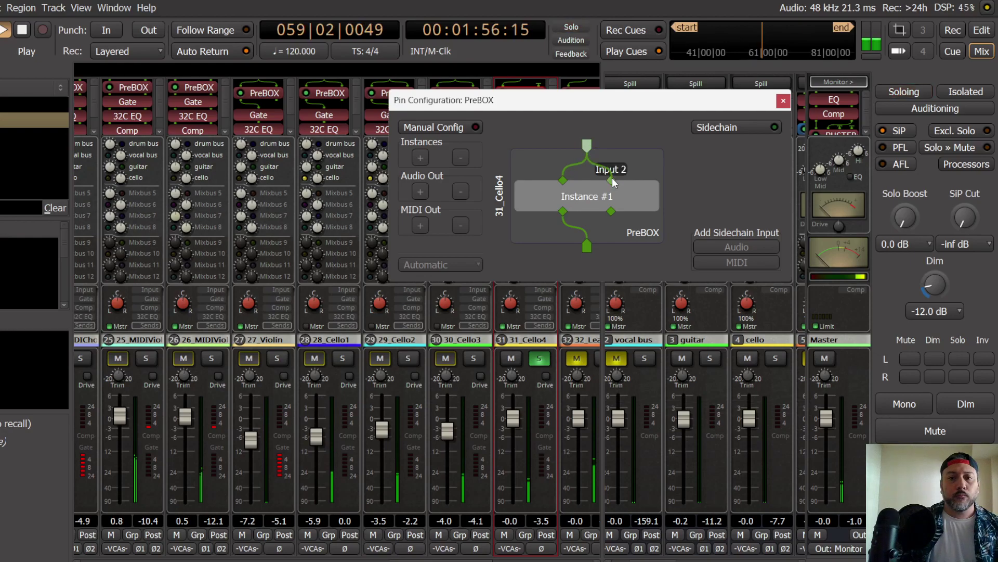
click(784, 101)
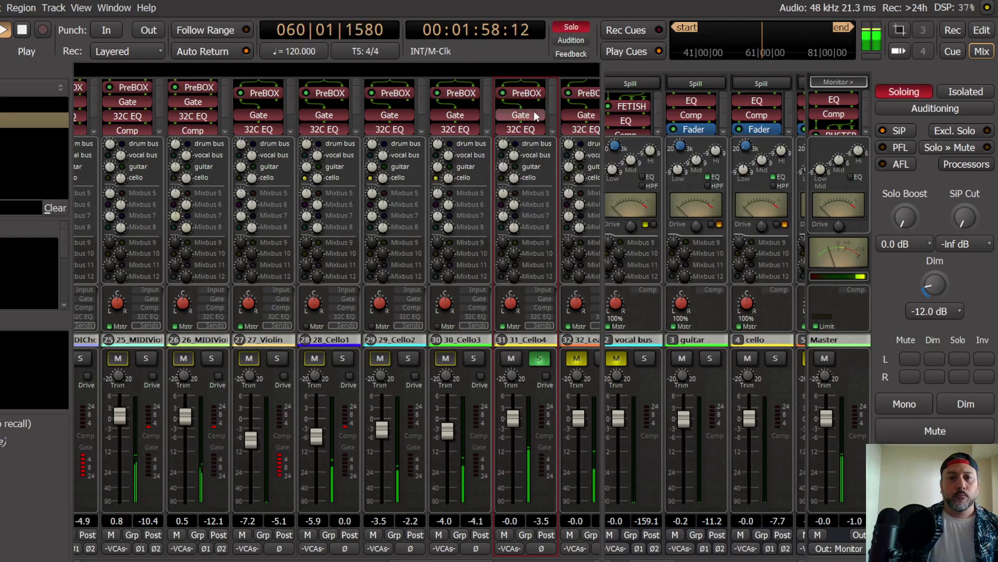
Step: Set 31_Cello4's PreBOX to model New-81 with the input at about 1.4 dB and AGC on
double_click(524, 93)
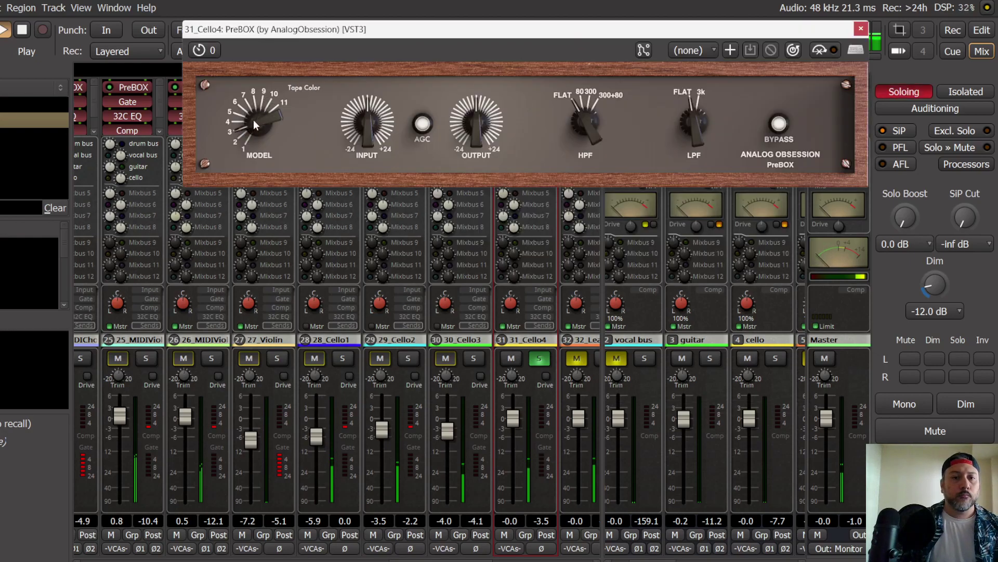
scroll(254, 117, up, 1)
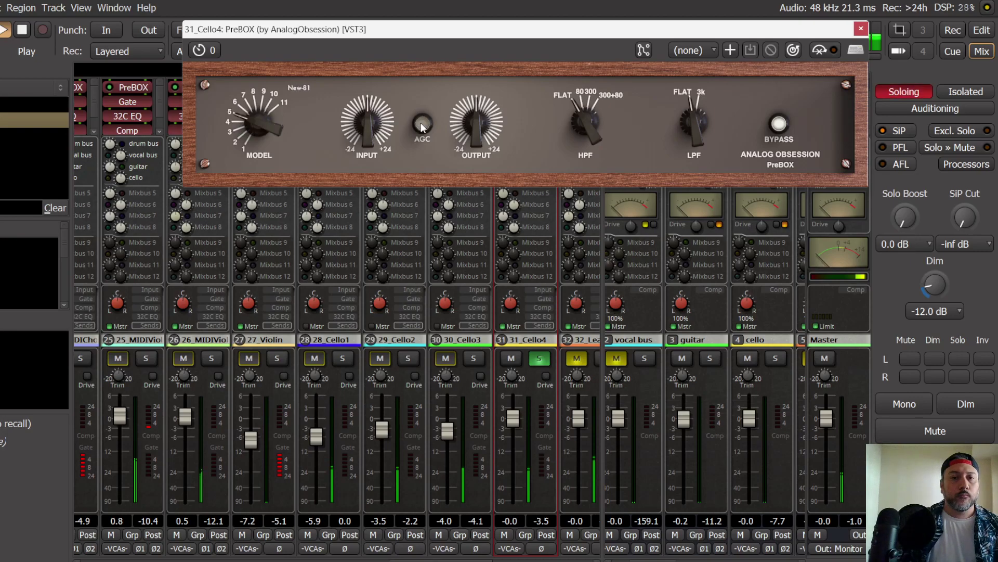
scroll(370, 124, up, 1)
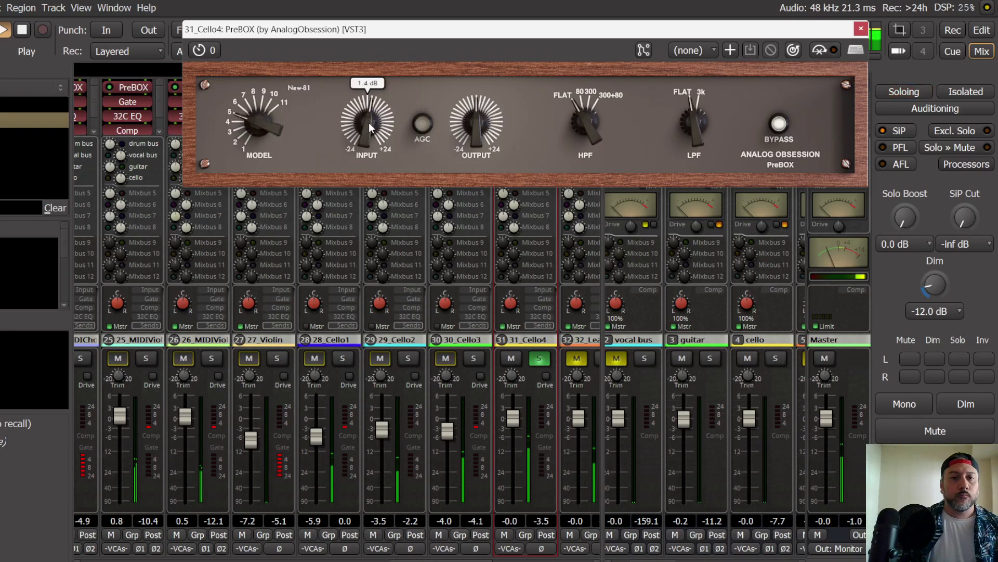
click(422, 123)
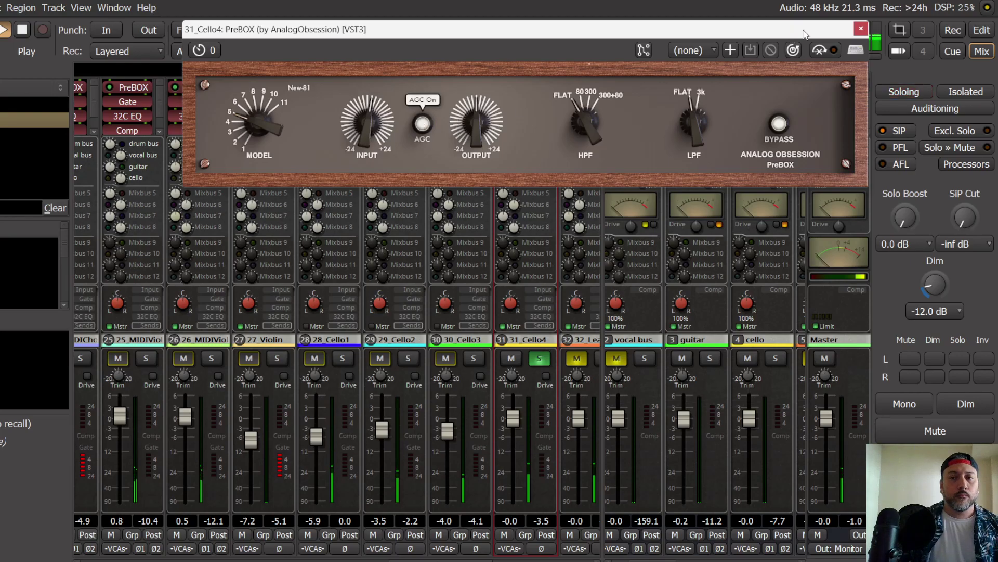
click(861, 29)
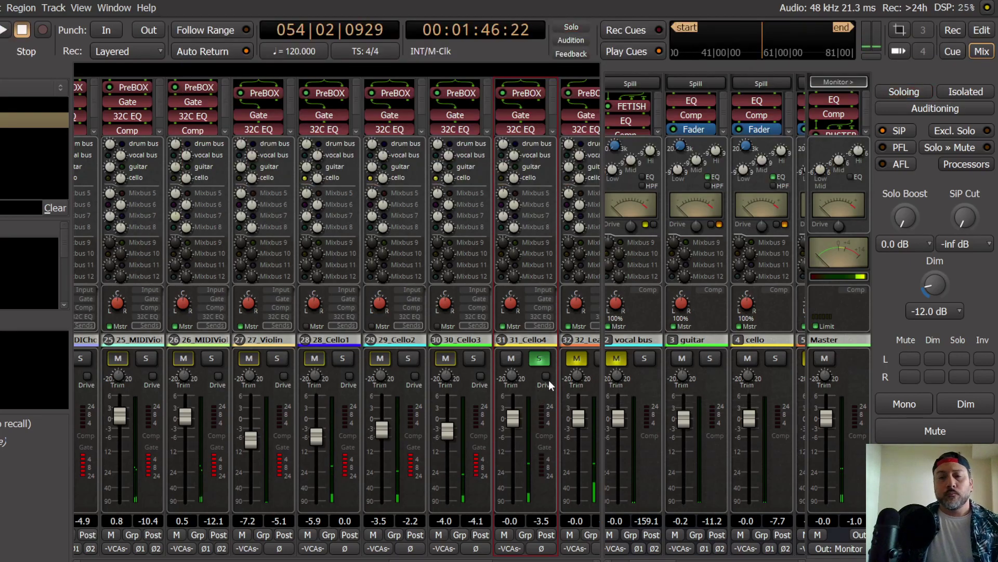
Step: Adjust 31_Cello4's compressor and EQ during playback, and assign the track to the cello bus with its solo switched off
click(541, 298)
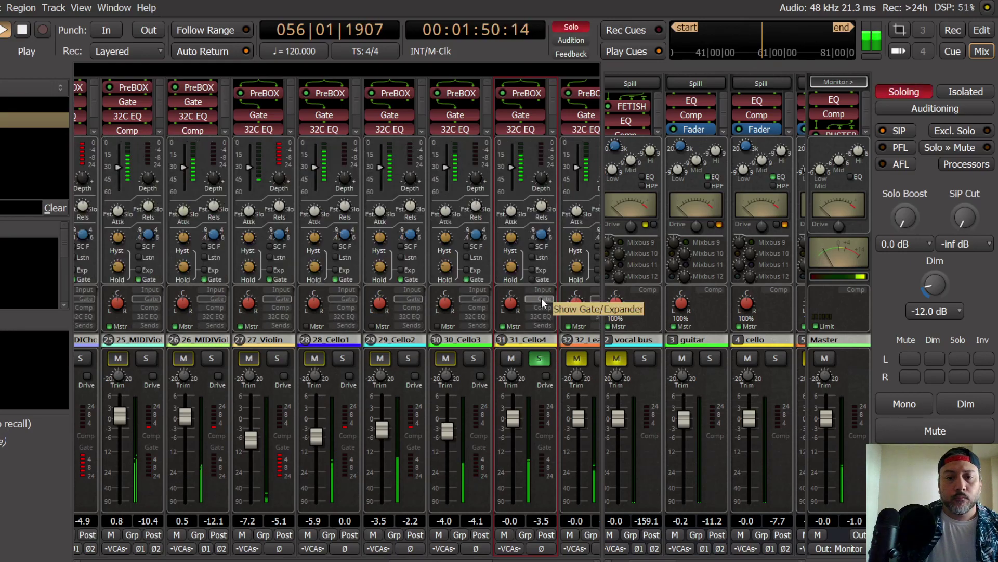
click(543, 308)
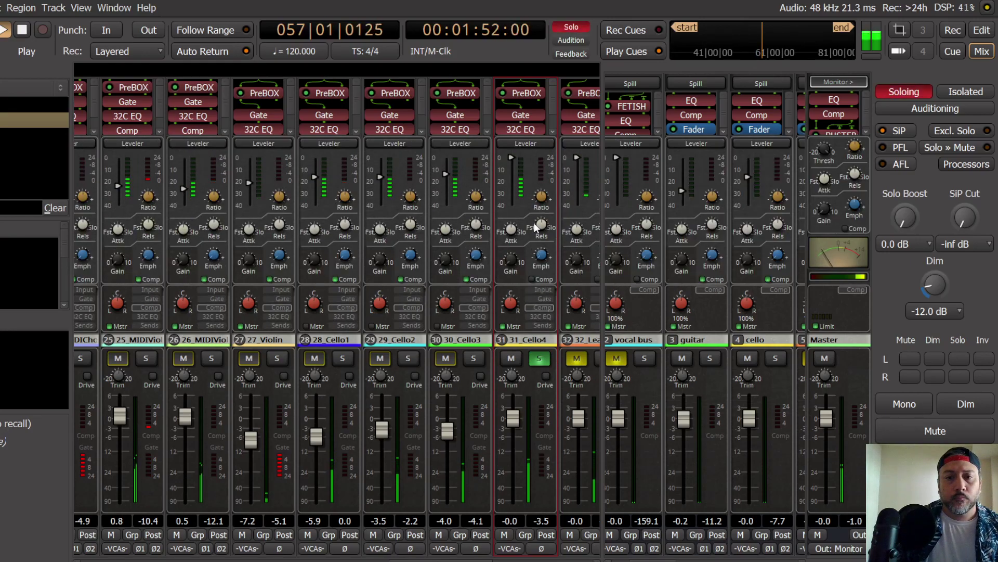
click(542, 316)
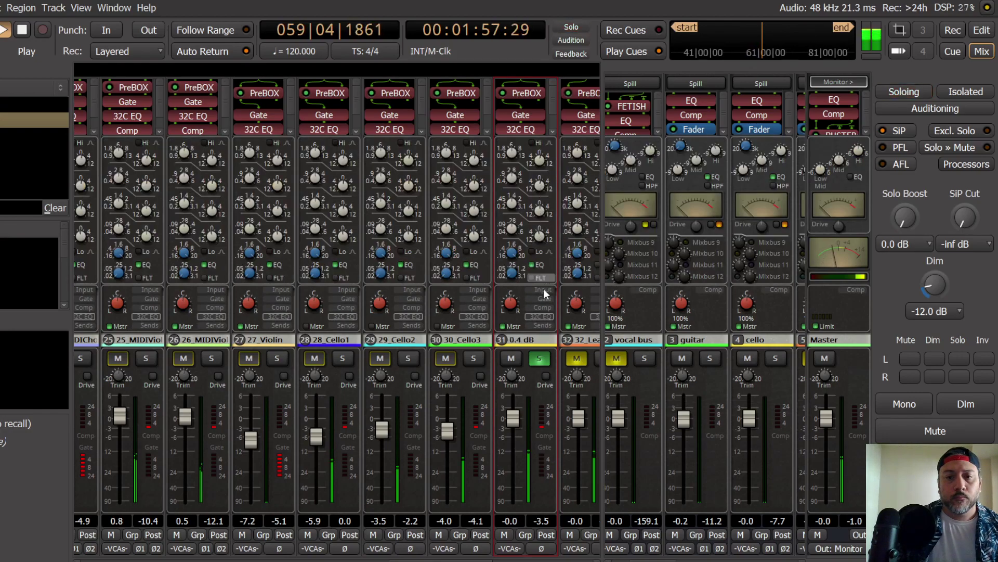
click(546, 325)
click(540, 359)
Step: Lower 31_Cello4's fader to about -4.1 dB while monitoring in mono with dim
drag(513, 417, 510, 424)
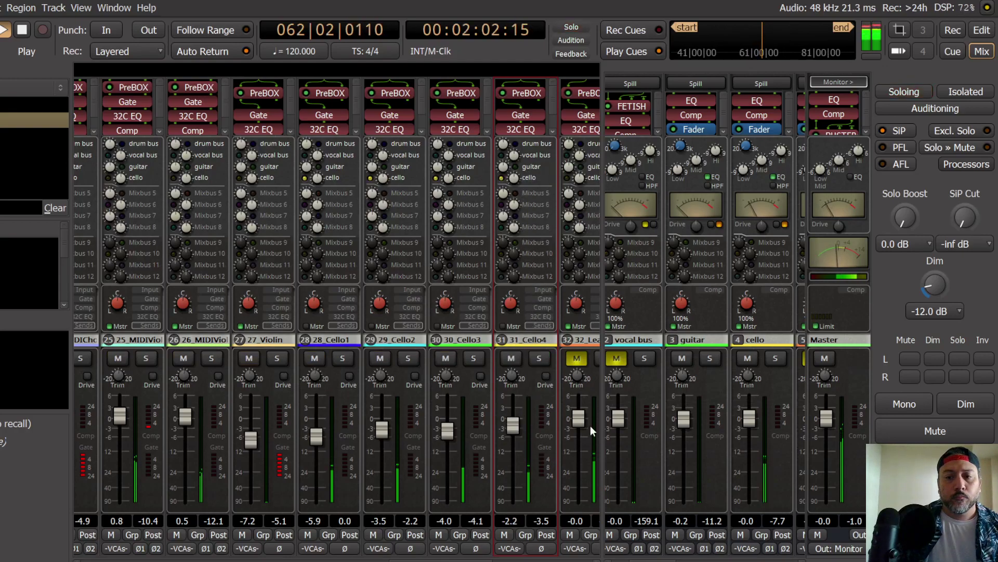
click(943, 403)
click(905, 405)
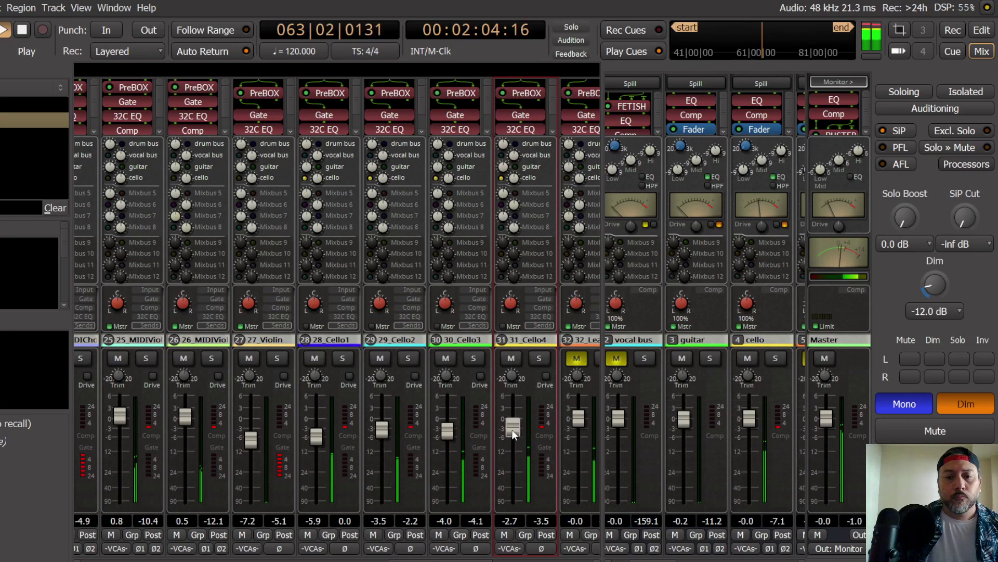
drag(511, 426, 513, 427)
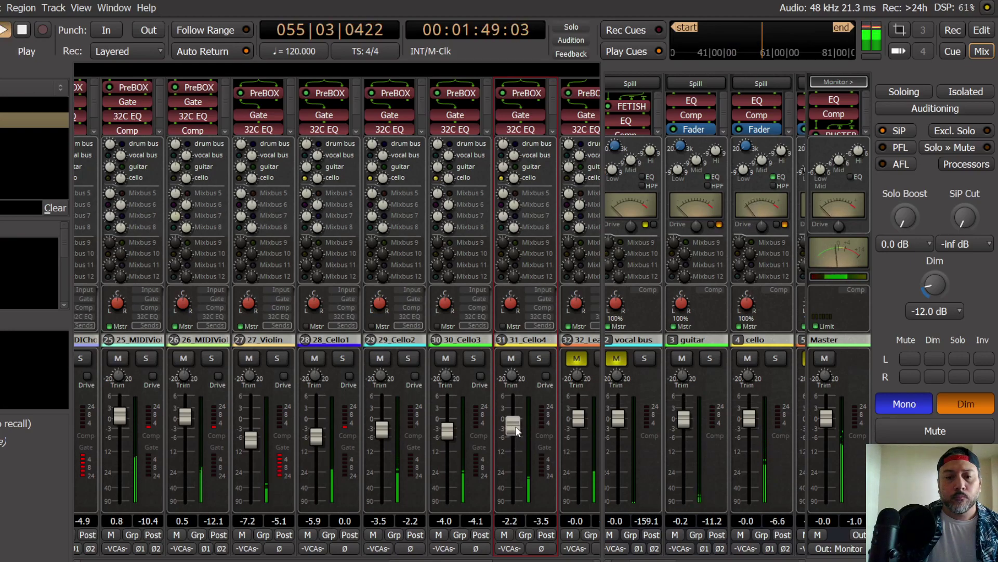
scroll(517, 425, up, 1)
scroll(516, 425, down, 1)
drag(516, 426, 516, 437)
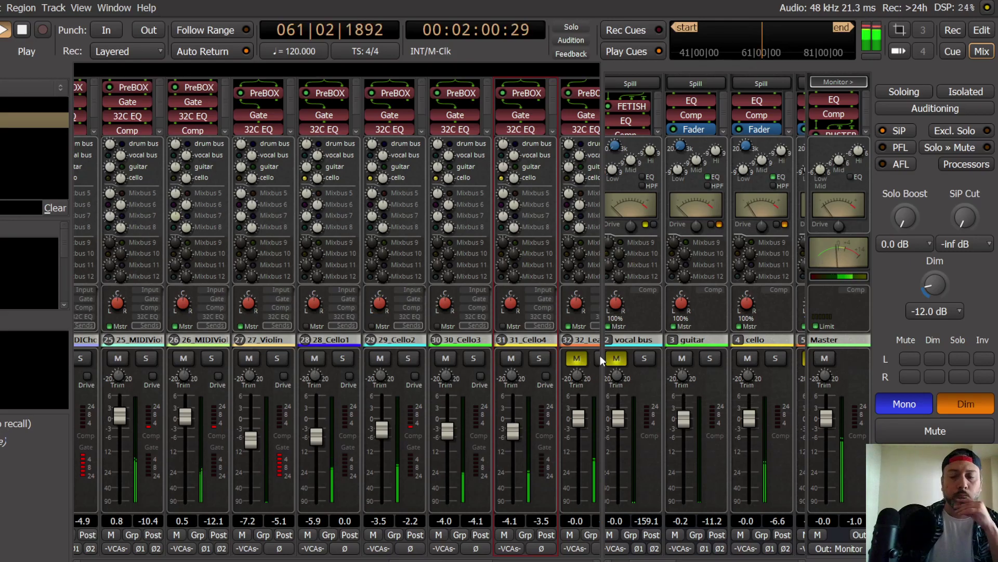
Step: Lower the cello bus fader to about -2.3 dB, and switch off mono and dim monitoring
drag(750, 419, 750, 431)
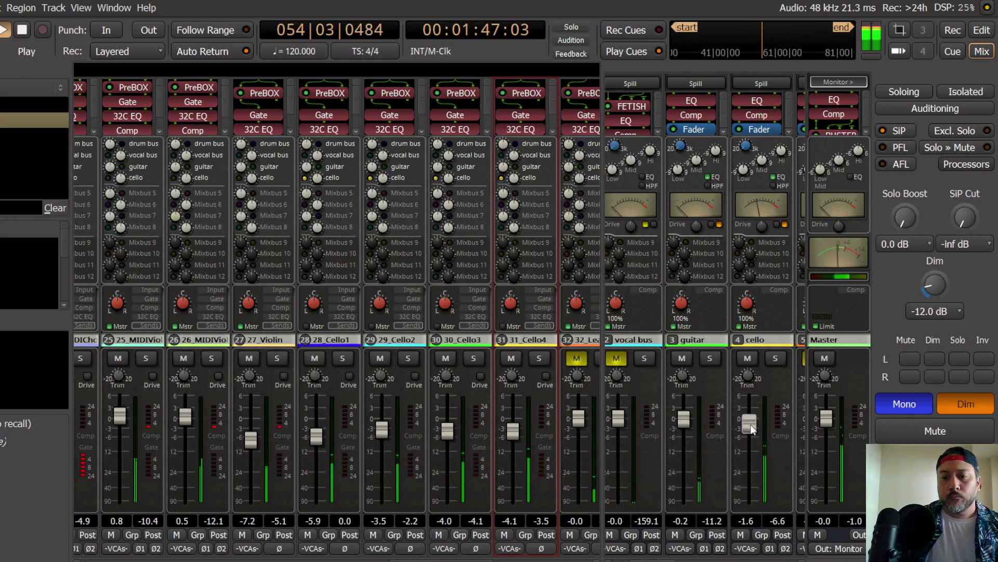
drag(751, 426, 750, 428)
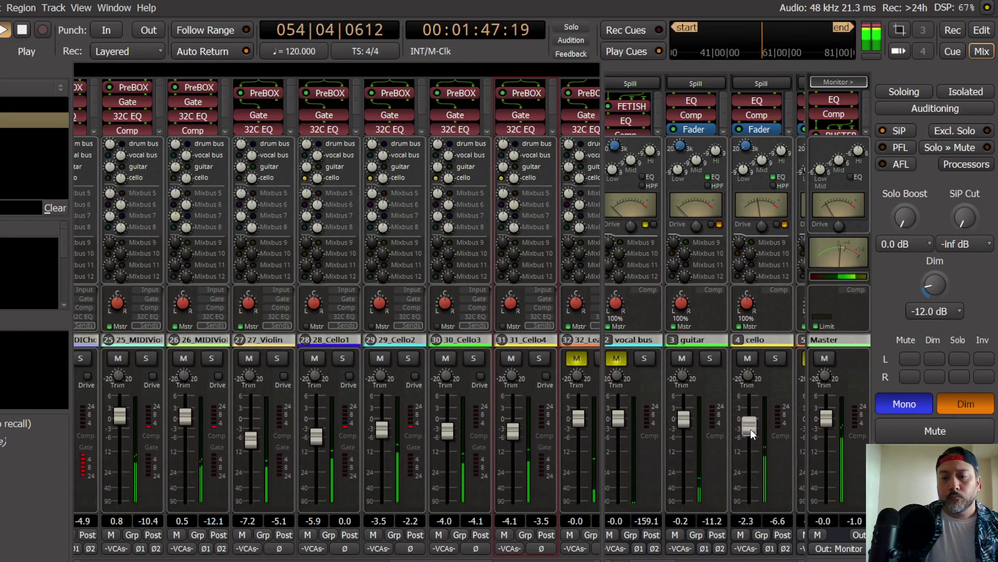
click(968, 401)
click(905, 404)
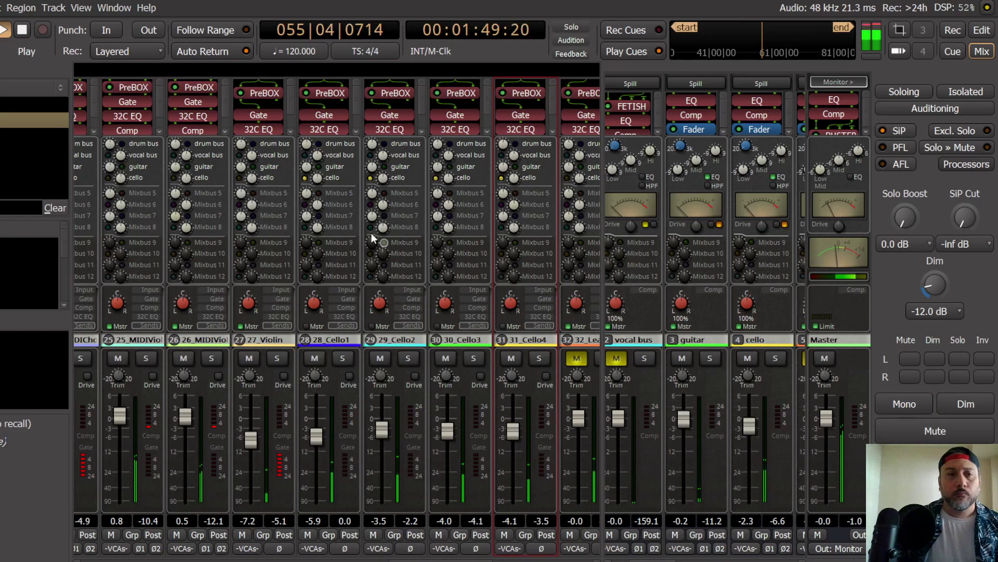
Step: Save the session with the finished cello levels
click(0, 7)
click(0, 85)
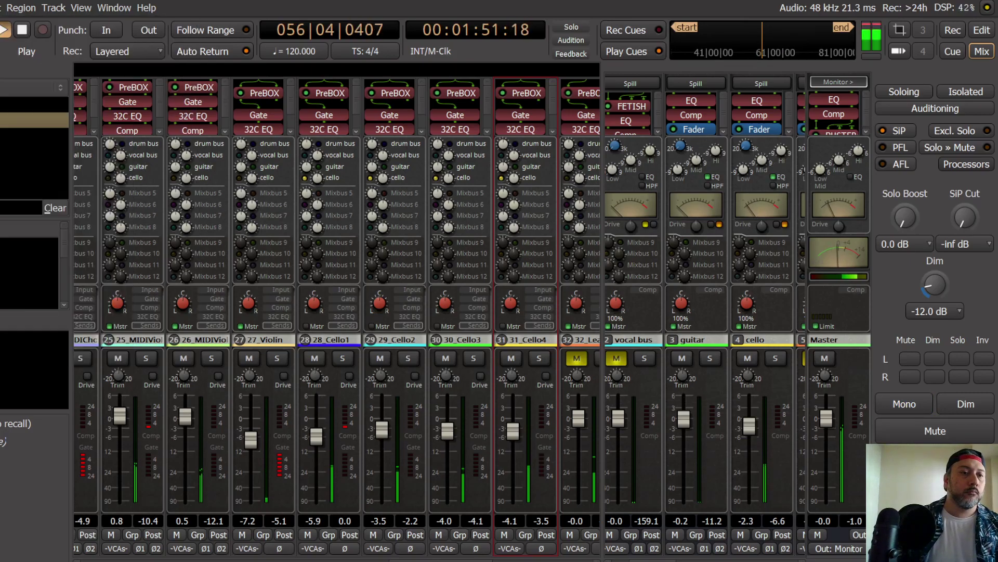
Step: Look through the drum, guitar, cello and vocal tracks' waveforms in the editor timeline during playback
click(982, 30)
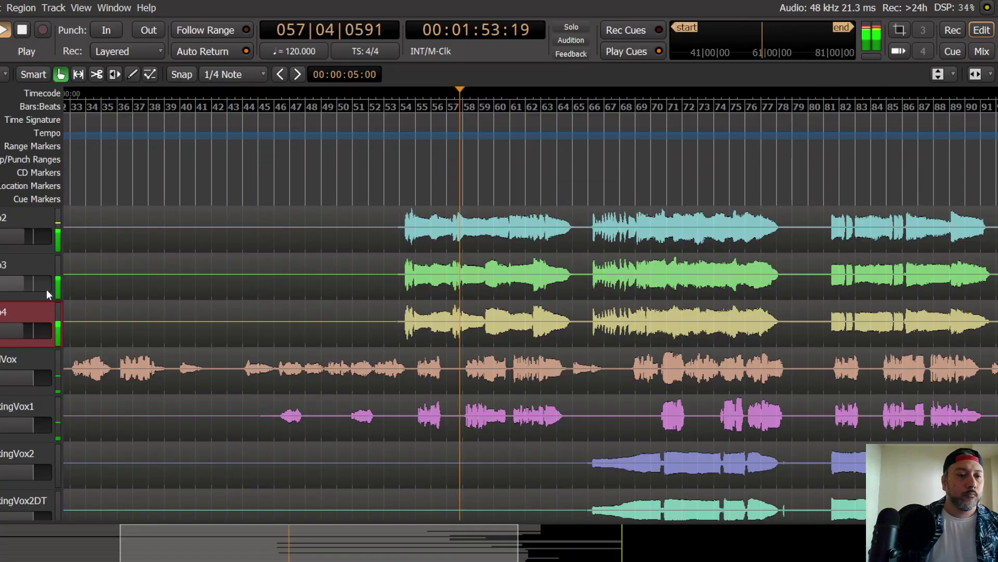
scroll(21, 291, down, 3)
scroll(17, 290, down, 4)
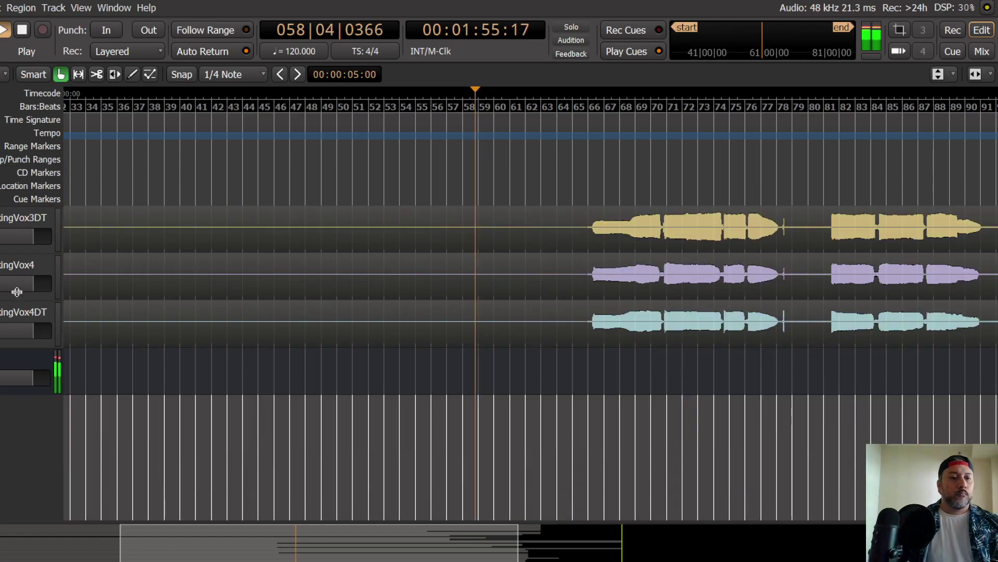
scroll(16, 291, up, 8)
scroll(15, 290, up, 8)
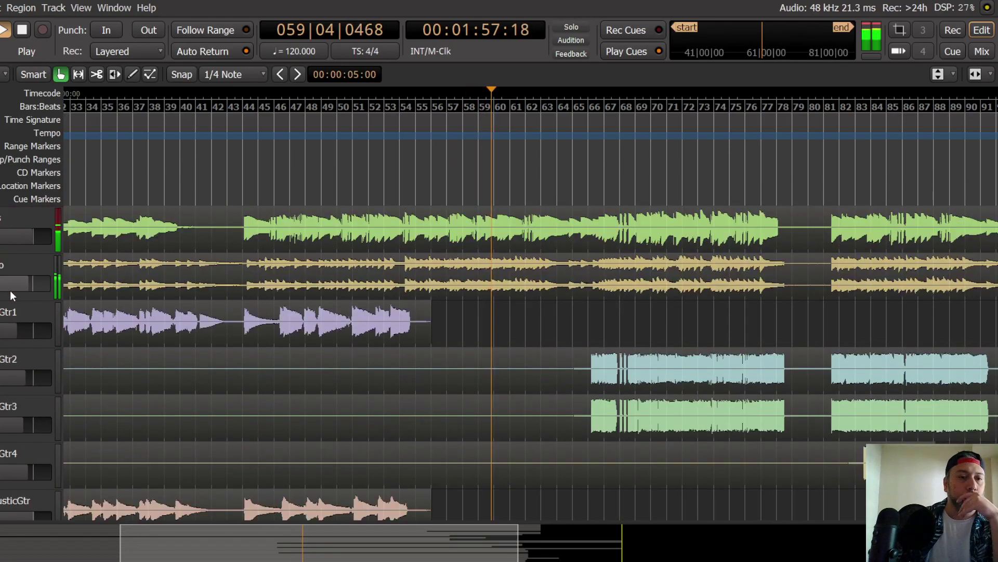
scroll(10, 287, up, 6)
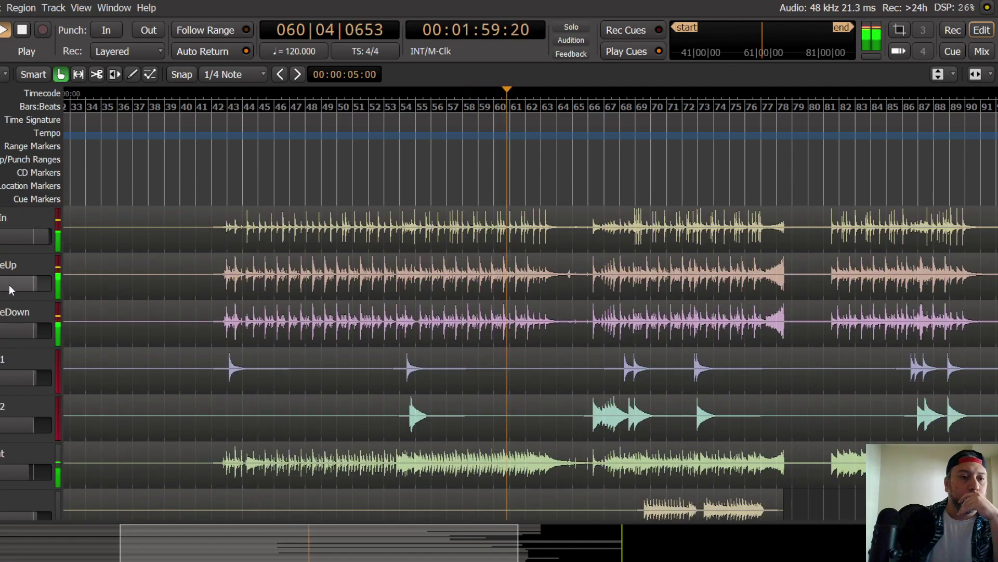
scroll(9, 285, down, 11)
scroll(11, 283, down, 10)
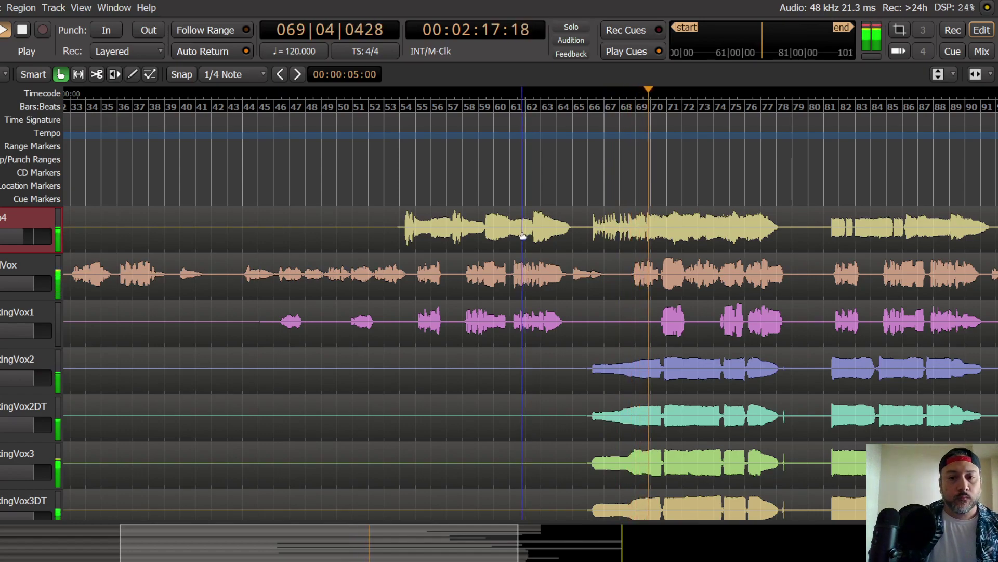
Step: Restart playback near bar 70 and solo the 32_LeadVox track in the mixer
click(21, 261)
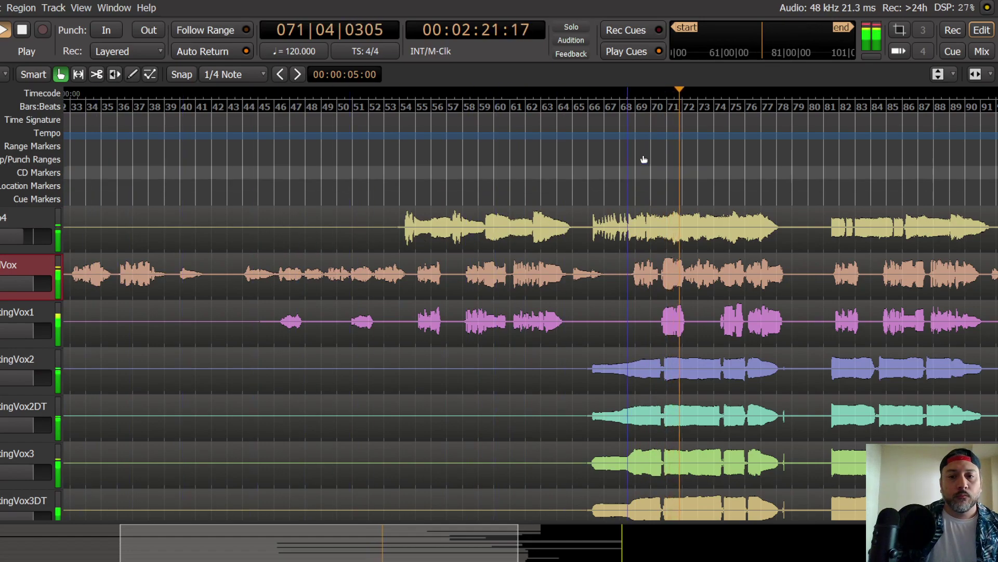
key(space)
click(663, 136)
key(space)
click(975, 53)
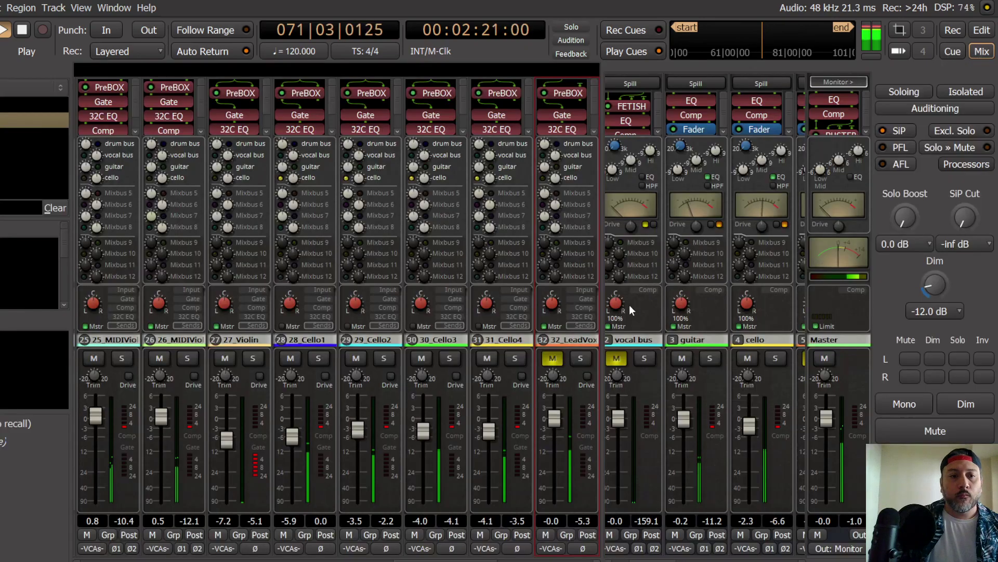
click(576, 360)
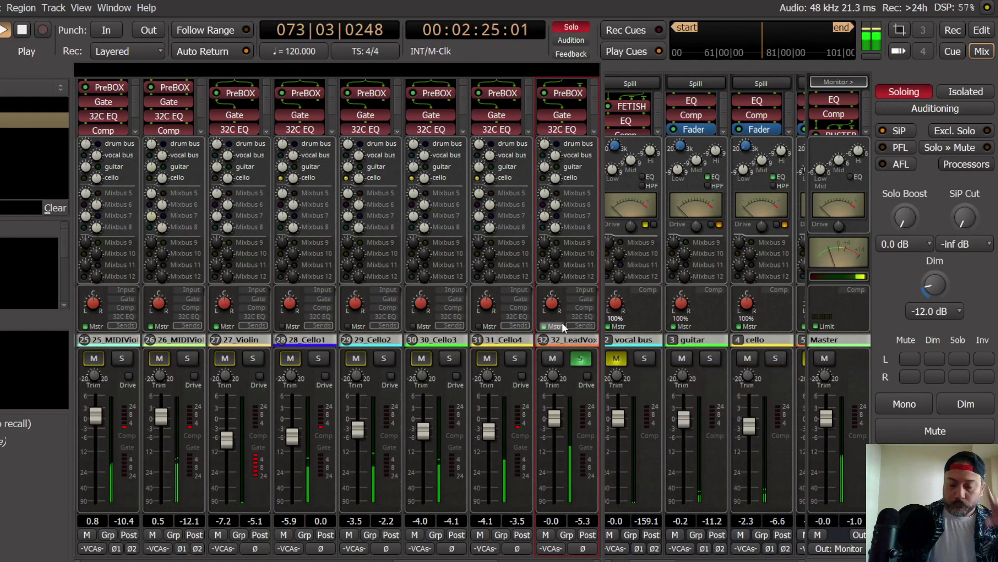
Step: Edit the pin connections of the PreBOX plugin on 32_LeadVox
right_click(567, 94)
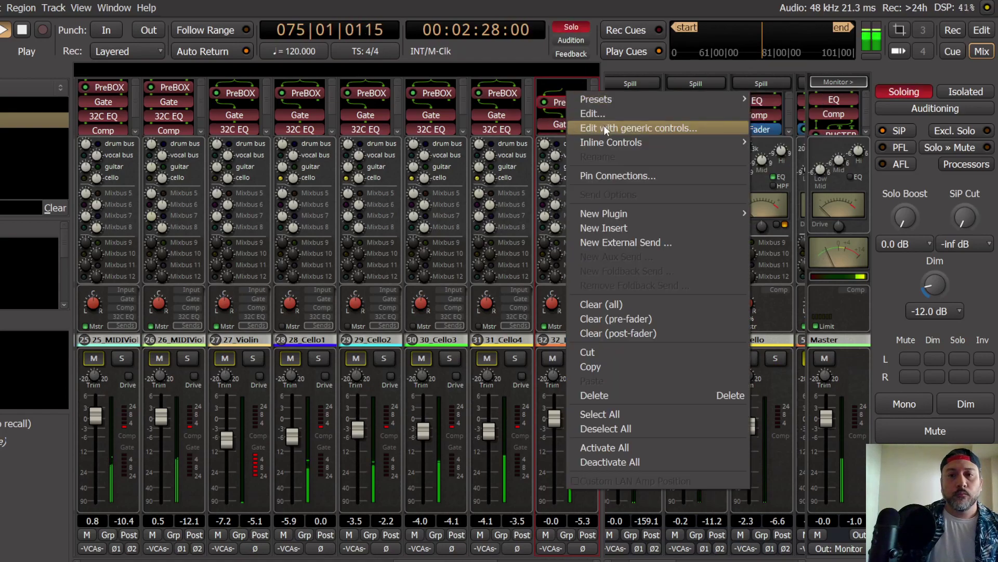
click(620, 175)
drag(623, 151, 647, 182)
click(819, 103)
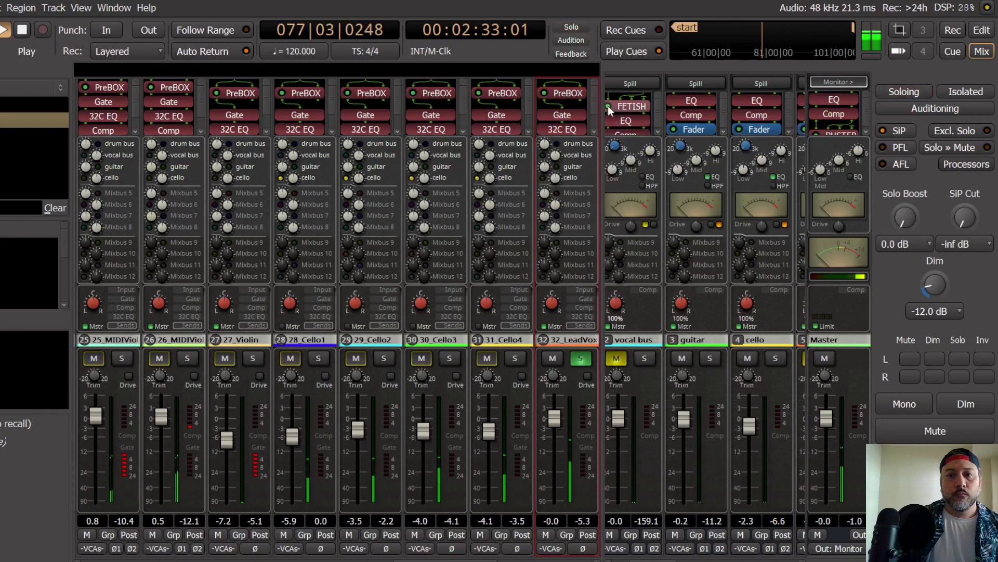
Step: Set 32_LeadVox's PreBOX to the New-81 model, toggle its AGC and raise its input gain
double_click(568, 95)
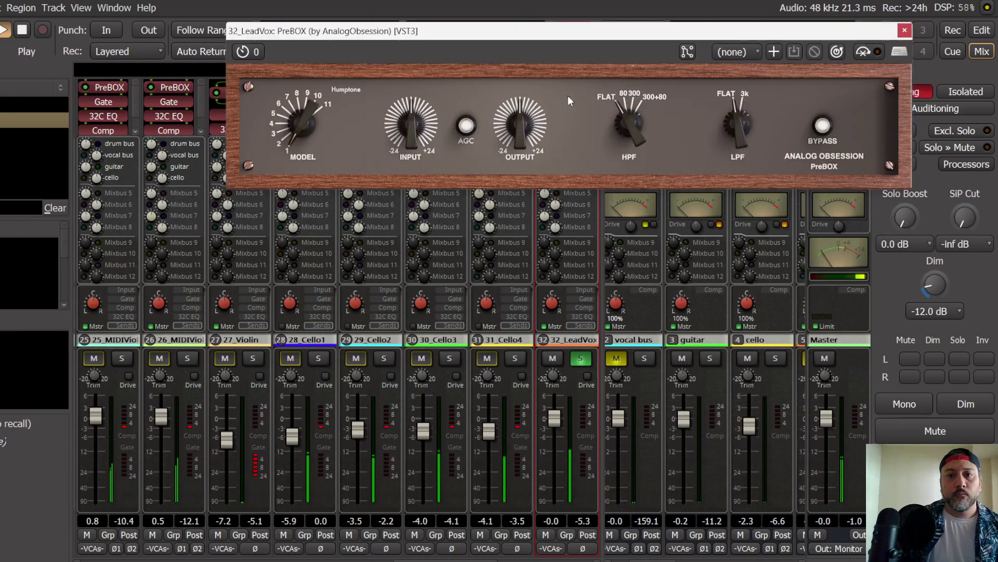
scroll(298, 128, up, 2)
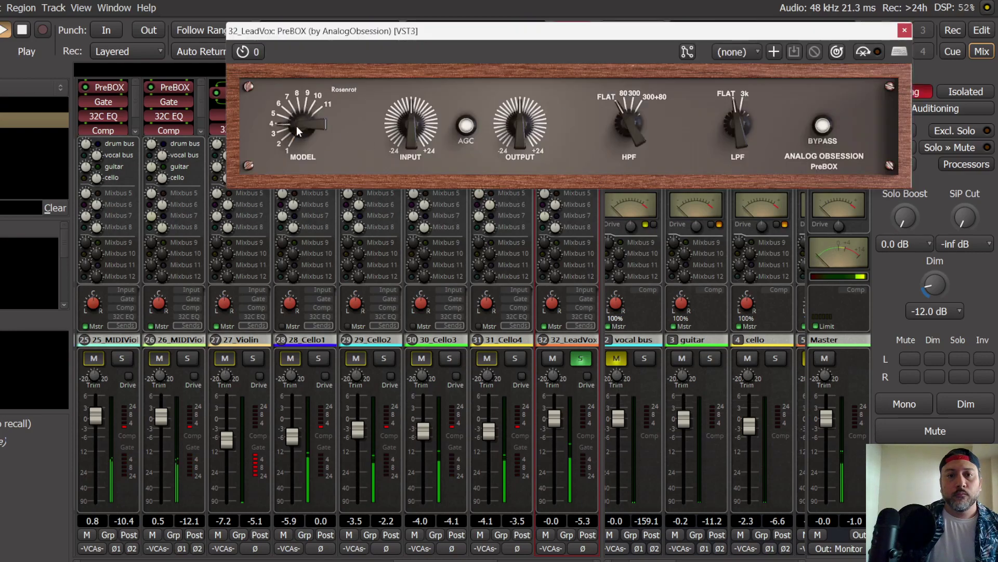
click(466, 125)
drag(410, 135, 409, 116)
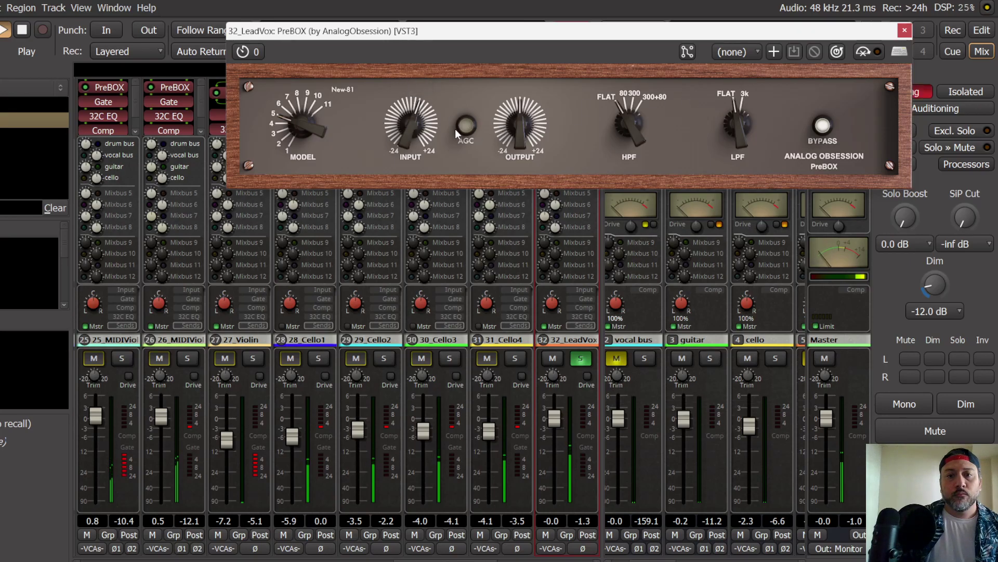
click(904, 31)
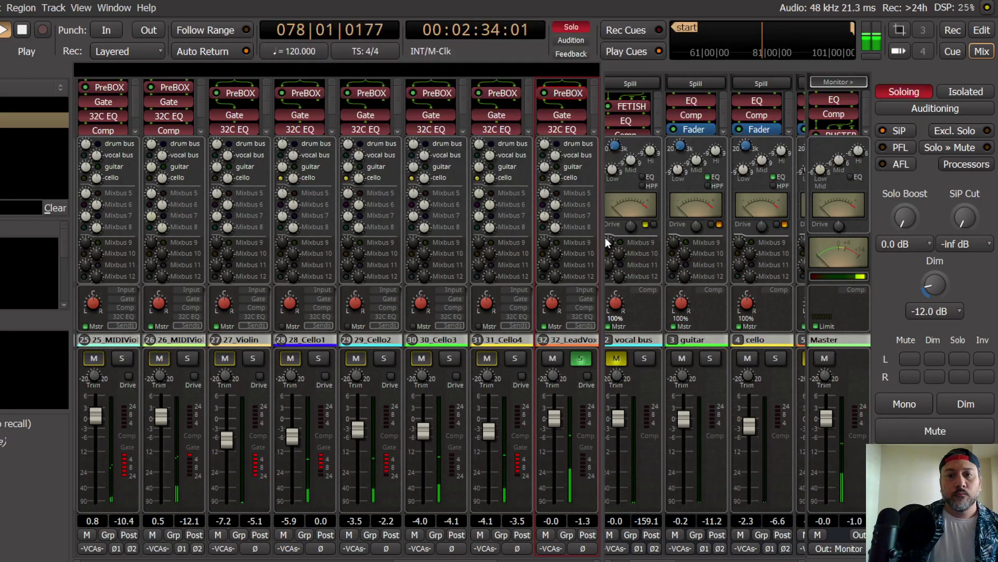
Step: Restart playback, enable the gate on 32_LeadVox and set its compressor threshold to about -20 dB
key(space)
key(space)
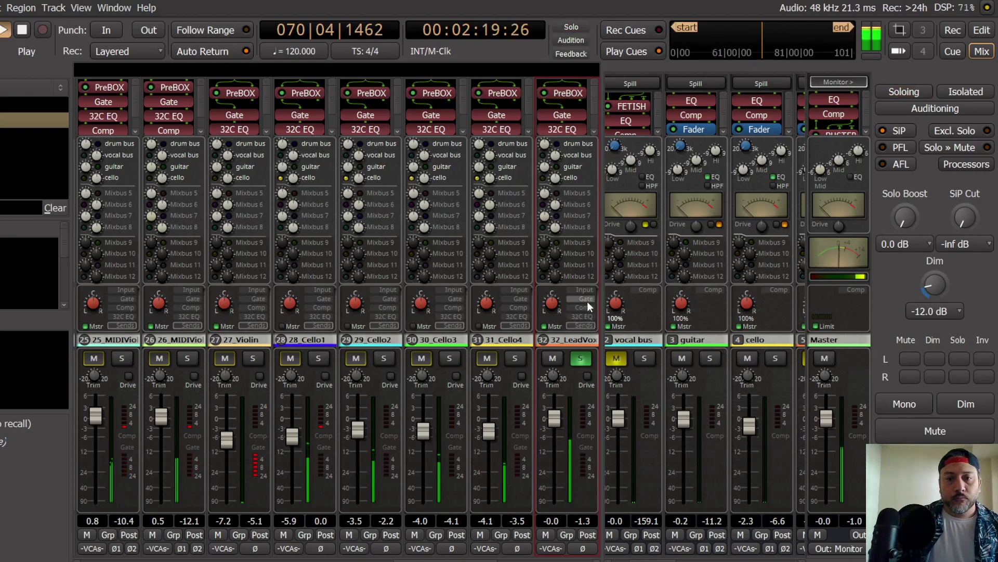
click(586, 299)
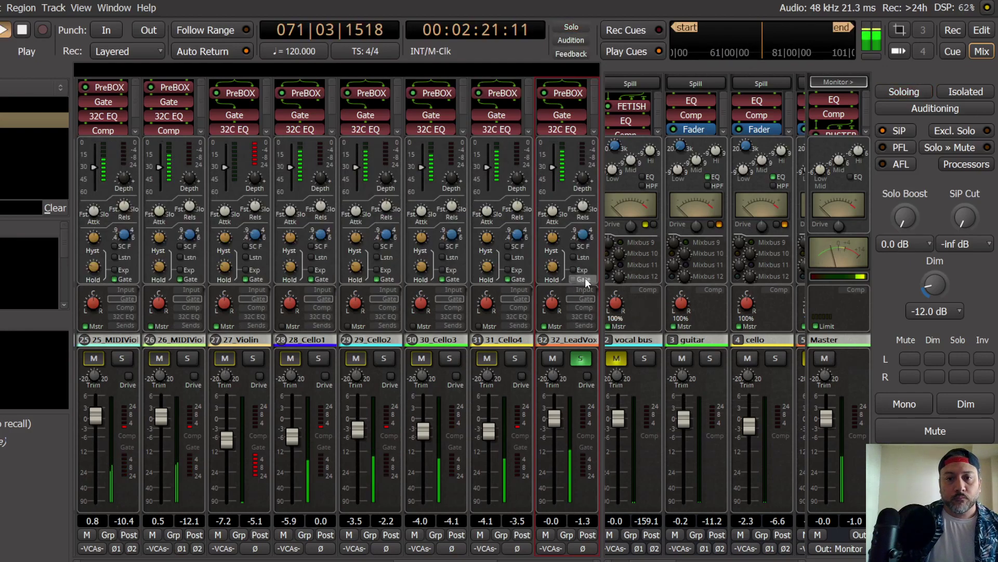
click(586, 307)
drag(554, 172, 556, 179)
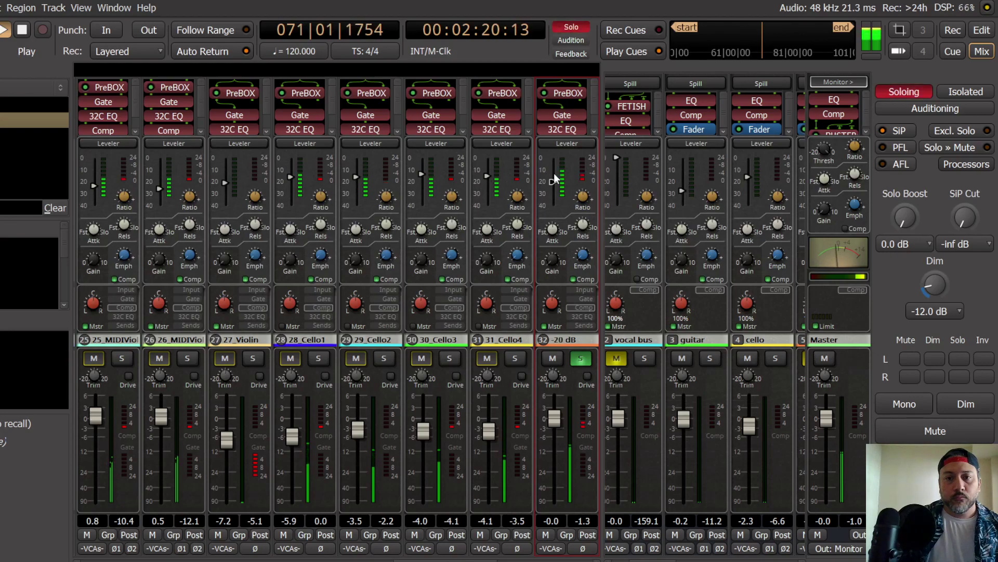
Step: Enable the EQ and filter on 32_LeadVox and set the high-pass filter to about 160 Hz
click(582, 316)
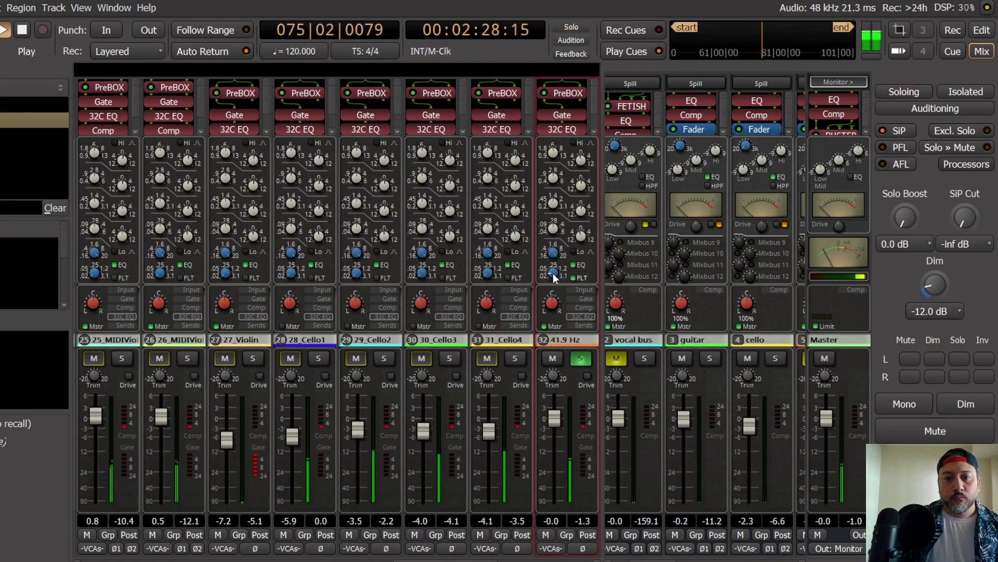
scroll(556, 278, up, 1)
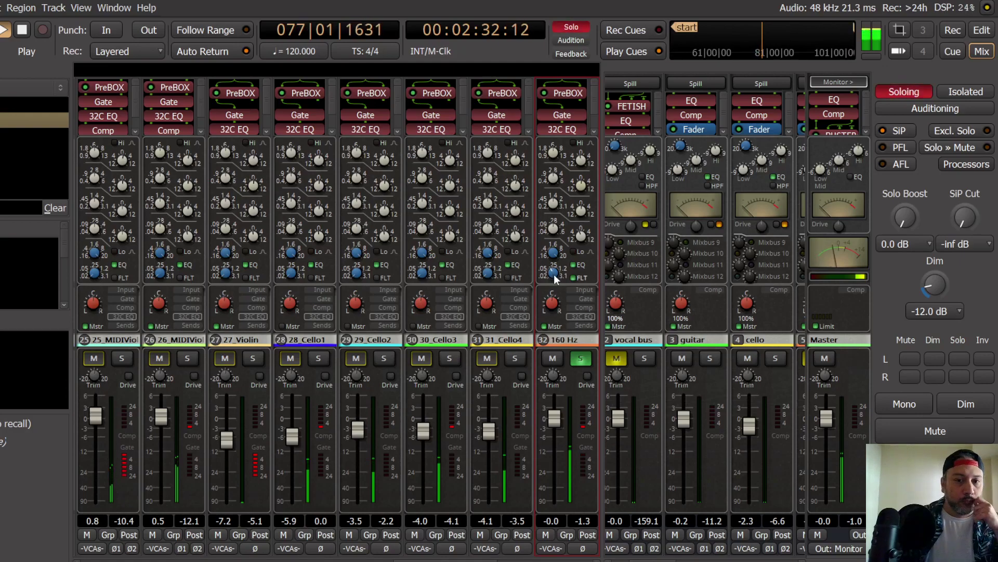
Step: Route 32_LeadVox to the vocal bus instead of the master, and unmute the vocal bus
click(576, 324)
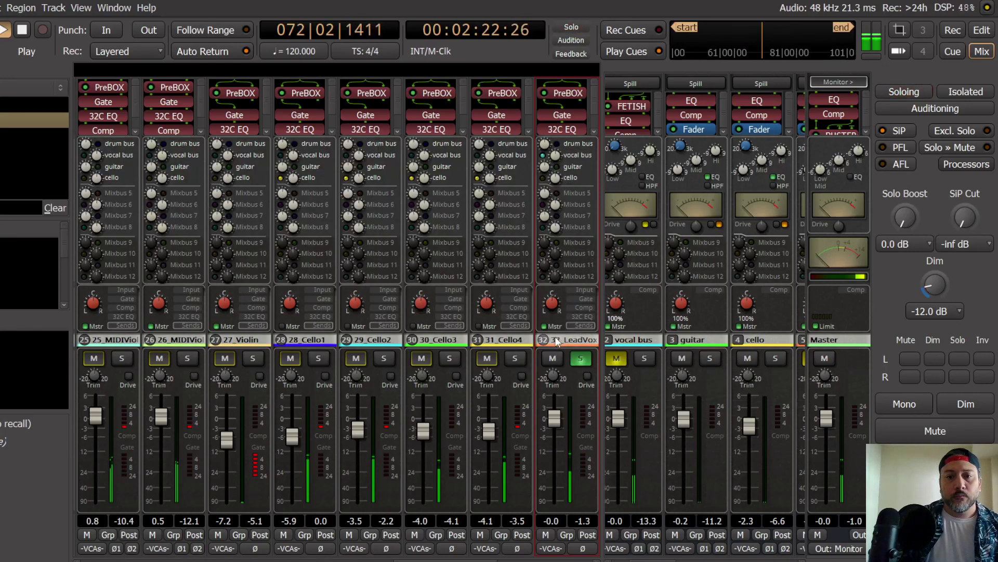
click(617, 358)
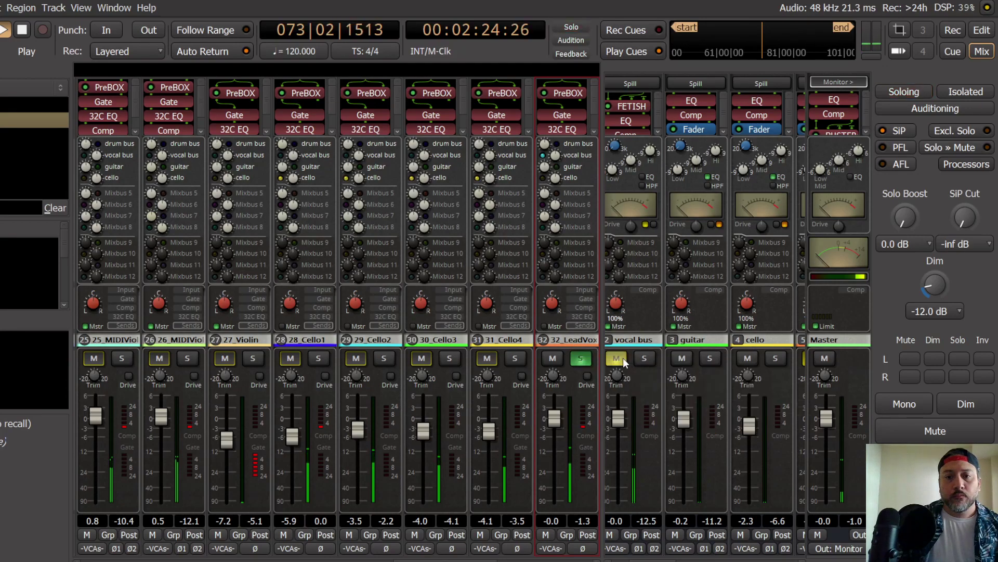
Step: Open the FETISH compressor on the vocal bus and adjust its release time
scroll(676, 431, left, 1)
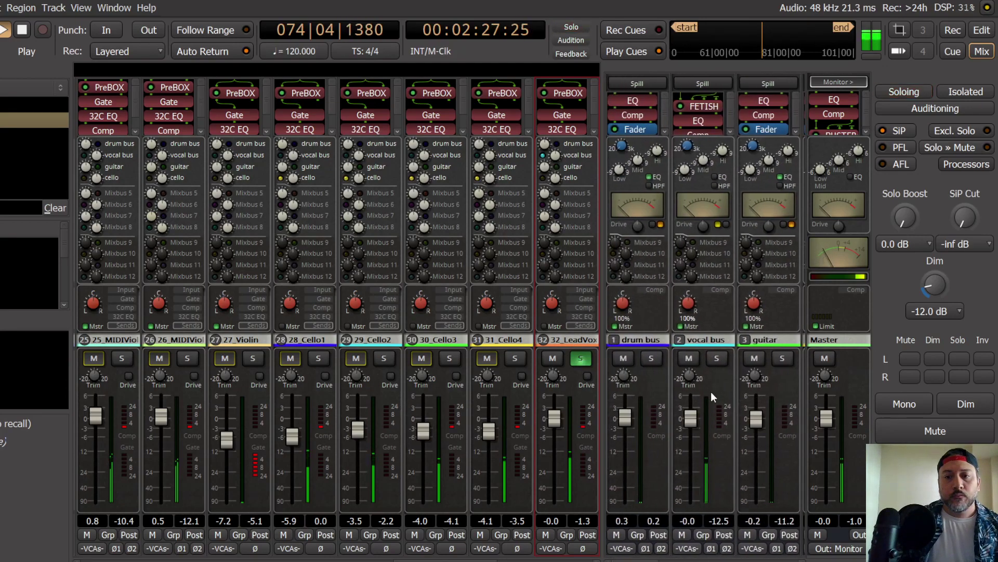
double_click(702, 105)
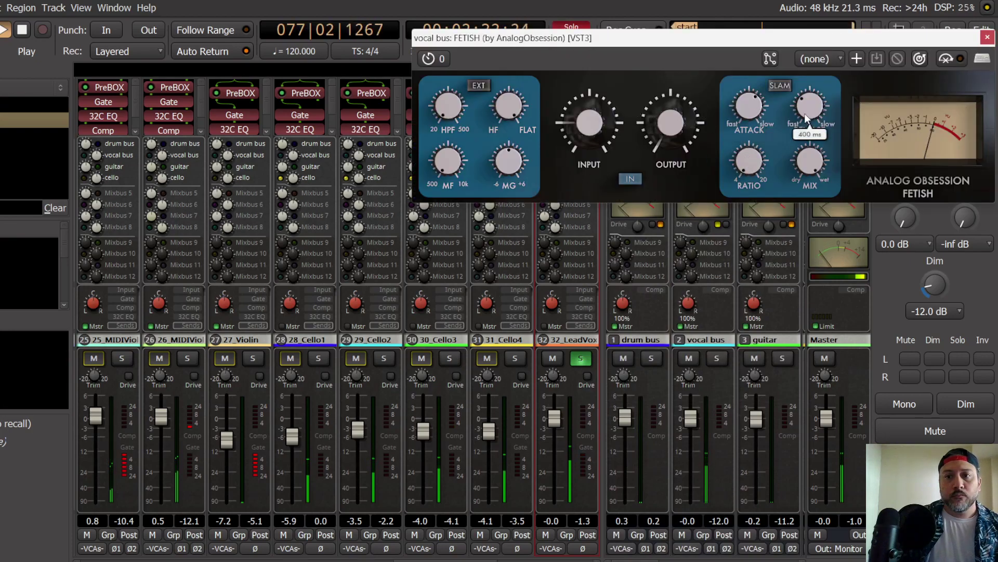
drag(806, 102, 807, 151)
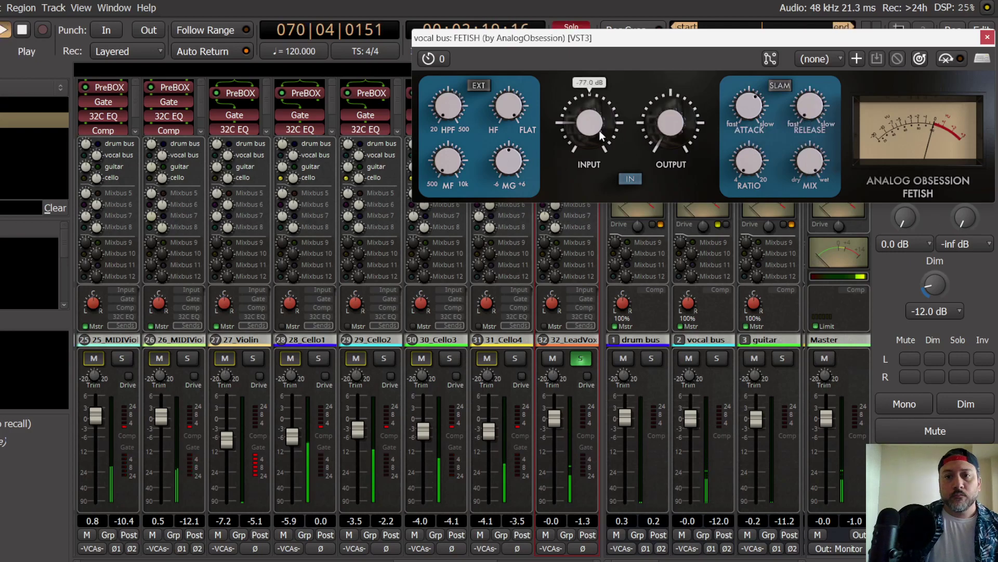
Step: Adjust the FETISH input level by ear against the soloed lead vocal and close the plug-in
drag(589, 118, 598, 45)
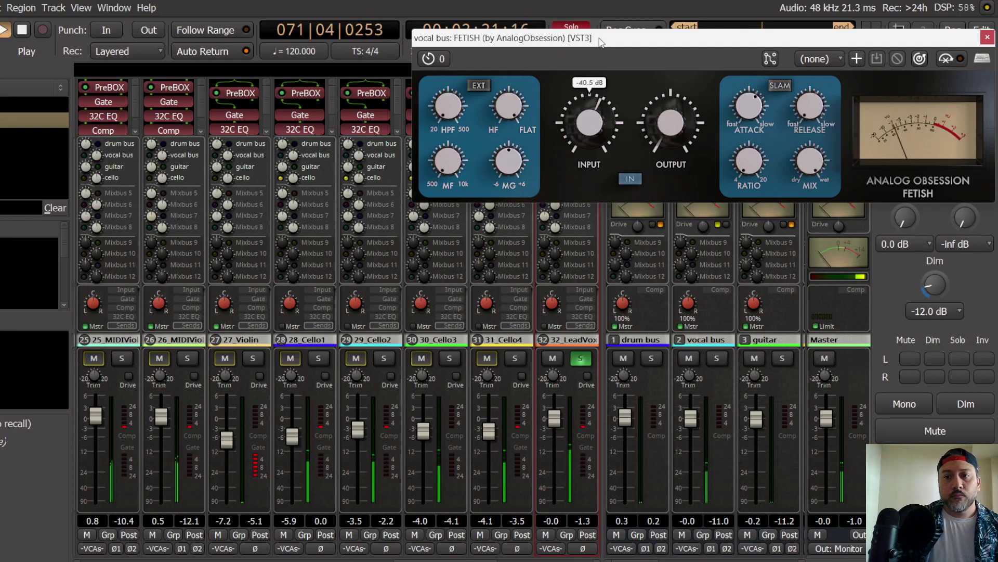
drag(596, 47, 590, 80)
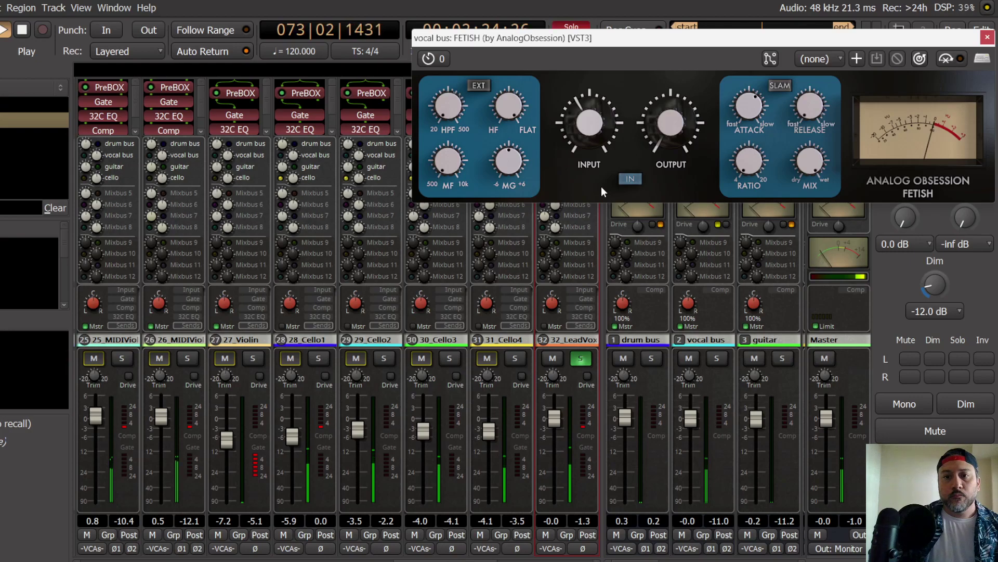
drag(686, 38, 600, 77)
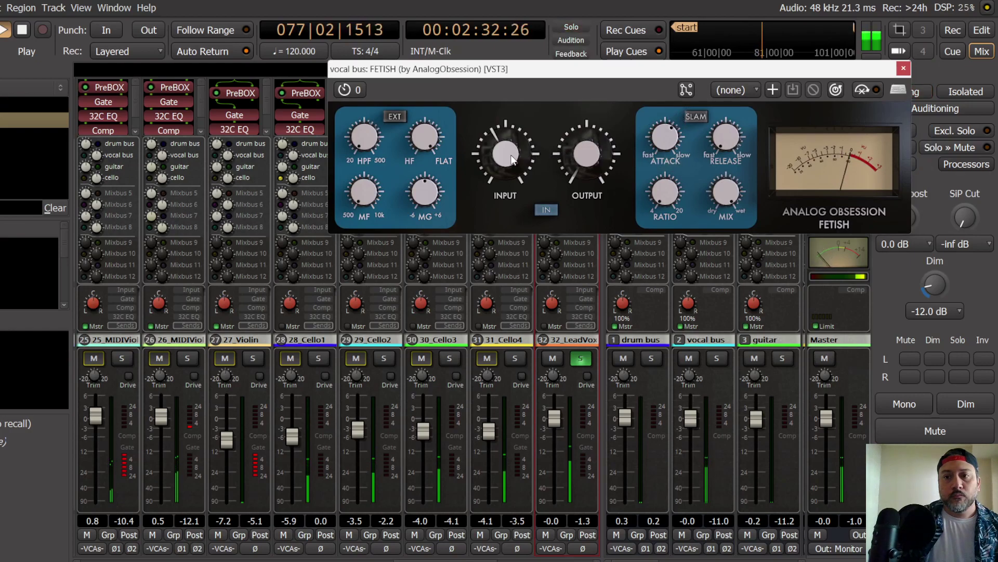
mouse_move(503, 158)
drag(503, 158, 504, 116)
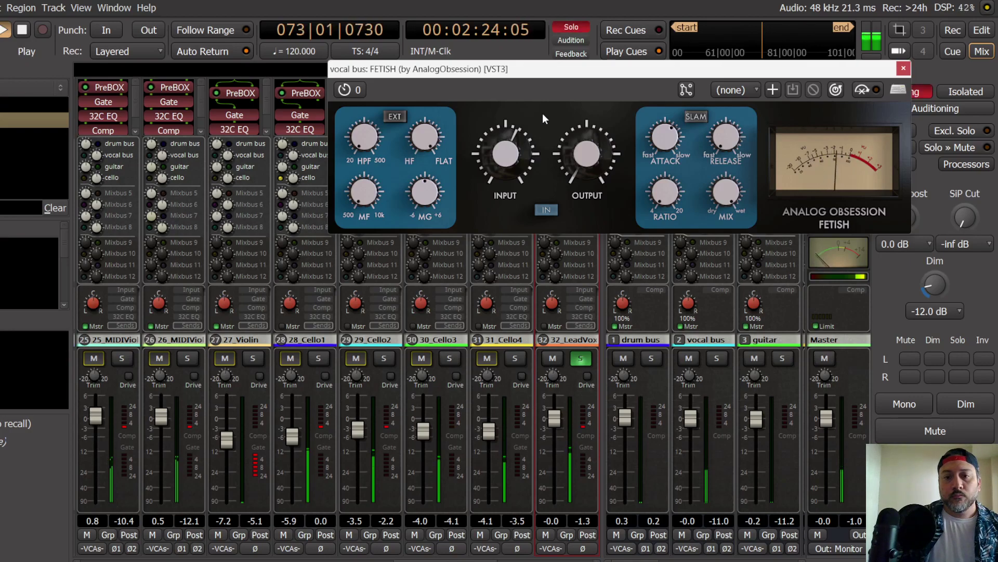
mouse_move(500, 145)
mouse_down()
mouse_move(501, 177)
mouse_move(503, 163)
mouse_up()
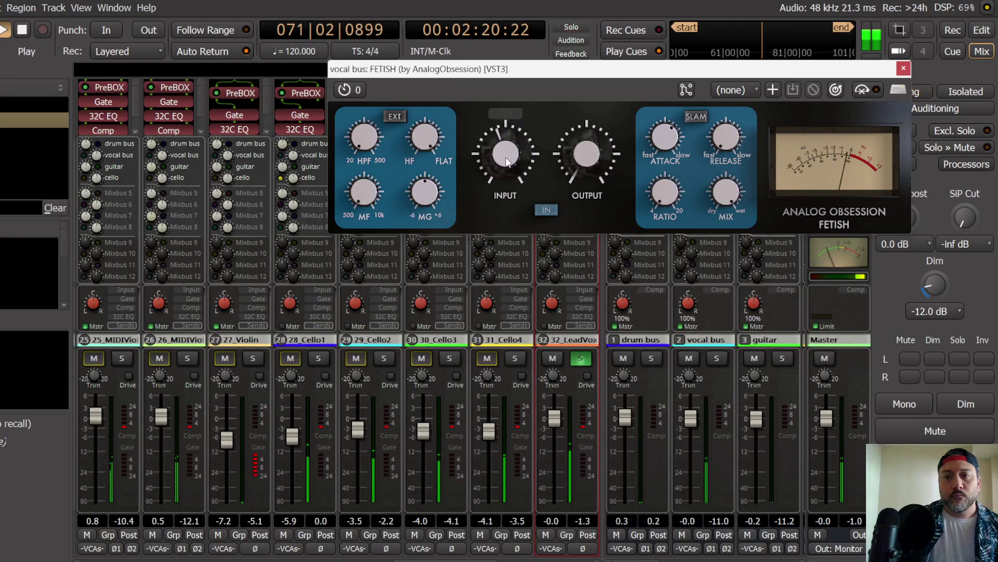
click(904, 68)
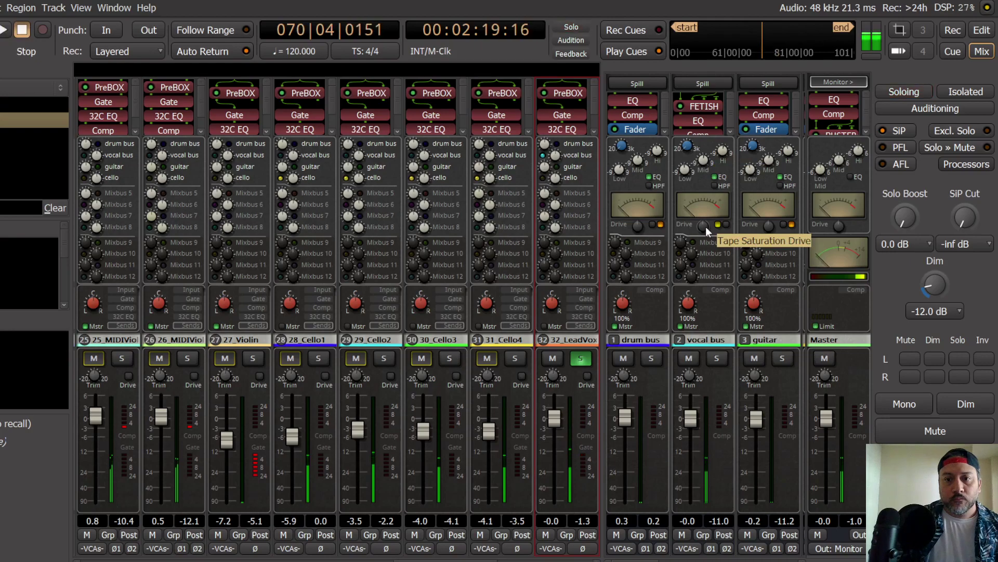
Step: Raise the vocal bus's tape saturation drive to about -0.4 and engage its channel compressor with a lower threshold
key(space)
key(space)
scroll(704, 227, up, 6)
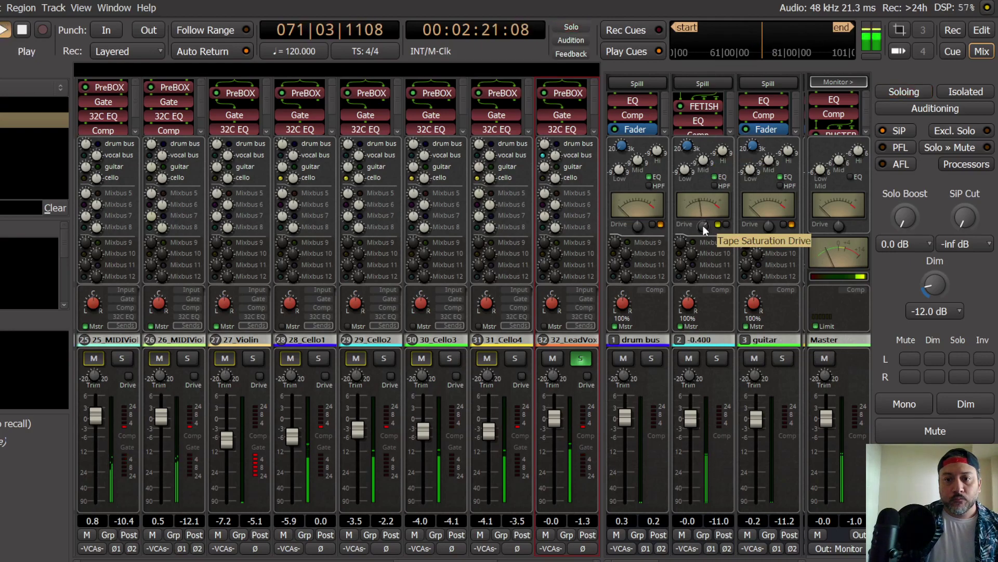
click(712, 290)
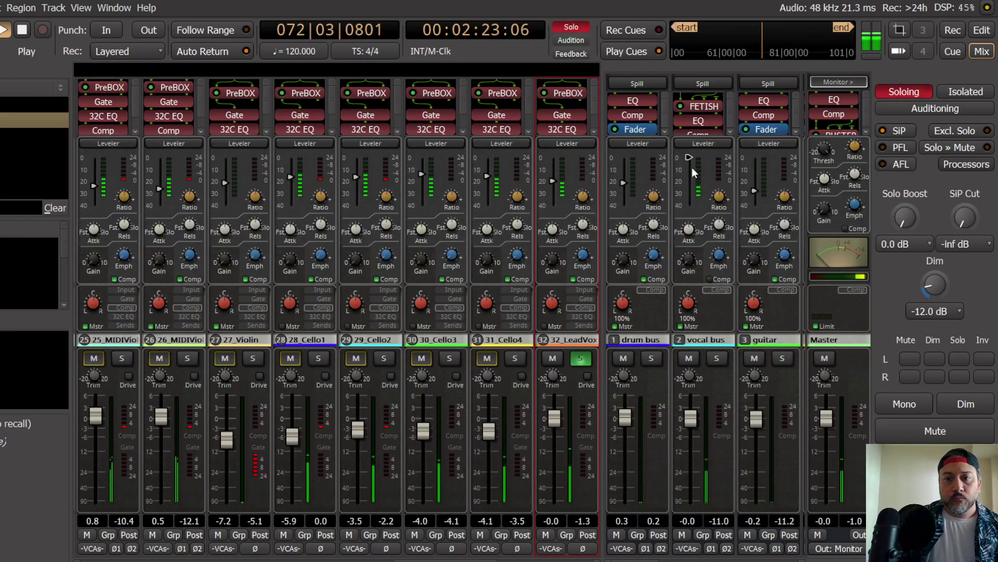
scroll(692, 170, down, 3)
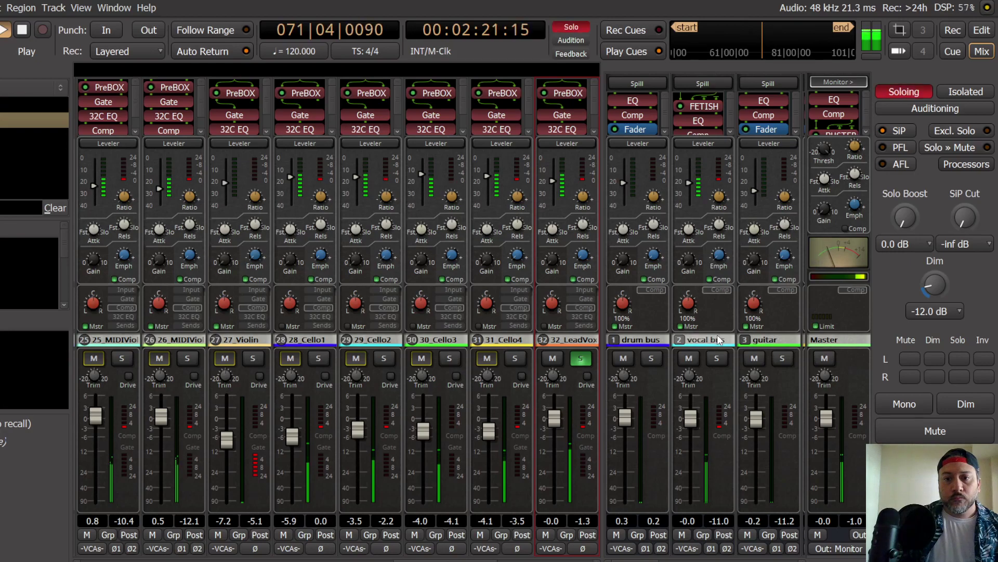
Step: Set the de-esser threshold in the vocal bus's LOADES plug-in to -15 dB and close it
scroll(707, 120, down, 2)
double_click(706, 117)
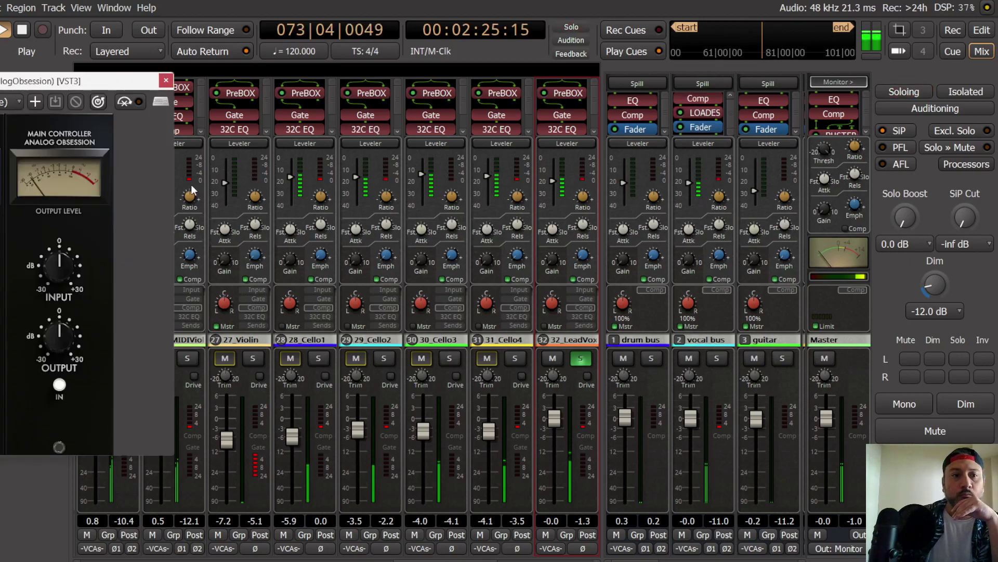
drag(79, 86, 433, 84)
mouse_move(304, 267)
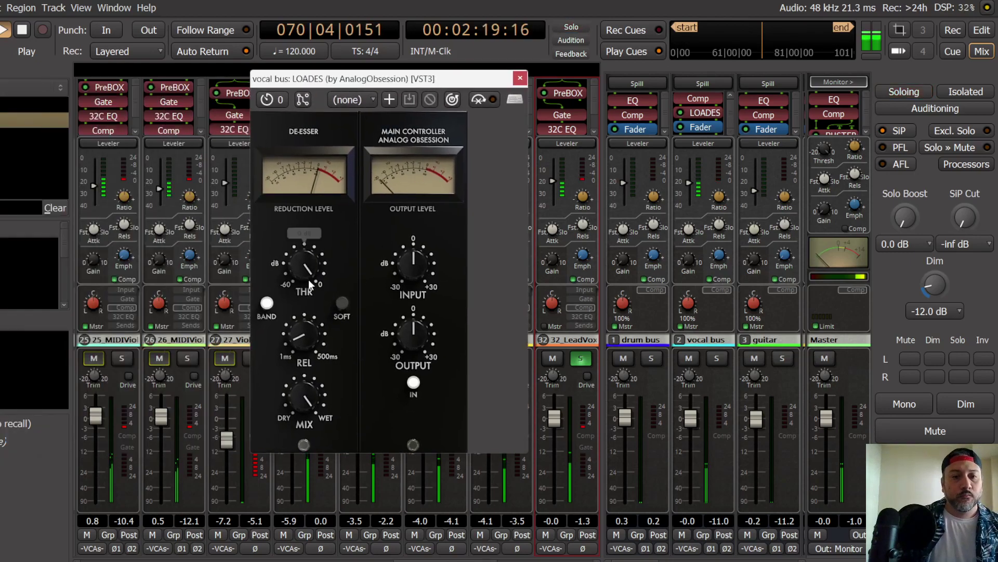
drag(304, 267, 304, 274)
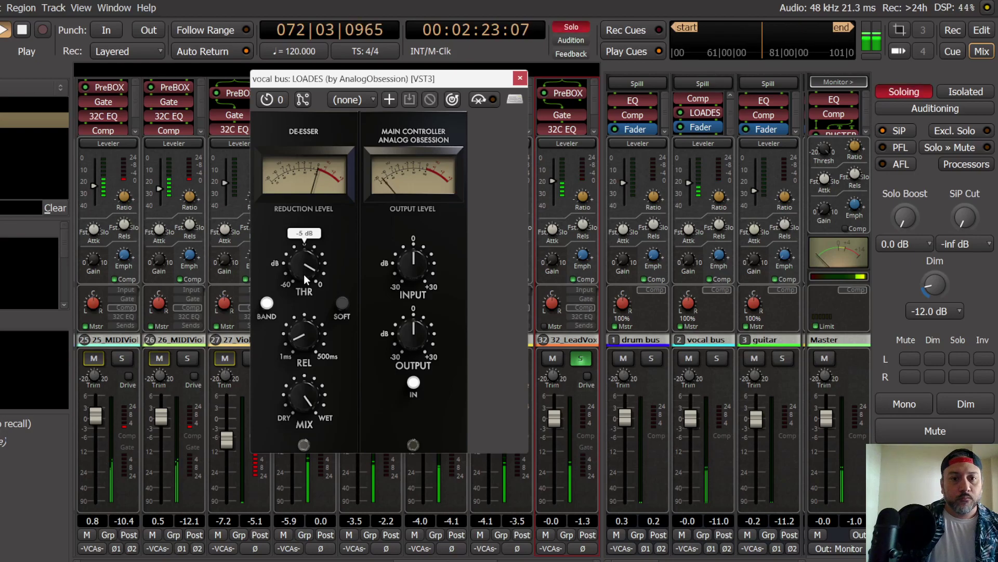
drag(303, 273, 312, 302)
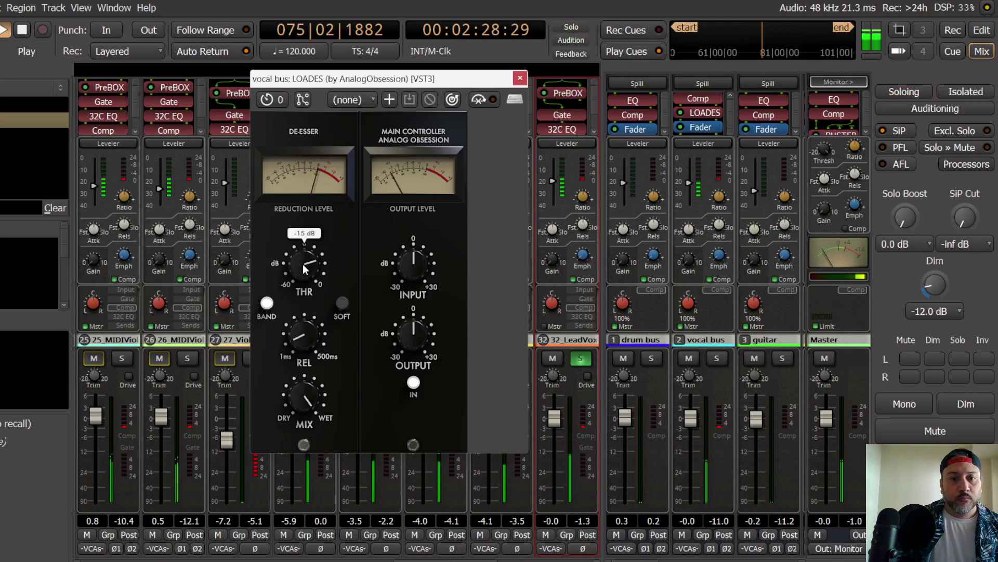
click(520, 78)
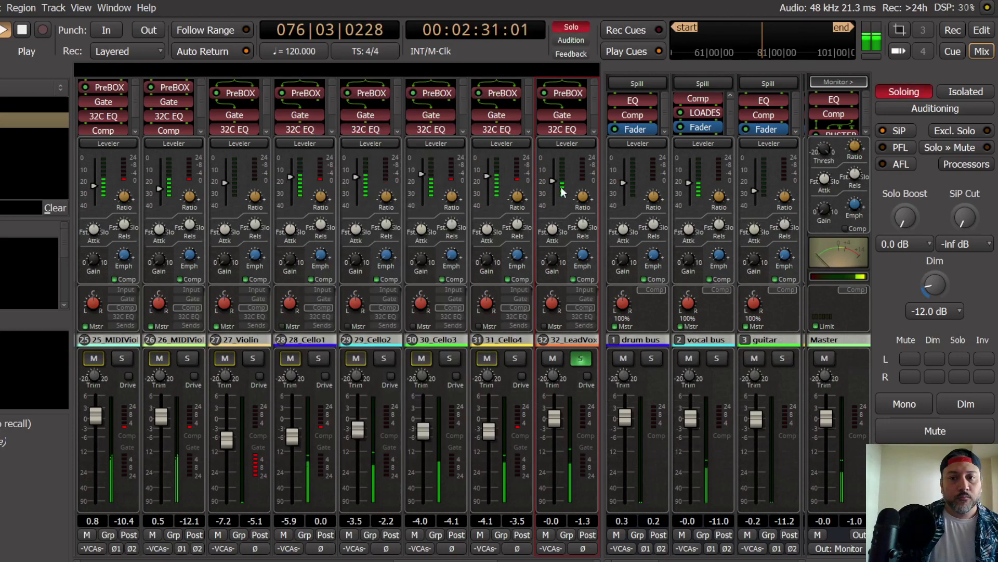
Step: Unsolo the lead vocal track and restart playback with mono and dimmed monitoring on
key(s)
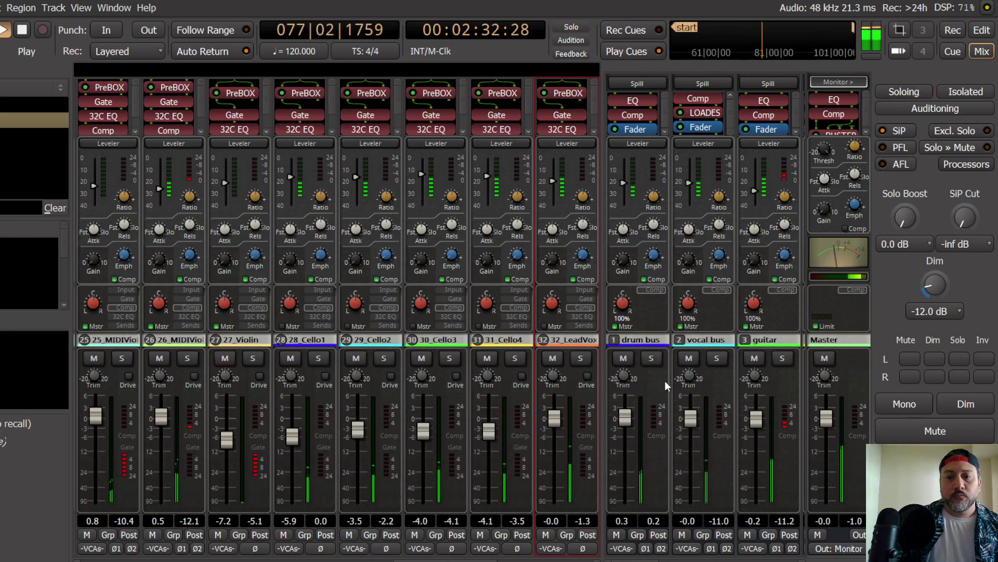
click(905, 404)
click(966, 404)
key(space)
key(space)
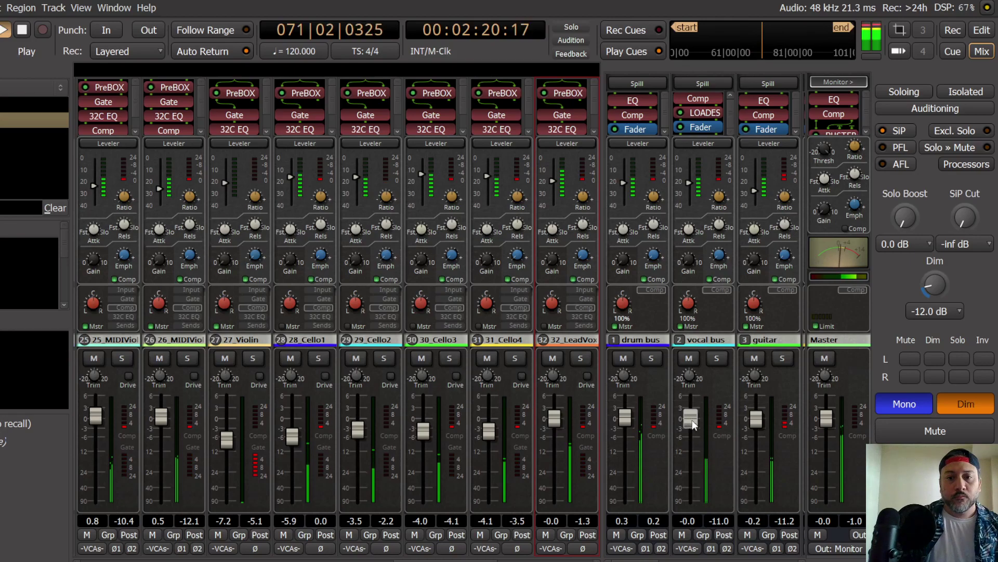
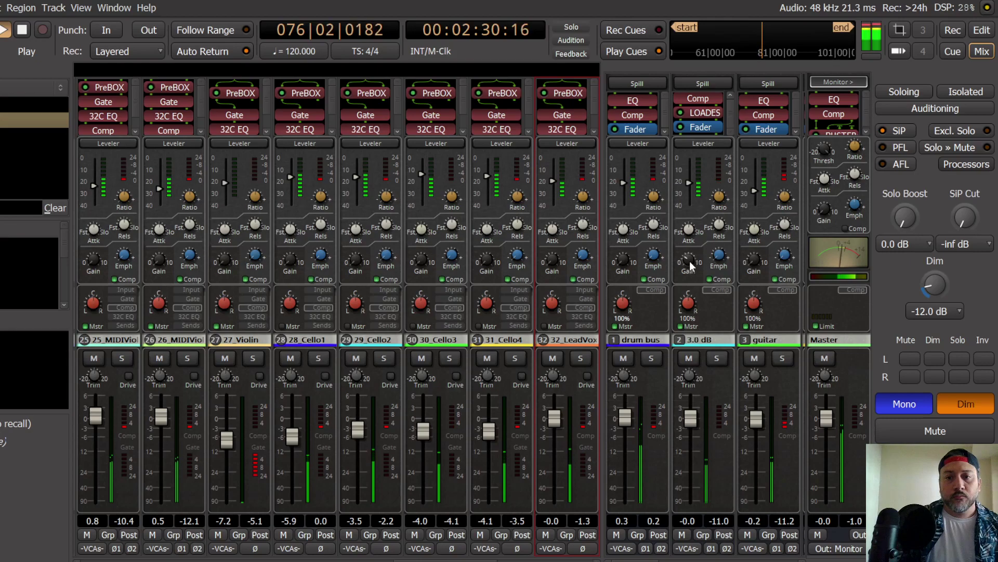
Step: Raise the vocal bus's compressor make-up gain to about 7.6 dB and balance its fader at -0.2 dB
scroll(691, 266, up, 2)
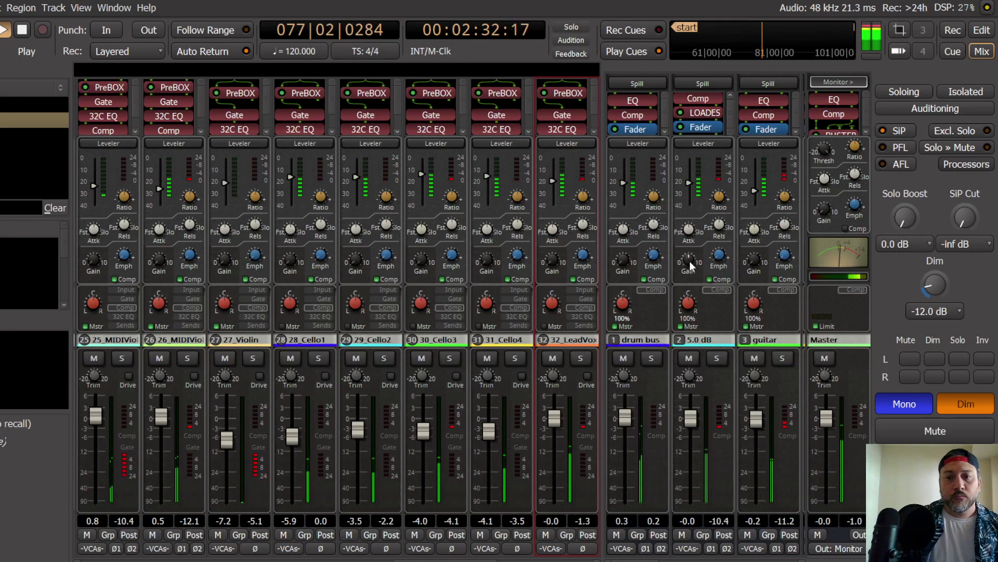
scroll(690, 266, down, 1)
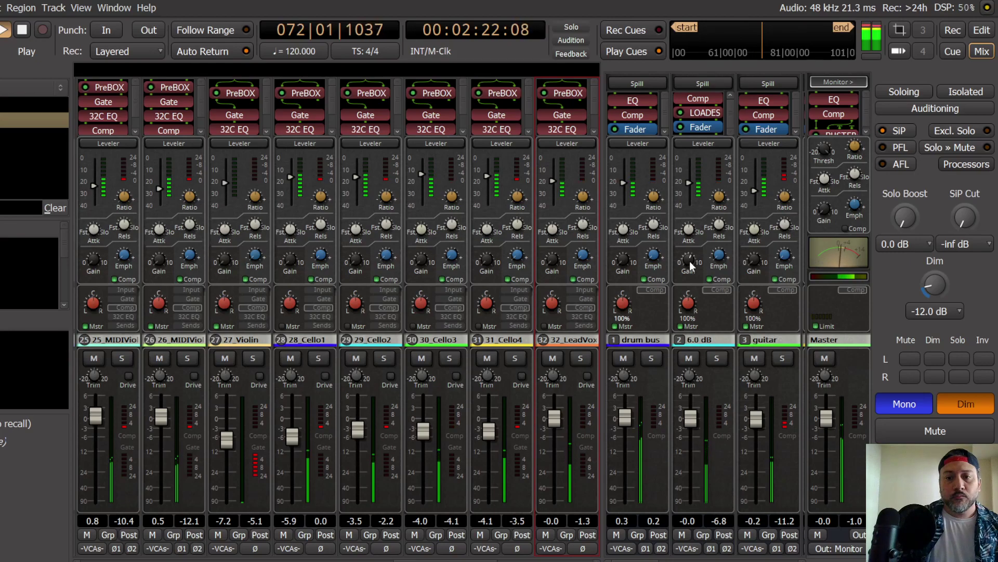
scroll(690, 261, up, 4)
scroll(692, 414, up, 2)
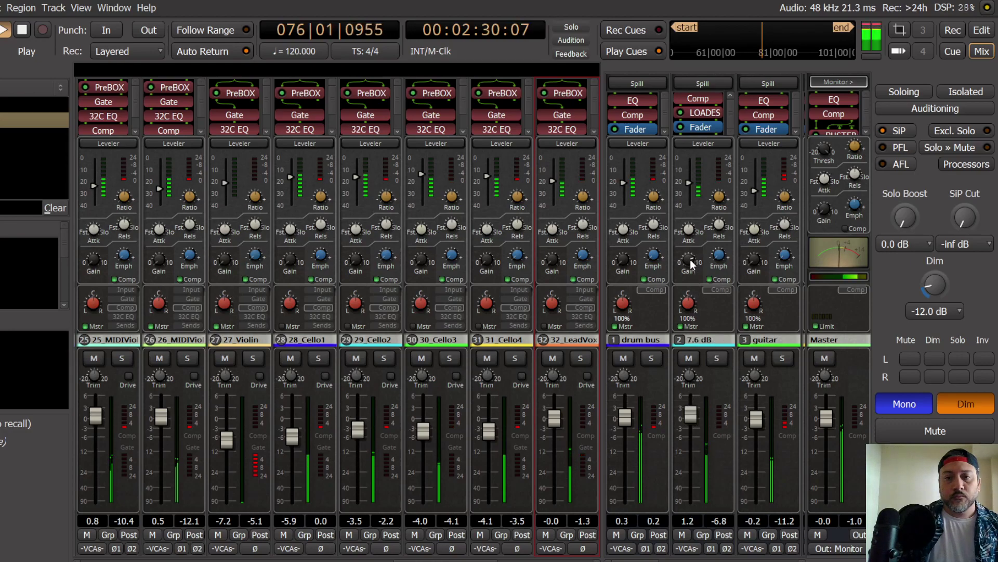
scroll(693, 431, down, 4)
scroll(692, 440, down, 2)
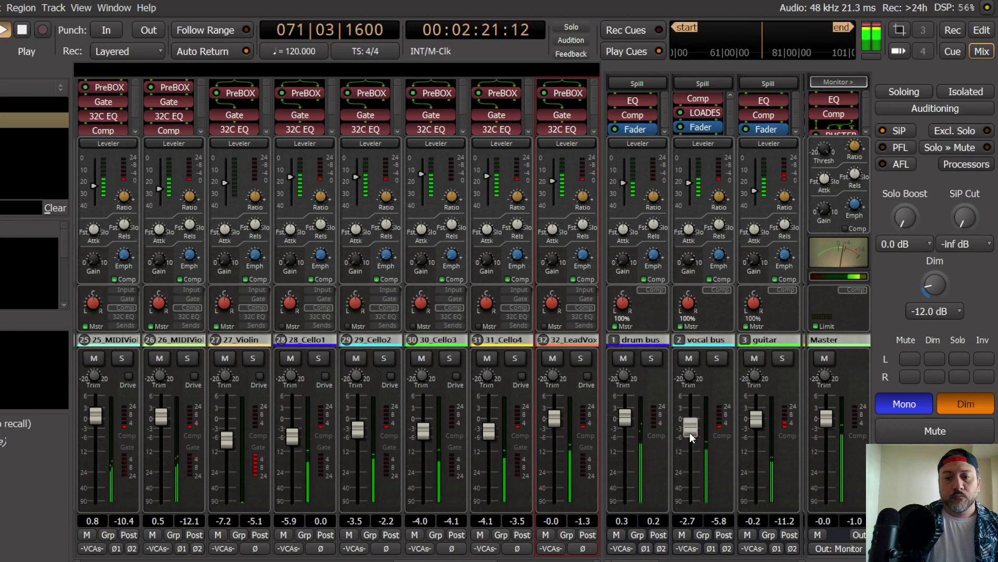
scroll(691, 432, up, 1)
scroll(691, 430, up, 1)
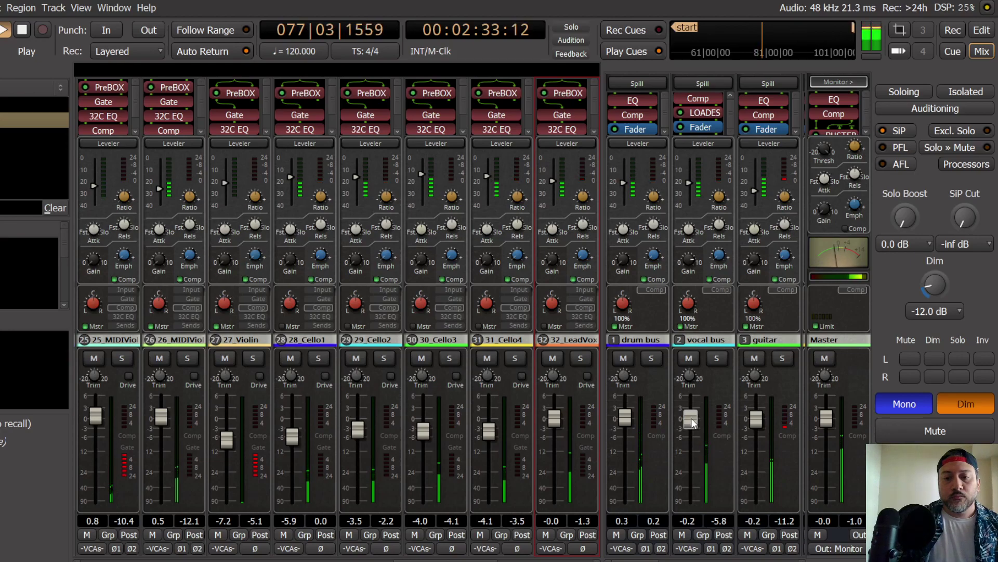
Step: Turn off dimmed and mono monitoring and replay the section with the full mix
click(966, 404)
click(905, 404)
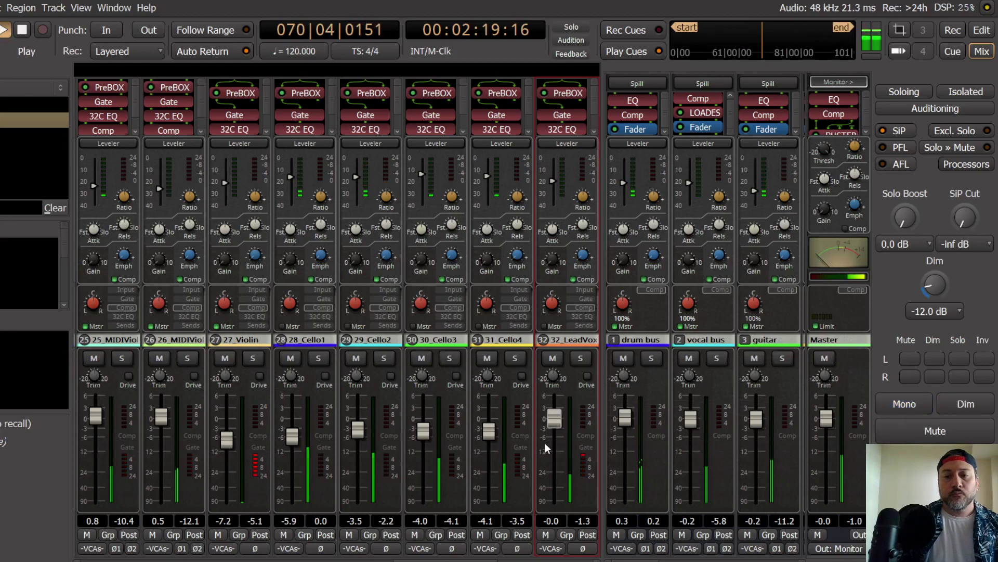
click(1, 7)
key(Escape)
key(space)
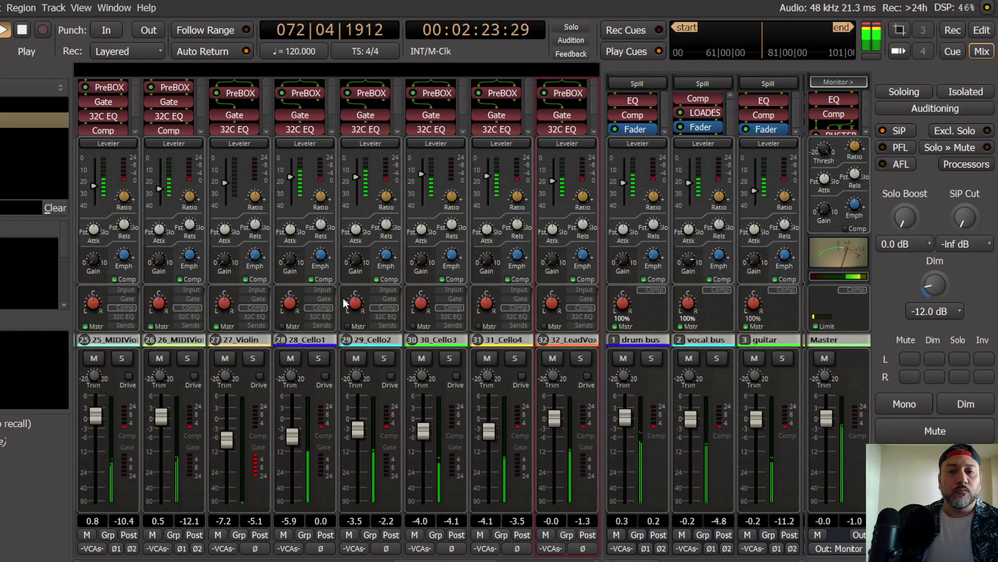
Step: Select the BackingVox1 track in the editor, and unmute and solo it in the mixer
click(978, 29)
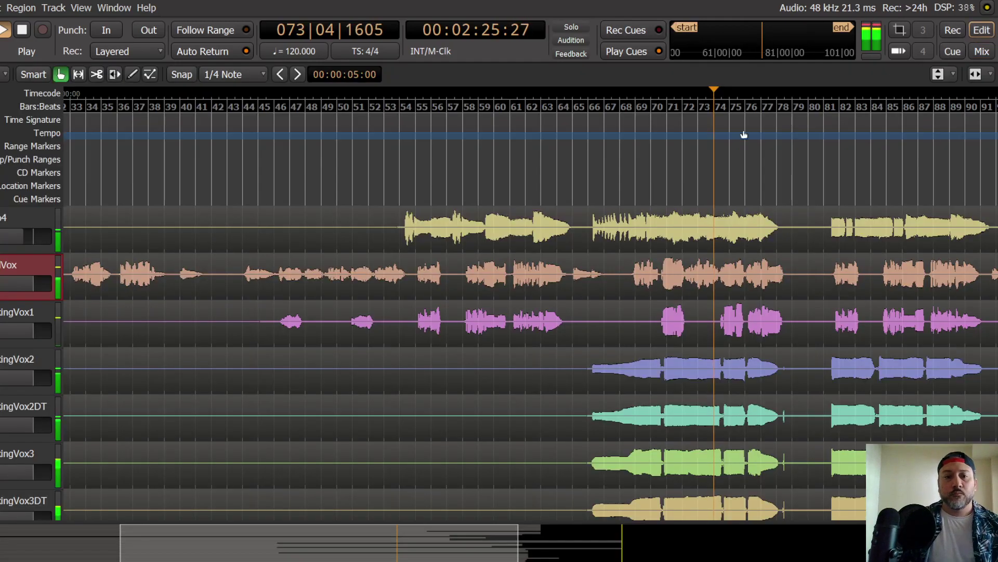
scroll(18, 307, down, 3)
scroll(18, 304, up, 3)
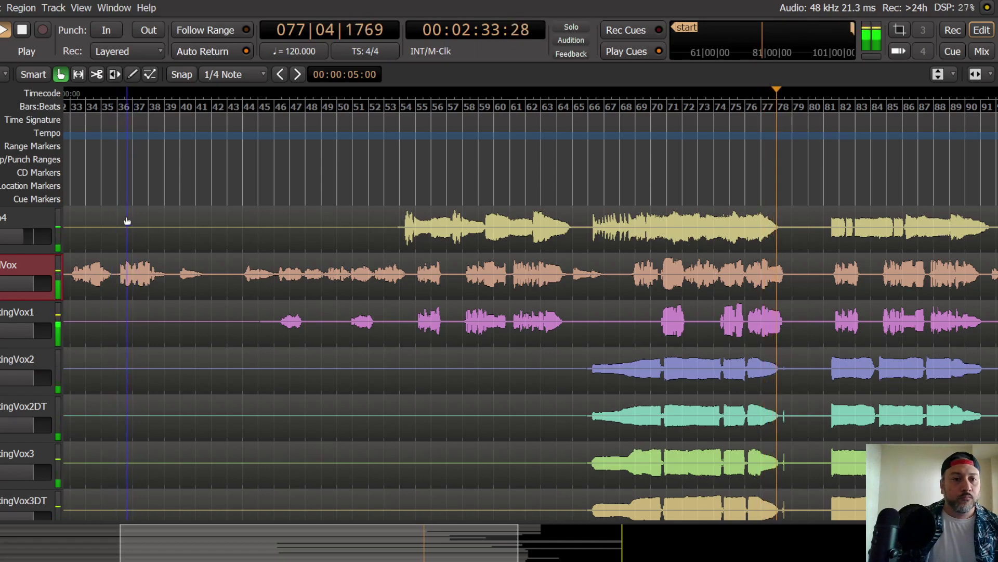
click(28, 312)
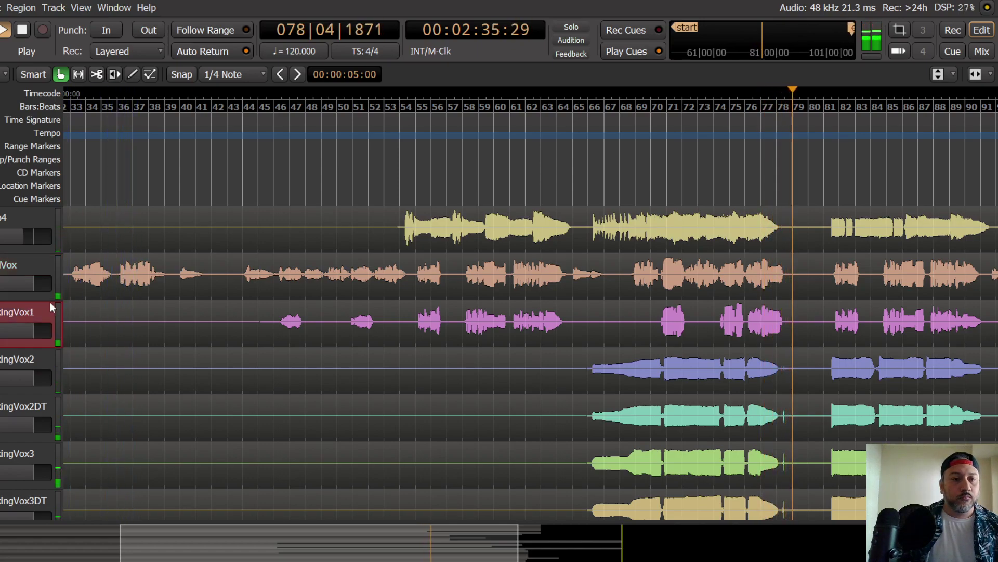
key(Left)
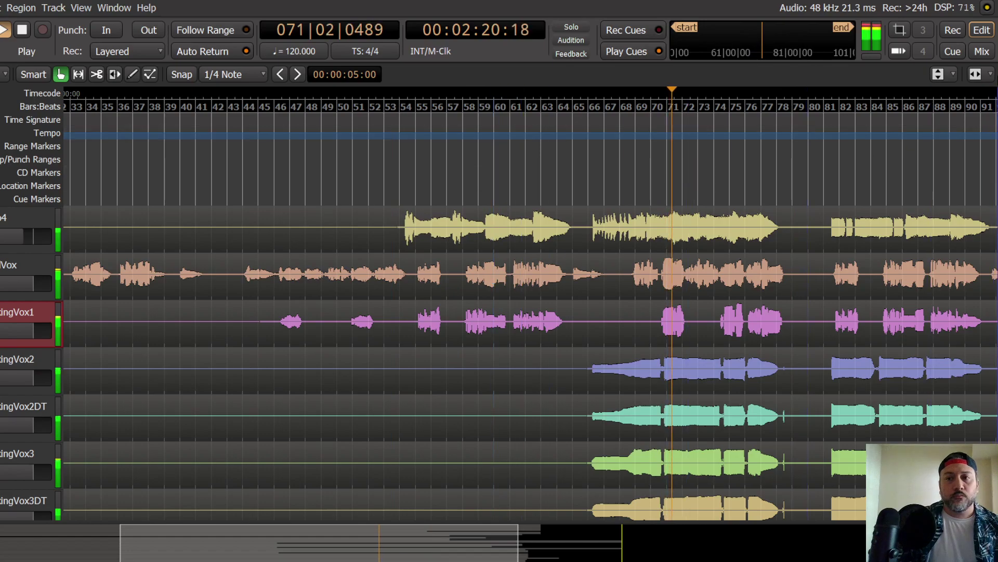
key(alt+m)
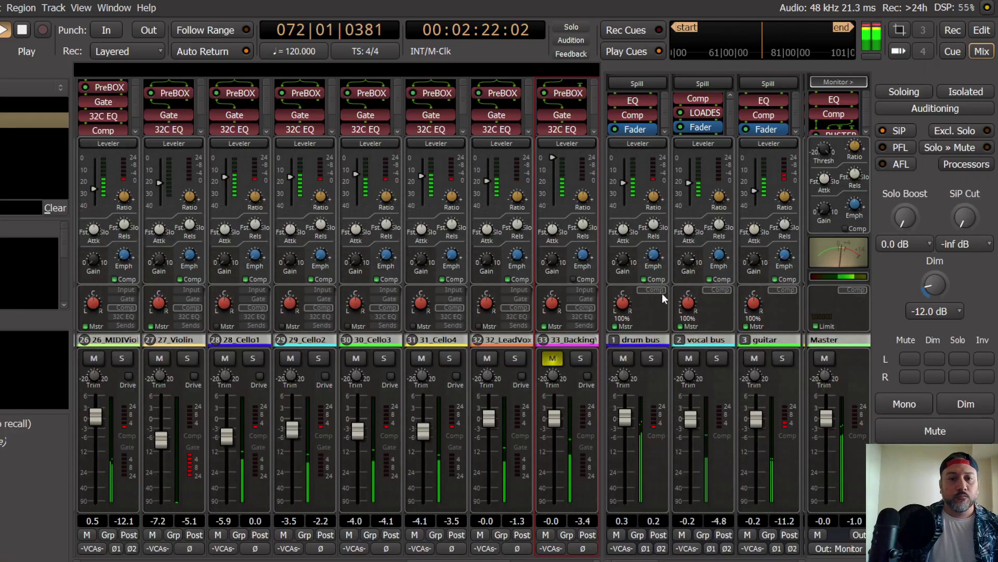
click(553, 358)
click(581, 357)
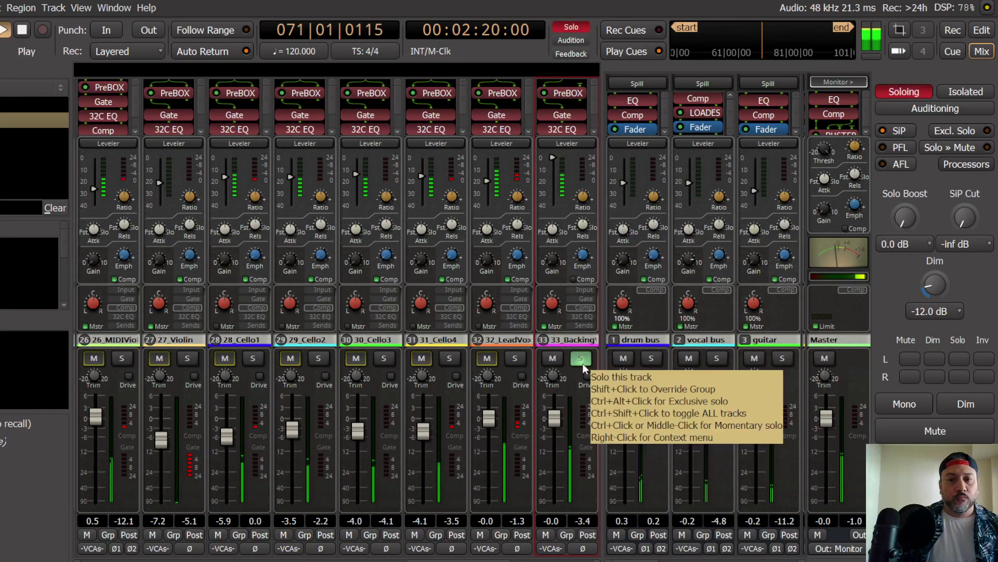
Step: Disconnect the second input of the PreBOX plugin on BackingVox1 in its pin connections
right_click(564, 89)
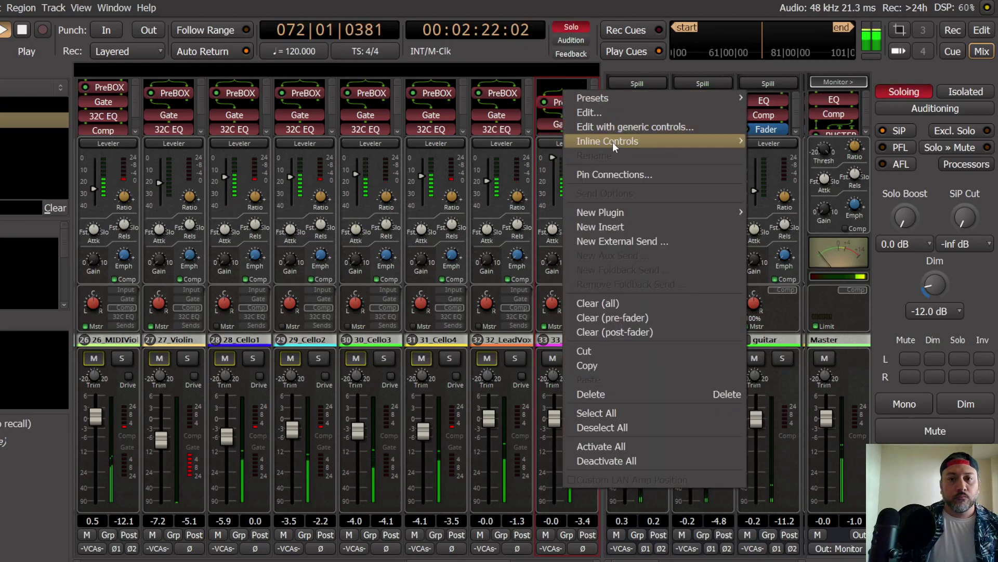
click(623, 174)
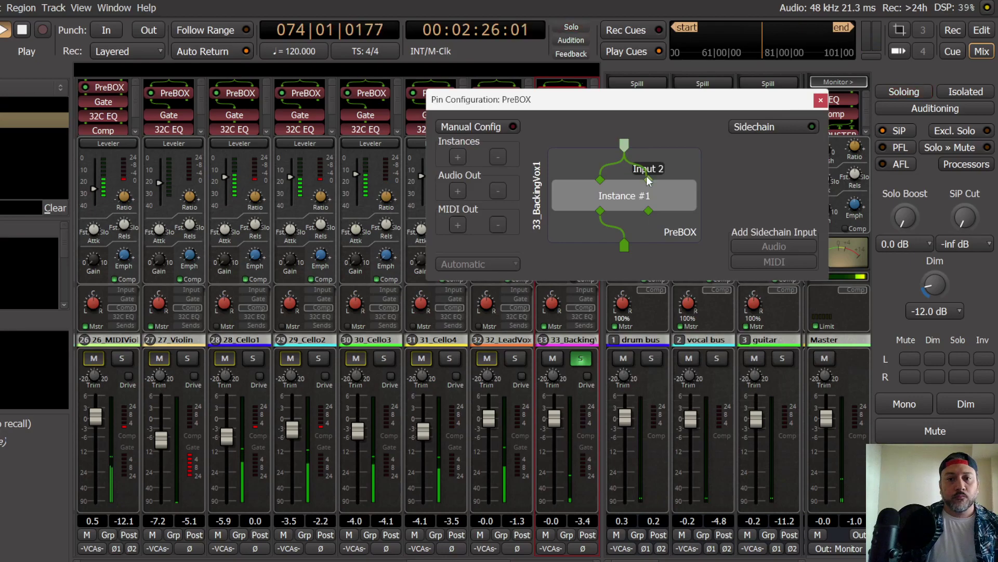
key(Escape)
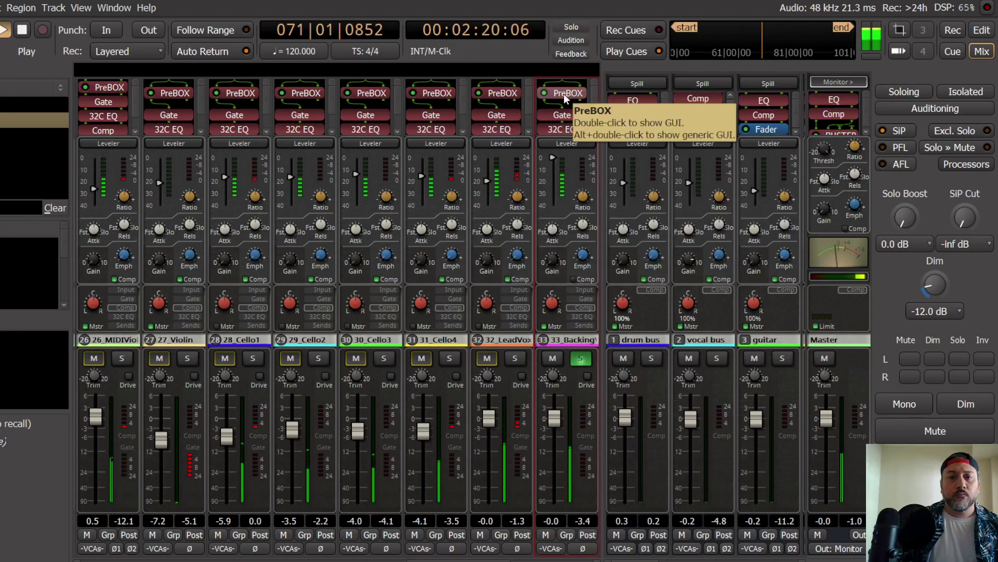
Step: Set BackingVox1's PreBOX to the New-81 model, adjust its input gain with AGC on, and close the plugin window
double_click(564, 94)
scroll(295, 118, up, 1)
click(462, 125)
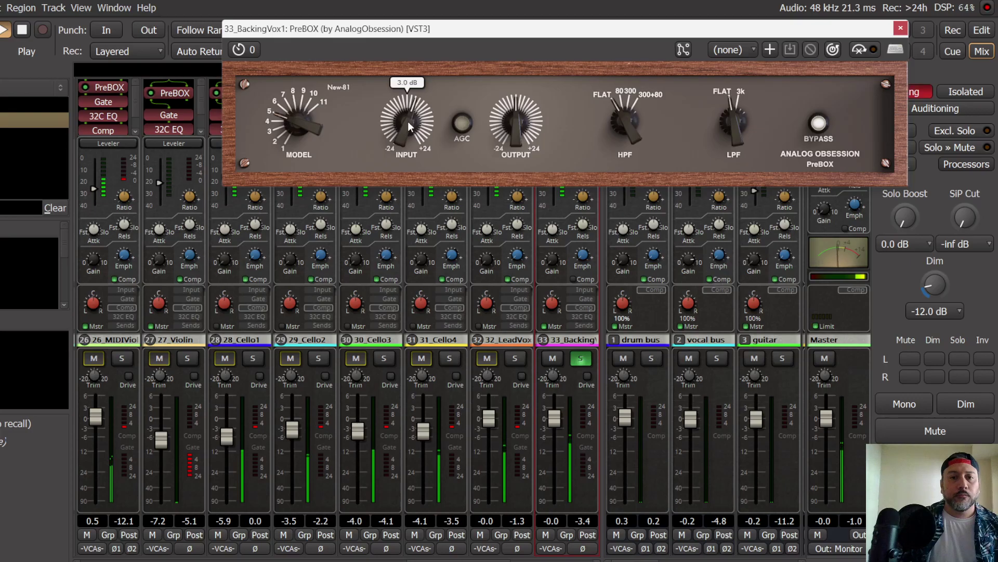
click(462, 125)
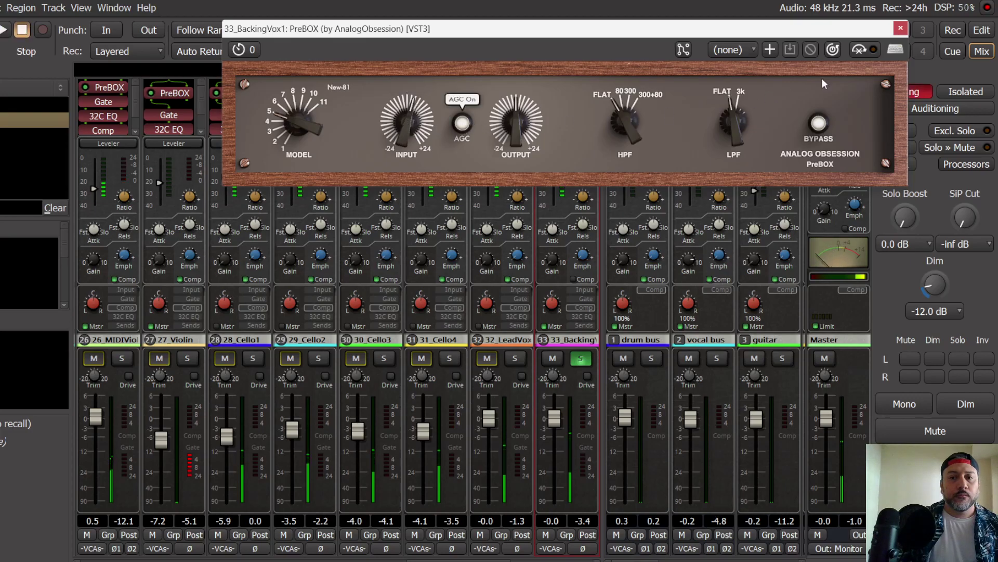
click(463, 125)
click(556, 295)
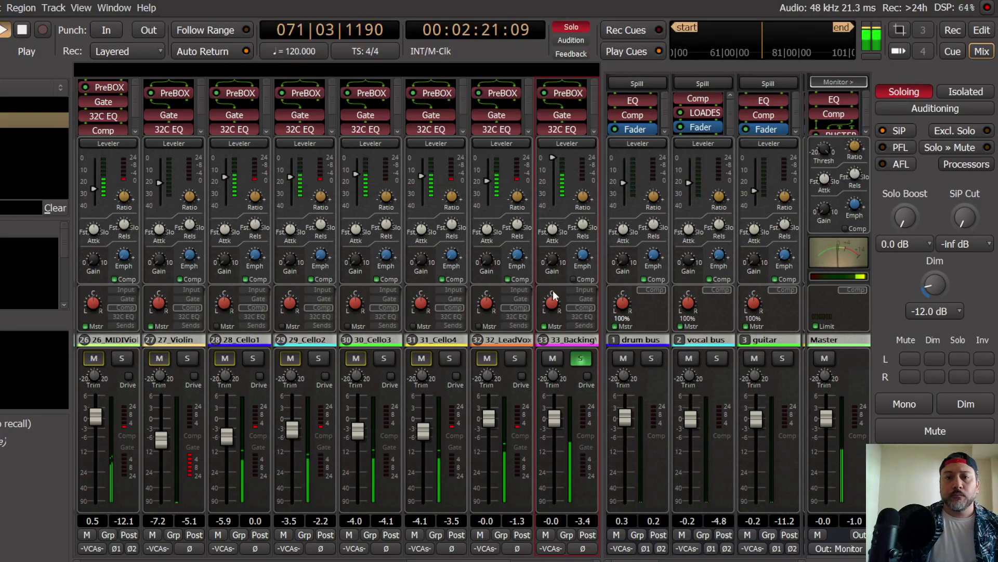
Step: Unsolo BackingVox1, set its fader to -0.1 dB, and set up its gate and compressor with a lowered threshold
click(579, 359)
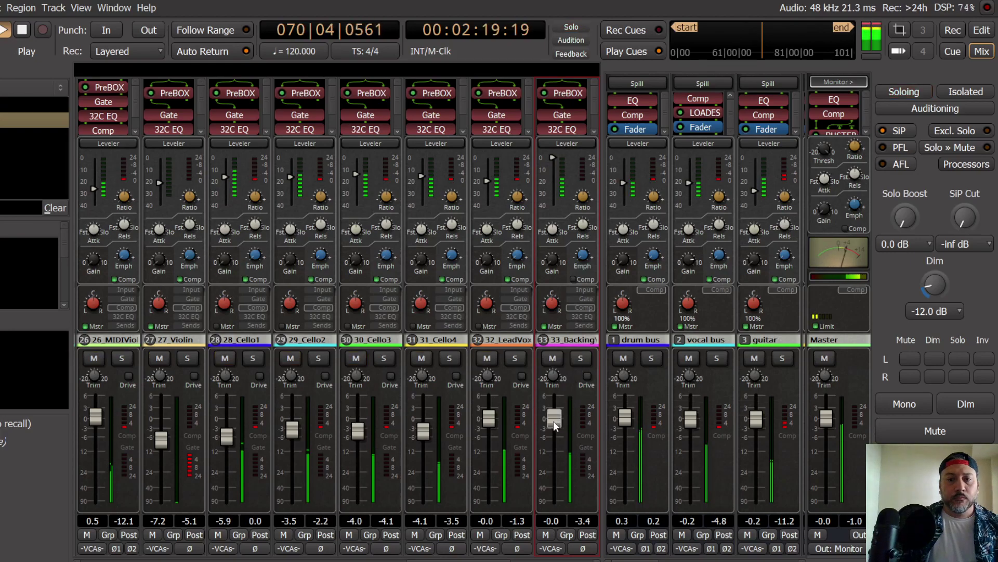
drag(555, 420, 555, 424)
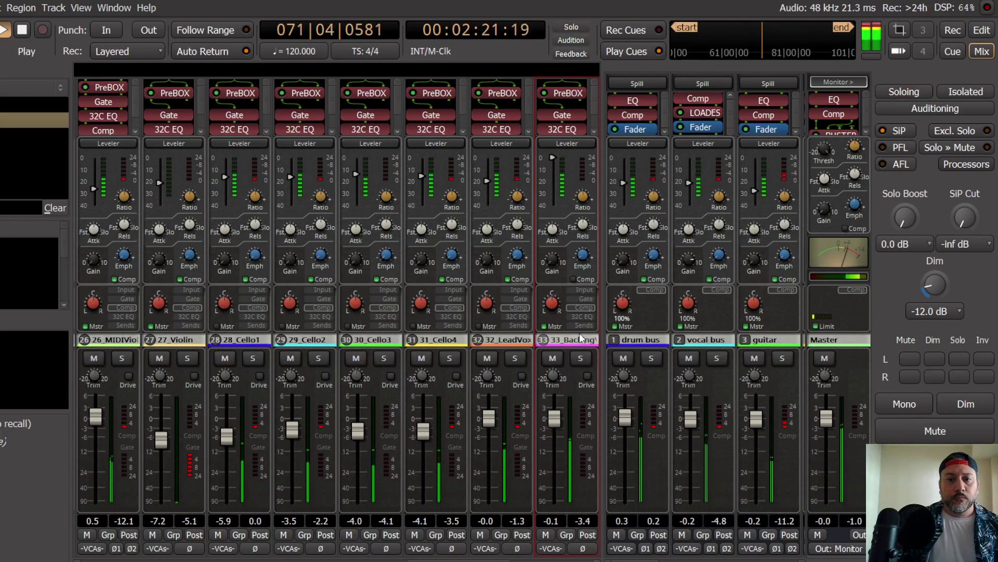
click(582, 298)
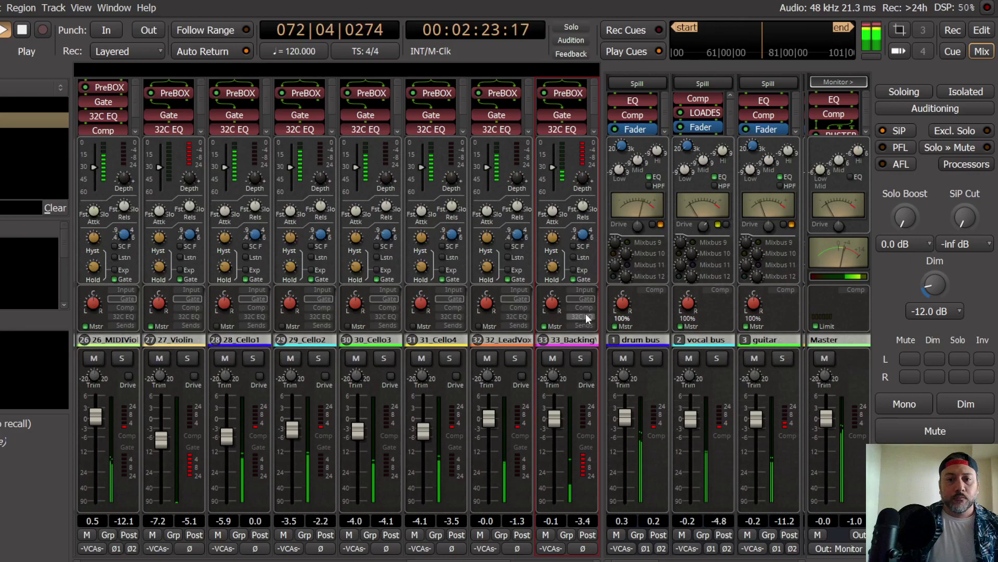
click(584, 307)
drag(554, 170, 582, 167)
Step: Turn on BackingVox1's EQ, adjust its upper-mid gain, and route the track to the vocal bus instead of the master
click(588, 315)
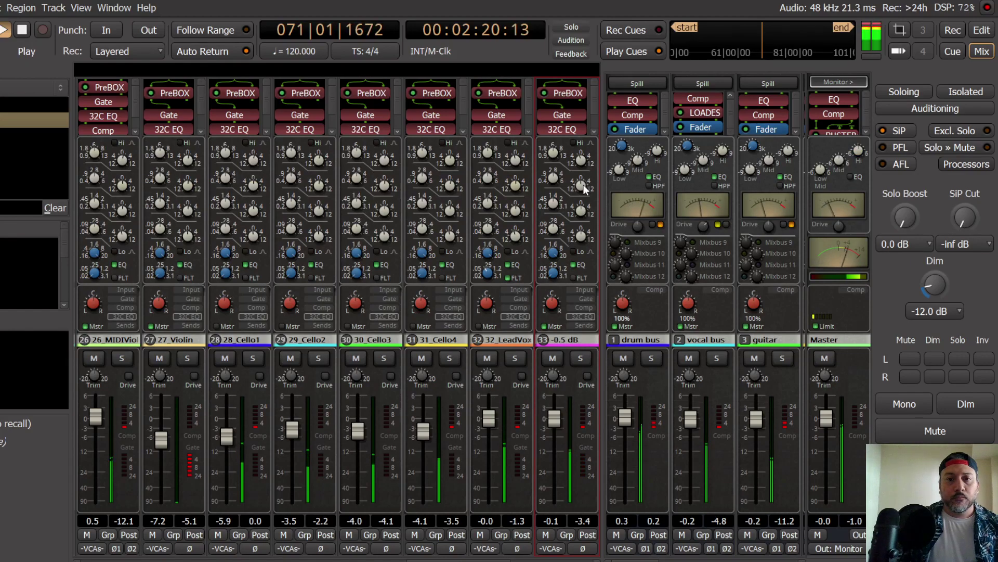
click(582, 325)
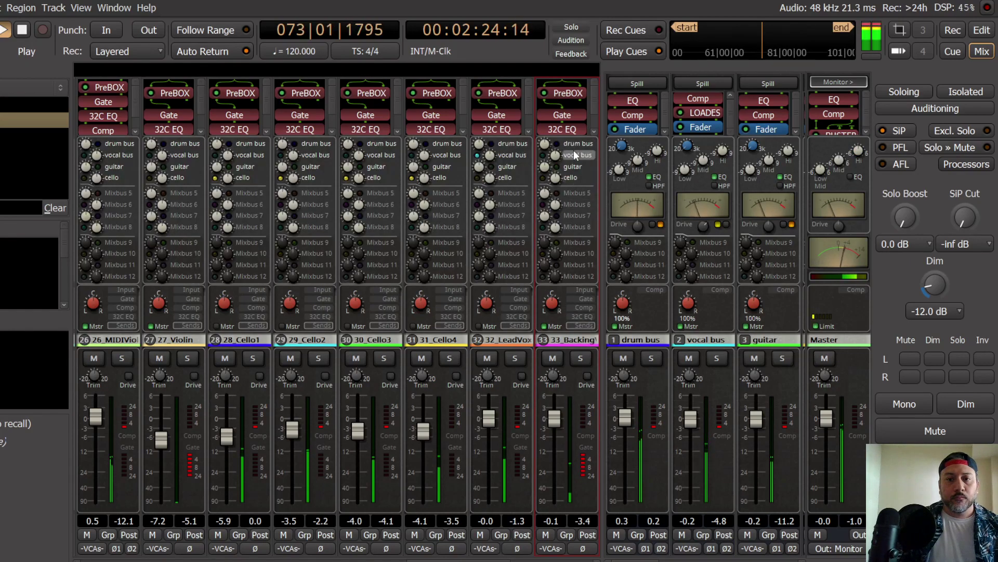
click(560, 327)
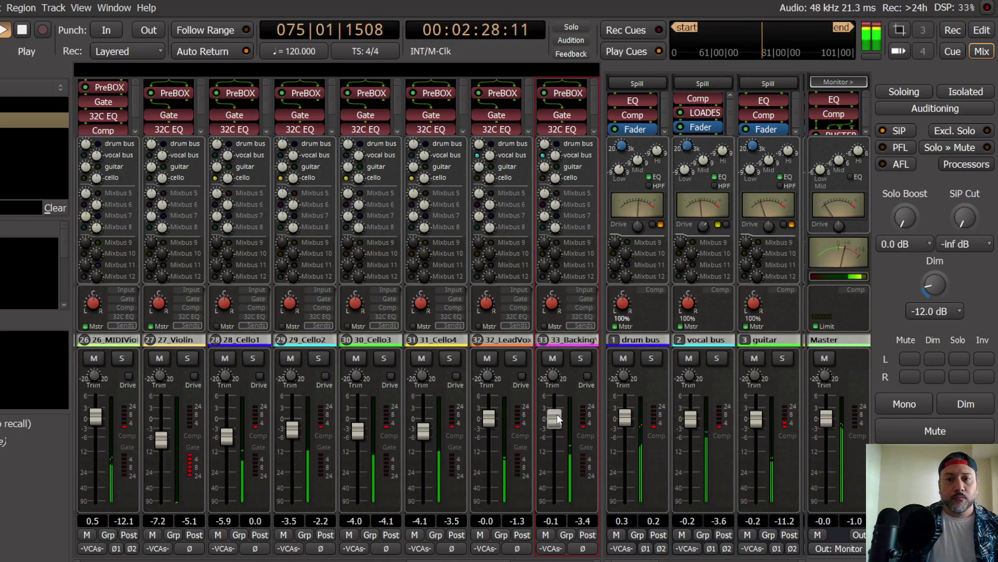
Step: Lower BackingVox1's fader to -10.6 dB while monitoring in dimmed mono, and restore normal monitoring
drag(553, 424, 553, 427)
click(920, 404)
drag(553, 430, 557, 457)
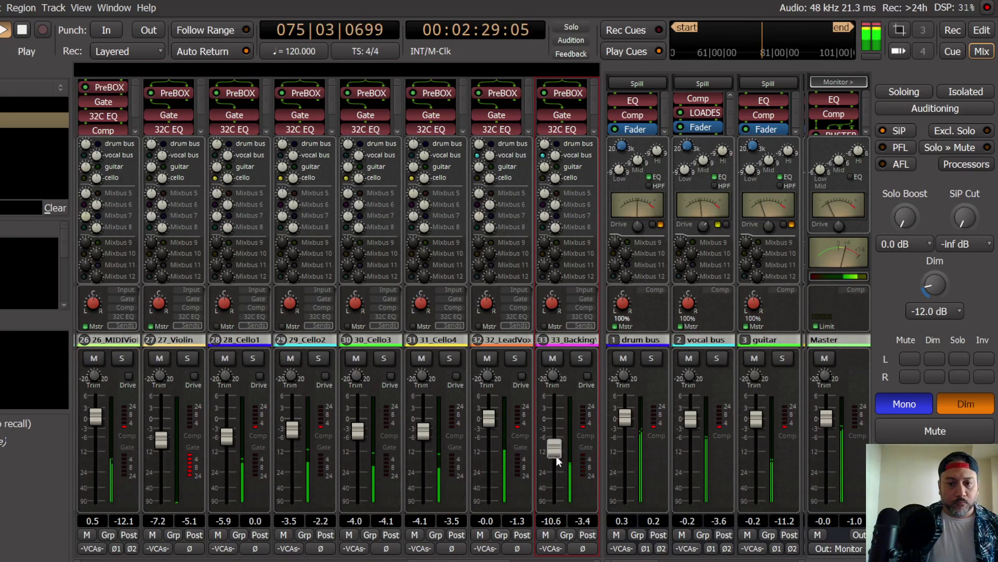
click(955, 404)
click(900, 405)
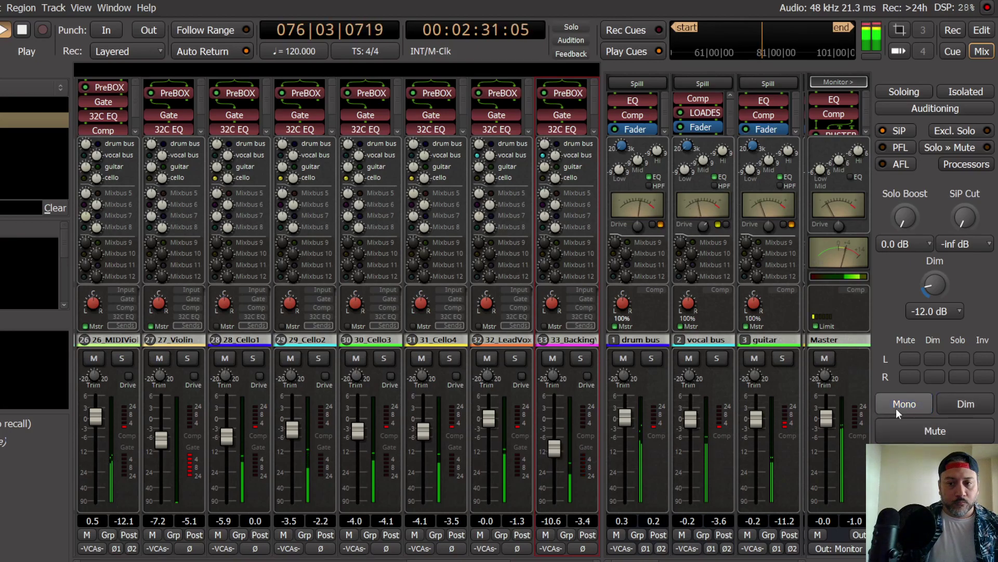
Step: Save the session, and check the message log before closing it
click(1, 7)
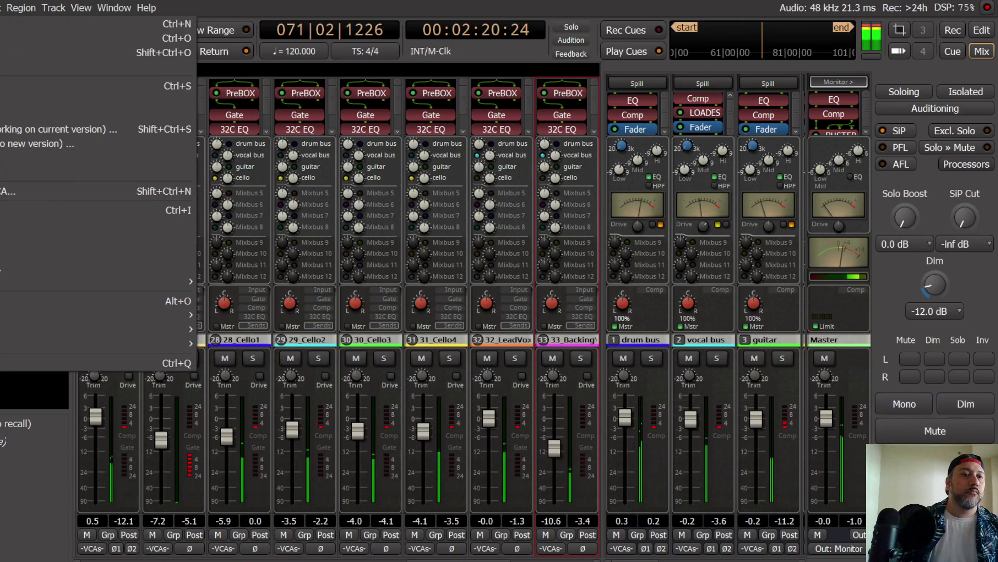
click(156, 86)
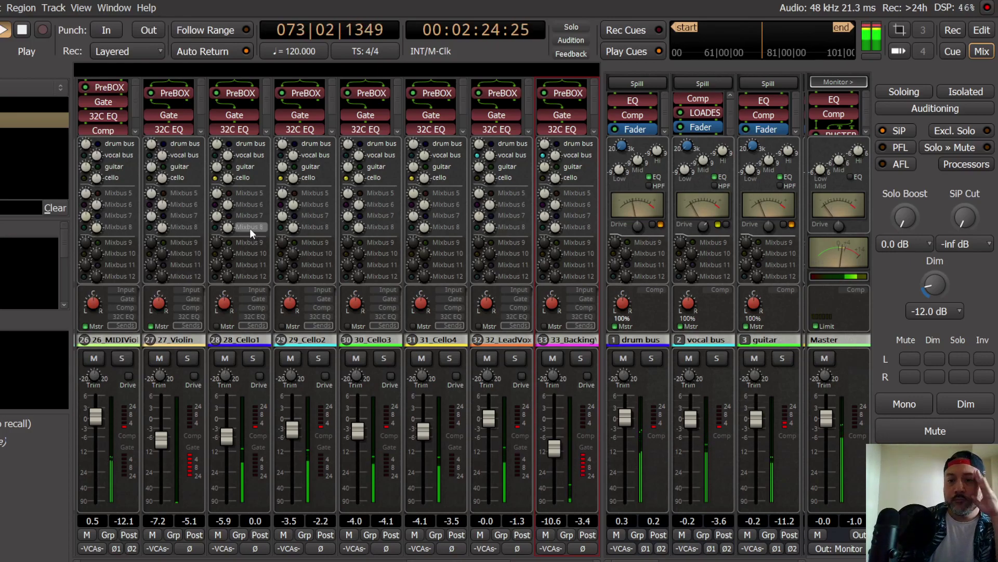
click(988, 8)
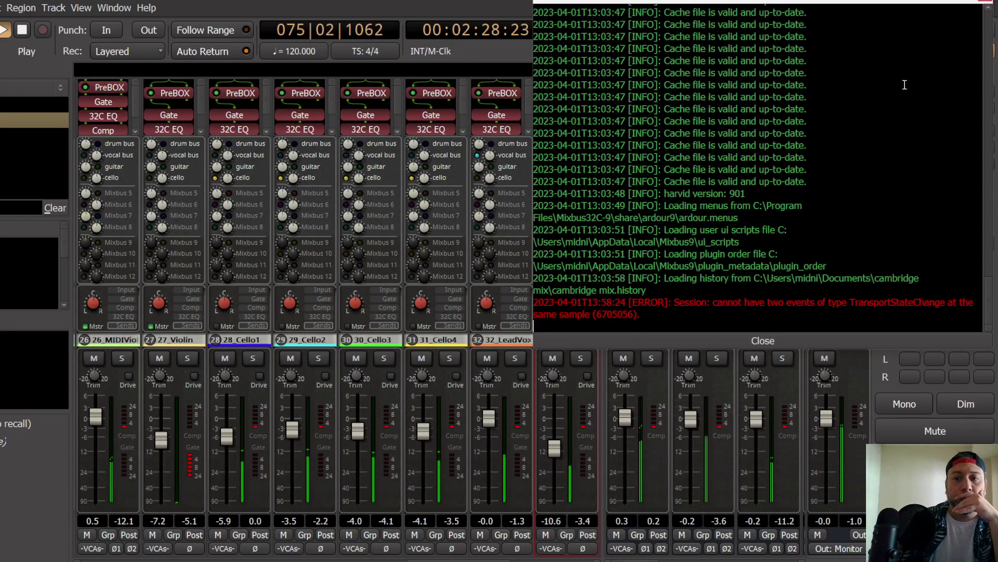
click(973, 2)
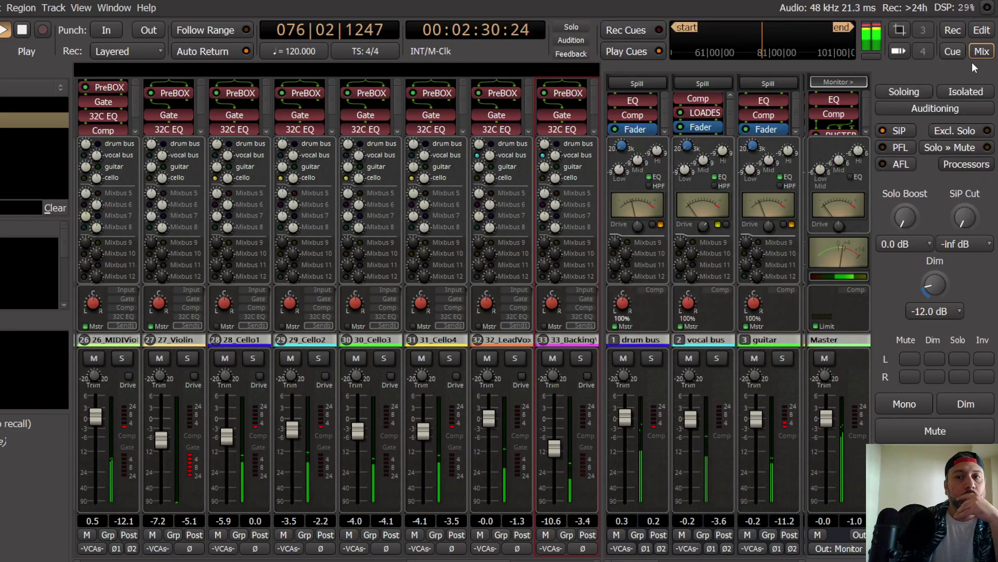
Step: Select the BackingVox2 track in the editor, return to the mixer, and restart playback at the chorus section
click(983, 31)
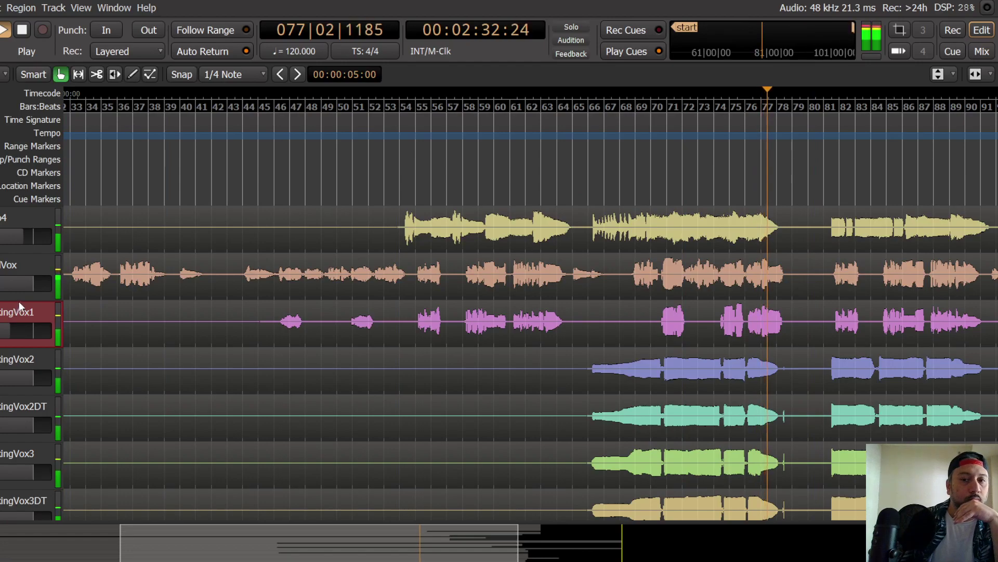
click(20, 360)
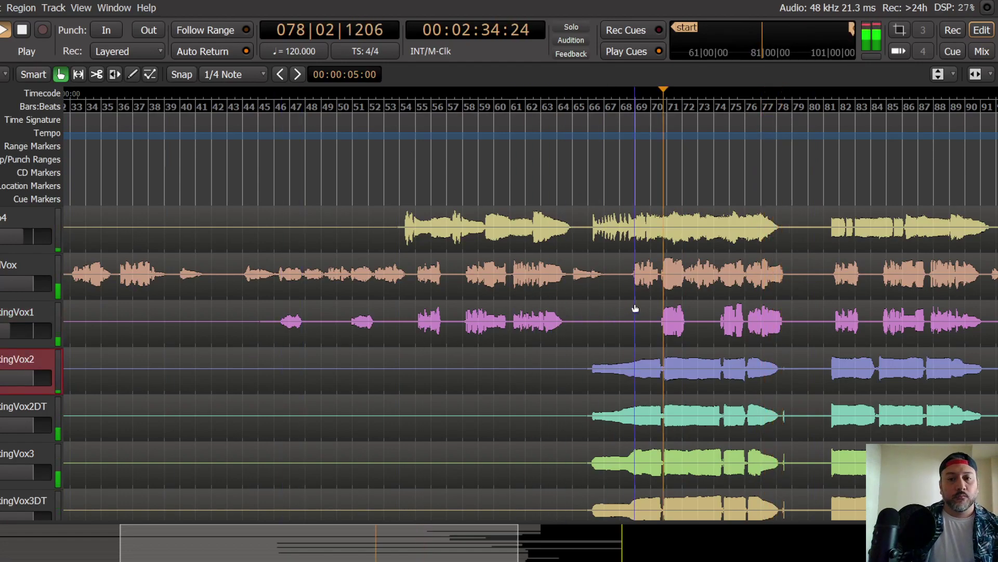
key(space)
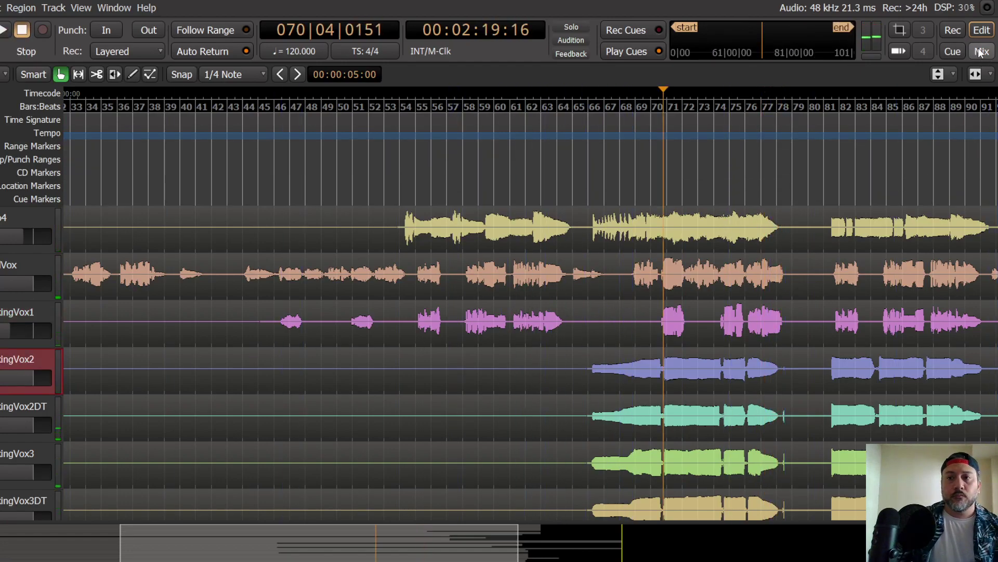
key(alt+m)
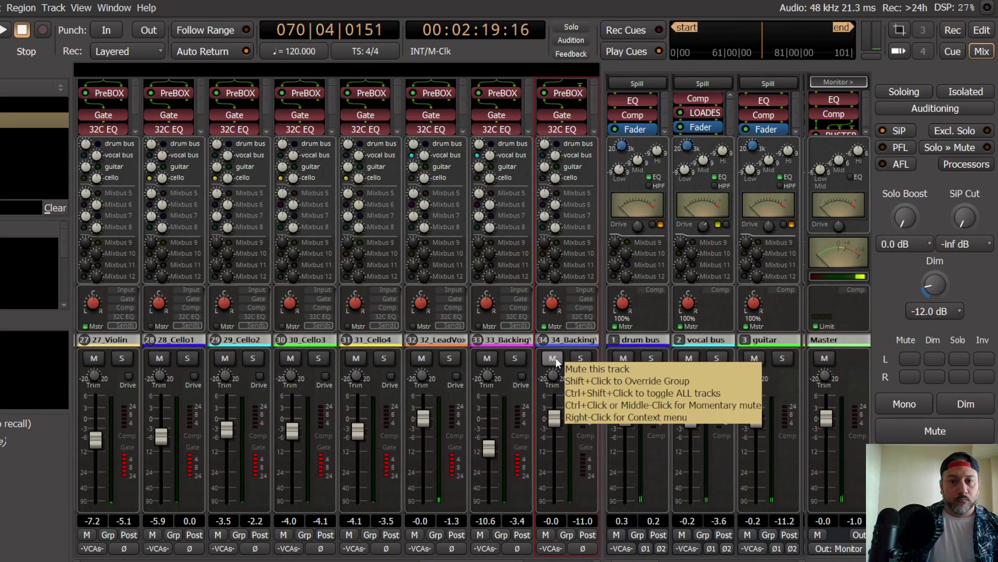
key(space)
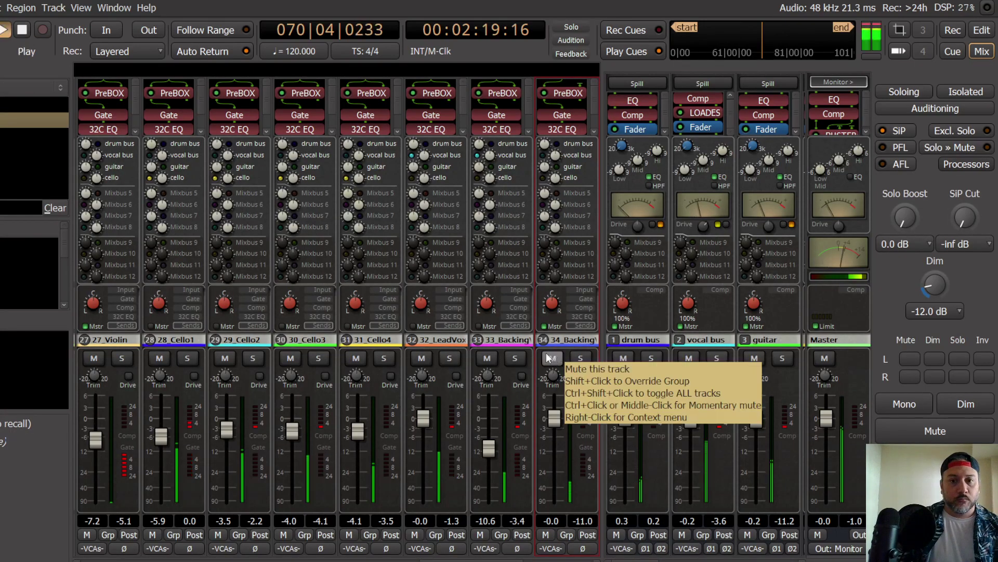
Step: Disconnect the second input of the PreBOX plugin on BackingVox2 in its pin connections
right_click(570, 93)
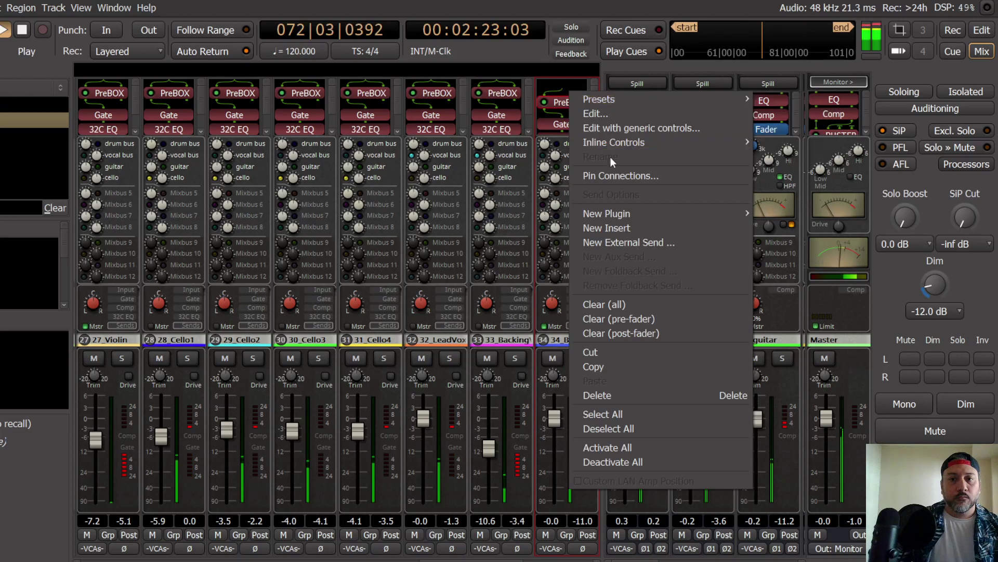
click(618, 176)
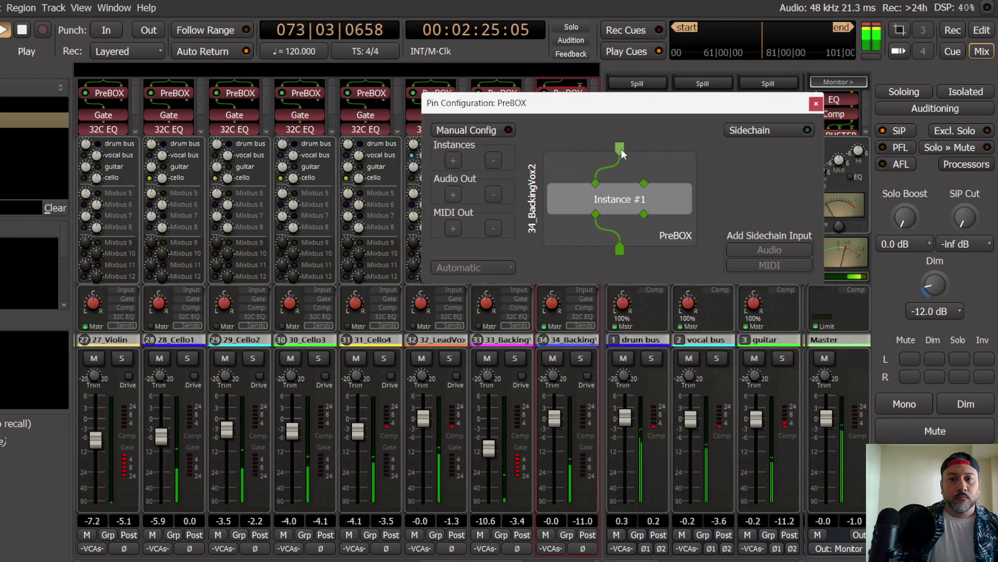
click(815, 105)
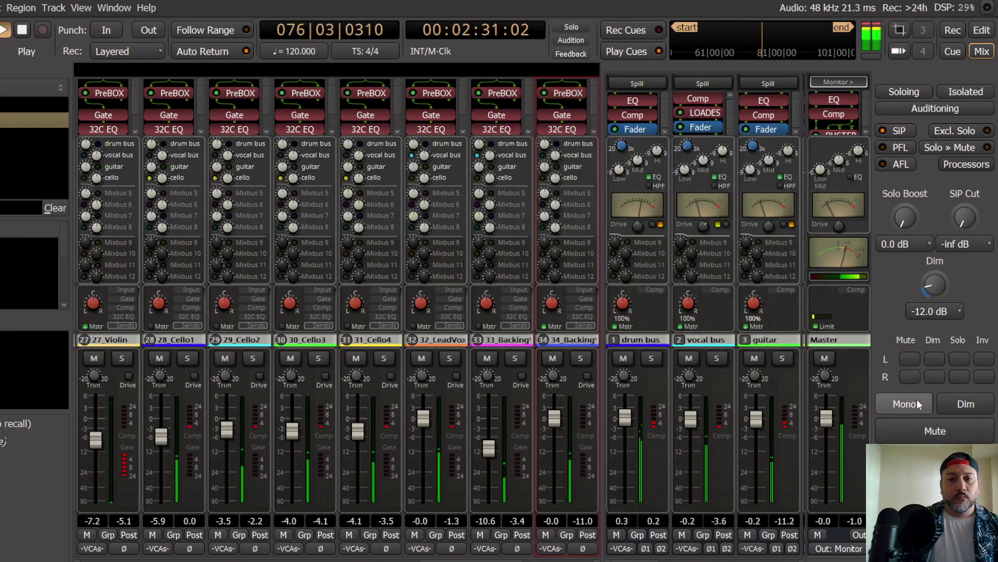
Step: Solo BackingVox2, set its PreBOX to the New-81 model, adjust the input gain with AGC on, and close the plugin window
click(580, 358)
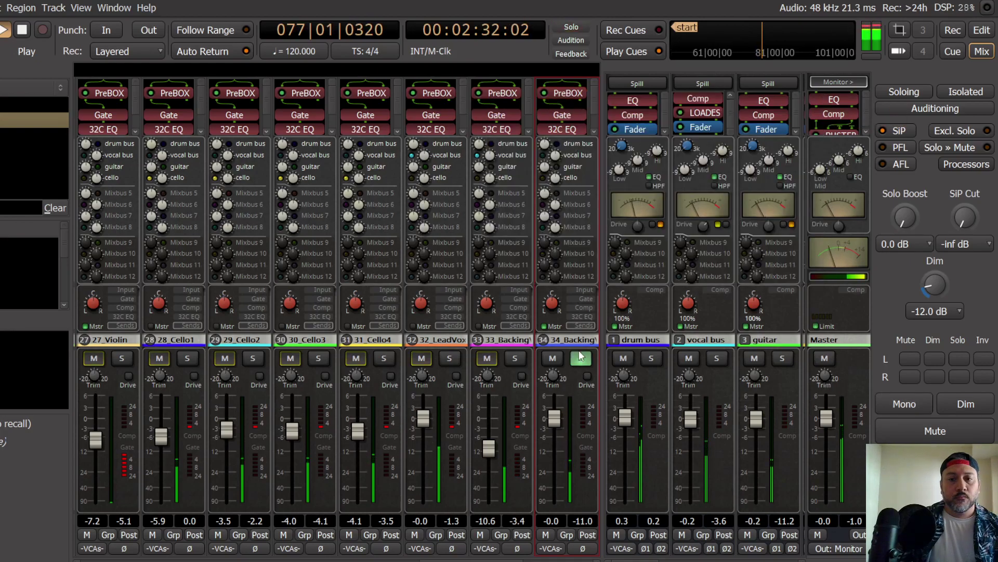
double_click(563, 96)
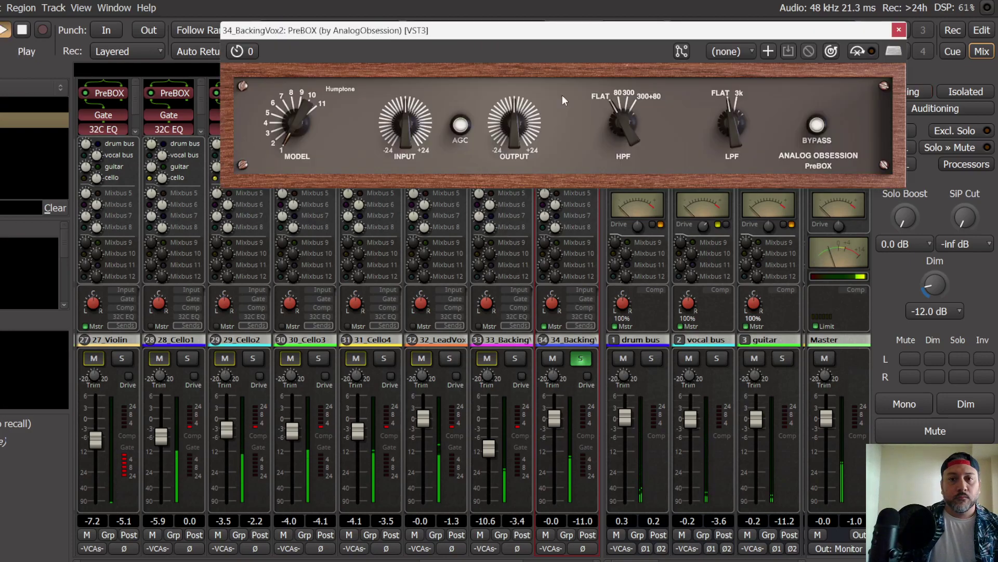
scroll(290, 126, down, 7)
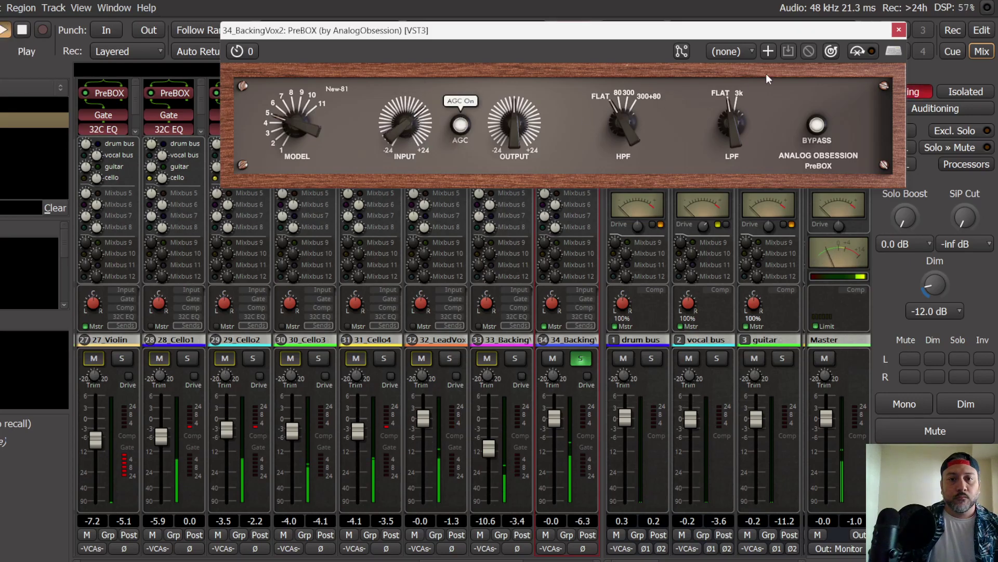
click(899, 31)
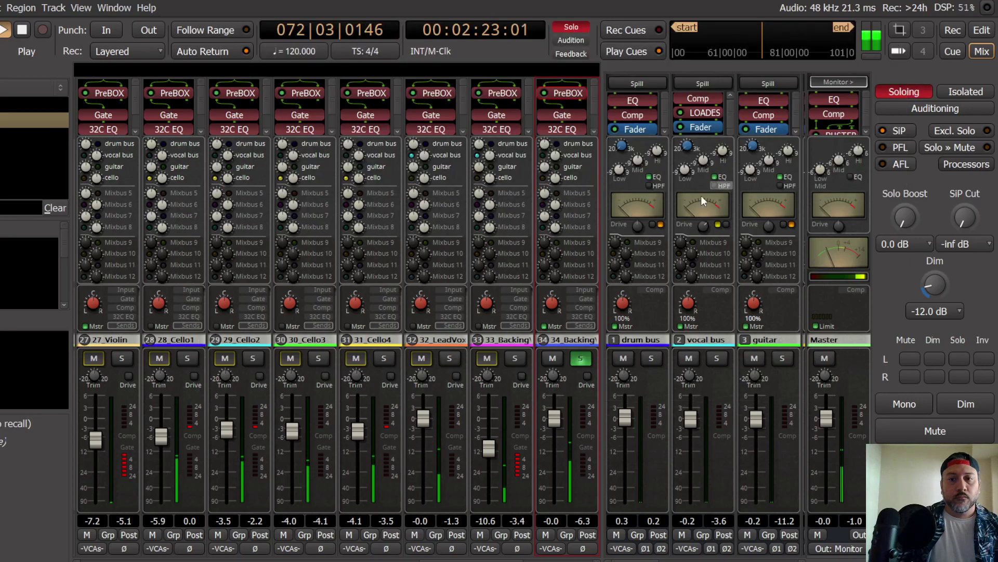
Step: Turn on the gate and compressor on BackingVox2 and set the compressor threshold to -16 dB
click(587, 298)
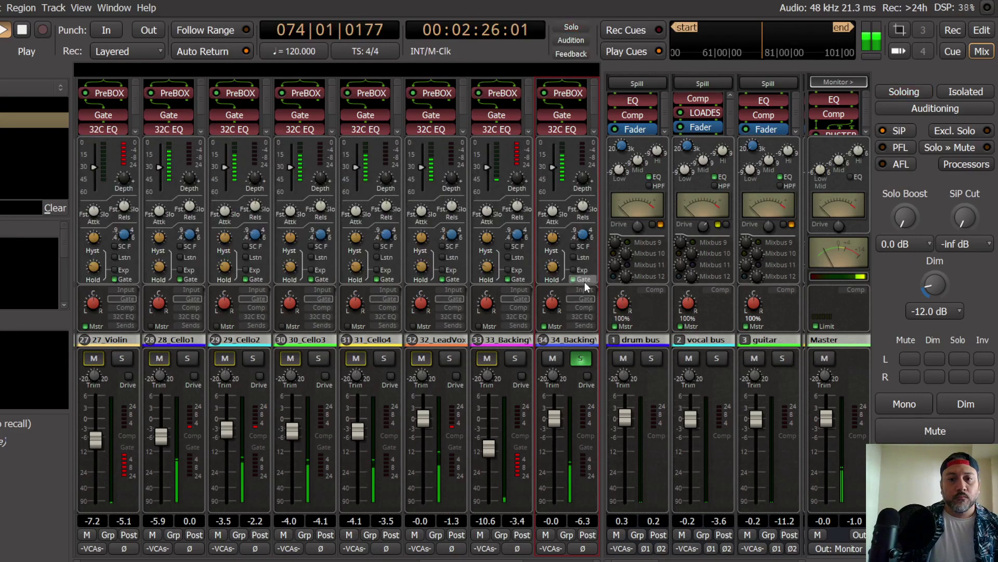
click(586, 307)
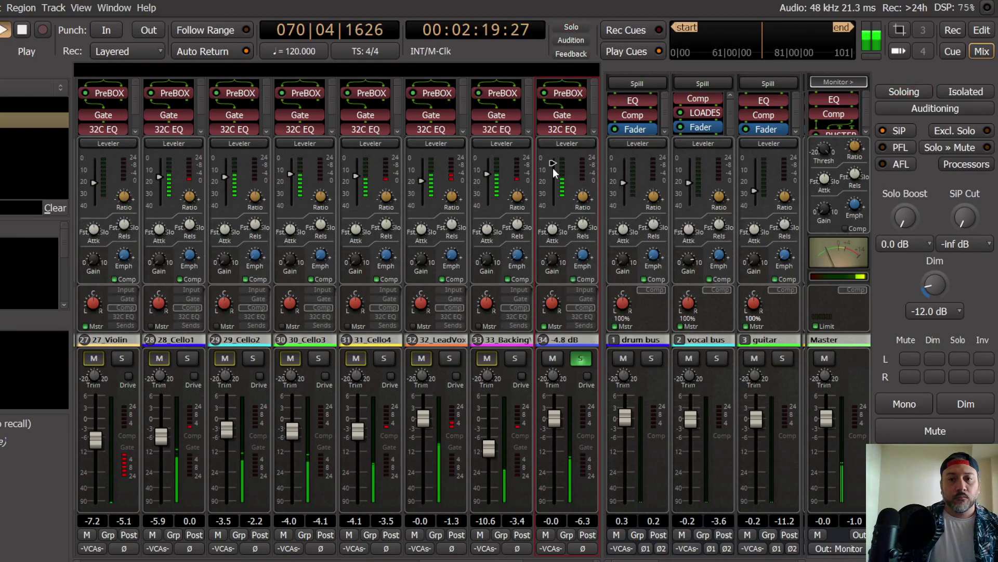
drag(554, 179, 555, 187)
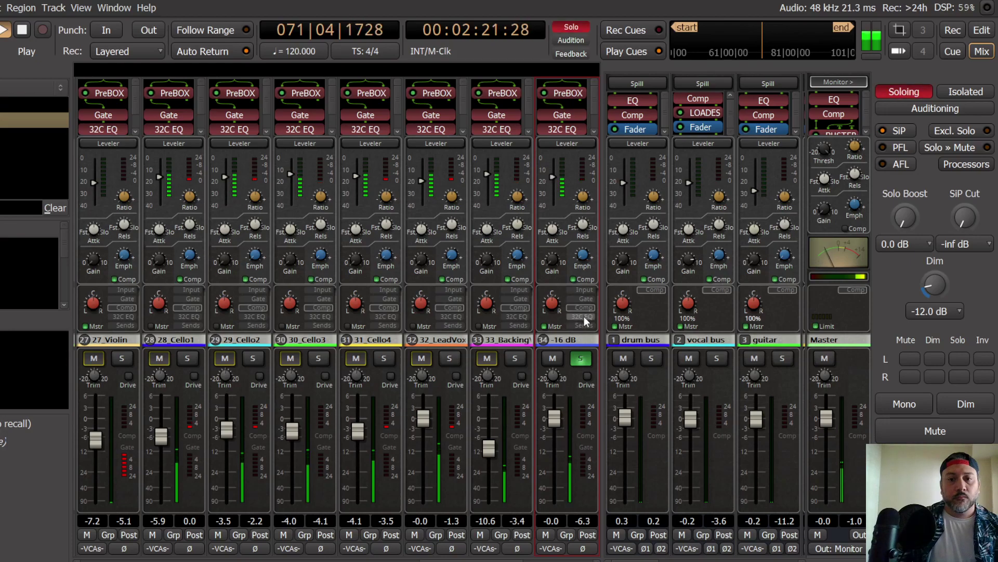
Step: Assign BackingVox2 to the vocal bus, remove its direct master assignment, and unsolo it
click(584, 316)
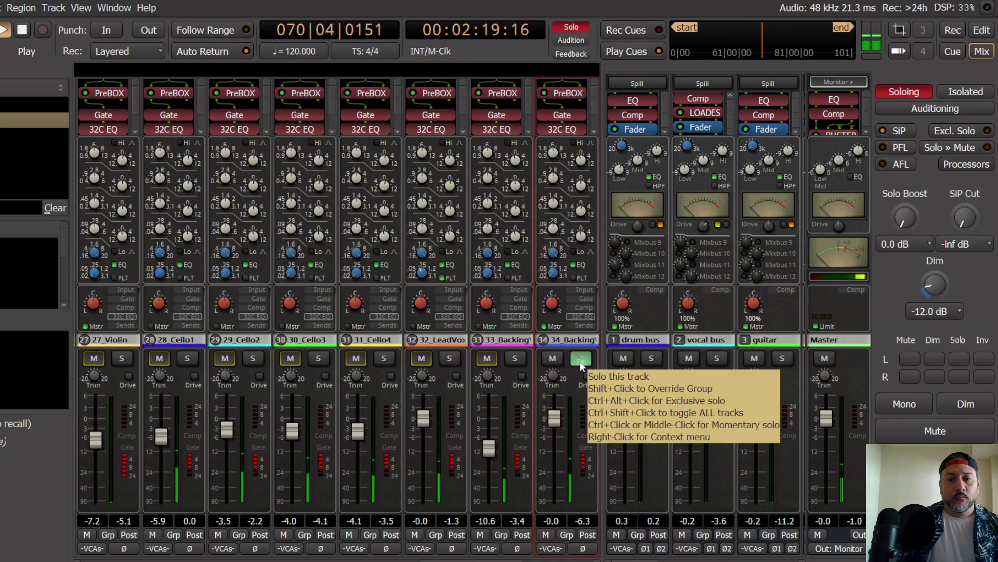
click(583, 325)
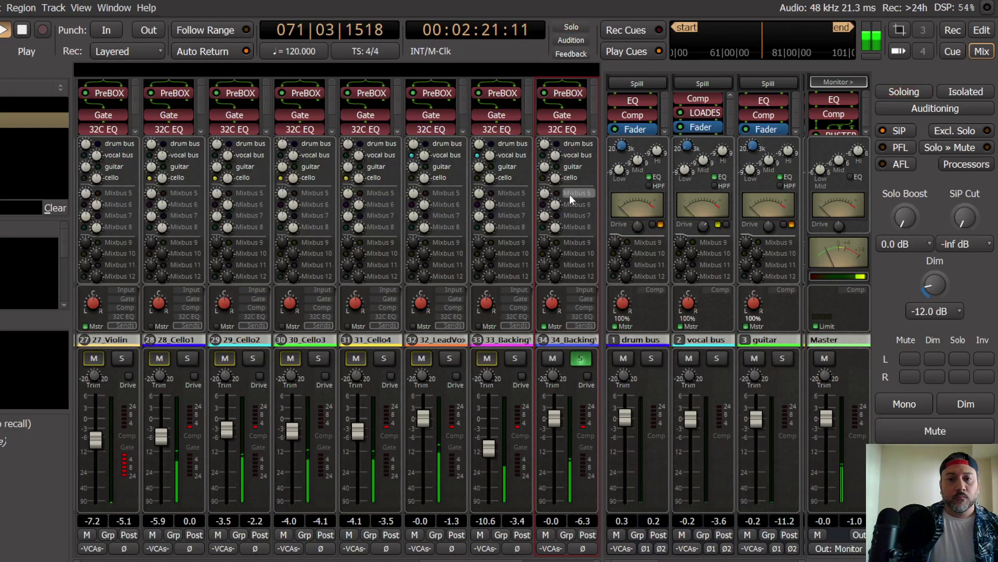
click(569, 156)
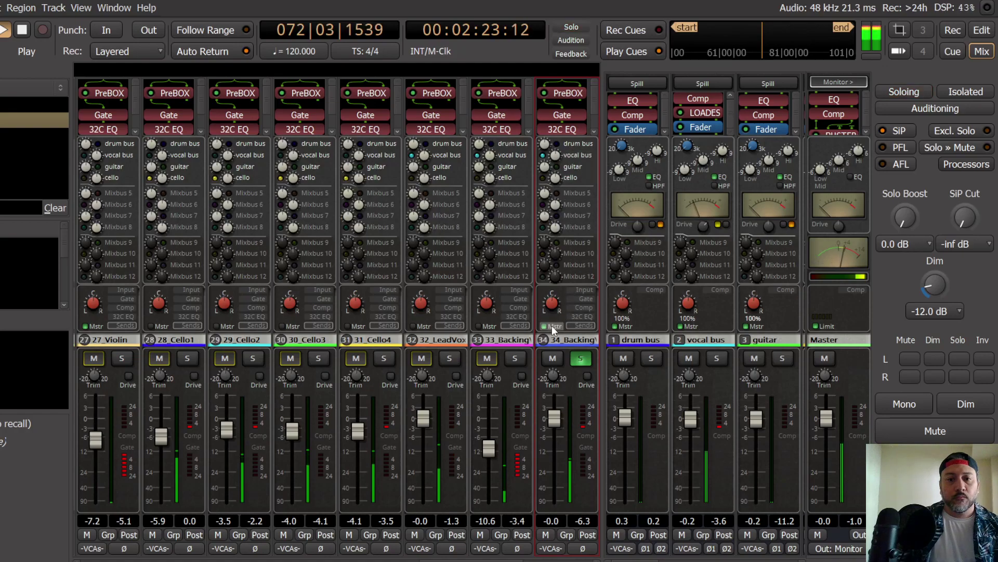
click(581, 358)
Step: Lower the BackingVox2 fader to about -5.9 dB while monitoring in mono with dim on, and restore normal monitoring
click(894, 404)
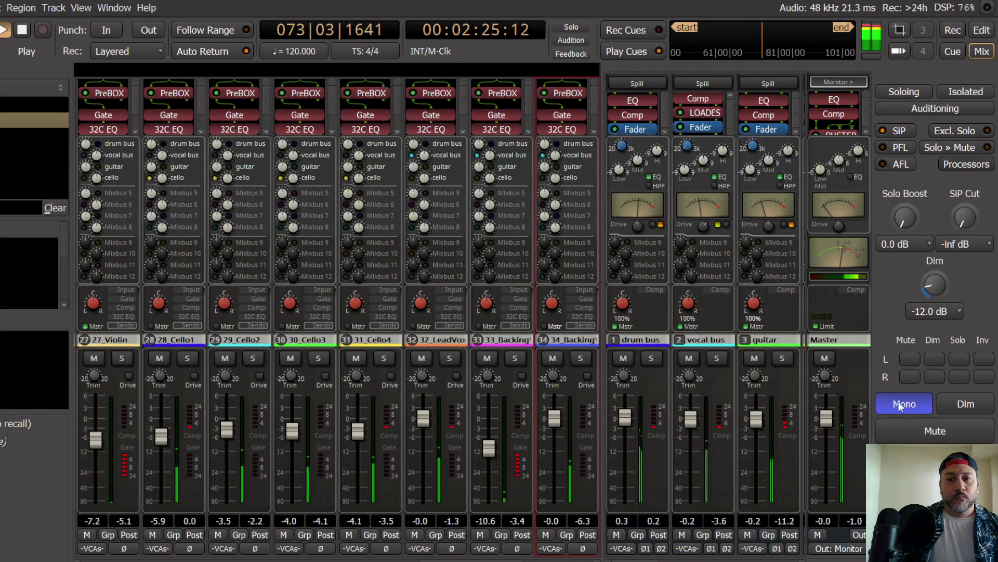
click(953, 405)
drag(554, 421, 554, 456)
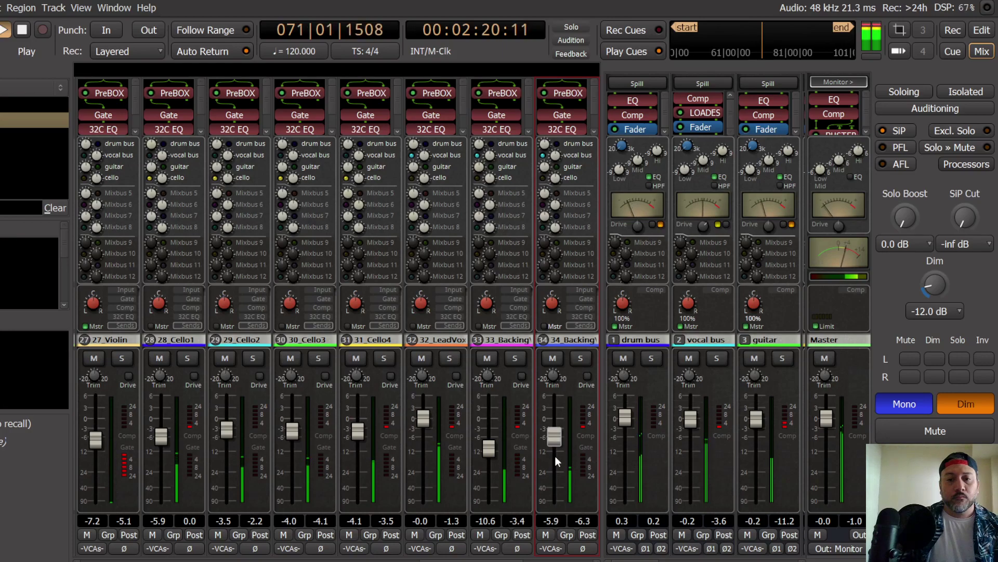
click(966, 404)
click(907, 410)
Step: Save the session, select the BackingVox2DT track in the editor, and return to the mixer
click(2, 8)
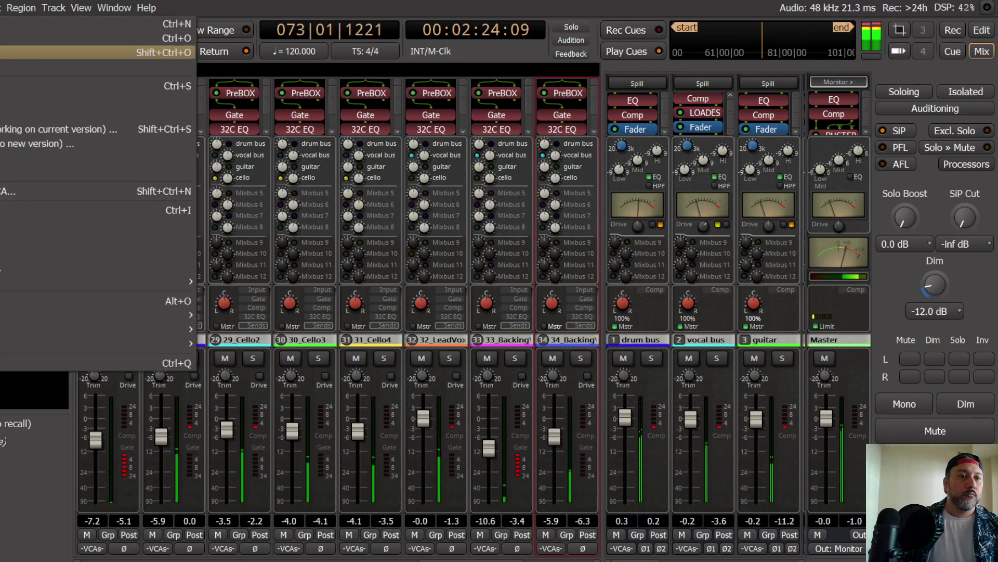
click(1, 86)
click(988, 32)
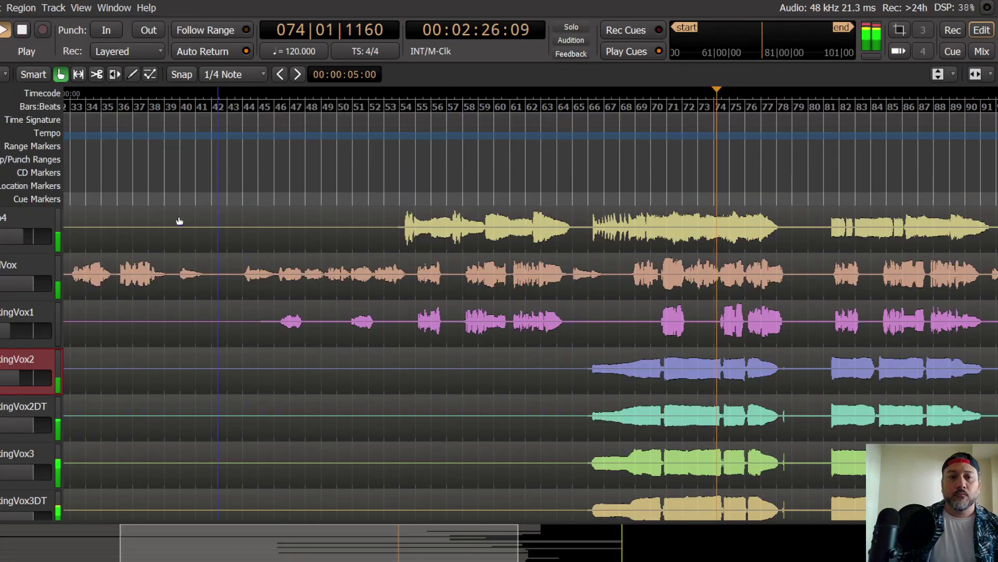
scroll(2, 266, down, 2)
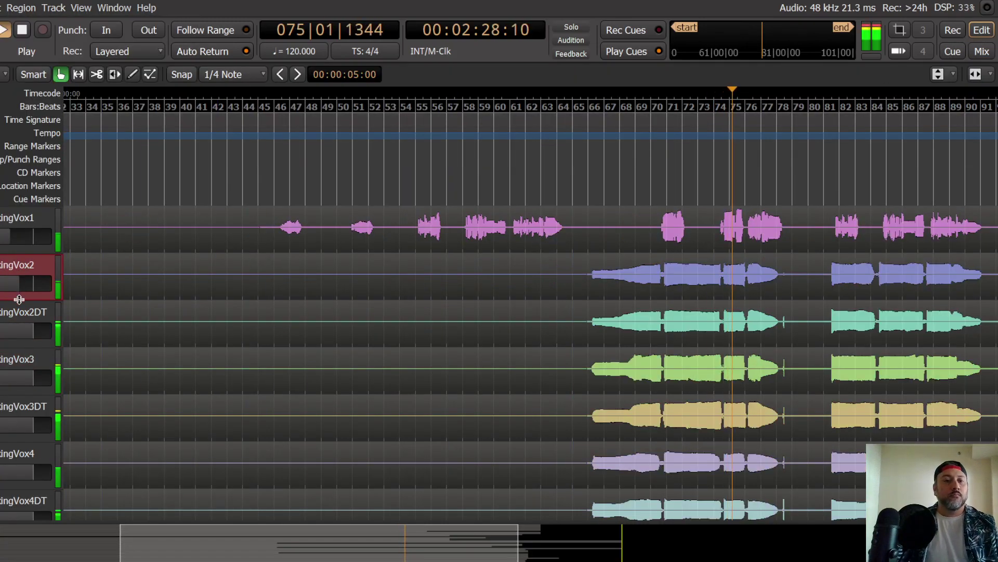
click(19, 313)
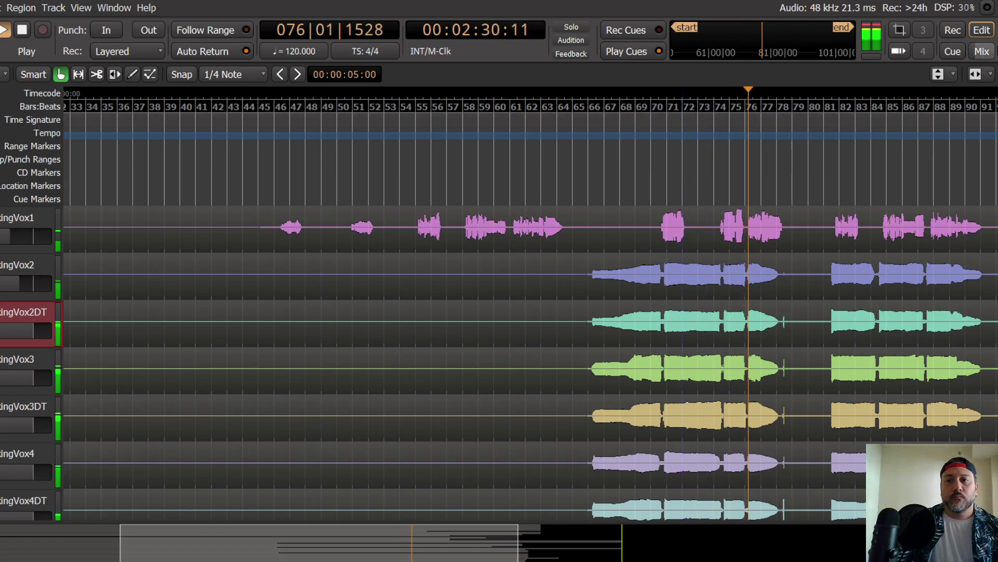
key(alt+m)
Step: Unmute and solo BackingVox2DT and disconnect the second input of its PreBOX plugin in the pin connections
click(555, 360)
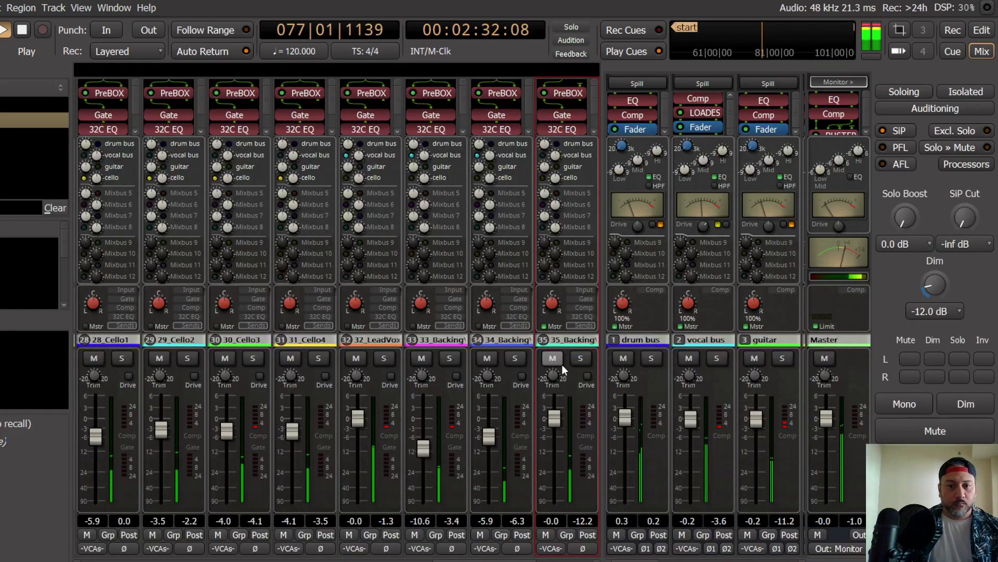
click(585, 359)
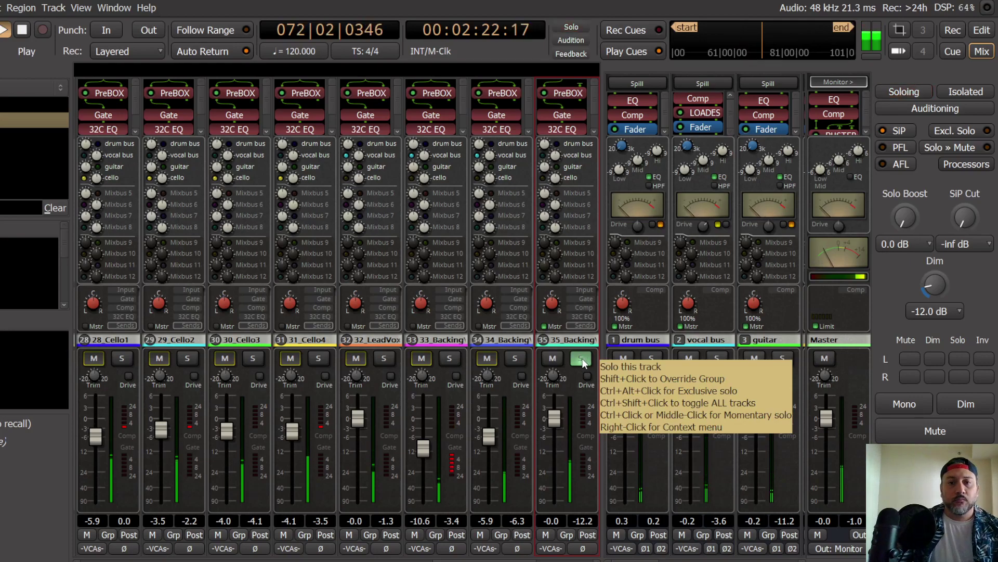
right_click(568, 96)
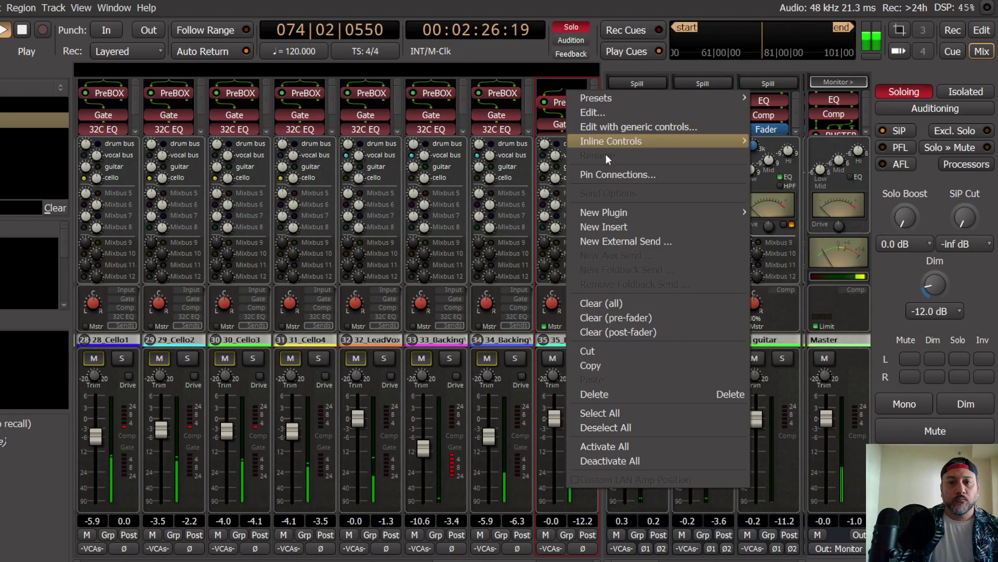
click(612, 174)
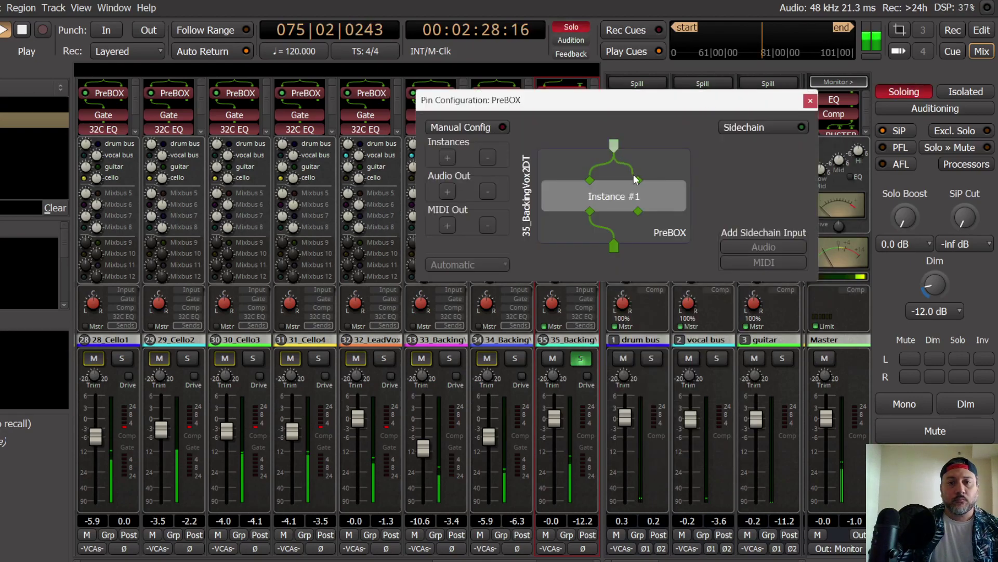
click(809, 102)
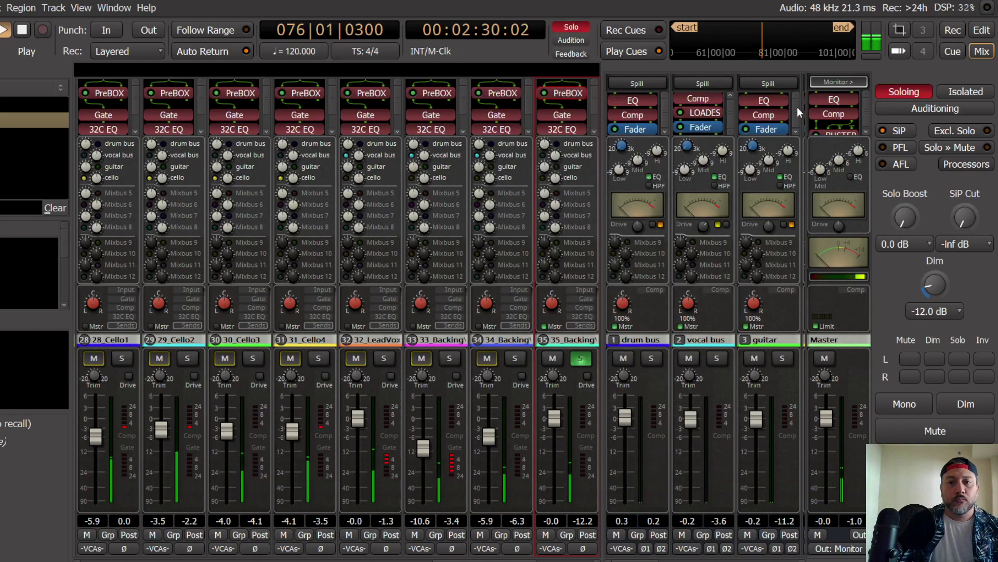
Step: Set the BackingVox2DT PreBOX to the New-81 model with about 4.5 dB input gain and AGC on, and close the plugin window
double_click(570, 95)
scroll(303, 122, up, 1)
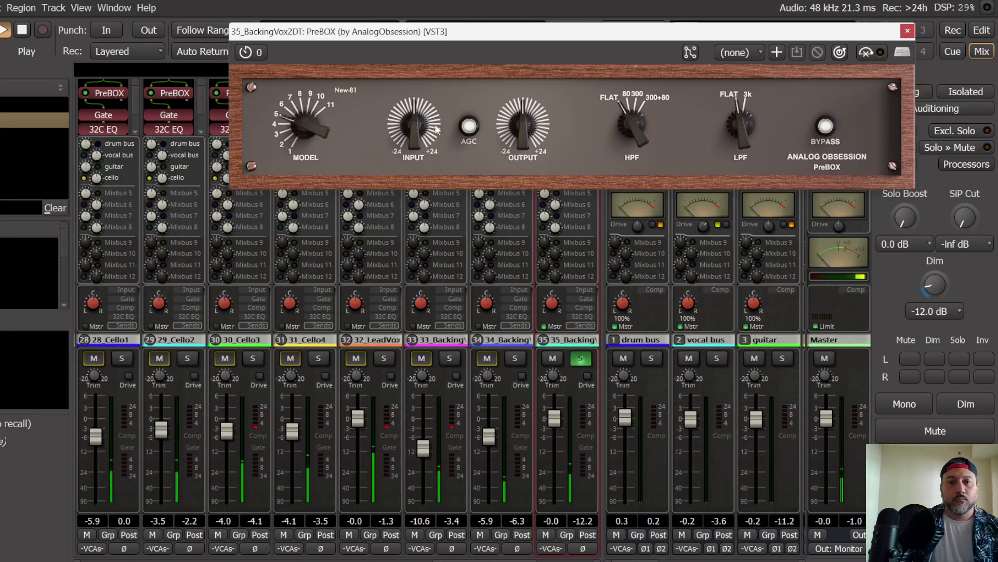
drag(423, 141, 418, 115)
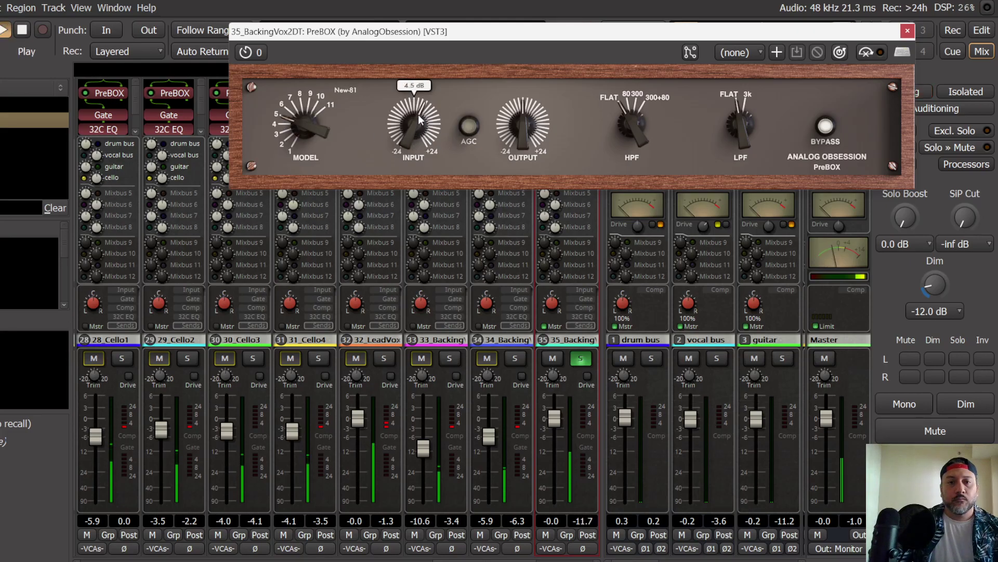
click(469, 126)
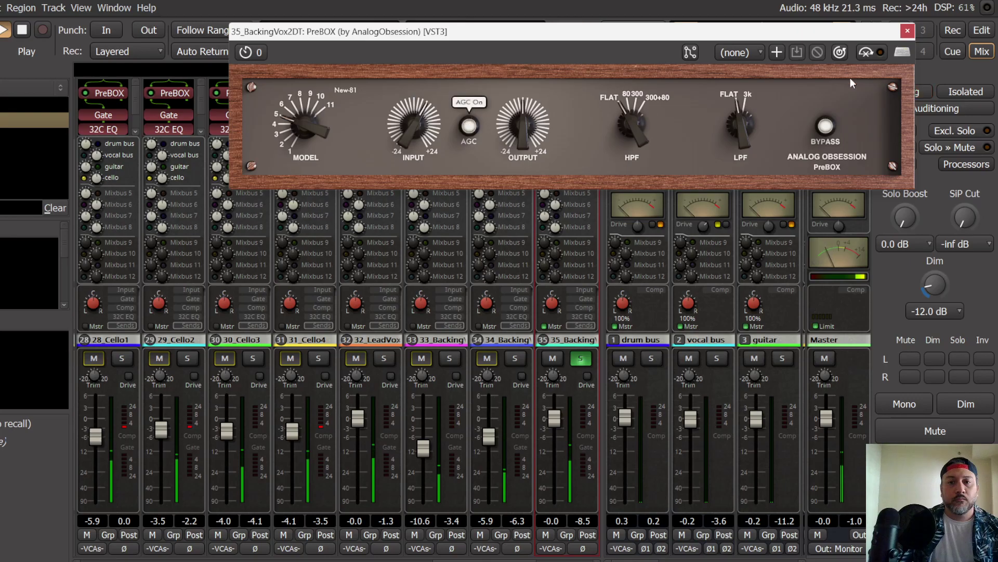
click(908, 32)
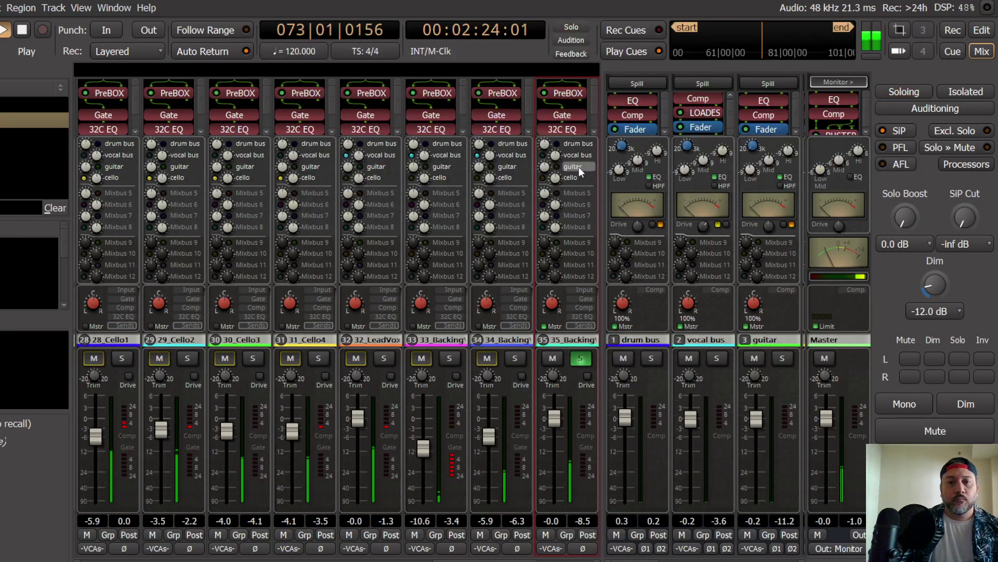
Step: Turn on the gate and compressor on BackingVox2DT and set the compressor threshold to about -18 dB
click(587, 298)
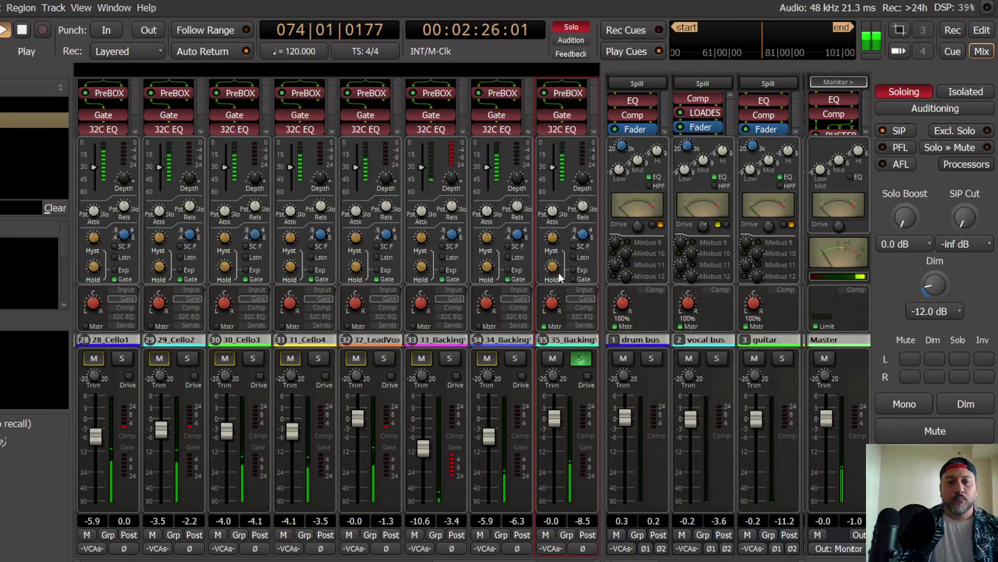
click(590, 307)
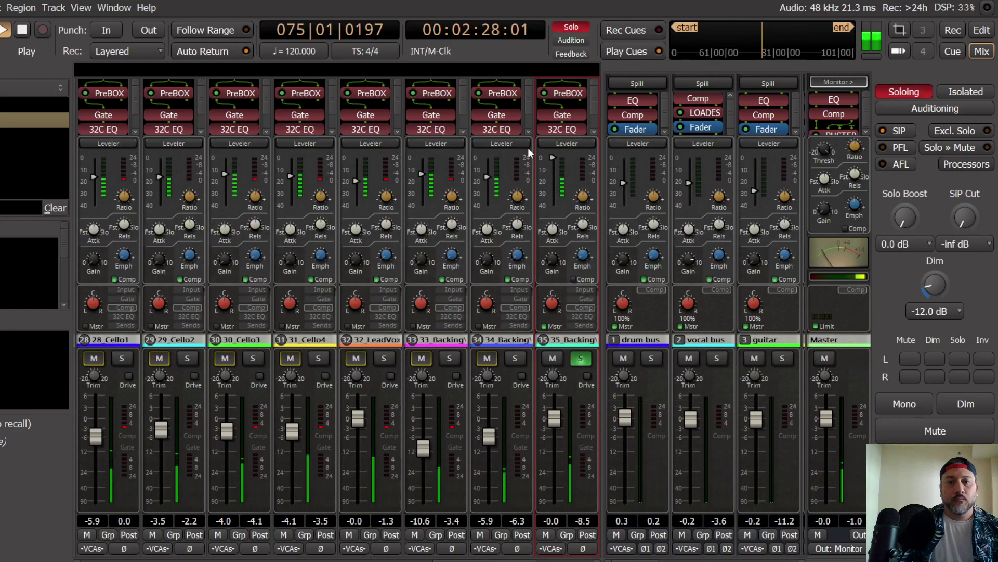
click(575, 279)
drag(553, 158, 558, 189)
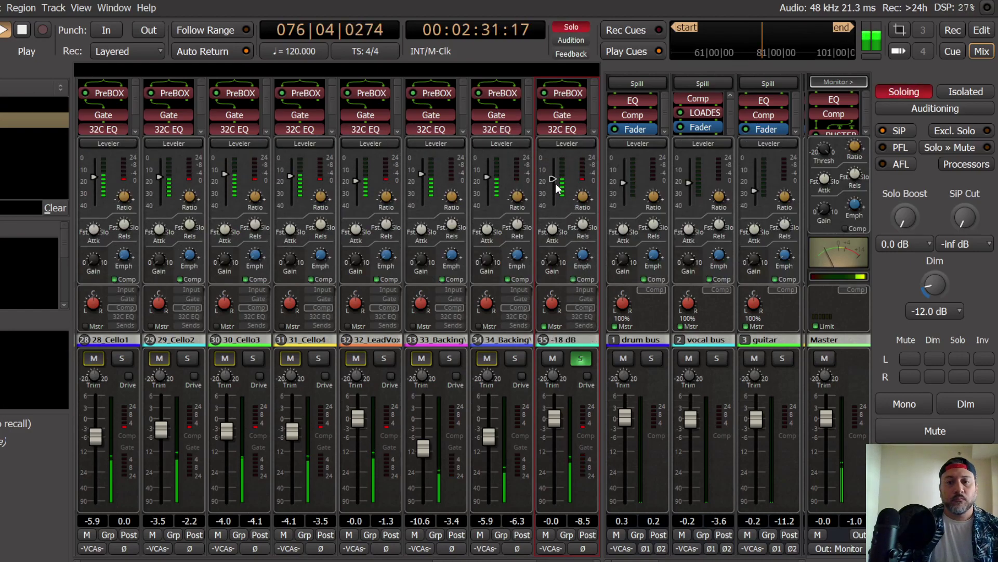
Step: Route BackingVox2DT to the vocal bus instead of directly to the master, and unsolo it
click(581, 325)
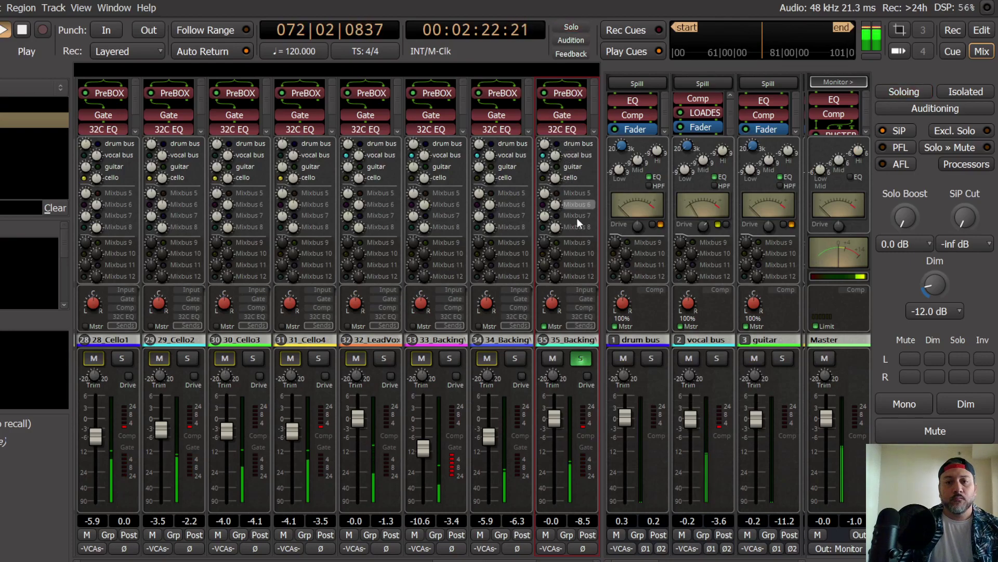
click(581, 358)
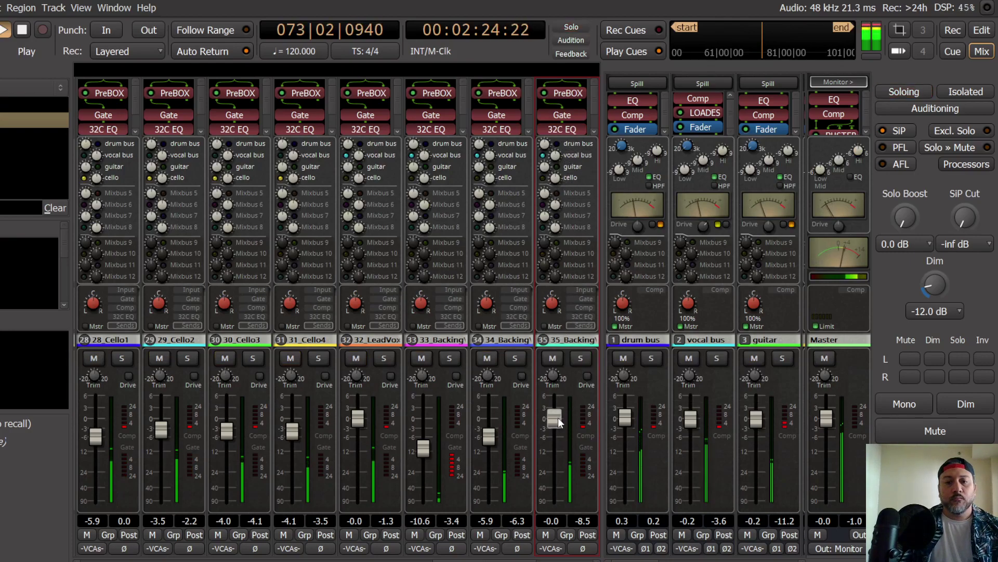
Step: Switch monitoring to mono with dim on and lower the BackingVox2DT fader to about -5.2 dB
click(919, 405)
click(962, 403)
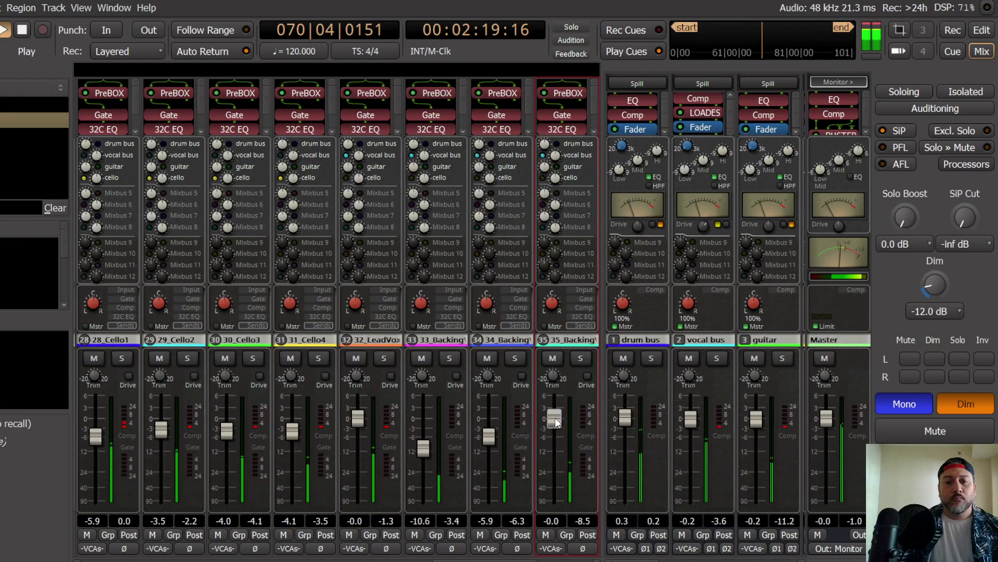
scroll(558, 455, up, 1)
scroll(559, 454, up, 1)
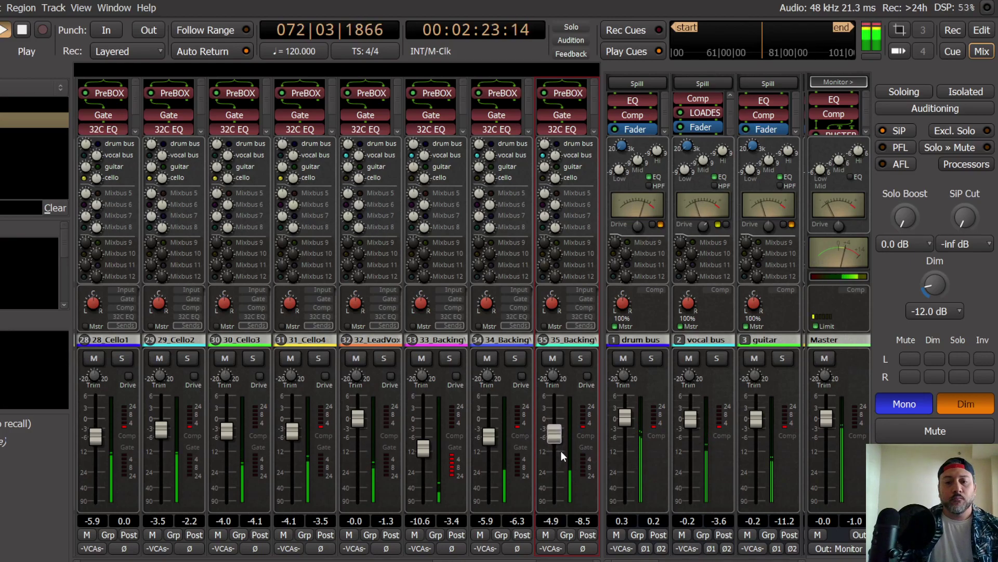
scroll(560, 455, down, 1)
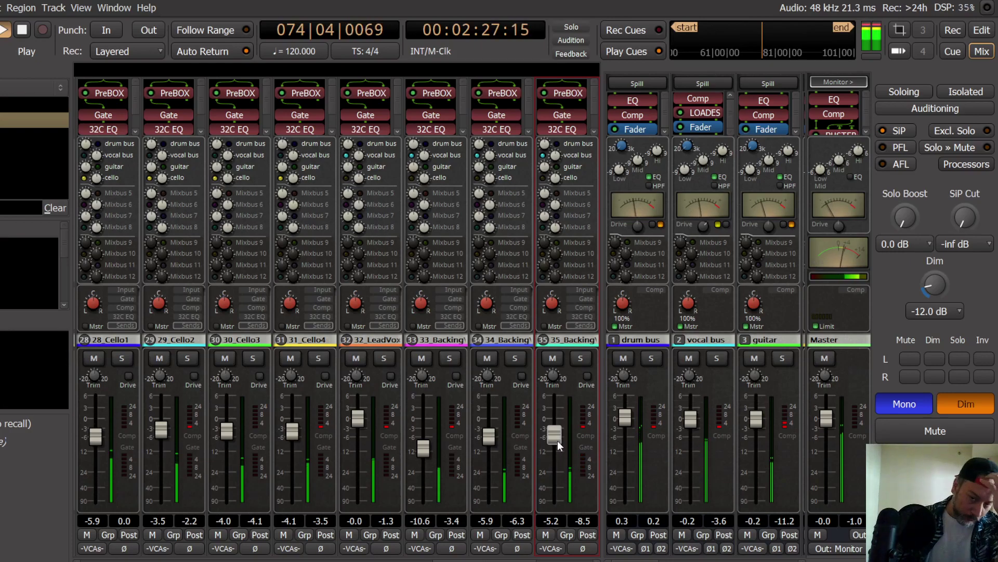
Step: Select the BackingVox3 track in the editor and return to the mixer
click(982, 30)
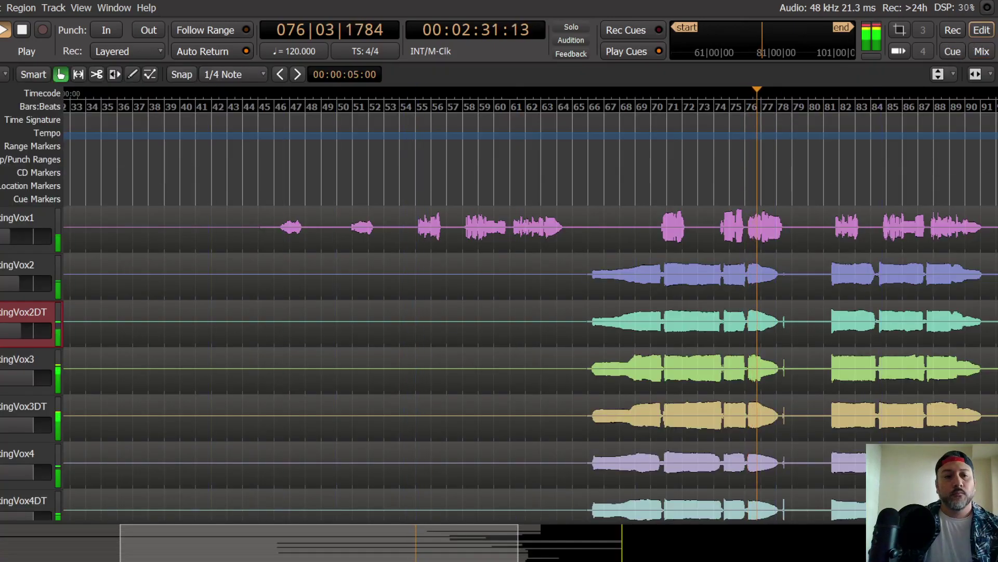
scroll(9, 320, down, 2)
click(21, 271)
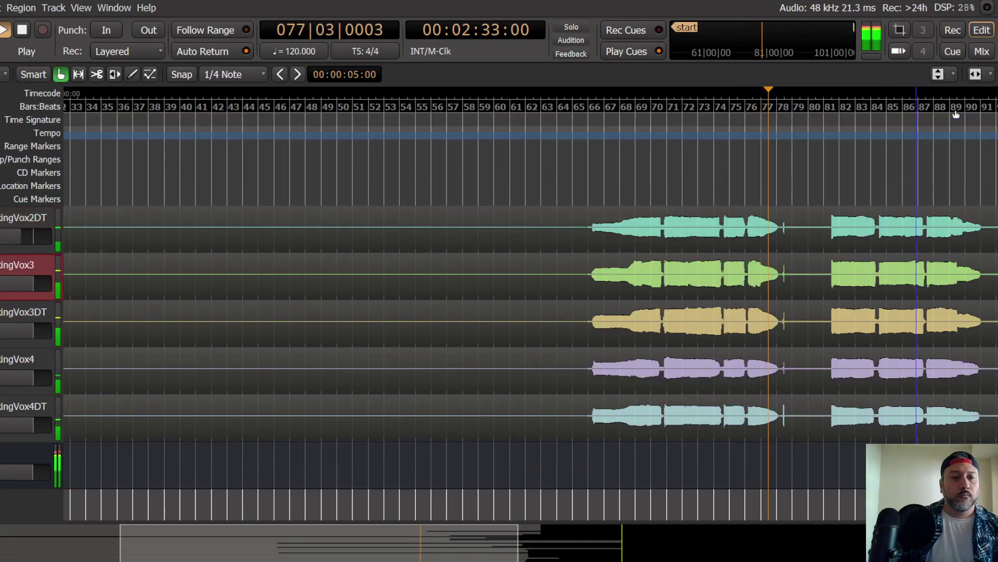
click(982, 51)
Step: Unmute and solo BackingVox3, and turn off mono and dim monitoring
click(553, 358)
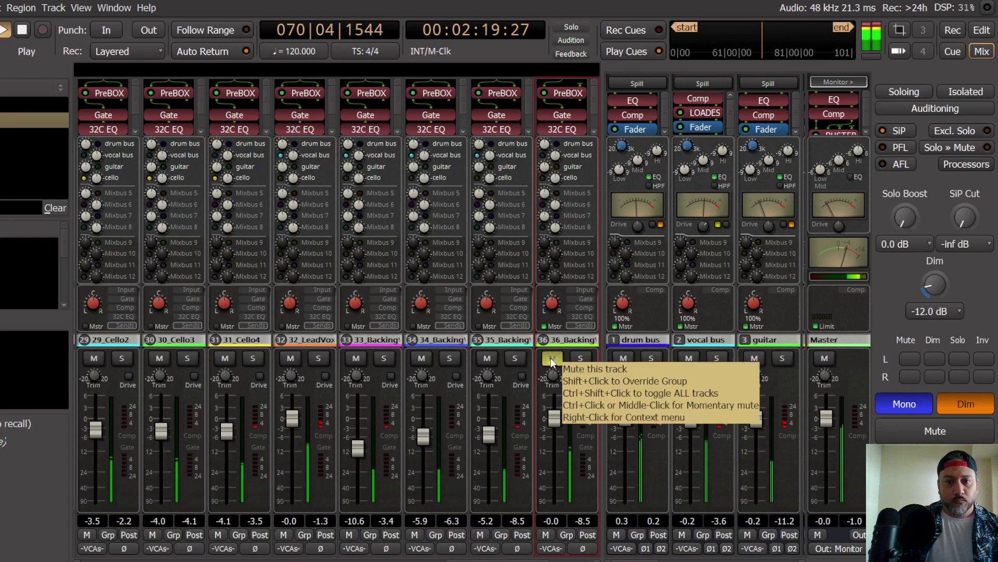
click(552, 358)
click(581, 359)
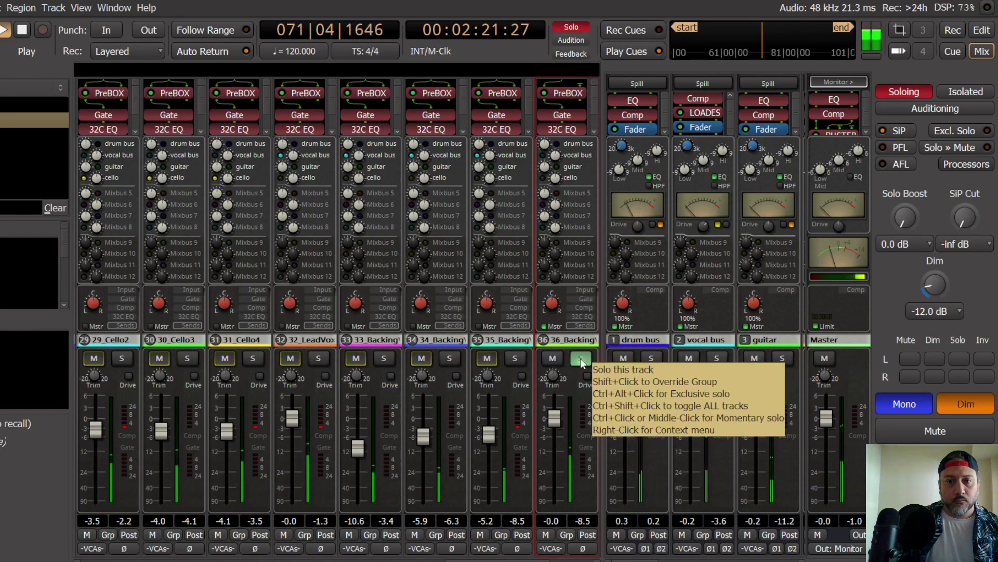
click(907, 400)
click(966, 403)
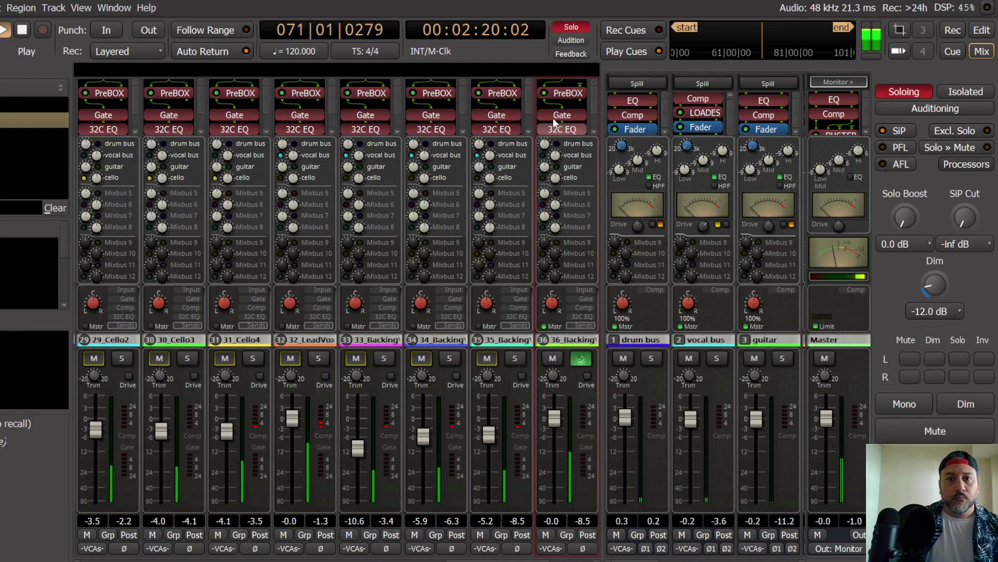
Step: Disconnect the second input of the PreBOX plugin on BackingVox3 in its pin connections
right_click(568, 92)
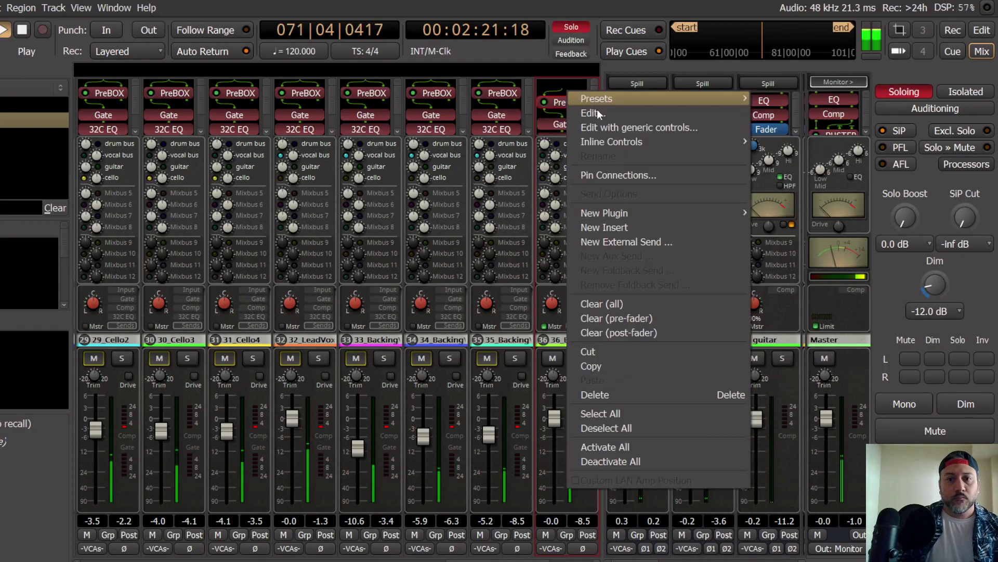
click(619, 174)
drag(621, 147, 645, 182)
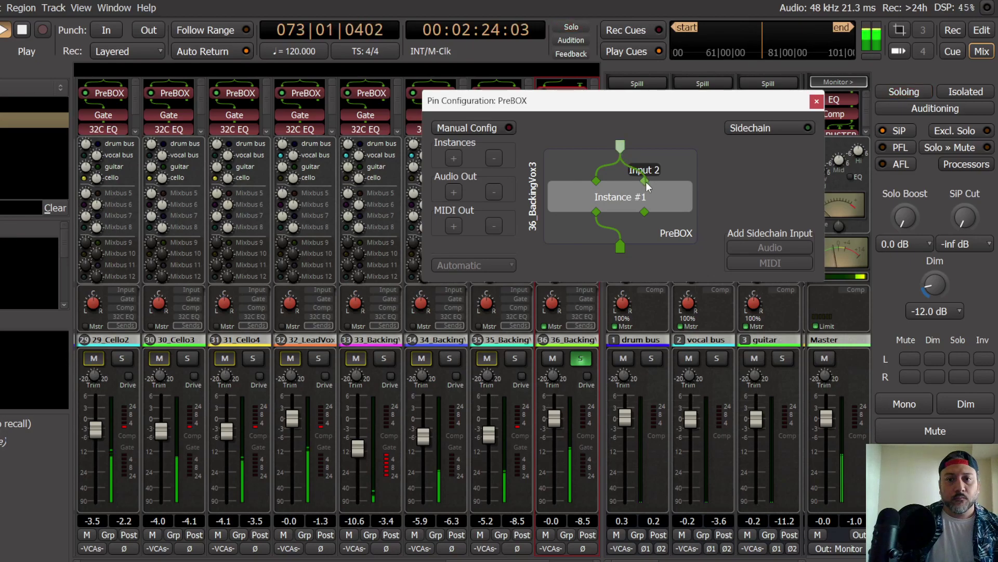
click(817, 101)
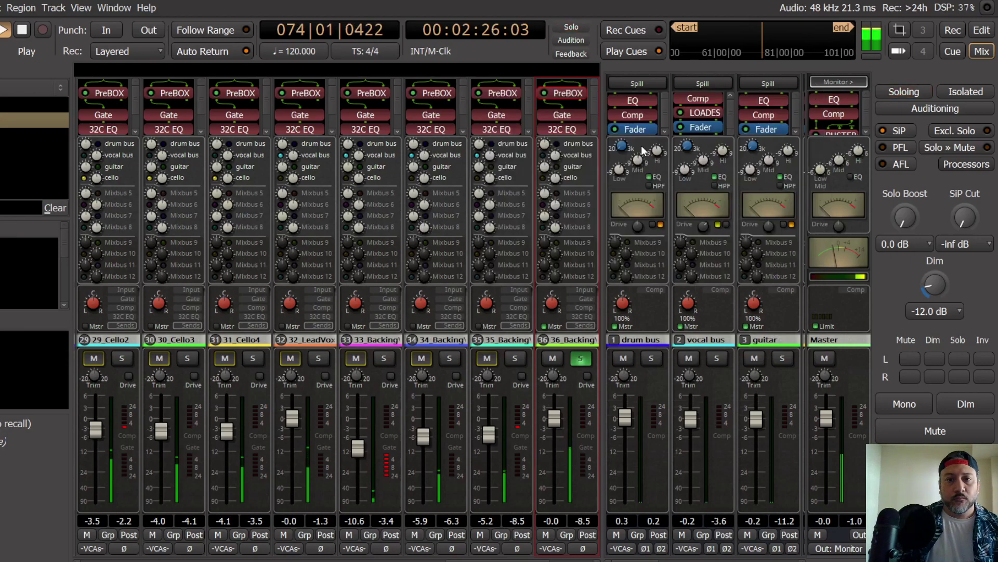
Step: Adjust the PreBOX input gain on BackingVox3, toggling its AGC before and after the adjustment
double_click(563, 94)
scroll(291, 120, up, 3)
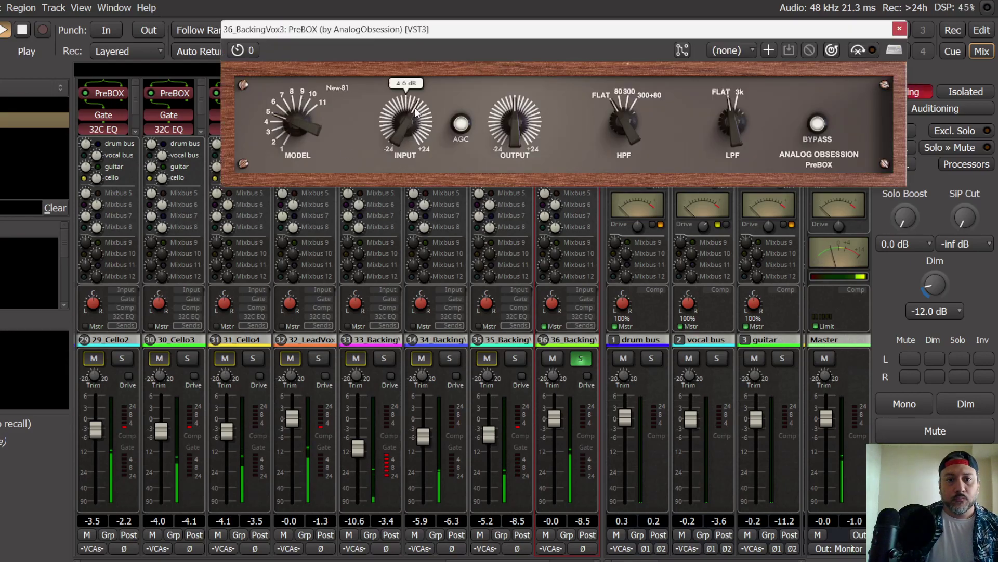
click(455, 126)
drag(407, 132, 401, 141)
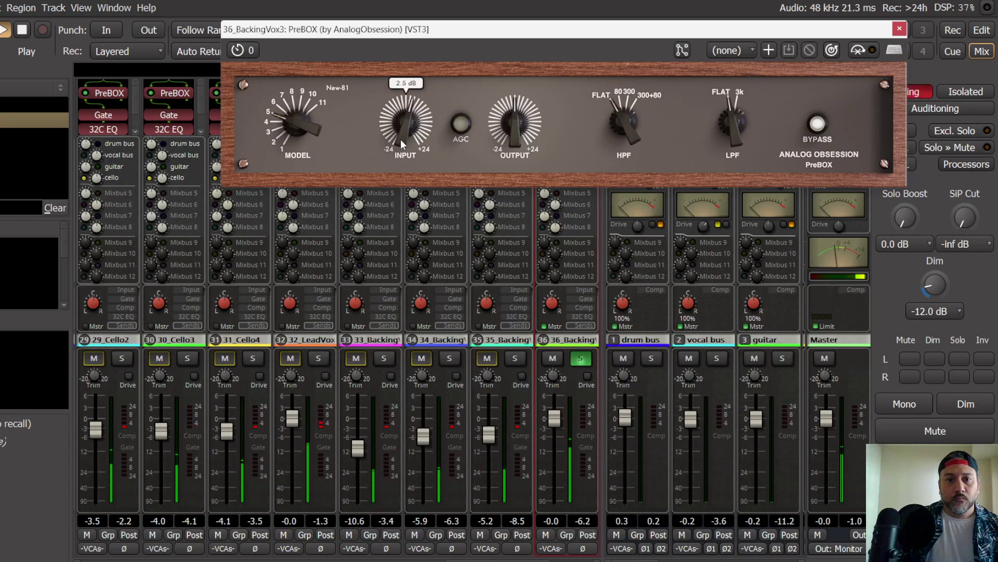
click(458, 127)
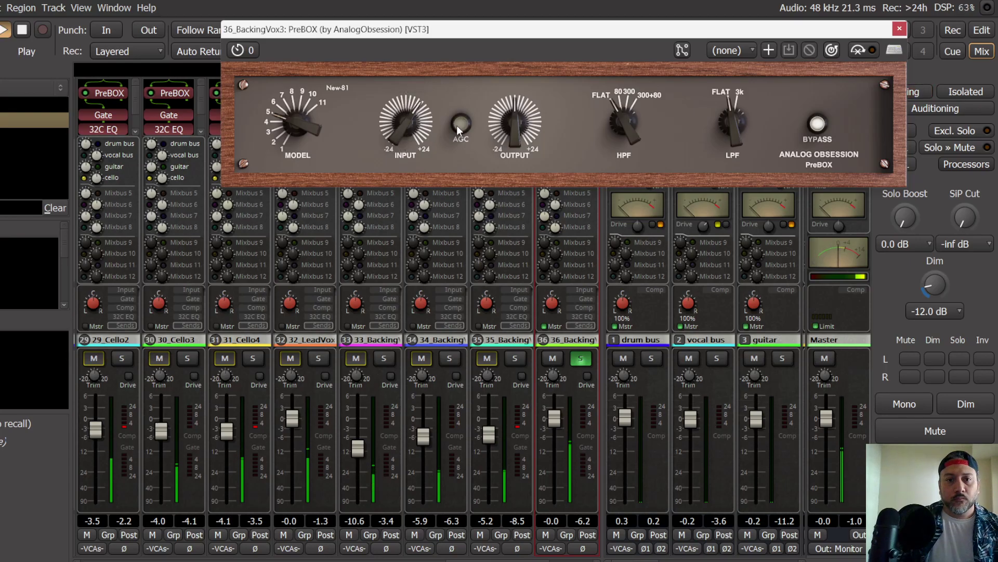
click(899, 29)
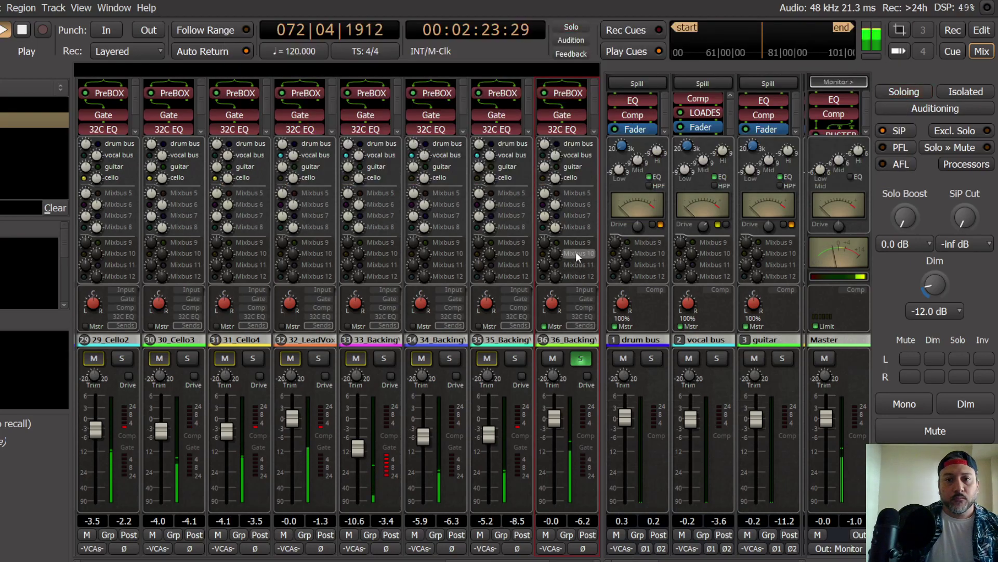
Step: Set up the gate on BackingVox3 and enable its compressor with a threshold of about -18 dB
click(586, 299)
click(583, 308)
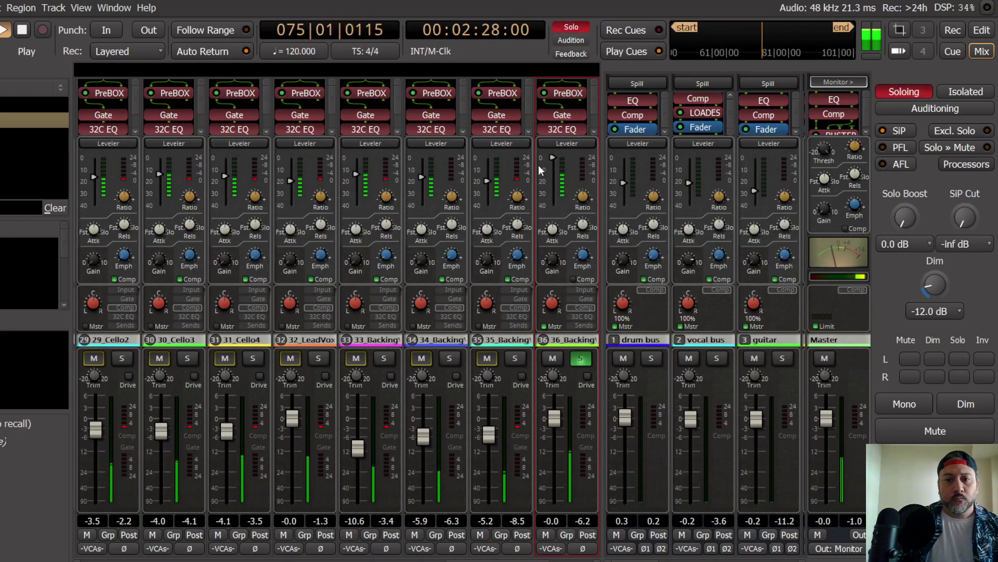
drag(556, 185, 556, 198)
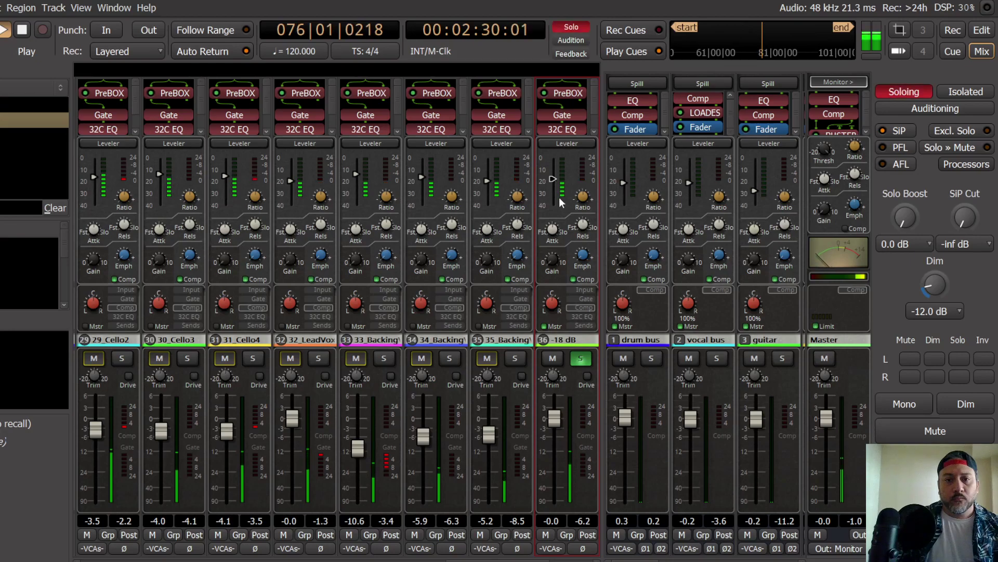
Step: Adjust the channel EQ on BackingVox3, send the track to the vocal bus and turn off its solo
click(587, 315)
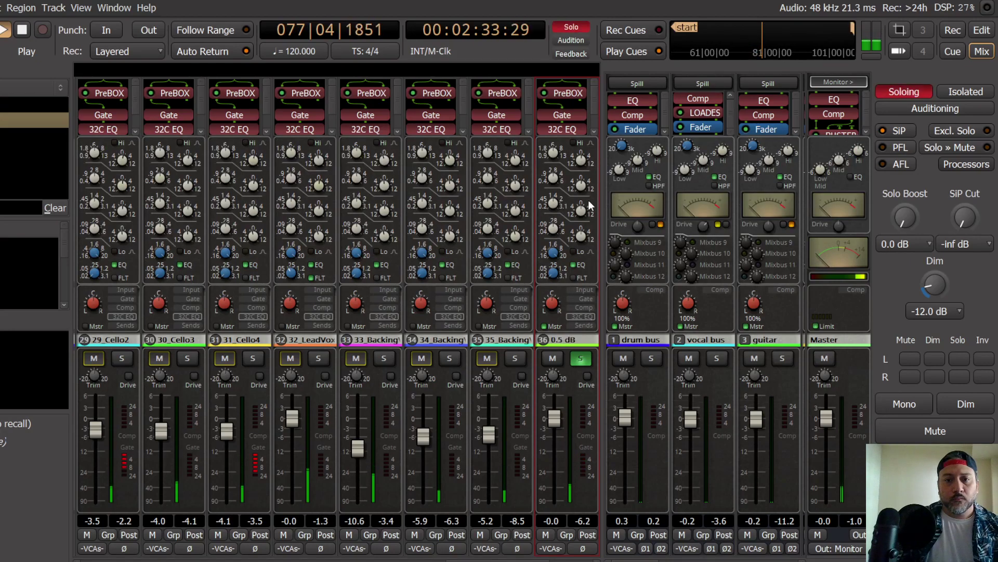
click(584, 325)
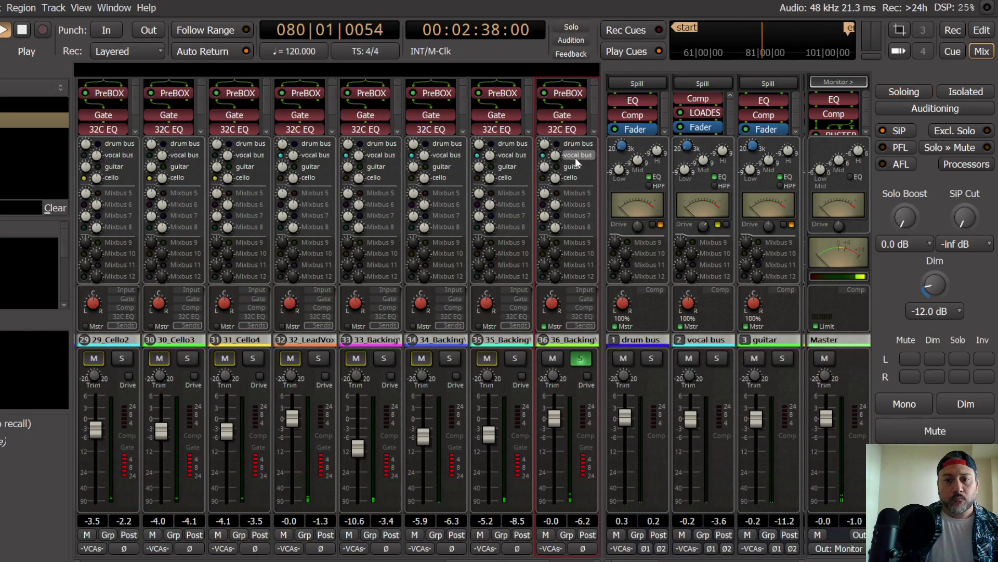
click(577, 358)
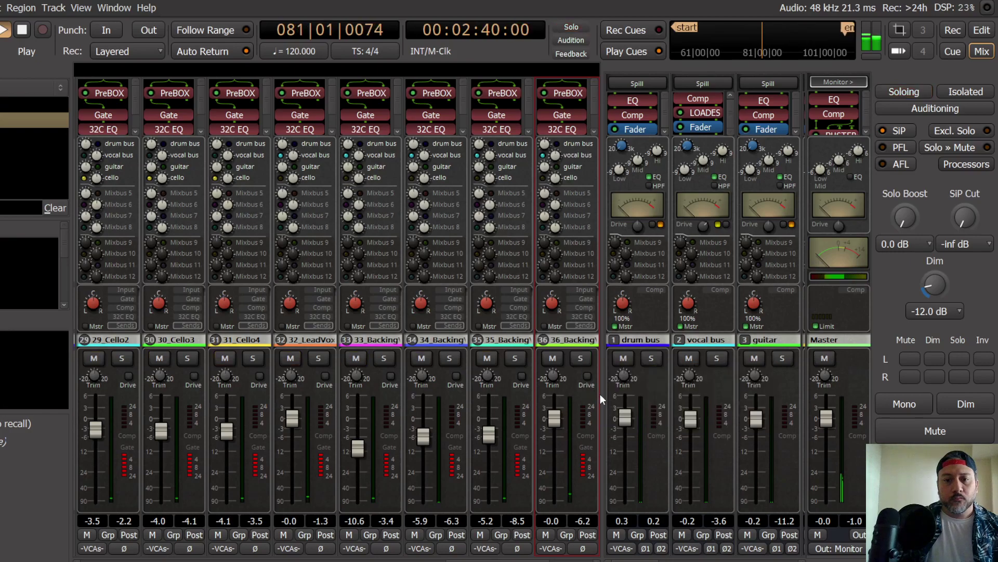
Step: Monitor in mono with dim on and lower the BackingVox3 fader to about -10.5 dB, soloing it briefly as a check
click(907, 404)
click(956, 404)
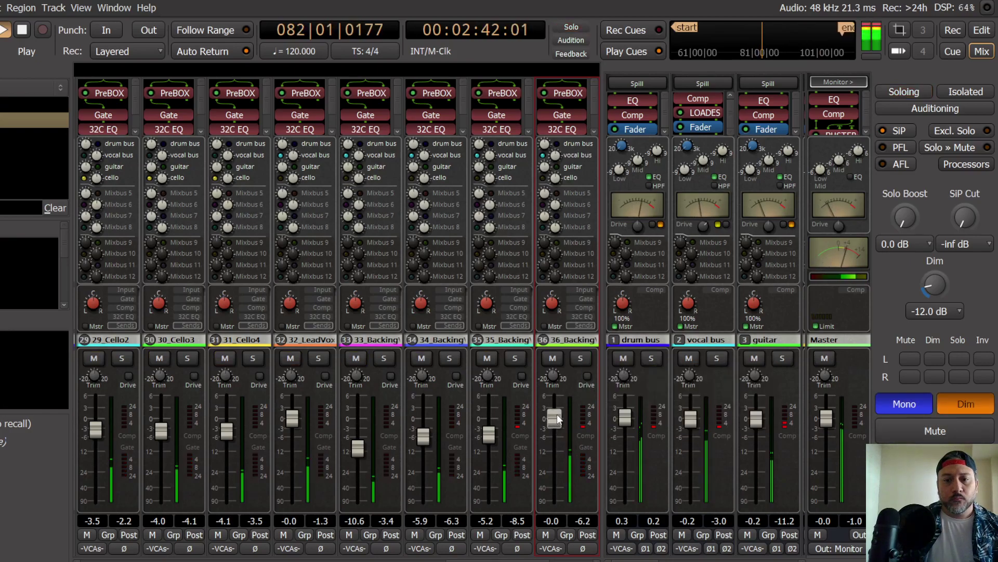
drag(556, 418, 557, 430)
click(580, 359)
click(580, 359)
drag(556, 440, 555, 469)
Step: Turn off dim and mono monitoring and save the session
click(942, 408)
click(905, 404)
click(1, 8)
click(1, 85)
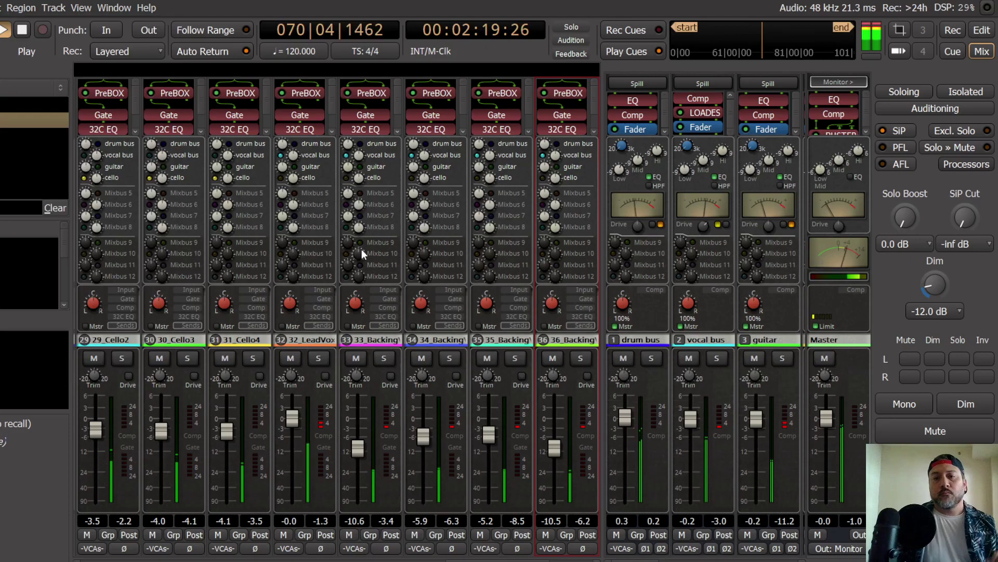
Step: Select the BackingVox3DT track in the editor, then unmute and solo it in the mixer
key(alt+m)
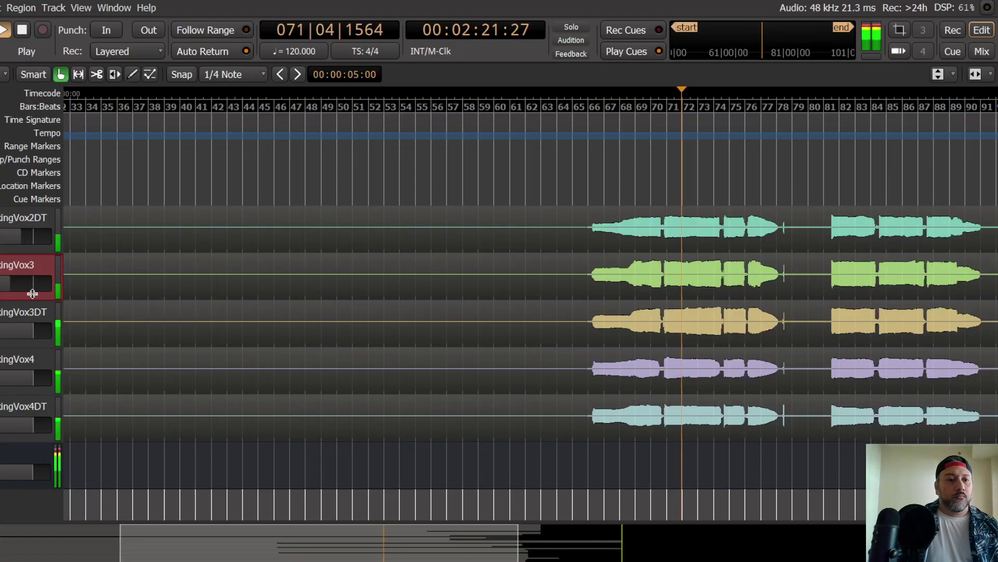
click(44, 315)
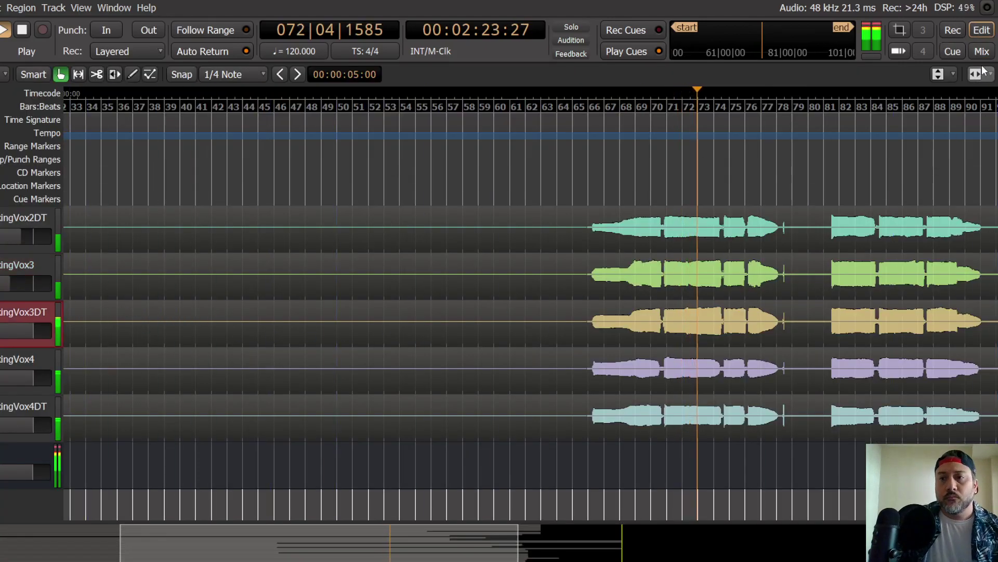
key(alt+m)
click(552, 358)
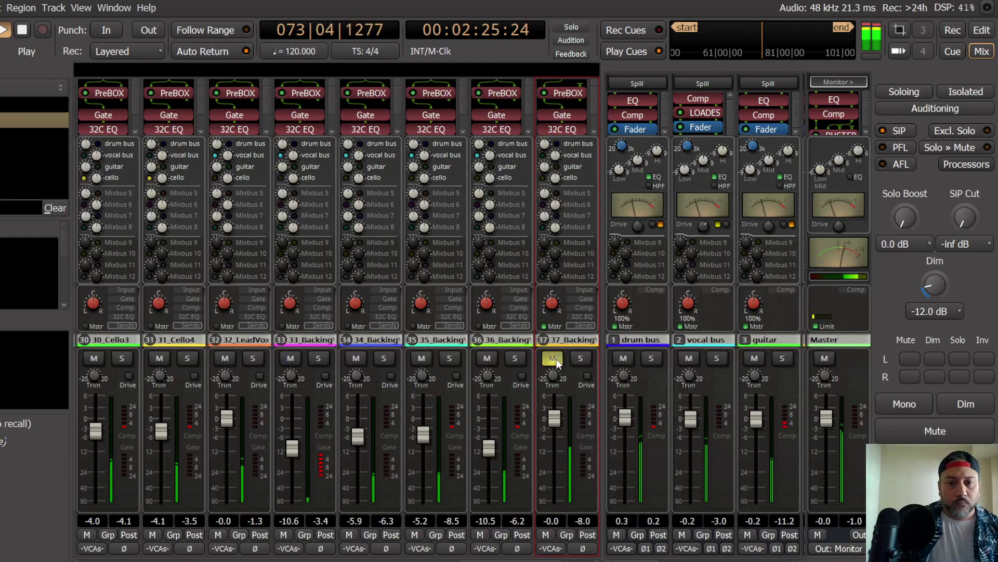
click(581, 358)
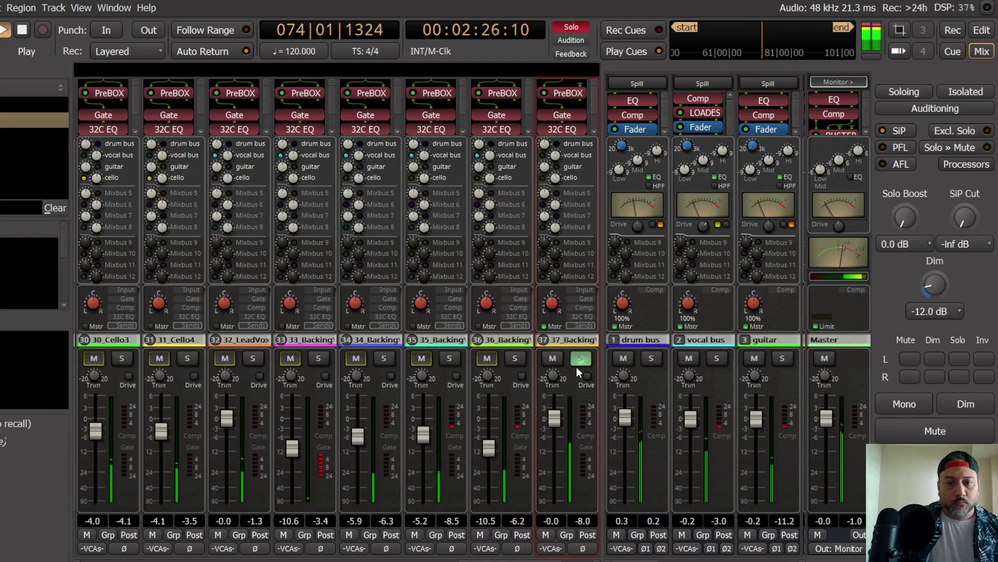
Step: Disconnect the second input of the PreBOX plugin on BackingVox3DT in its pin connections
right_click(565, 95)
mouse_move(581, 103)
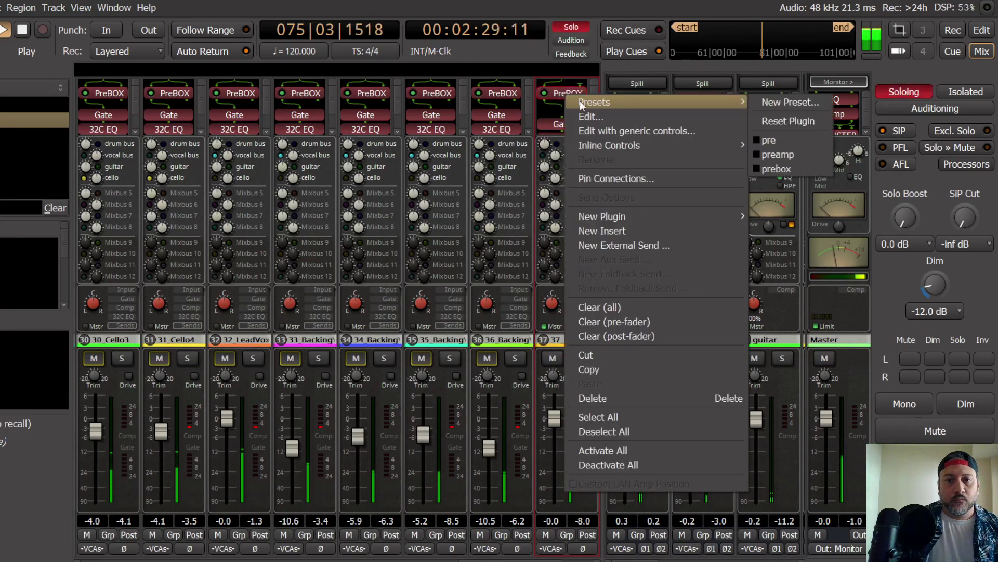
click(619, 178)
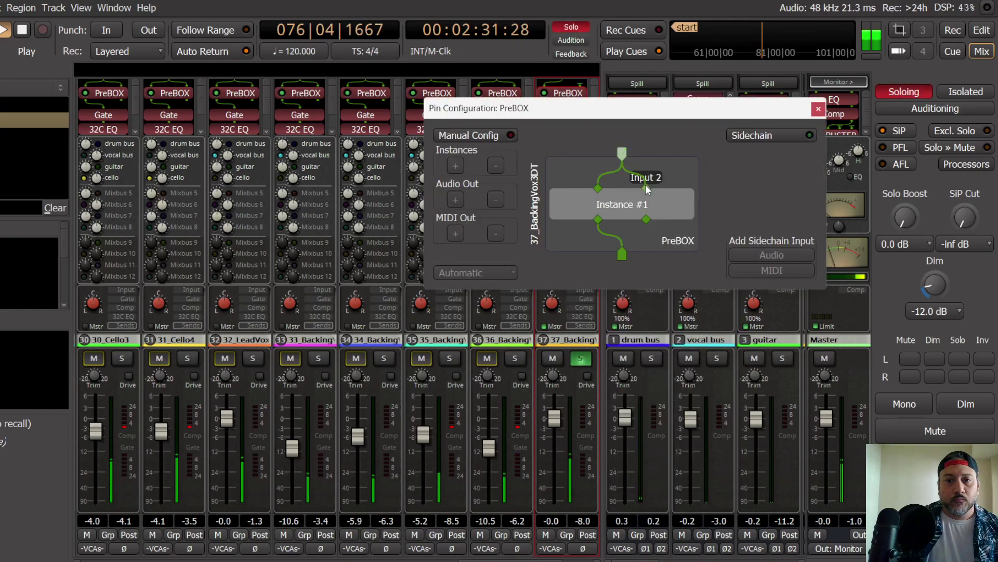
click(818, 108)
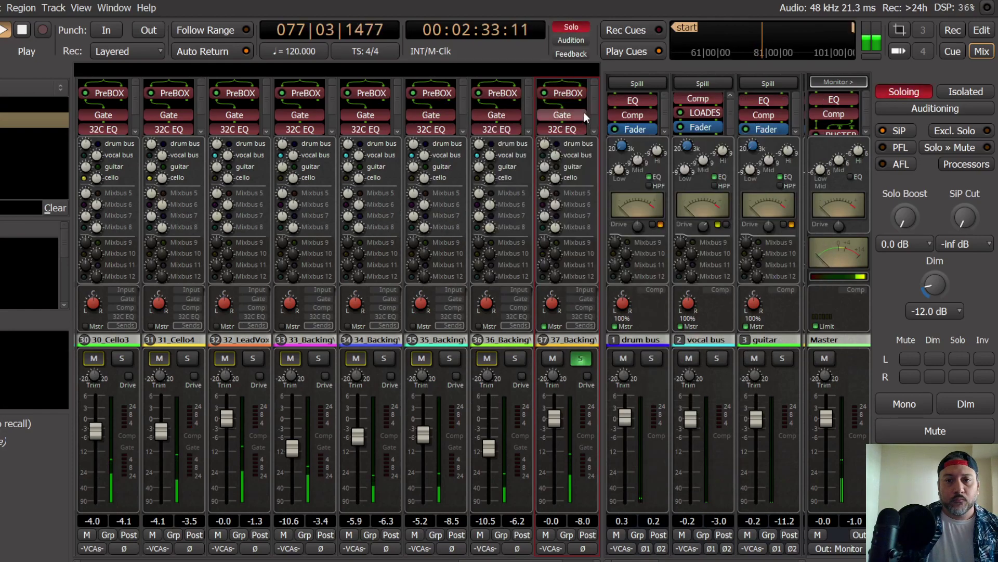
Step: Raise the PreBOX input gain on BackingVox3DT to about 5.2 dB, switching AGC off for the adjustment
double_click(564, 94)
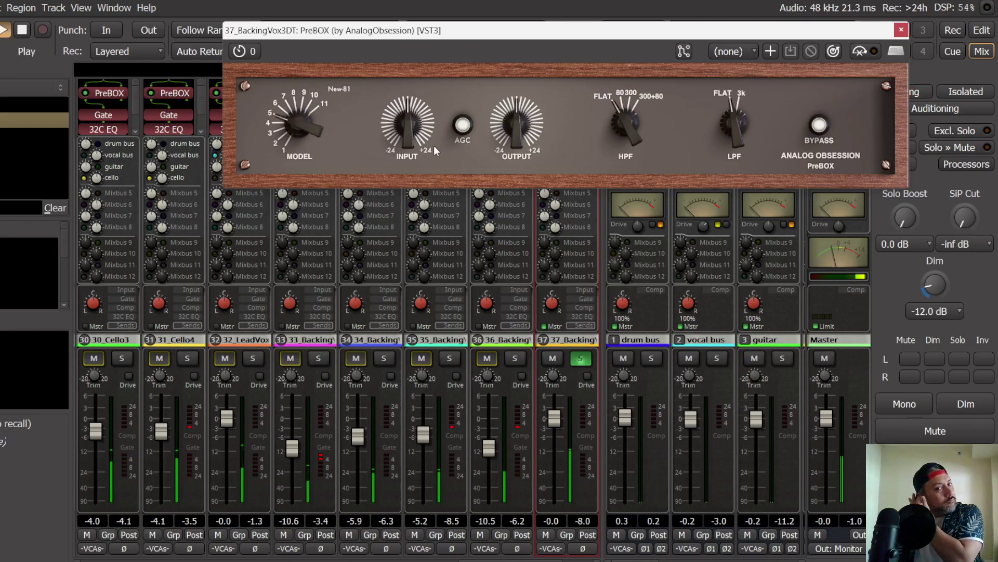
click(462, 128)
drag(407, 142, 408, 126)
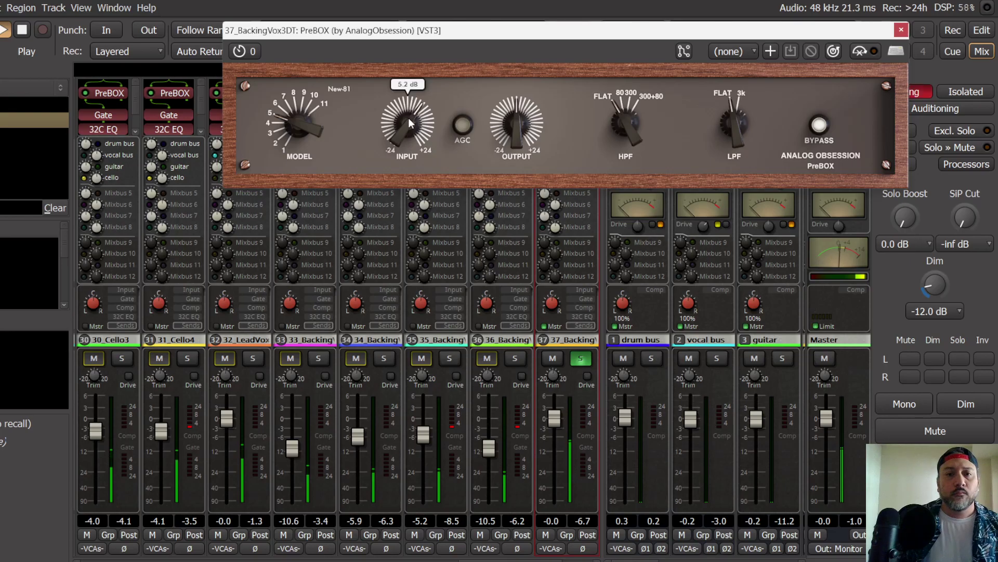
click(901, 30)
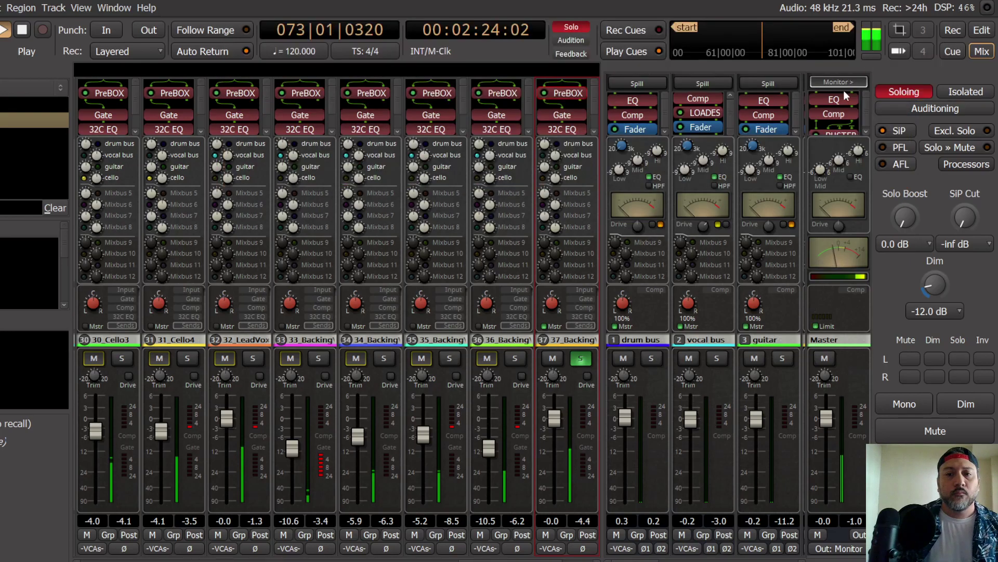
Step: Set up the gate, compressor and EQ on BackingVox3DT, and send it to the vocal bus with solo turned off
click(586, 298)
click(591, 308)
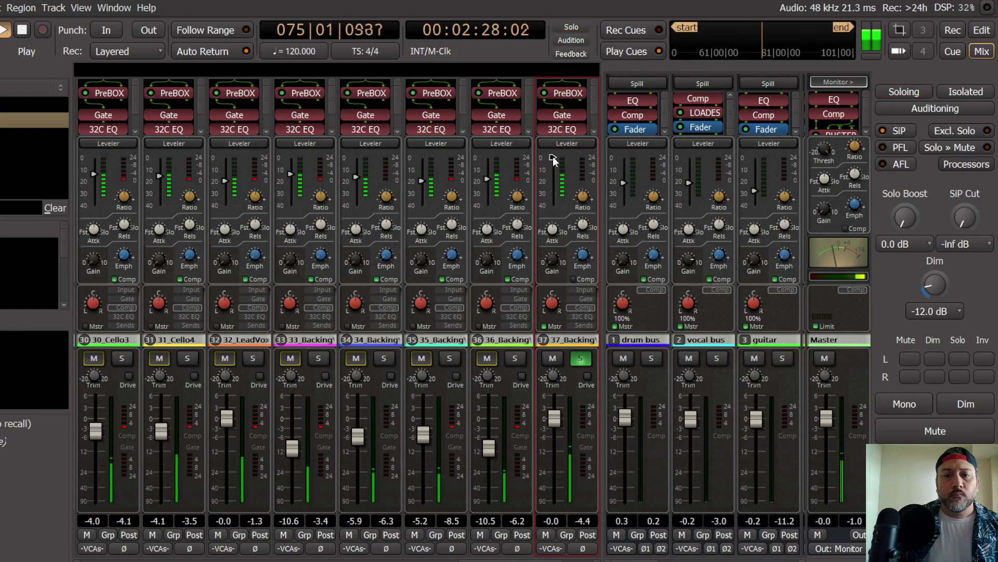
click(586, 316)
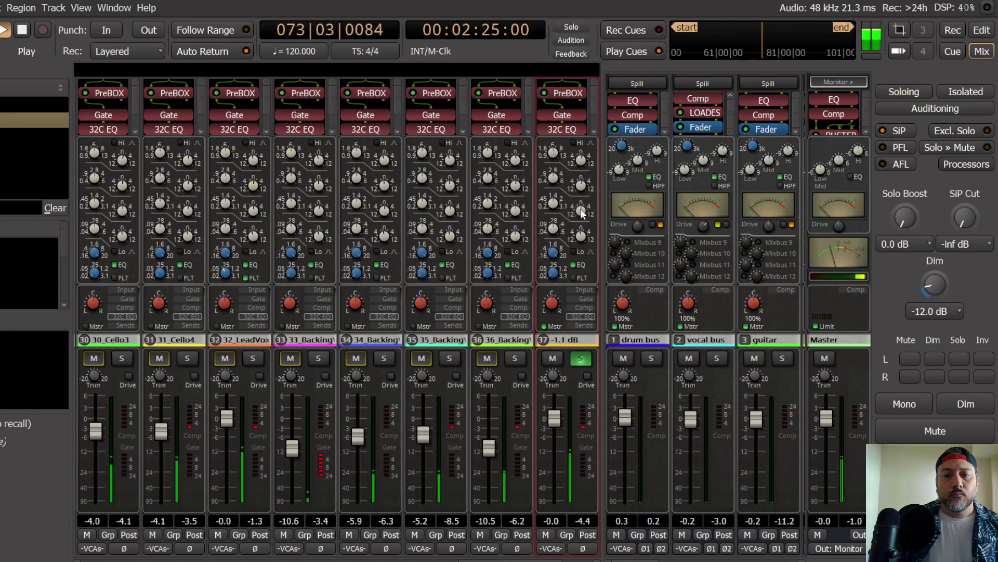
click(584, 325)
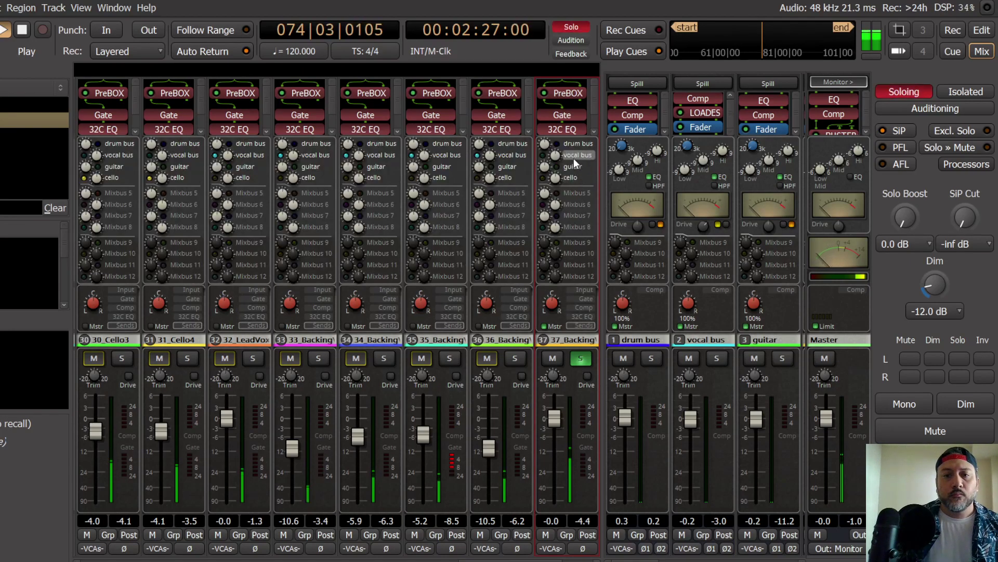
click(583, 360)
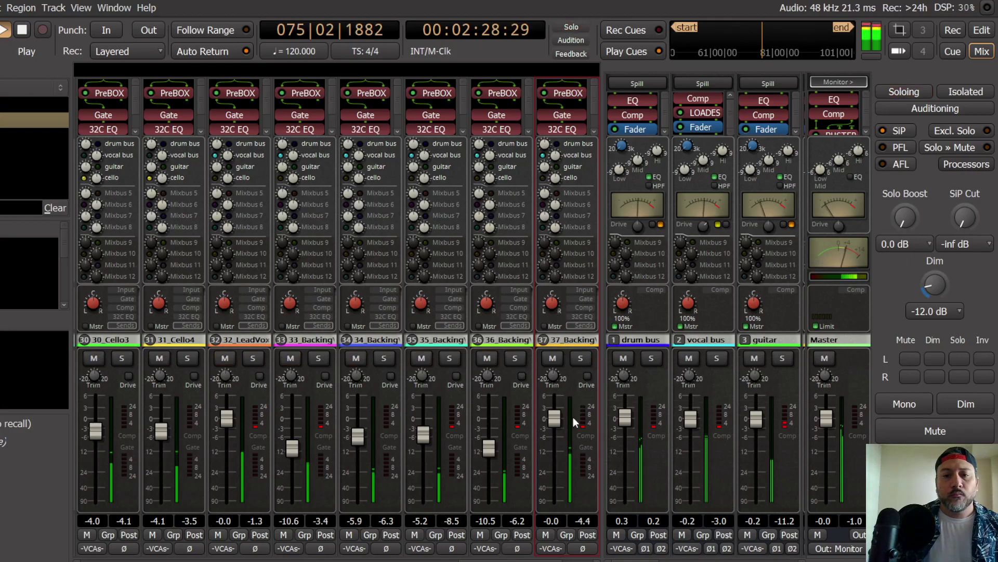
Step: Lower the BackingVox3DT fader to about -10.7 dB while monitoring in mono with dim on, and restore normal monitoring
click(899, 401)
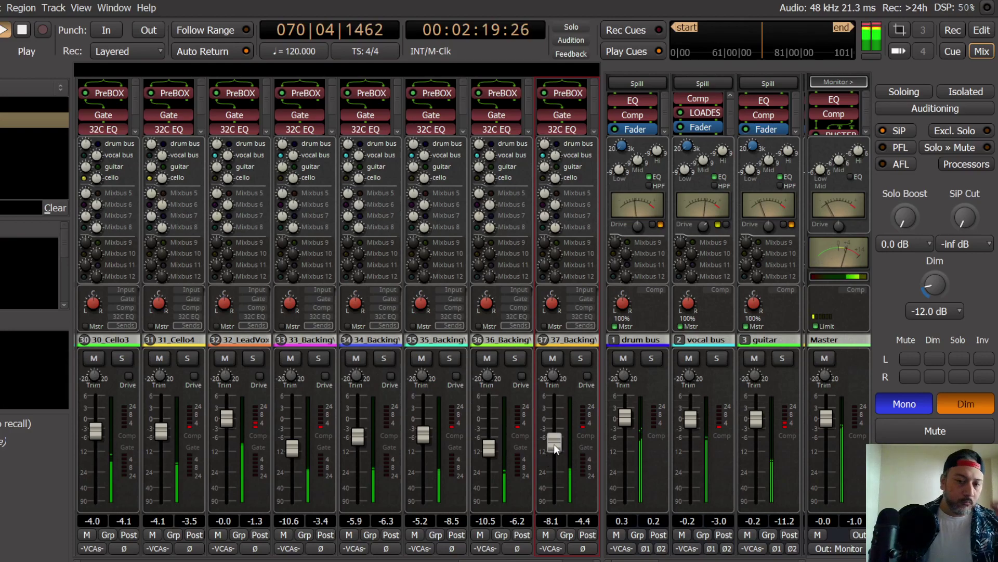
mouse_move(554, 444)
mouse_down()
mouse_move(554, 458)
mouse_move(560, 452)
mouse_up()
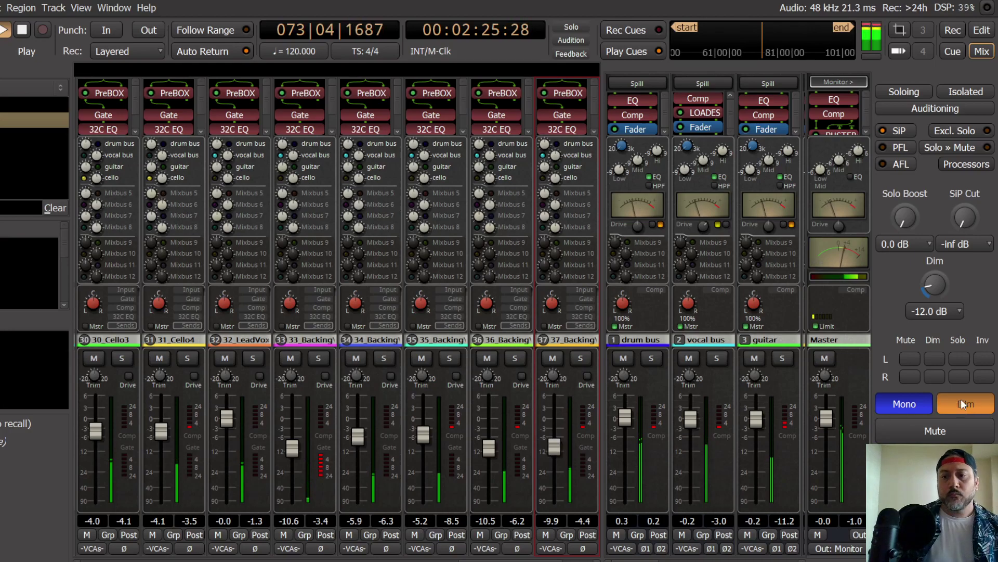
drag(552, 451, 552, 453)
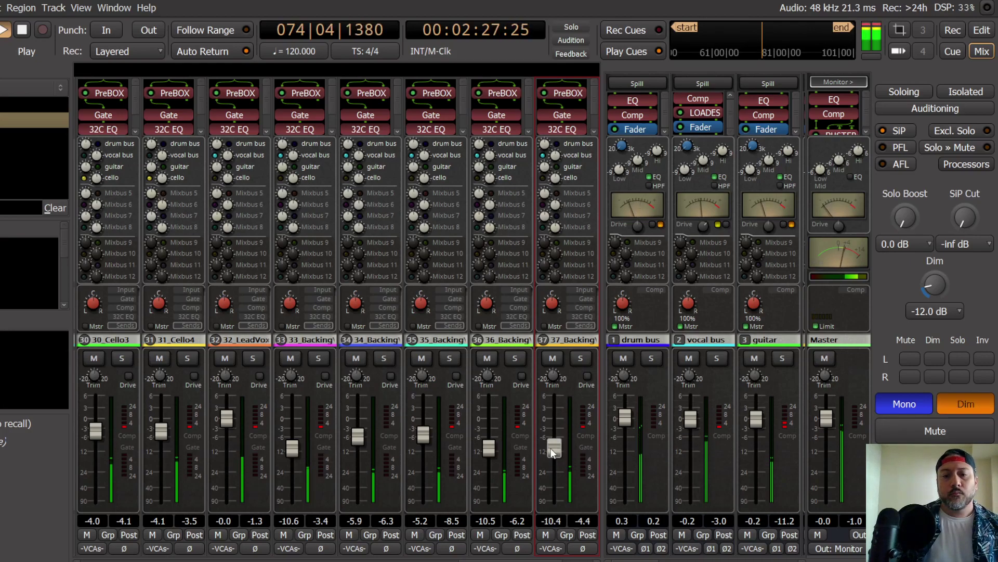
click(950, 403)
click(905, 404)
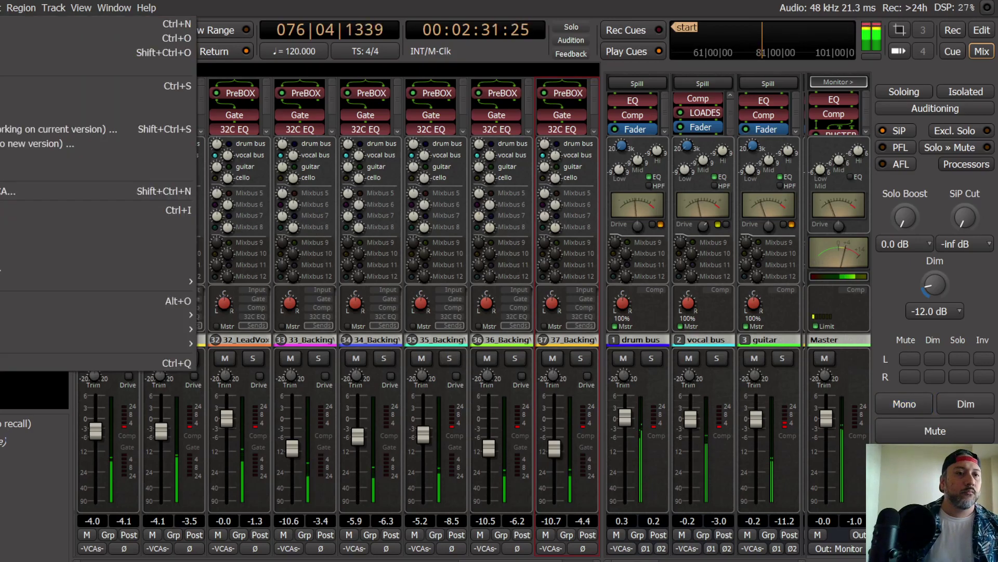
Step: Select the BackingVox4 track in the editor, then unmute and solo it in the mixer
click(982, 30)
scroll(33, 273, down, 2)
click(24, 263)
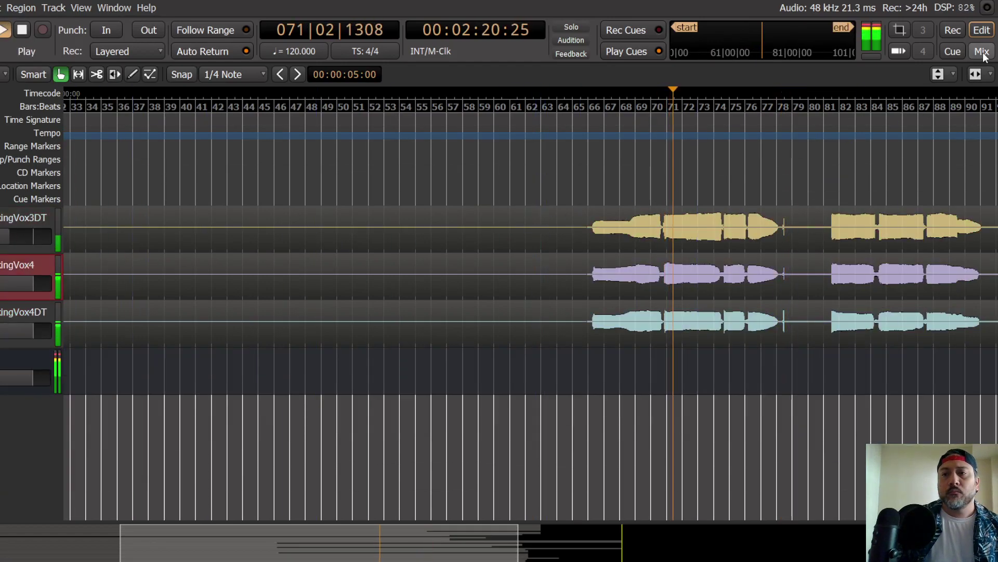
key(alt+m)
click(553, 357)
click(580, 358)
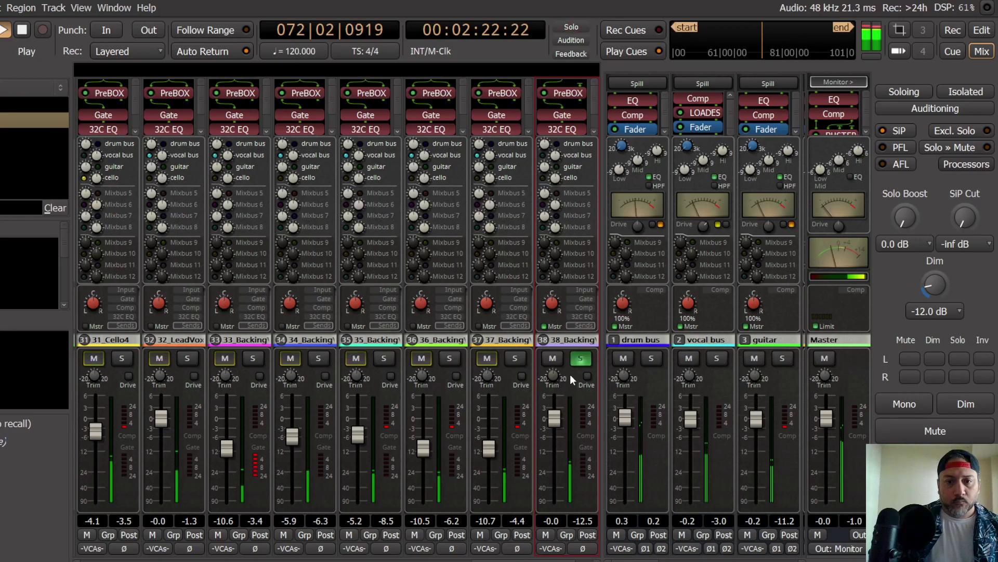
Step: Disconnect the second input of the PreBOX plugin on BackingVox4 in its pin connections
right_click(570, 93)
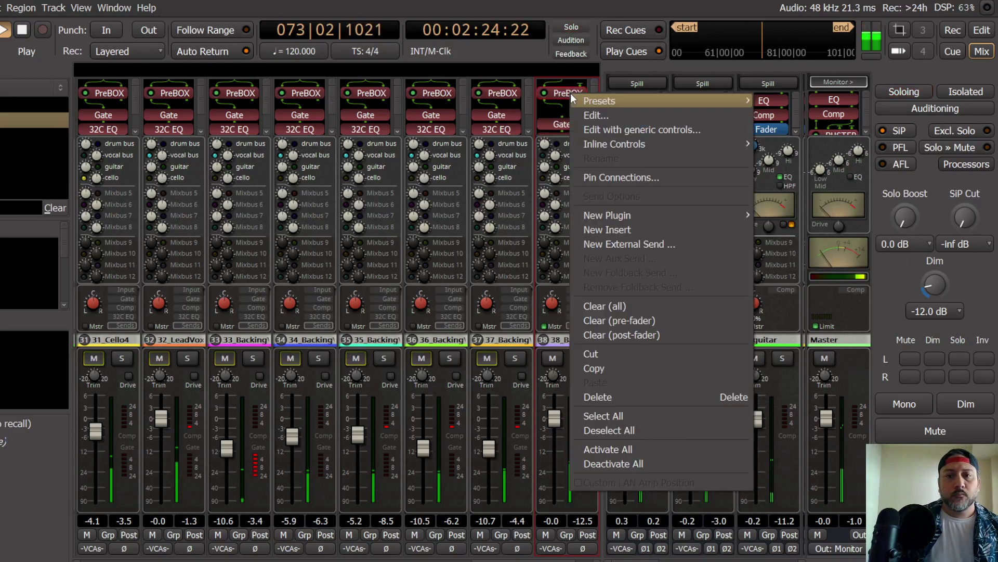
click(613, 177)
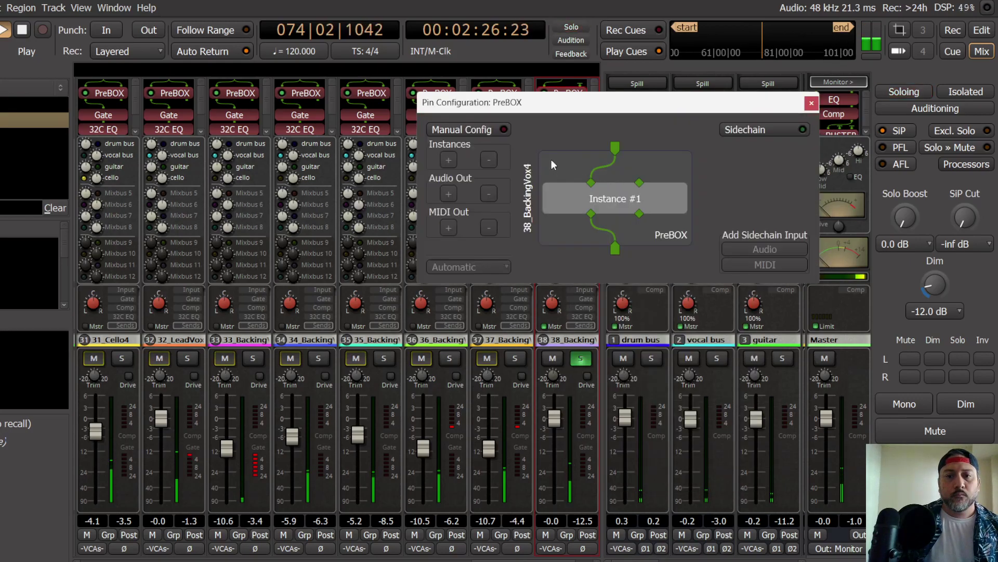
click(811, 102)
Step: Raise the PreBOX input gain on BackingVox4 and switch AGC on
double_click(570, 95)
scroll(299, 116, up, 3)
mouse_move(417, 141)
mouse_down()
mouse_move(417, 114)
mouse_move(417, 126)
mouse_up()
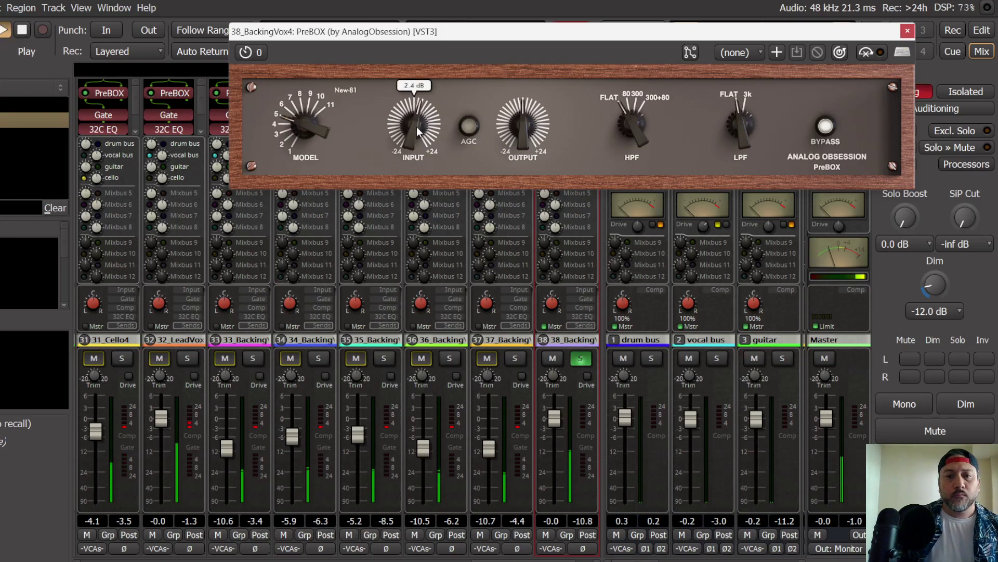
click(468, 126)
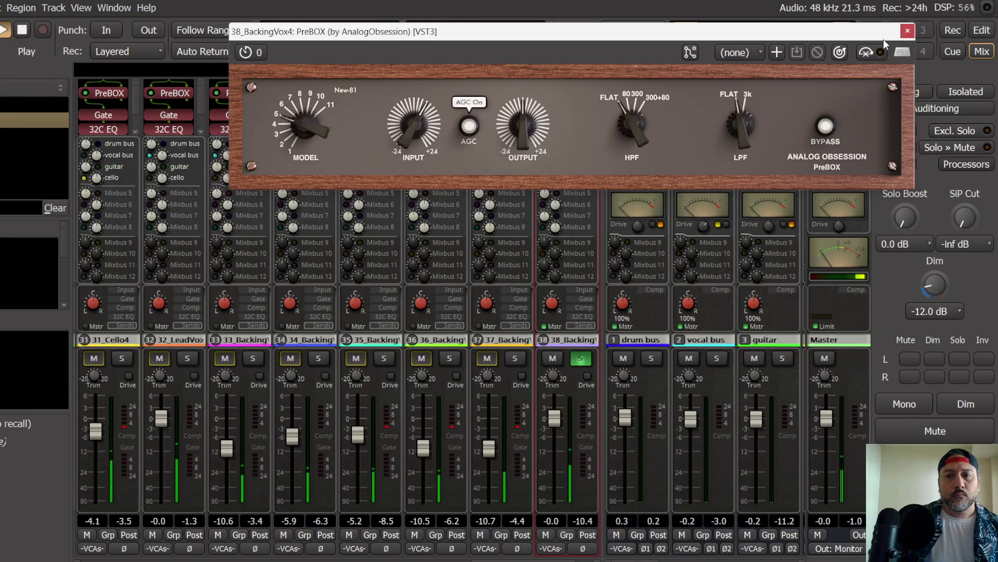
Step: Enable the gate and compressor on BackingVox4, setting the compressor threshold to about -15 dB
click(907, 32)
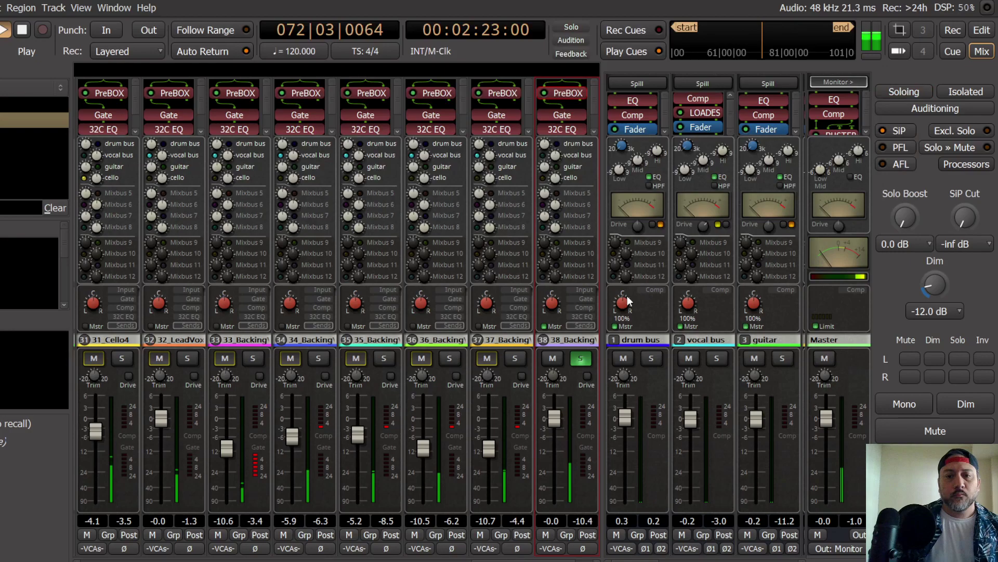
click(585, 299)
click(590, 308)
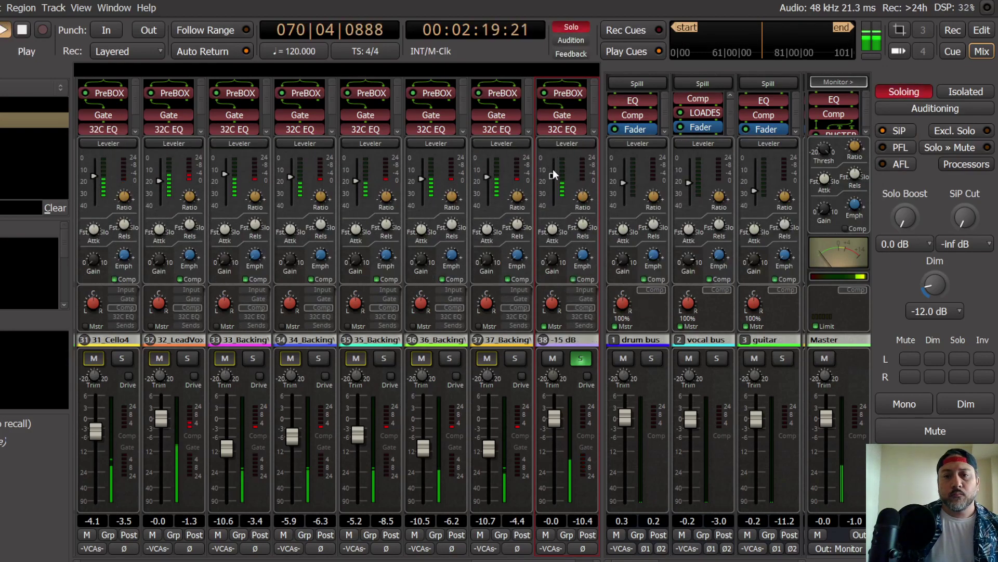
Step: Adjust the channel EQ on BackingVox4, route the track to the vocal bus and end its solo
click(583, 317)
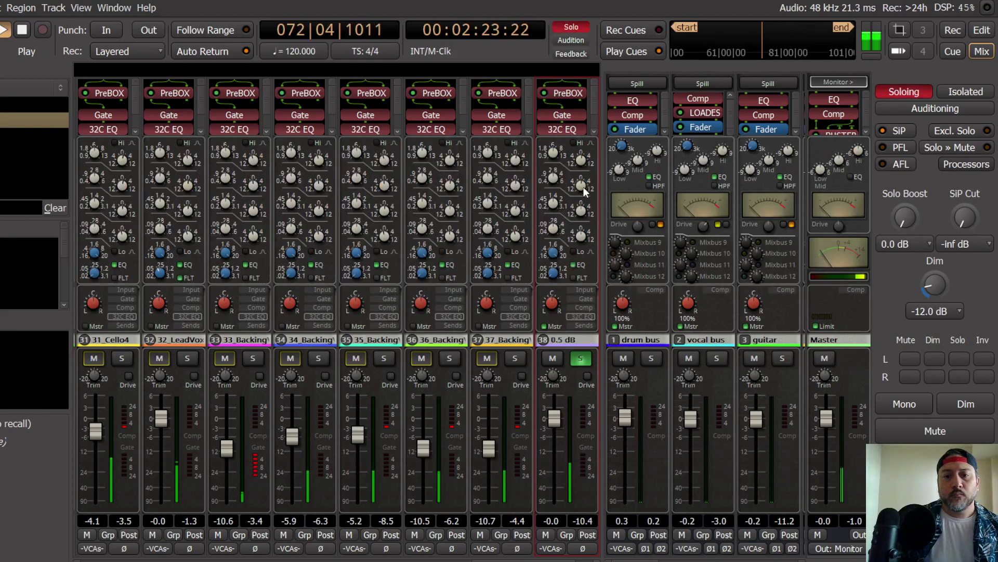
click(583, 325)
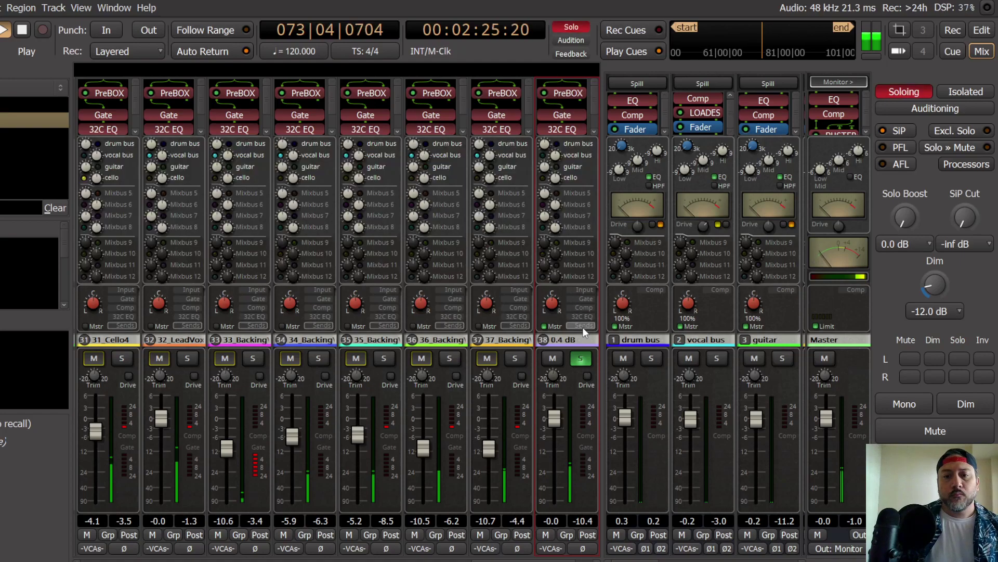
click(575, 360)
Step: Lower the BackingVox4 fader to about -9.0 dB while monitoring in mono with dim on, and restore normal monitoring
click(918, 406)
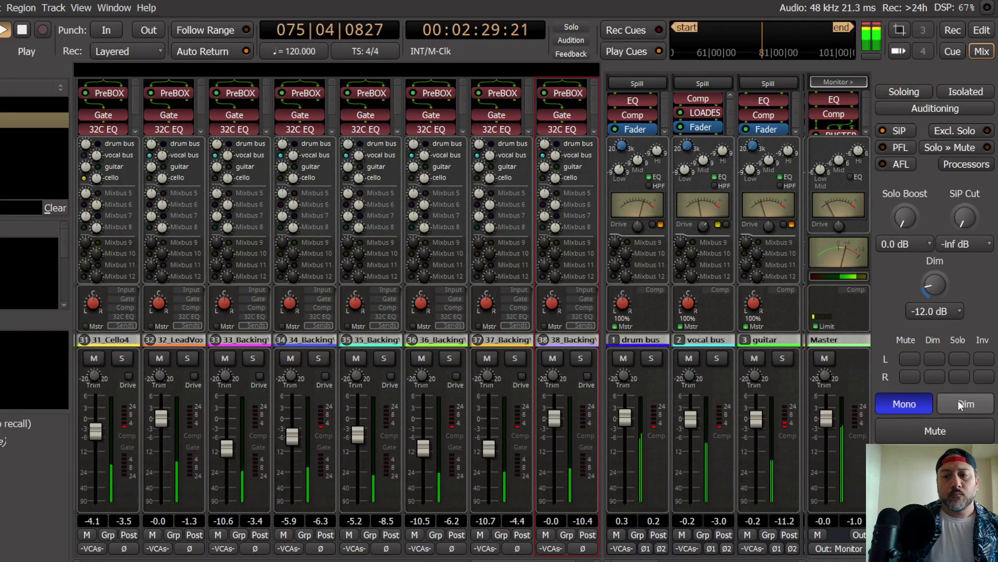
drag(554, 419, 557, 473)
scroll(557, 474, up, 1)
click(580, 358)
click(581, 359)
drag(557, 445, 557, 446)
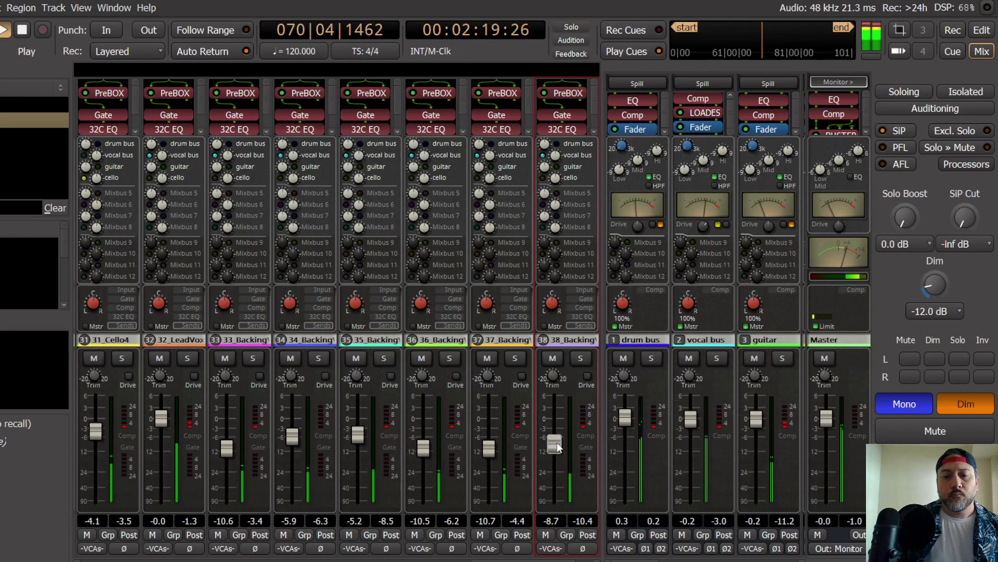
scroll(557, 447, up, 1)
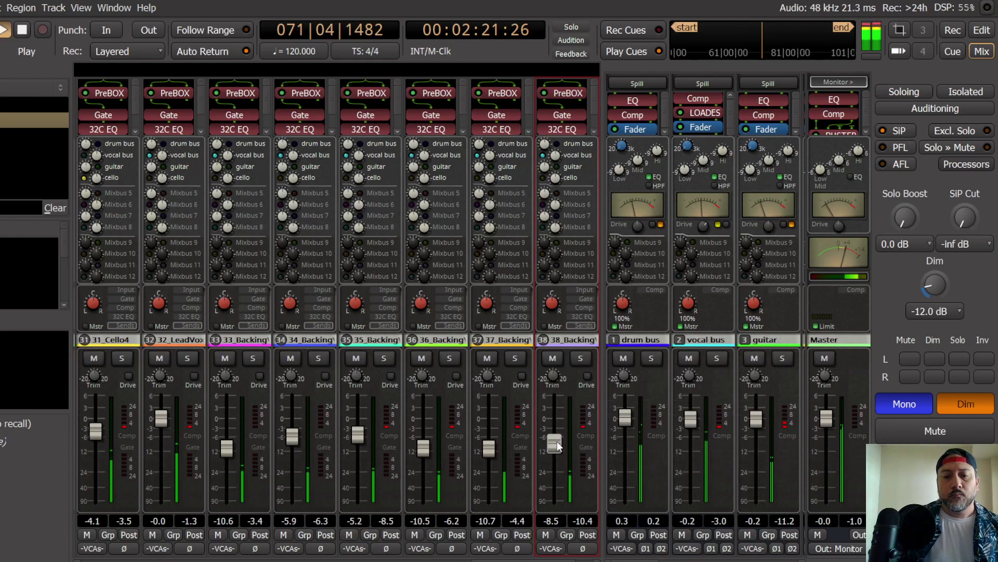
scroll(557, 445, down, 2)
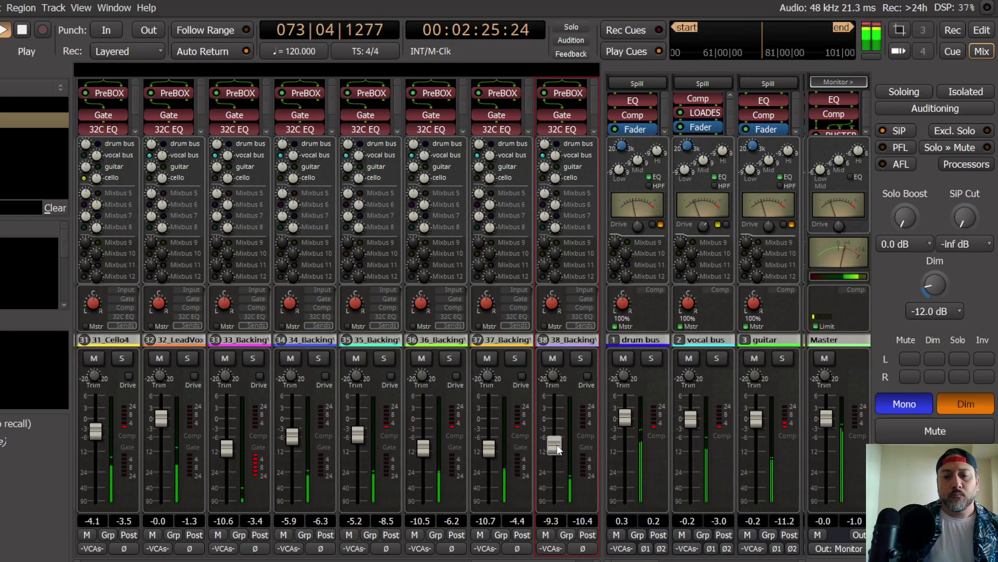
scroll(557, 445, up, 2)
click(952, 403)
click(905, 403)
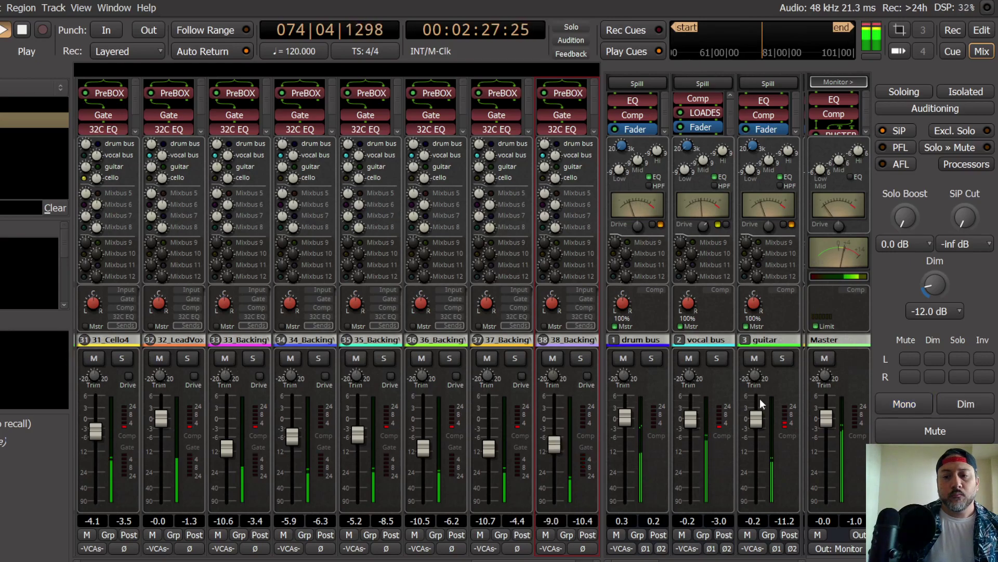
click(1, 7)
click(104, 86)
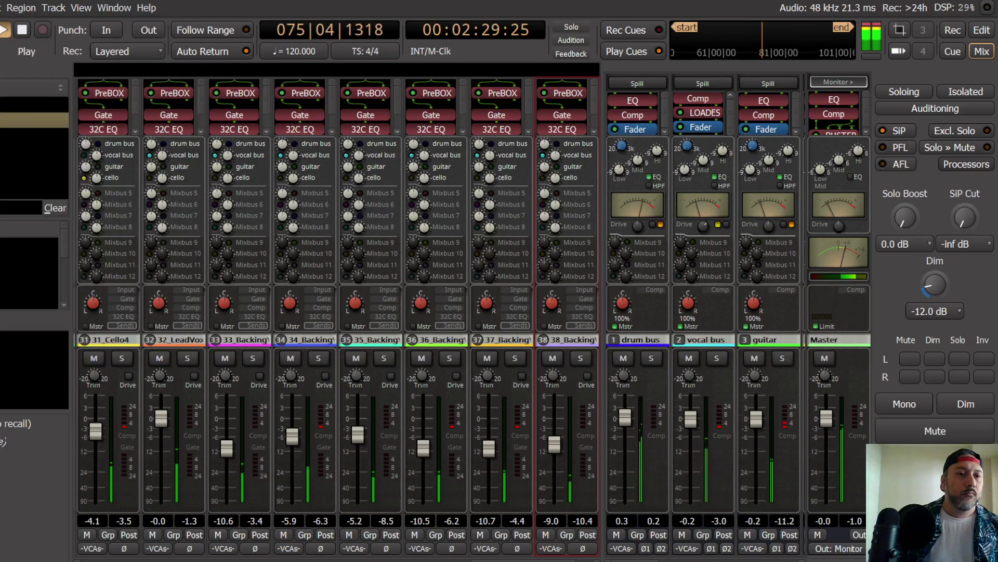
Step: Select the BackingVox4DT track in the editor, restart playback at the backing vocal section, and solo the track in the mixer
click(982, 29)
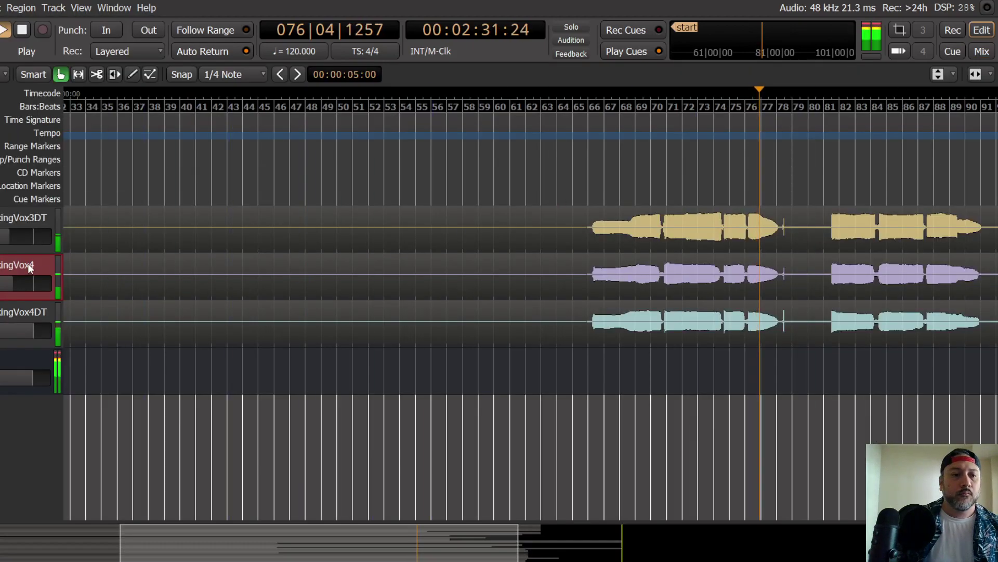
click(35, 316)
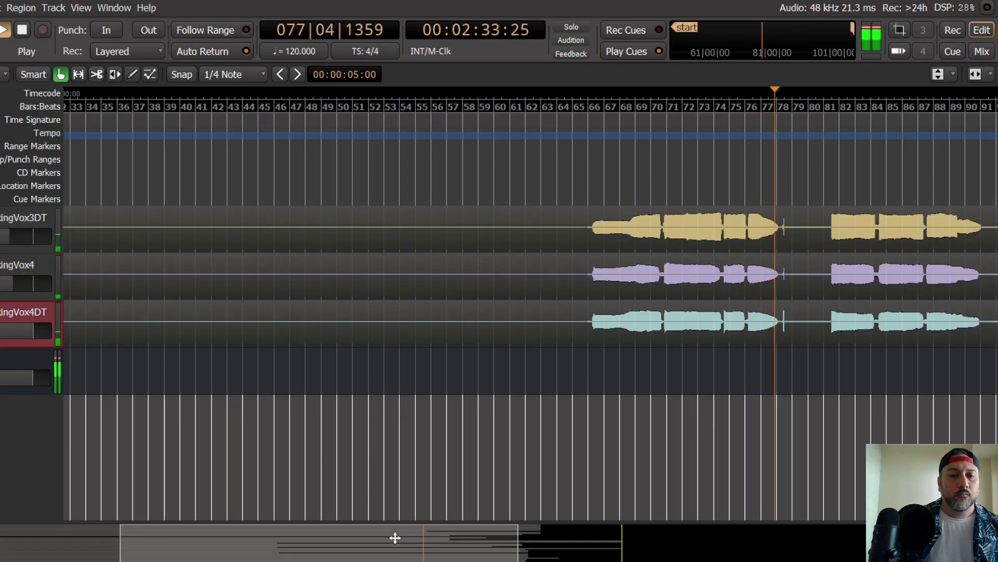
drag(394, 538, 460, 538)
key(space)
key(space)
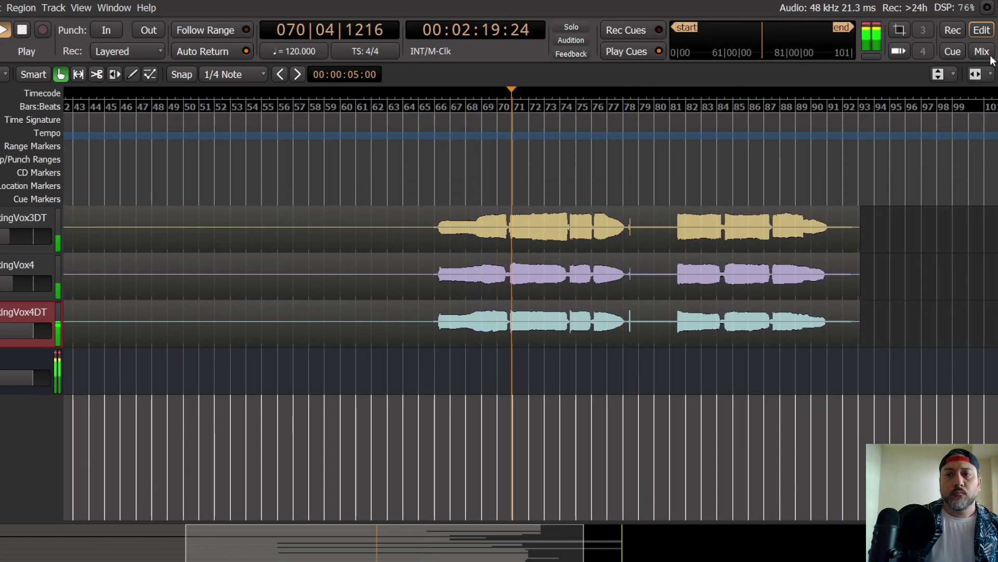
key(alt+m)
click(553, 358)
click(580, 358)
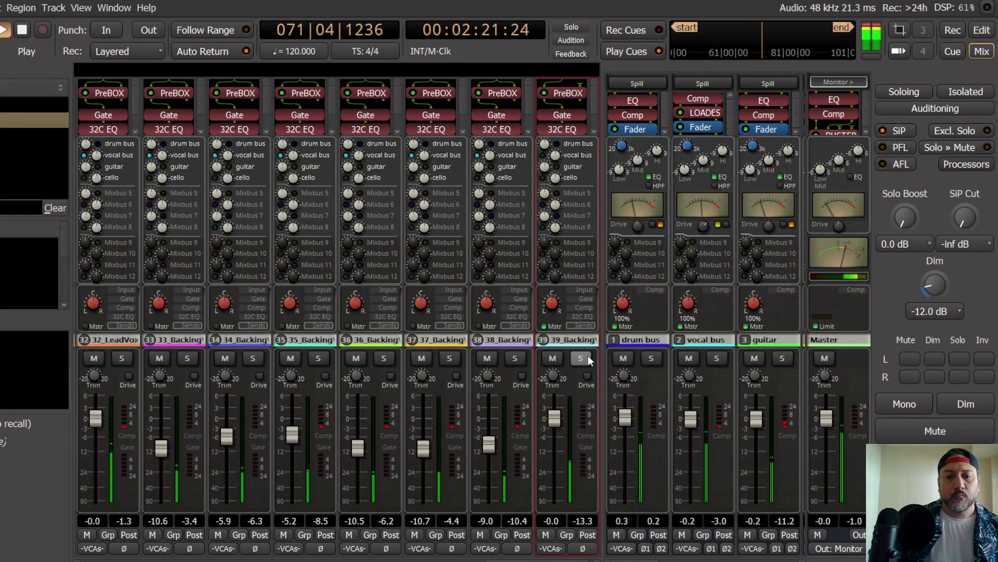
Step: Disconnect the second input of the PreBOX plugin on BackingVox4DT in its pin connections
right_click(568, 92)
click(631, 174)
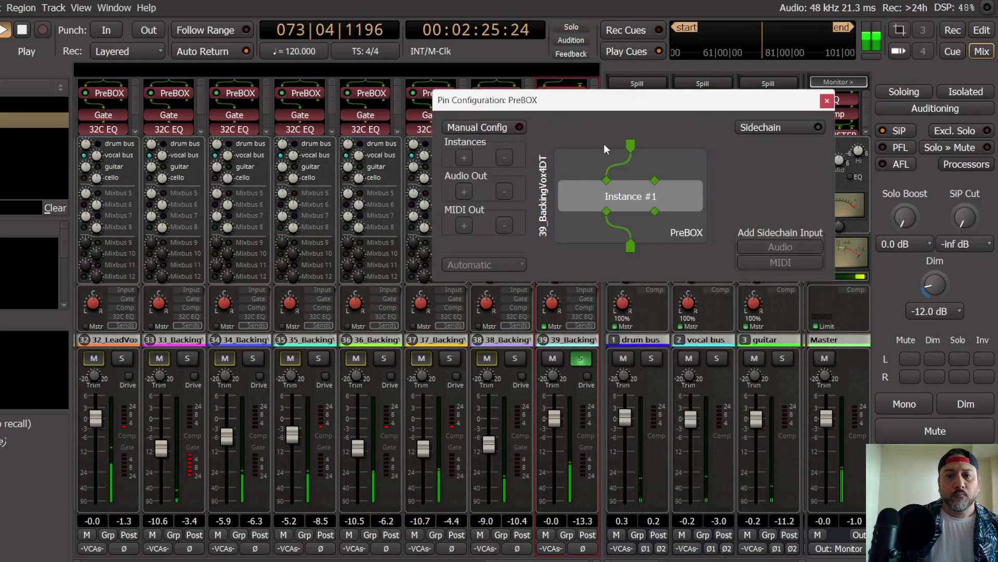
click(830, 101)
Step: Set the PreBOX preamp model on BackingVox4DT, raise its input gain and switch AGC on
double_click(571, 94)
drag(288, 127, 310, 124)
drag(419, 140, 419, 121)
click(469, 125)
click(908, 29)
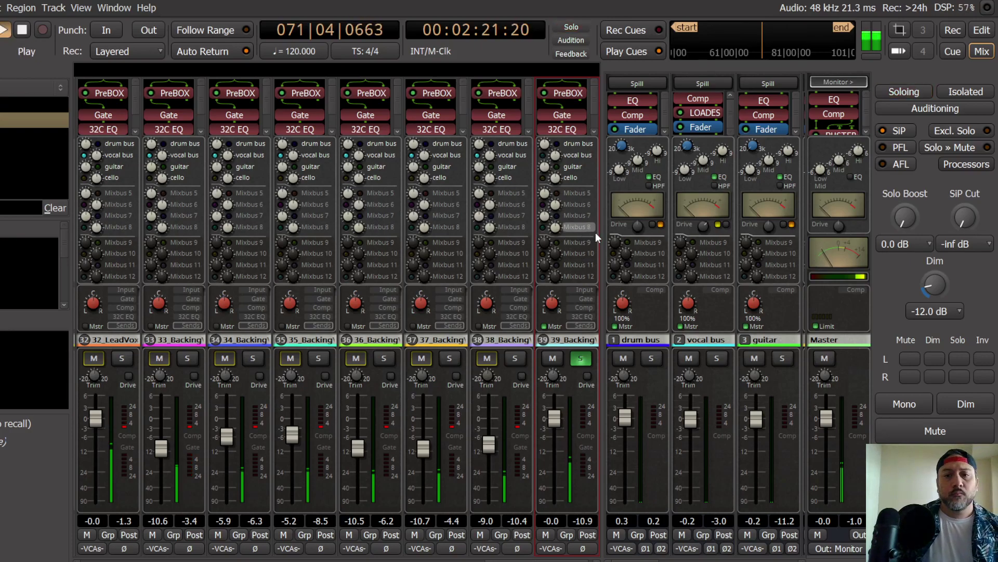
Step: Enable the gate and compressor on BackingVox4DT and lower the compressor threshold
click(585, 298)
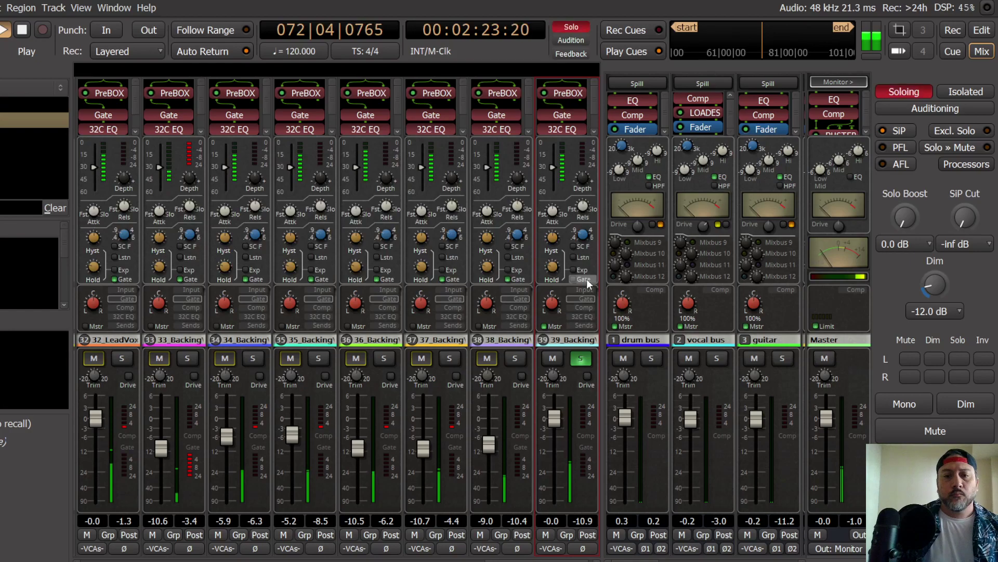
click(589, 308)
key(space)
key(space)
drag(558, 164, 554, 182)
Step: Adjust the channel EQ on BackingVox4DT, route the track to the vocal bus and end its solo
click(584, 316)
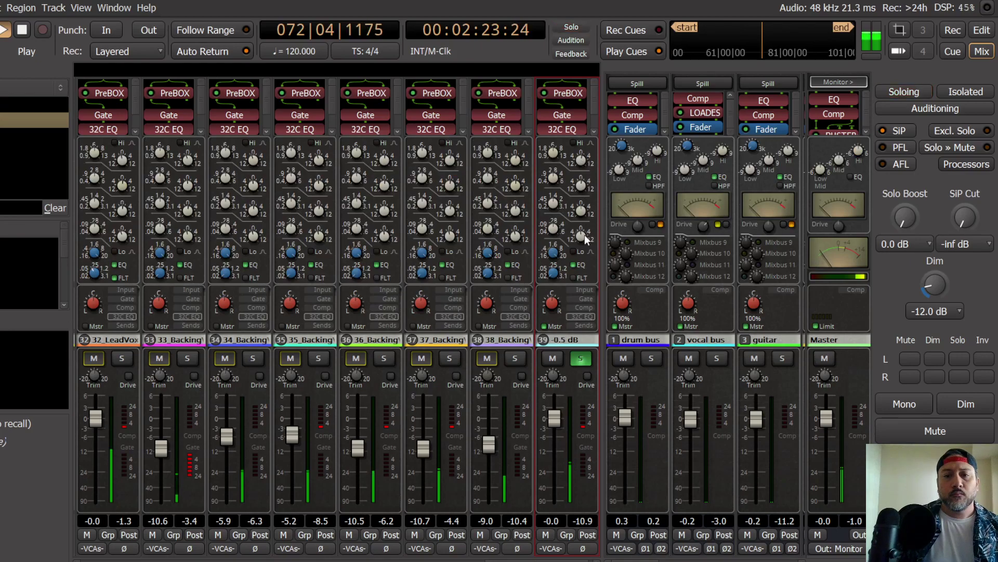
click(587, 326)
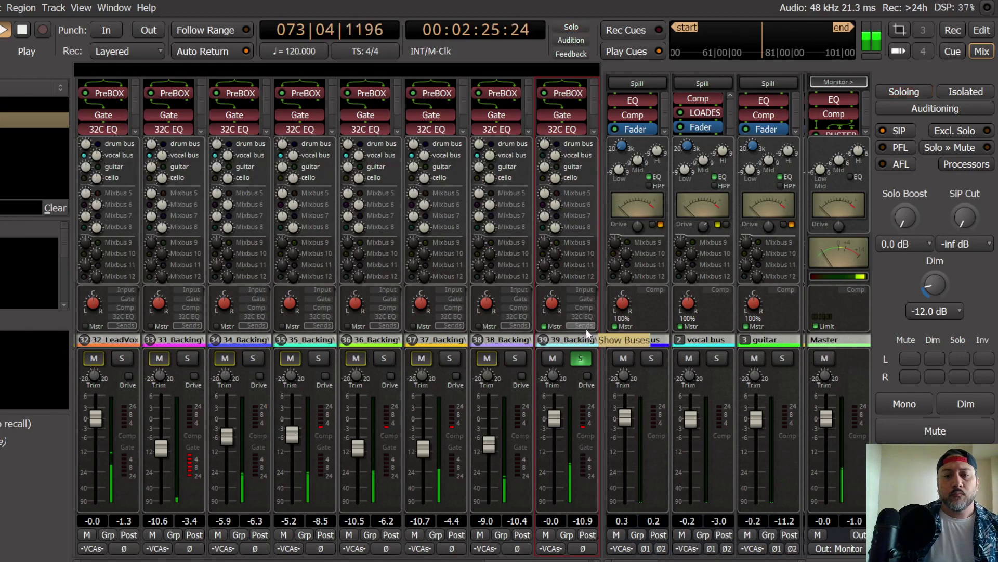
click(581, 359)
Step: Lower the BackingVox4DT fader to about -9.1 dB while monitoring in mono with dim on, and restore normal monitoring
drag(558, 420, 563, 454)
click(919, 407)
click(951, 403)
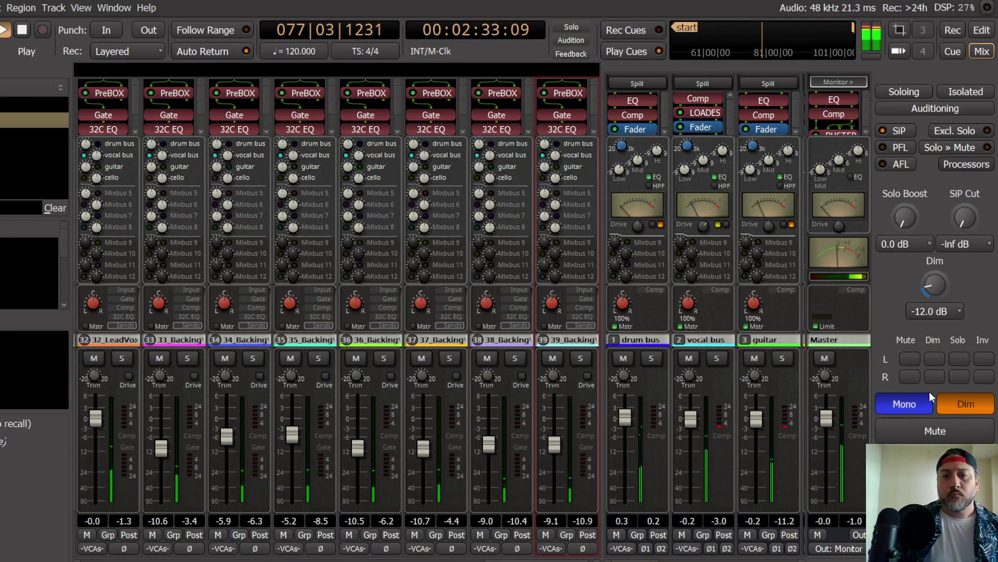
click(966, 404)
click(908, 403)
click(1, 8)
click(1, 85)
Step: Review the tracks in the editor up to the drums, return to the drum channels in the mixer and solo the drum bus
click(982, 29)
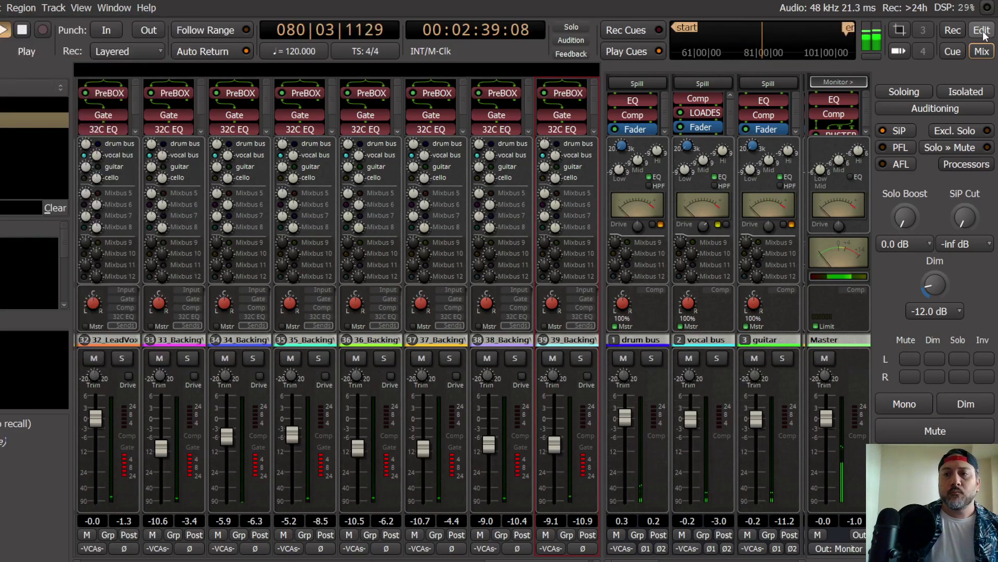
scroll(17, 289, up, 5)
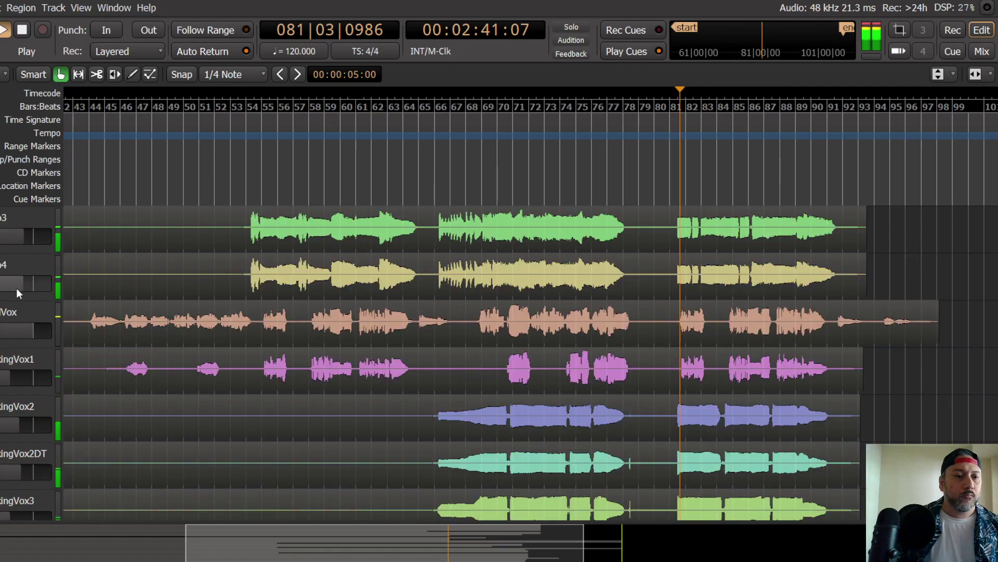
scroll(17, 288, up, 15)
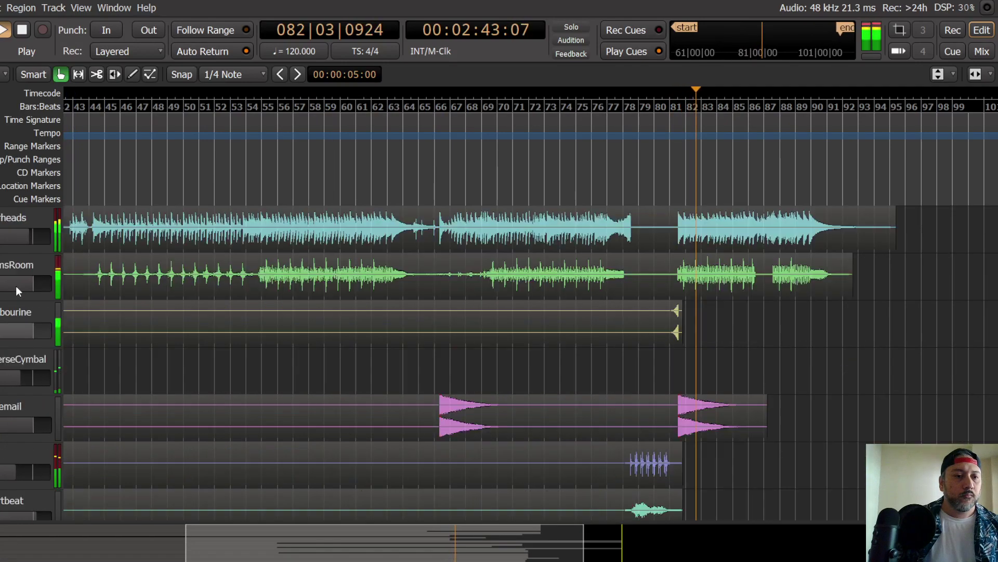
scroll(16, 283, up, 2)
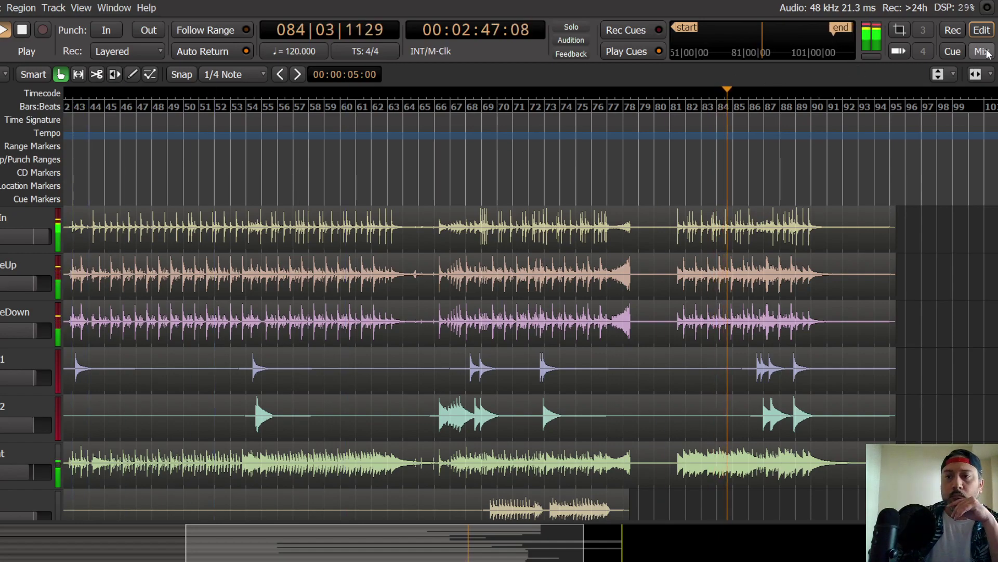
key(alt+m)
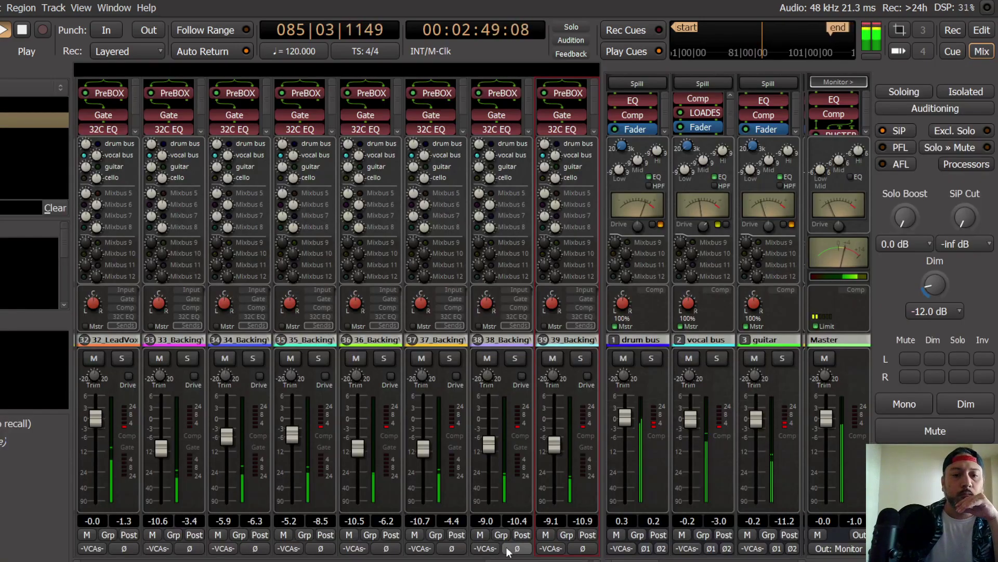
scroll(83, 511, left, 15)
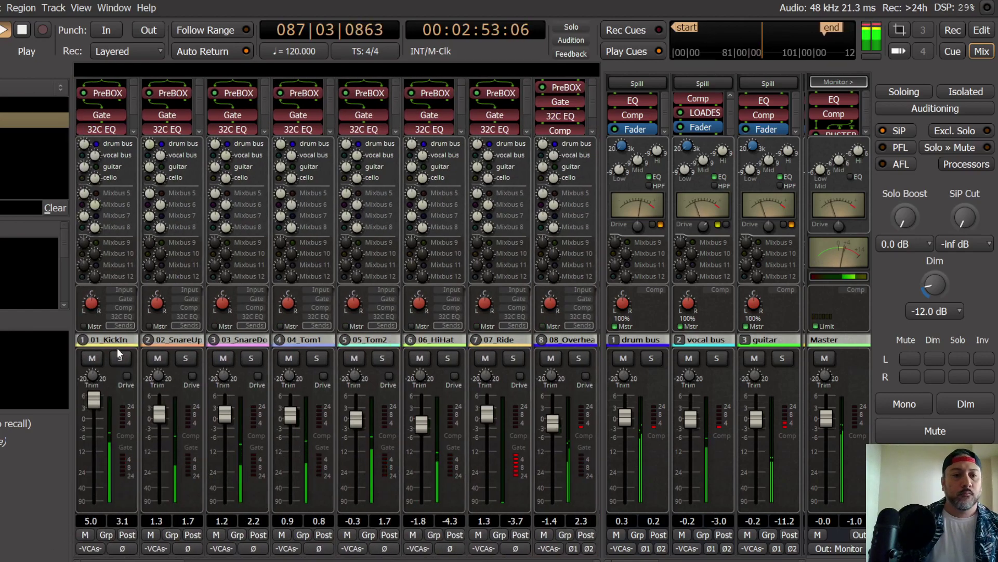
key(alt+s)
key(Escape)
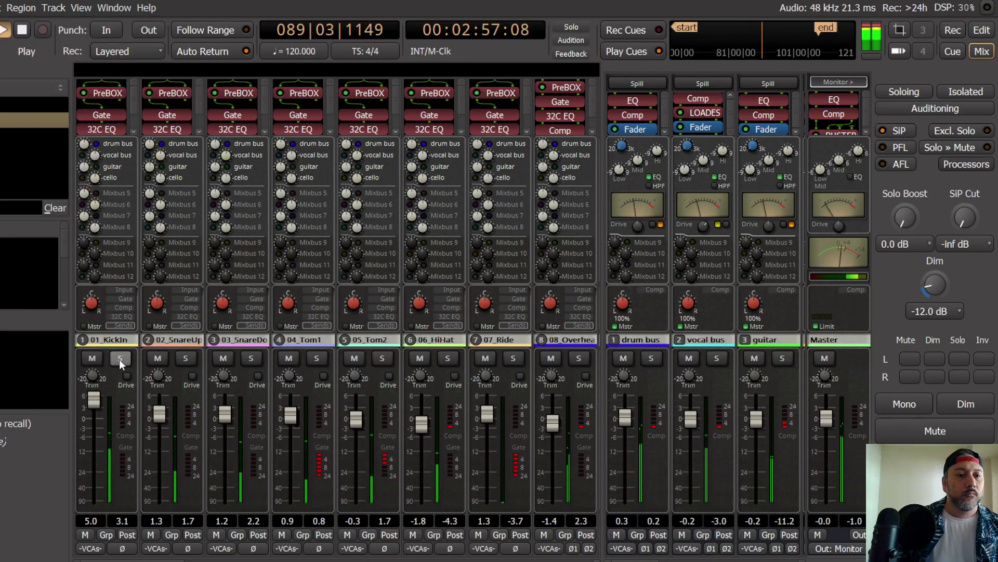
click(650, 359)
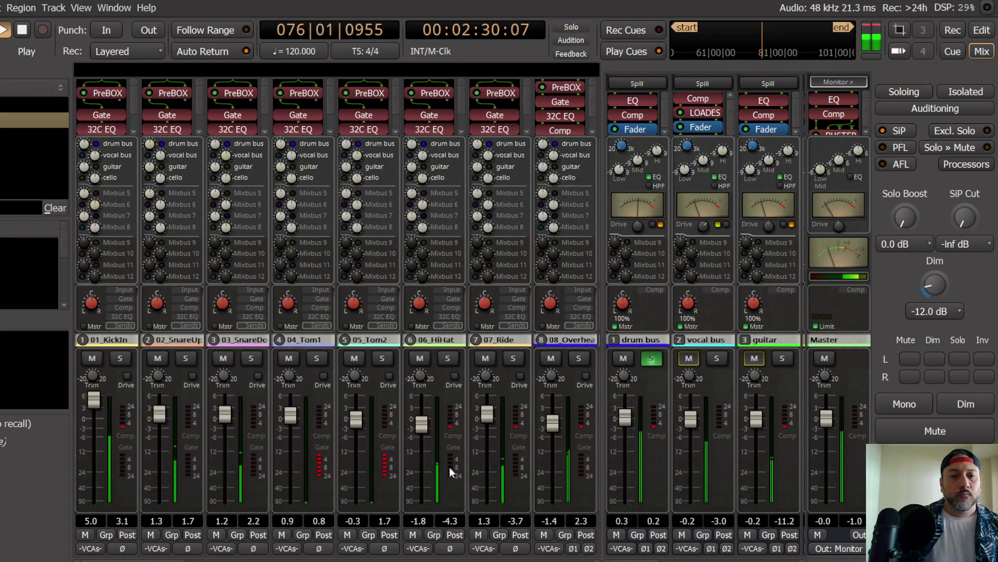
mouse_move(127, 559)
mouse_down()
mouse_move(160, 559)
mouse_move(127, 559)
mouse_up()
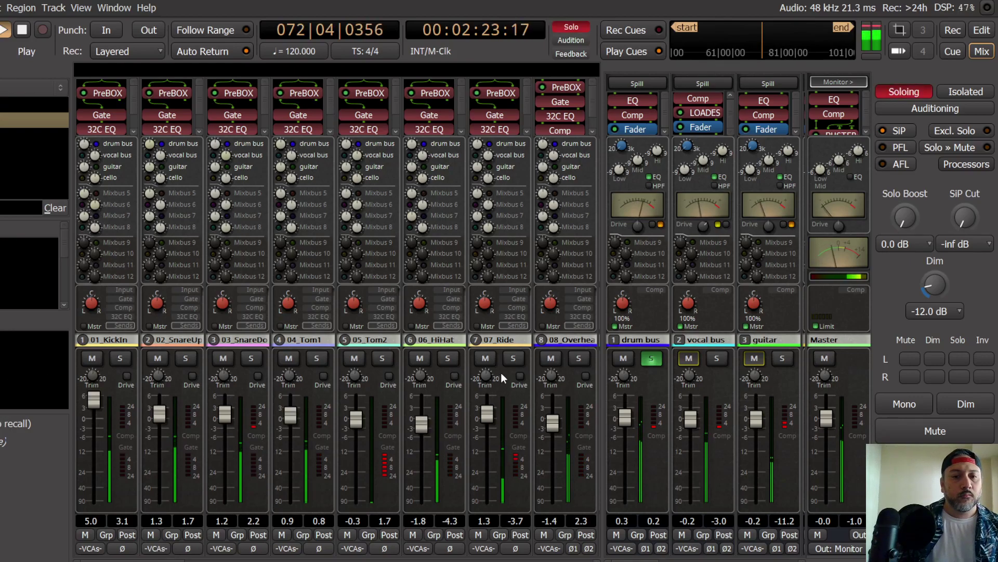
Step: Check the Ride channel in solo, lower its fader to about -0.4 dB, and end the drum bus solo
click(511, 360)
click(510, 360)
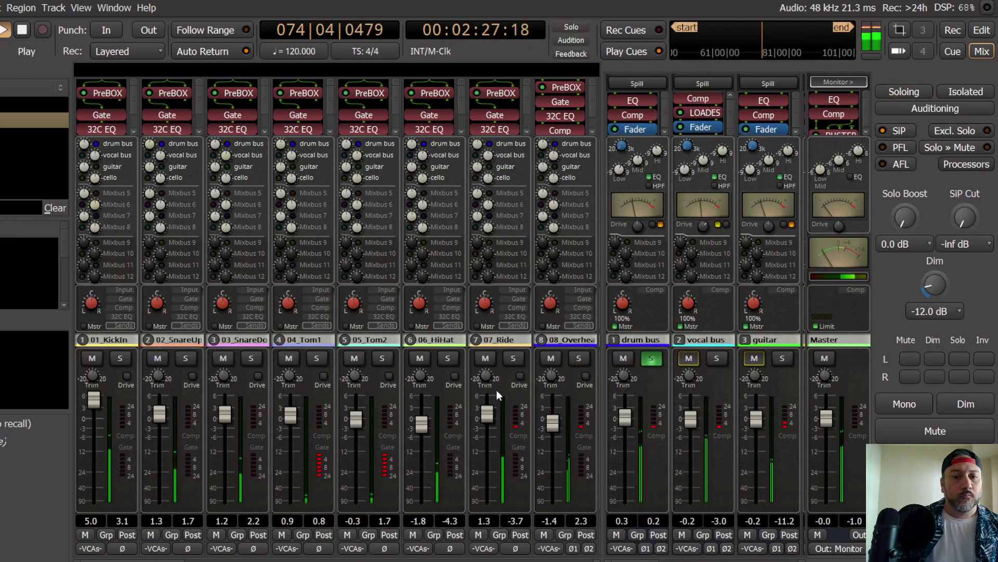
scroll(489, 420, down, 1)
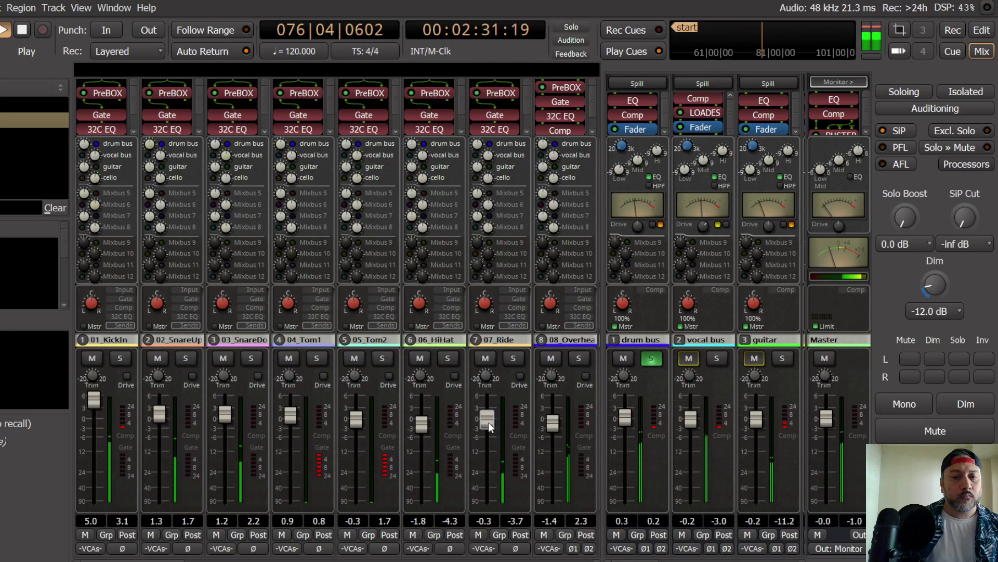
scroll(488, 423, up, 1)
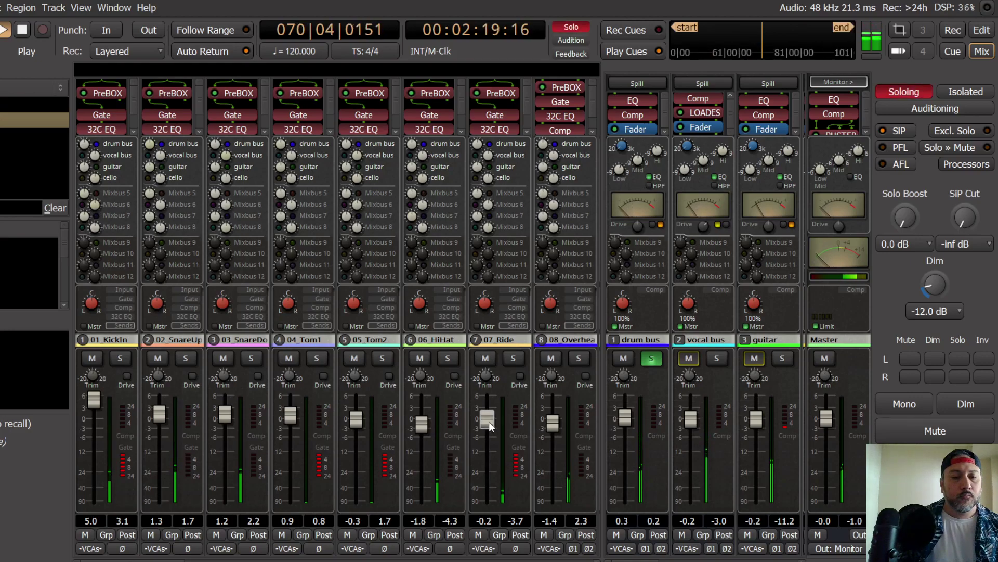
scroll(489, 426, down, 1)
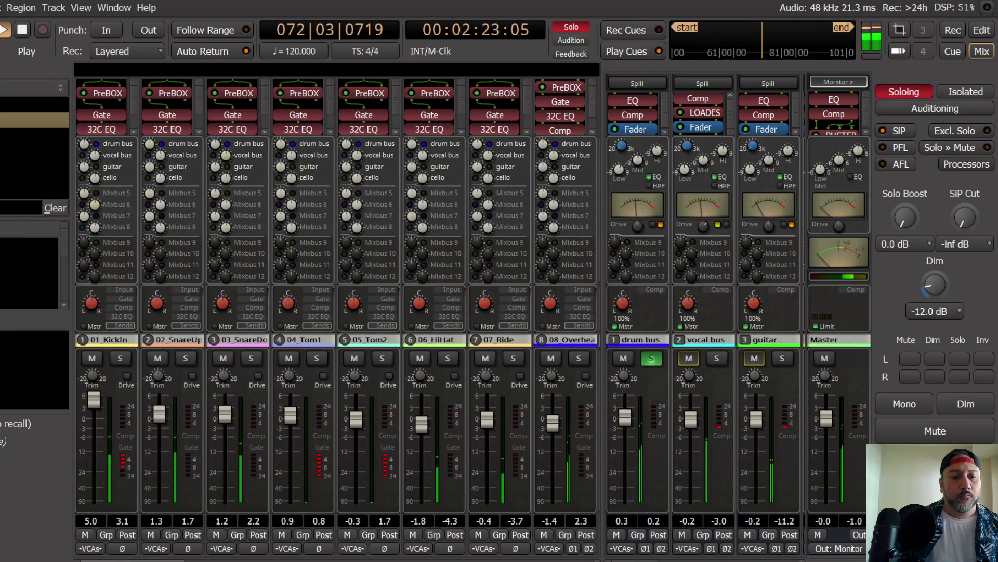
scroll(337, 312, right, 9)
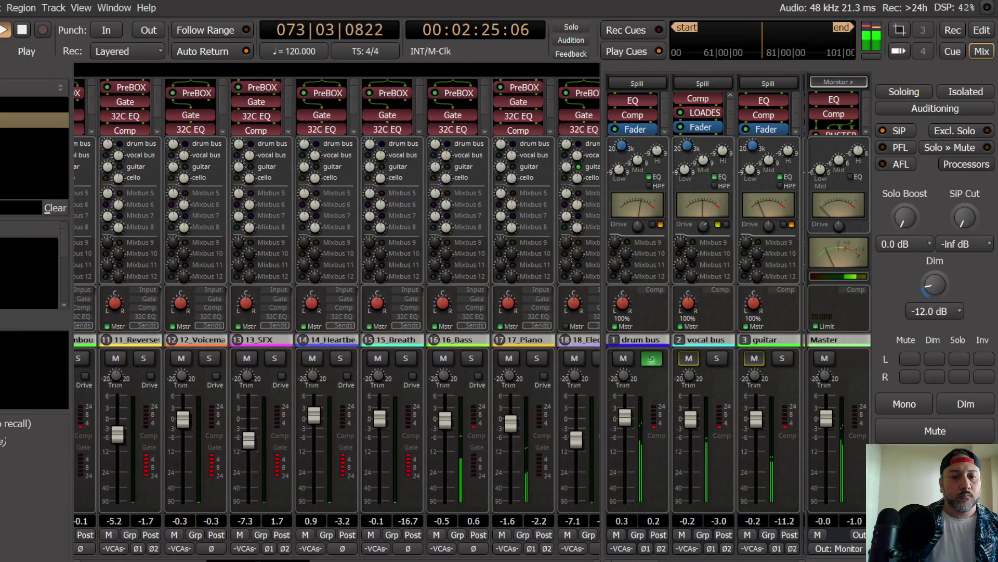
click(651, 358)
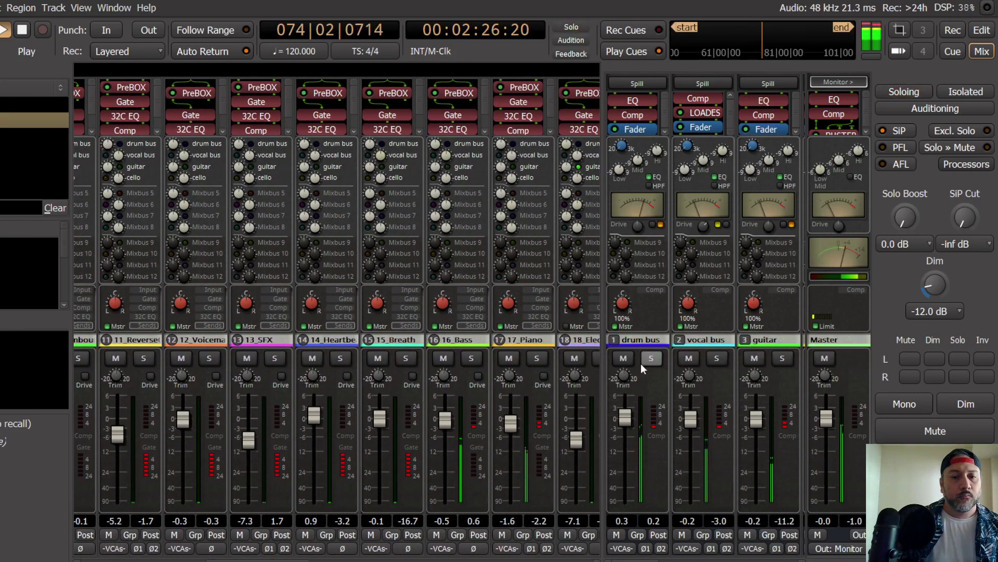
Step: Check the Bass track in solo, end the solo, and set its fader to about -0.4 dB while replaying the section
click(471, 359)
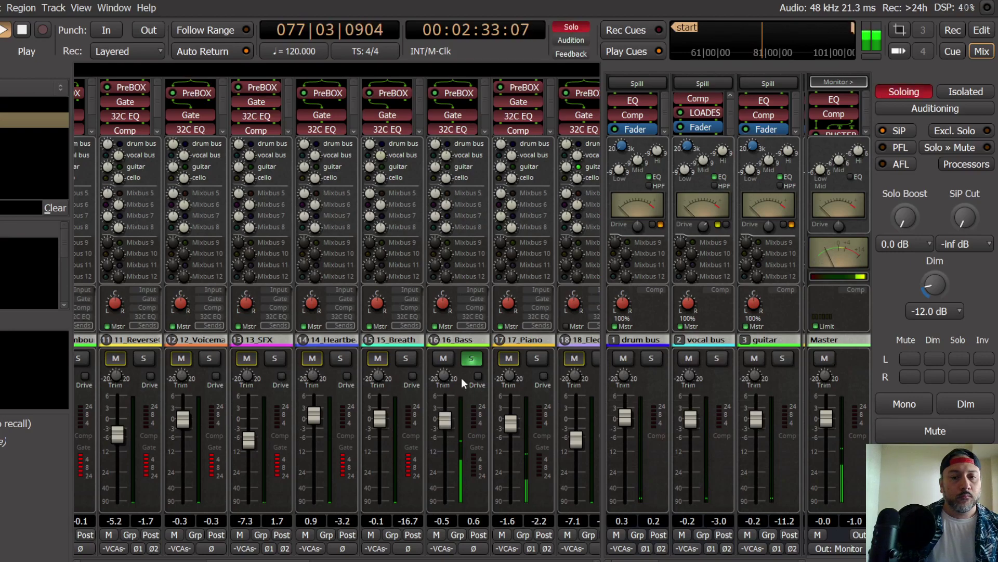
click(471, 359)
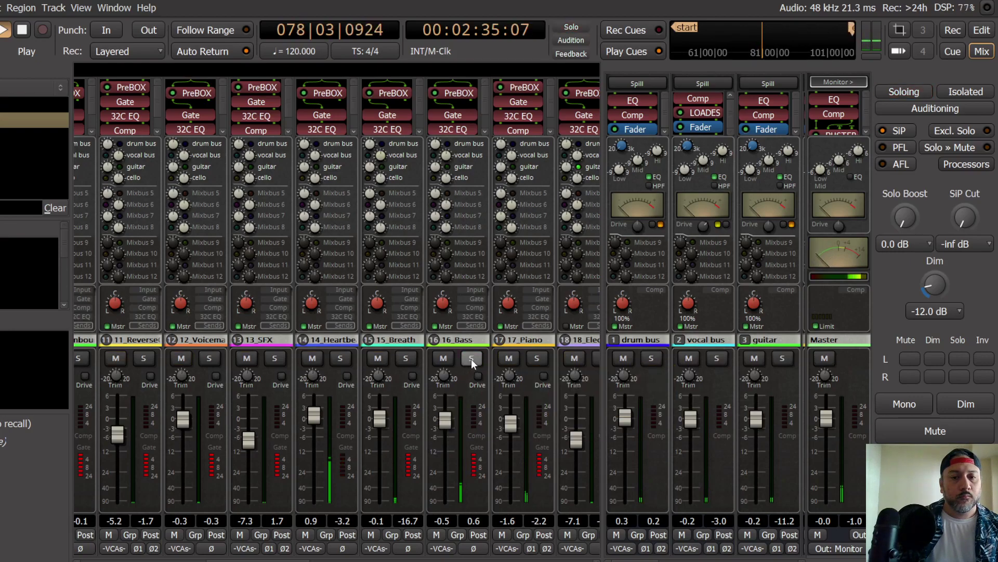
key(space)
key(space)
drag(445, 421, 445, 423)
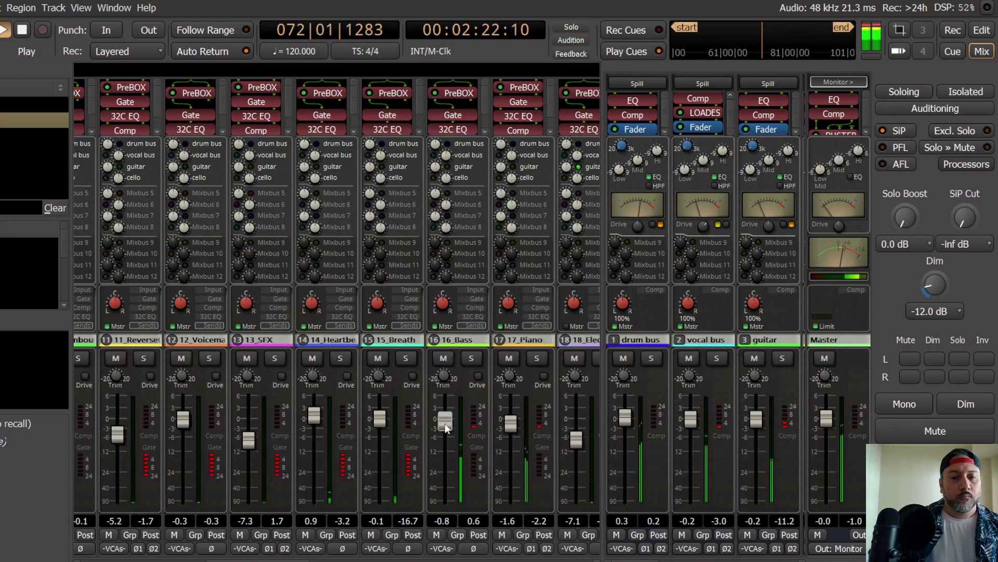
drag(445, 423, 445, 422)
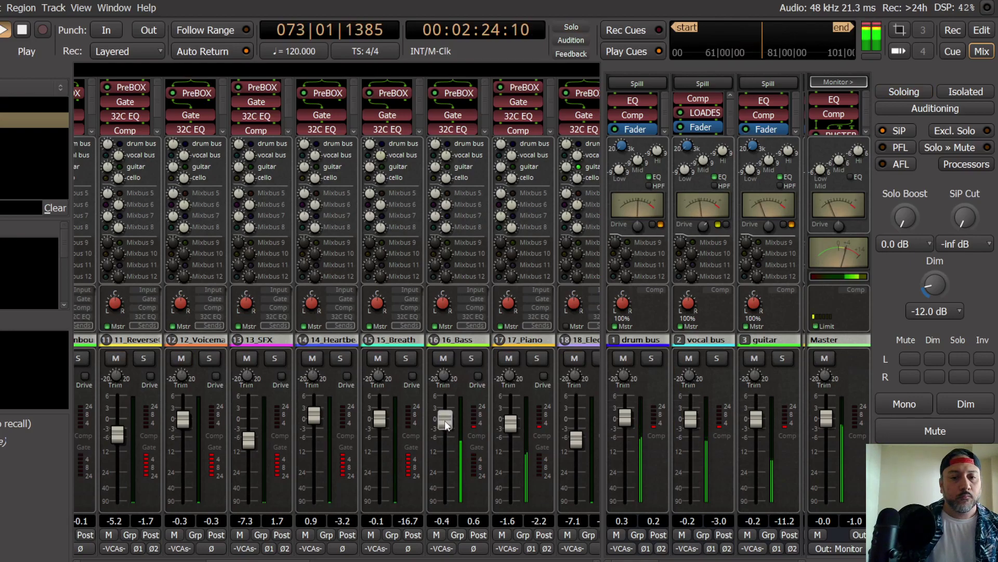
Step: Raise the Piano track's fader to about -1.4 dB
drag(229, 560, 304, 560)
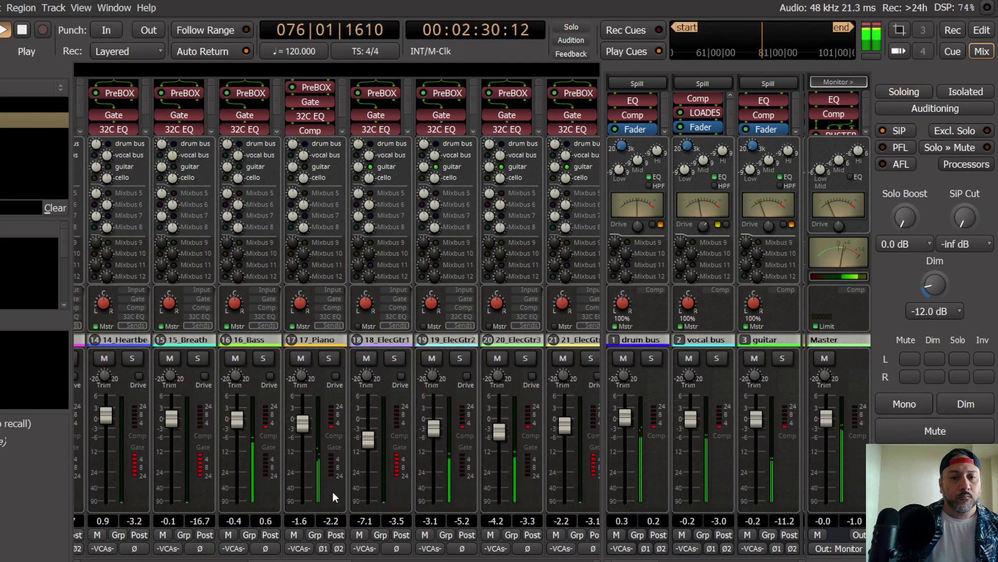
drag(304, 559, 312, 559)
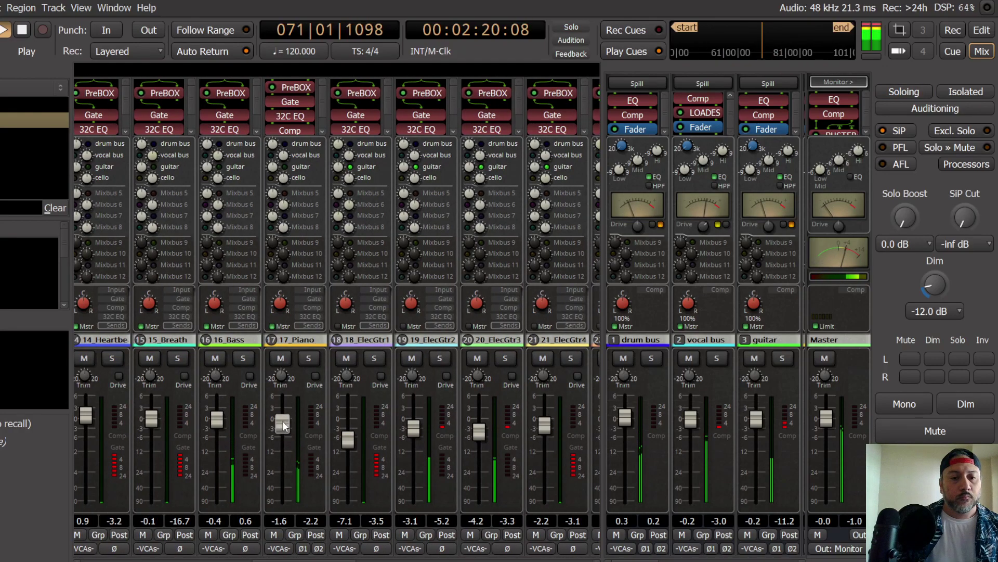
drag(282, 421, 282, 420)
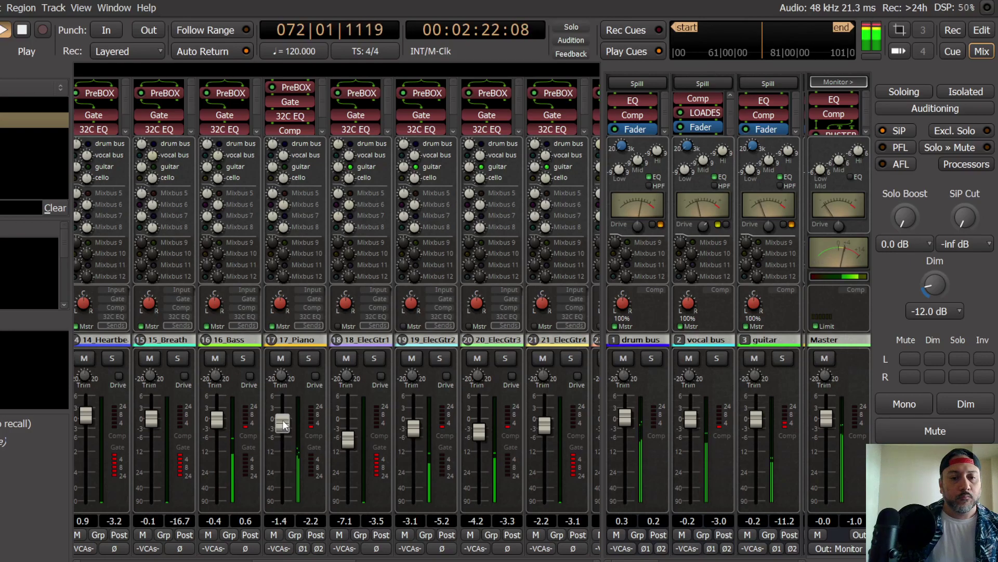
Step: Check the guitar bus in solo, end the solo, and set its fader to about 0.1 dB while replaying the section
click(783, 358)
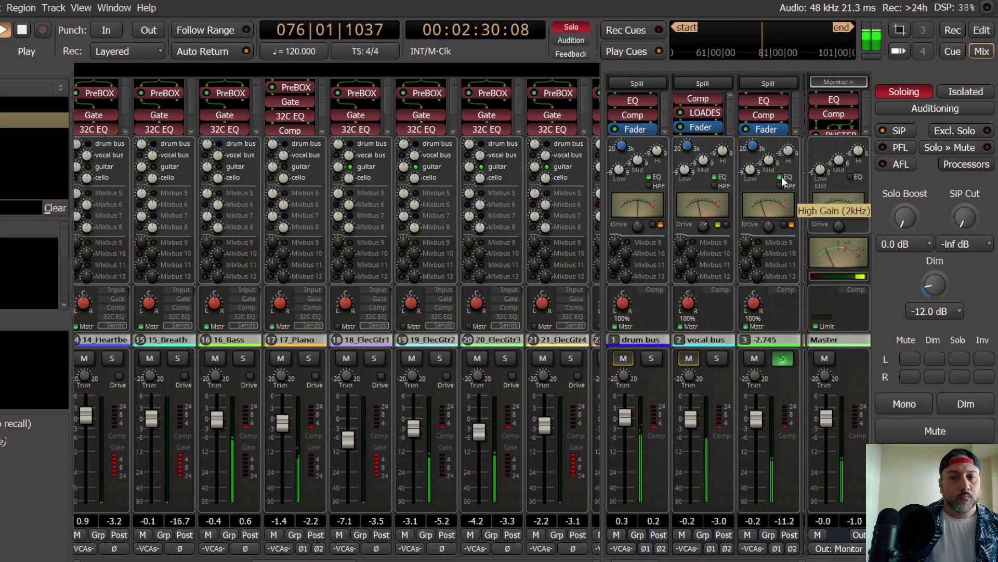
key(s)
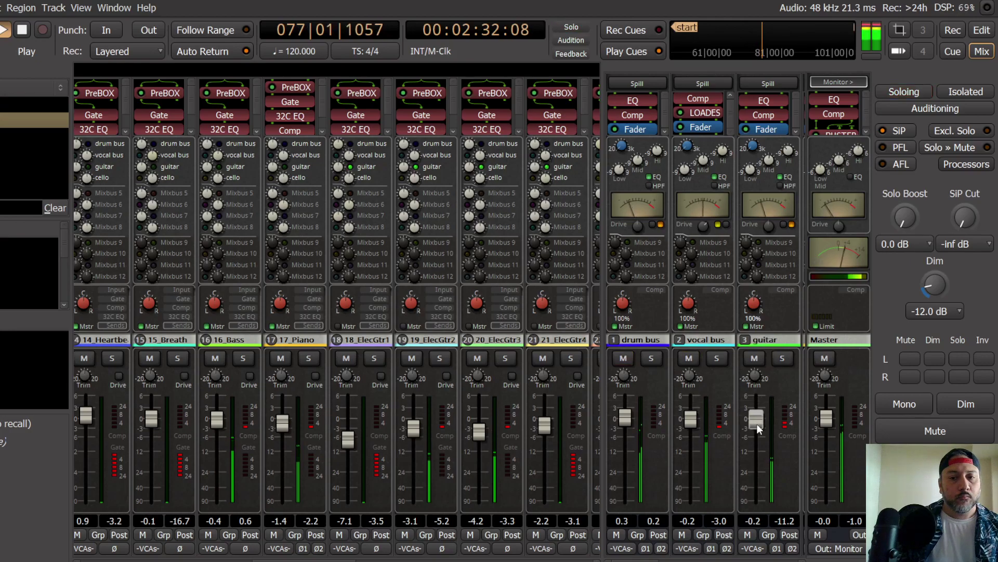
key(space)
key(space)
scroll(757, 422, down, 1)
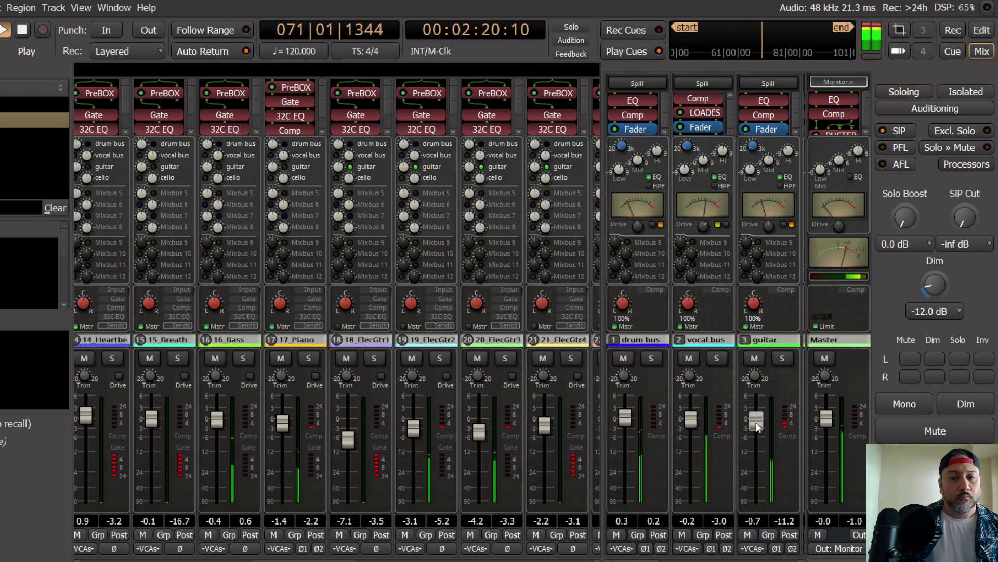
scroll(757, 421, up, 1)
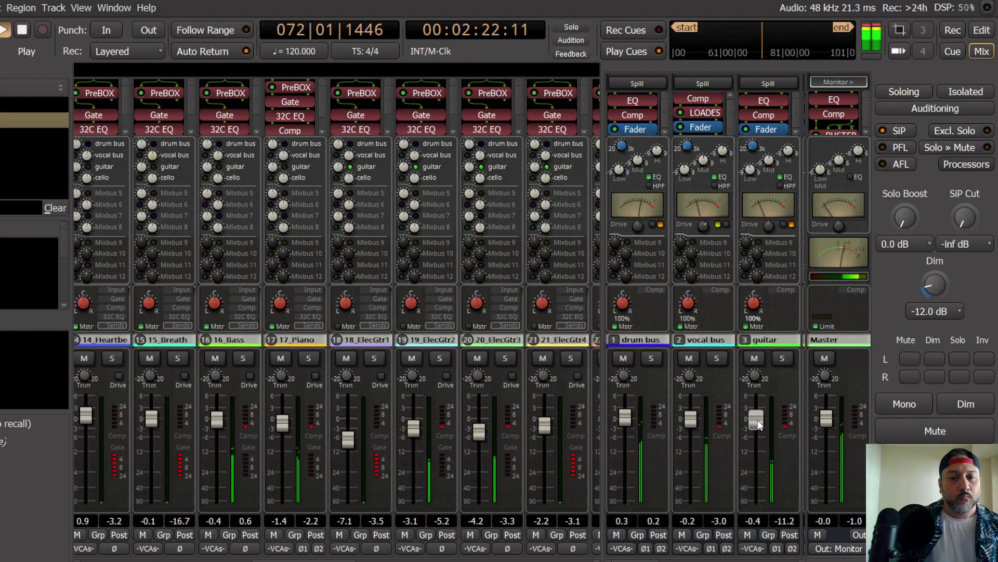
scroll(760, 421, up, 1)
scroll(762, 422, up, 1)
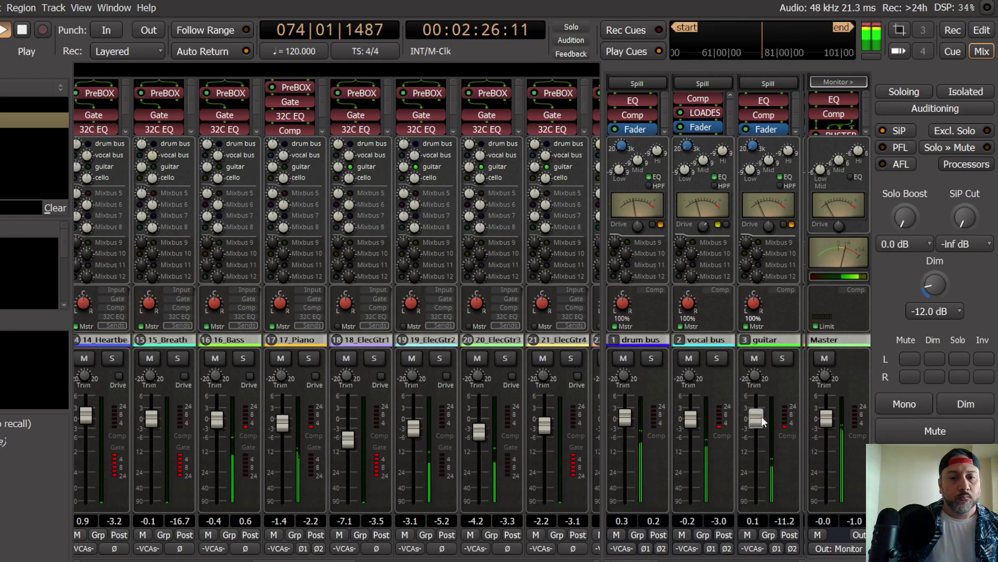
Step: Check the cello bus in solo, end the solo, and lower its fader to about -3.0 dB
drag(325, 561, 430, 558)
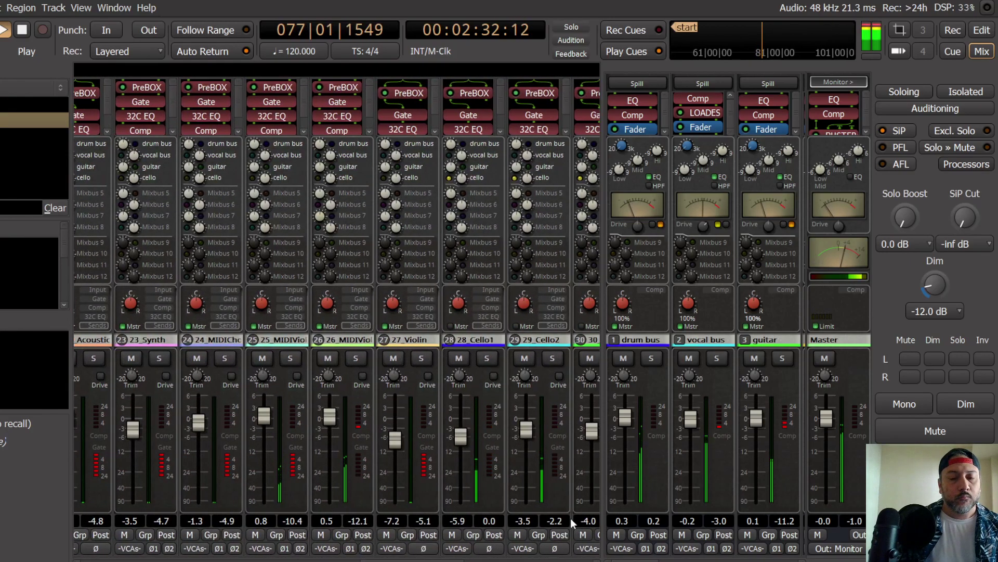
scroll(706, 312, right, 1)
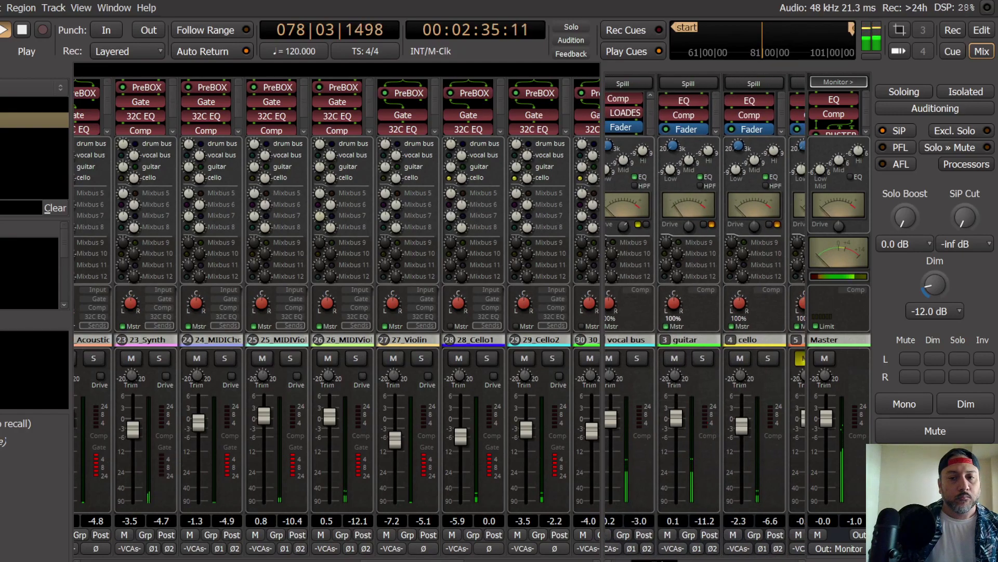
click(769, 358)
mouse_move(742, 431)
mouse_down()
mouse_move(742, 459)
mouse_move(741, 438)
mouse_up()
click(769, 358)
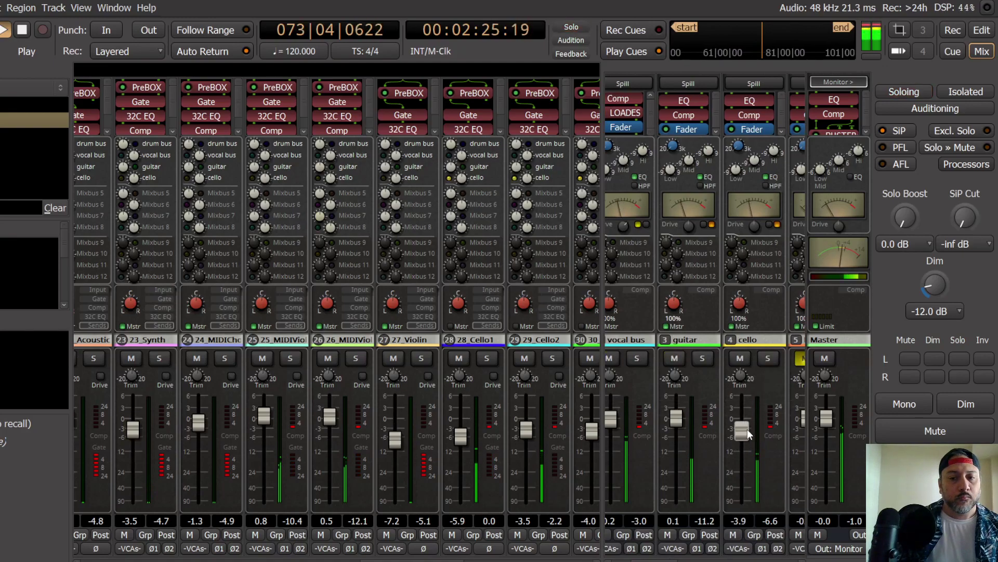
drag(747, 431, 747, 430)
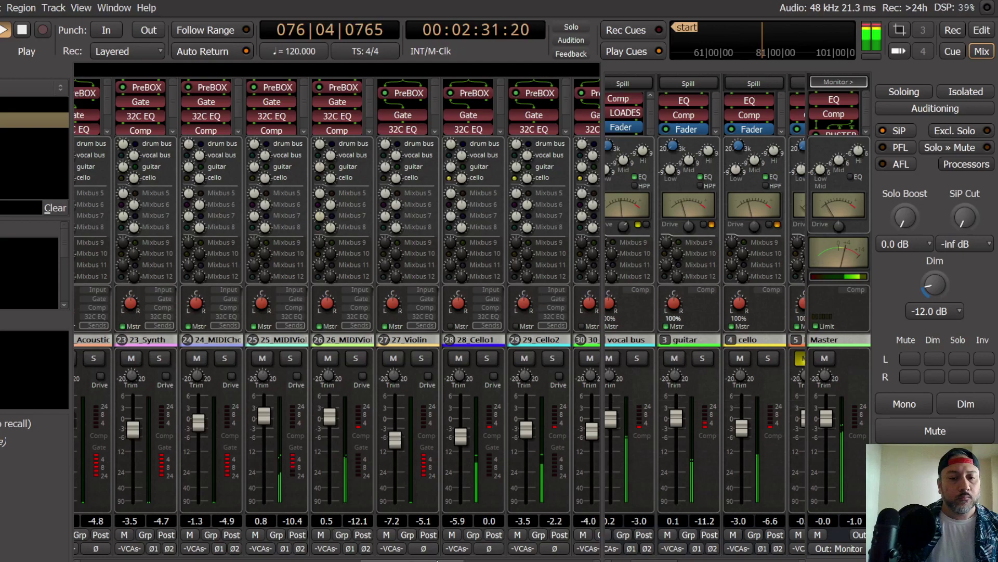
Step: Solo both MIDIViolas tracks, 25 and 26, to hear them together
scroll(437, 560, left, 2)
click(411, 359)
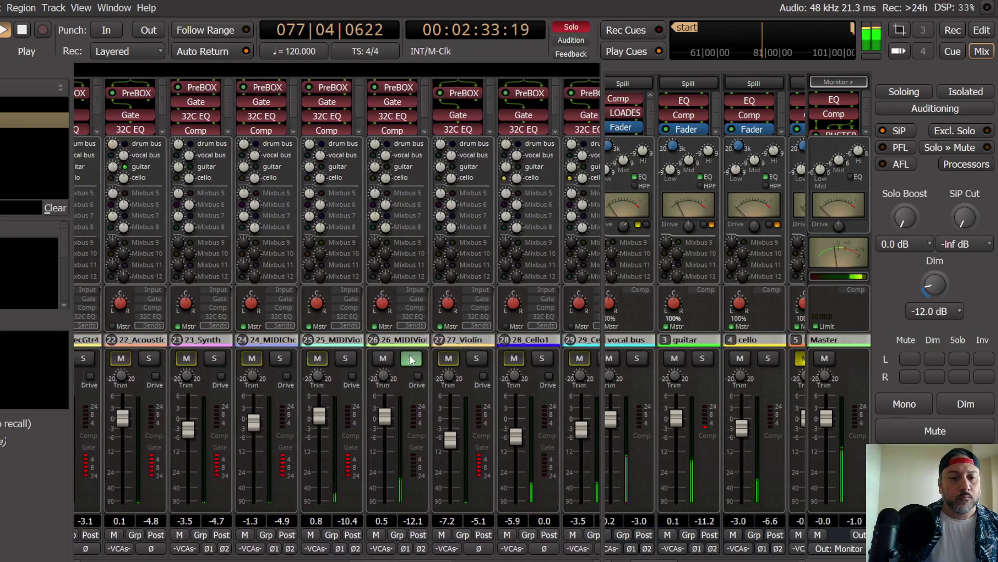
click(345, 359)
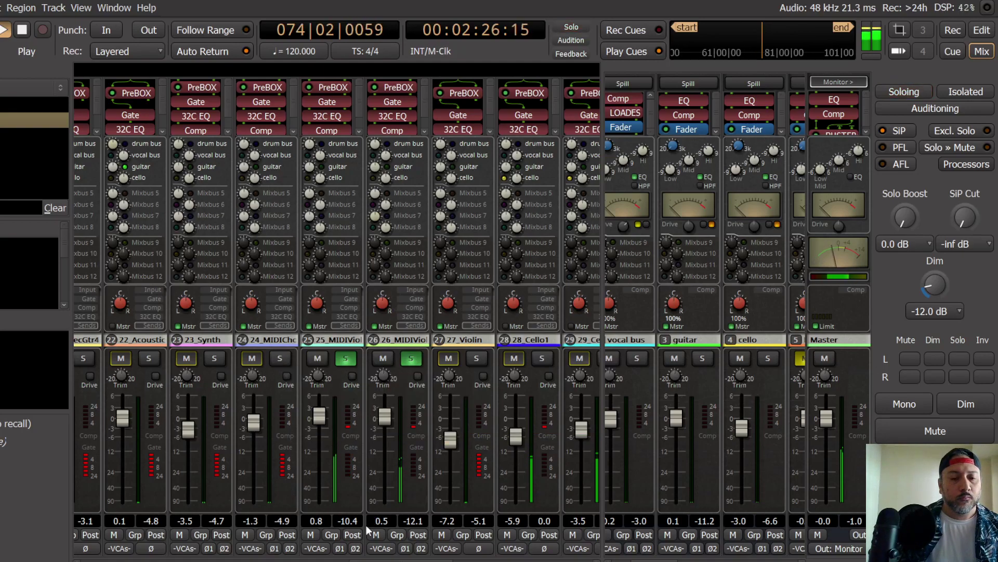
Step: Create a track group named viola from track 25_MIDIViolas and extend it to include track 26_MIDIViolas
click(335, 535)
click(348, 516)
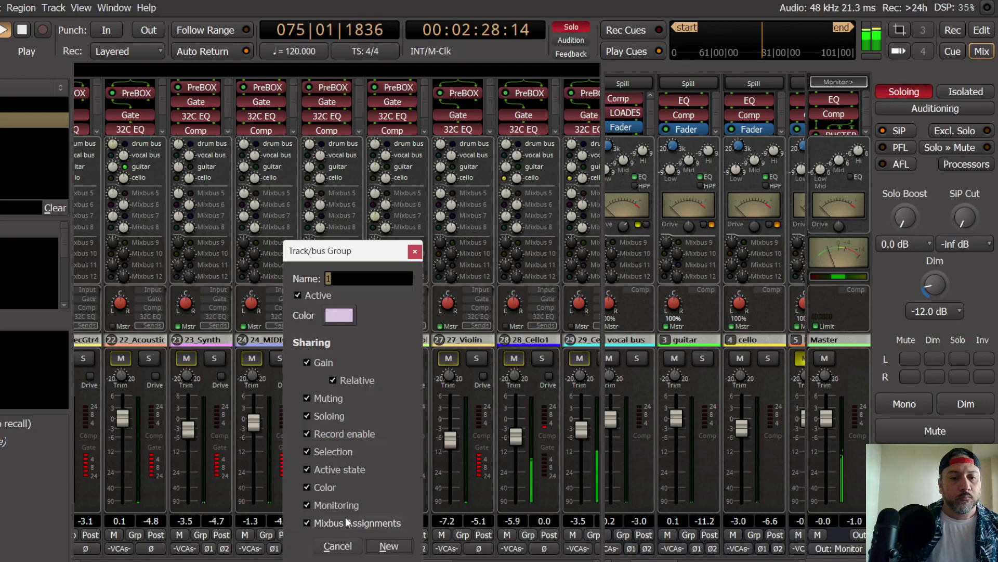
text(viola)
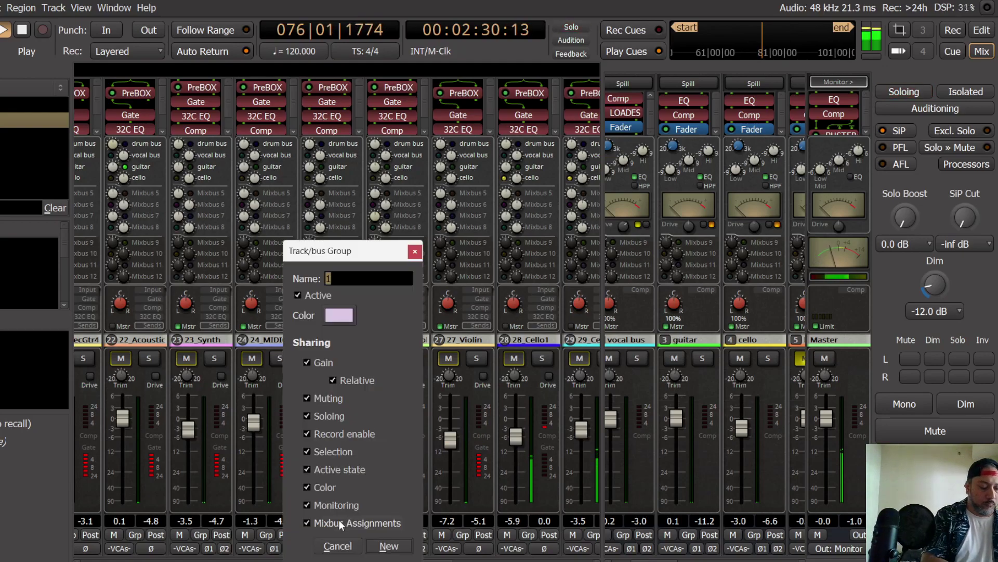
key(Return)
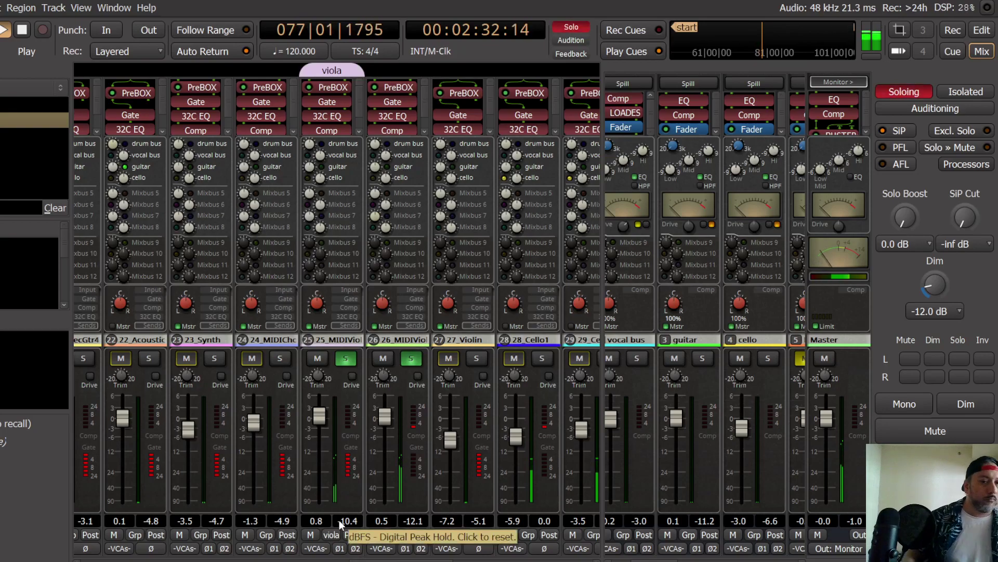
drag(363, 71, 427, 71)
Step: Replay the section with the viola group soloed and lower its faders to about -1.9 and -2.2 dB
key(space)
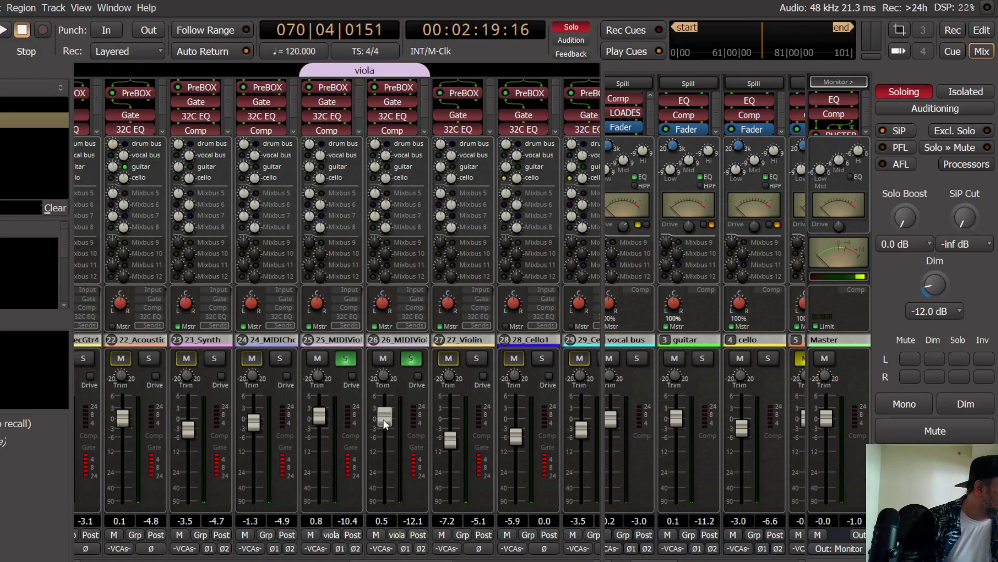
key(space)
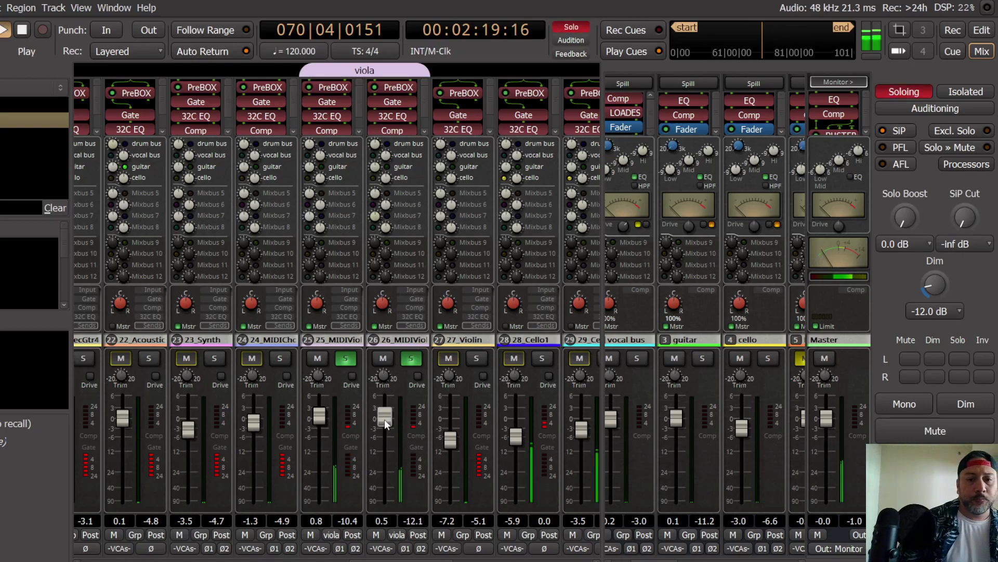
key(space)
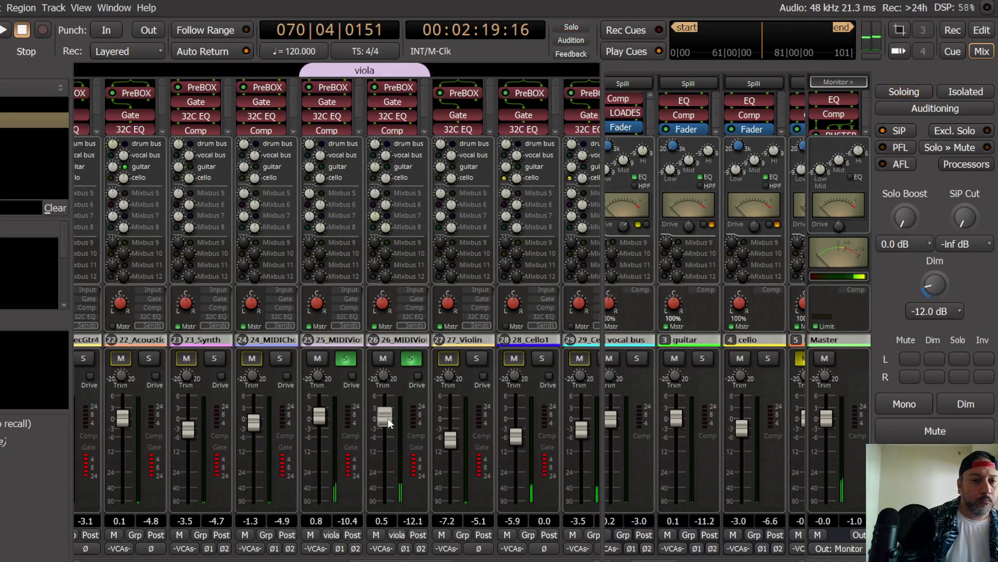
key(space)
mouse_move(387, 420)
mouse_down()
mouse_move(384, 451)
mouse_move(392, 432)
mouse_up()
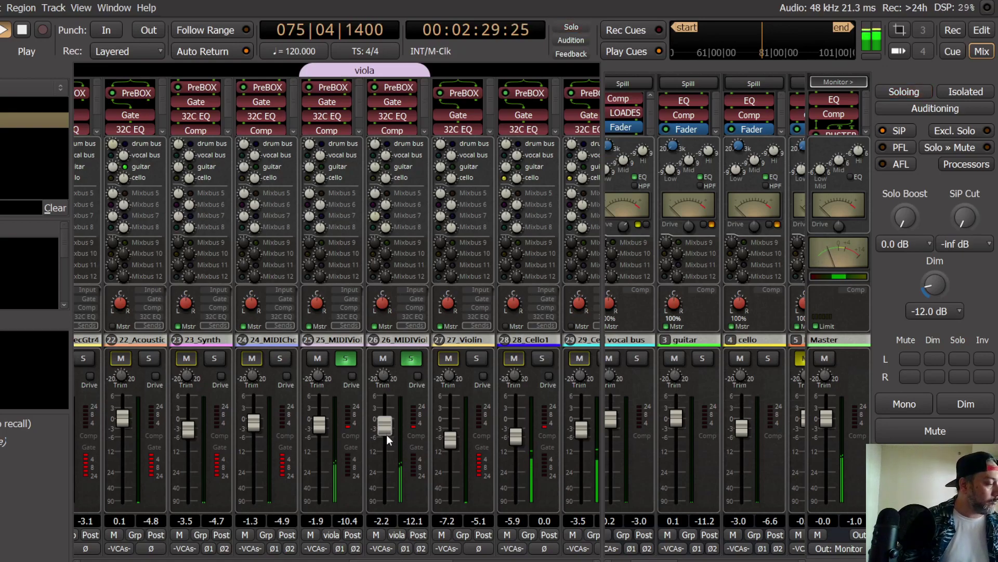
Step: End the viola group's solo and raise its faders to about -1.0 and -1.3 dB in the full mix
click(412, 360)
mouse_move(386, 426)
mouse_down()
mouse_move(389, 442)
mouse_move(393, 420)
mouse_up()
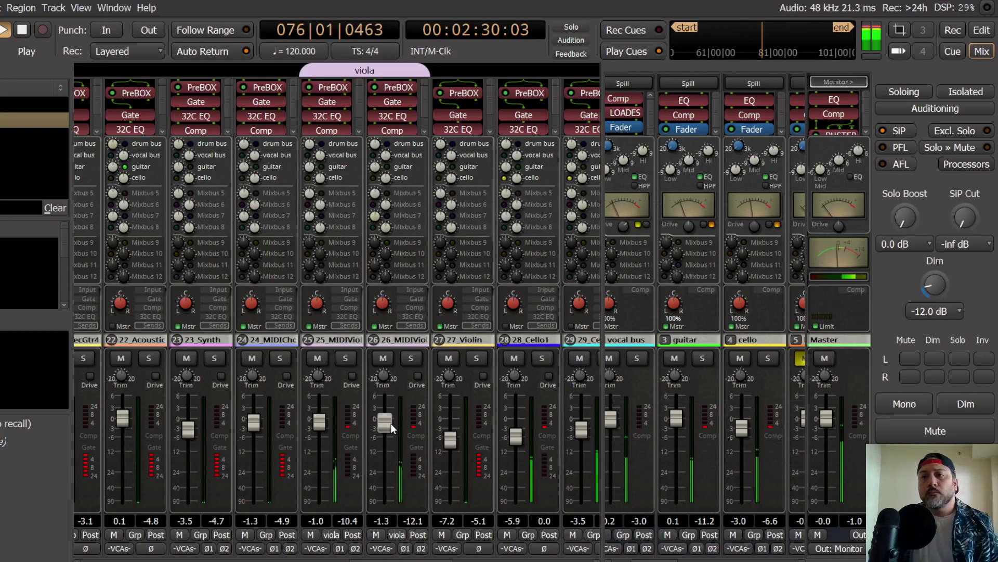
drag(391, 424, 385, 422)
Step: Examine the lead and backing vocal channels in the mixer, and review the guitar, string and vocal tracks in the editor
drag(400, 560, 518, 560)
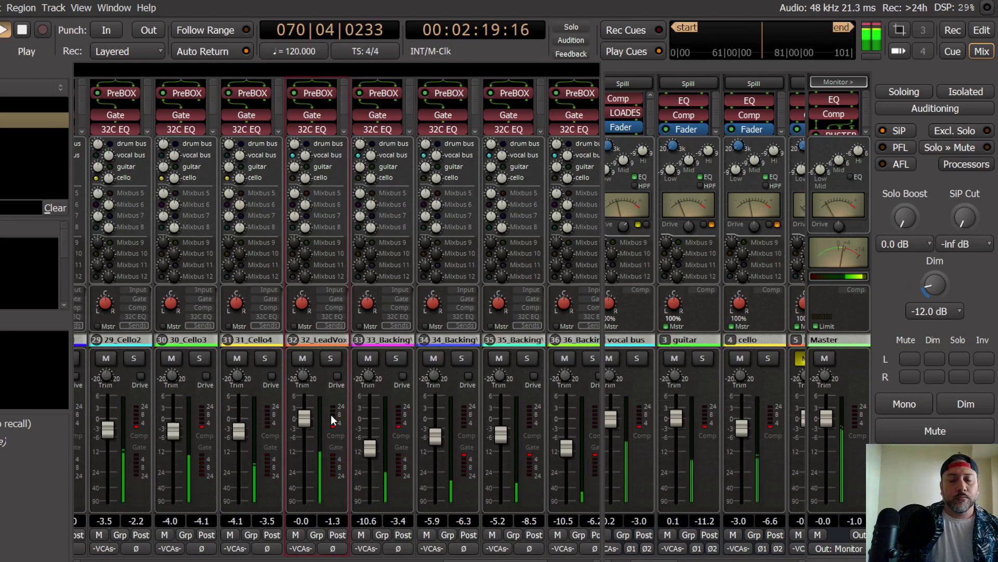
key(alt+e)
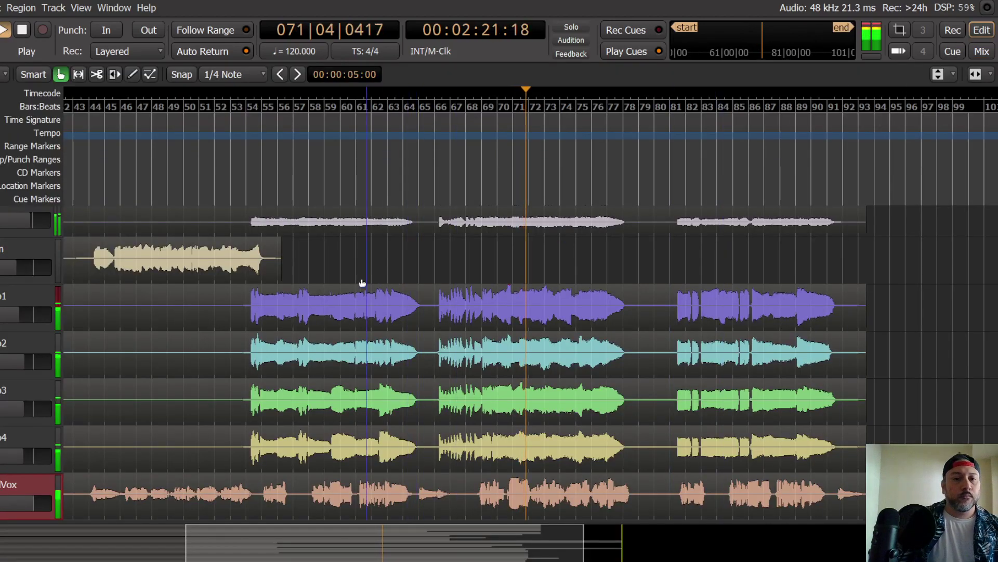
scroll(18, 269, up, 3)
scroll(18, 267, up, 2)
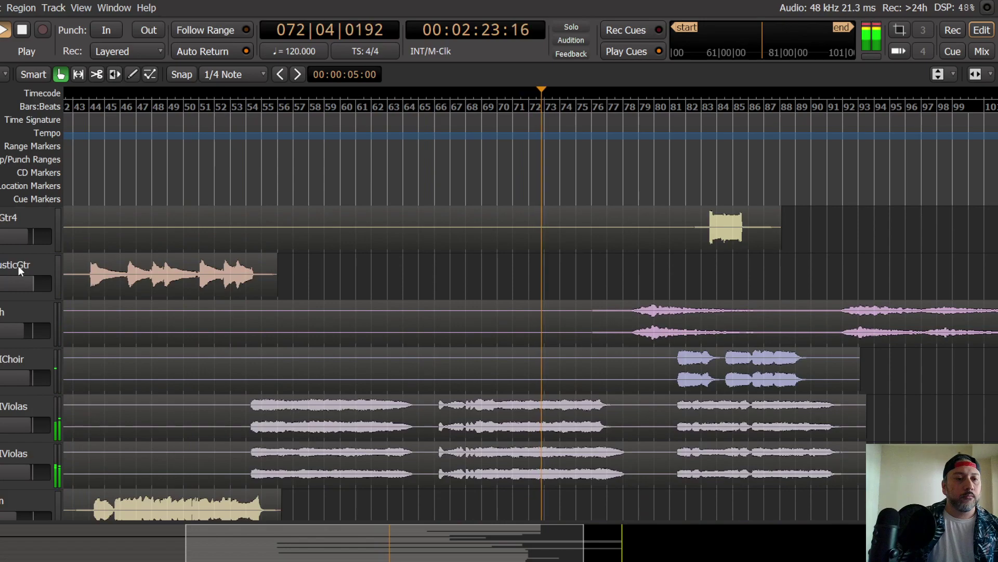
scroll(21, 263, down, 4)
scroll(24, 262, down, 4)
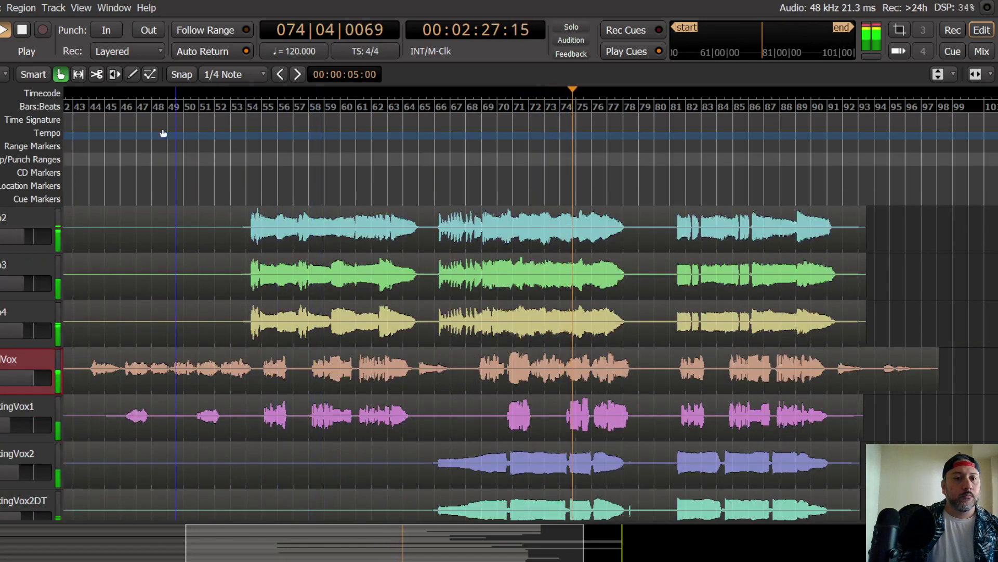
Step: Play the song from the session start and locate and select the Voicemail track in the editor
click(23, 31)
key(Home)
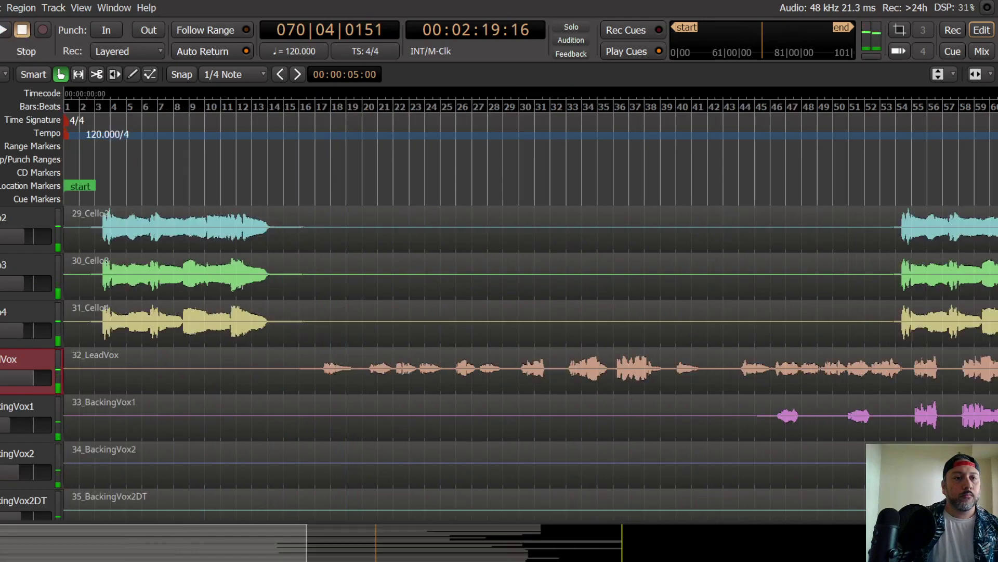
key(space)
scroll(8, 311, up, 2)
scroll(8, 311, up, 3)
scroll(8, 310, down, 4)
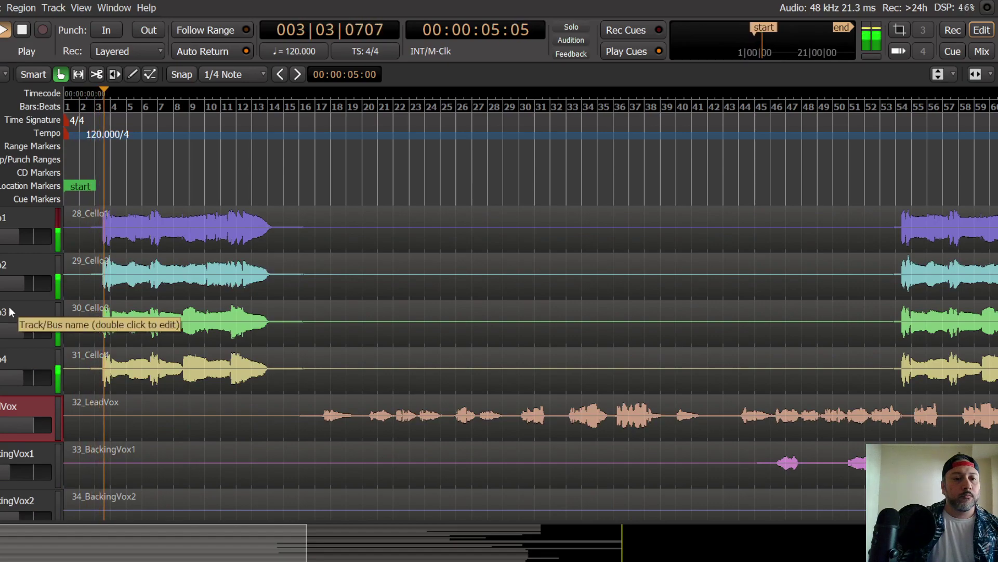
scroll(10, 311, up, 4)
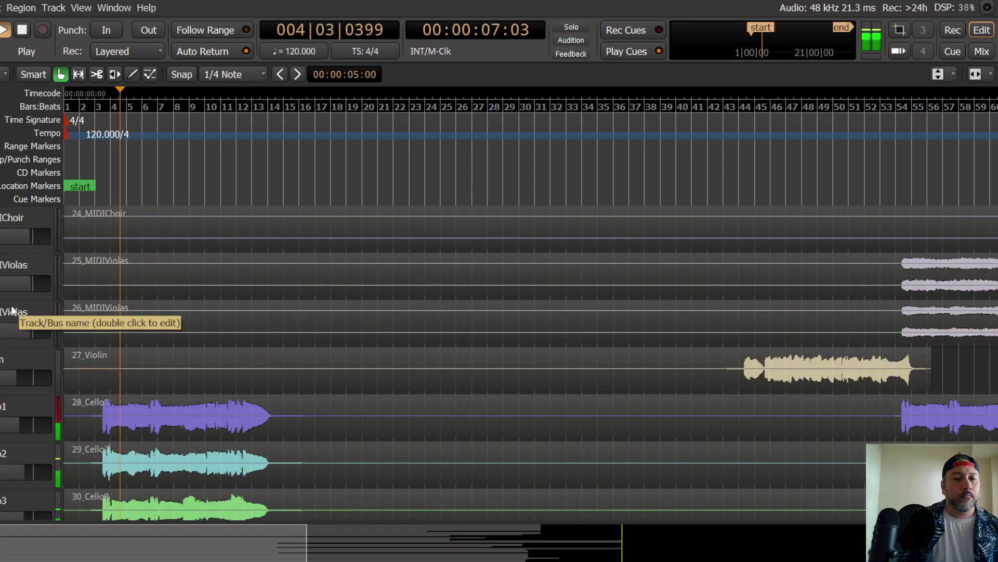
scroll(12, 310, up, 15)
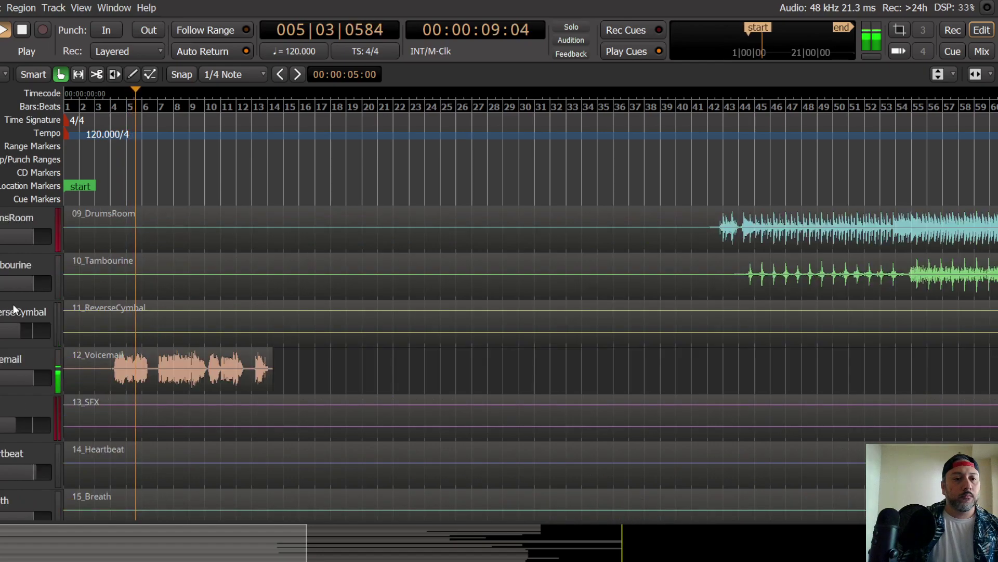
click(26, 363)
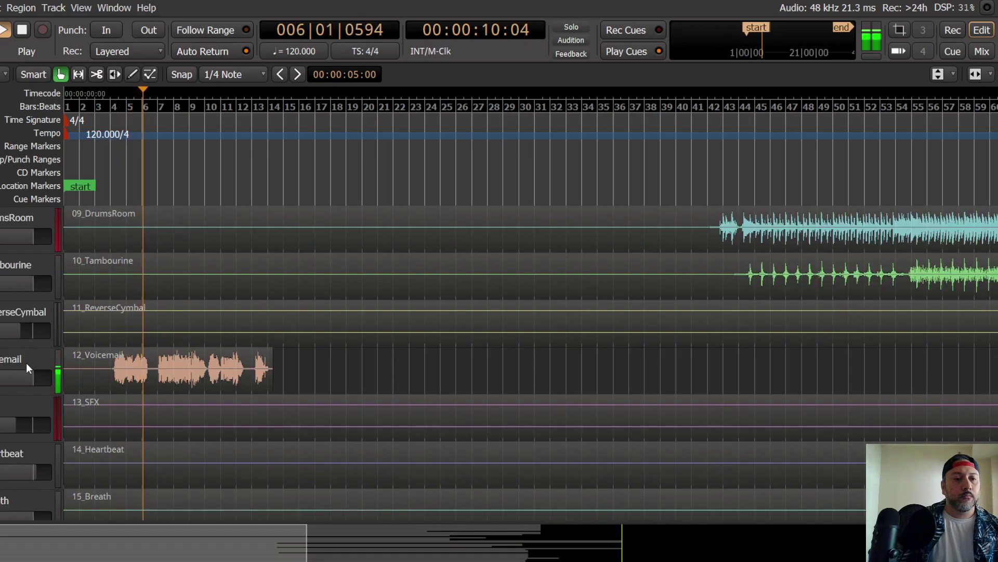
Step: Open the mixer and set the Voicemail fader to about 0.1 dB and the Piano fader to about -1.3 dB
click(972, 52)
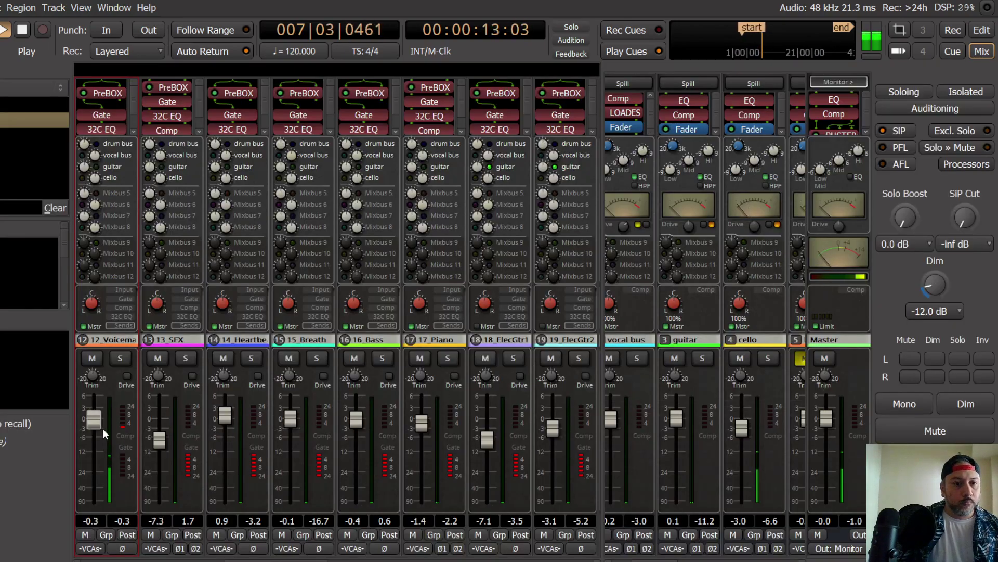
drag(97, 421, 98, 416)
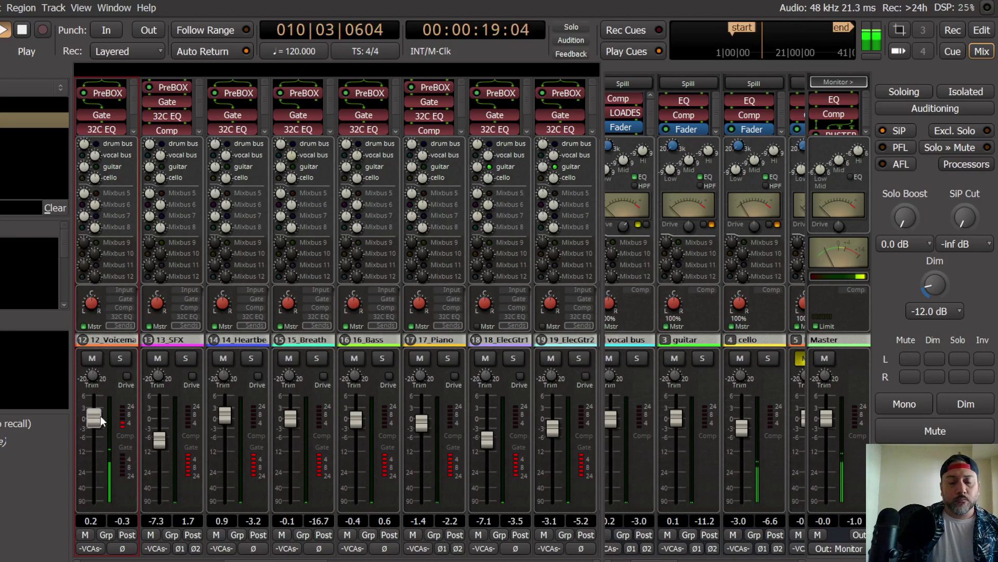
drag(654, 561, 632, 561)
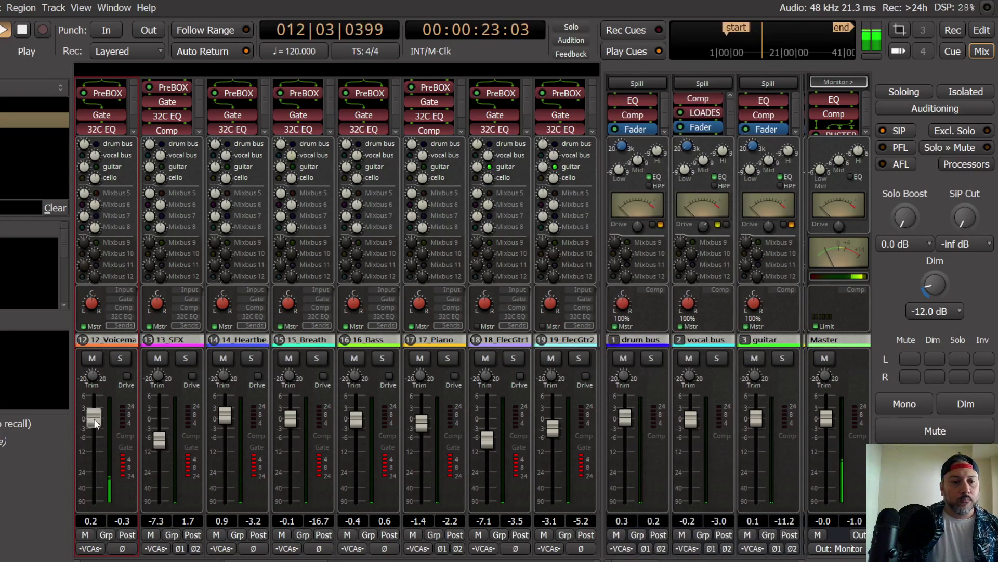
drag(95, 419, 95, 420)
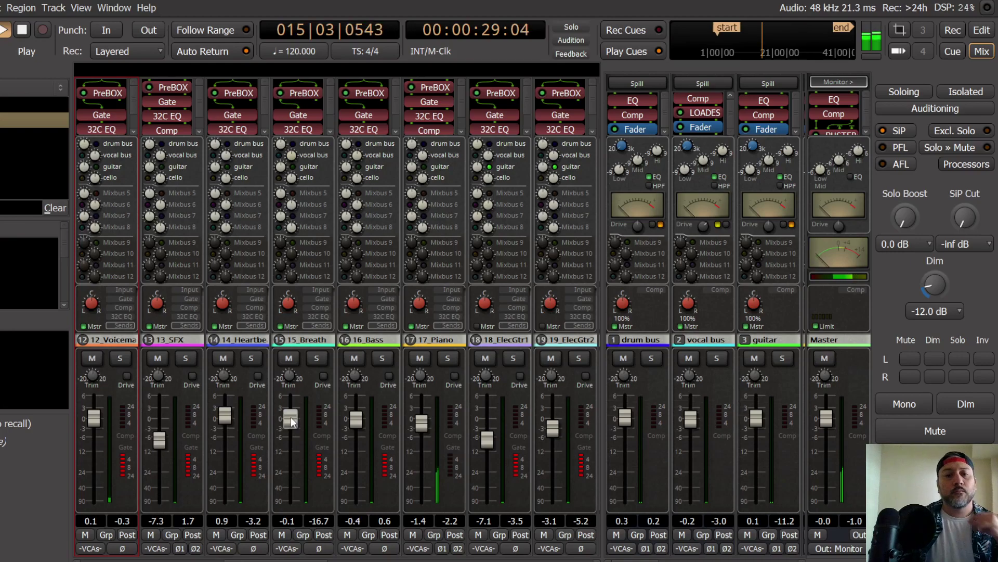
drag(424, 426, 424, 426)
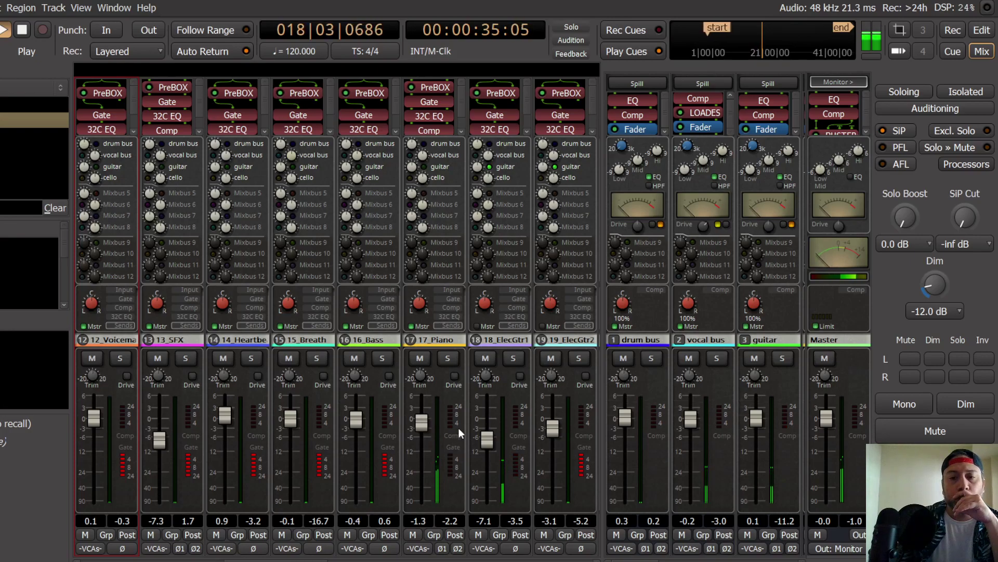
Step: Locate the LeadVox channel, show its compressor controls and set the compressor gain to about 1.2 dB
scroll(280, 560, right, 1)
scroll(281, 560, right, 17)
scroll(281, 560, right, 3)
scroll(281, 560, left, 3)
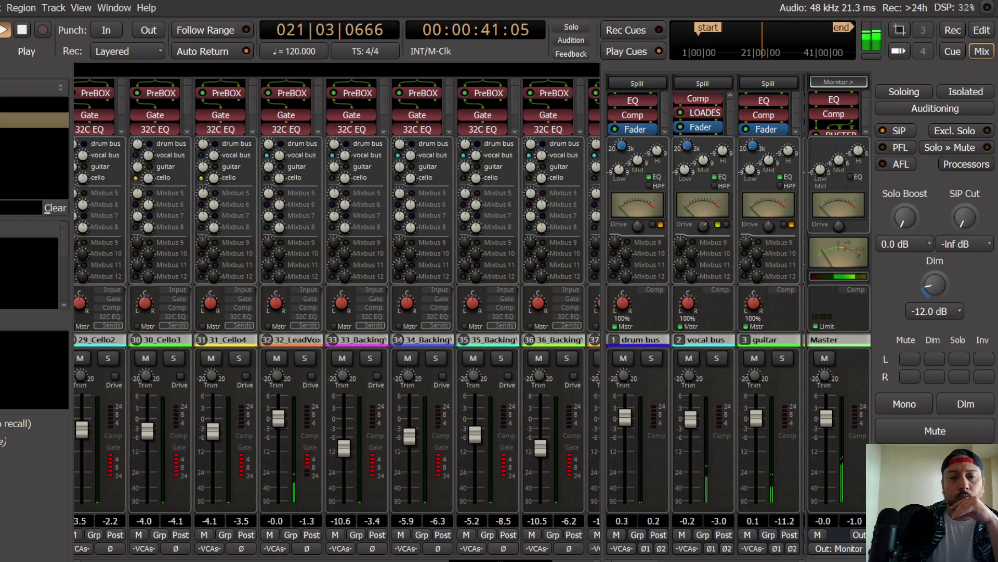
scroll(281, 560, left, 1)
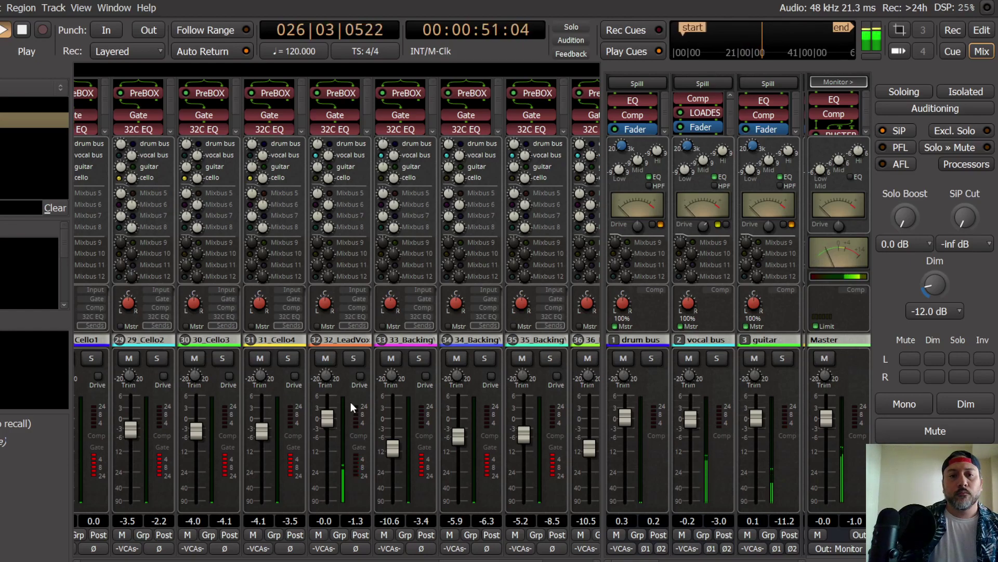
scroll(341, 119, down, 2)
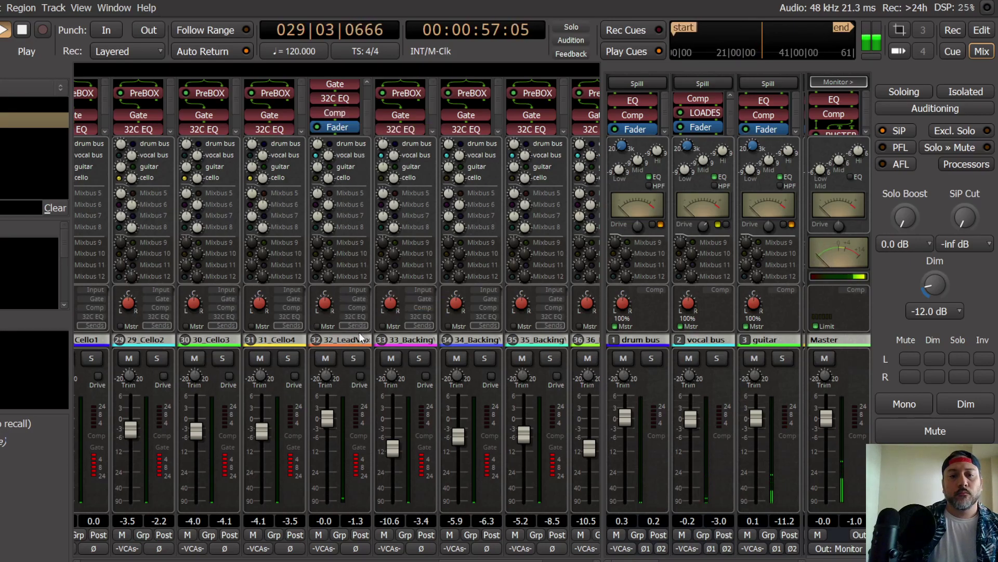
click(358, 307)
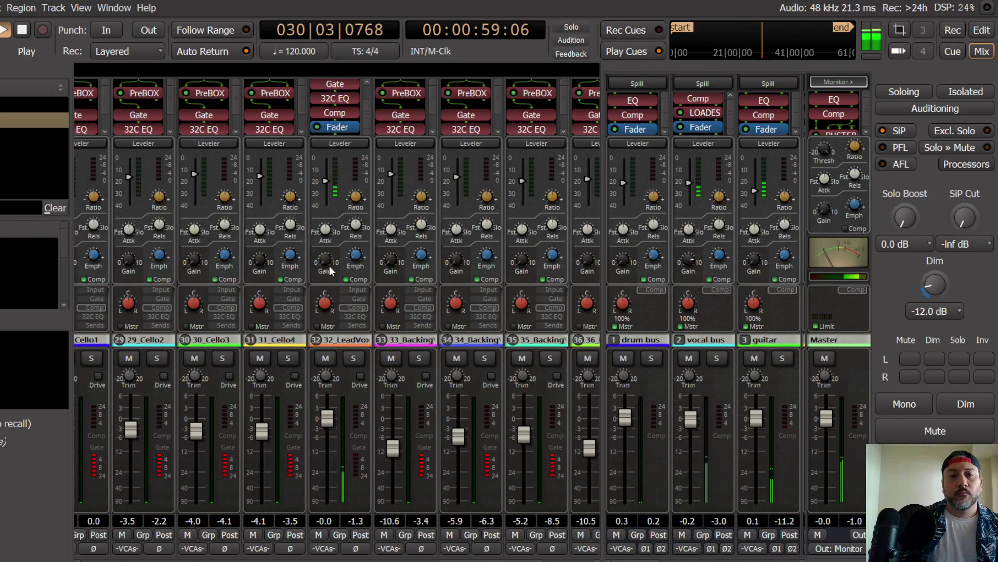
drag(328, 268, 325, 263)
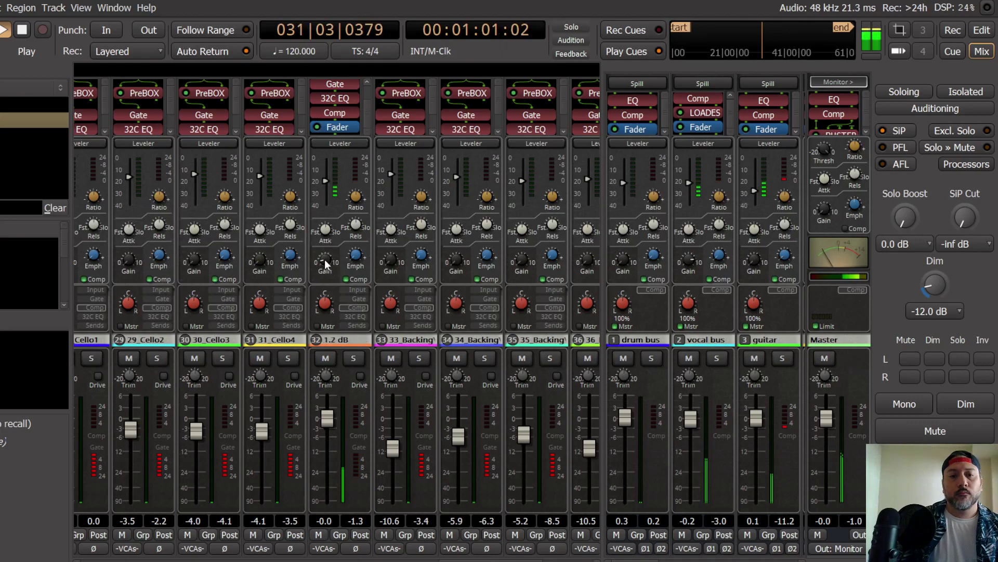
Step: Lower the LeadVox gate threshold to about -46.8 and raise its compressor gain to about 6.2 dB
click(360, 299)
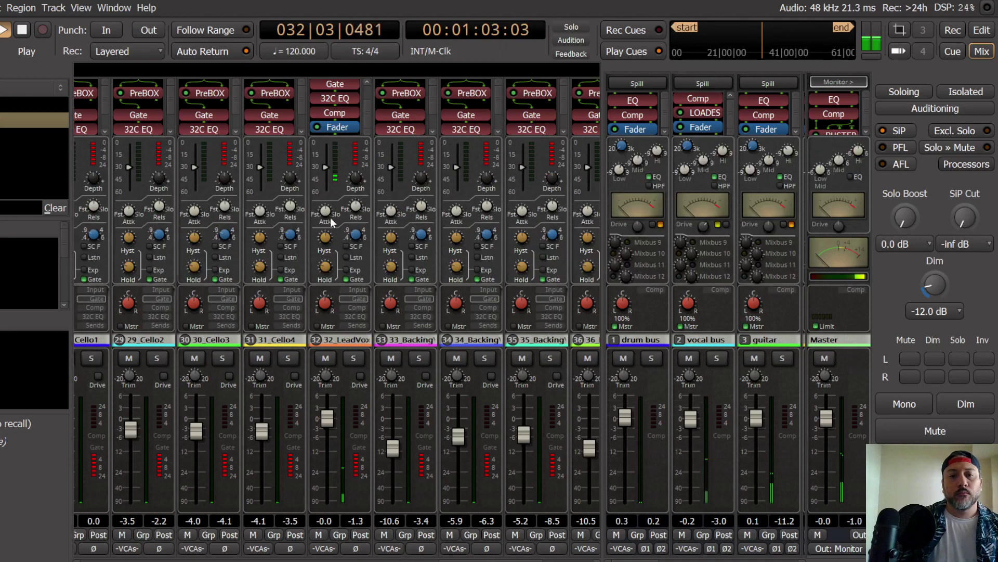
drag(325, 169, 325, 173)
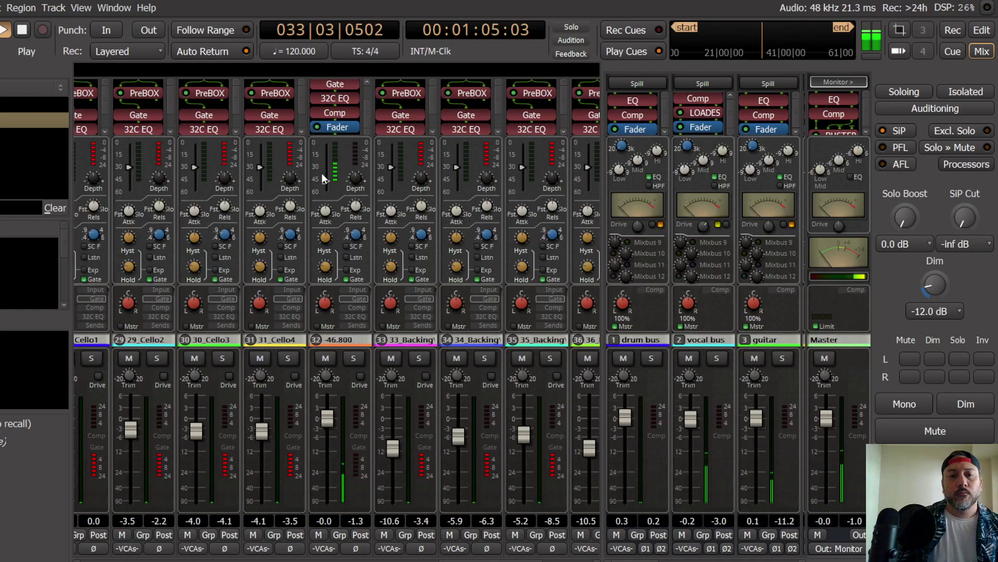
click(359, 307)
drag(324, 260, 327, 261)
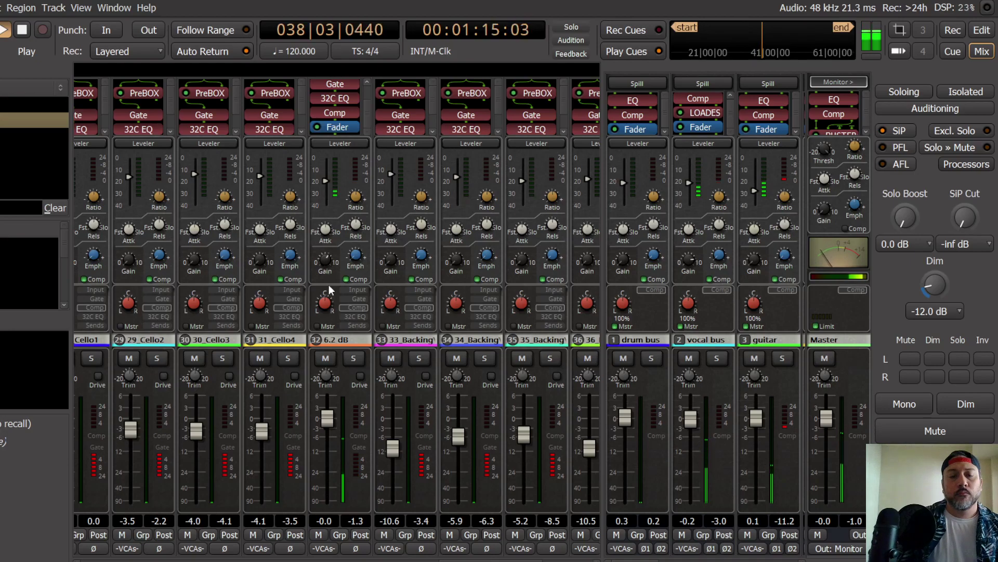
Step: Replay from the session start, find the LeadVox track in the editor and move playback to about bar 17, where the vocal begins
key(space)
key(space)
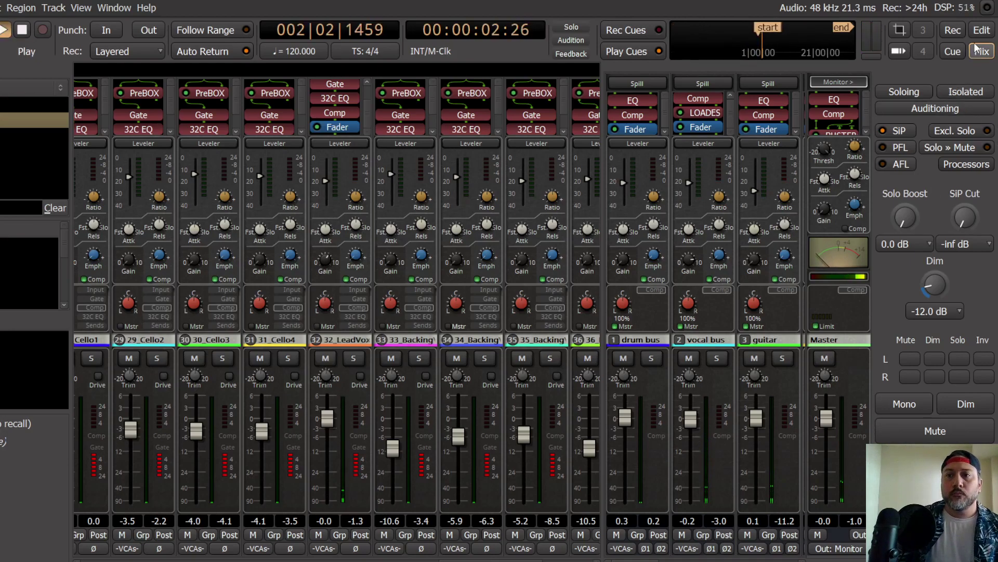
key(alt+e)
scroll(3, 301, up, 5)
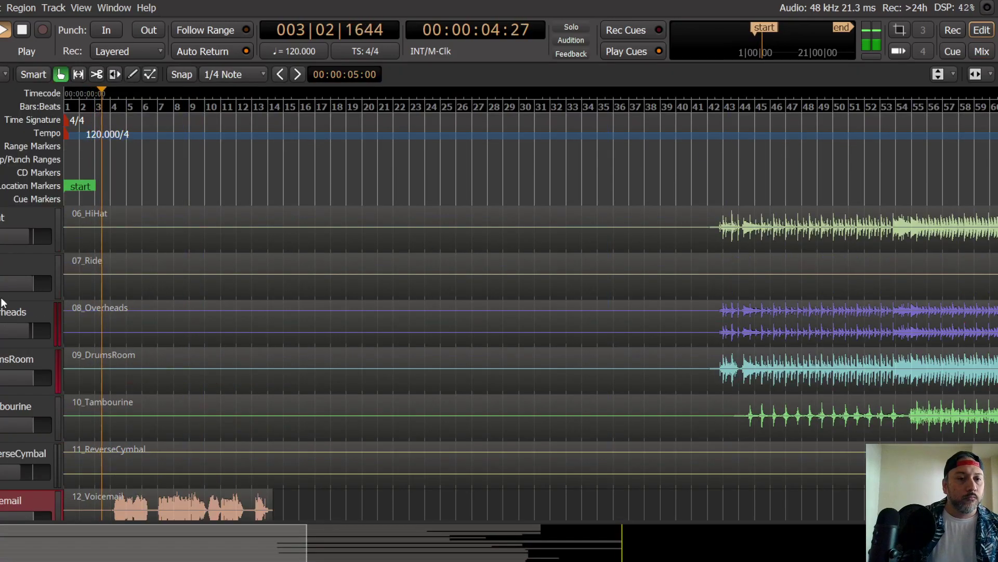
scroll(3, 295, down, 10)
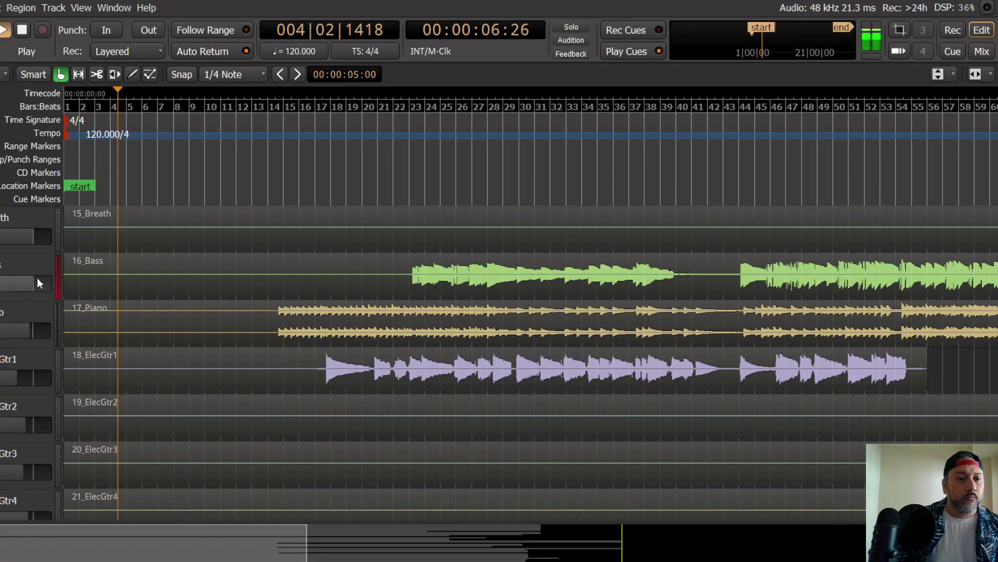
scroll(31, 281, down, 7)
scroll(20, 285, down, 8)
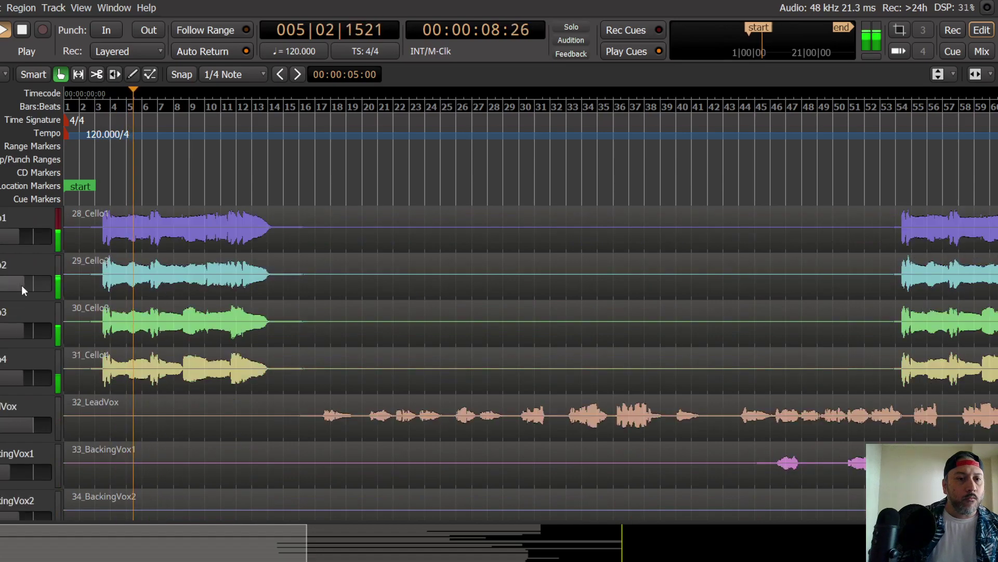
click(321, 171)
Step: Return to the mixer and raise the LeadVox compressor gain to about 9.0 dB
key(alt+m)
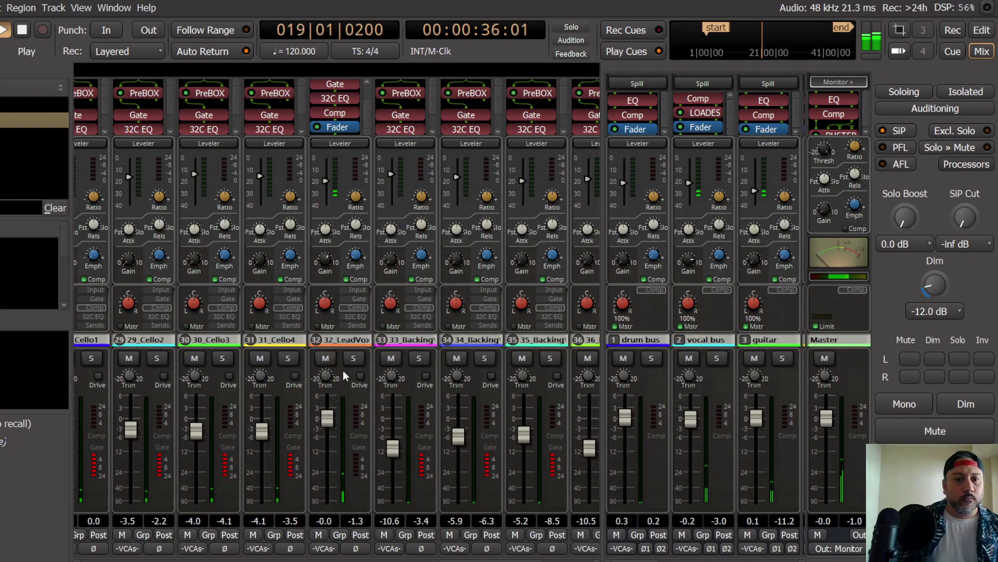
mouse_move(328, 266)
scroll(327, 266, up, 2)
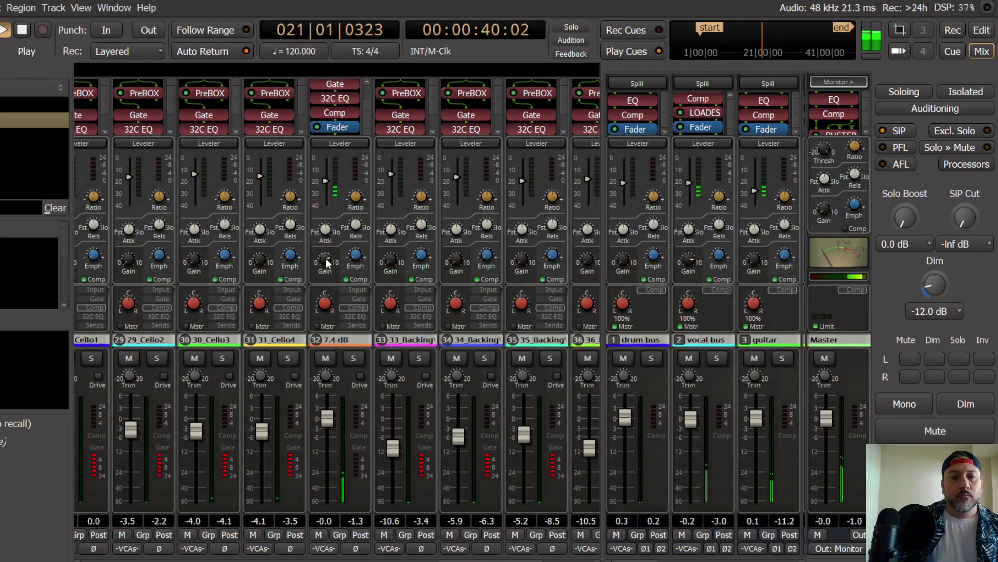
scroll(328, 263, up, 1)
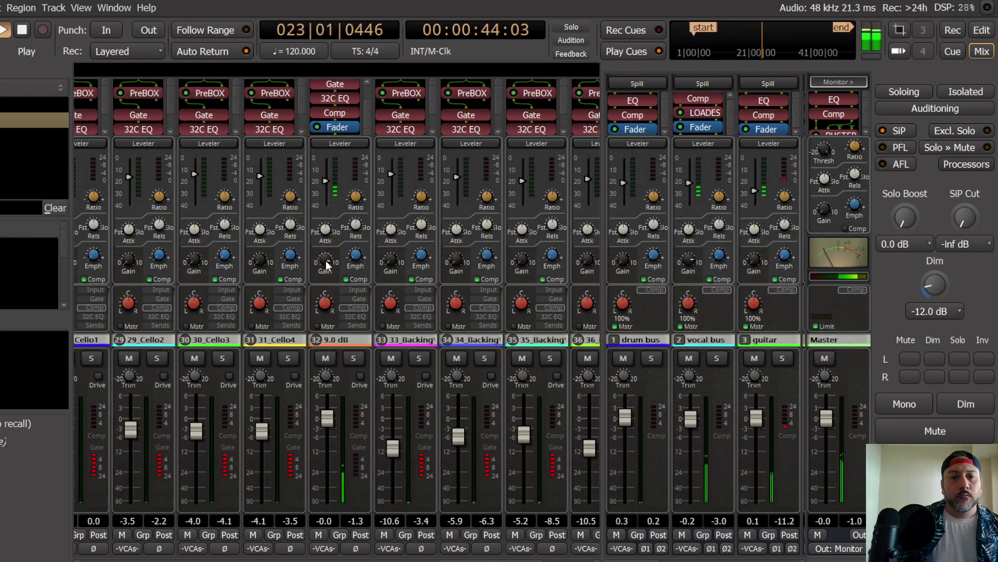
Step: Switch monitoring to mono with Dim on, stop playback and set the LeadVox fader automation to Write
click(907, 407)
click(958, 405)
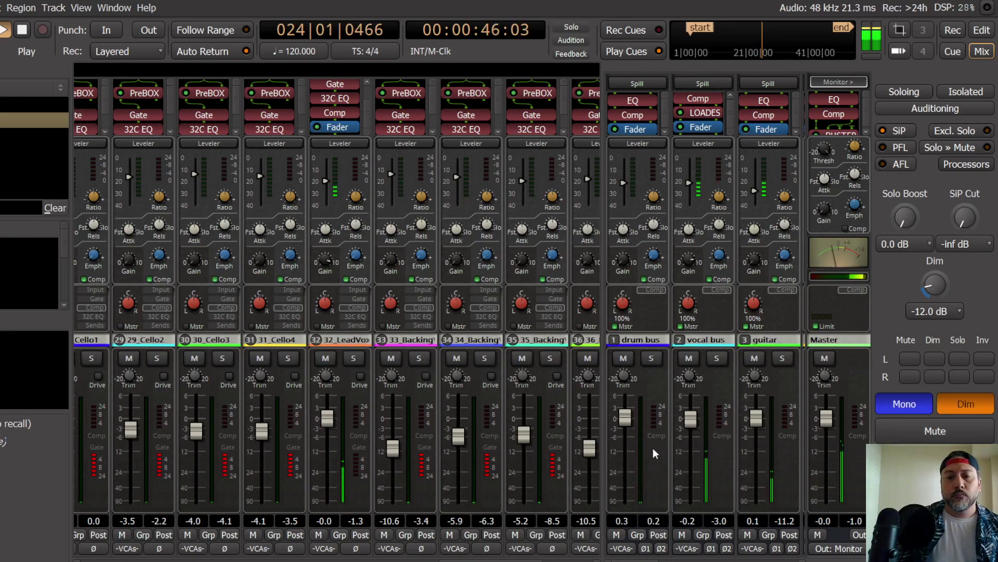
key(space)
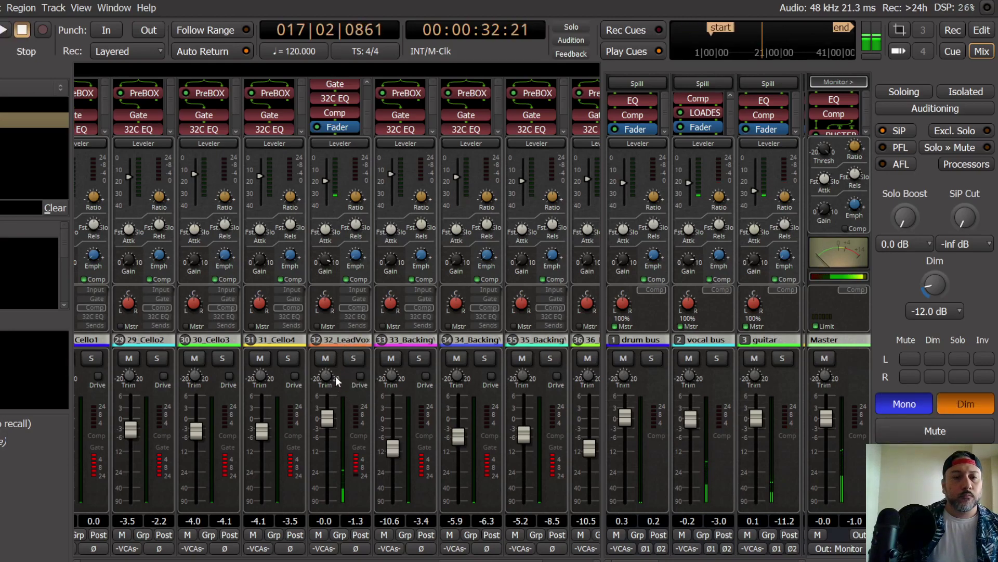
click(319, 535)
click(325, 551)
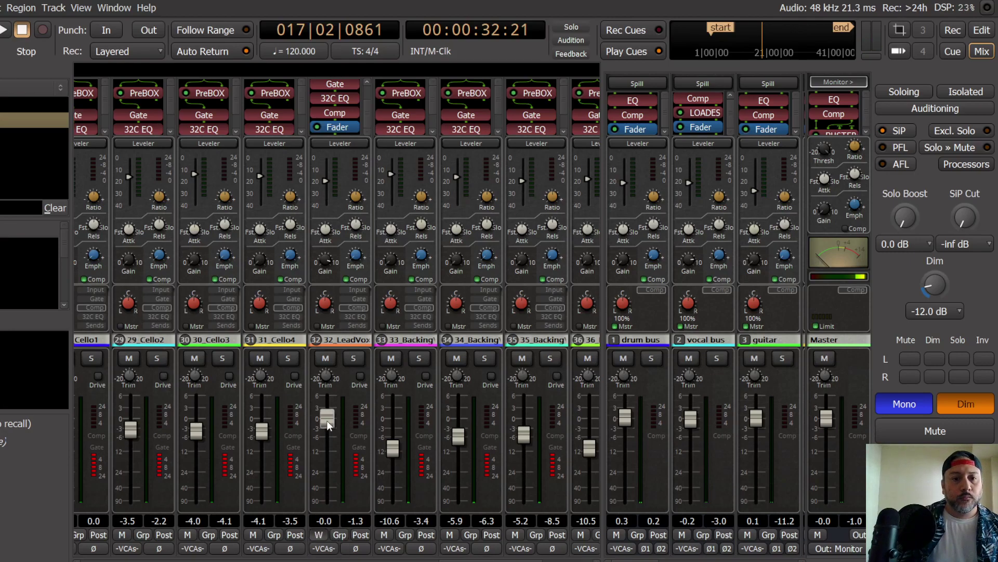
Step: Play from bar 17 and write LeadVox fader automation through the verses, riding the level from about 1.4 dB down to 0.5 dB
key(space)
mouse_move(326, 420)
mouse_down()
mouse_move(332, 436)
mouse_move(331, 397)
mouse_move(328, 411)
mouse_up()
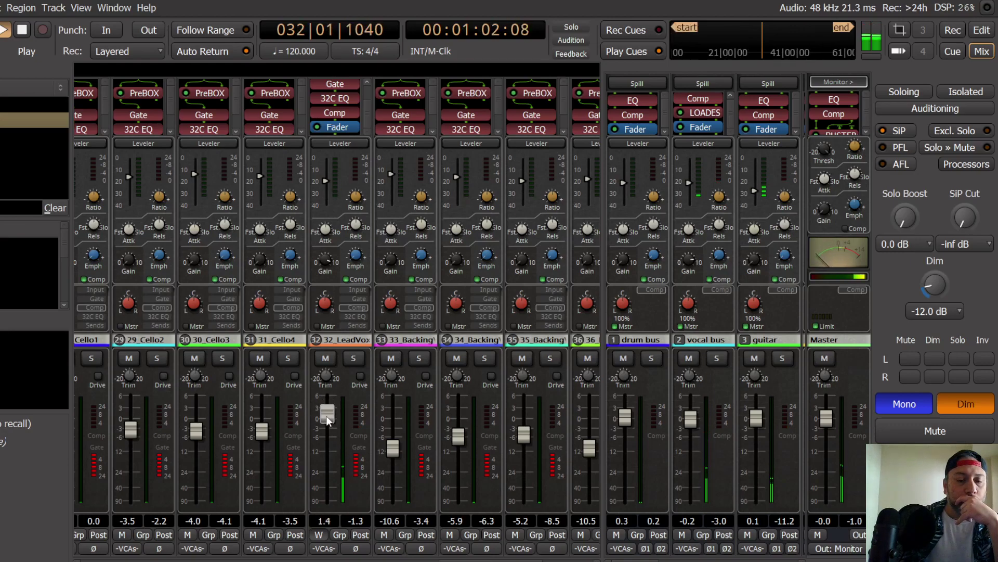
drag(326, 416, 326, 420)
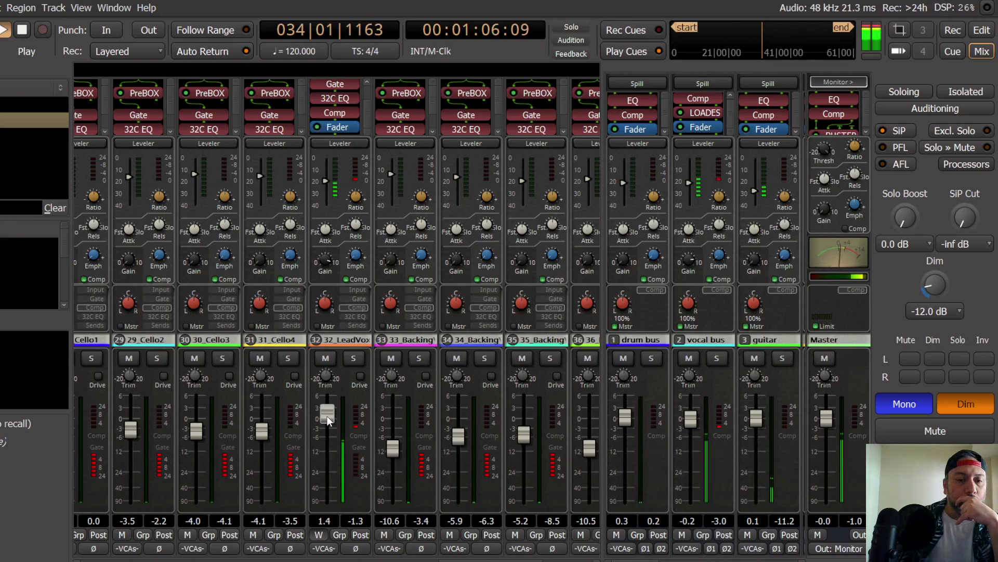
mouse_move(327, 417)
mouse_down()
mouse_move(329, 458)
mouse_move(331, 428)
mouse_up()
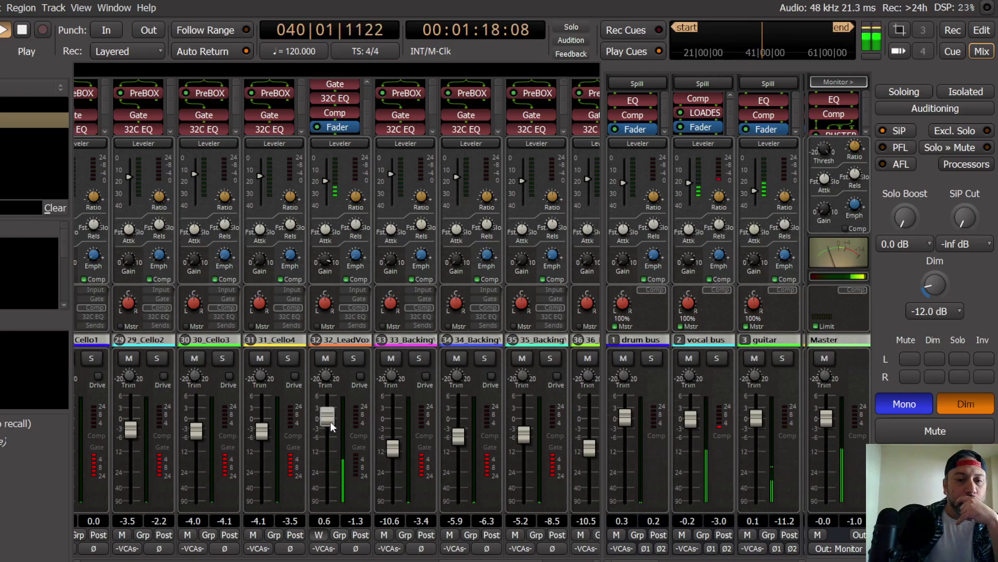
mouse_move(330, 421)
mouse_down()
mouse_move(327, 413)
mouse_move(324, 431)
mouse_move(325, 423)
mouse_up()
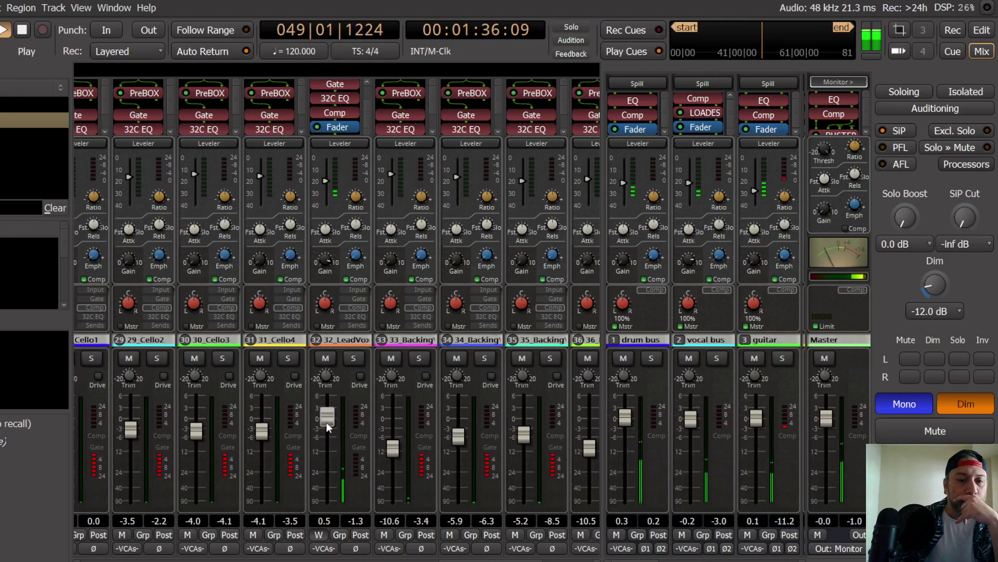
drag(327, 428, 328, 423)
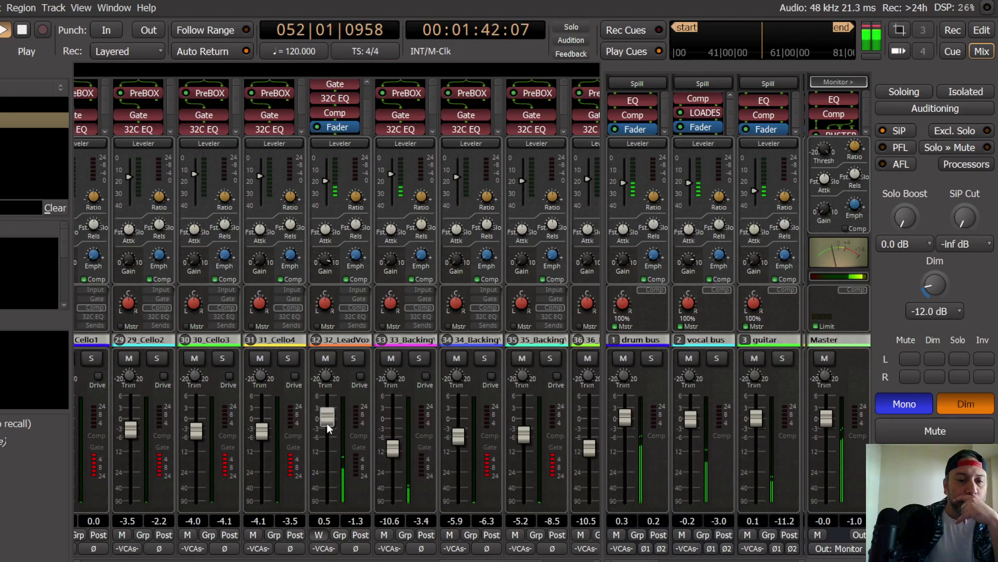
Step: Ride the LeadVox fader between about -1.8 and -3.1 dB, ease it down to -4.5 dB by the song's end, then stop and open the editor
mouse_move(326, 423)
mouse_down()
mouse_move(327, 444)
mouse_move(334, 380)
mouse_move(329, 442)
mouse_move(329, 433)
mouse_up()
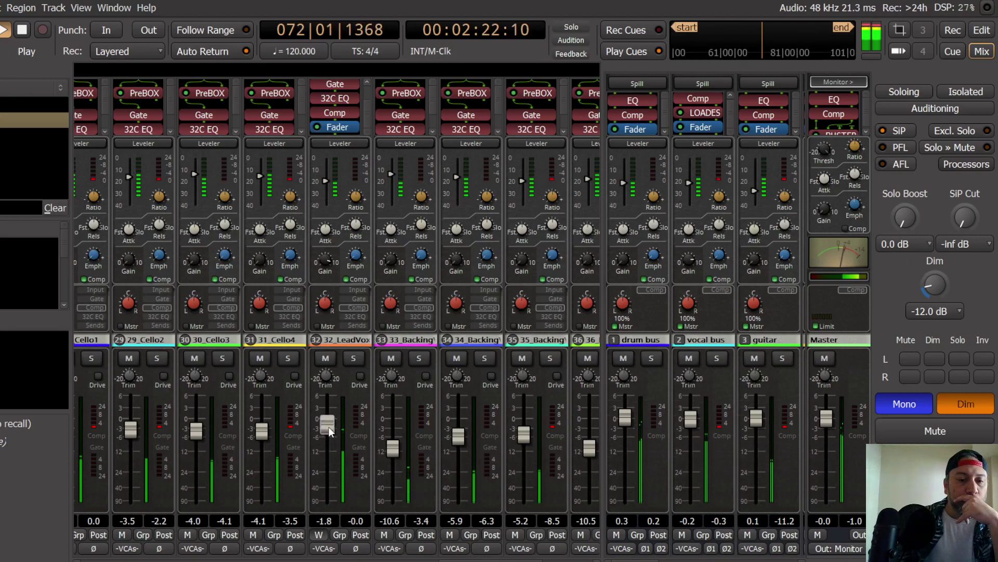
drag(329, 425, 326, 435)
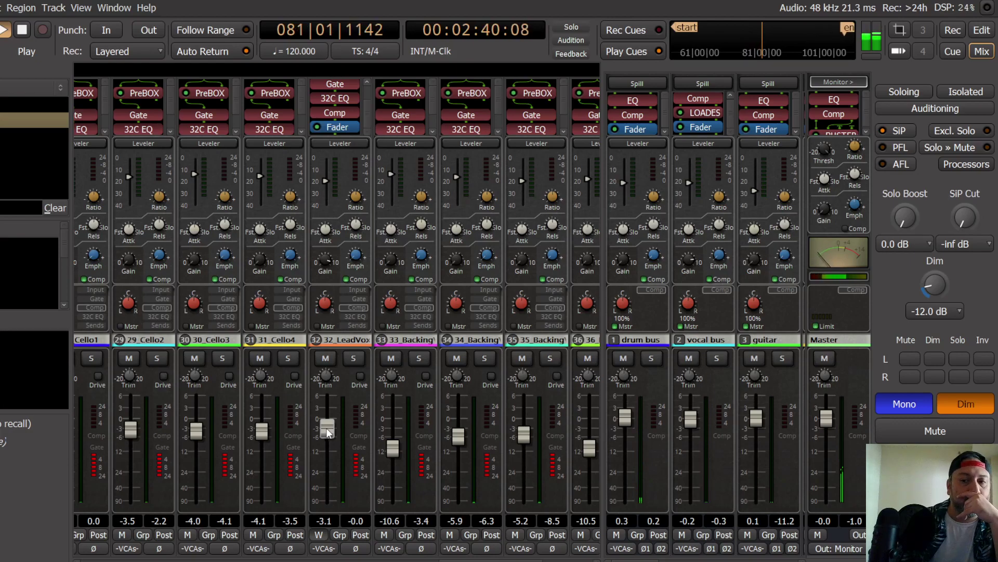
mouse_move(326, 429)
mouse_down()
mouse_move(334, 434)
mouse_move(333, 421)
mouse_move(334, 431)
mouse_up()
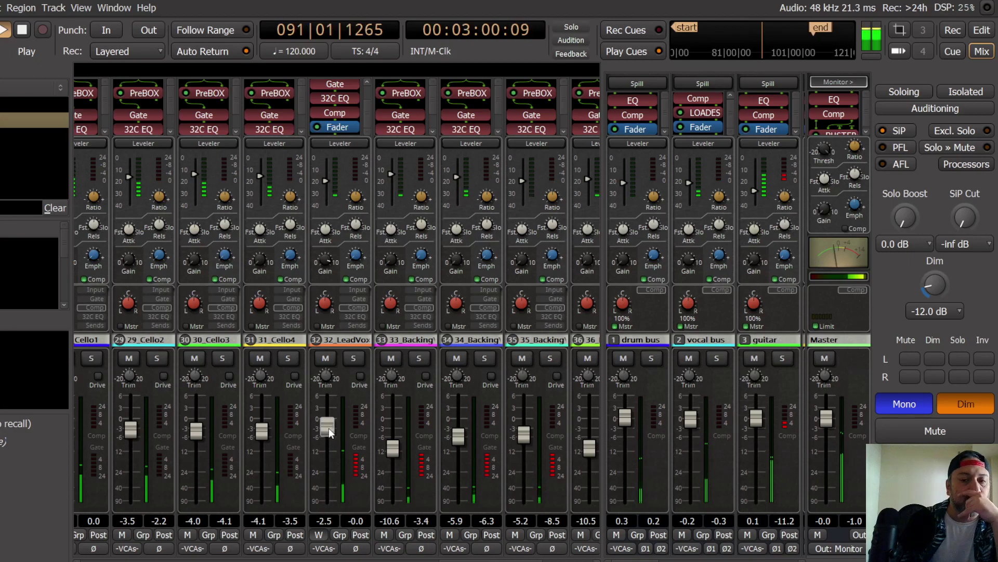
mouse_move(329, 429)
mouse_down()
mouse_move(336, 364)
mouse_move(322, 437)
mouse_up()
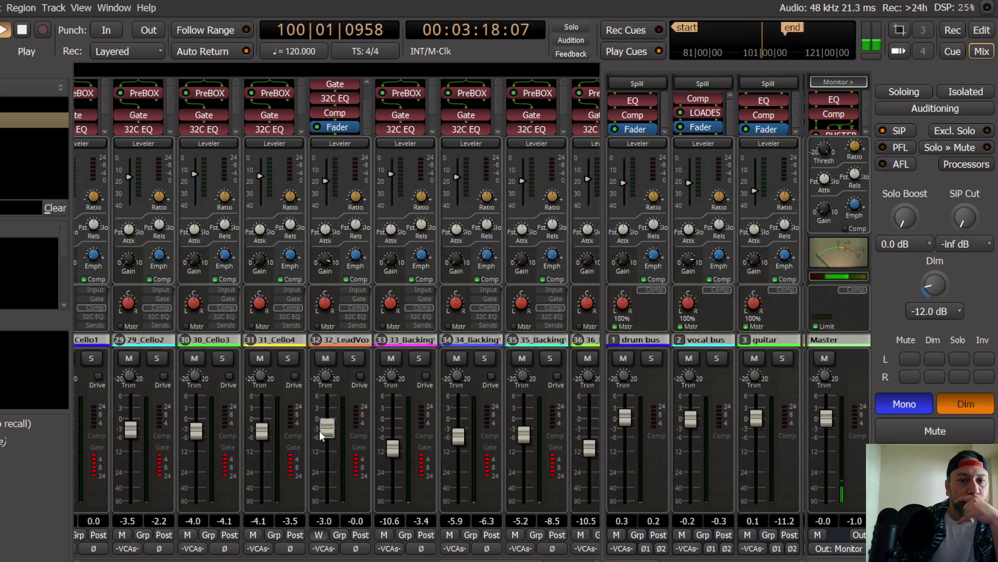
drag(322, 436, 318, 441)
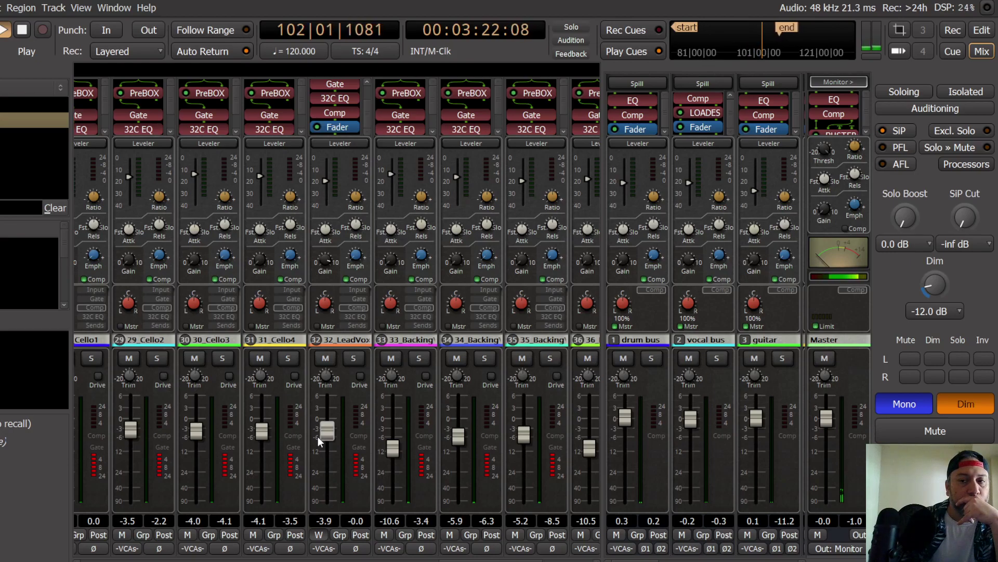
drag(319, 440, 318, 442)
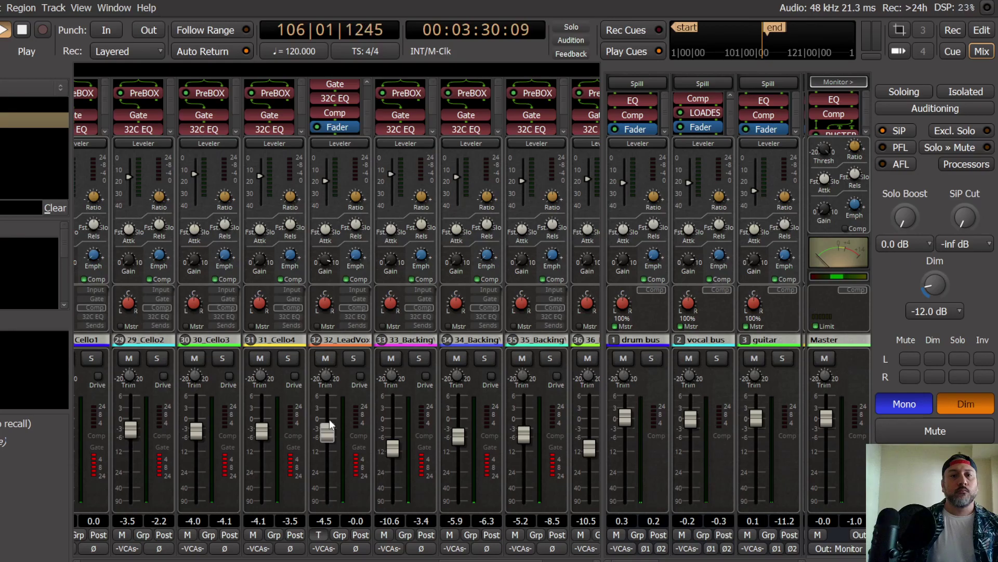
key(space)
click(981, 30)
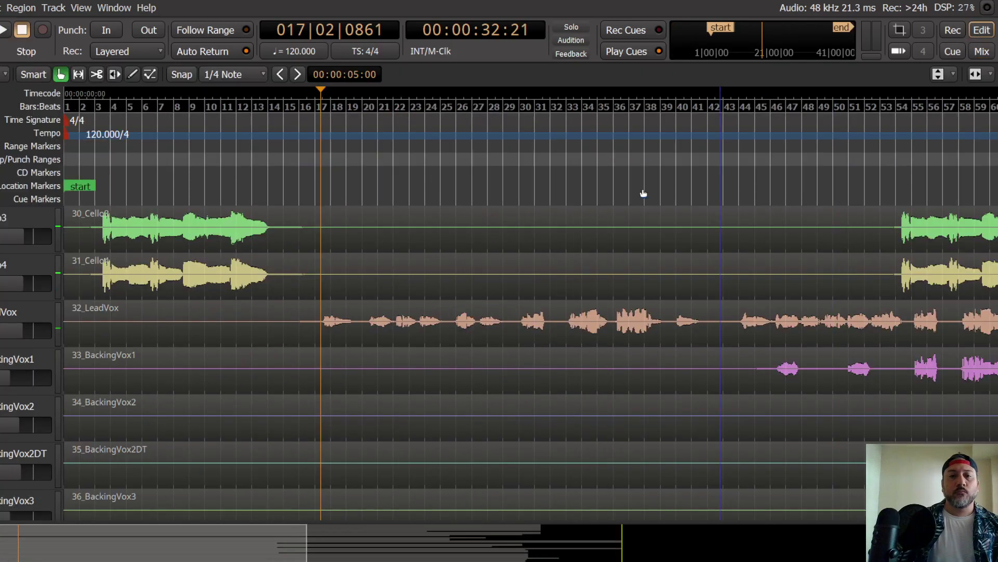
Step: Return to the mixer, switch the LeadVox fader automation to Touch, and play from bar 17
drag(227, 550, 238, 530)
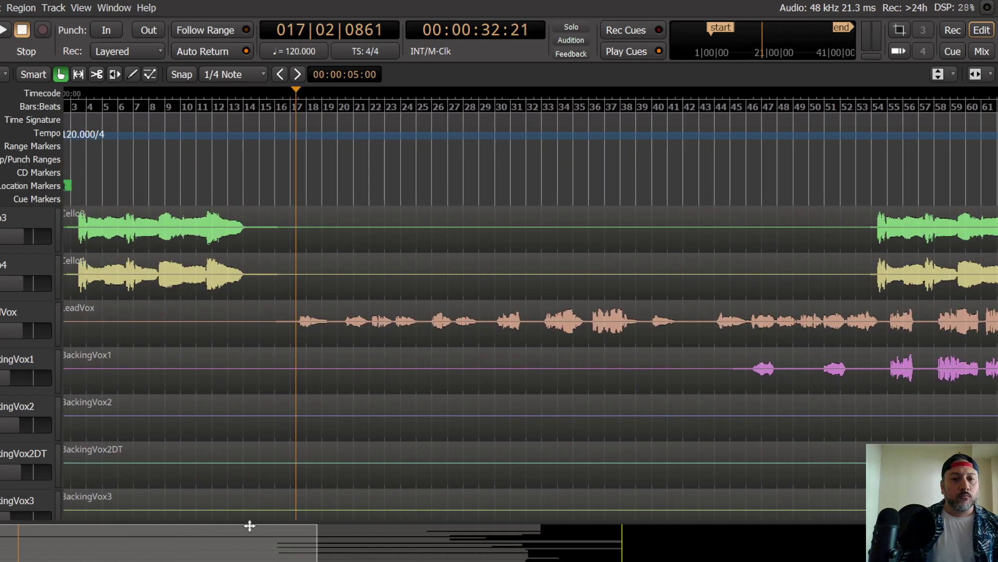
key(alt+m)
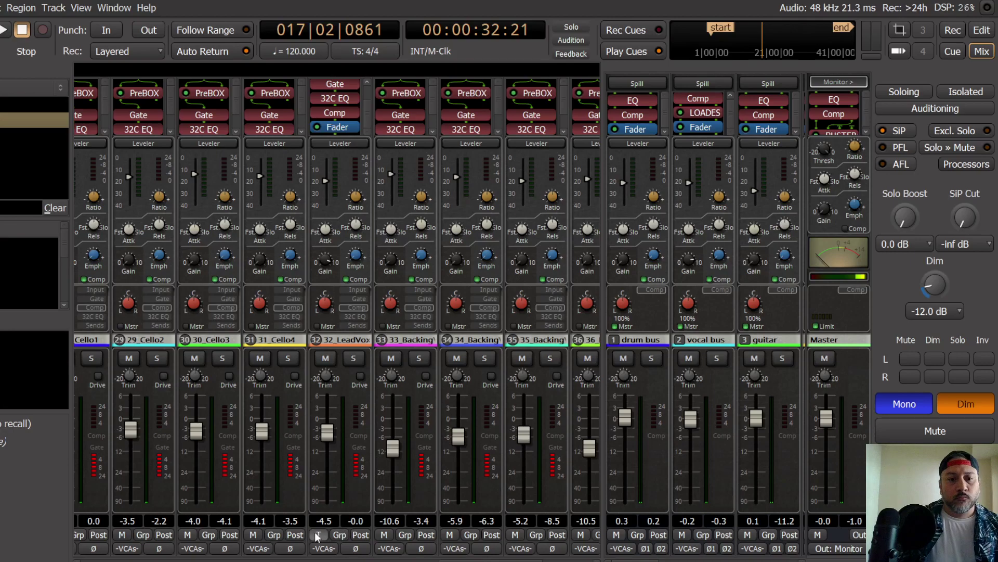
key(space)
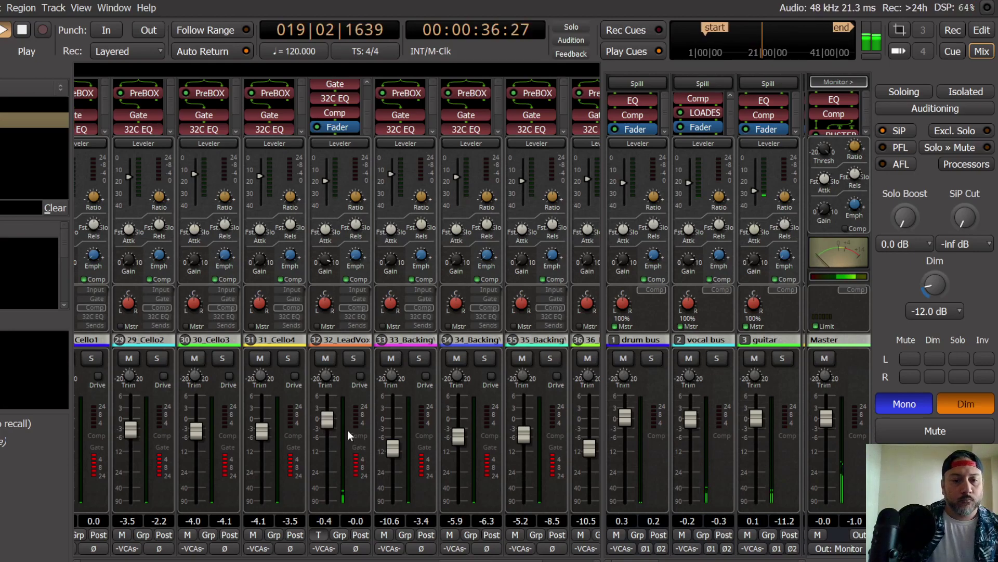
key(space)
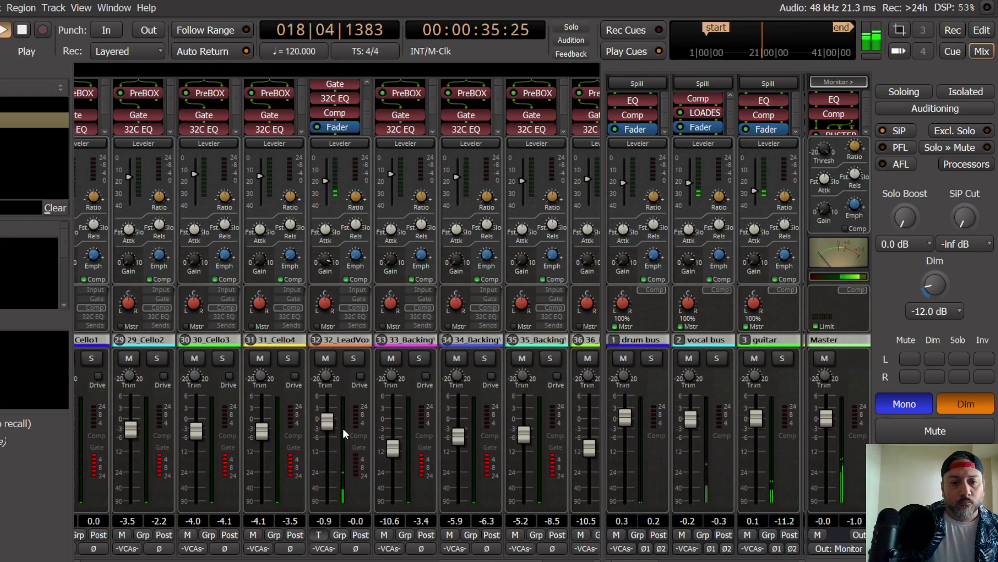
key(space)
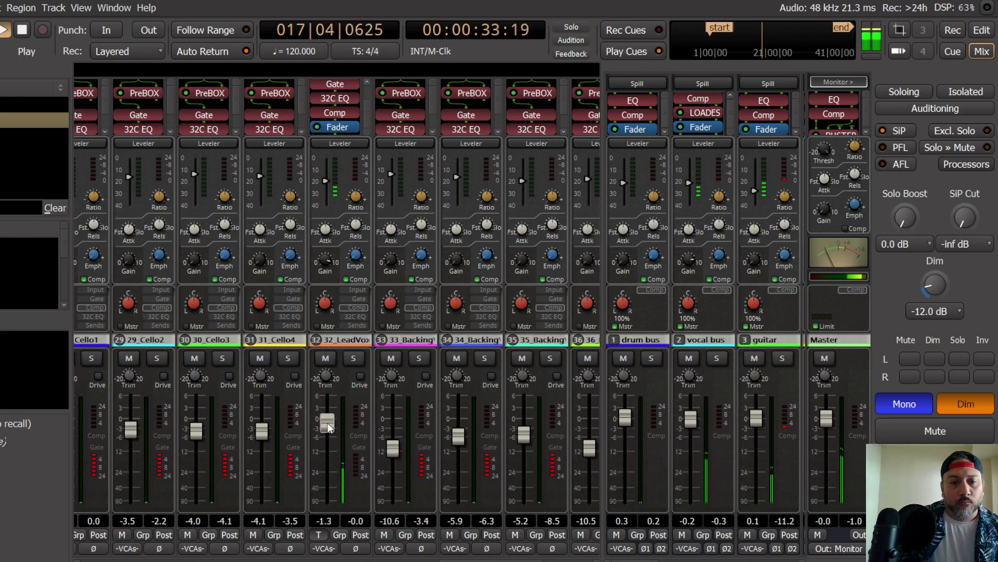
Step: Ride the LeadVox fader from bar 17, raising it to about 1.5 dB by bar 23 and easing to -0.7 dB at bar 26, then stop
drag(330, 402, 329, 368)
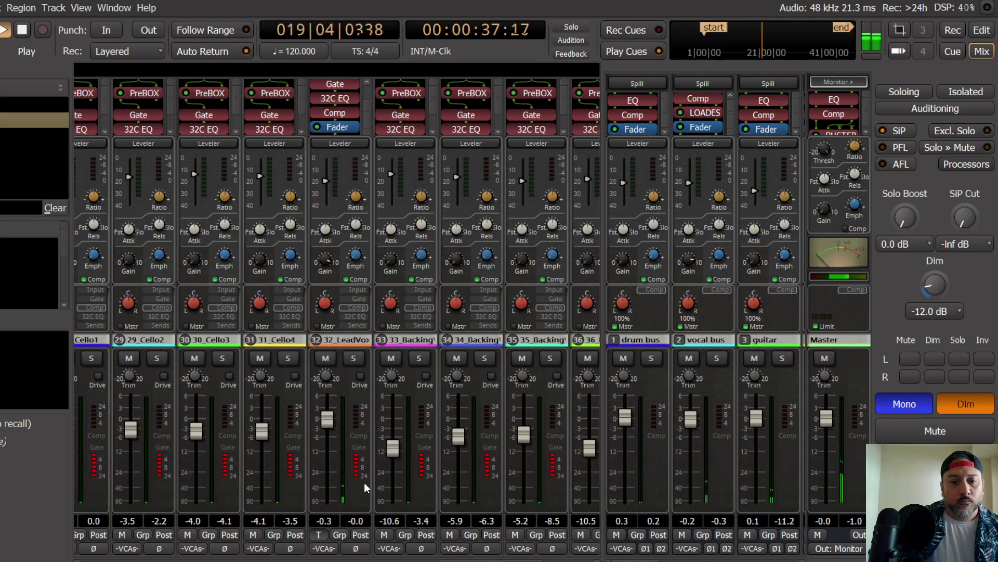
drag(329, 413, 329, 419)
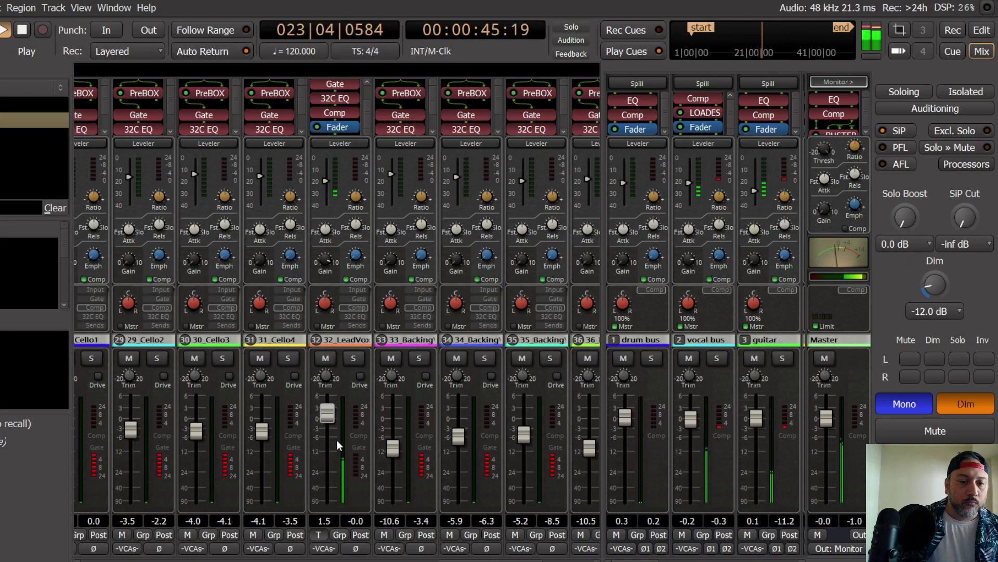
drag(330, 422, 327, 417)
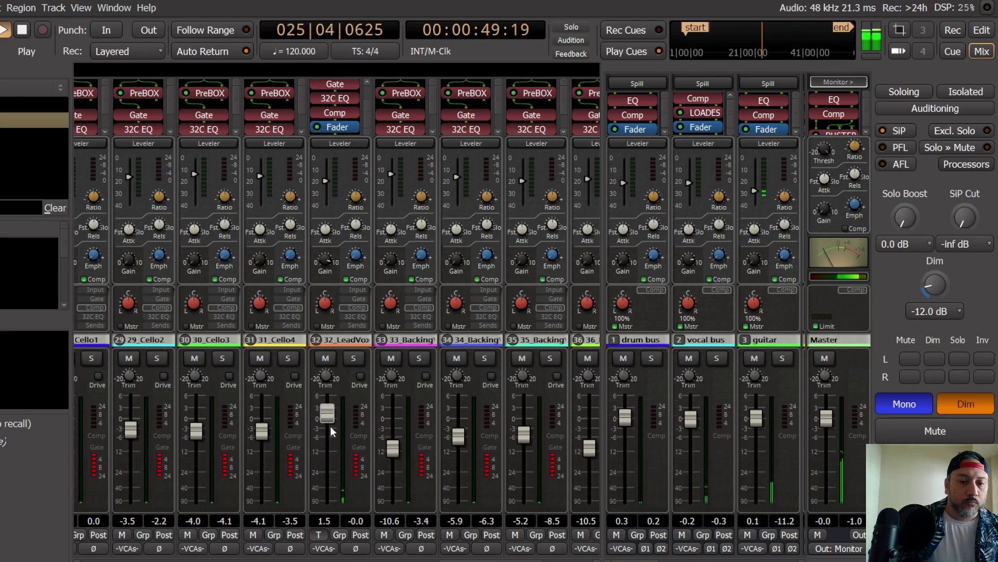
scroll(330, 426, down, 2)
scroll(329, 421, down, 1)
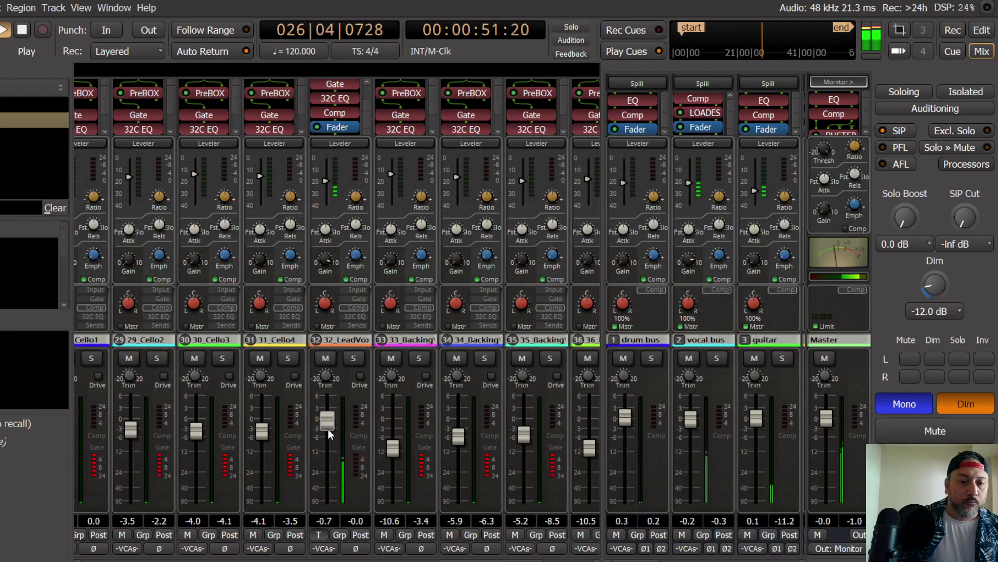
key(space)
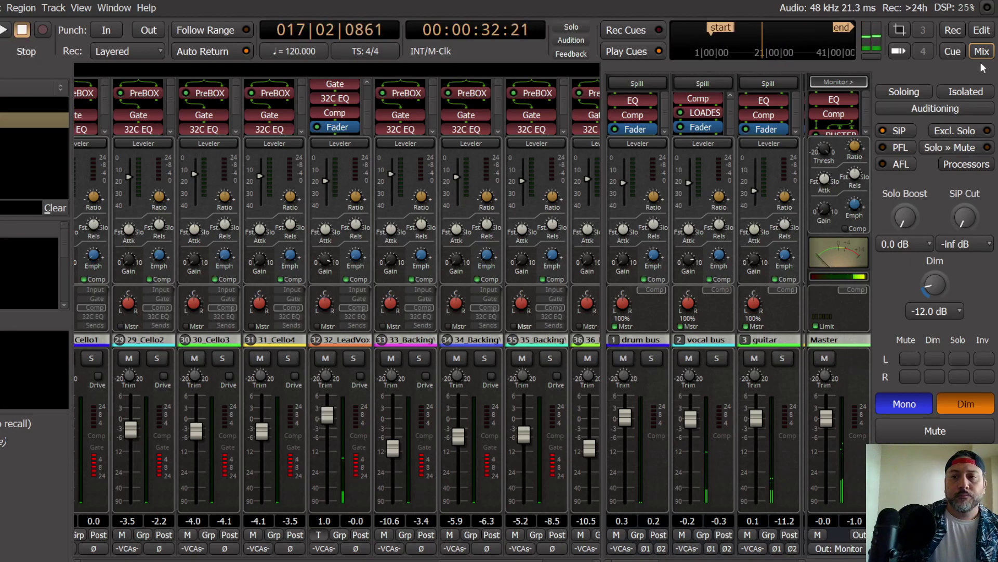
Step: Move the playhead in the editor to just before bar 26 and start playback from there in the mixer
key(alt+m)
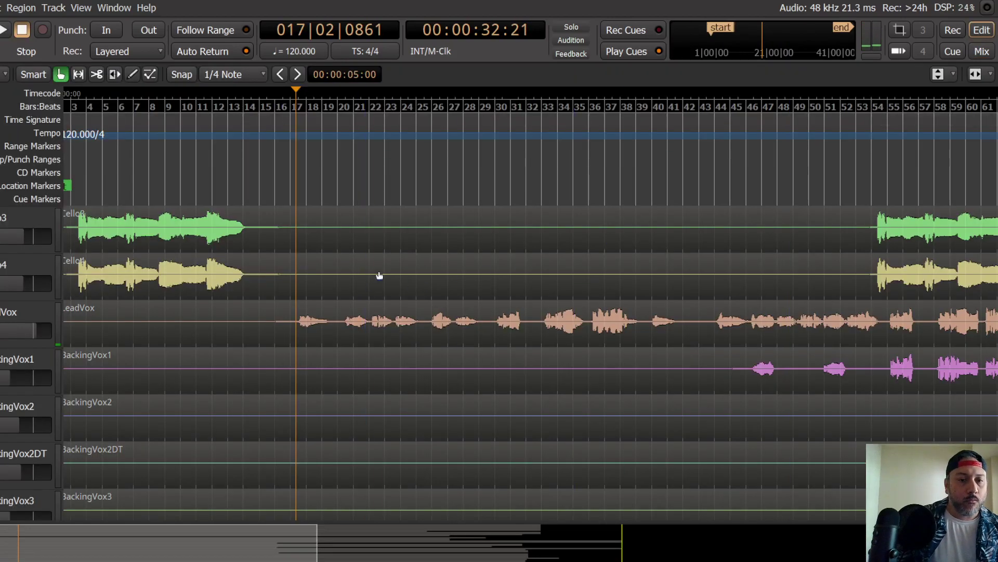
click(512, 224)
key(space)
click(500, 177)
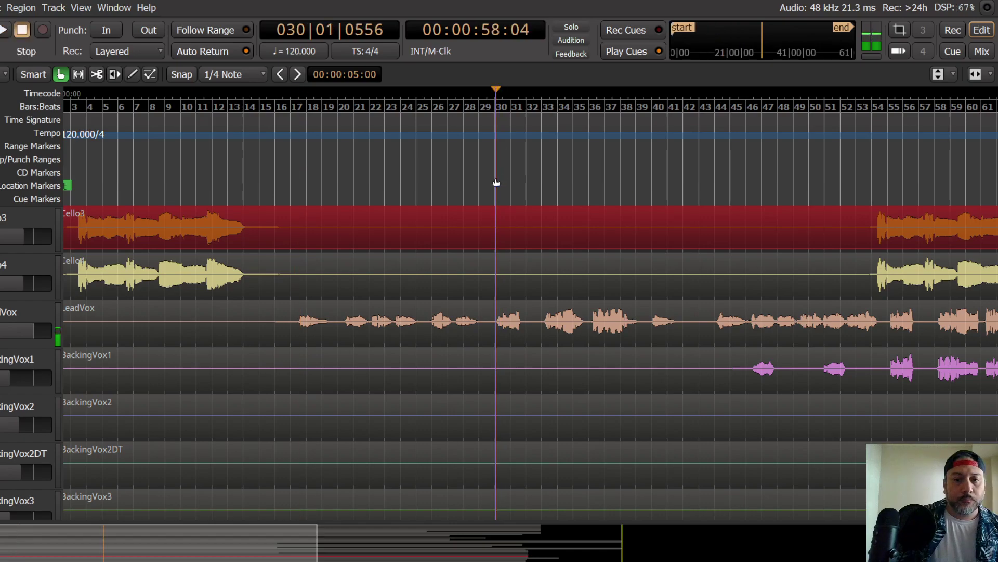
key(space)
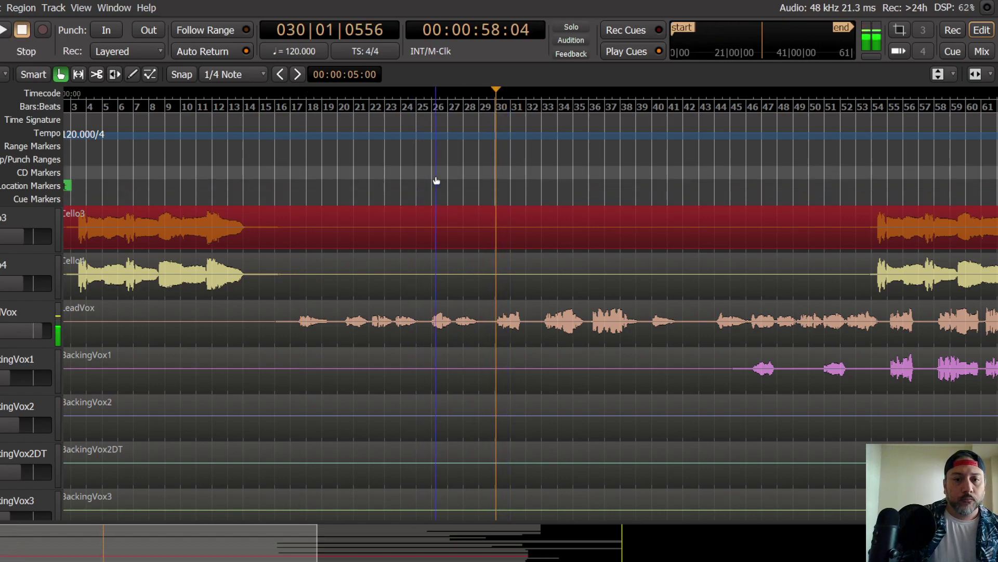
click(432, 176)
key(space)
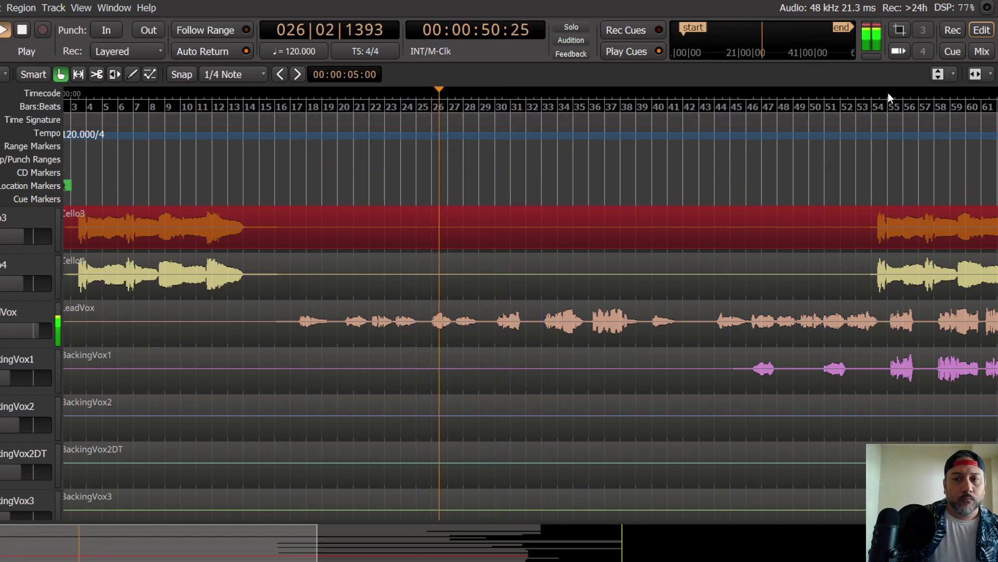
key(alt+m)
key(space)
key(space)
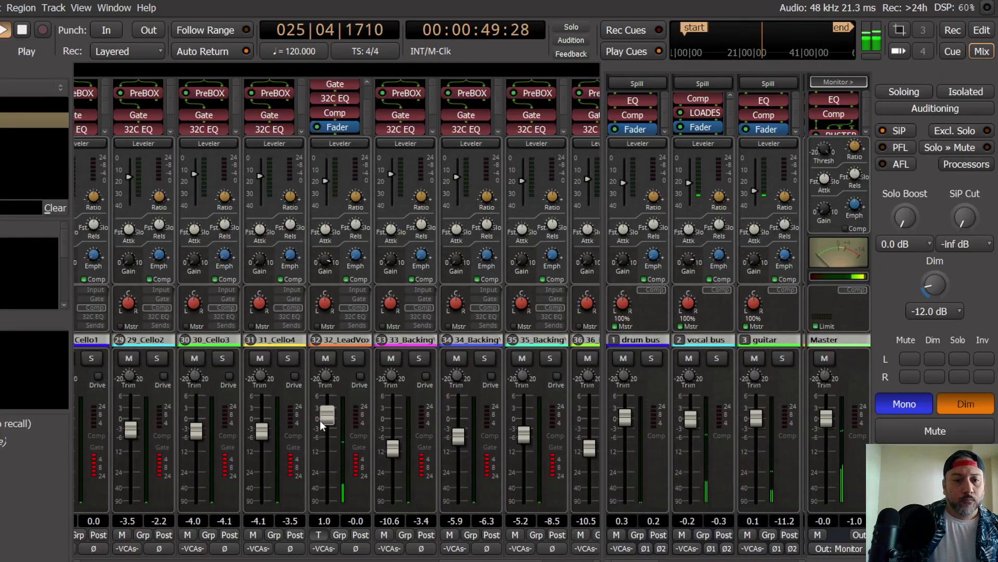
Step: Adjust the LeadVox fader from bar 26, bringing it up to about 1.8 dB around bar 31, then stop
drag(326, 414, 329, 418)
key(space)
scroll(329, 422, up, 3)
key(space)
drag(328, 412, 334, 386)
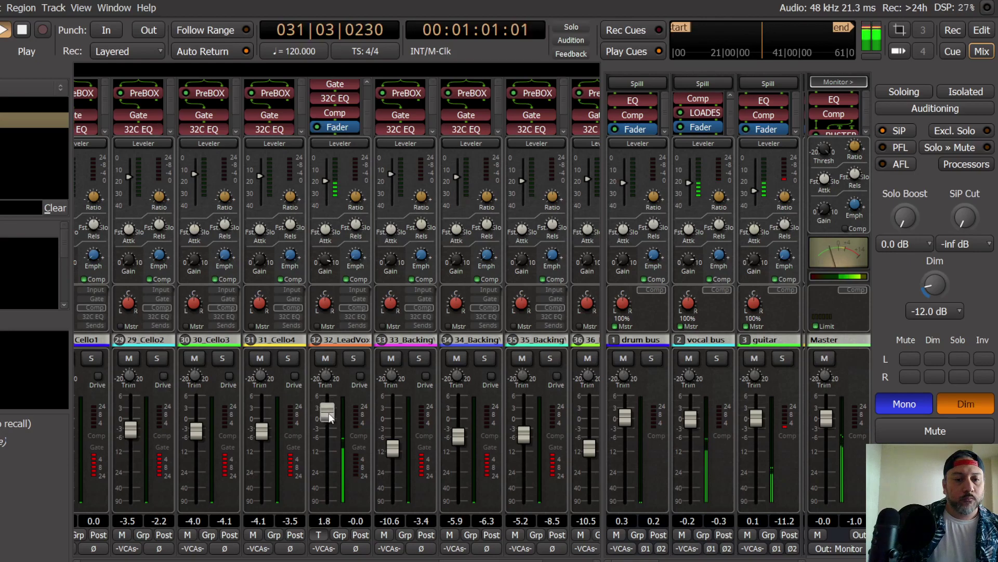
key(space)
Step: Replay from bar 26, riding LeadVox at about 1.7 dB near bar 29, -1.0 dB at bar 35 and 0.2 dB at bar 38, then stop
key(space)
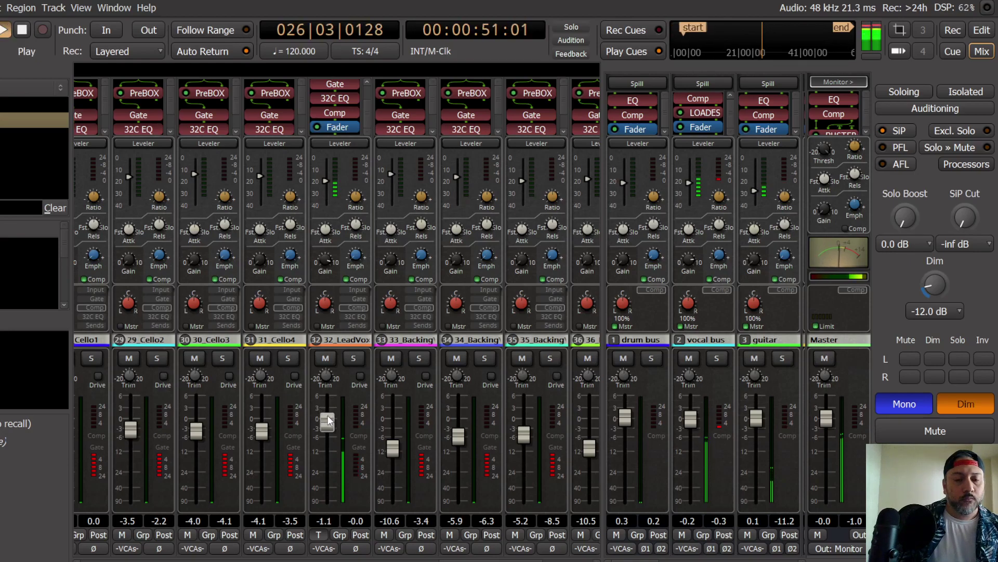
drag(330, 420, 326, 412)
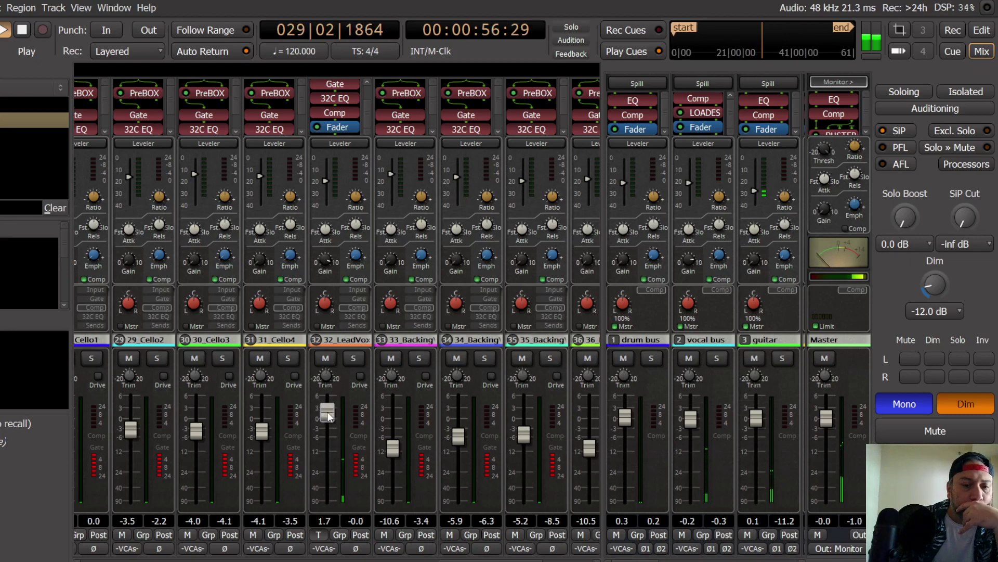
mouse_move(328, 416)
mouse_down()
mouse_move(332, 387)
mouse_move(324, 401)
mouse_up()
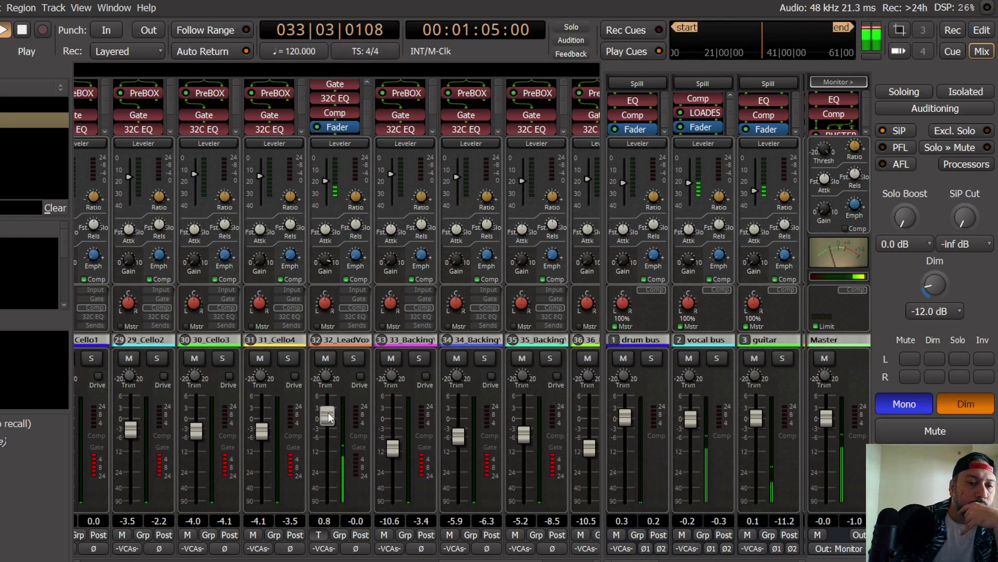
drag(328, 413, 329, 420)
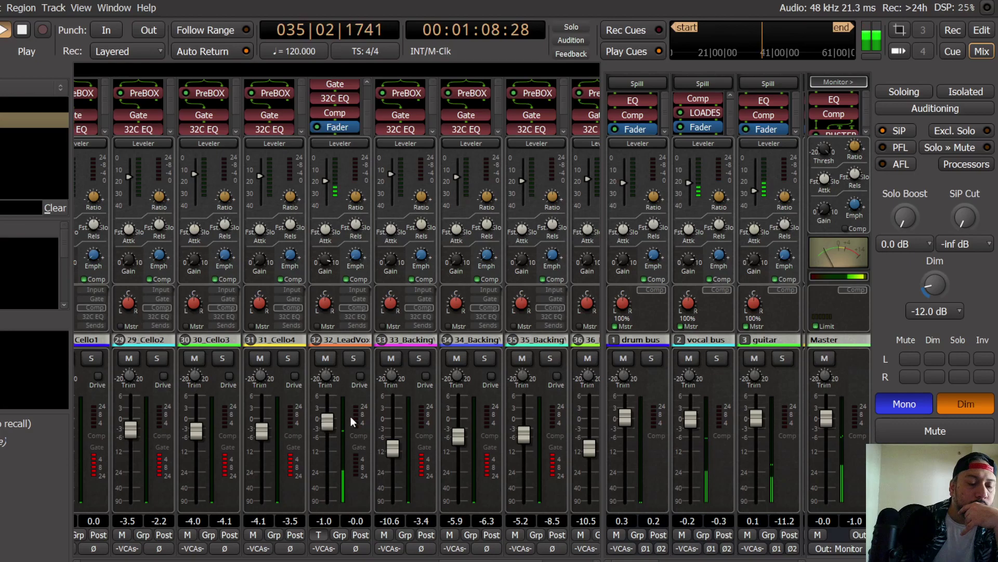
drag(327, 419, 337, 424)
scroll(332, 424, up, 2)
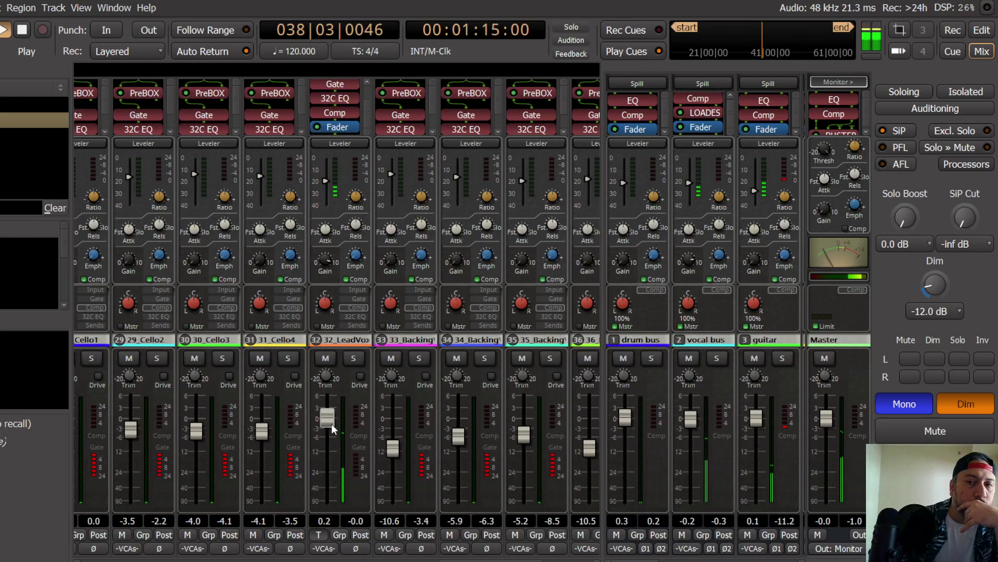
key(space)
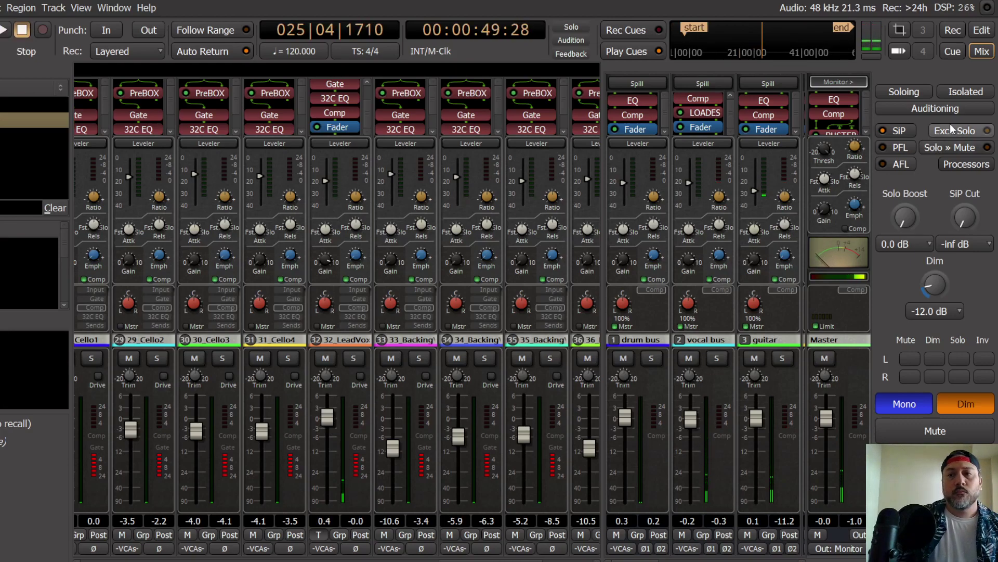
Step: Place the playhead at bar 33, play from there and pull the LeadVox fader down to about -2.4 dB, then stop
click(982, 29)
key(space)
key(space)
key(space)
key(space)
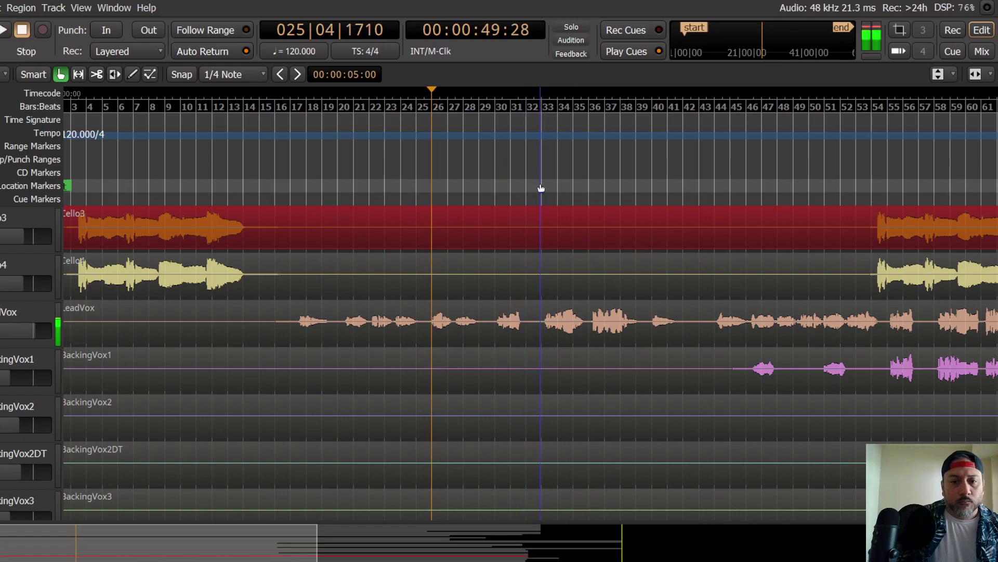
click(543, 174)
key(space)
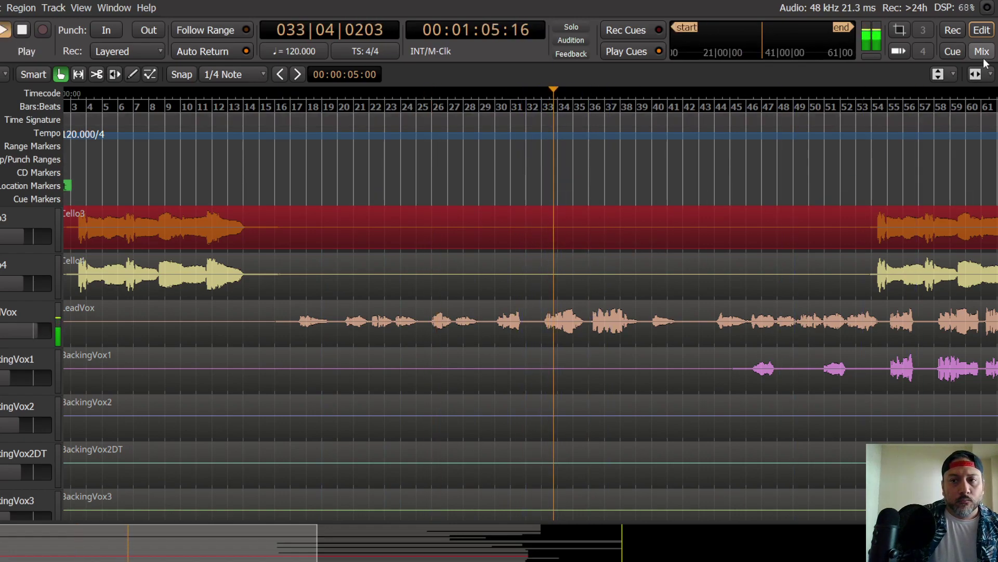
key(alt+m)
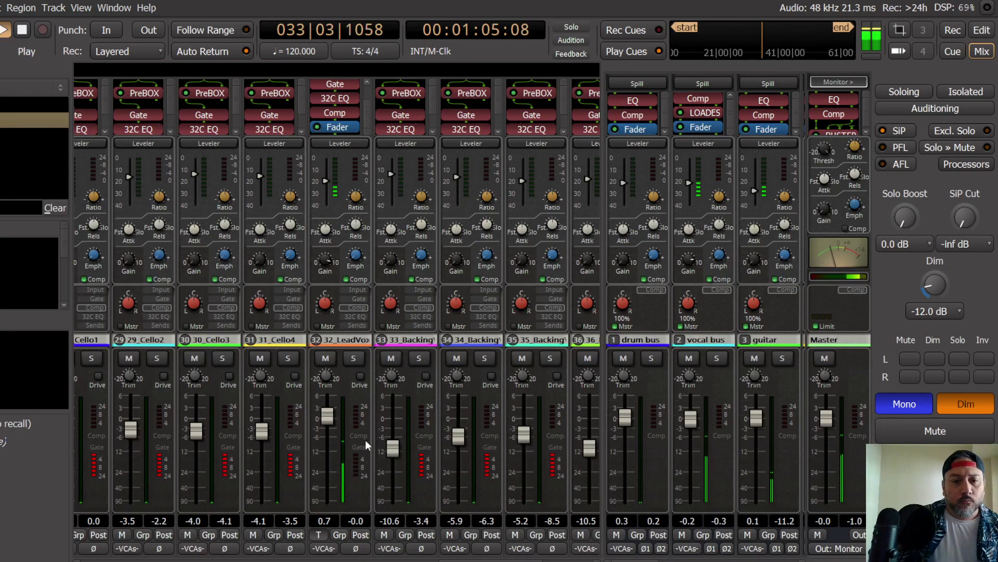
drag(332, 420, 333, 439)
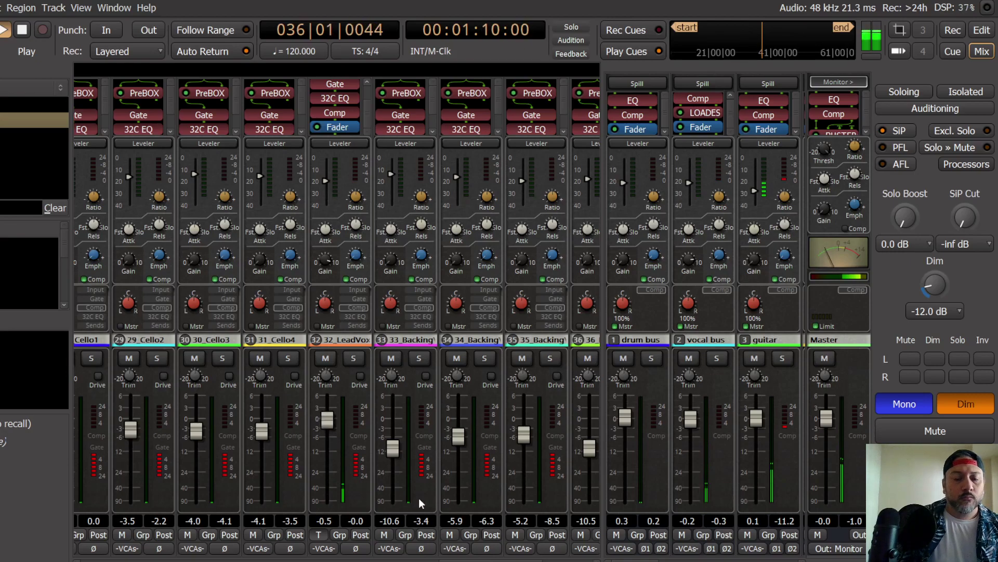
key(space)
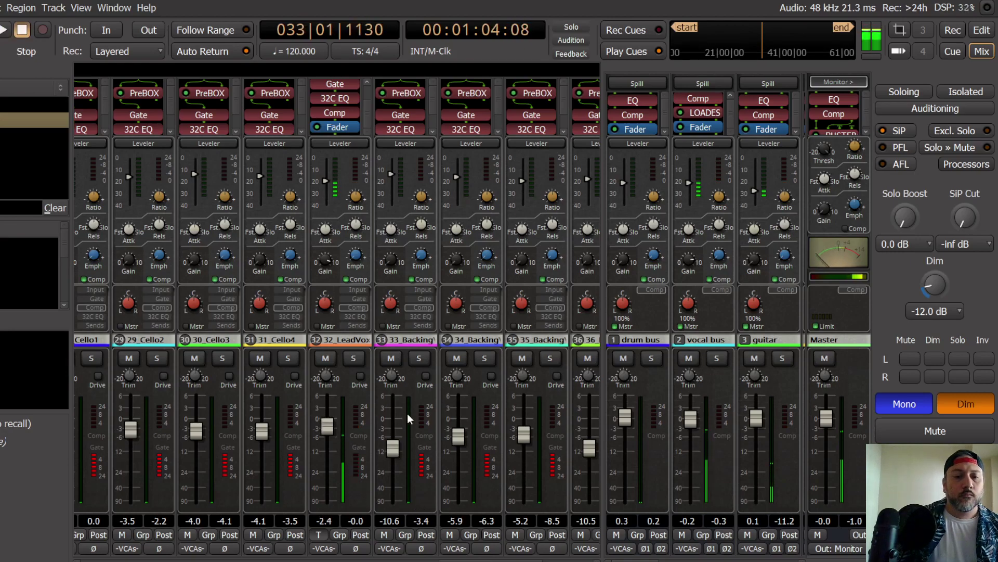
Step: Move the playhead in the editor to bar 36, where the loud lead vocal phrase starts, and play it in the mixer
click(992, 29)
key(space)
key(space)
click(591, 172)
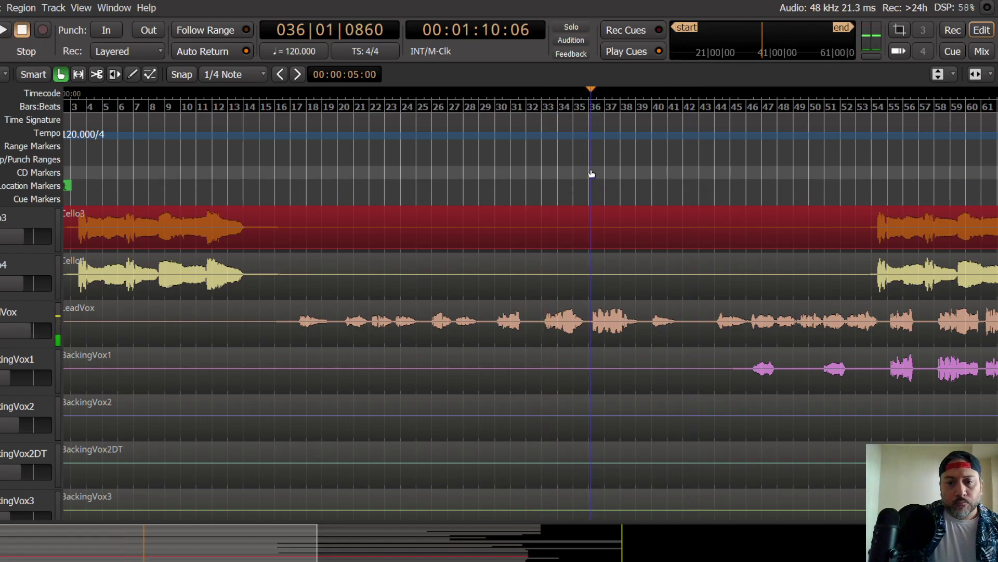
key(space)
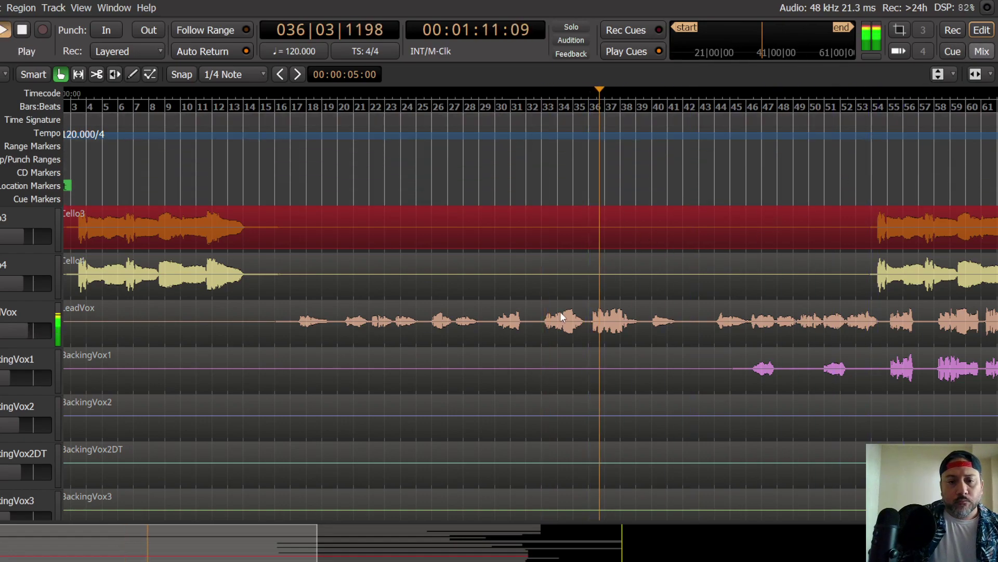
key(alt+m)
key(space)
Step: Lower the LeadVox fader on the bar 36 phrase to between about -3.5 and -5.0 dB, then stop
drag(329, 412, 328, 432)
key(space)
key(space)
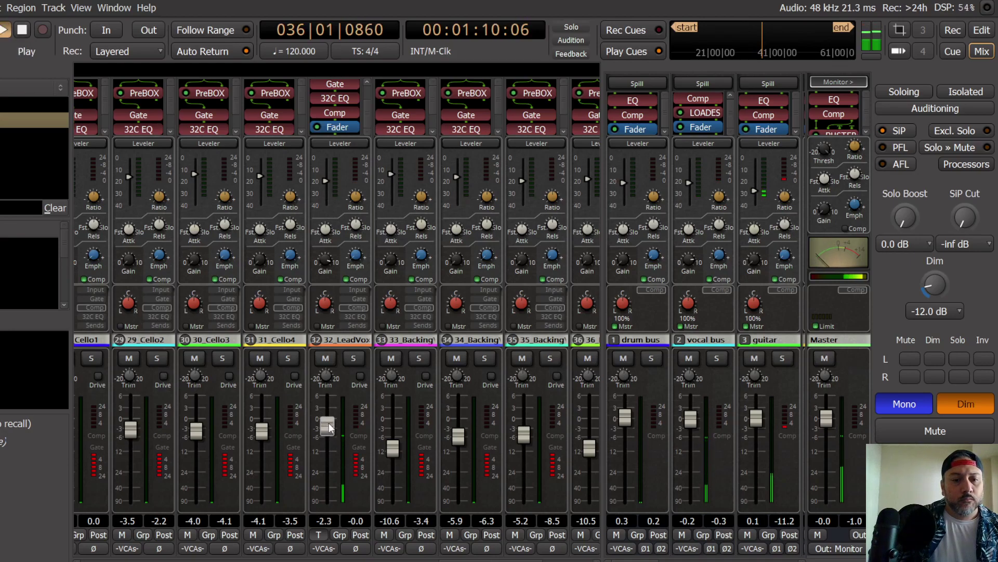
drag(326, 447, 329, 427)
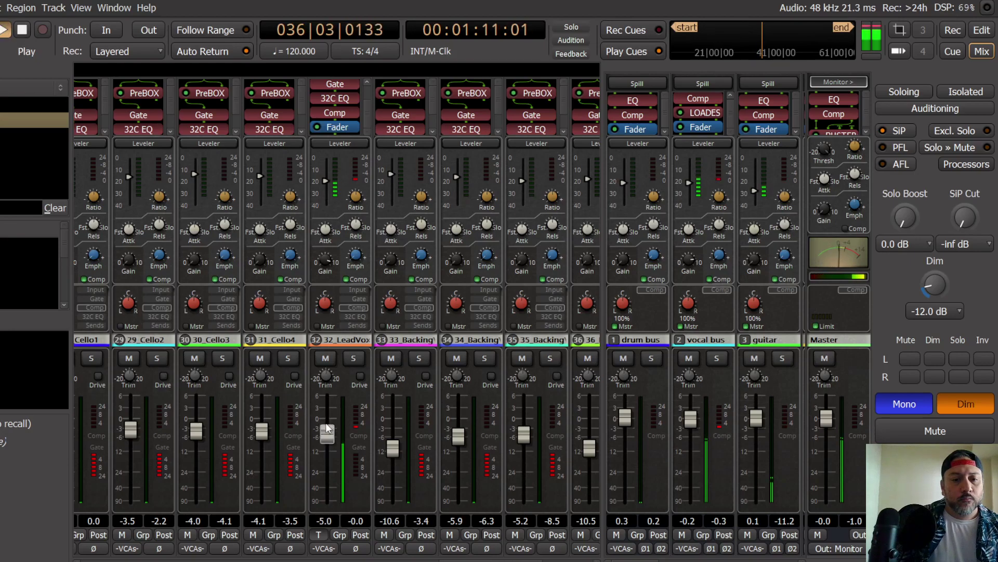
key(space)
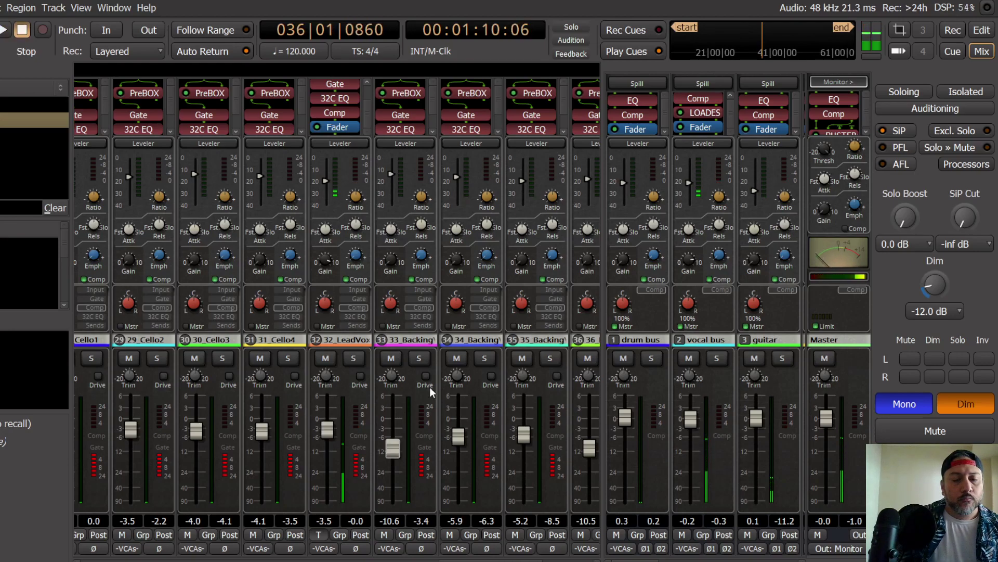
Step: Place the playhead at bar 35 in the editor, play from there and check LeadVox in the mixer at about -0.5 dB, then stop
click(981, 30)
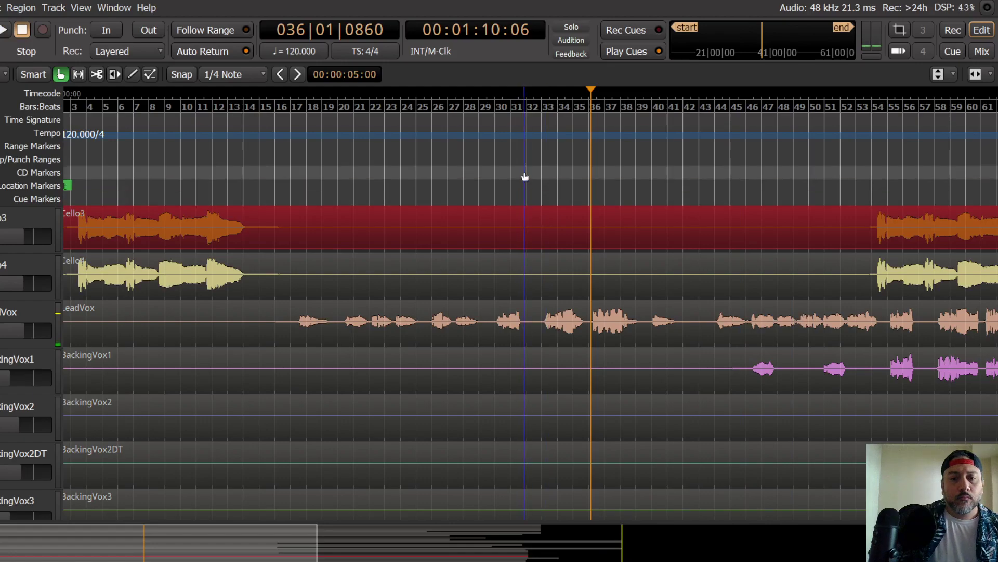
click(578, 155)
key(space)
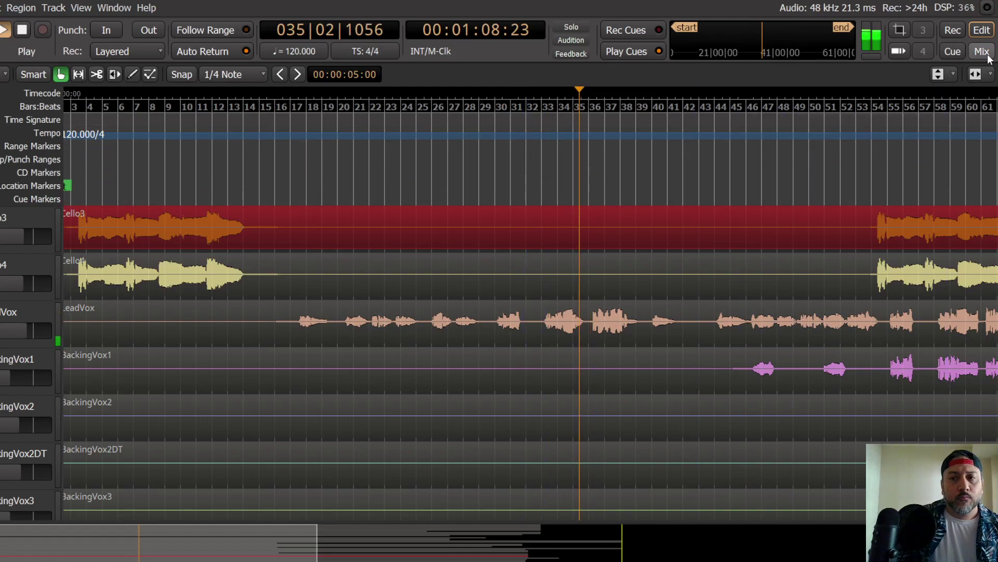
key(alt+m)
key(space)
key(space)
scroll(321, 419, down, 1)
key(space)
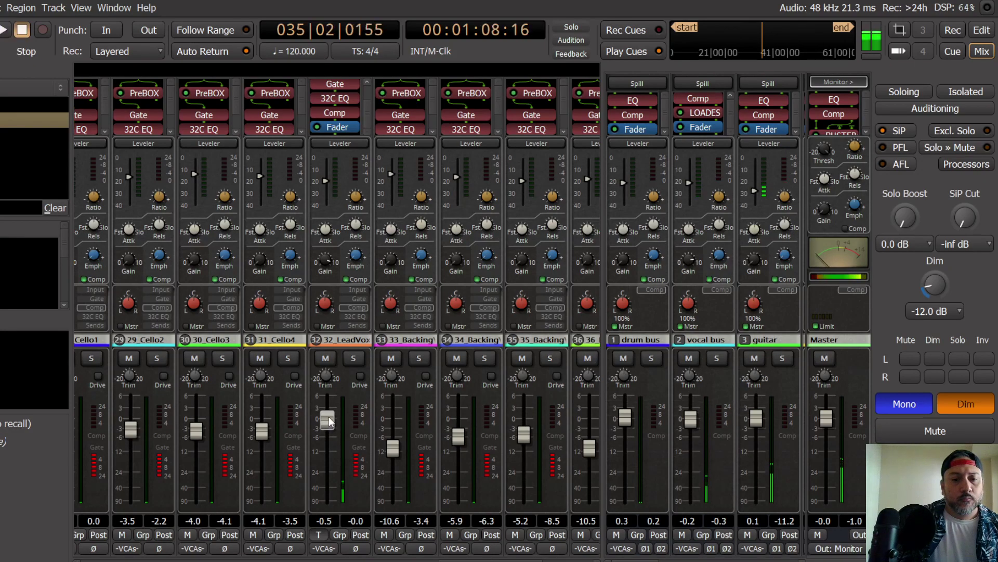
Step: Replay from bar 35, pulling LeadVox down on the bar 36 phrase and raising it to about 2.2 to 3.7 dB after bar 40, then stop
key(space)
mouse_move(329, 422)
mouse_down()
mouse_move(329, 447)
mouse_move(330, 437)
mouse_up()
scroll(329, 437, up, 5)
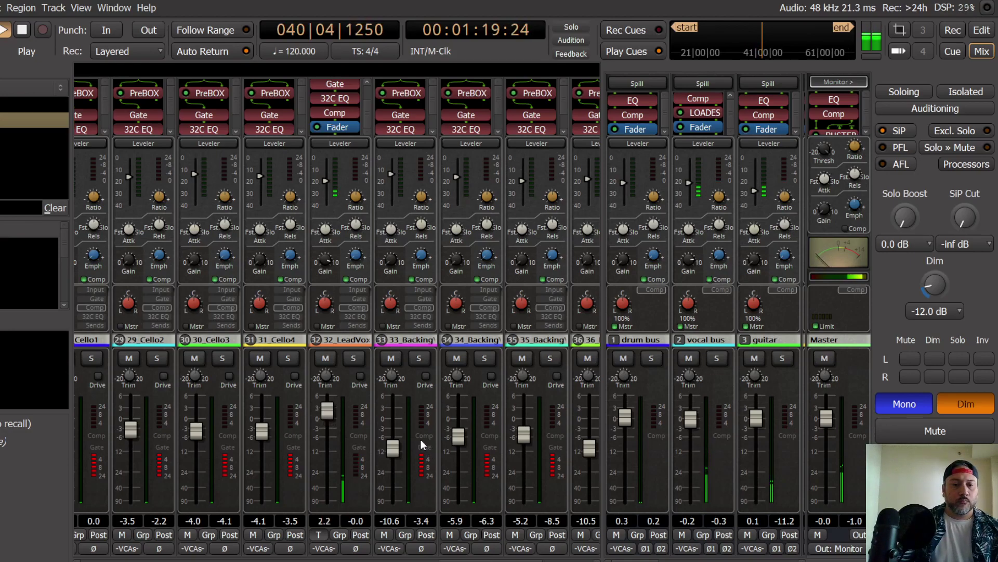
key(space)
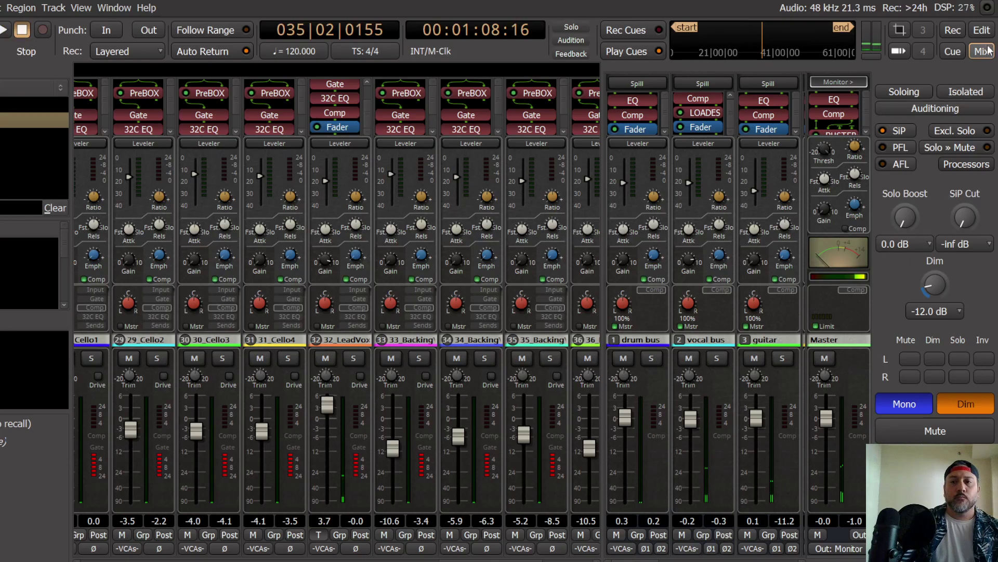
Step: Place the playhead at bar 39, play the next phrase and lower the LeadVox fader to about 0.8 dB, then stop
click(981, 30)
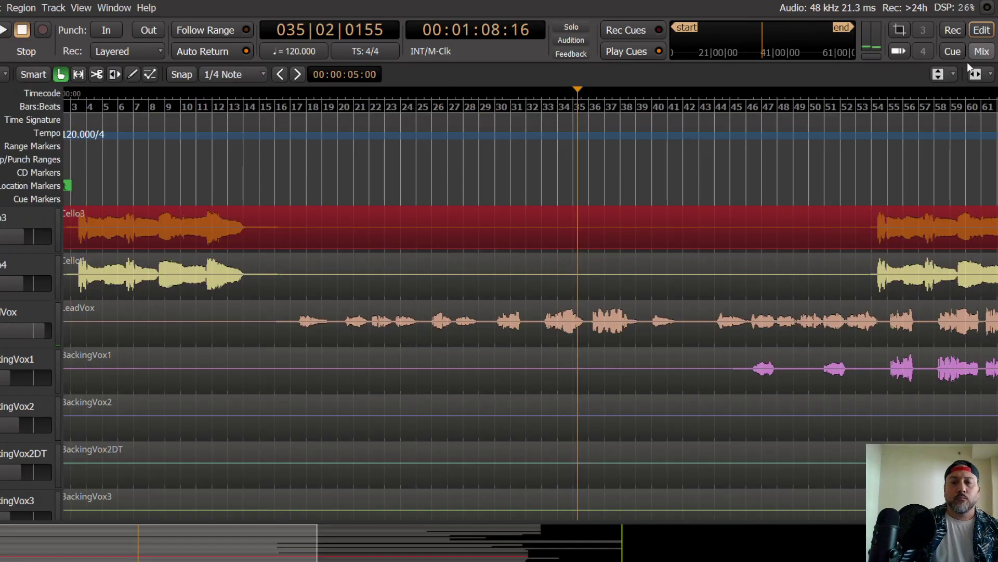
click(648, 132)
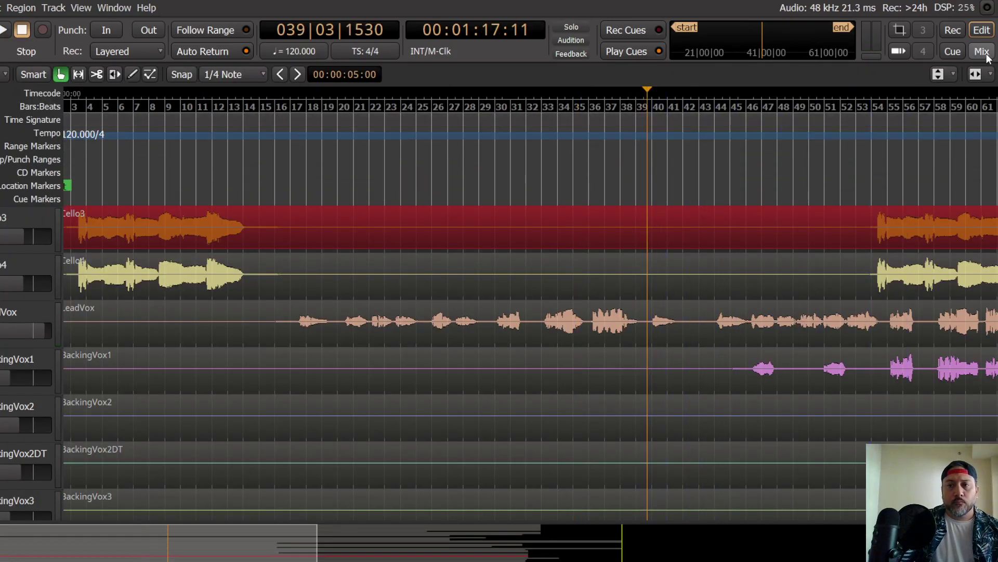
key(alt+m)
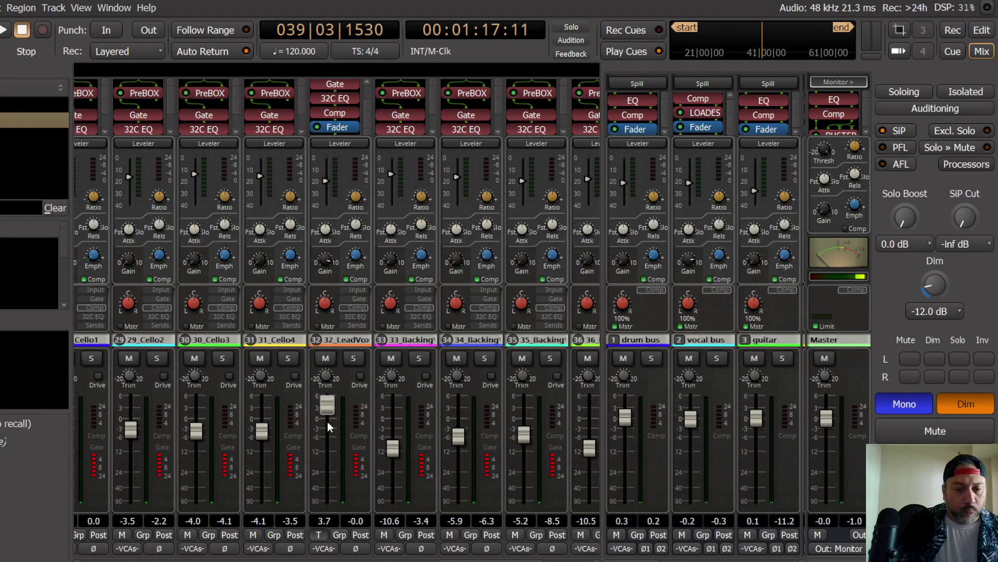
key(space)
drag(328, 406, 329, 419)
key(space)
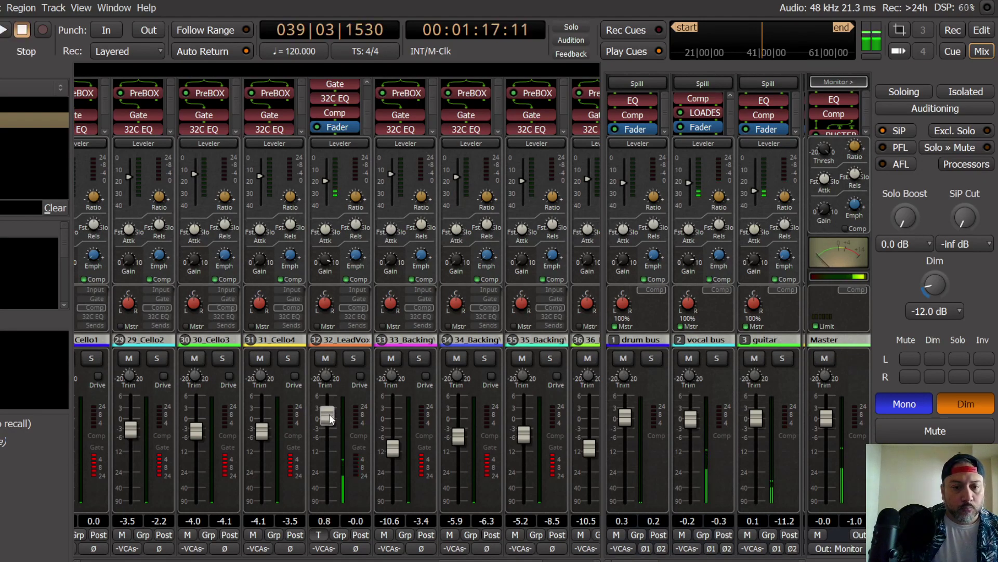
Step: Replay twice from bar 39, riding LeadVox at about 0.6 dB near bar 49, then at about -0.6 dB on the bar 44 phrase, and stop
key(space)
drag(330, 419, 408, 470)
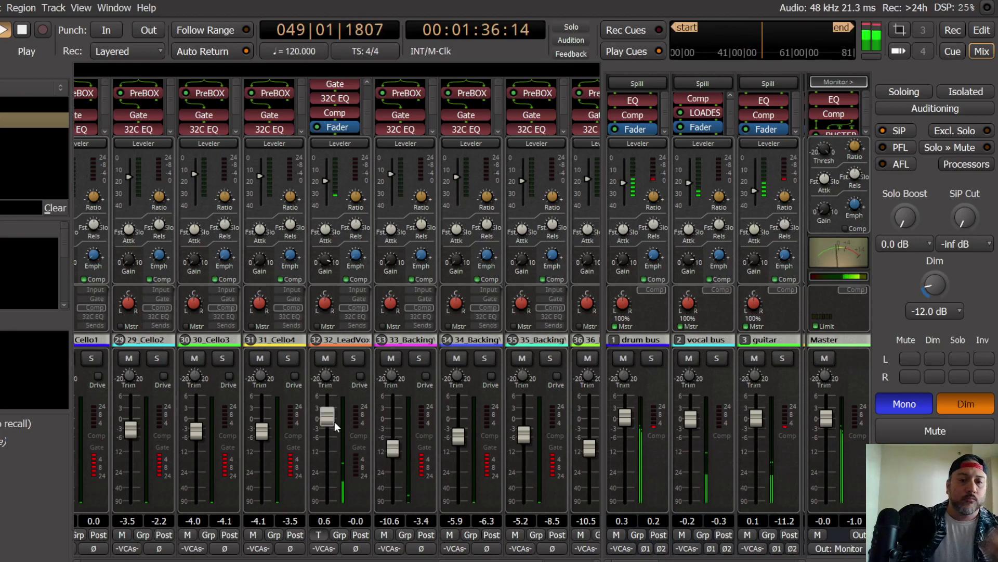
key(space)
drag(332, 421, 327, 411)
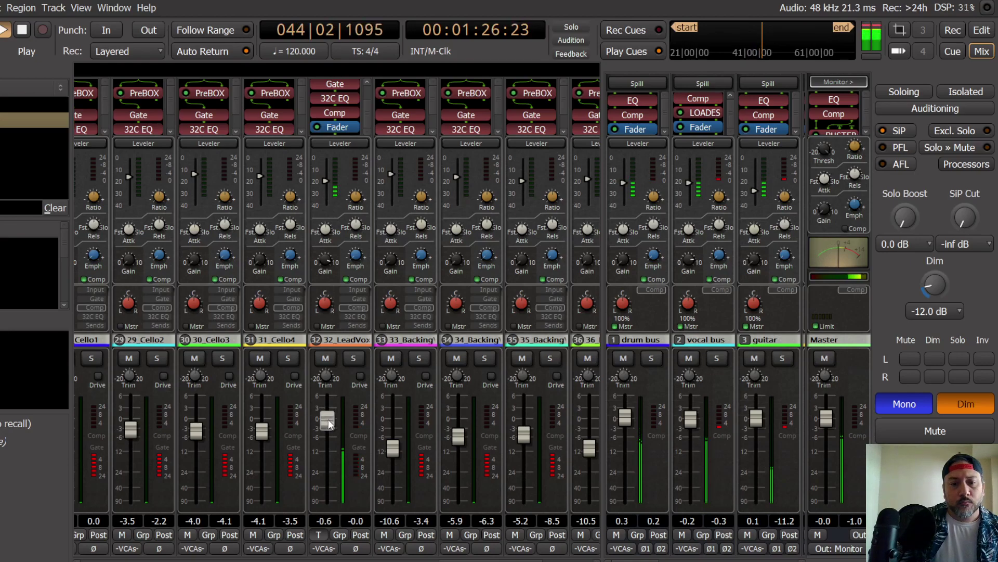
mouse_move(329, 425)
mouse_down()
mouse_move(332, 411)
mouse_move(336, 422)
mouse_up()
key(space)
Step: Move the playhead in the editor to just before bar 44, where the lead vocal phrase starts, and play from there
key(space)
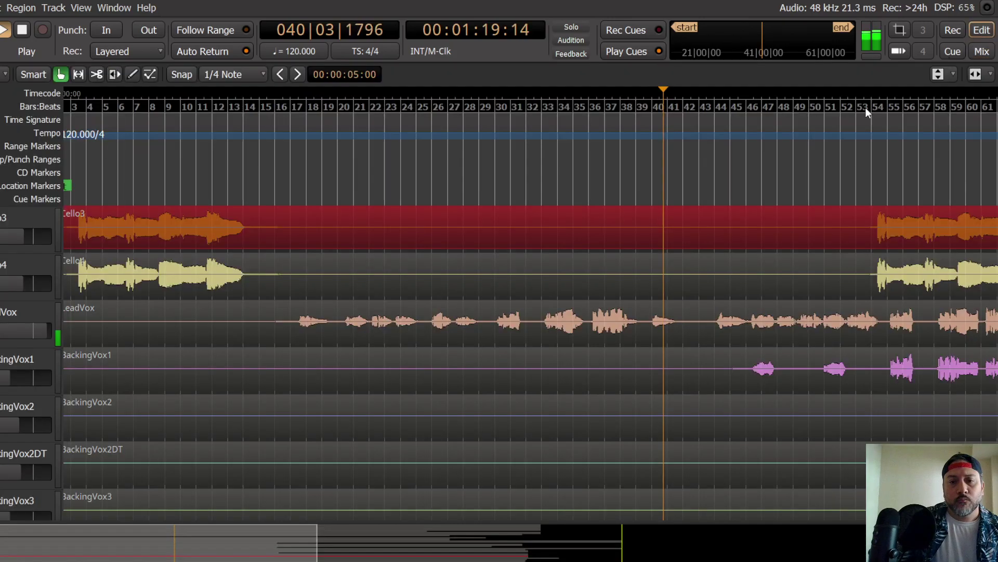
click(982, 30)
key(space)
click(714, 188)
key(space)
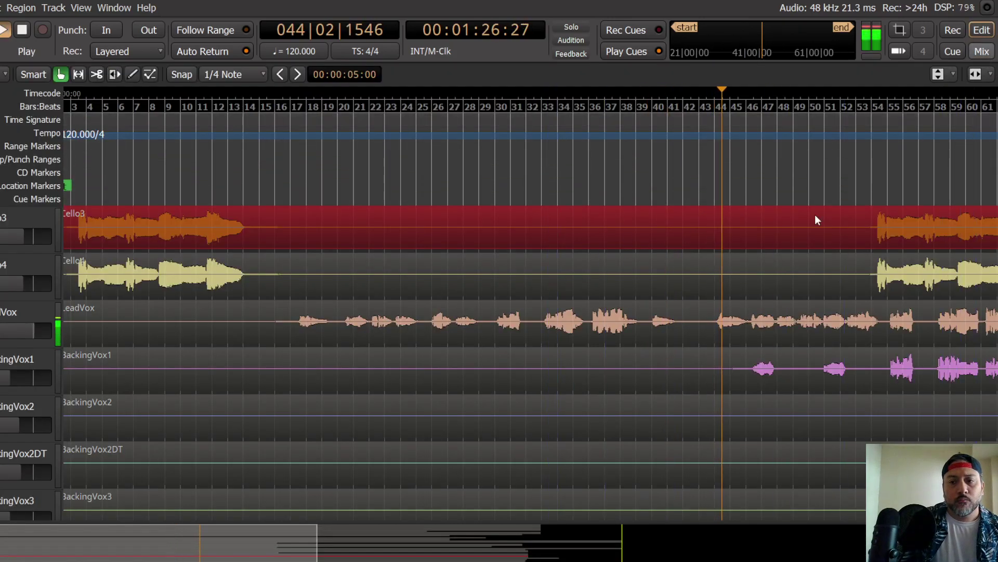
Step: Replay the bar 44 phrase in the mixer and raise the LeadVox fader to about 2.0 dB, then stop
click(982, 51)
key(space)
key(space)
drag(329, 421, 330, 416)
key(space)
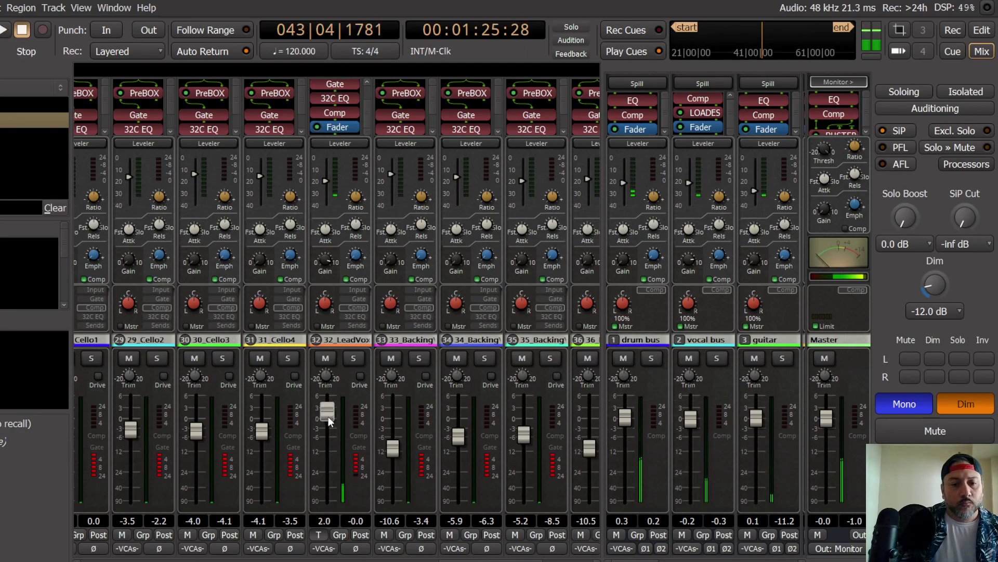
Step: Replay from just before bar 44, riding LeadVox down to about 1.1 dB near bar 50 and -3.8 dB by bar 71
key(space)
key(space)
key(space)
mouse_move(334, 416)
mouse_down()
mouse_move(337, 402)
mouse_move(329, 436)
mouse_move(337, 385)
mouse_move(354, 468)
mouse_move(333, 429)
mouse_up()
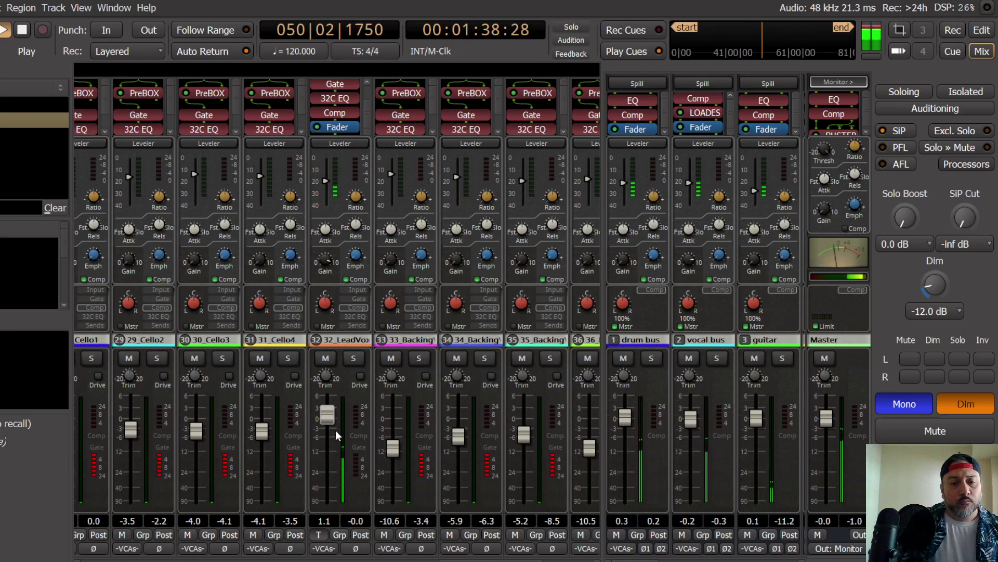
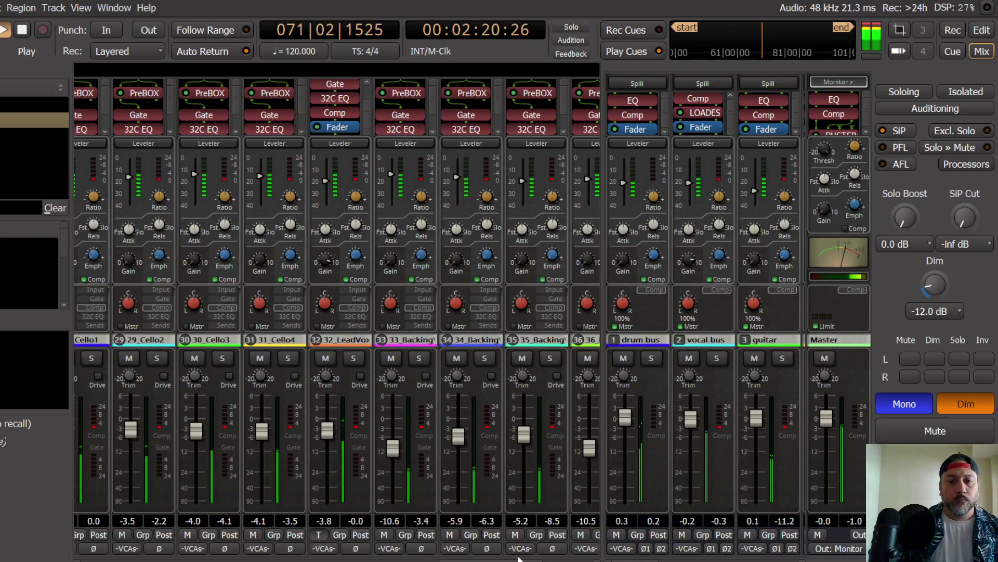
Step: Open the BUSTERse compressor on the Master, lower its threshold to about 1.9 dB during playback and close the plugin
scroll(520, 560, right, 1)
scroll(337, 317, left, 20)
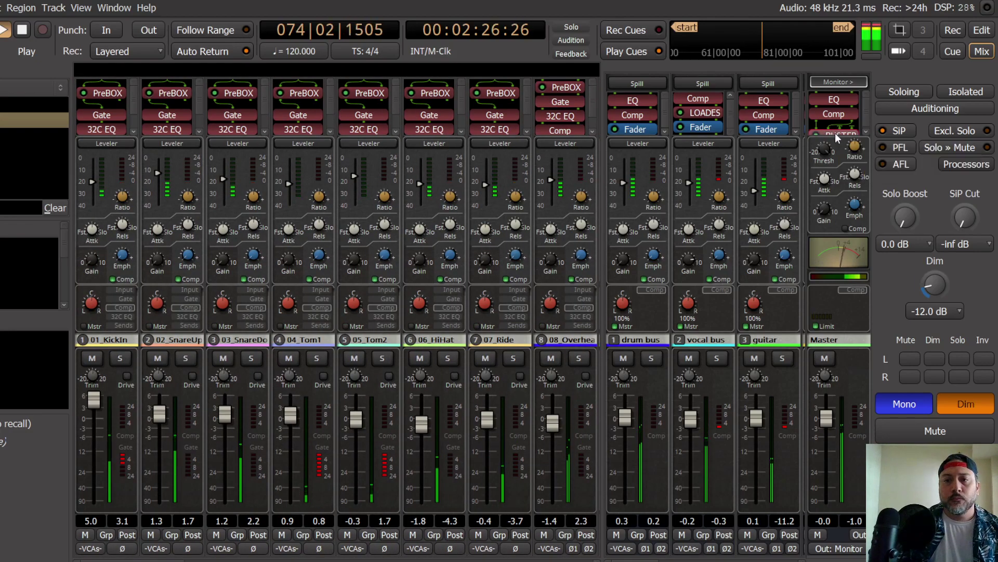
double_click(835, 133)
drag(133, 83, 394, 65)
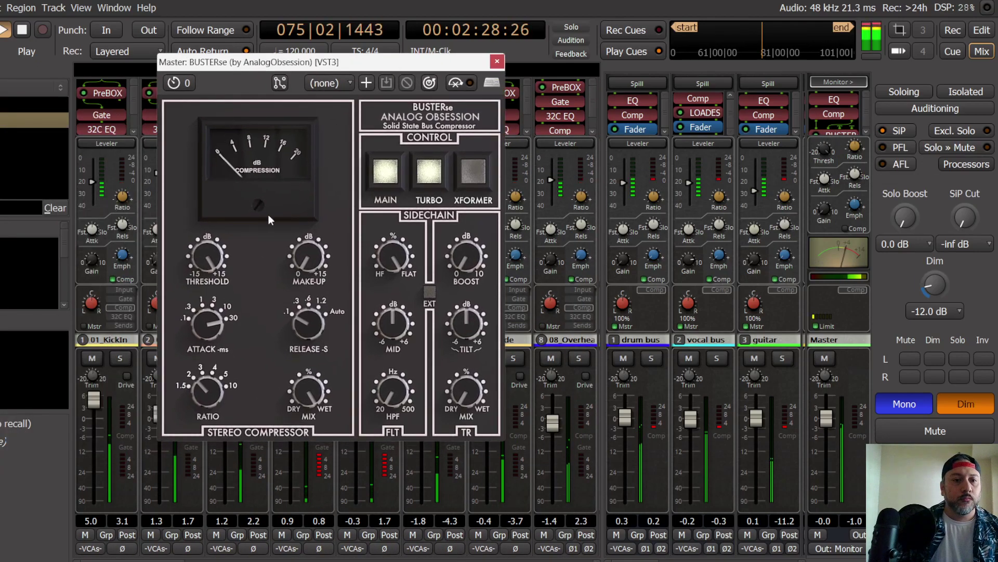
drag(208, 257, 210, 327)
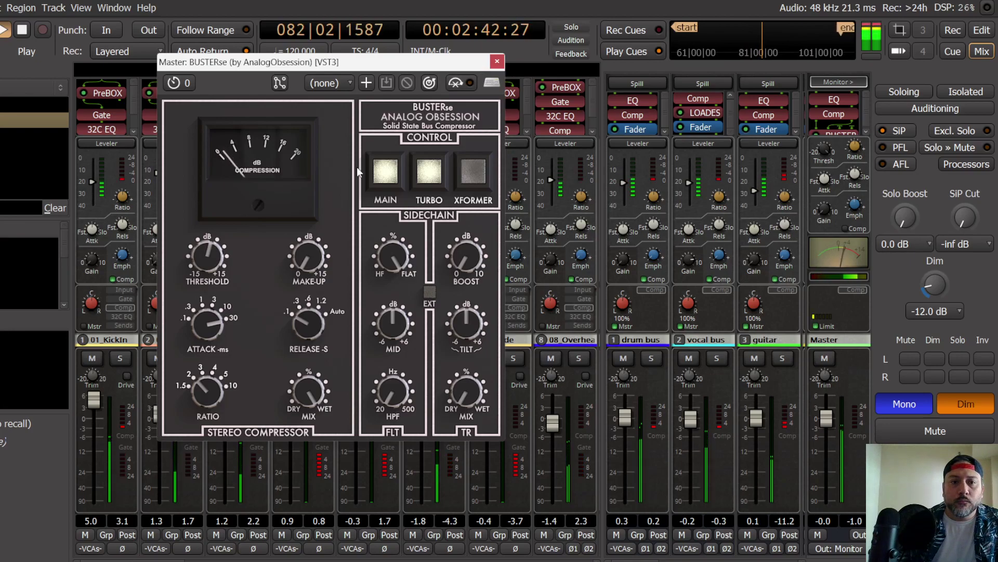
mouse_move(203, 262)
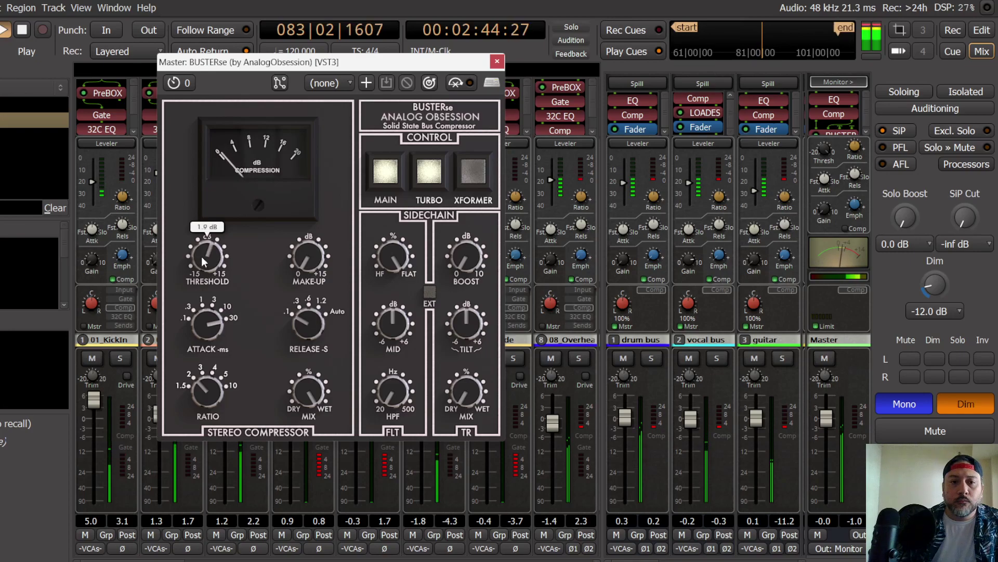
scroll(203, 260, down, 1)
click(497, 61)
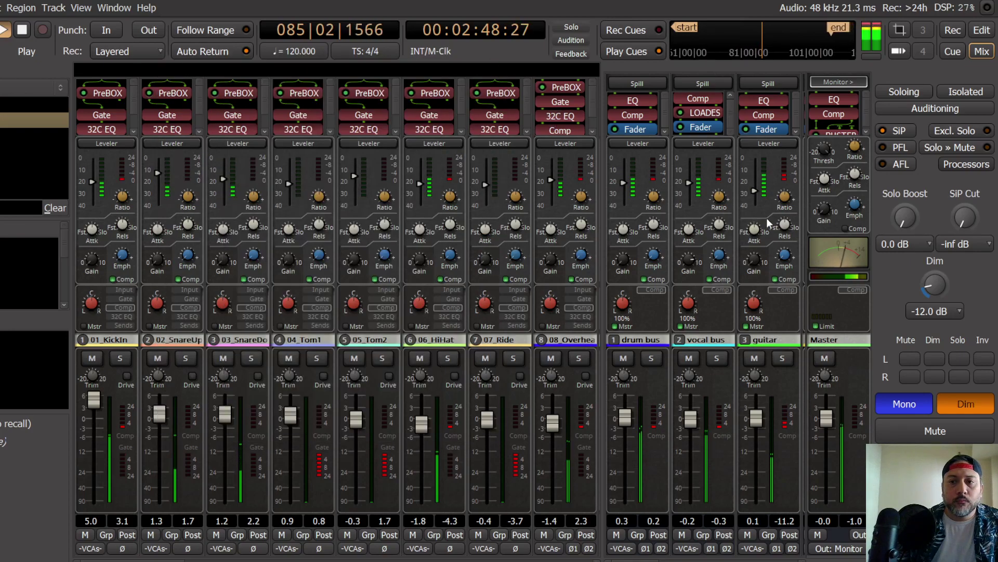
Step: Turn off Dim and Mono monitoring with the strips' EQ sections shown, and save the session
click(853, 290)
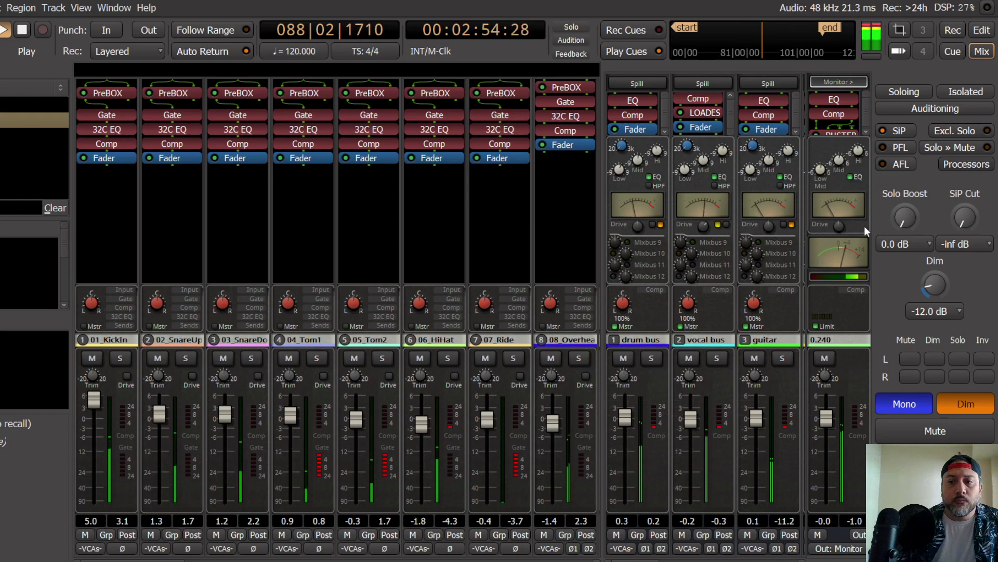
click(971, 407)
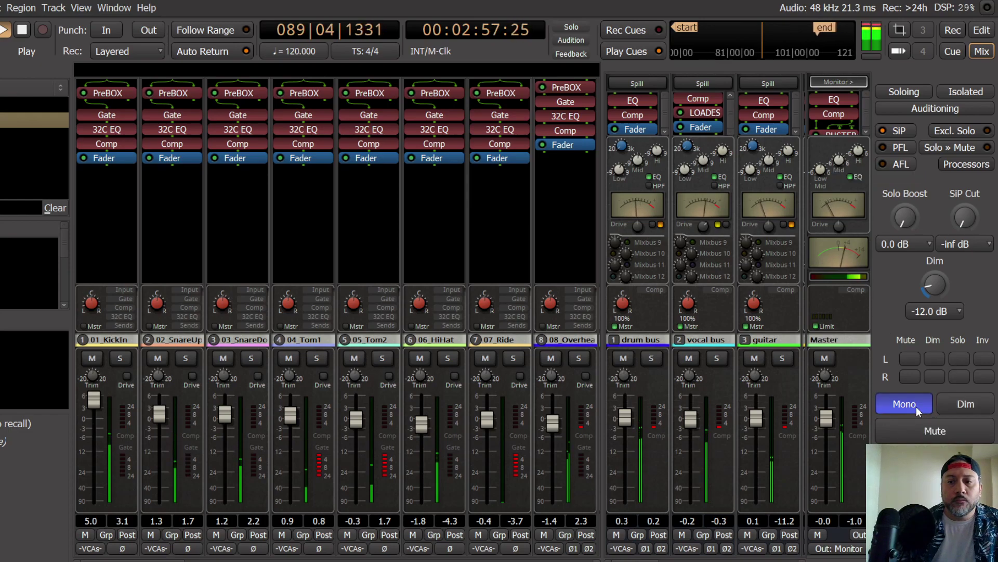
click(583, 317)
click(1, 8)
click(1, 85)
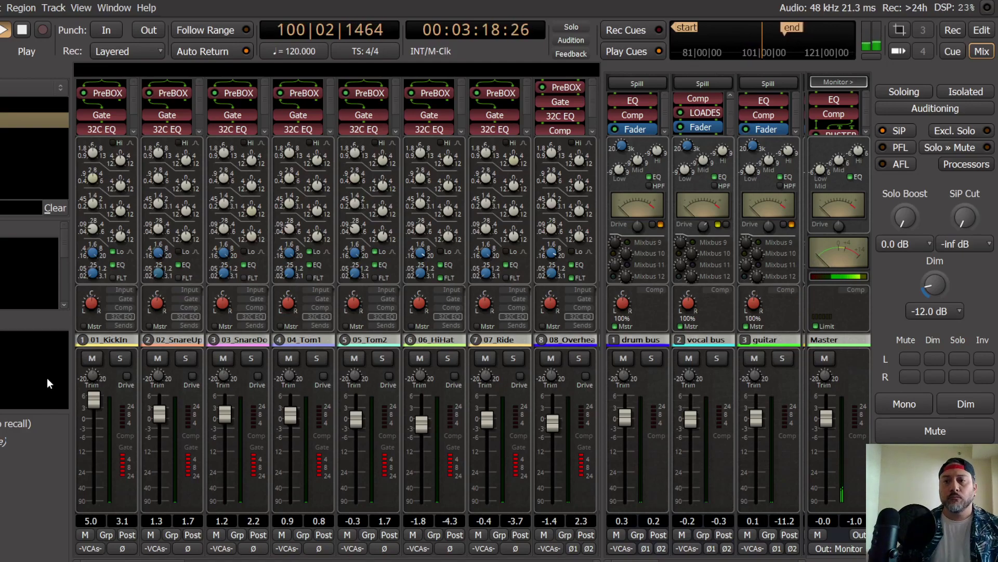
Step: Find the Synth track in the editor, select it and view its parts to the song's end, then bring up its mixer strip
drag(132, 560, 541, 560)
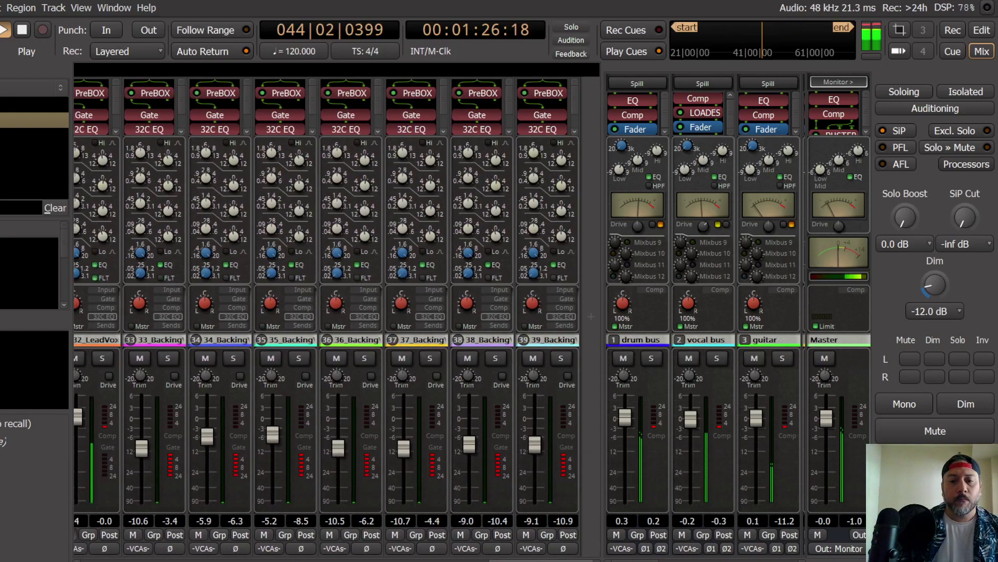
drag(541, 560, 500, 560)
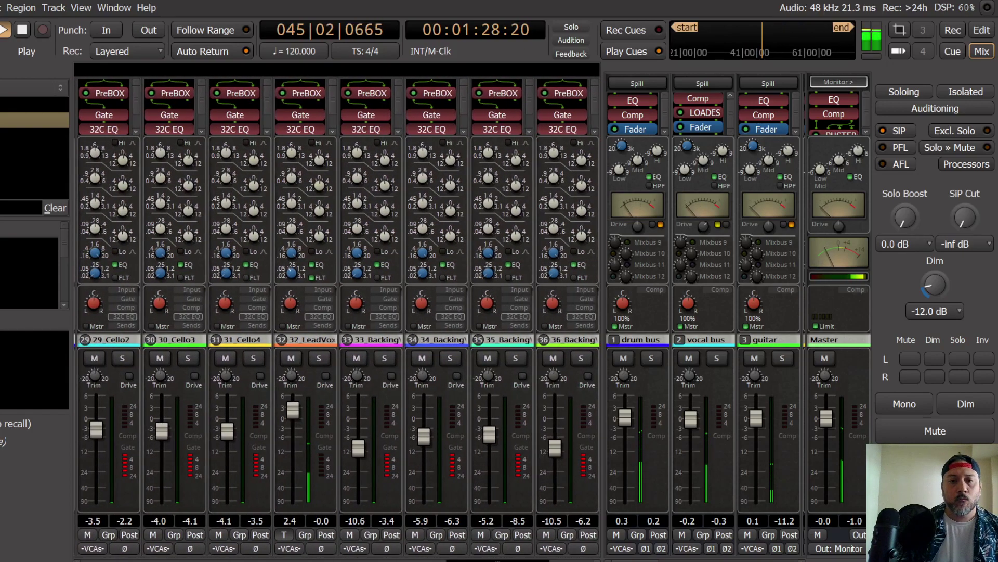
click(981, 29)
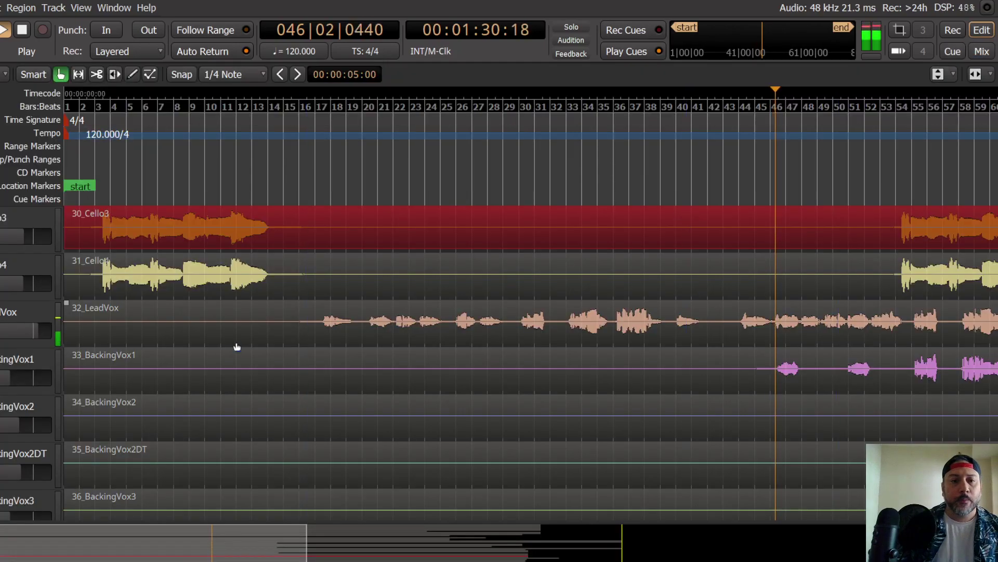
scroll(4, 355, down, 3)
scroll(4, 354, down, 3)
scroll(4, 350, up, 14)
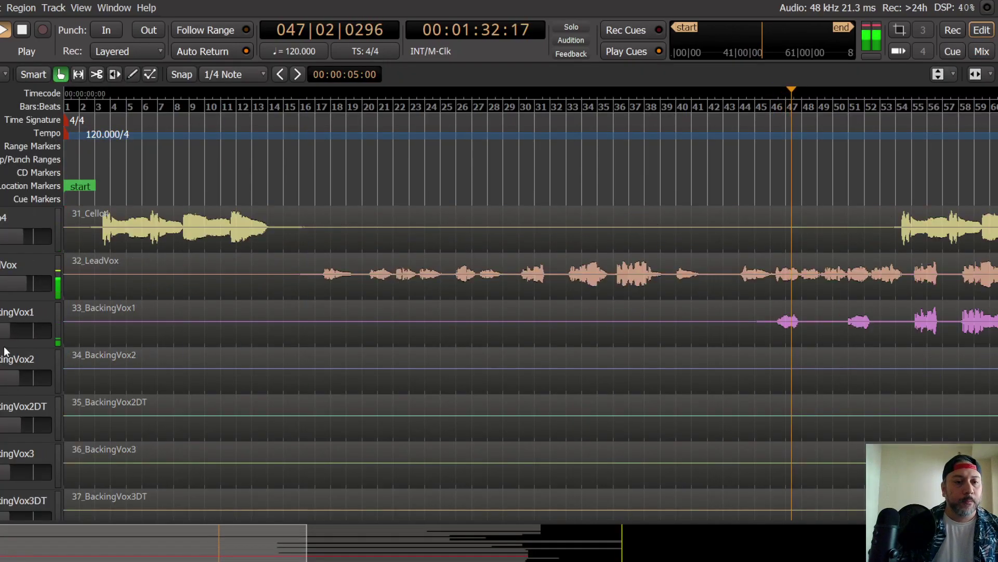
scroll(4, 346, down, 1)
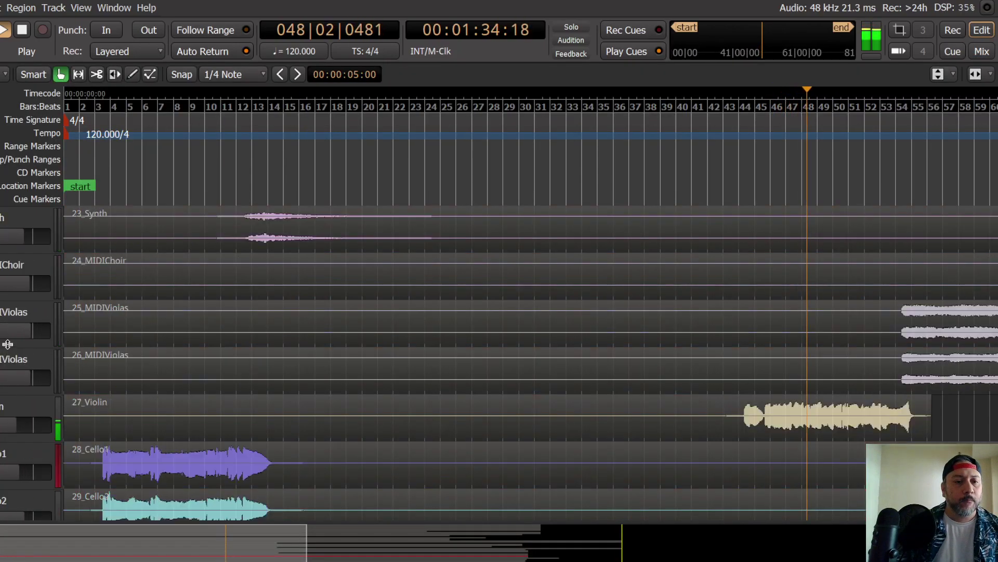
drag(159, 555, 469, 537)
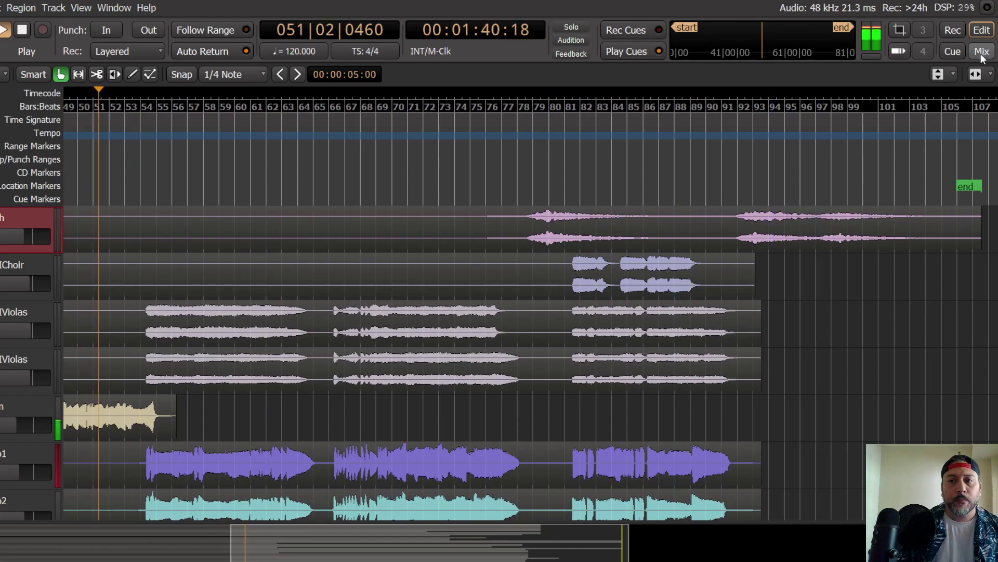
key(alt+m)
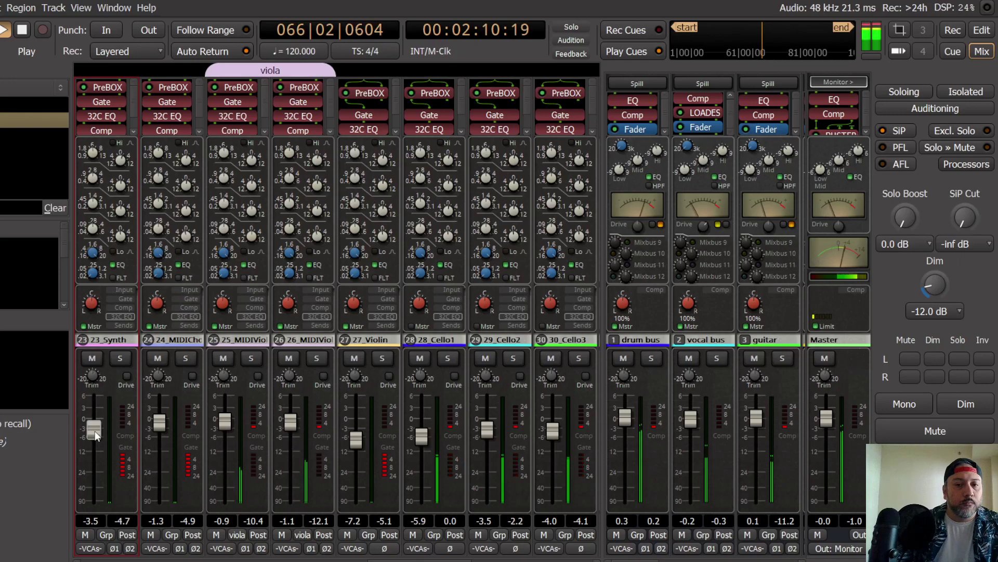
Step: Lower the Synth fader in stages to -5.0, -7.8 and -15.0 dB during playback, and save the session
drag(94, 432, 93, 439)
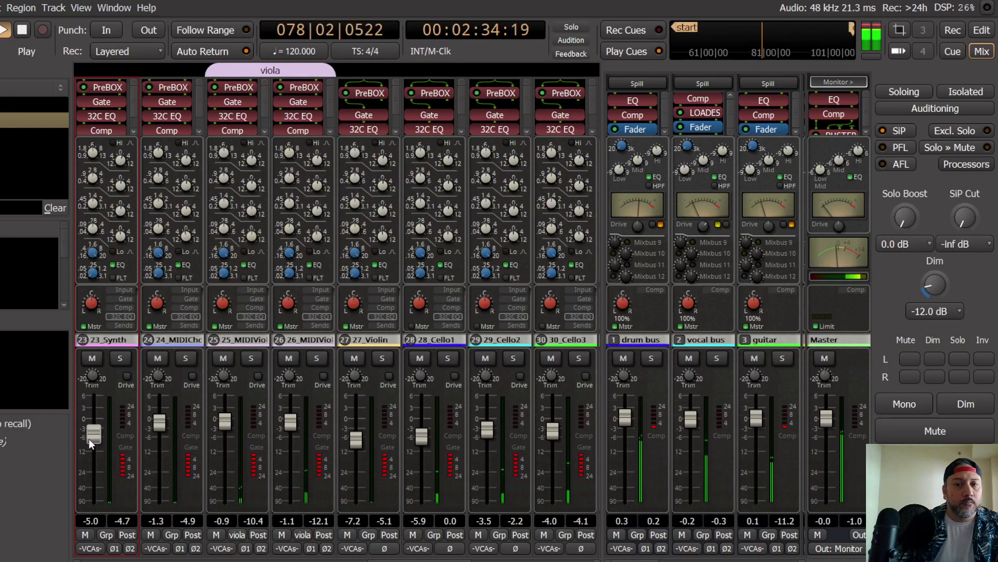
drag(92, 438, 92, 454)
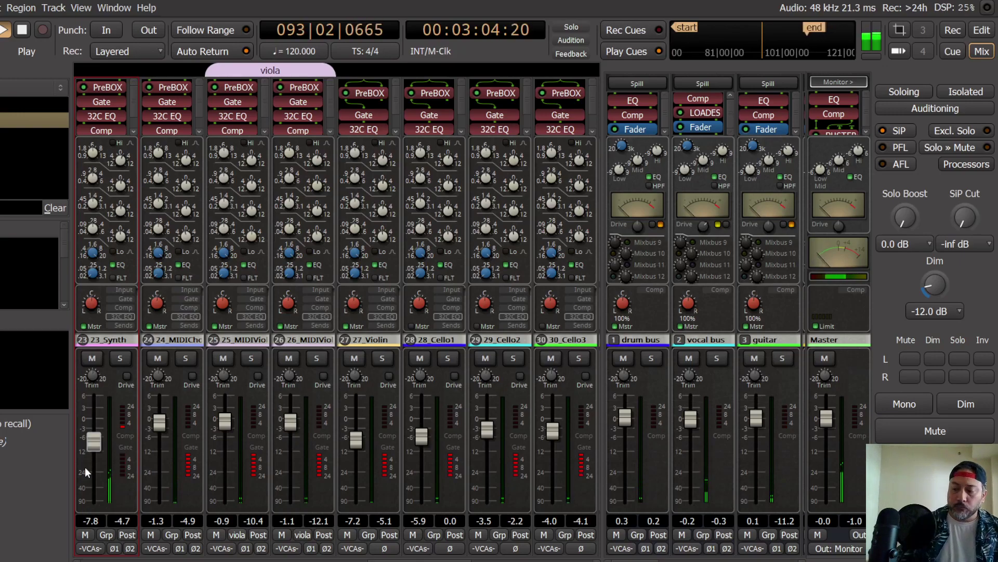
drag(92, 445, 99, 480)
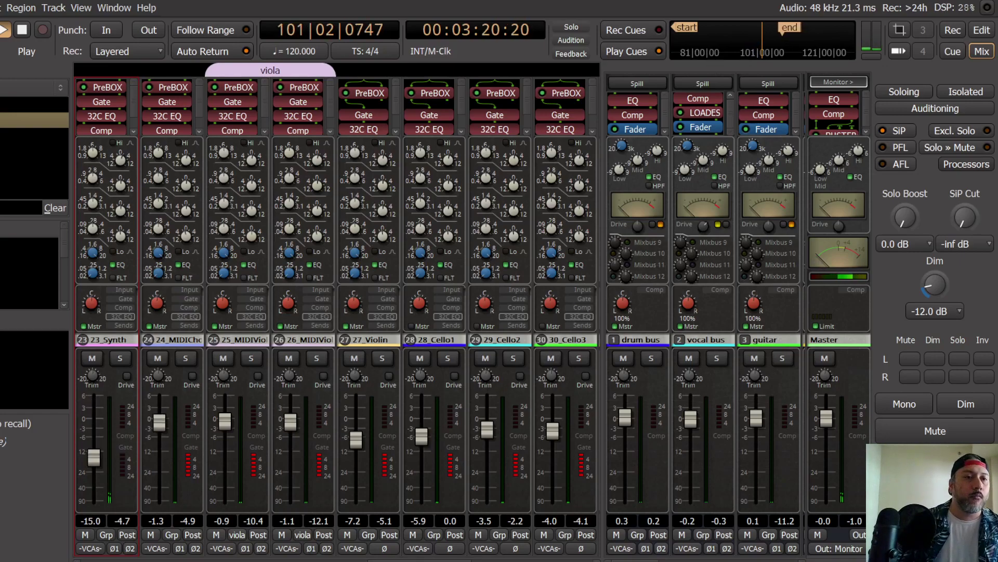
click(0, 8)
click(5, 87)
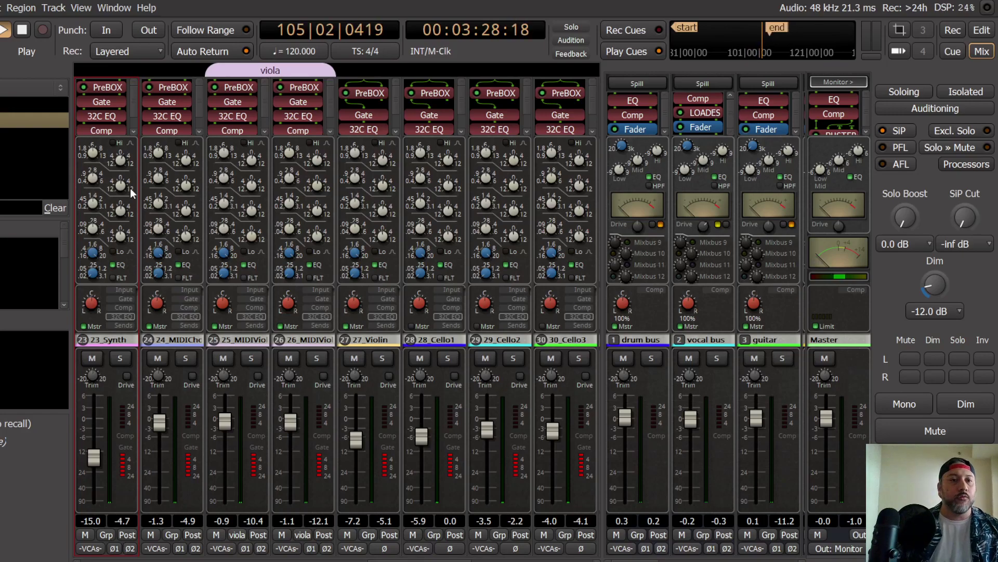
Step: Stop playback and save the session
click(24, 29)
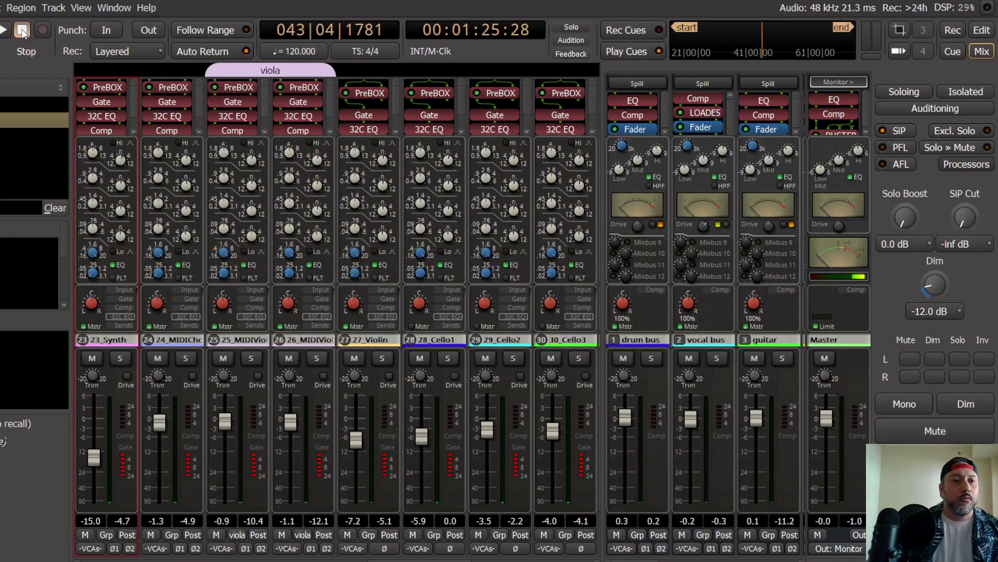
click(2, 7)
click(2, 86)
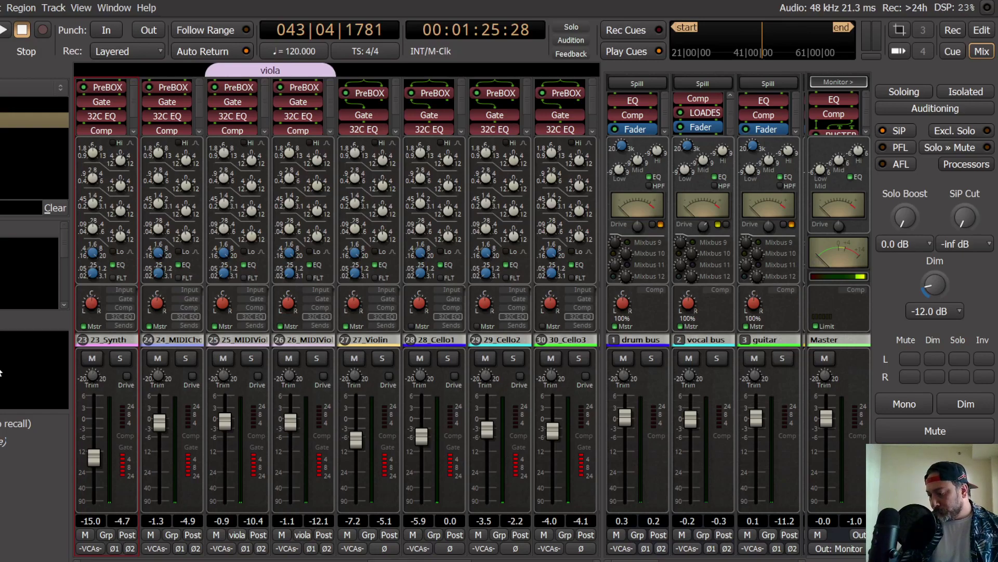
Step: Lower the Master fader in stages to -4.2, -6.1 and finally -7.7 dB during playback, save the session and stop
key(space)
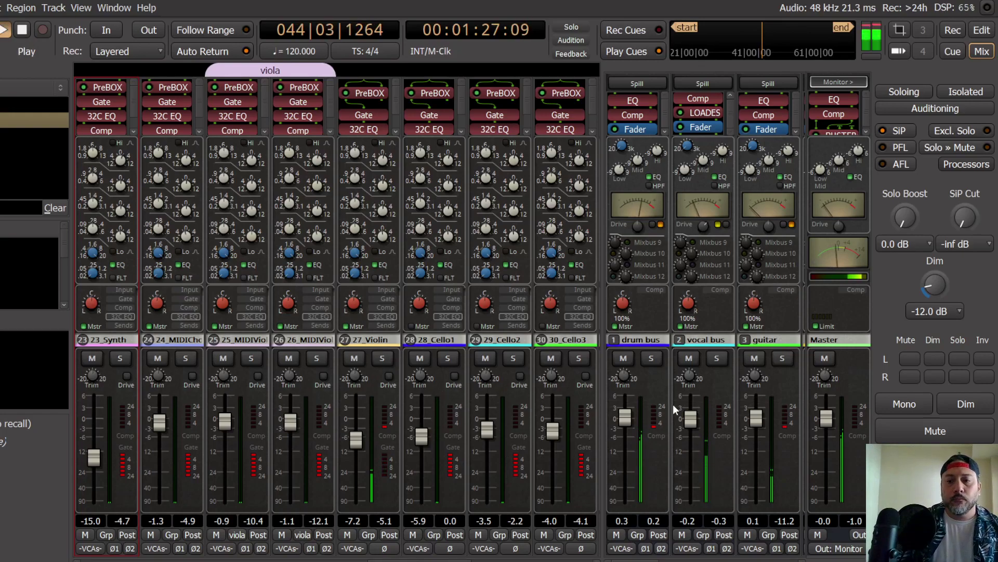
drag(829, 418, 826, 452)
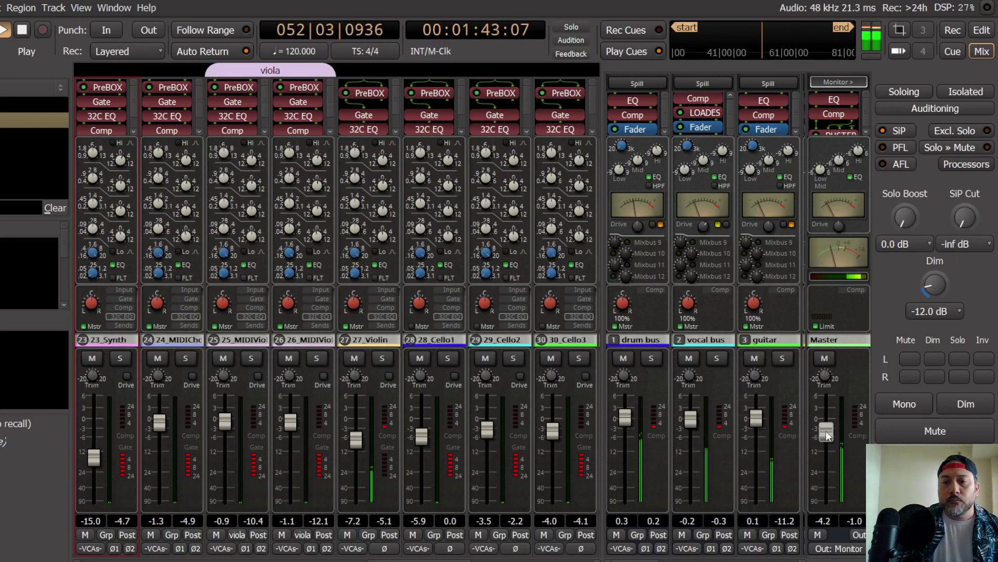
drag(826, 435, 825, 442)
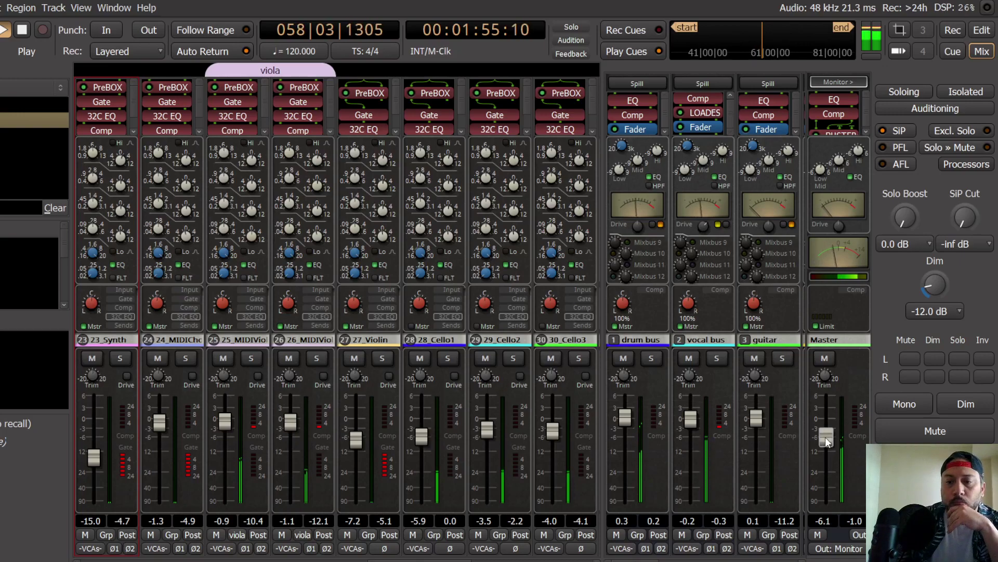
drag(824, 437, 823, 445)
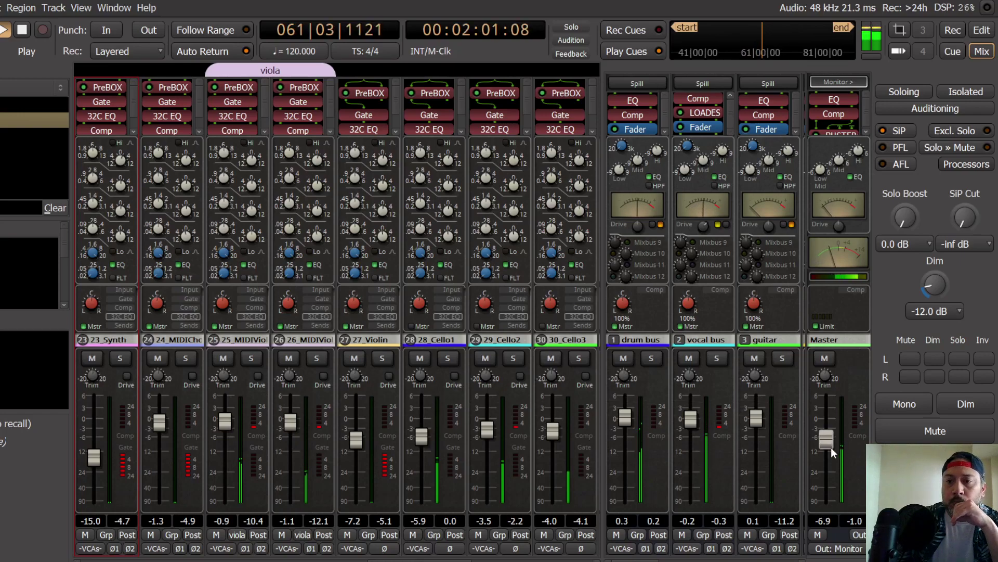
scroll(829, 443, down, 2)
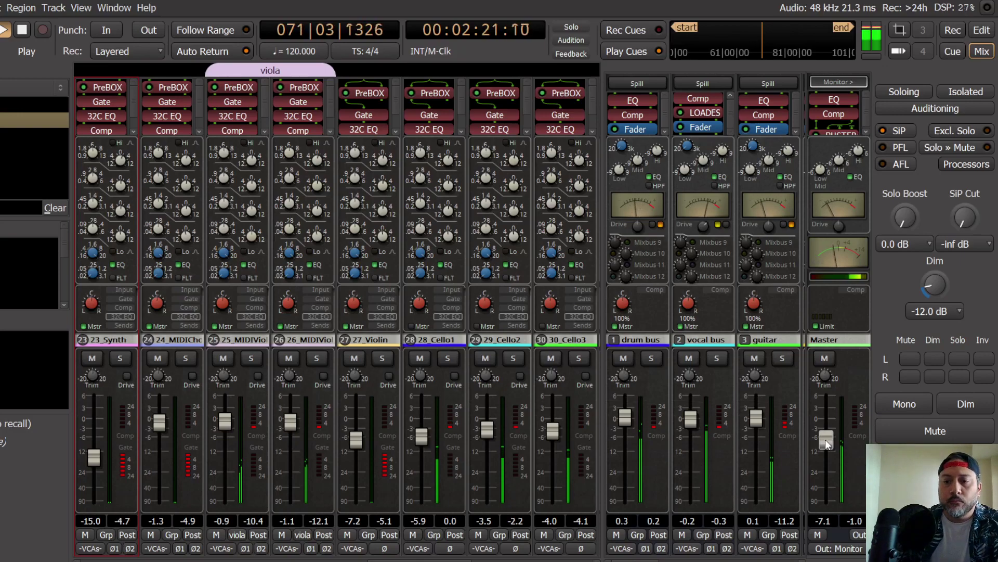
drag(825, 442, 825, 443)
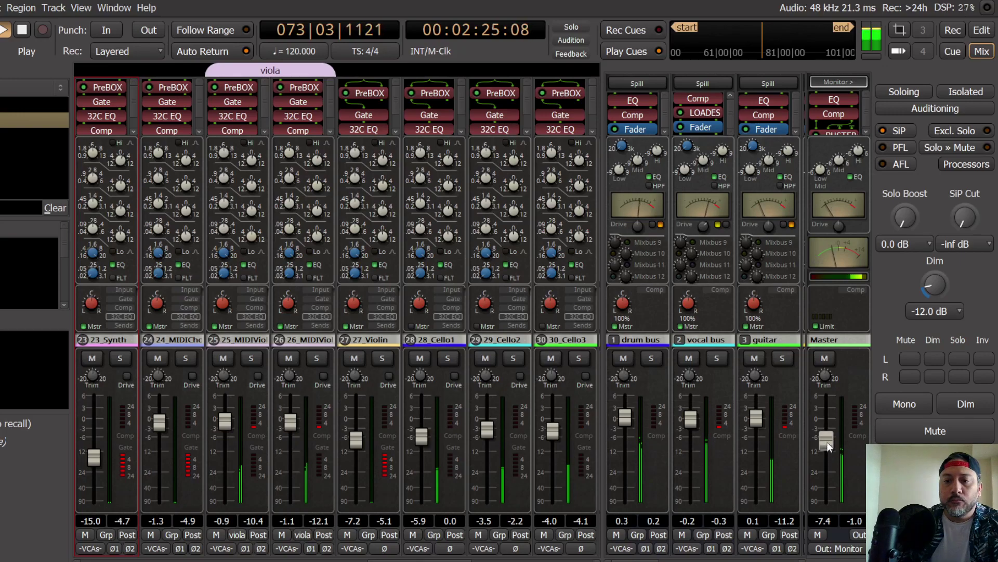
drag(828, 441, 827, 444)
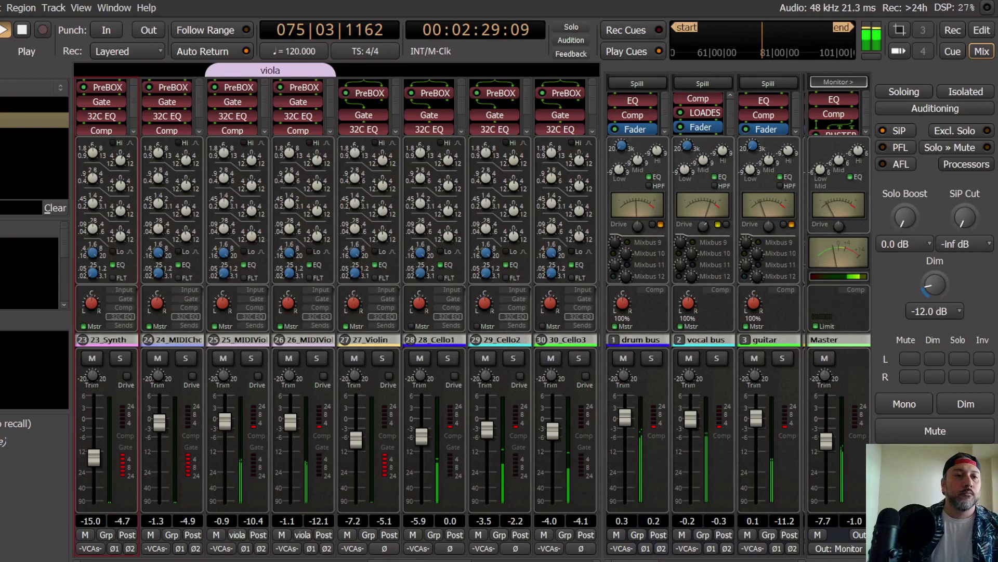
click(0, 8)
click(2, 85)
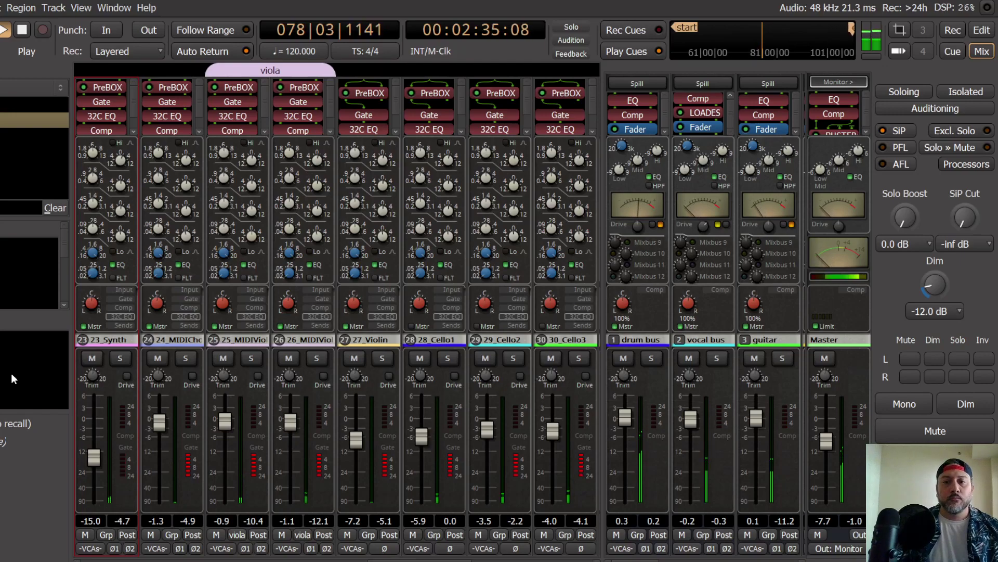
key(space)
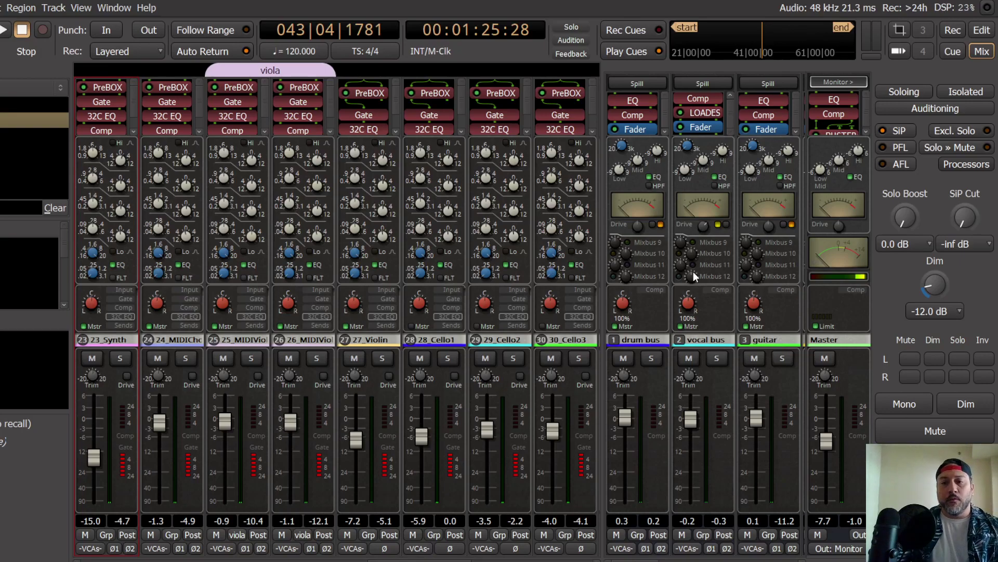
Step: Open the FETISH compressor on the vocal bus to examine its controls, close it and look through the bus's remaining processors
scroll(704, 114, up, 3)
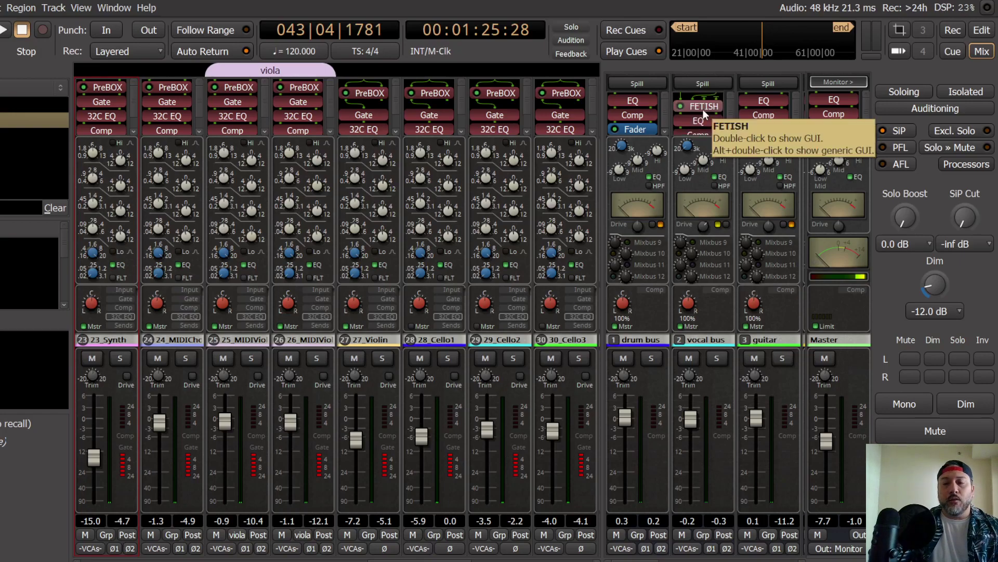
double_click(707, 105)
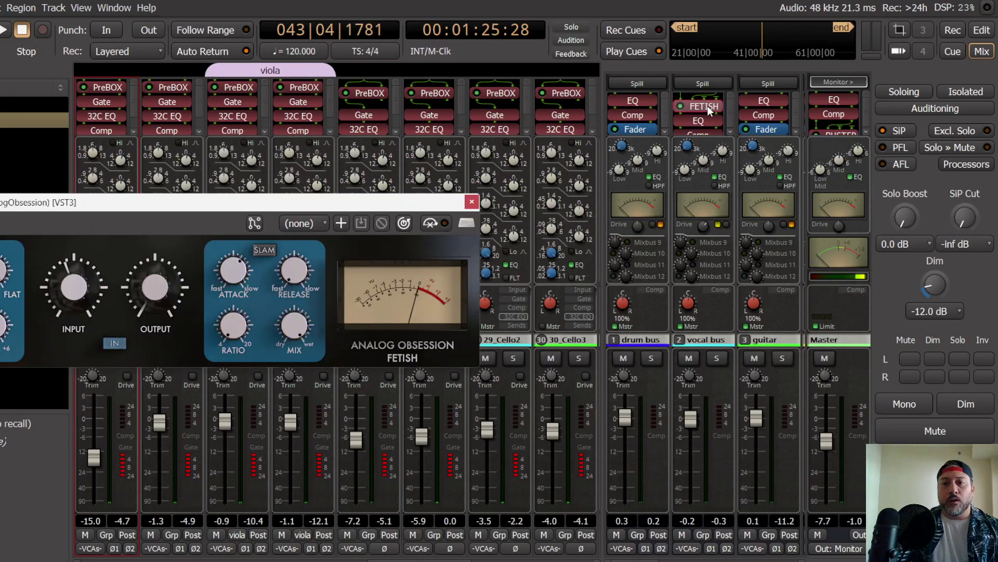
drag(250, 203, 489, 122)
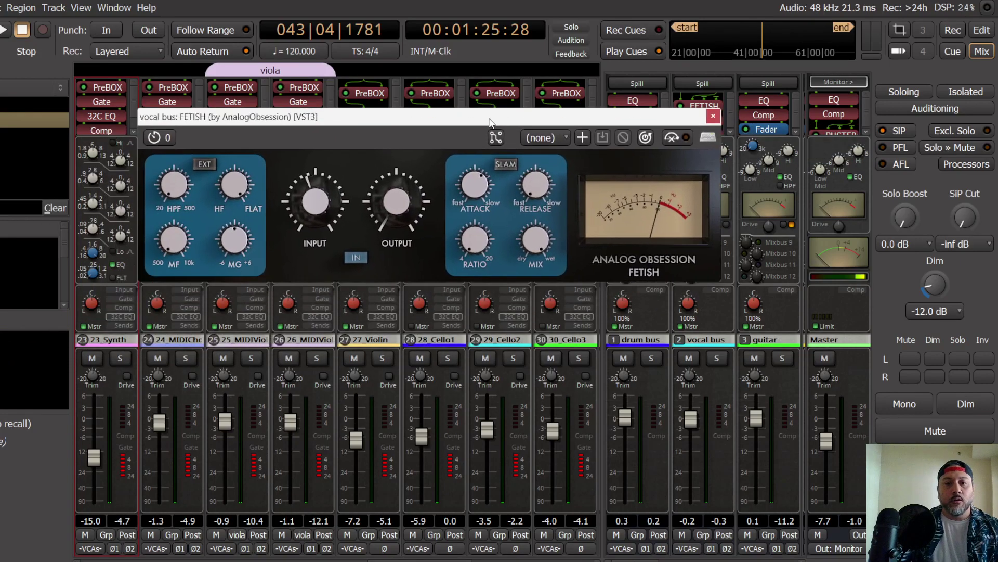
mouse_move(395, 195)
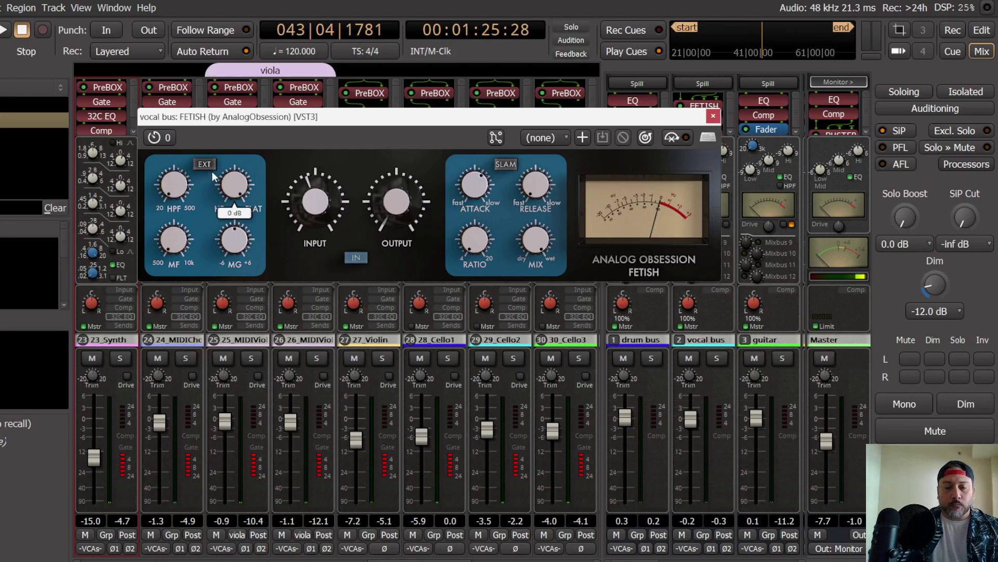
click(714, 117)
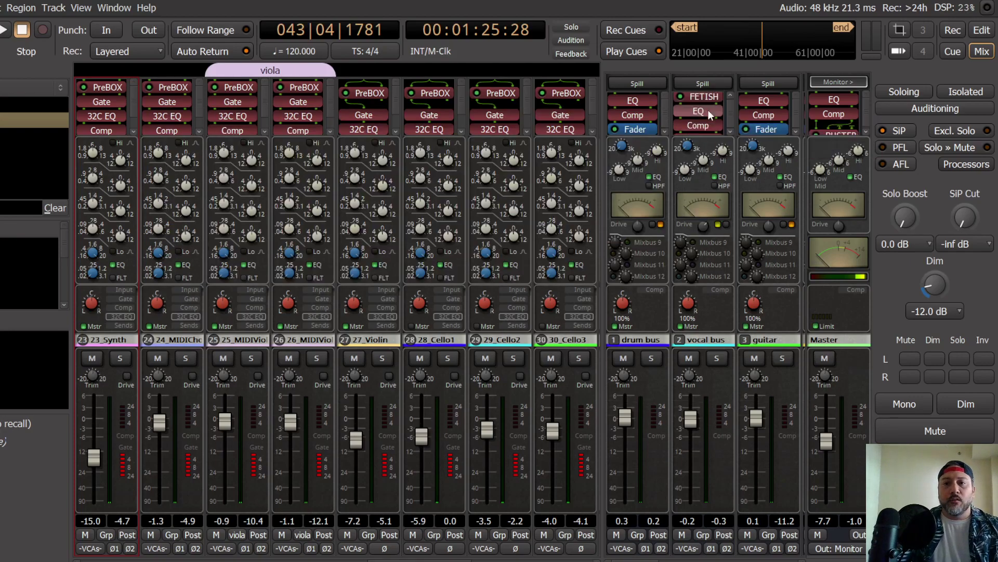
scroll(706, 110, down, 1)
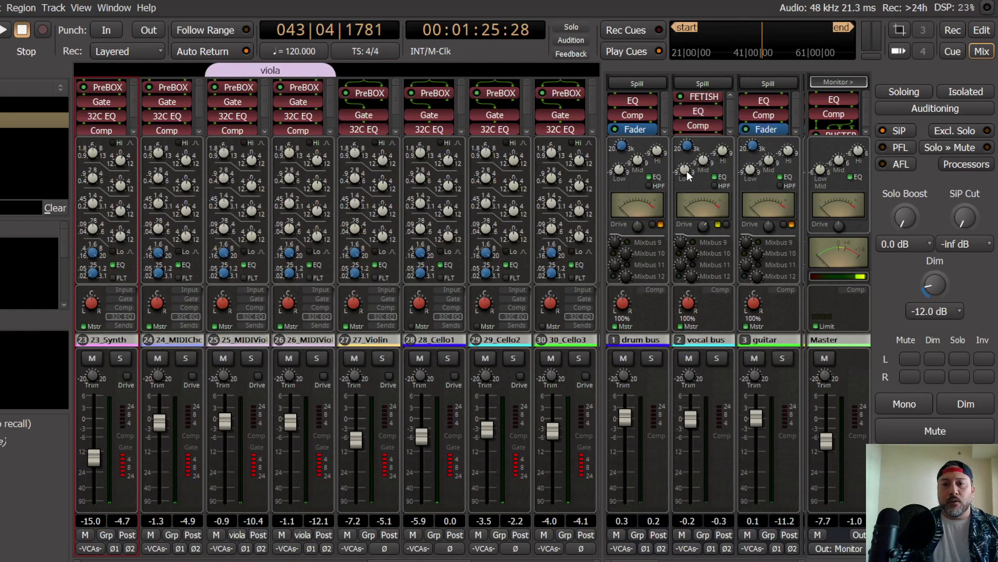
scroll(710, 117, down, 1)
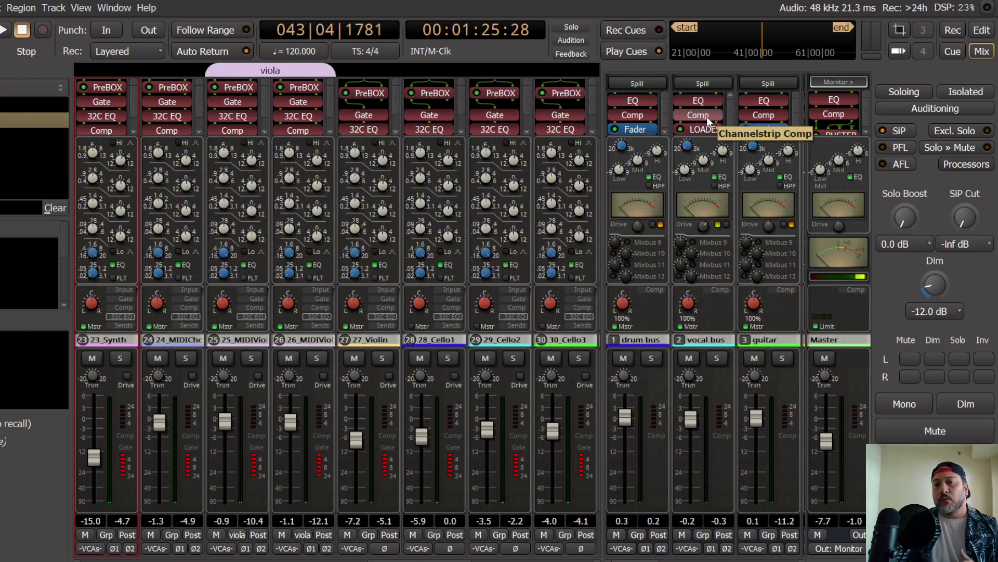
scroll(707, 126, down, 1)
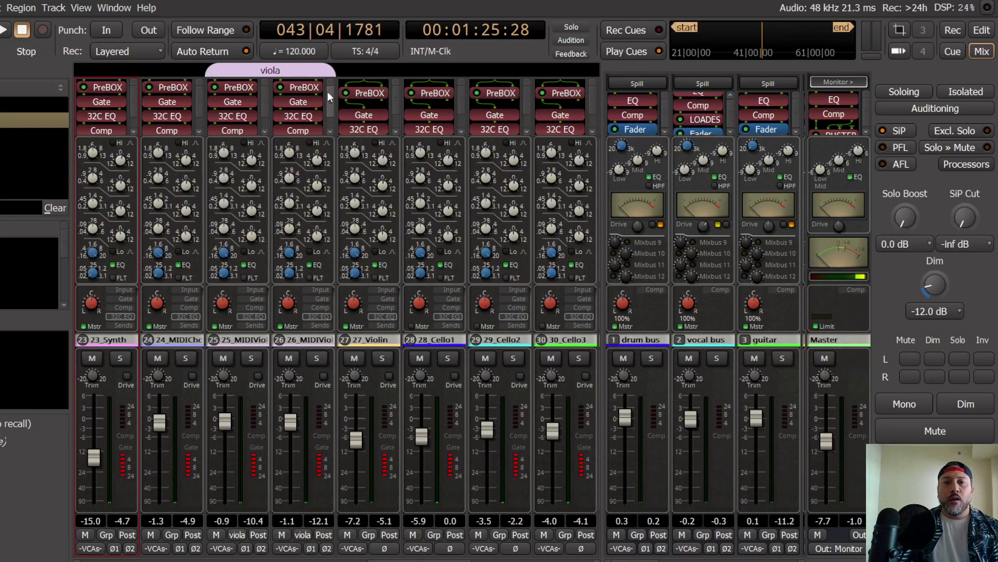
Step: Open the pin connections of the PreBOX plugin on the Cello3 track, examine the routing and close them
right_click(571, 96)
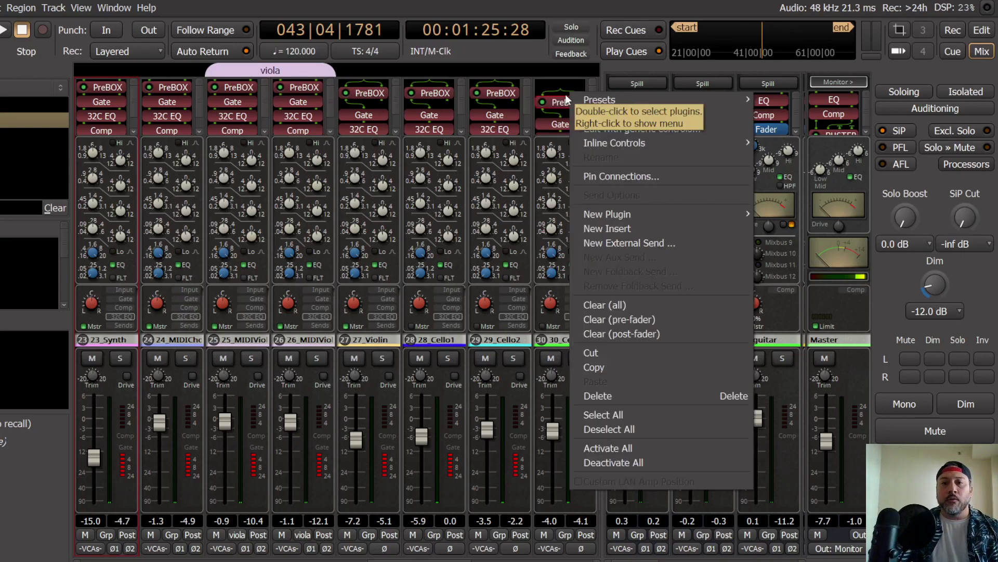
click(606, 177)
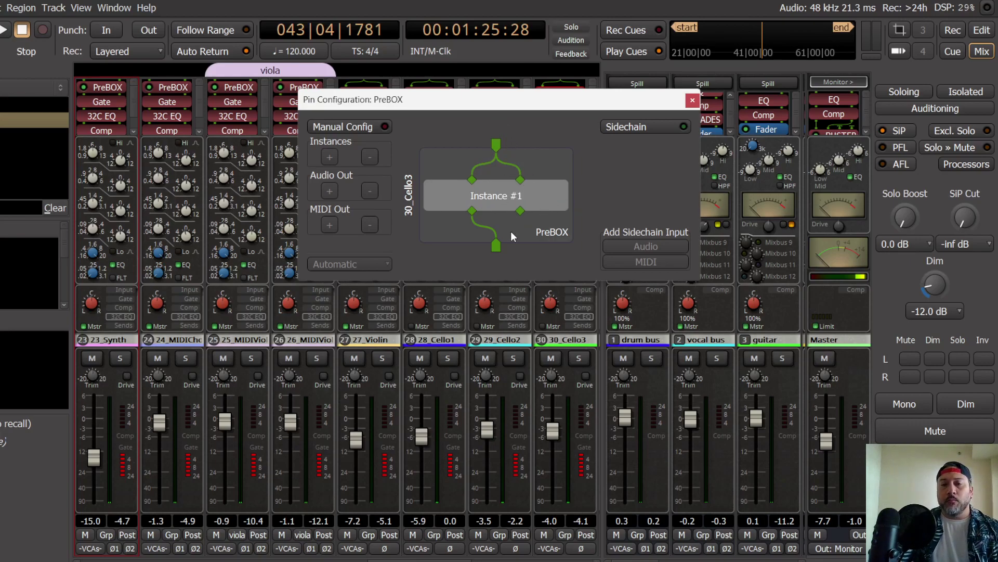
click(693, 101)
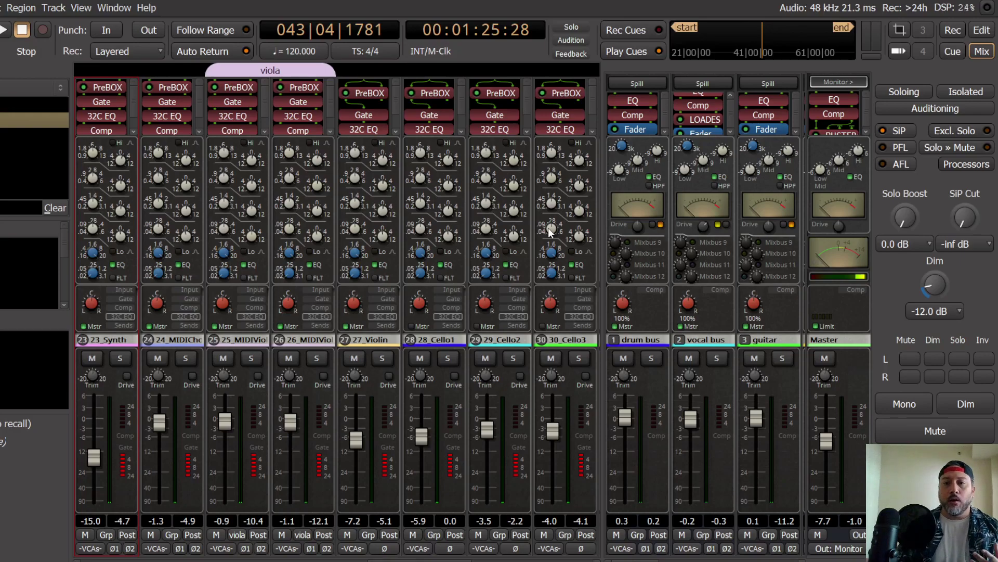
Step: Switch the vocal bus's Drive to its other mode, then audition the song in the editor, jumping to about bars 54 and 61
click(726, 225)
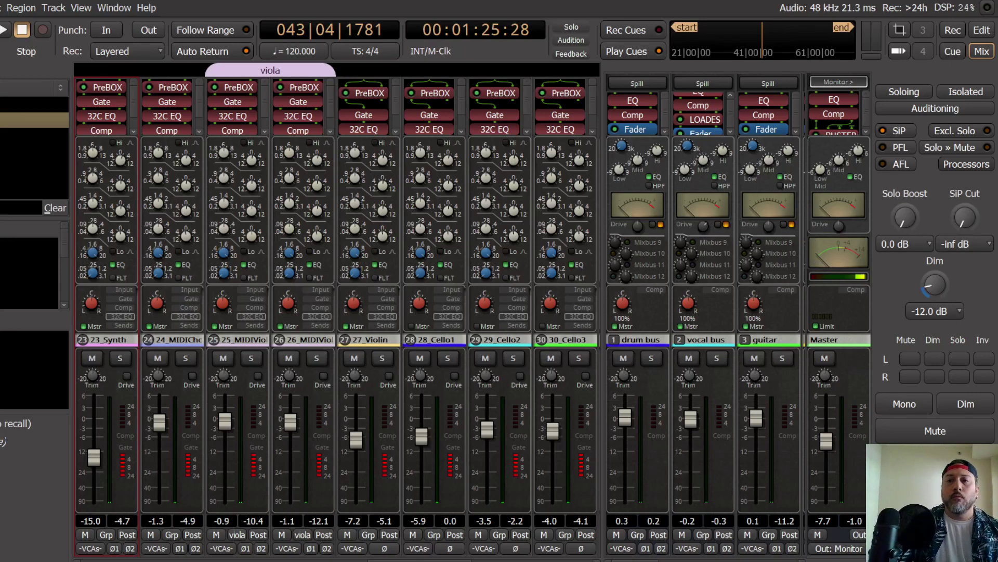
click(982, 29)
key(space)
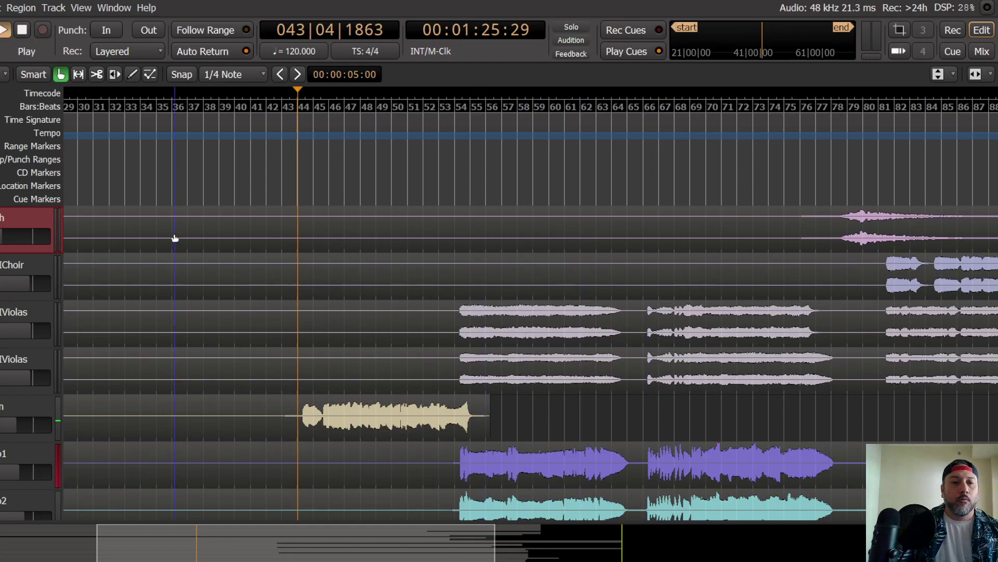
scroll(24, 276, down, 7)
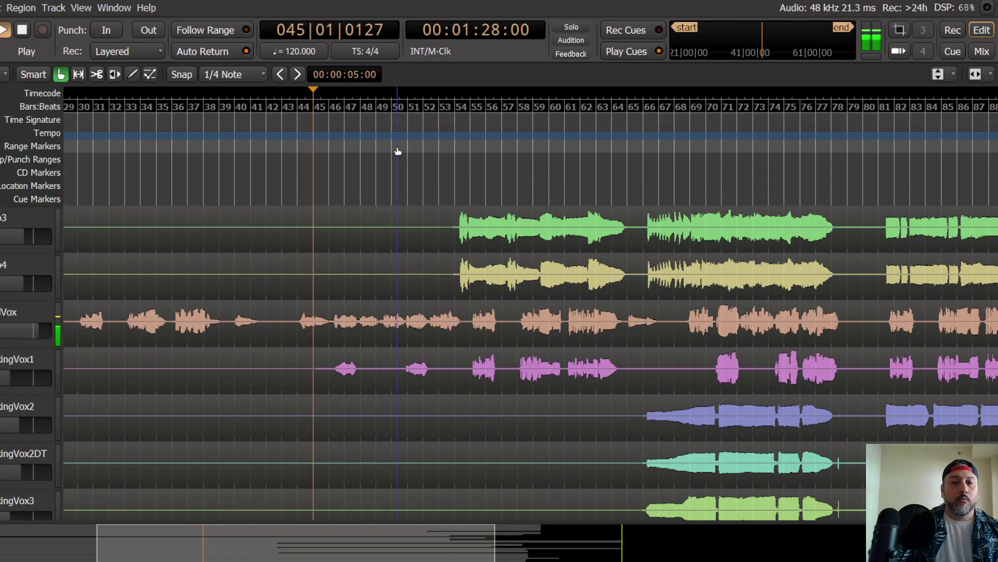
click(456, 98)
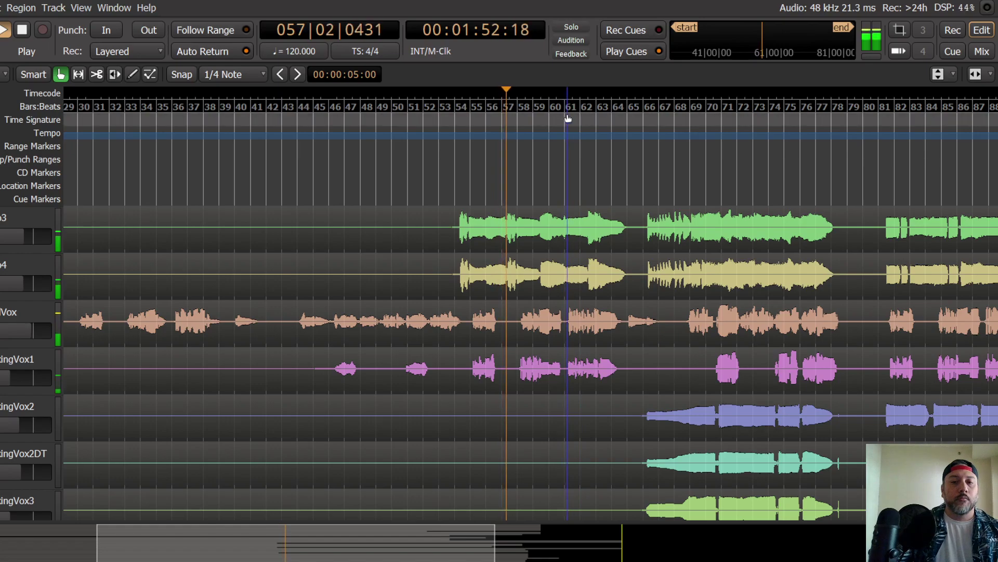
click(568, 110)
click(982, 51)
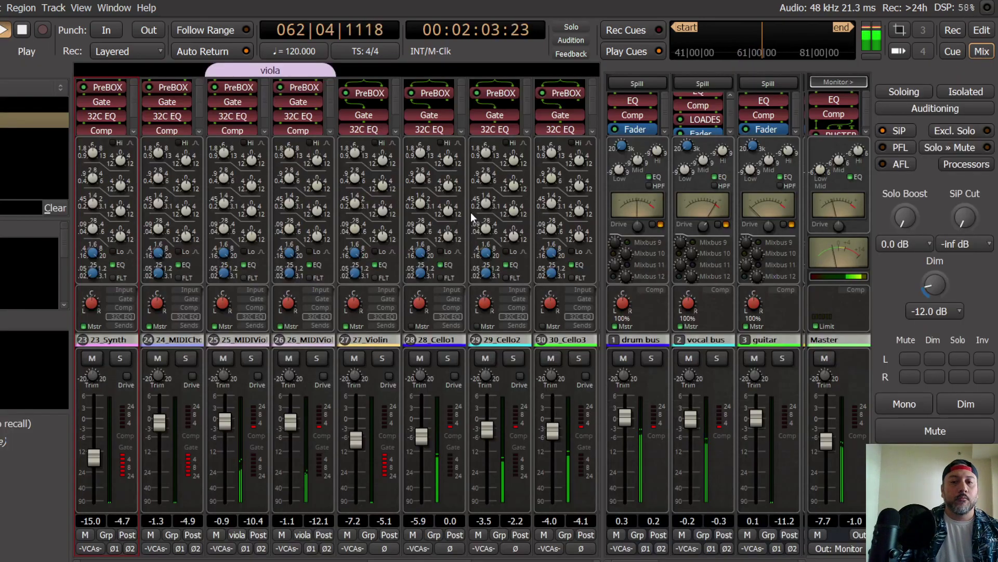
Step: Slightly lower the vocal bus's Drive amount during playback, save the session and stop
drag(702, 227, 702, 233)
click(0, 8)
click(1, 86)
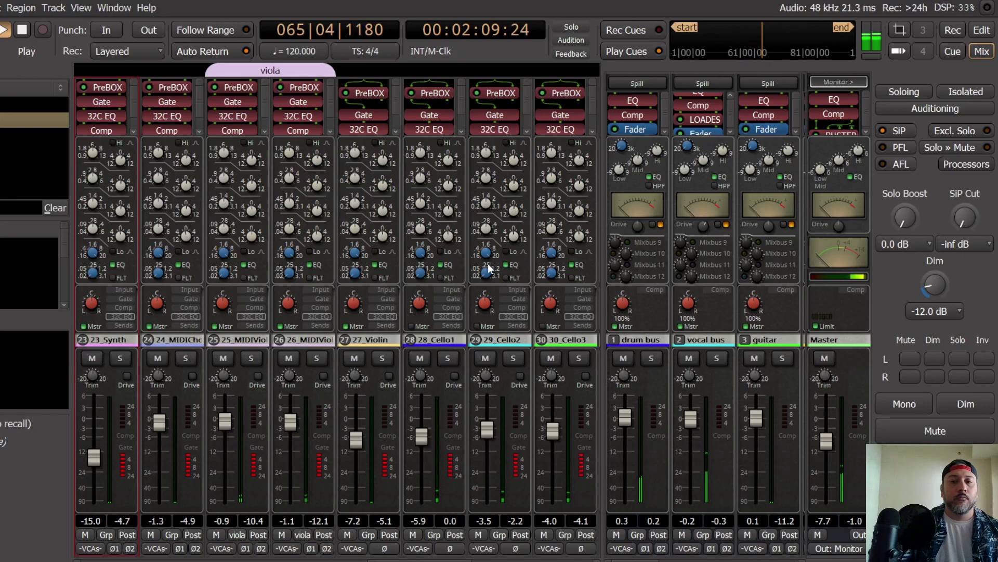
key(space)
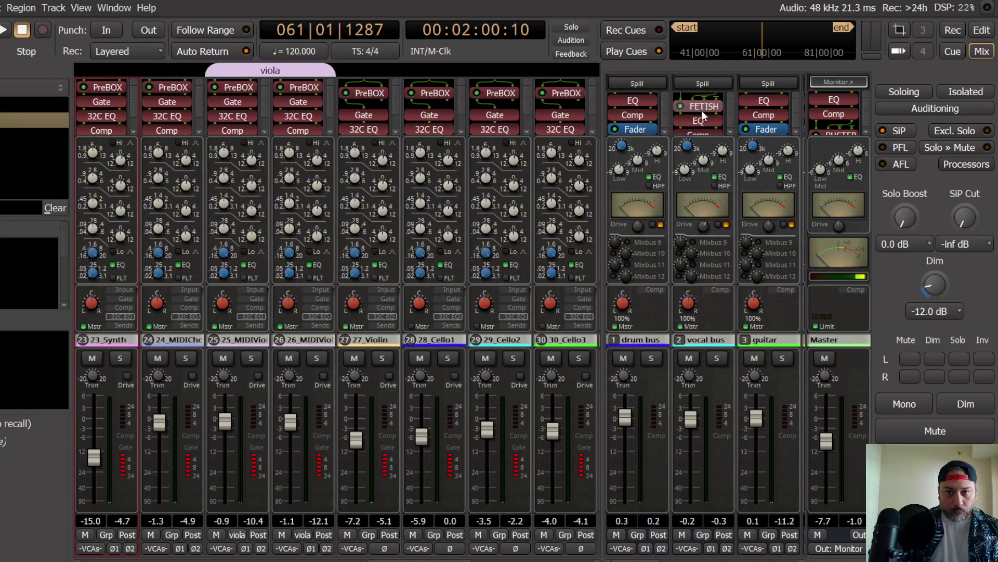
Step: Review the vocal bus's processor chain from FETISH to LOADES, then look across the mix buses and the lead and backing vocal strips
scroll(708, 117, up, 2)
scroll(707, 117, down, 1)
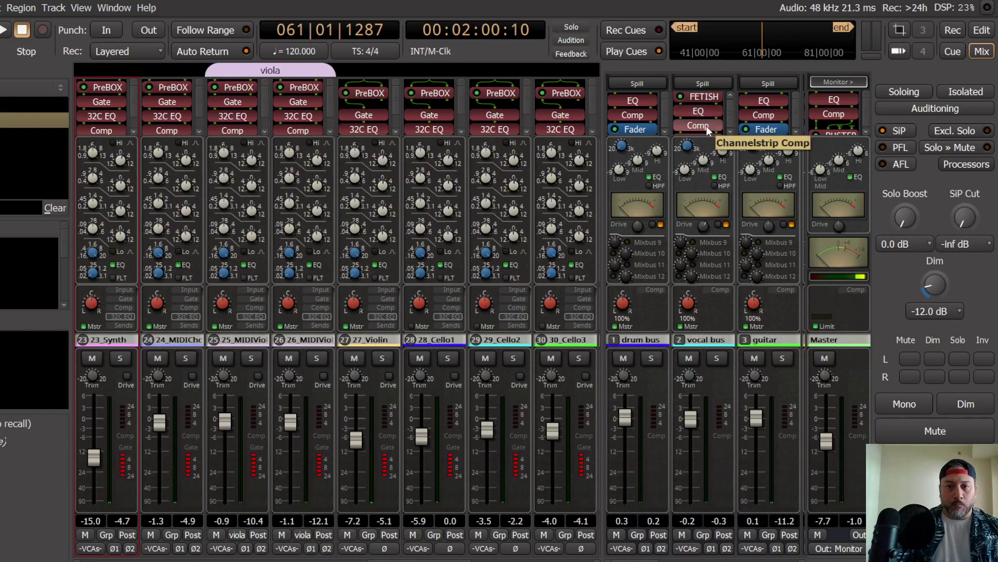
scroll(706, 126, down, 1)
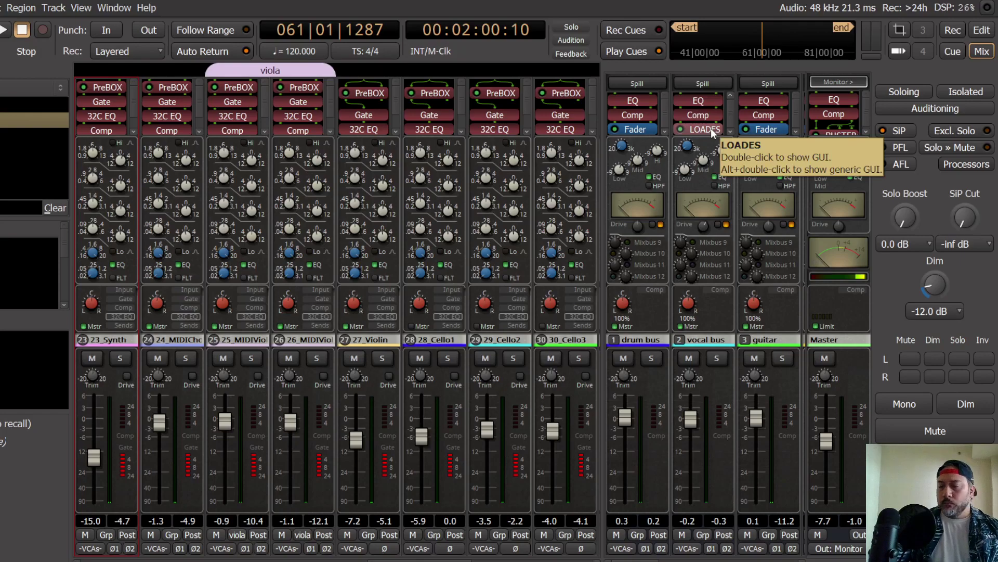
scroll(710, 128, down, 1)
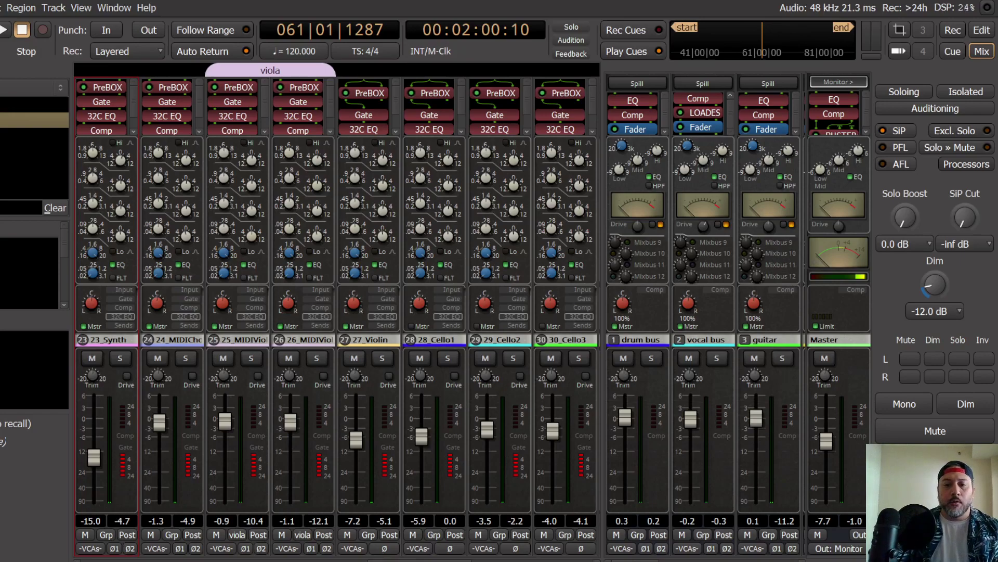
scroll(705, 315, right, 3)
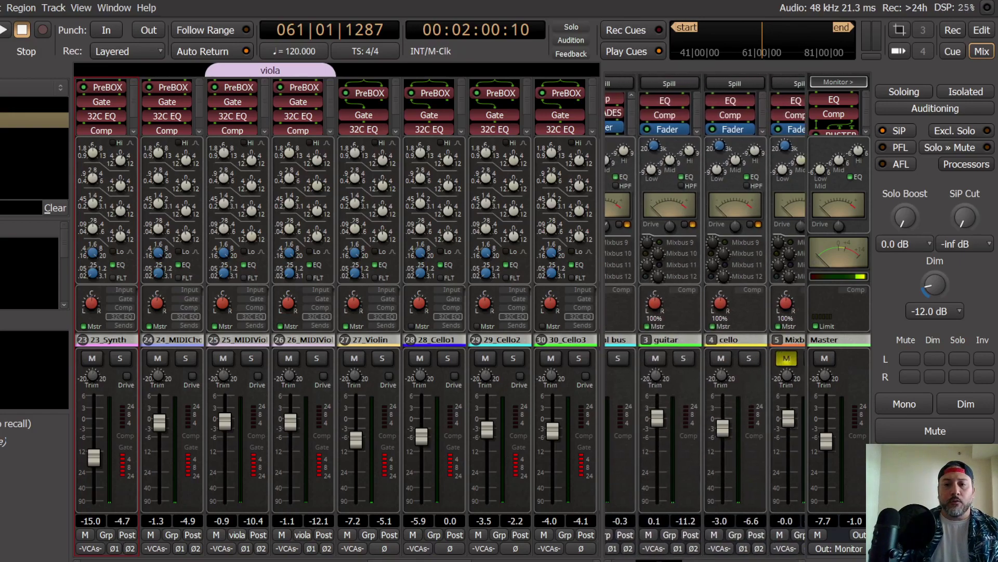
scroll(705, 314, left, 2)
scroll(705, 314, left, 2)
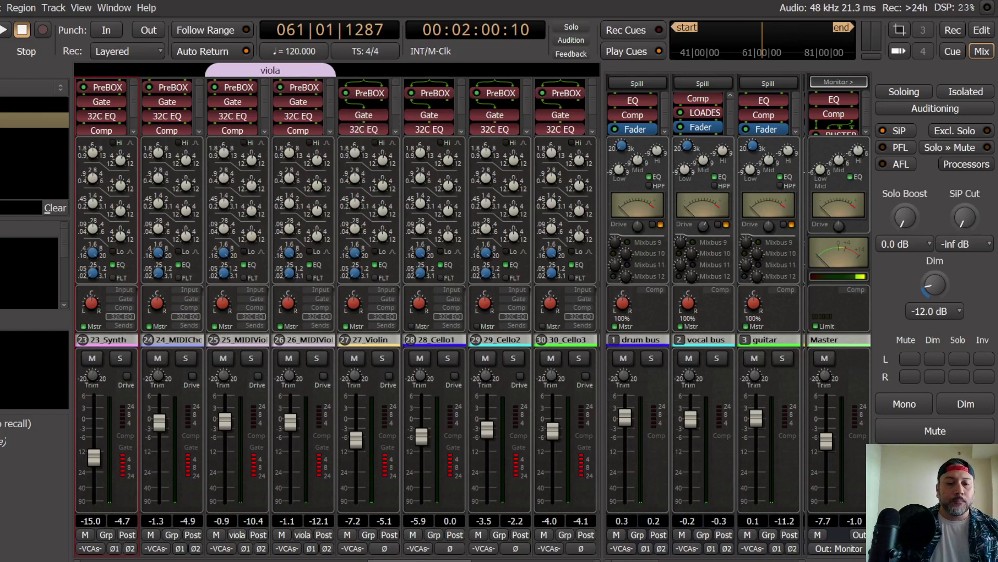
scroll(416, 560, right, 4)
scroll(337, 312, left, 6)
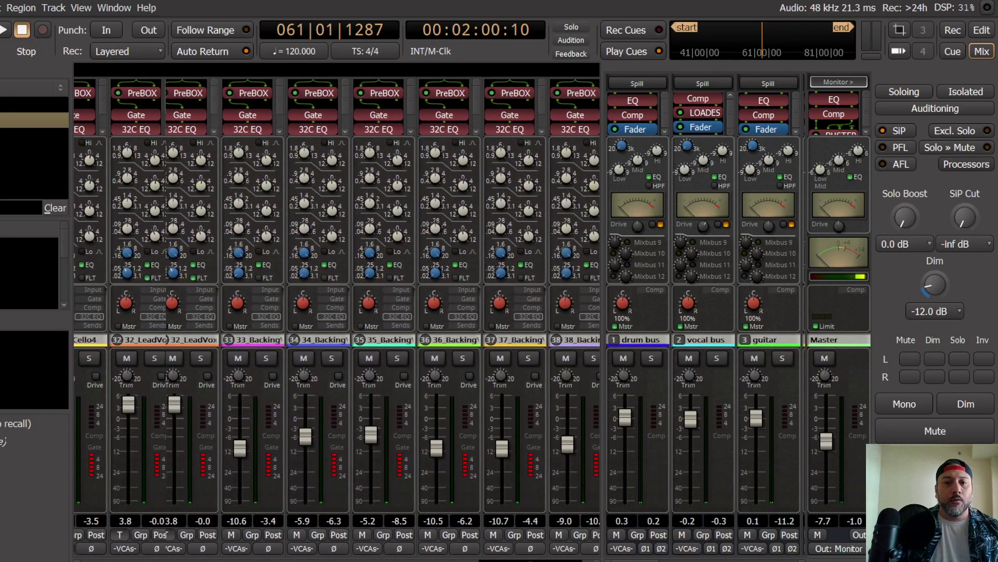
Step: Look across the channel strips from KickIn through the synth, strings and backing vocals to review the overall mix
scroll(133, 560, left, 10)
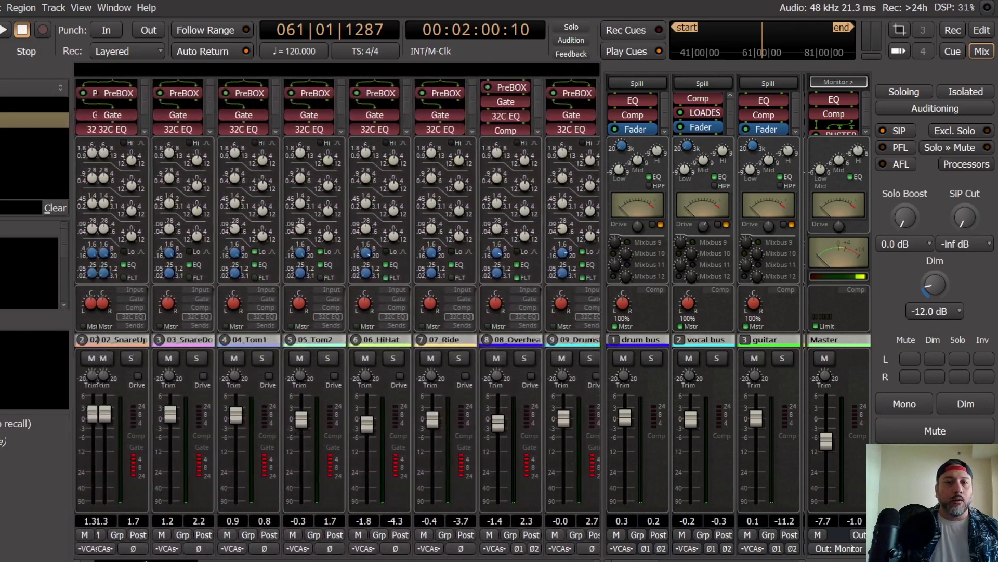
scroll(132, 560, right, 15)
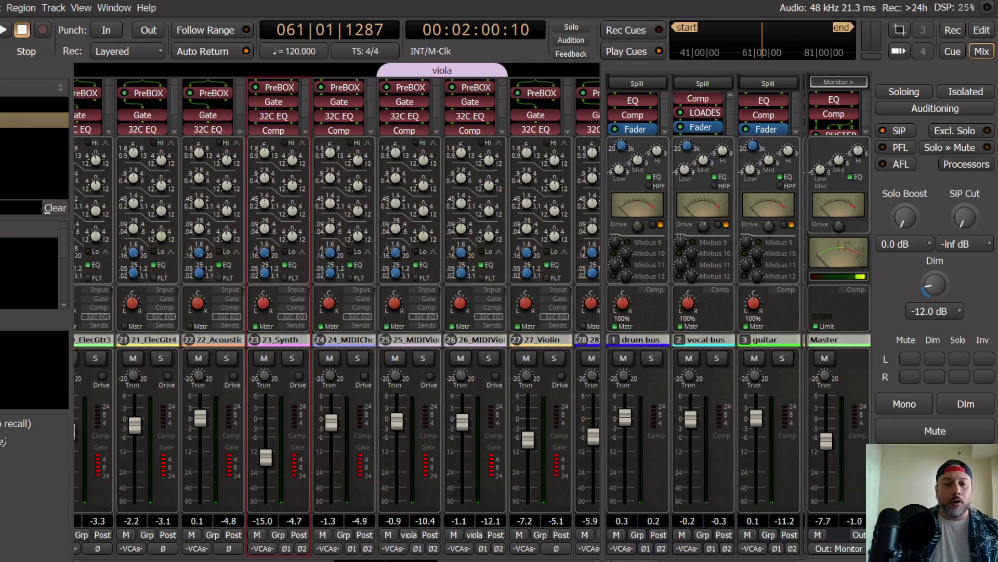
scroll(337, 309, right, 1)
scroll(259, 559, left, 10)
scroll(259, 559, left, 10)
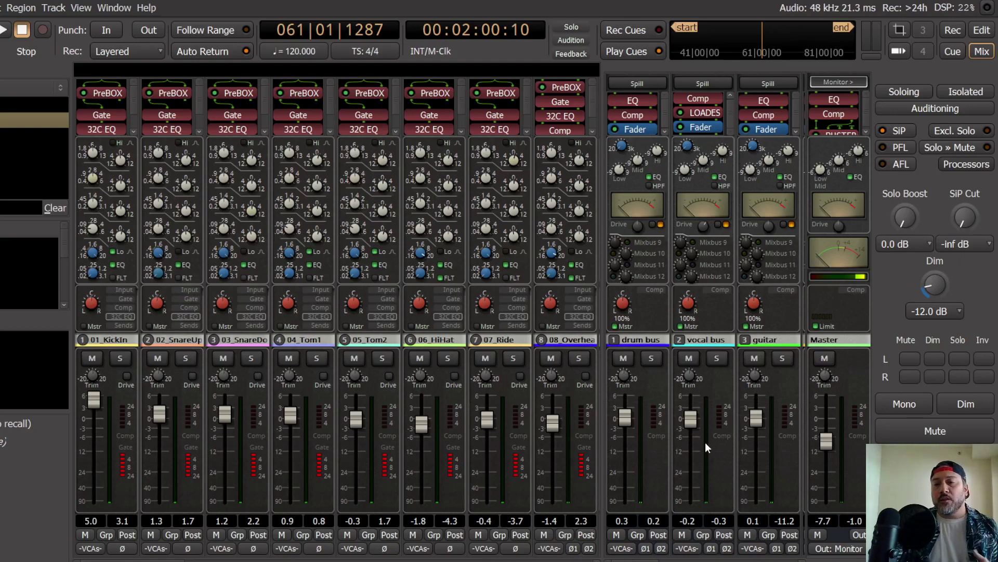
scroll(635, 559, right, 1)
scroll(639, 557, left, 1)
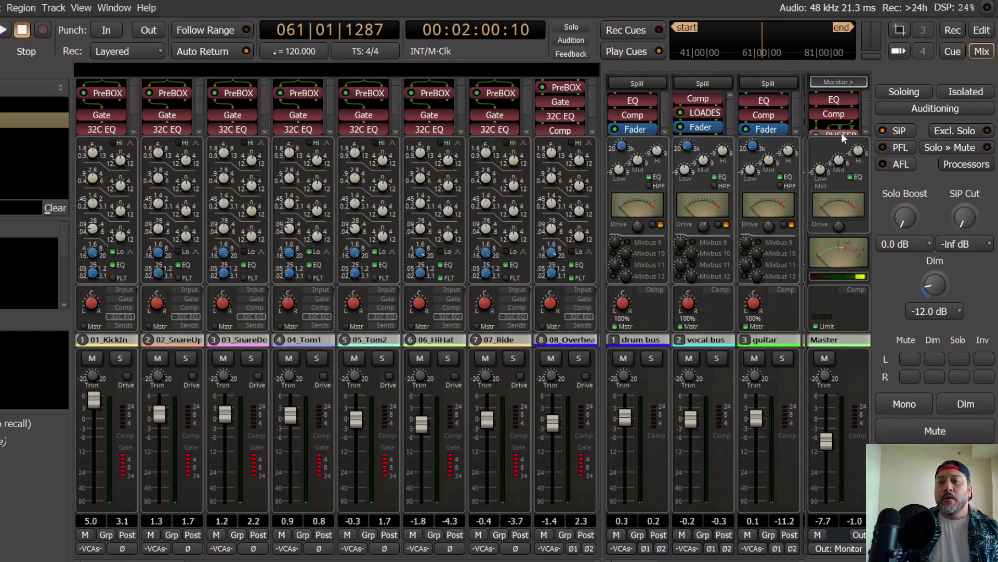
Step: Examine the compressor section of the strips and the BUSTERse plugin on the Master, then restore the EQ view
click(847, 290)
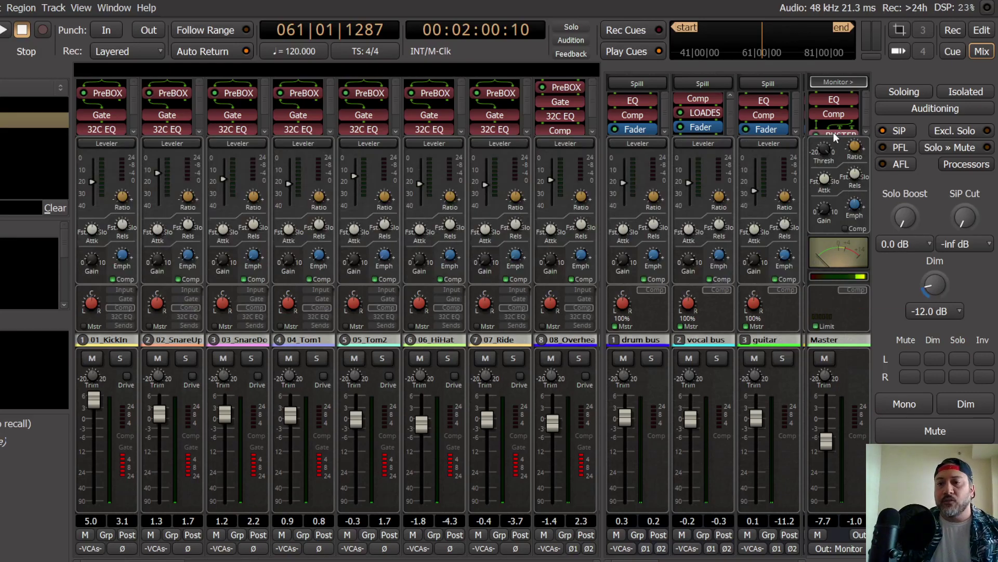
double_click(839, 133)
drag(126, 81, 514, 15)
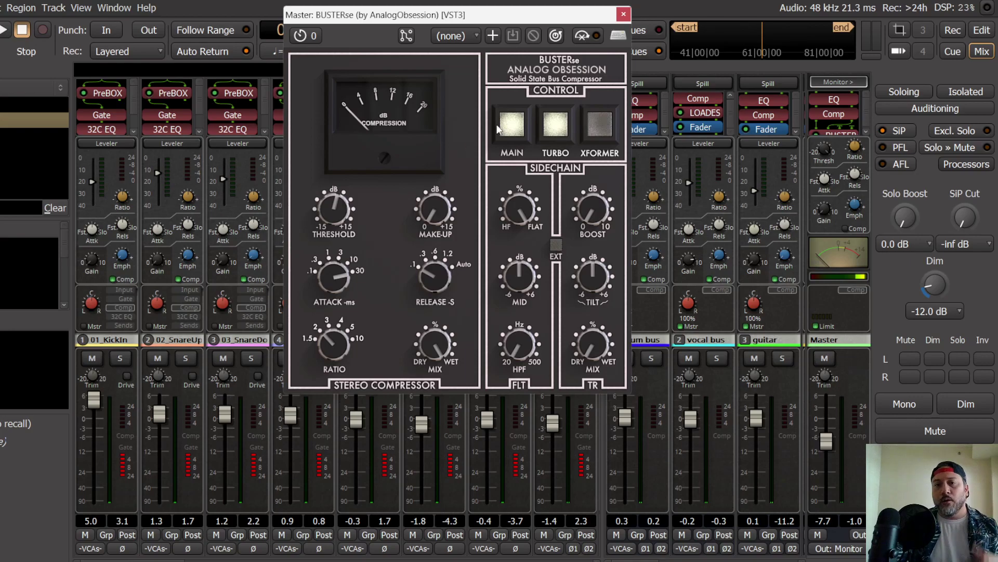
click(624, 15)
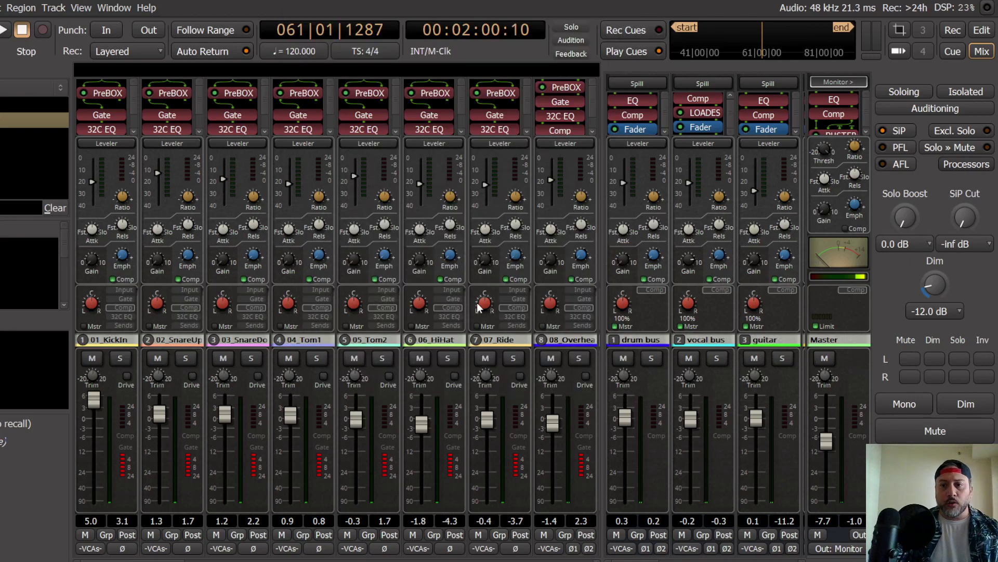
click(854, 290)
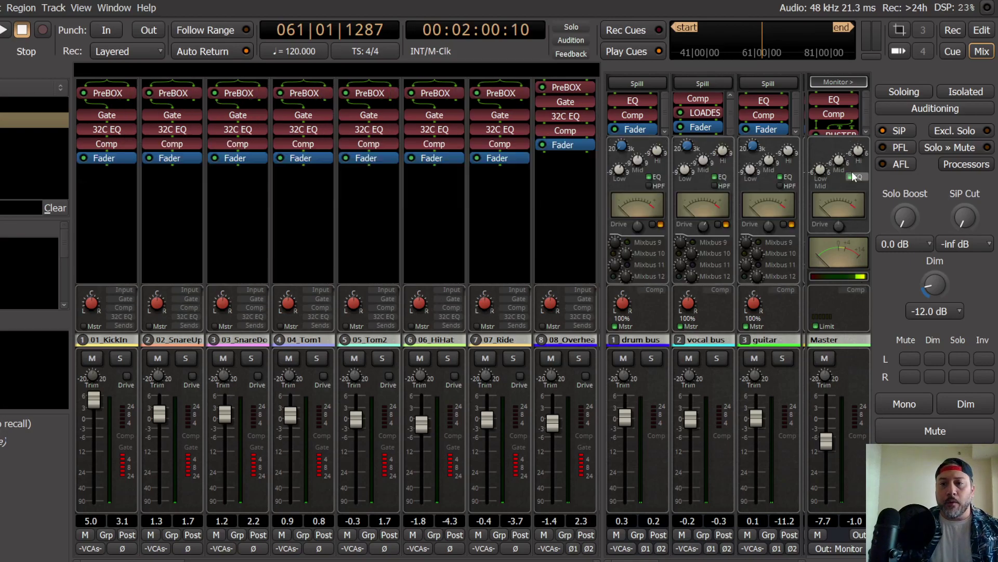
click(574, 318)
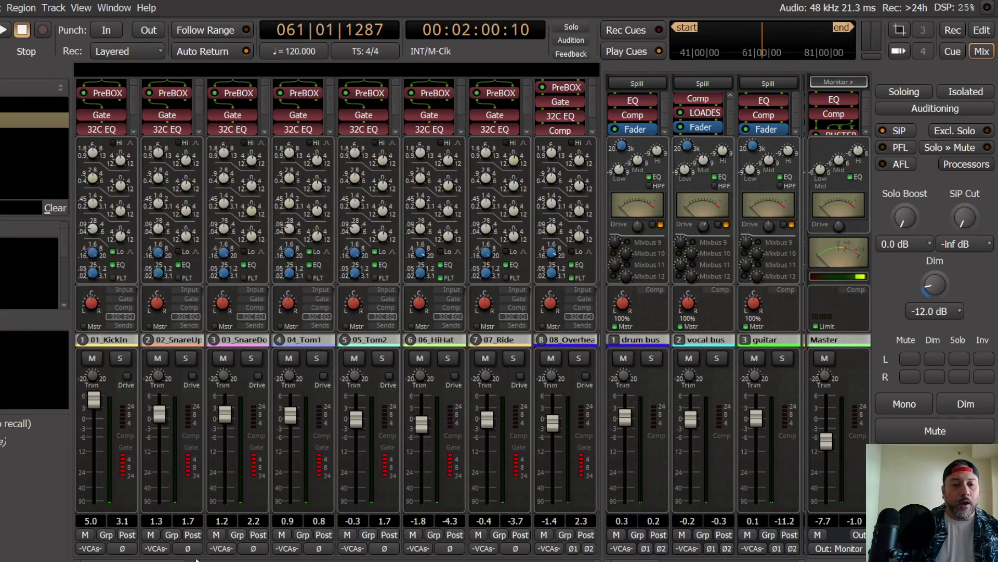
Step: Set the LeadVox fader's automation mode to Play and save the session
drag(199, 560, 511, 560)
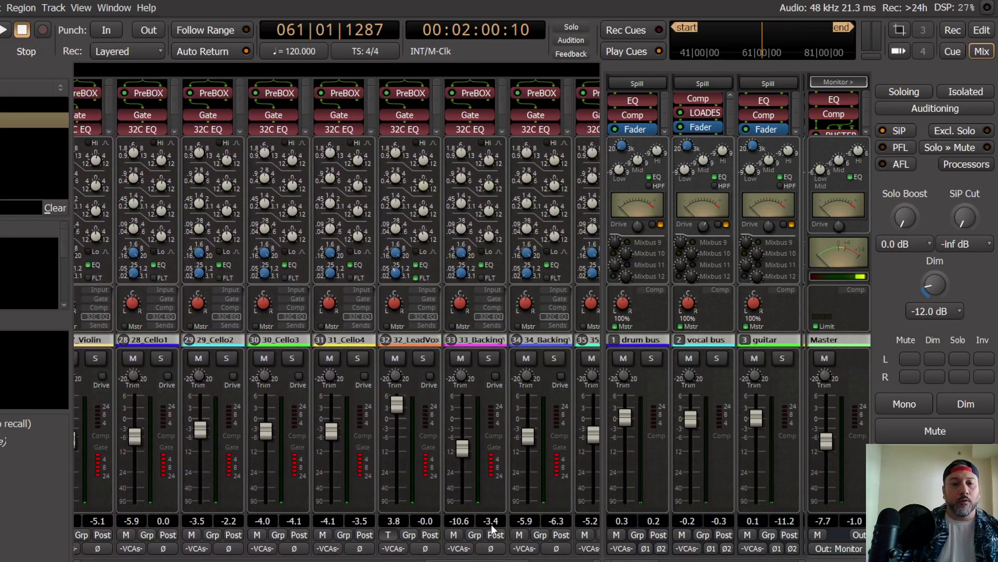
click(390, 536)
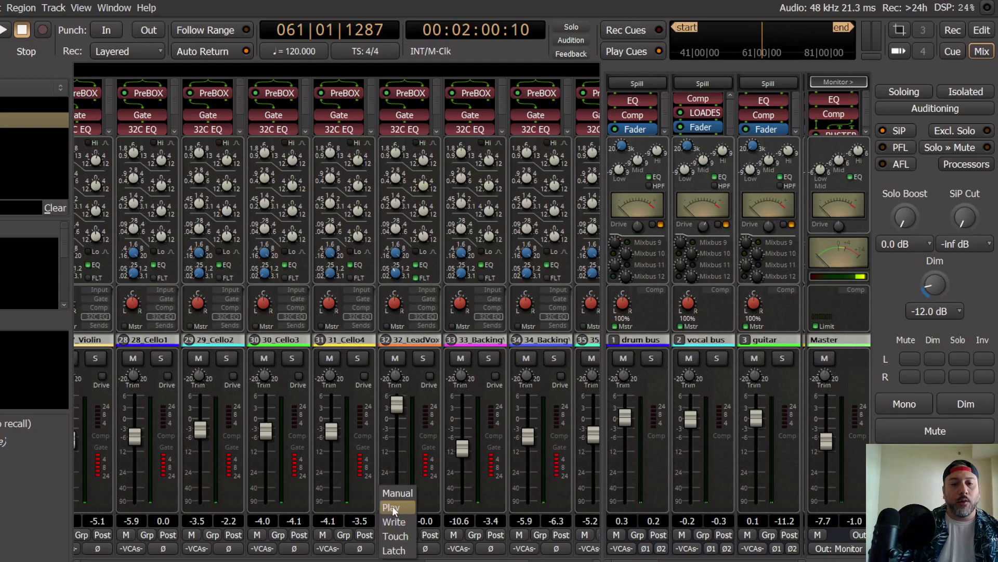
click(392, 508)
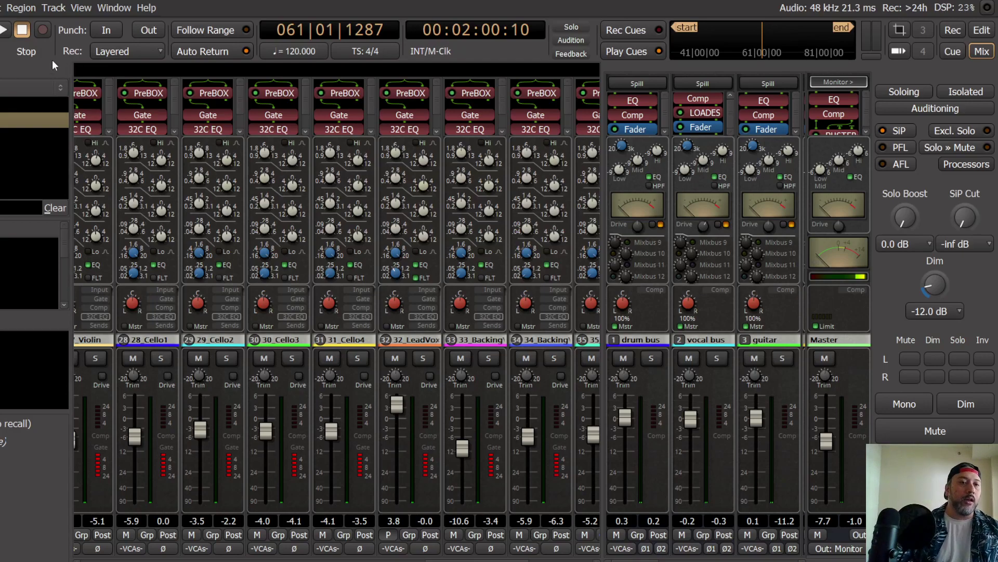
click(0, 8)
click(1, 85)
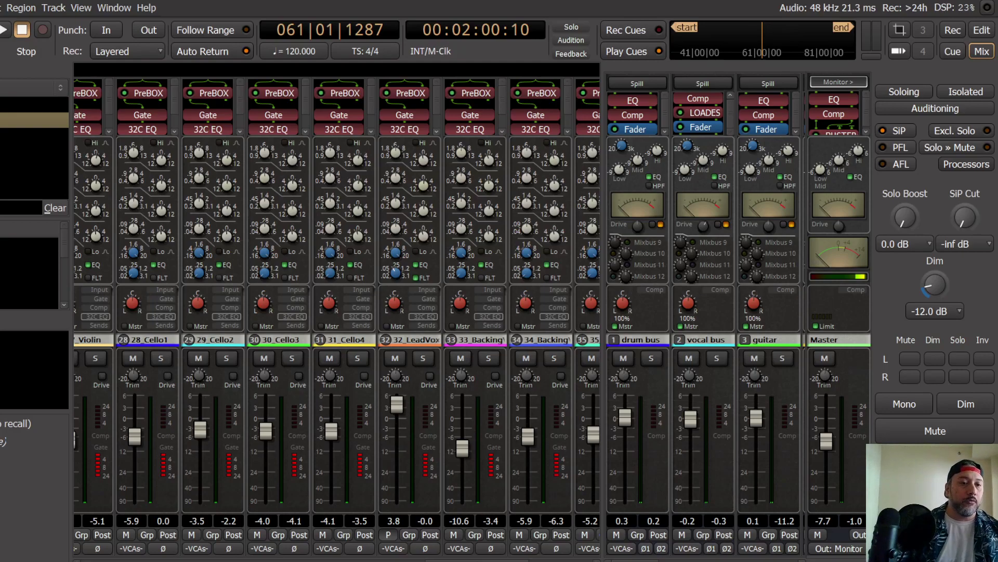
Step: Remove a plugin from the favorites list and save the session again
right_click(2, 150)
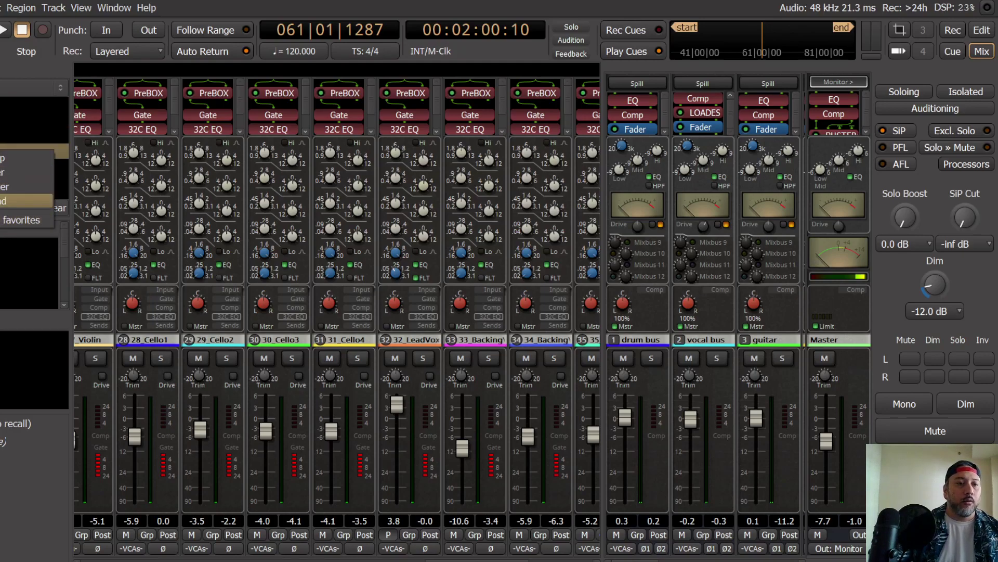
click(5, 220)
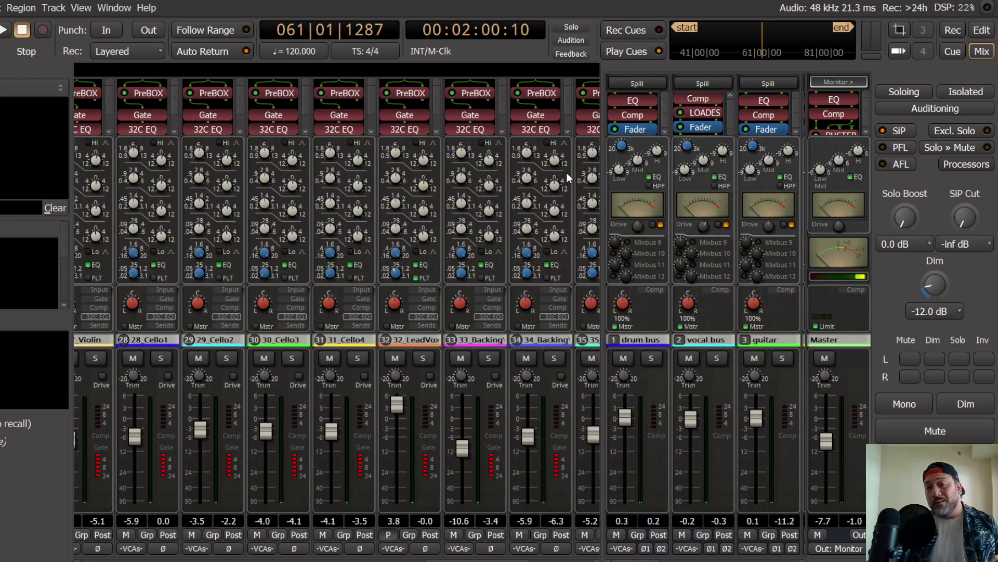
click(0, 8)
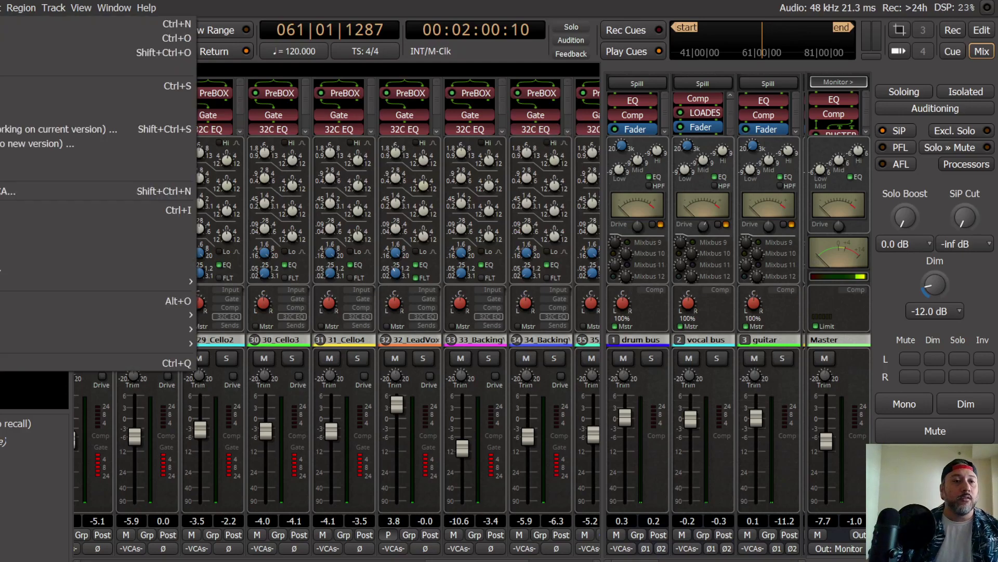
click(1, 85)
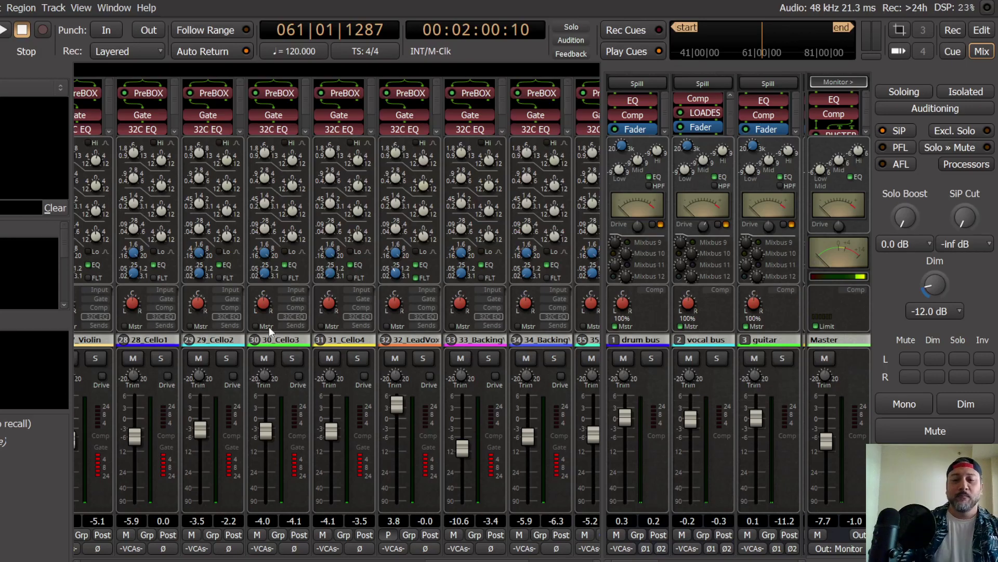
key(alt+Tab)
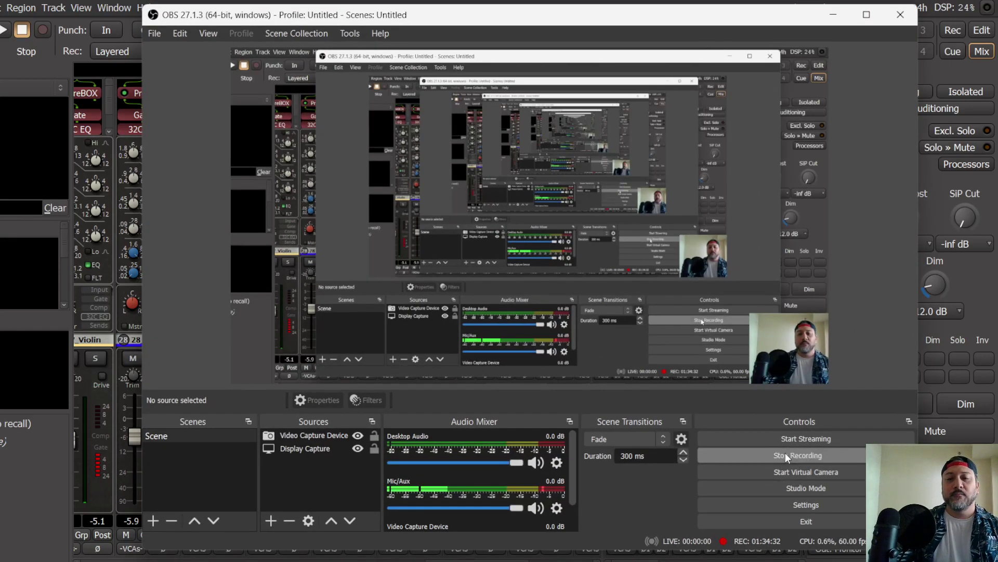